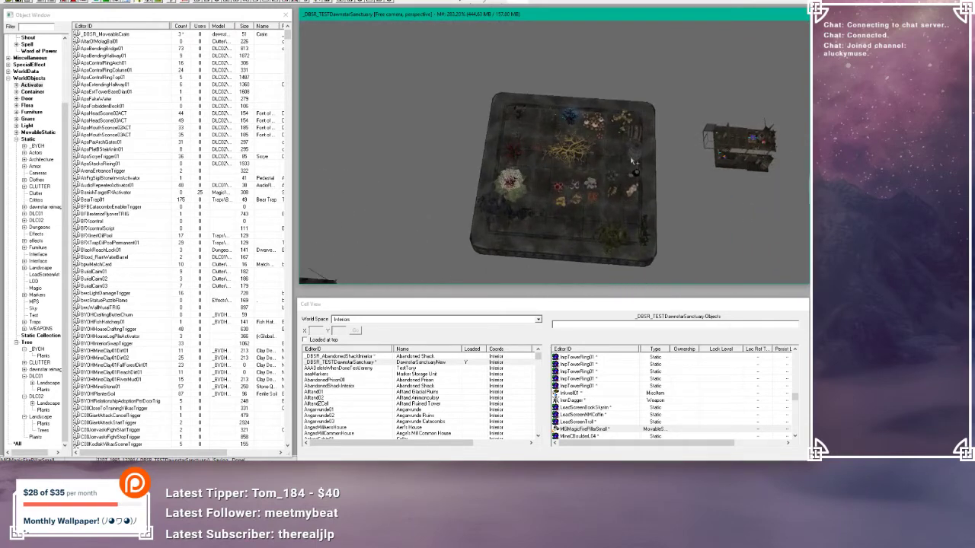
- Inspect the plant samples on the stone platform, selecting the large yellow creep cluster and the Canis Root
scroll(632, 161, "up", 5)
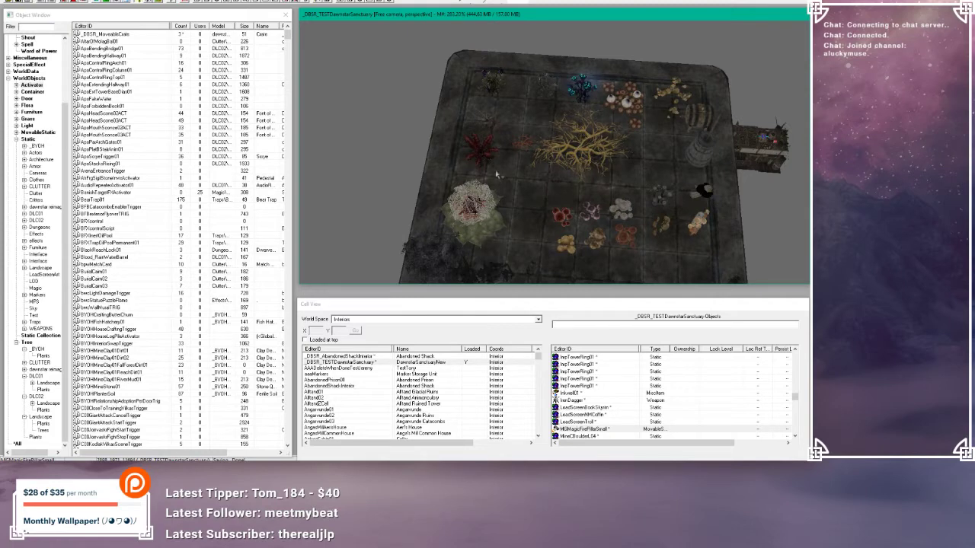
left_click(581, 147)
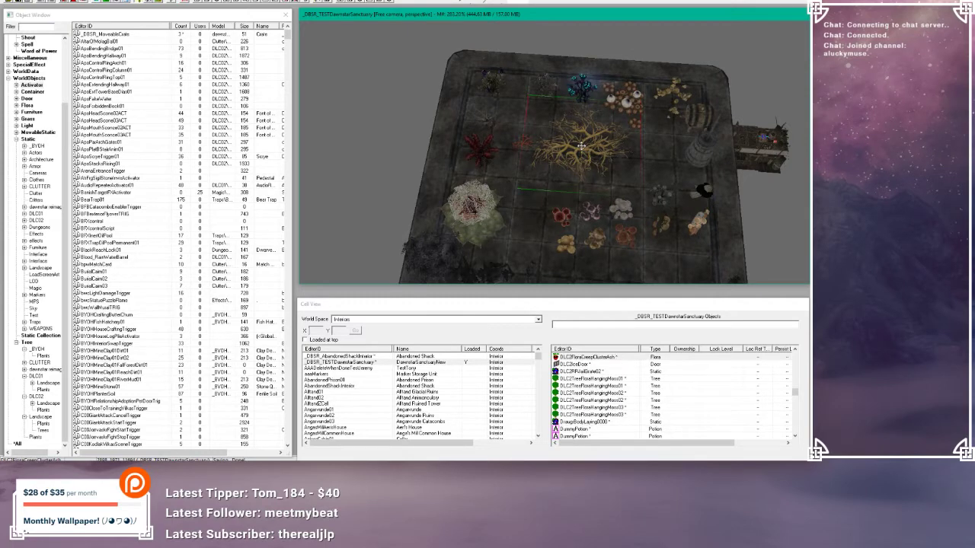
mouse_move(581, 147)
middle_mouse_down()
mouse_move(570, 139)
mouse_move(573, 147)
middle_mouse_up()
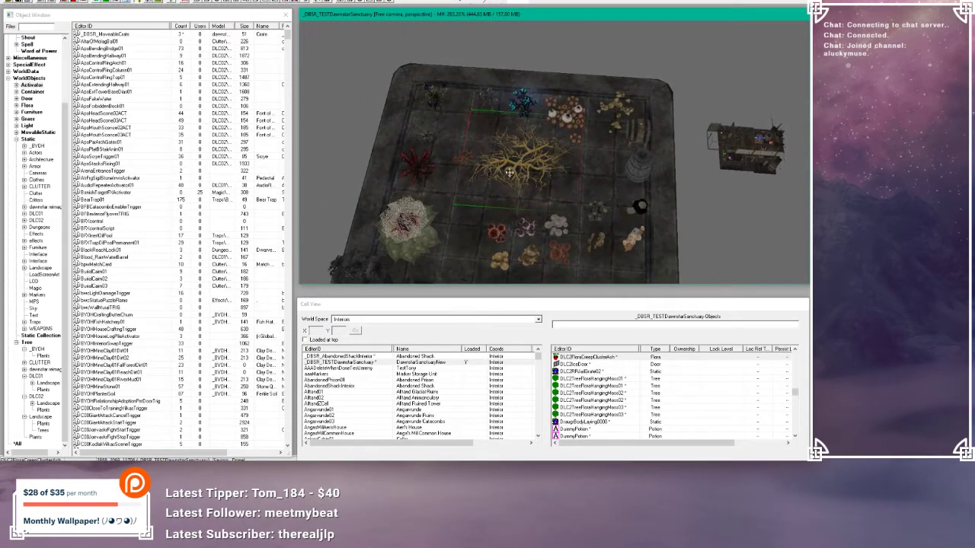
left_click(431, 138)
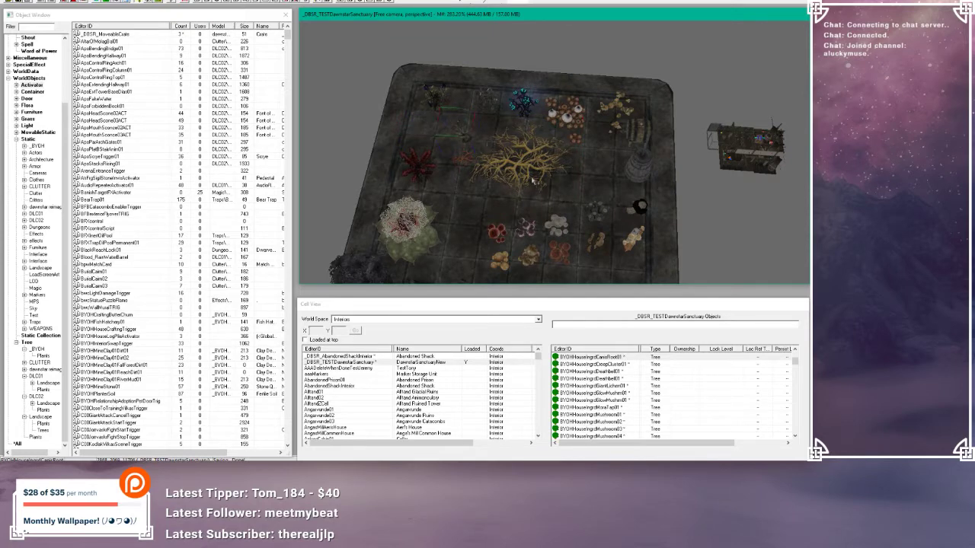
middle_click_drag(622, 197, 620, 184)
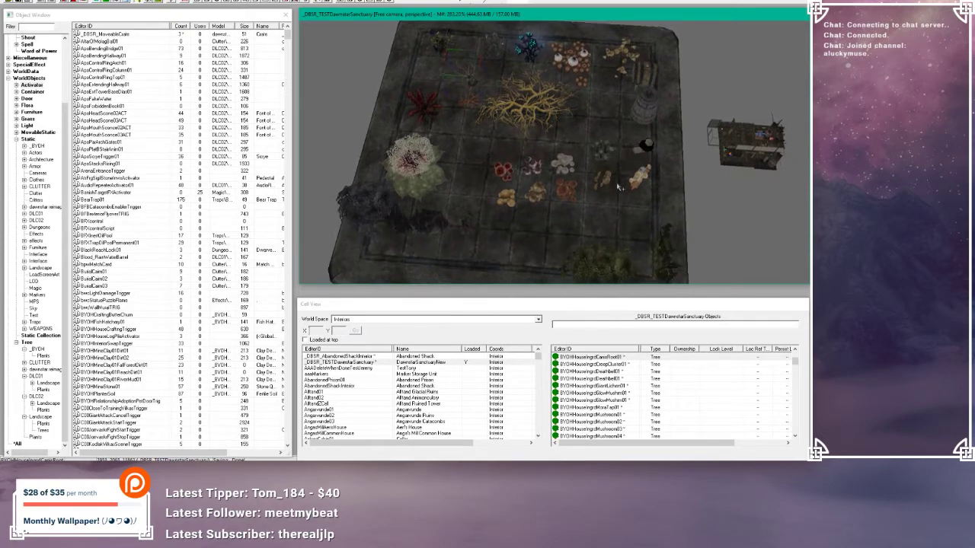
scroll(619, 183, "down", 8)
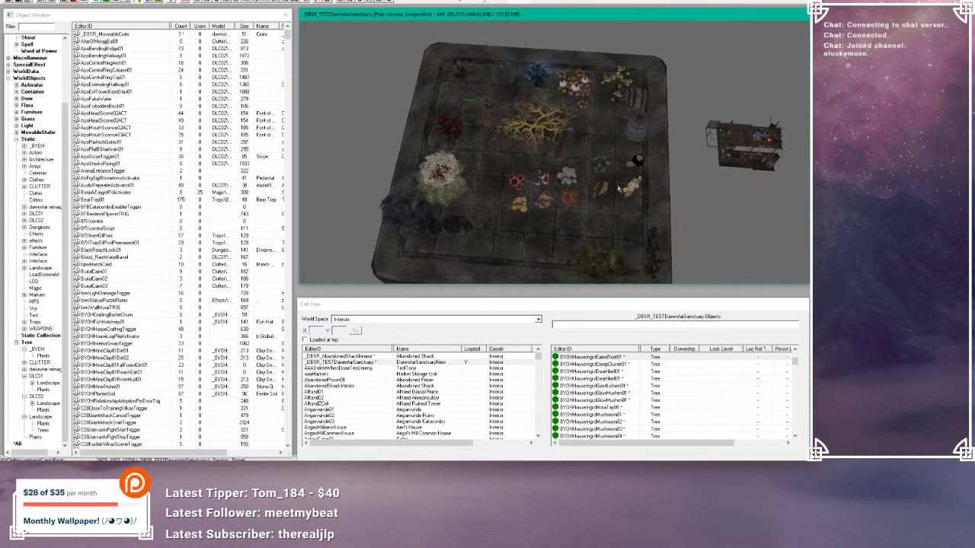
- Examine the sanctuary interior's planters and the garden around the central pool
scroll(620, 188, "up", 10)
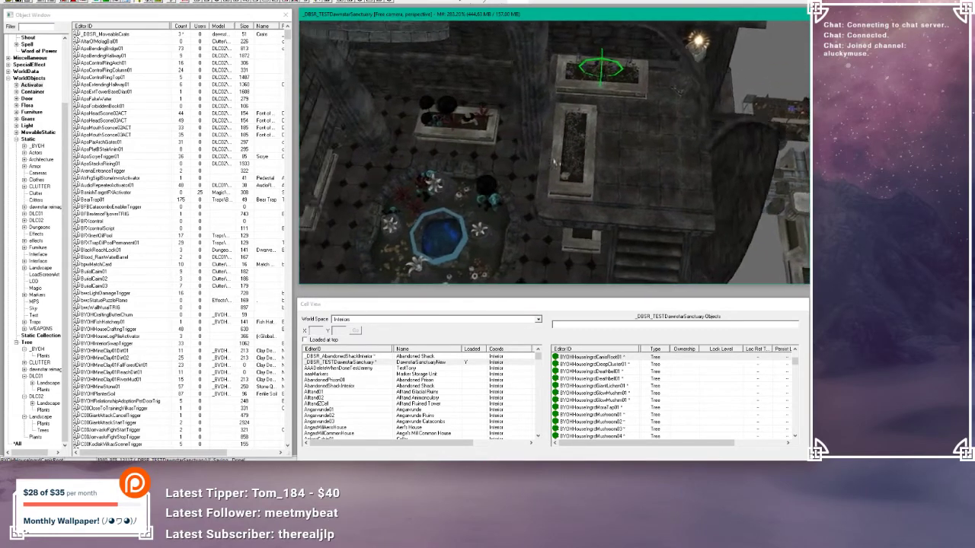
middle_click_drag(574, 160, 584, 162)
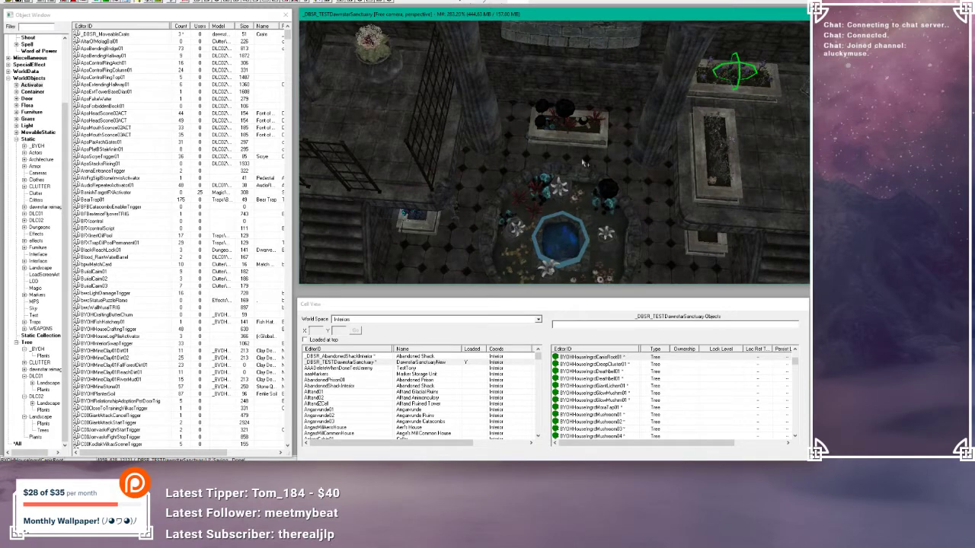
scroll(584, 162, "down", 10)
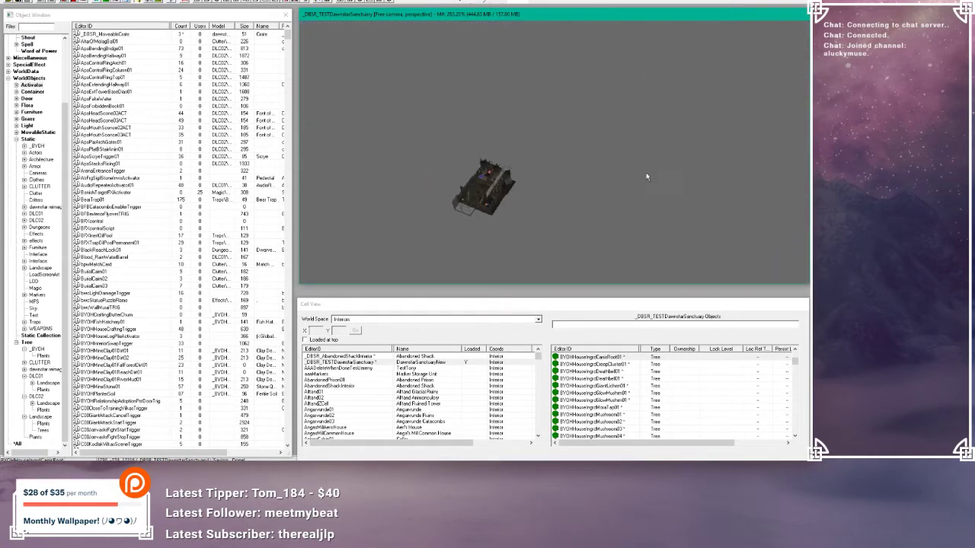
scroll(646, 177, "up", 10)
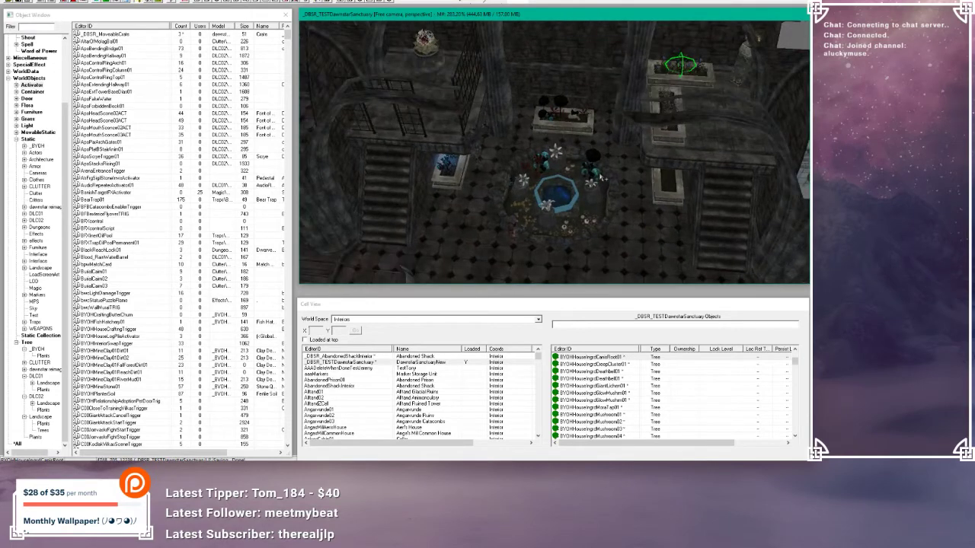
middle_click_drag(601, 177, 470, 145)
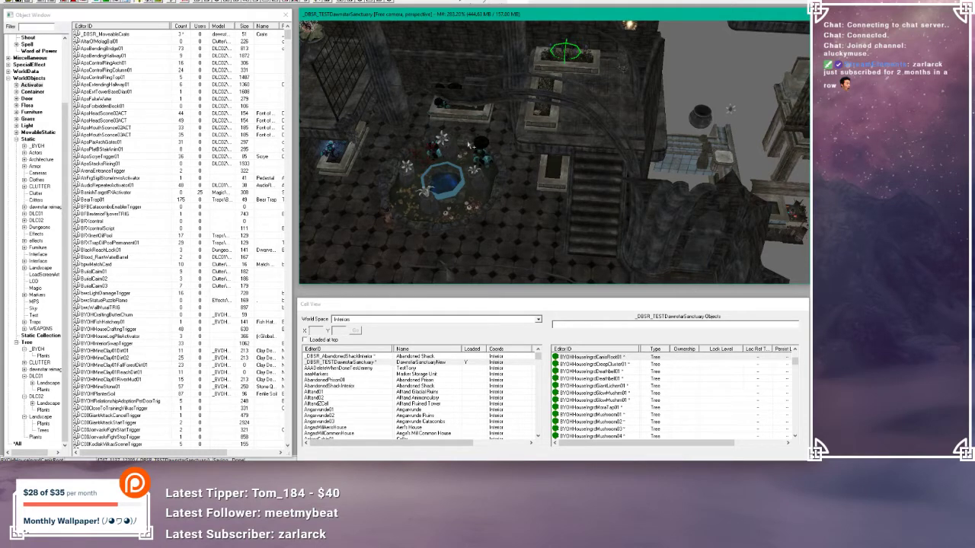
middle_click_drag(621, 106, 521, 165)
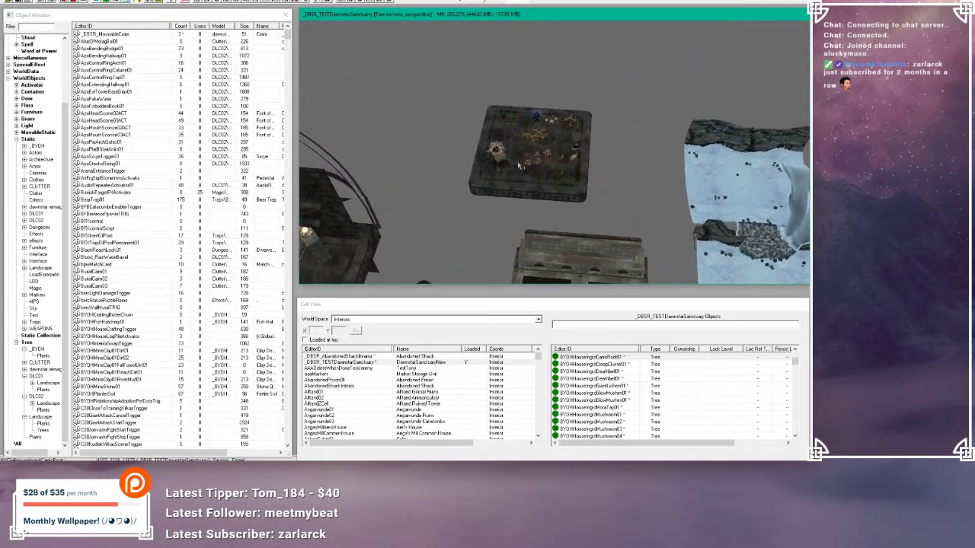
- Inspect the mushroom samples on the platform, selecting the glowing mushroom near the barrel and viewing it from several angles
scroll(521, 166, "up", 10)
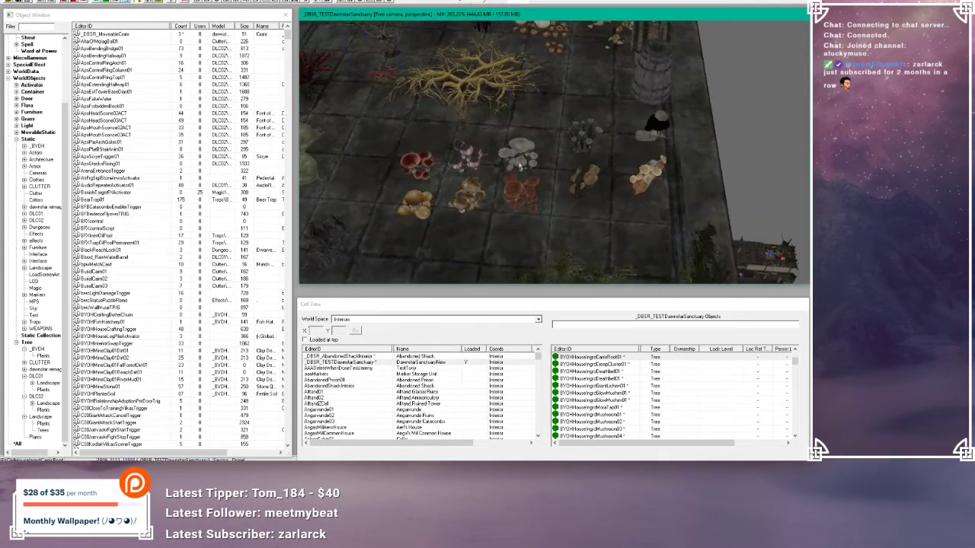
scroll(521, 165, "up", 3)
scroll(520, 165, "down", 1)
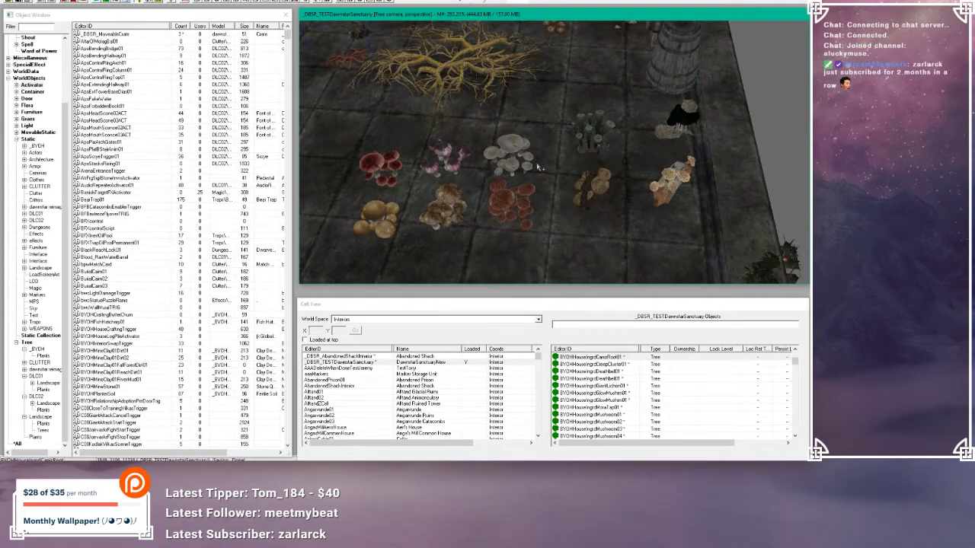
middle_click_drag(536, 164, 540, 163)
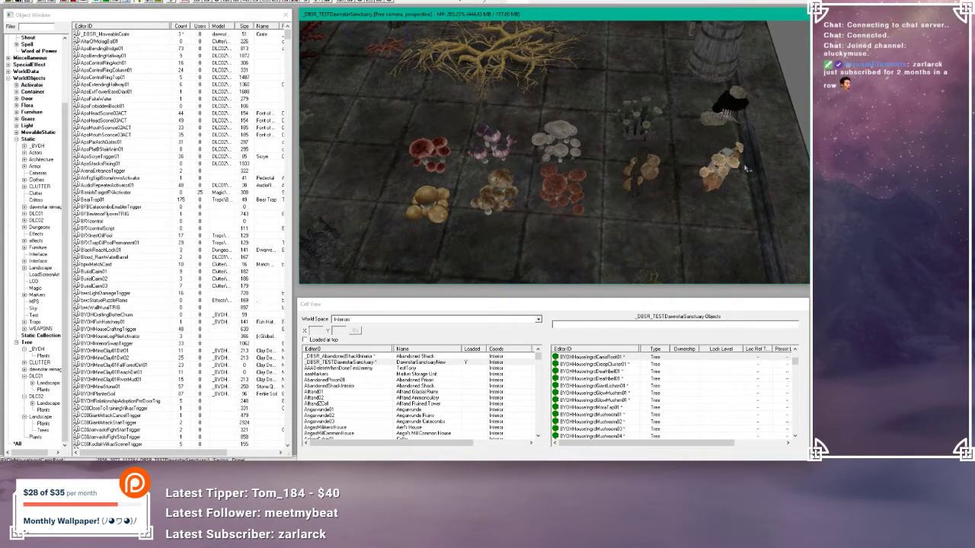
left_click(721, 109)
mouse_move(721, 109)
middle_mouse_down("shift")
mouse_move(711, 101)
mouse_move(736, 99)
middle_mouse_up("shift")
key("a")
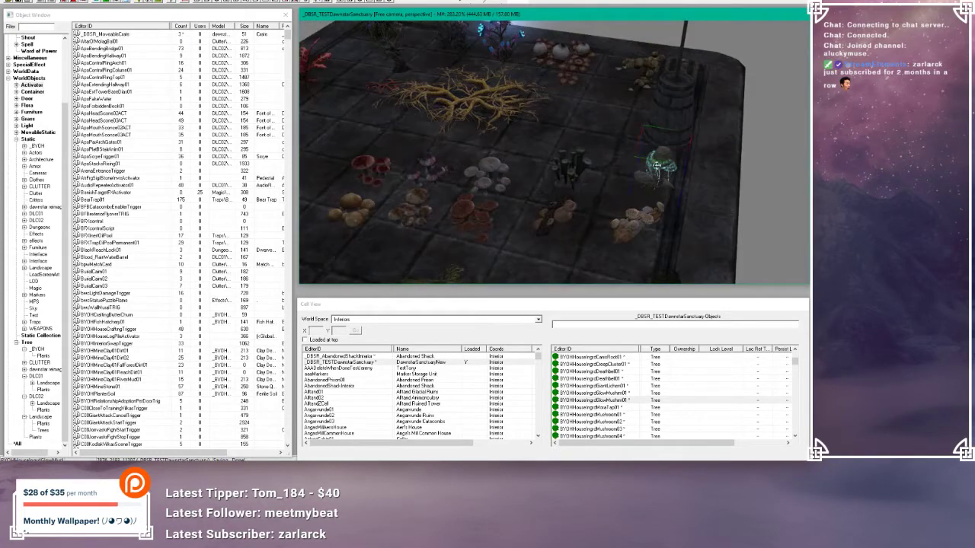
scroll(674, 176, "up", 5)
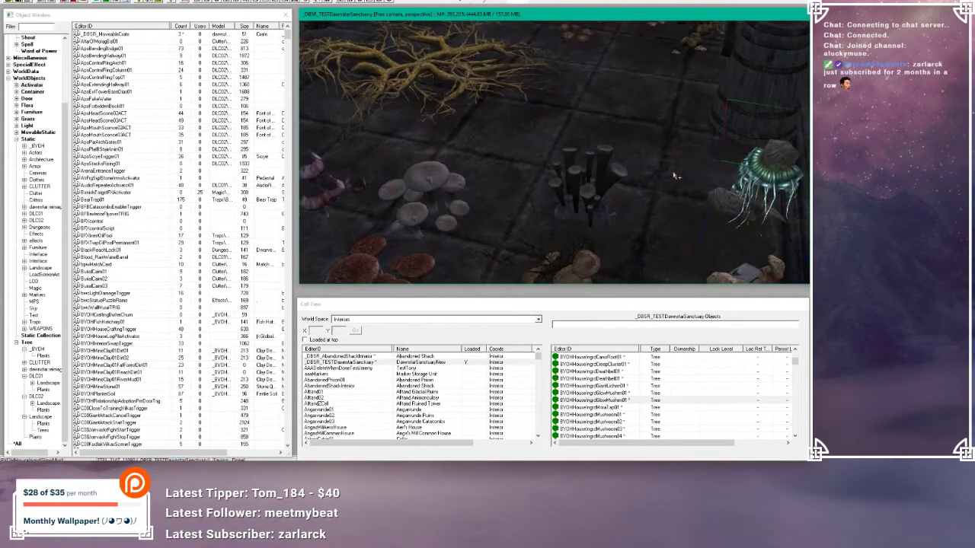
middle_click_drag(675, 176, 666, 175, "shift")
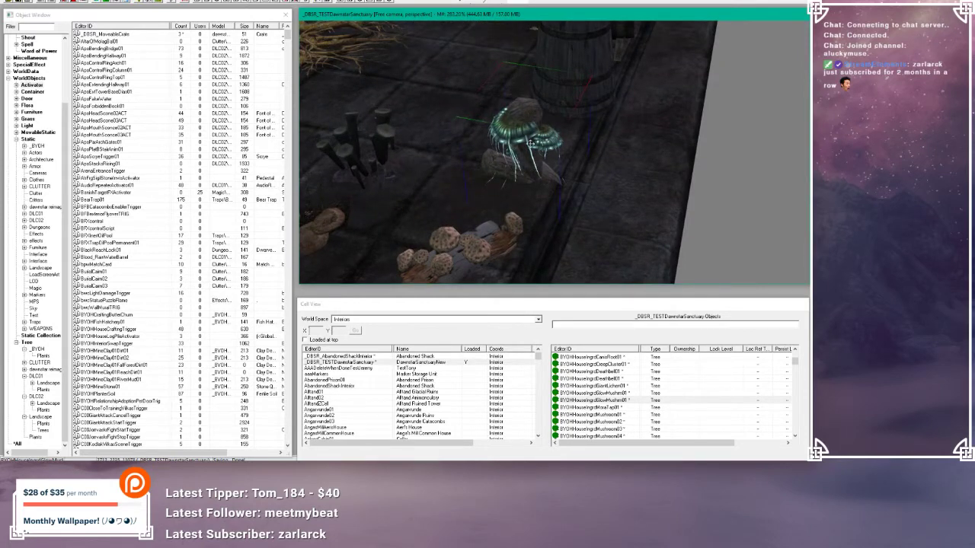
middle_click_drag(542, 140, 480, 145, "shift")
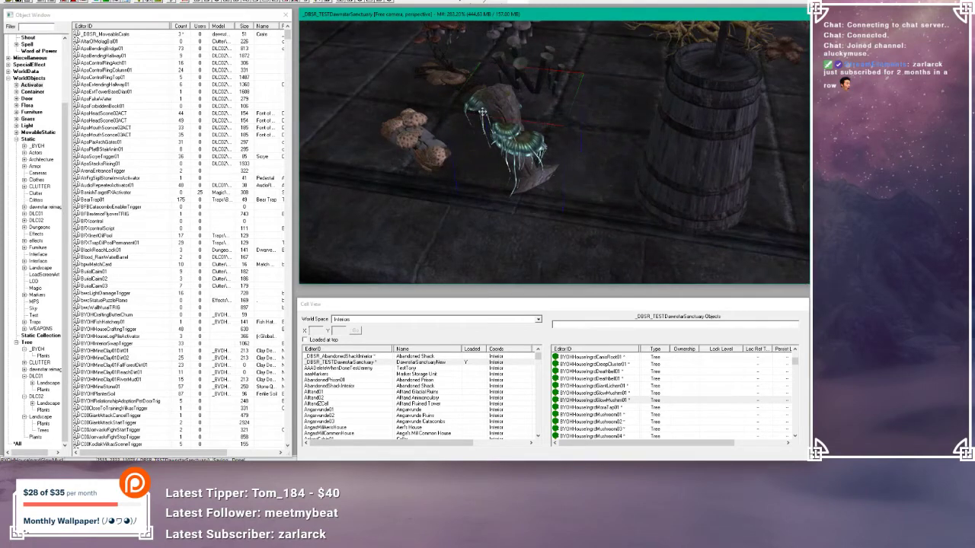
middle_click_drag(498, 127, 576, 123, "shift")
scroll(547, 125, "down", 2)
scroll(501, 150, "down", 5)
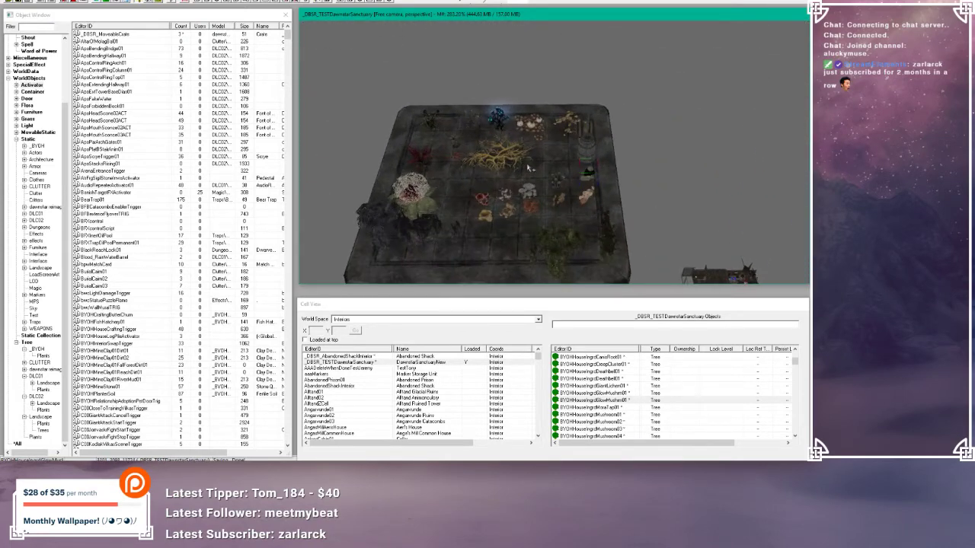
scroll(531, 167, "up", 10)
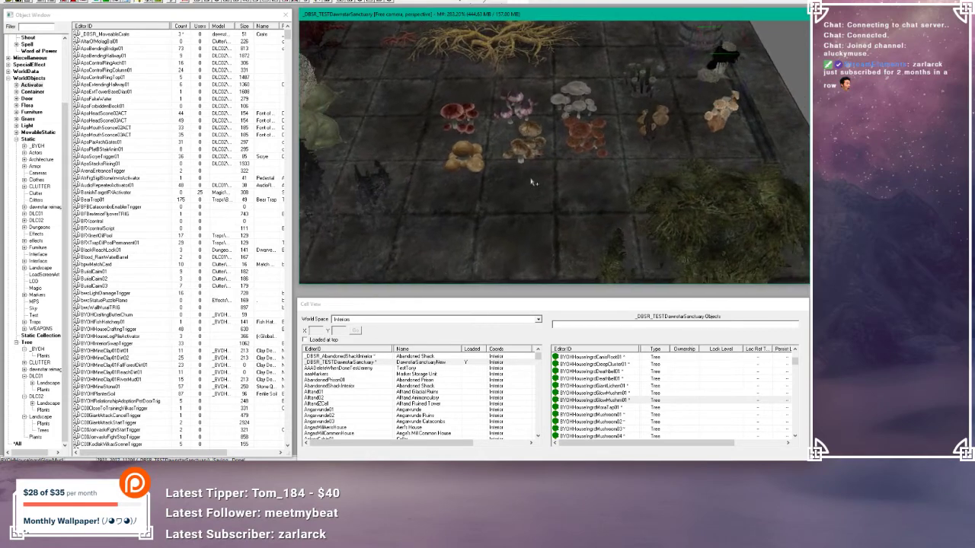
- Open a new Google Chrome window, enlarge it and place it over the Object Window
right_click(238, 466)
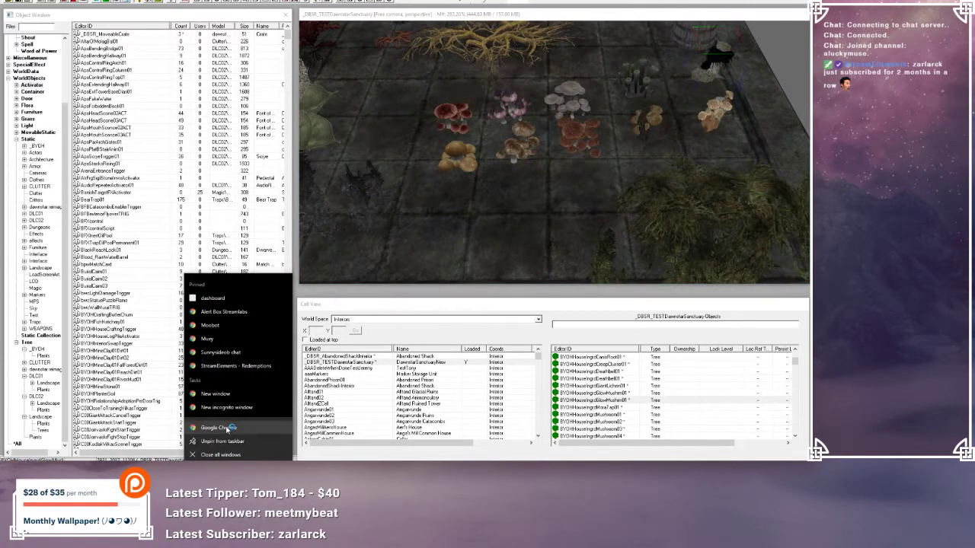
left_click(226, 429)
left_click_drag(134, 219, 198, 10)
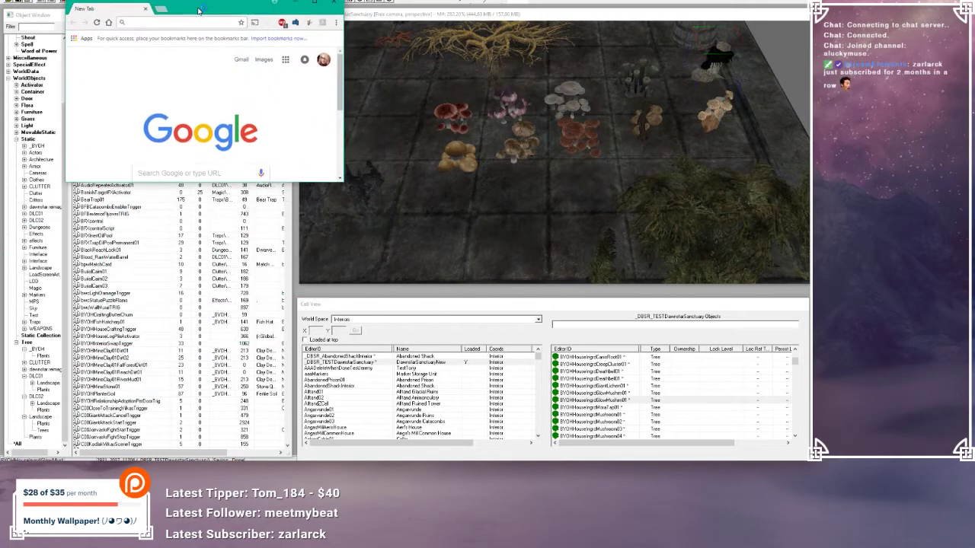
left_click(343, 190)
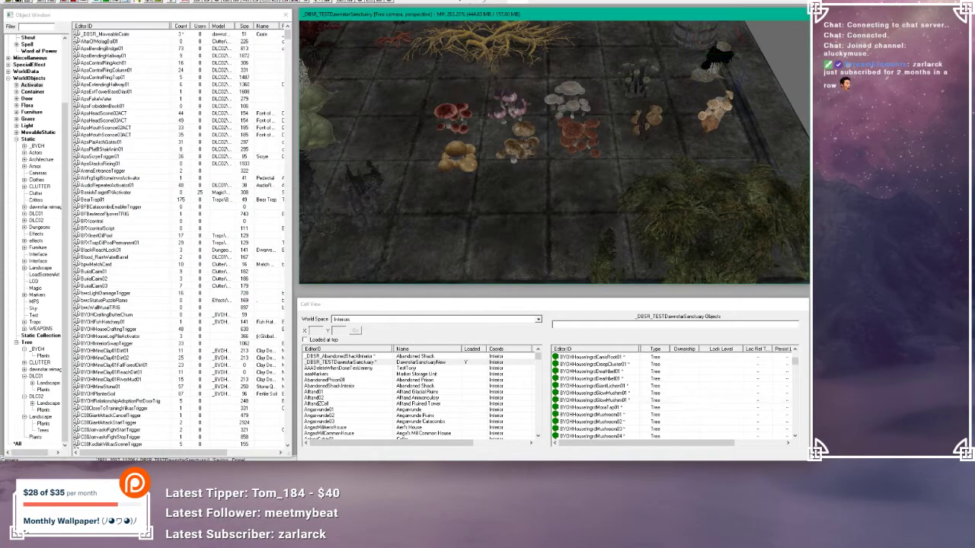
mouse_move(241, 465)
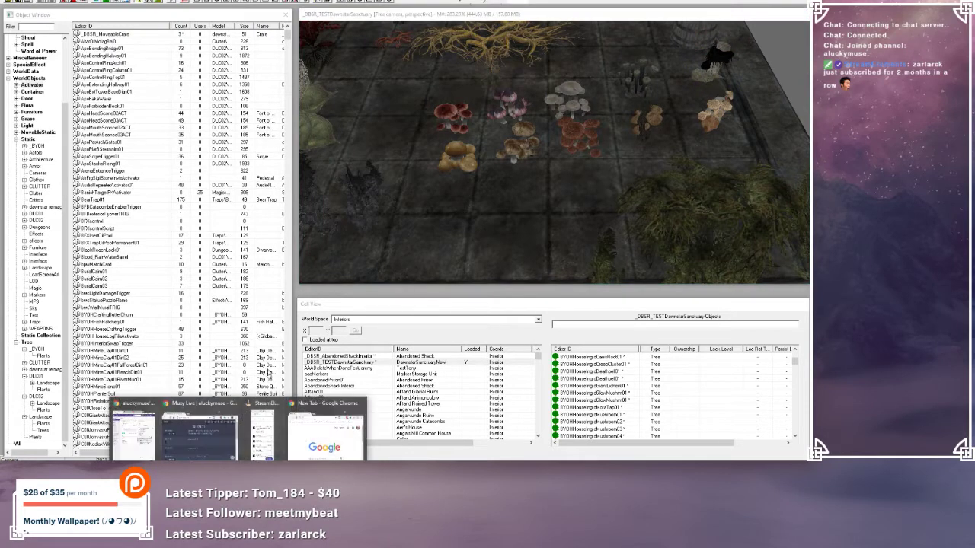
left_click(326, 430)
left_click_drag(342, 184, 421, 261)
left_click_drag(233, 7, 230, 112)
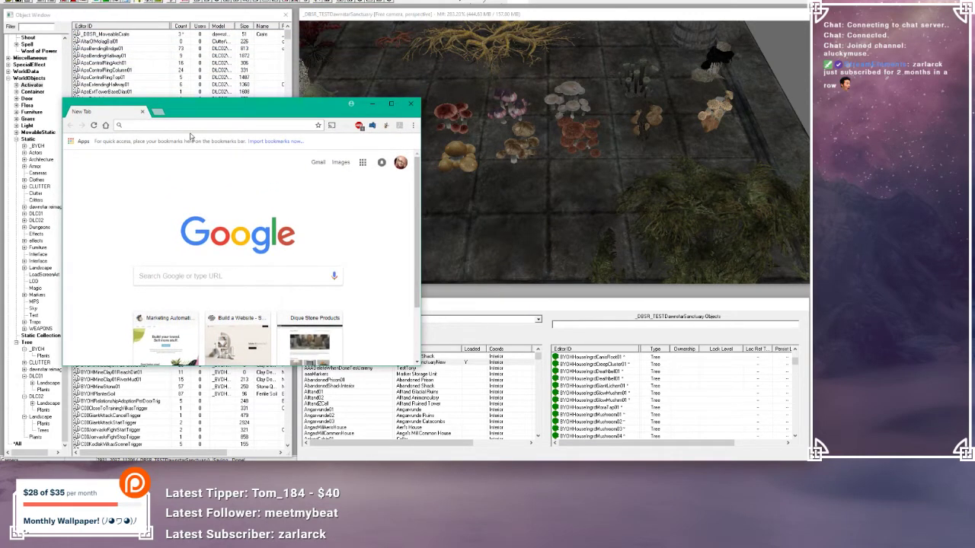
- Search Google for "fly amanita", then refine the search to "fly amanita skyrim"
type("fly")
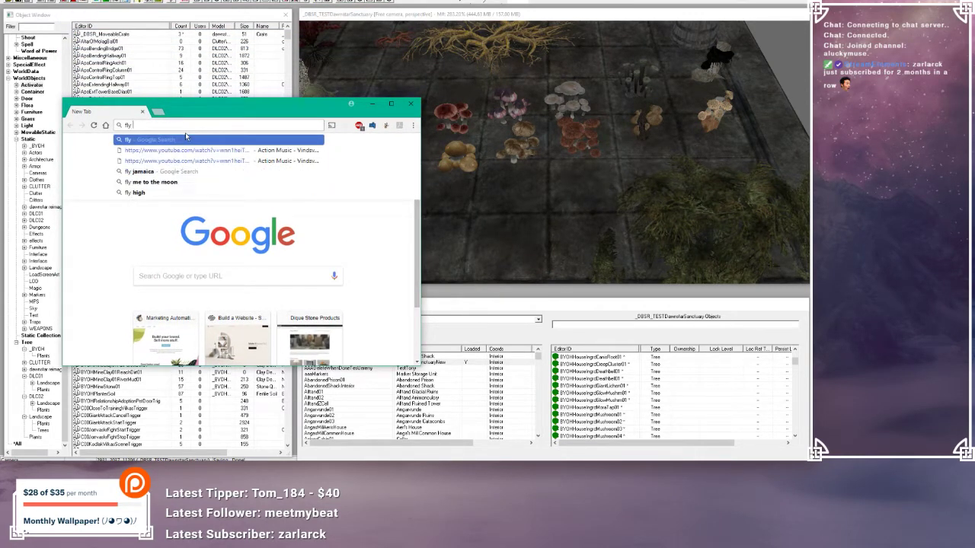
type(" aminita")
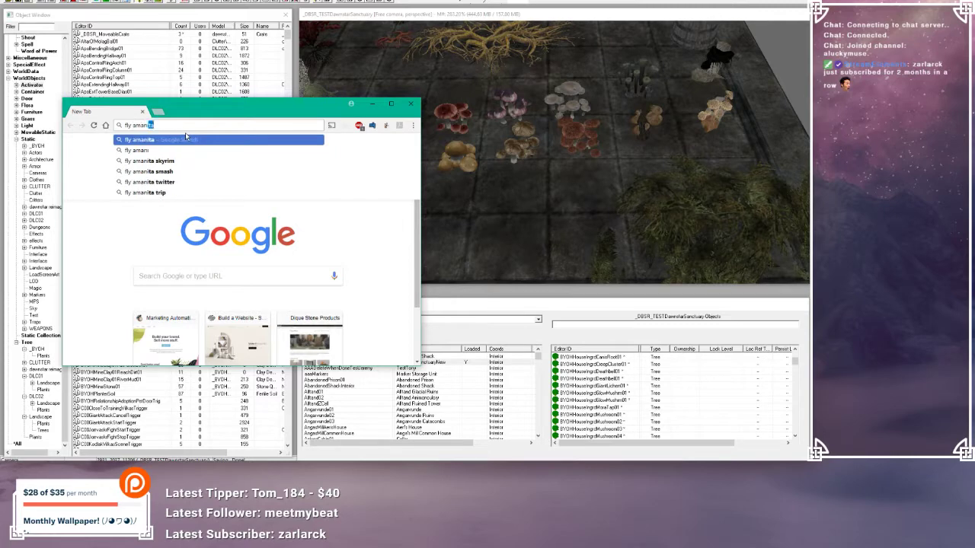
key("Return")
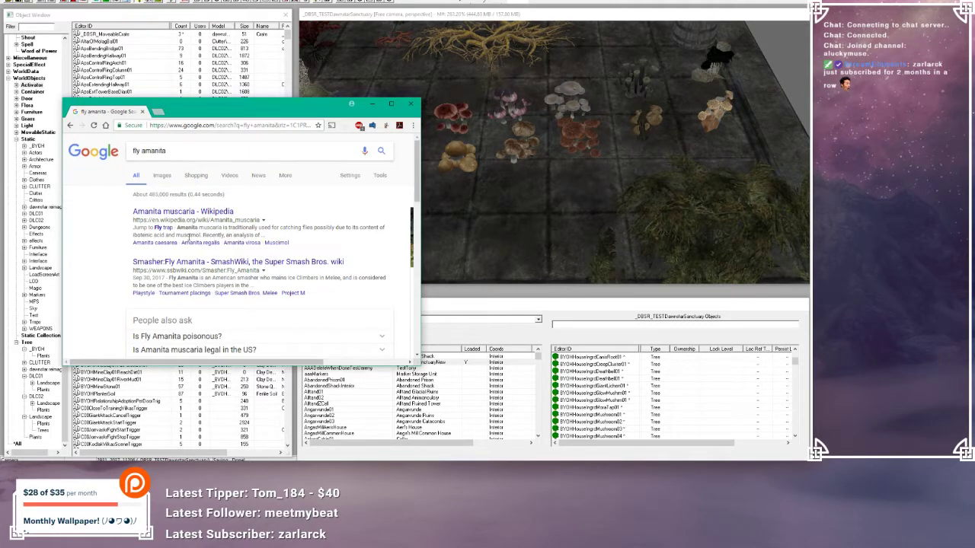
left_click(189, 150)
type("skyrim")
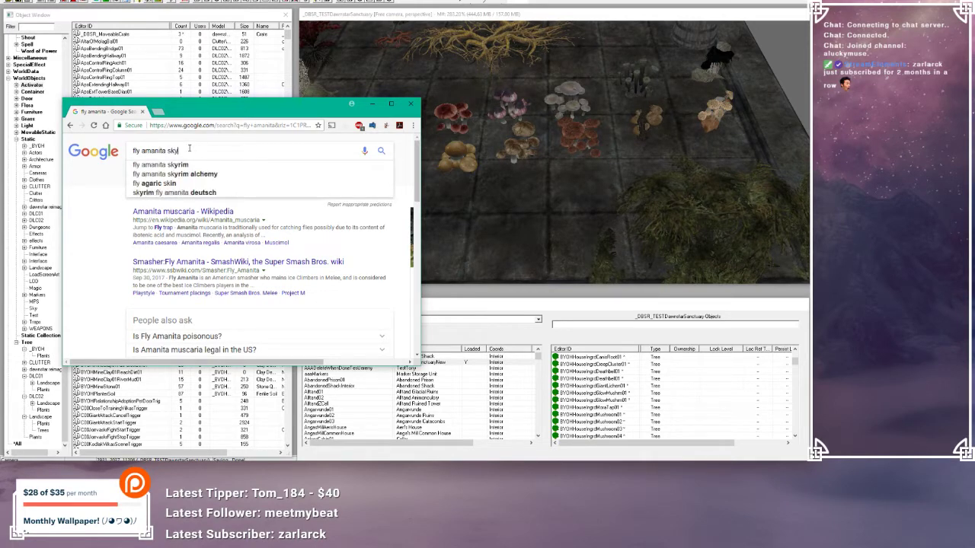
key("Return")
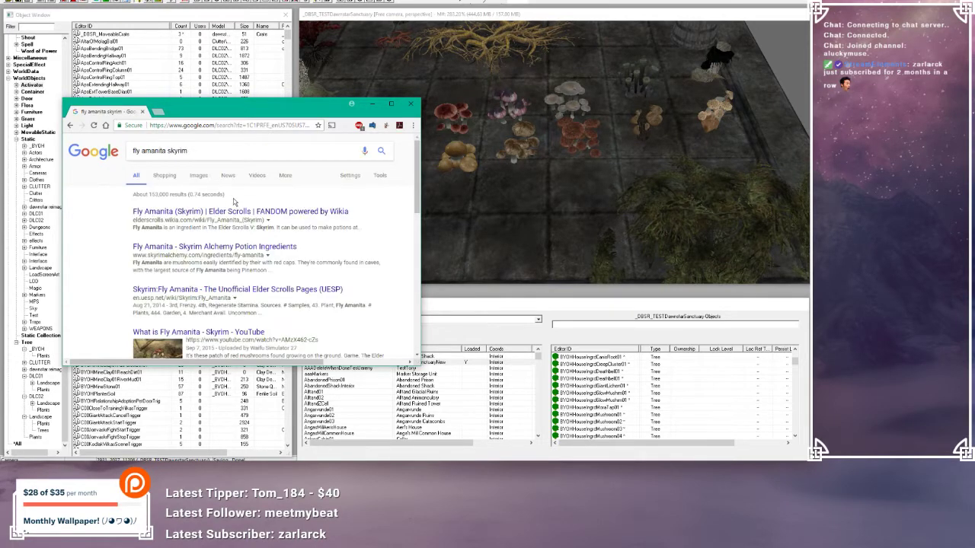
- Open the UESP result for Skyrim:Fly Amanita, enlarge the browser window and read the page's ingredient and plant details
left_click(289, 295)
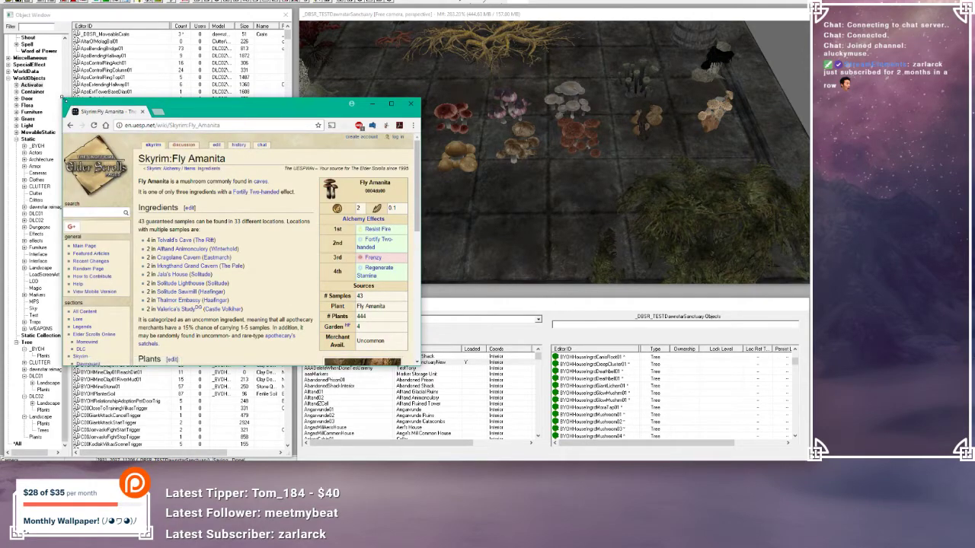
left_click_drag(70, 111, 21, 8)
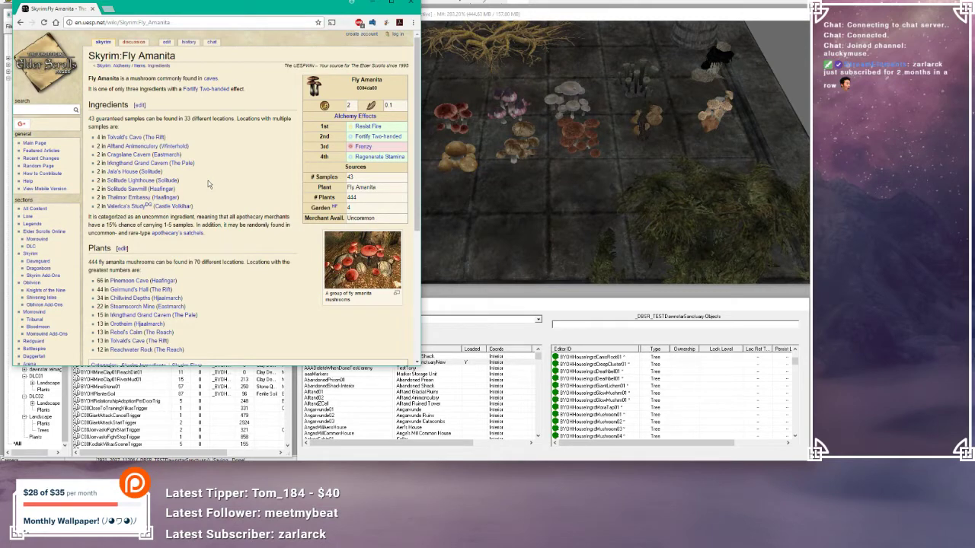
scroll(208, 181, "down", 1)
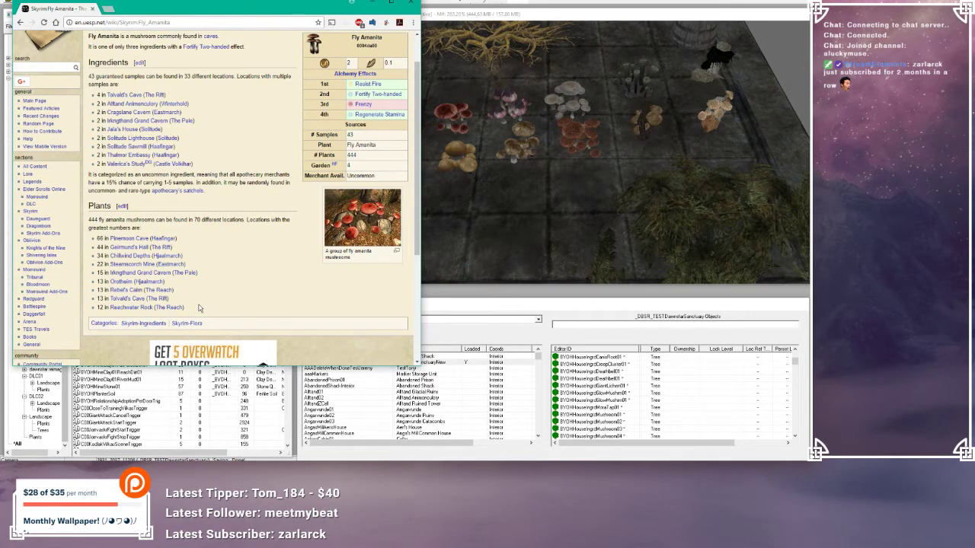
scroll(172, 281, "up", 2)
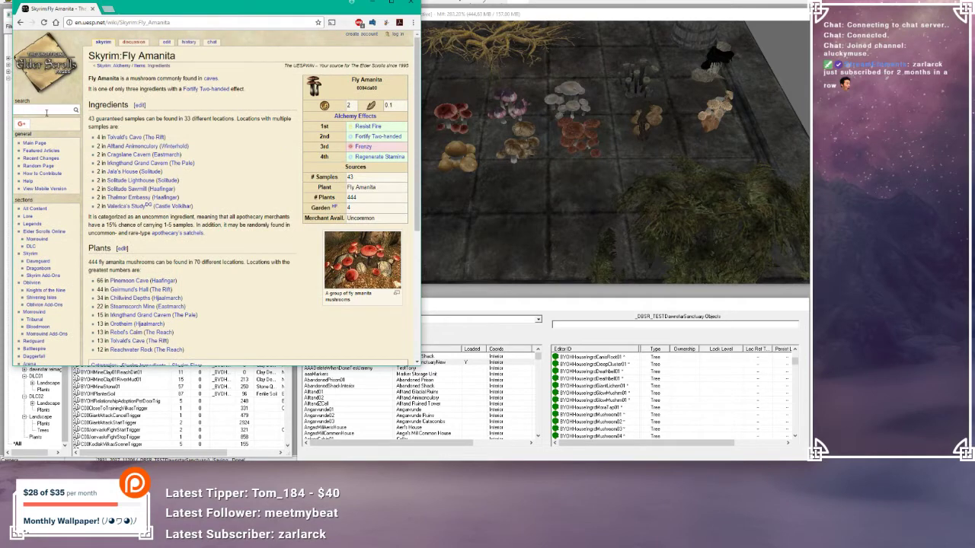
- Search UESP for "bleeding crown" and open the Lore:Flora B result in a new tab
type("bleeding")
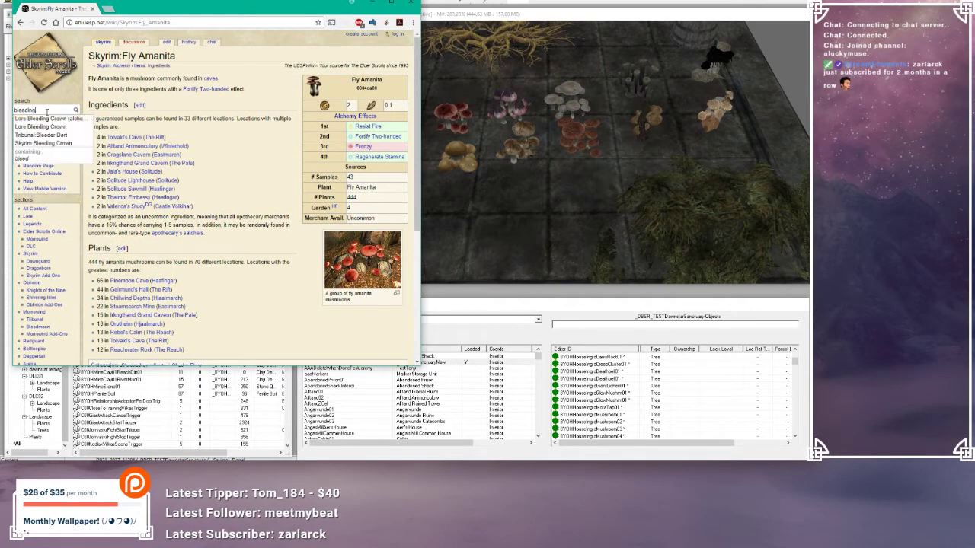
type(" crown")
key("Return")
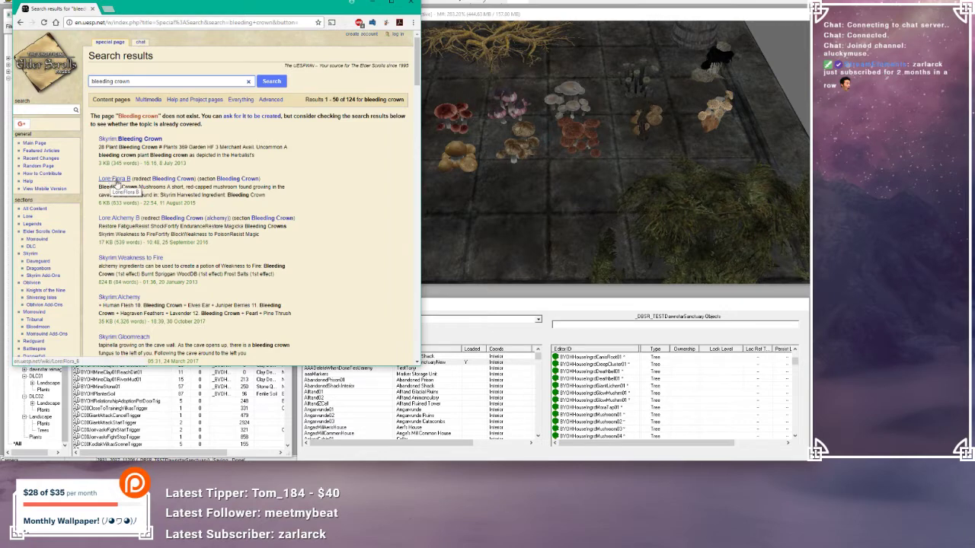
right_click(112, 181)
left_click(131, 184)
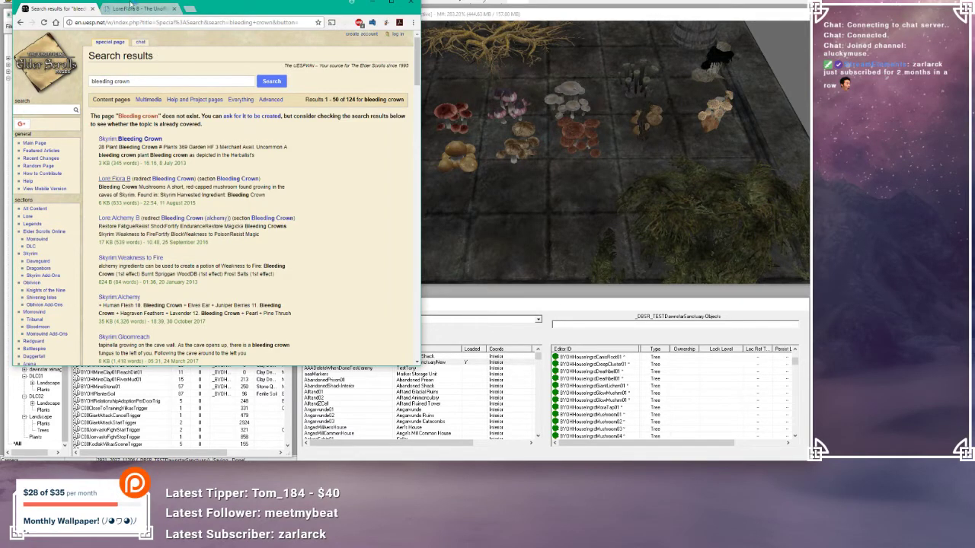
left_click(132, 9)
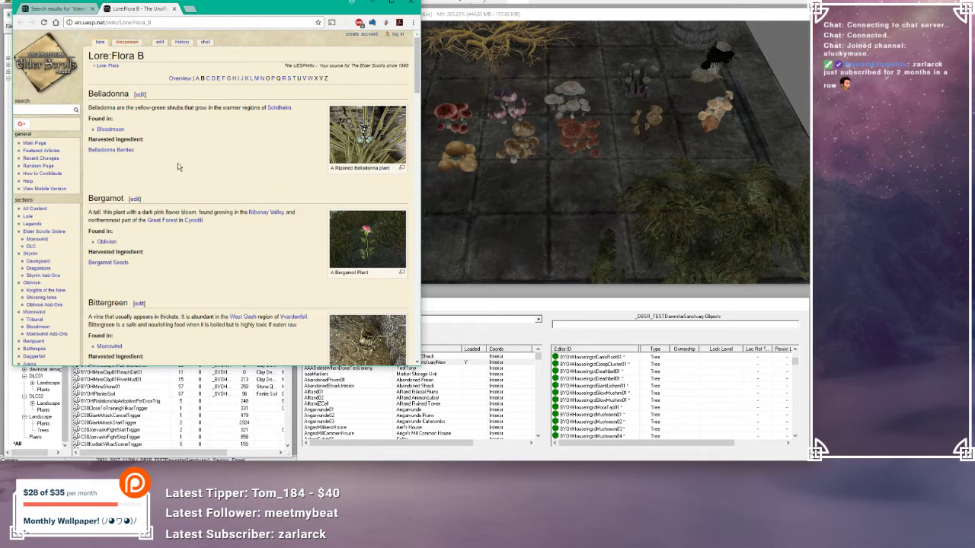
- Look through the Lore:Flora B page and read the Bleeding Crown entry
left_click_drag(137, 108, 230, 108)
left_click(230, 109)
scroll(232, 217, "down", 3)
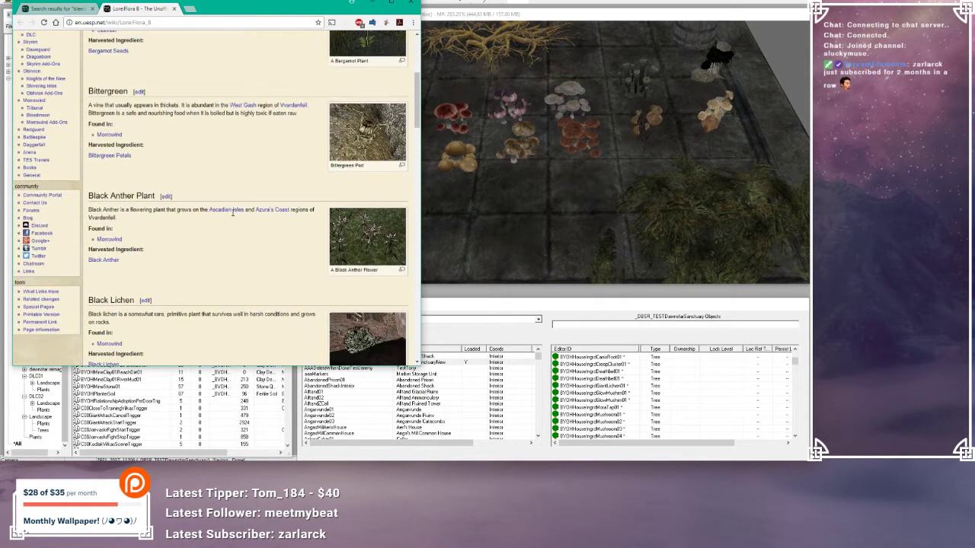
scroll(233, 217, "down", 1)
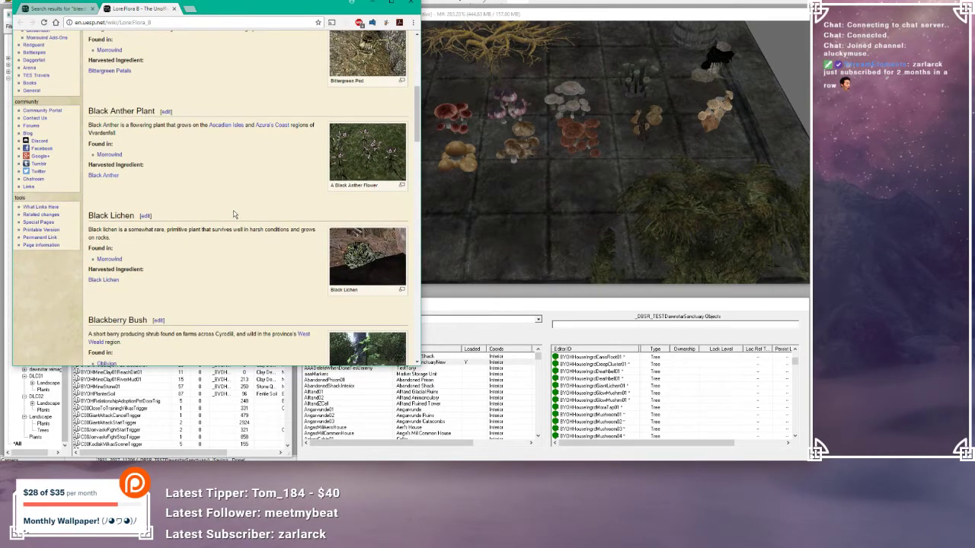
scroll(234, 215, "down", 3)
scroll(233, 215, "down", 2)
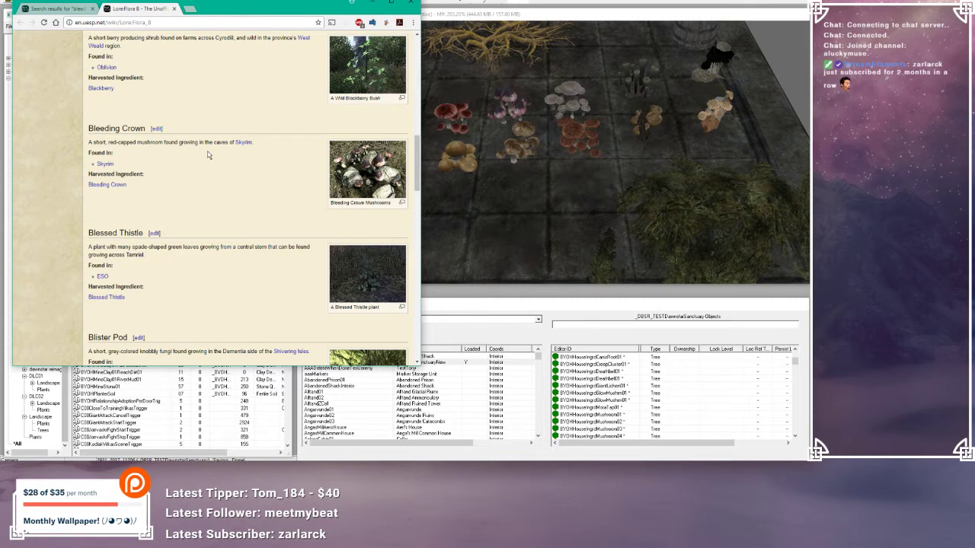
- Open the Lore:Flora W page and look through its plant entries to the end of the list
scroll(221, 99, "up", 15)
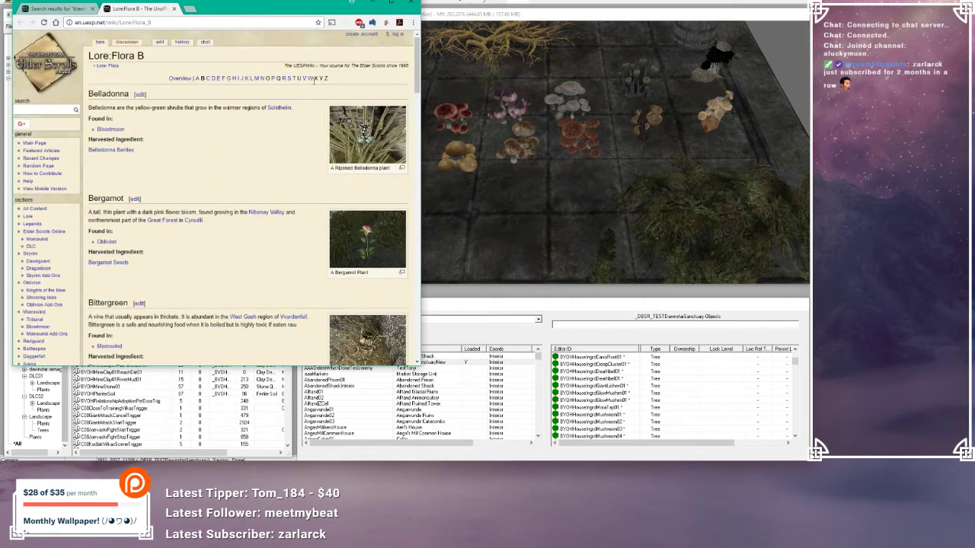
left_click(310, 80)
scroll(228, 152, "down", 1)
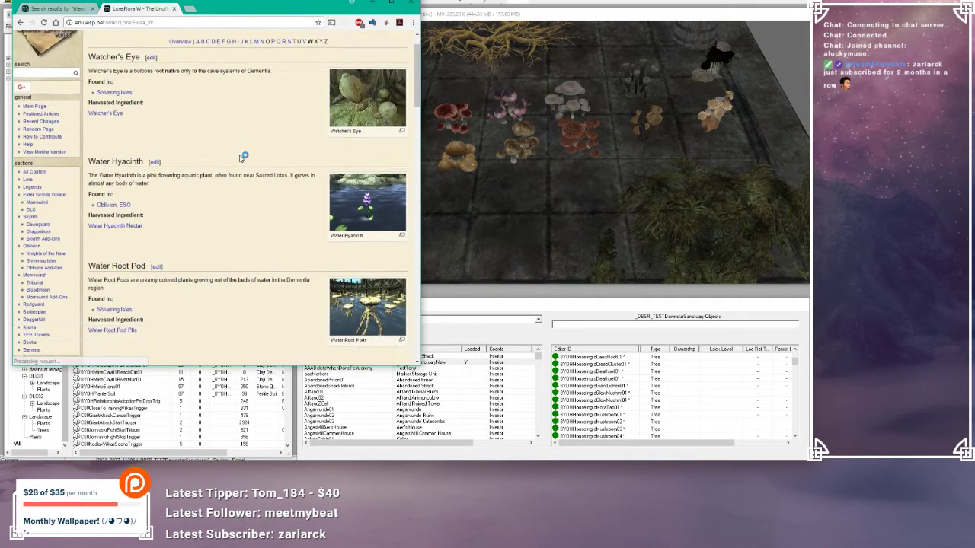
scroll(240, 157, "down", 3)
scroll(238, 156, "down", 8)
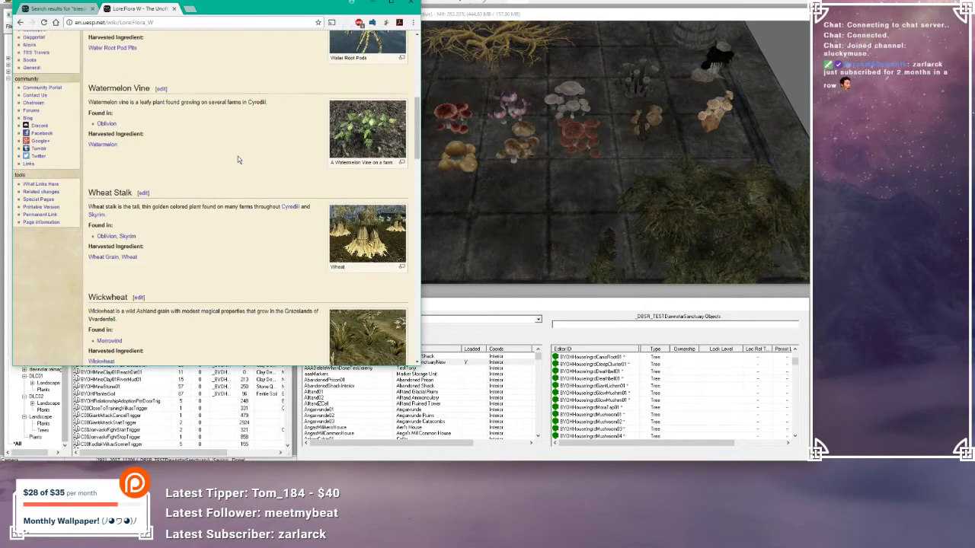
scroll(238, 158, "down", 4)
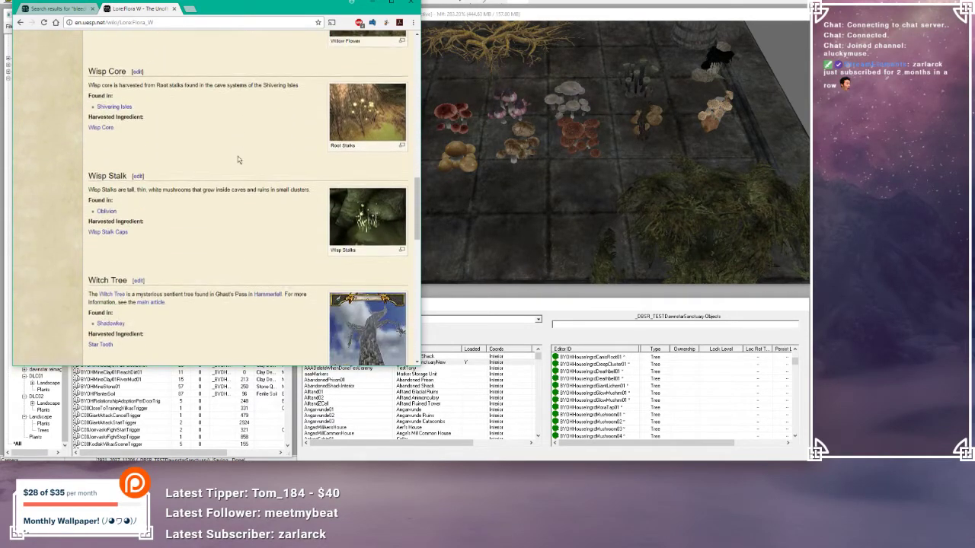
scroll(237, 159, "down", 1)
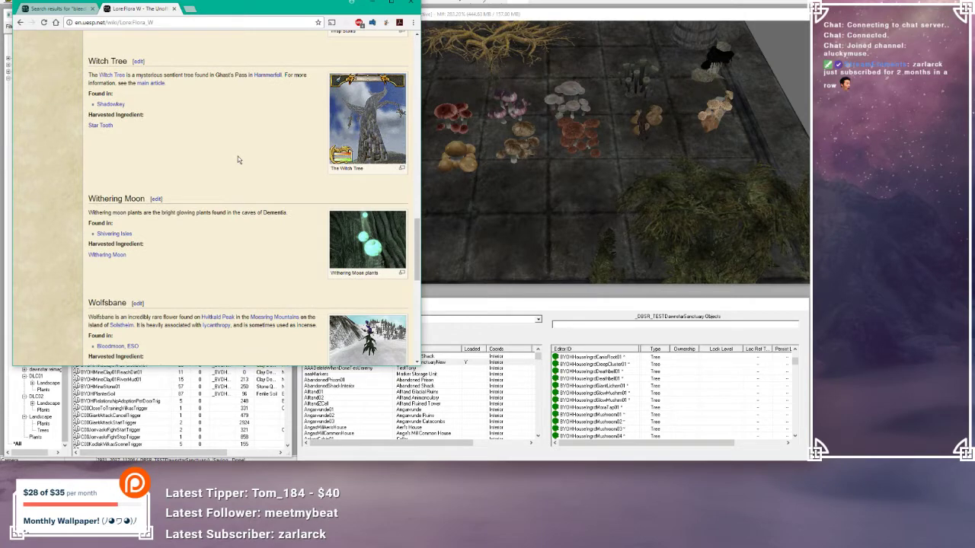
scroll(237, 156, "down", 4)
scroll(238, 155, "down", 3)
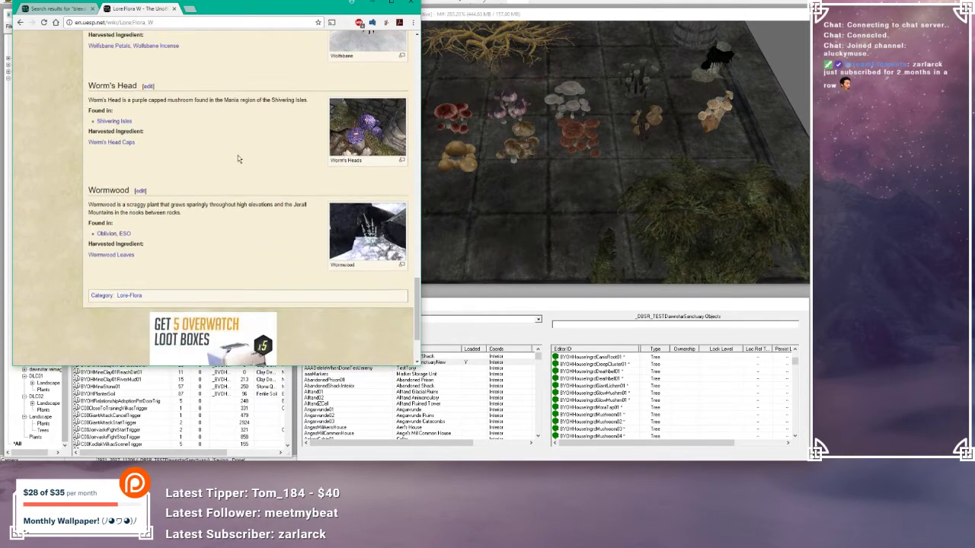
scroll(238, 159, "up", 1)
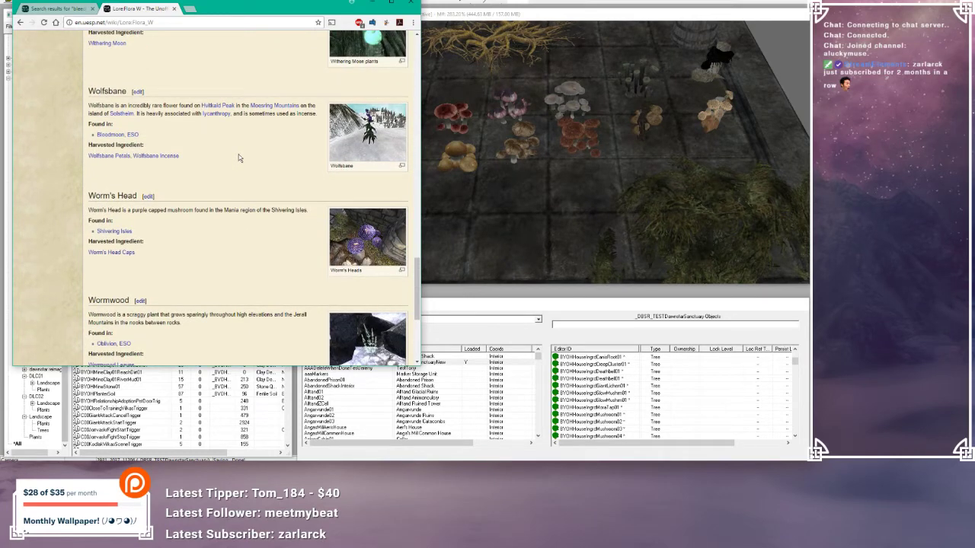
scroll(237, 158, "down", 1)
- Recheck the Lore:Flora W entries between Water Root Pod and Worm's Head for a matching mushroom
scroll(237, 157, "up", 4)
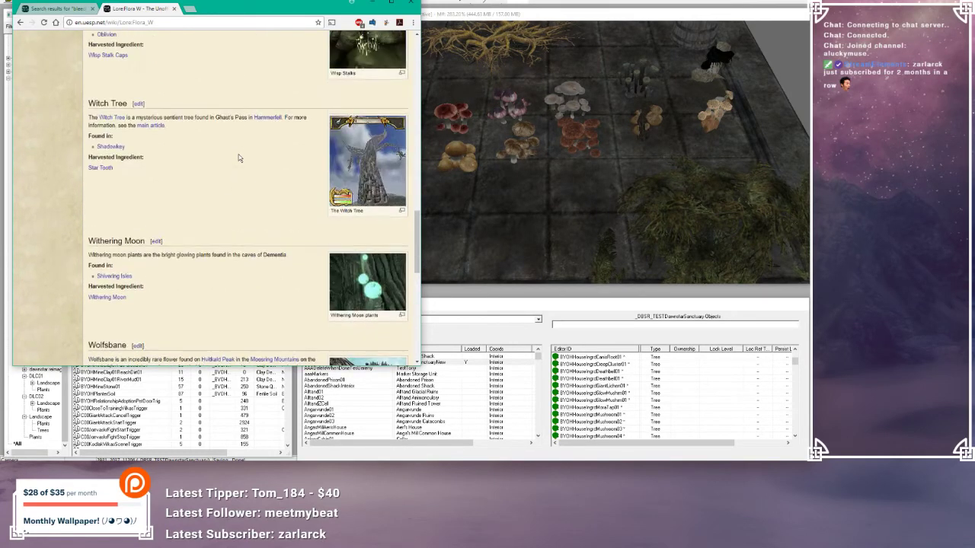
scroll(239, 158, "up", 5)
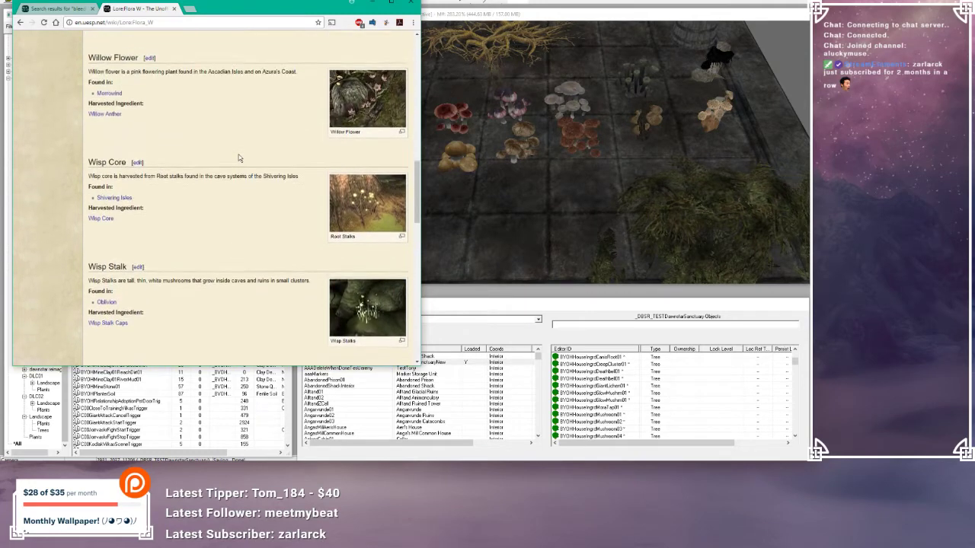
scroll(238, 158, "up", 5)
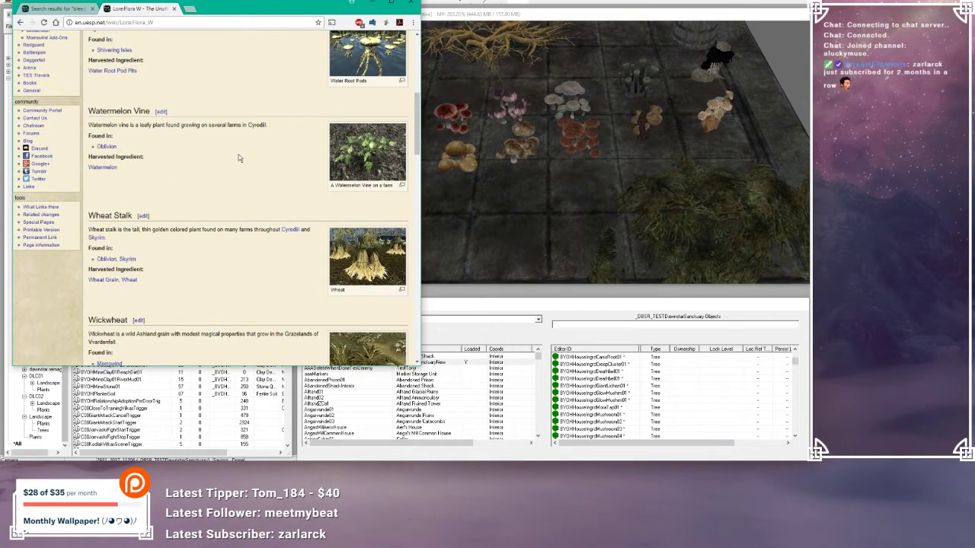
scroll(238, 157, "up", 1)
scroll(238, 157, "down", 2)
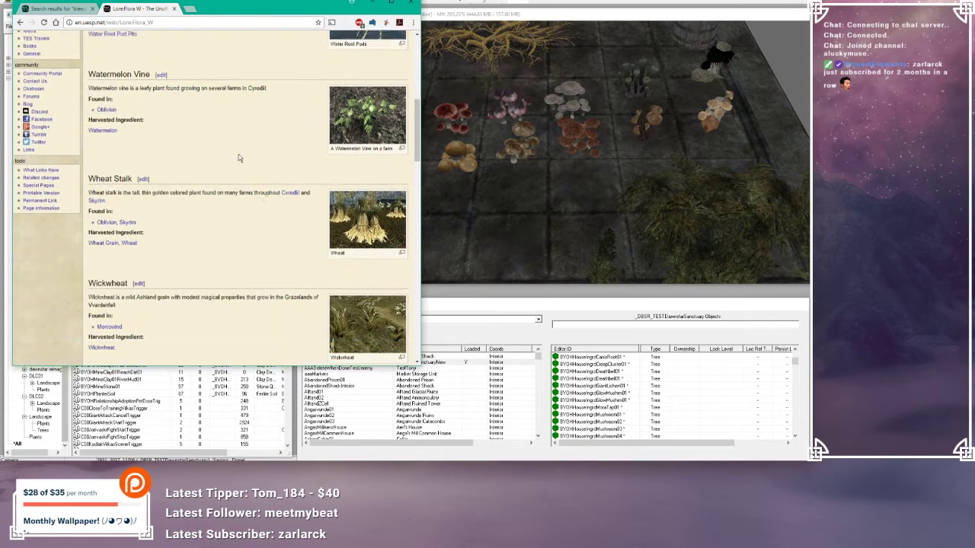
scroll(238, 158, "down", 1)
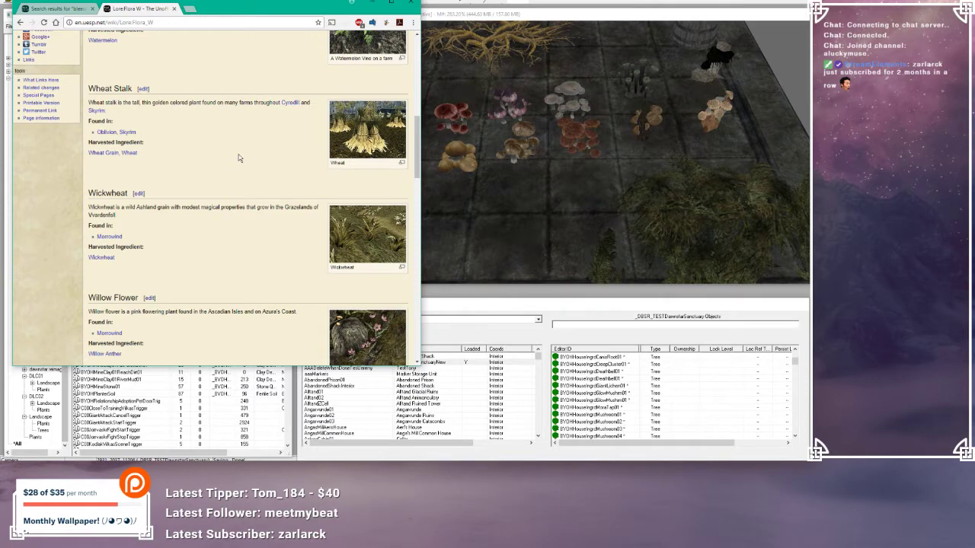
scroll(238, 157, "up", 4)
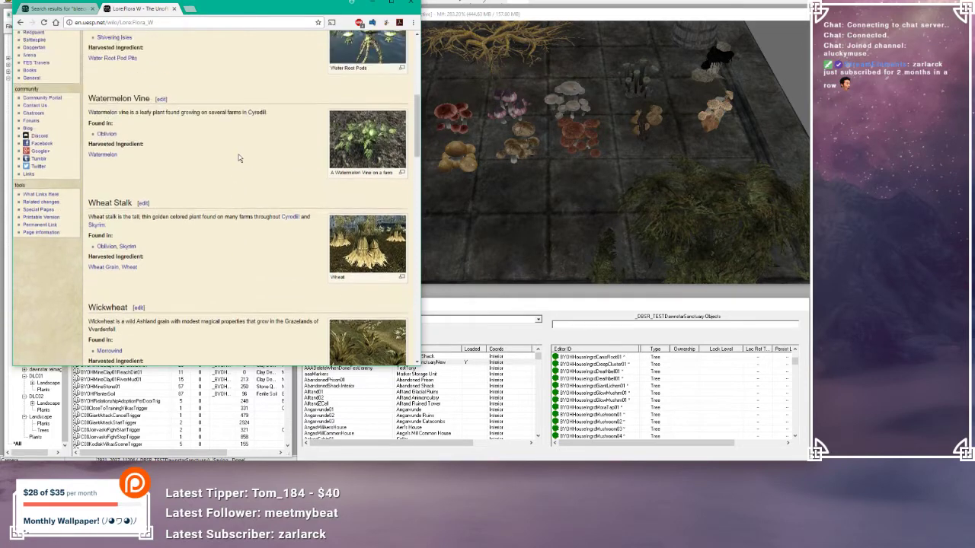
scroll(238, 158, "down", 7)
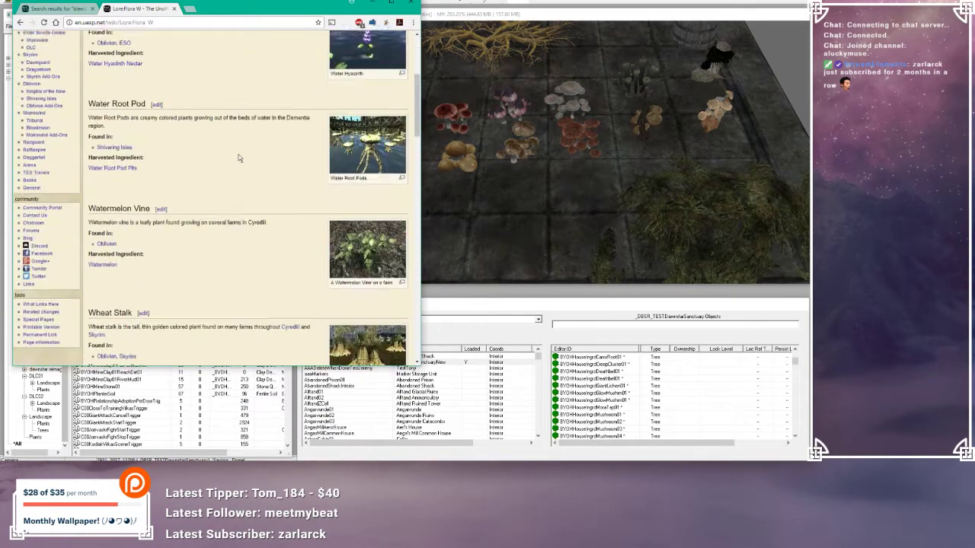
scroll(239, 158, "down", 6)
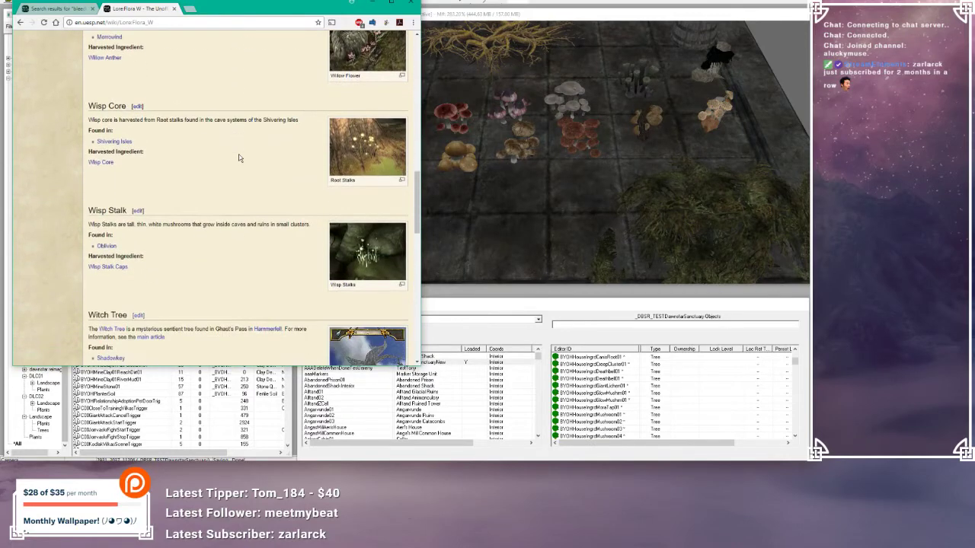
scroll(239, 158, "down", 1)
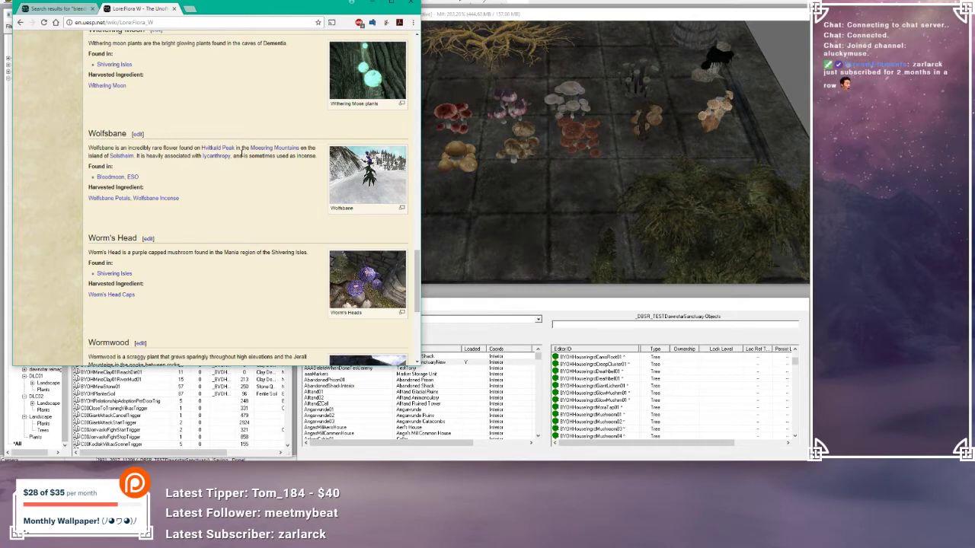
- Open the Lore:Flora N page, follow the Namira's Rot ingredient link and read its ingredient and plant locations
scroll(243, 120, "up", 15)
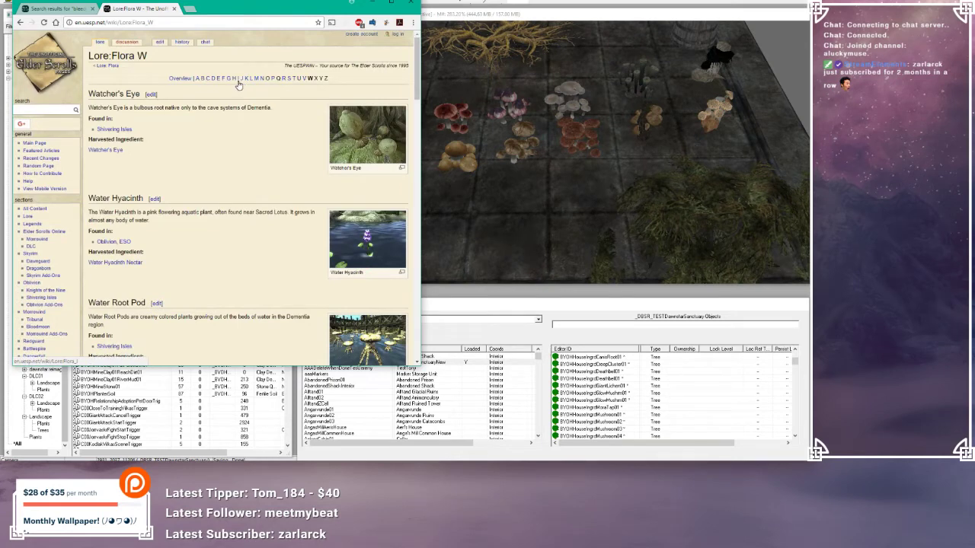
left_click(239, 79)
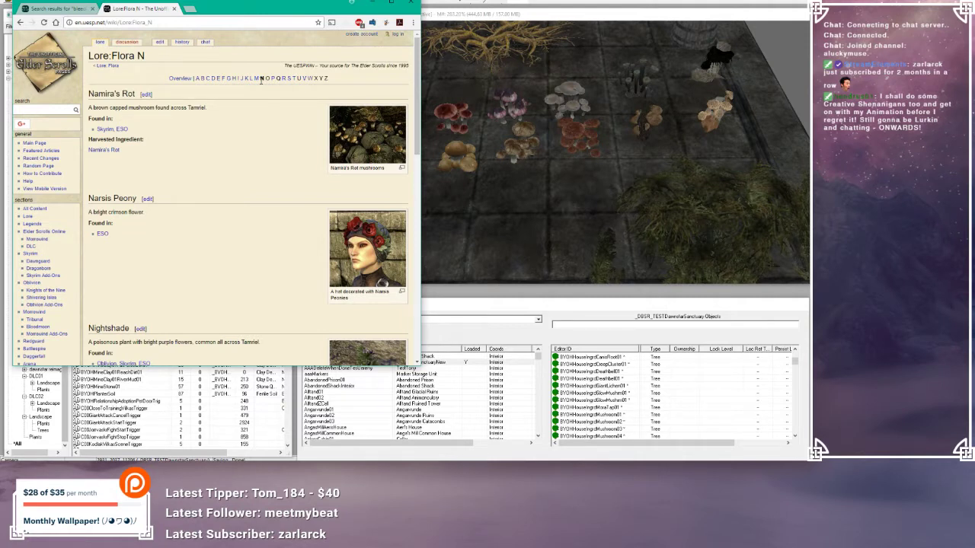
scroll(238, 153, "down", 1)
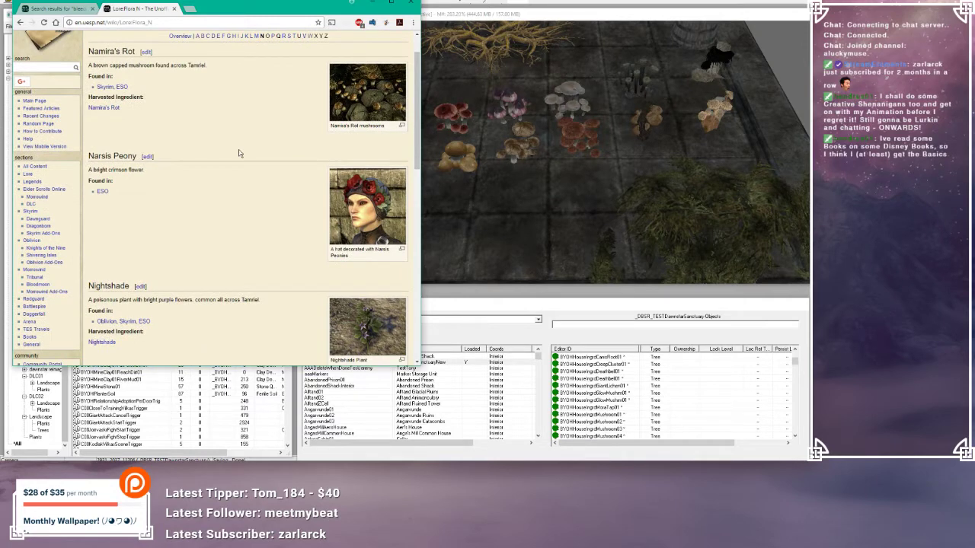
scroll(238, 153, "up", 1)
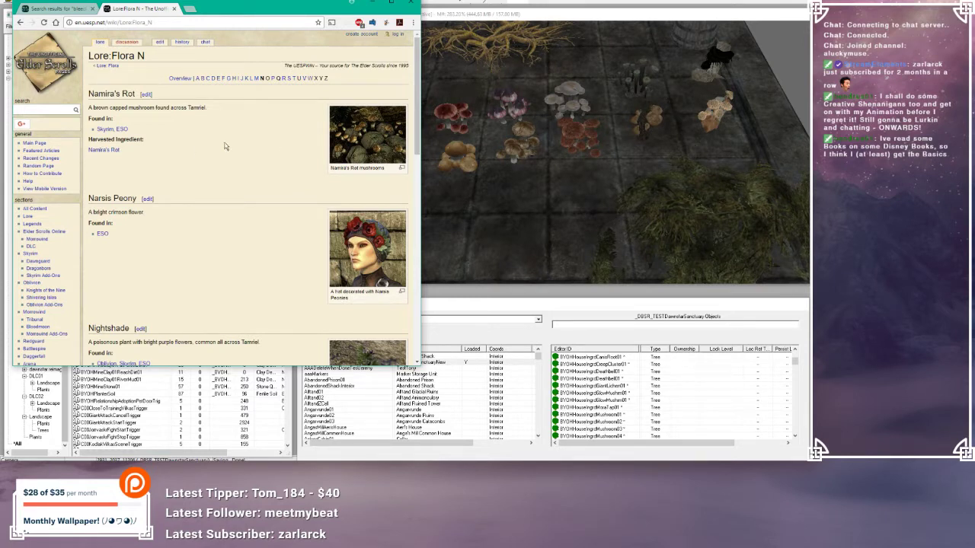
left_click(107, 150)
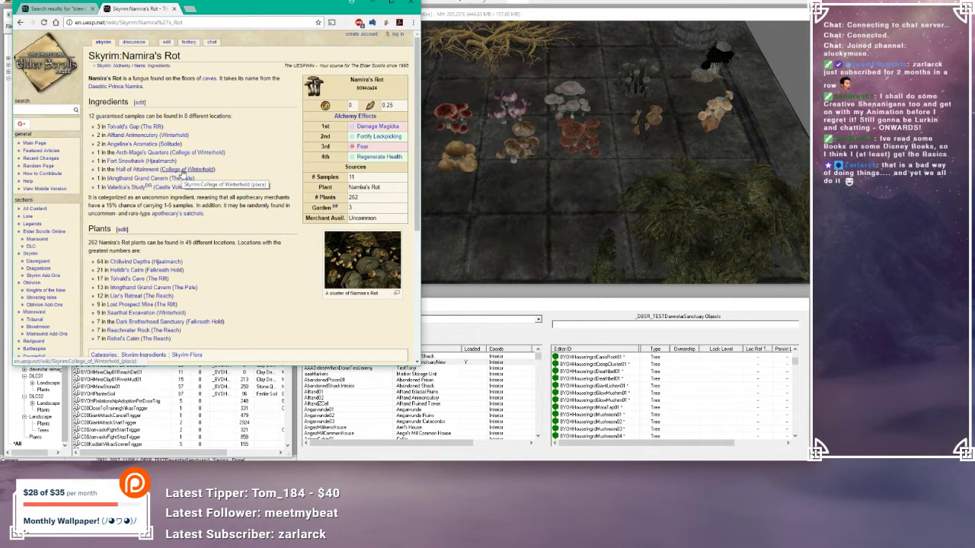
scroll(183, 244, "down", 1)
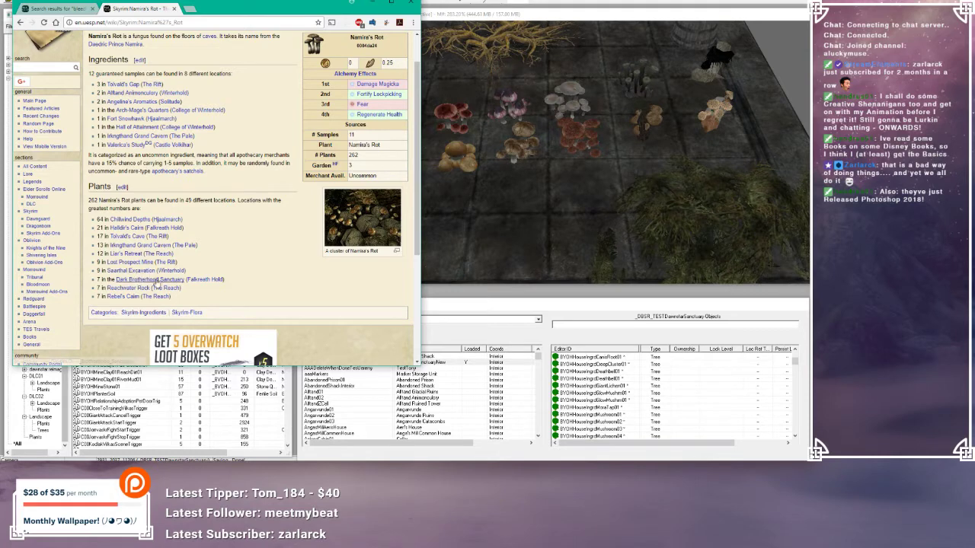
- Return to the flora lists, reopen Lore:Flora B and read the Bleeding Crown and Blisterwort entries
left_click(20, 23)
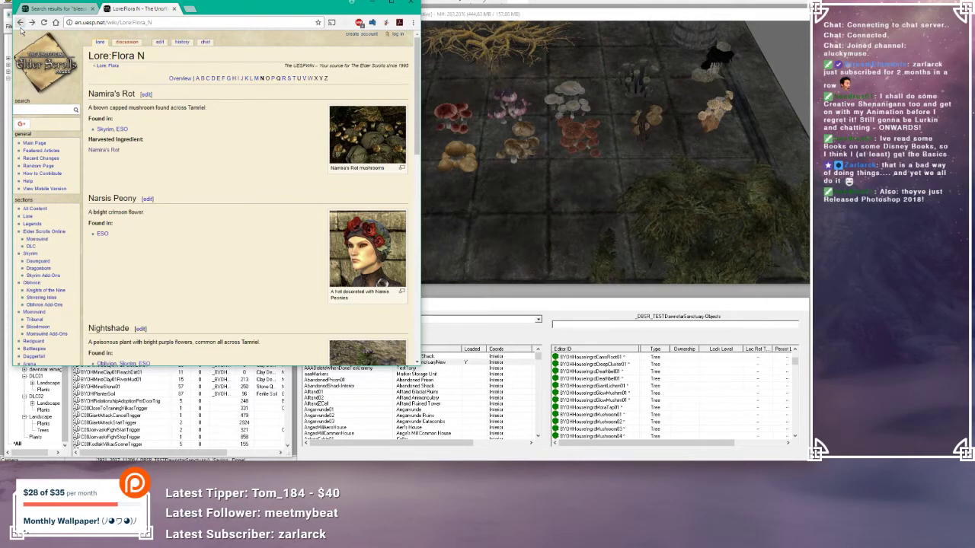
left_click(203, 79)
scroll(252, 119, "down", 5)
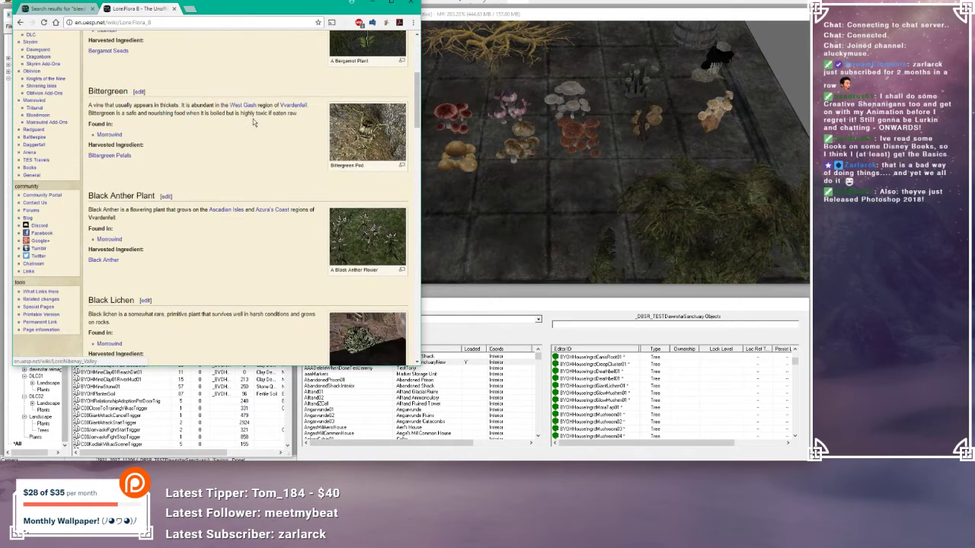
scroll(253, 119, "down", 5)
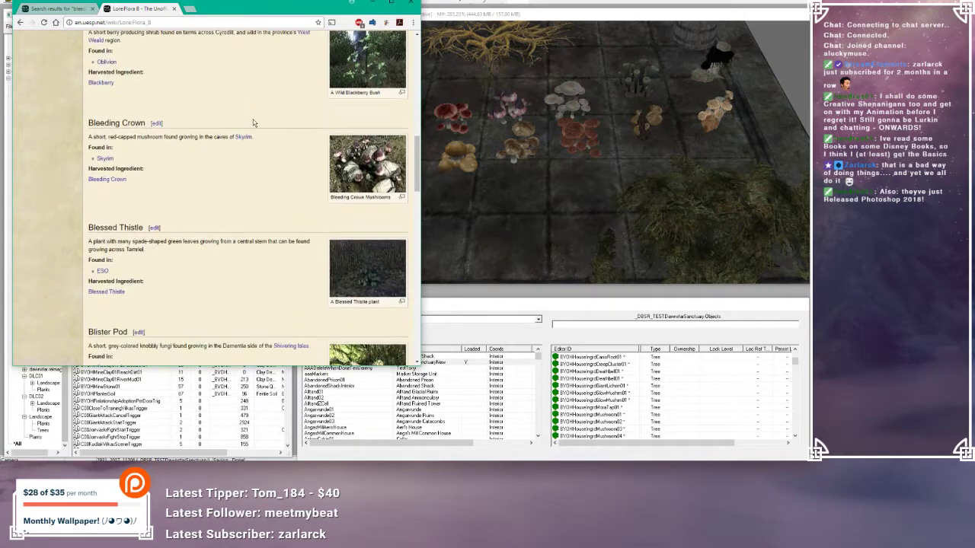
scroll(253, 123, "down", 4)
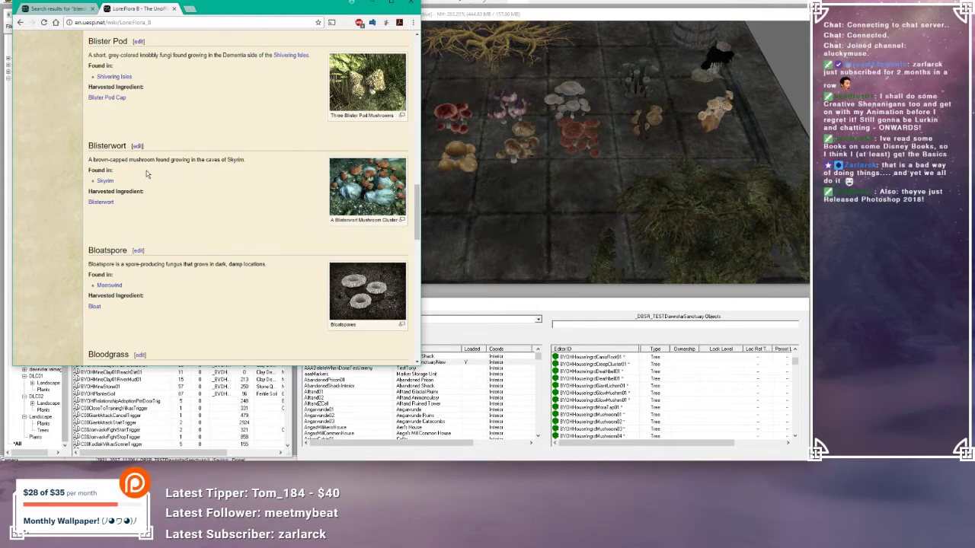
- Search UESP for "white cap"
scroll(147, 175, "up", 15)
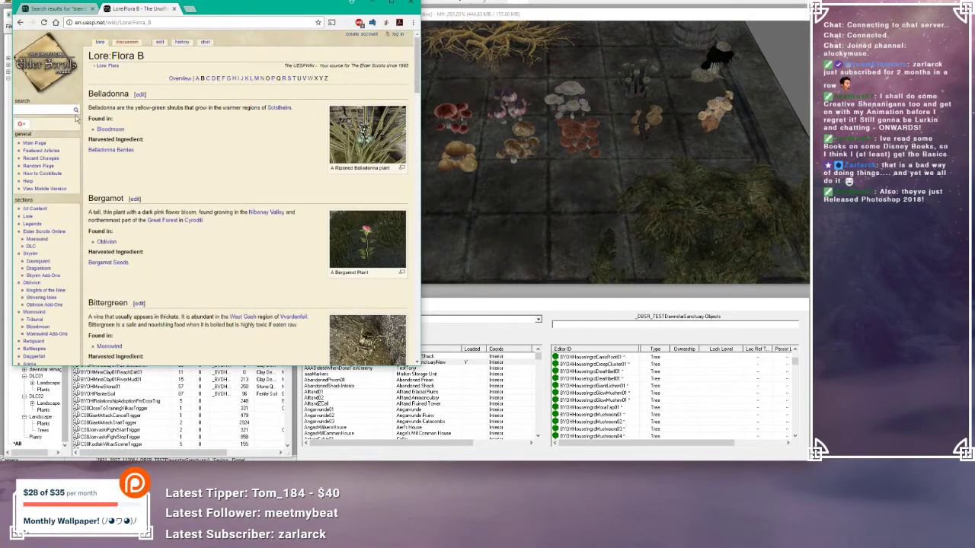
left_click(58, 111)
type("white cap")
key("Return")
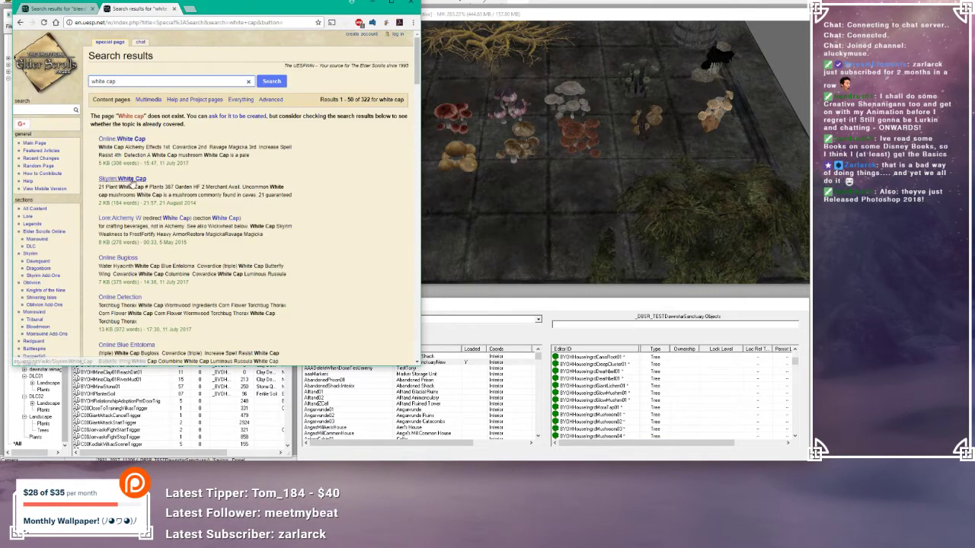
- Open the Skyrim:White Cap page, check its Rebel's Cairn location page and return to the White Cap article
left_click(131, 180)
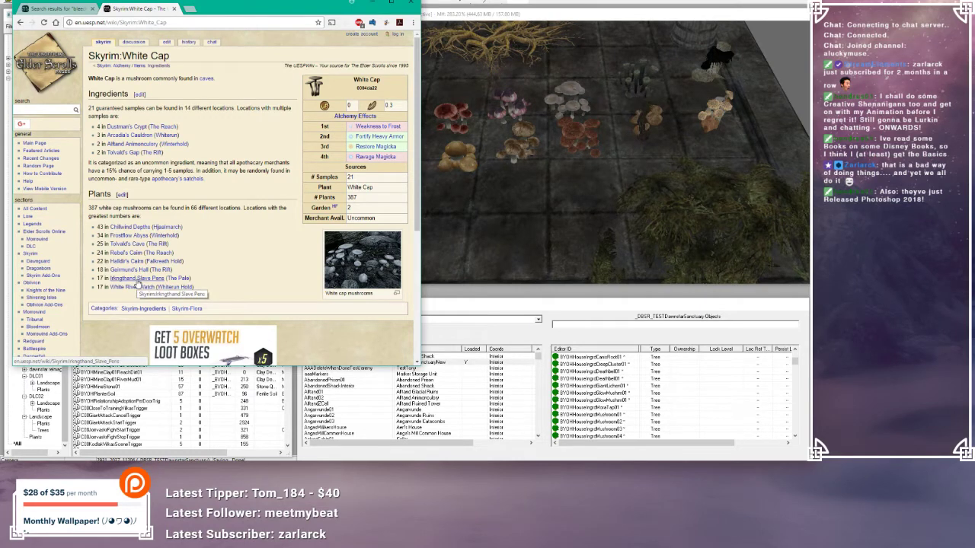
left_click(126, 253)
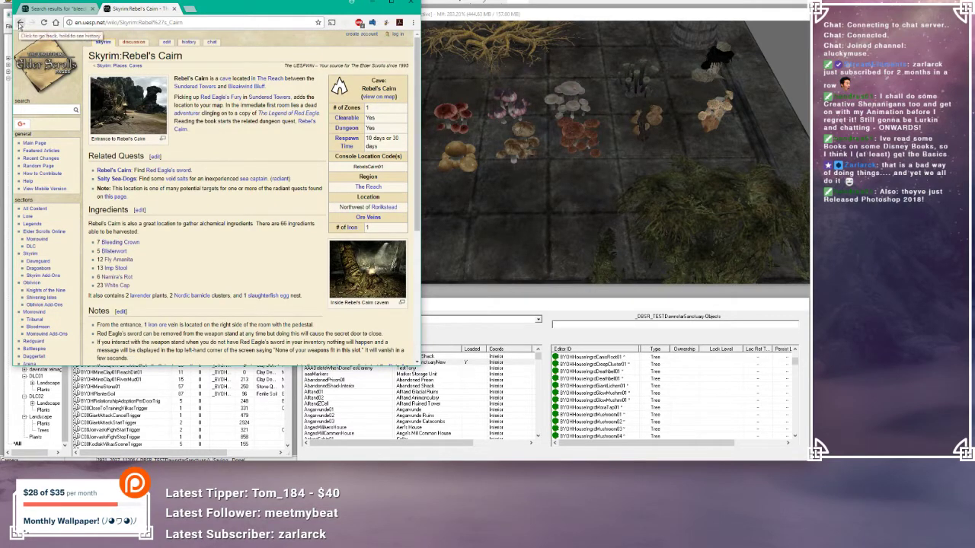
left_click(20, 23)
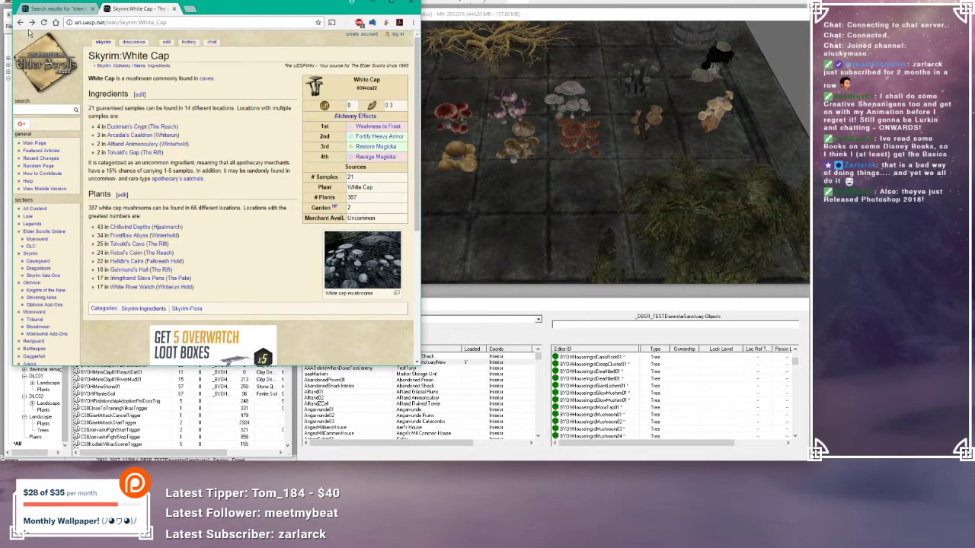
- From the "bleeding crown" search results, reopen Lore:Flora B and go on to the Lore:Flora G page
left_click(80, 9)
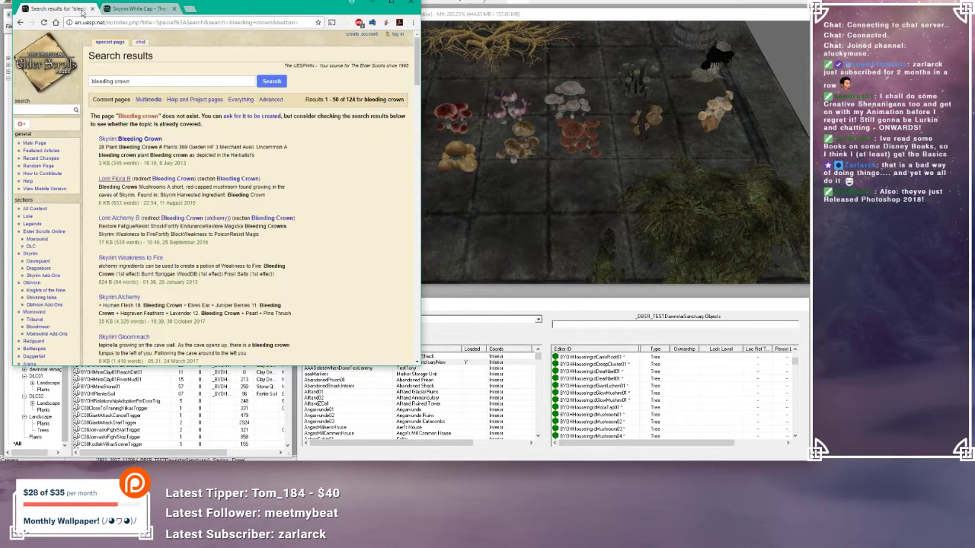
left_click(20, 22)
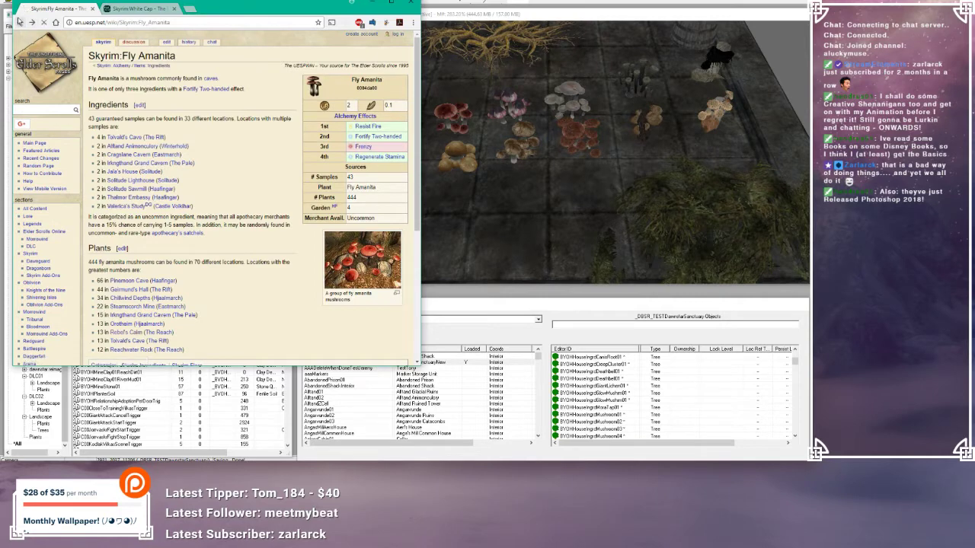
left_click(20, 22)
left_click(31, 22)
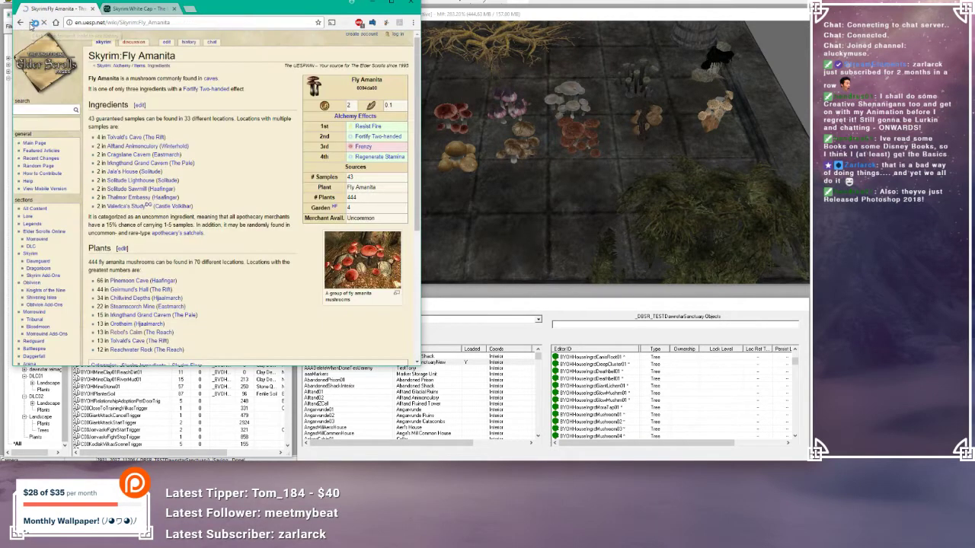
left_click(31, 22)
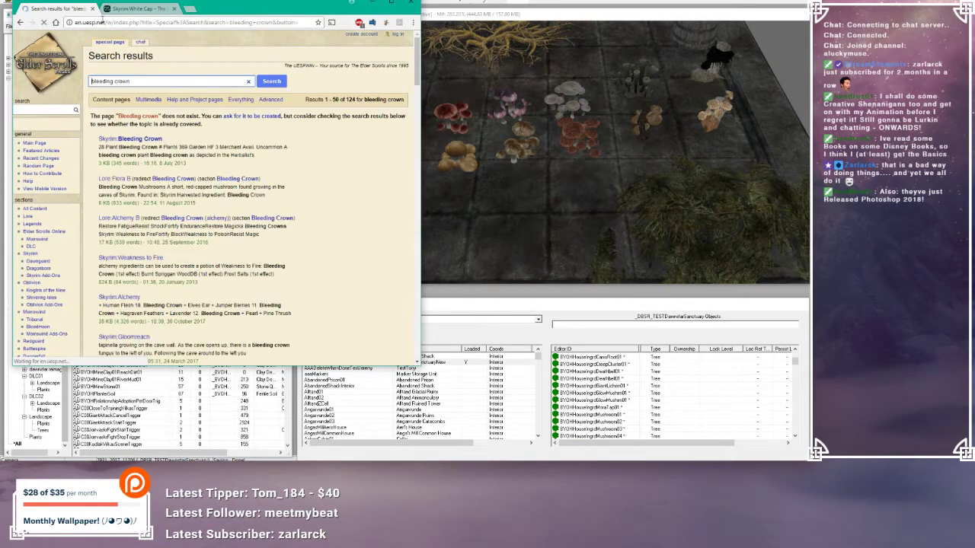
left_click(116, 179)
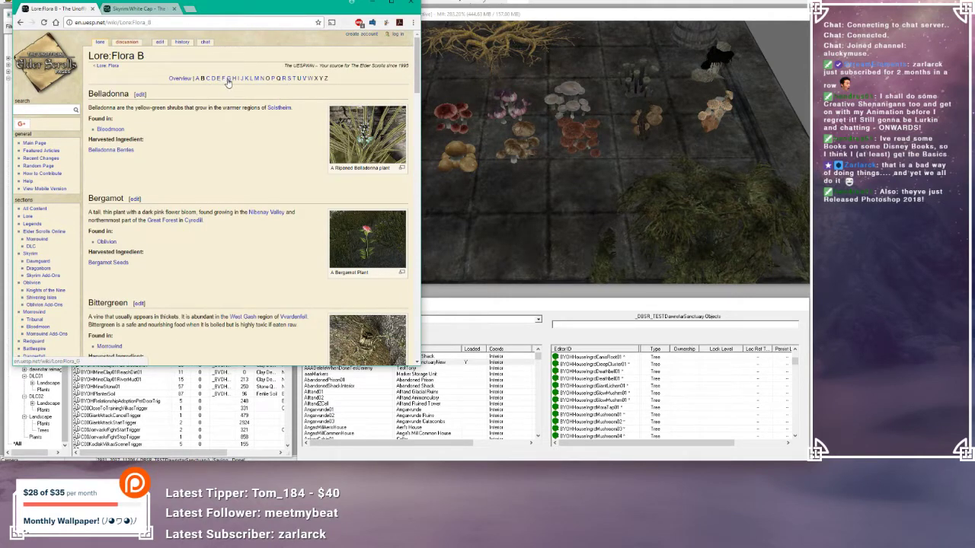
left_click(228, 80)
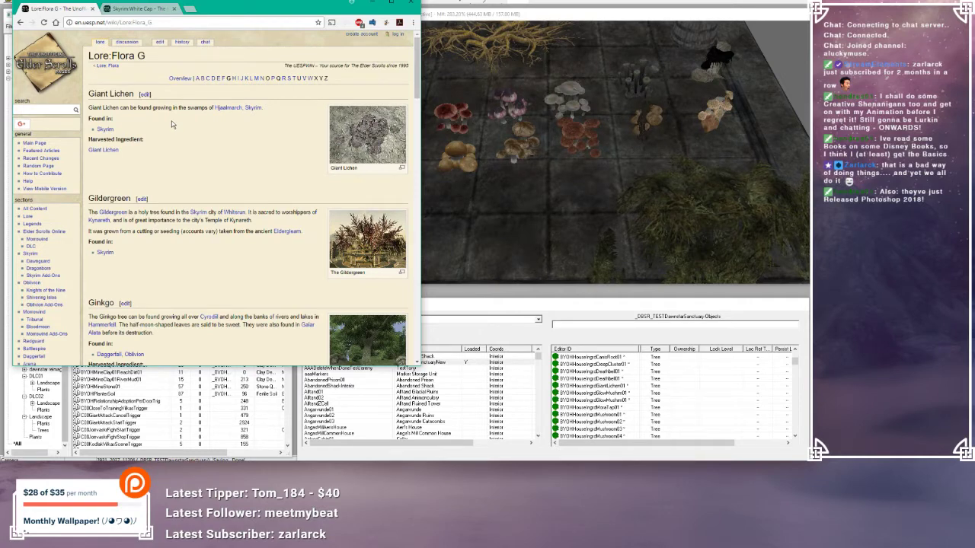
- Open Lore:Flora A and look through its entries from Alkanet to Aster Bloom for a matching plant
left_click(198, 79)
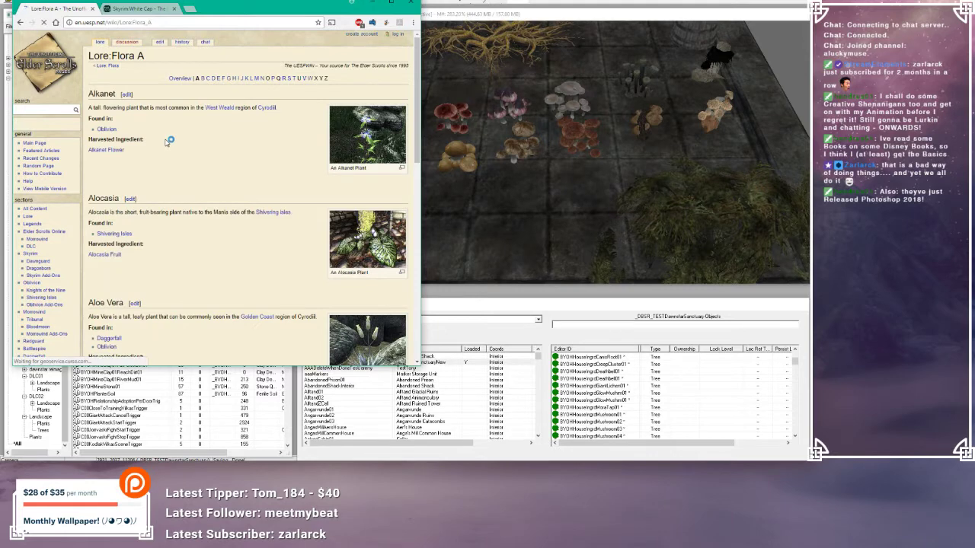
scroll(166, 141, "down", 3)
scroll(167, 139, "down", 6)
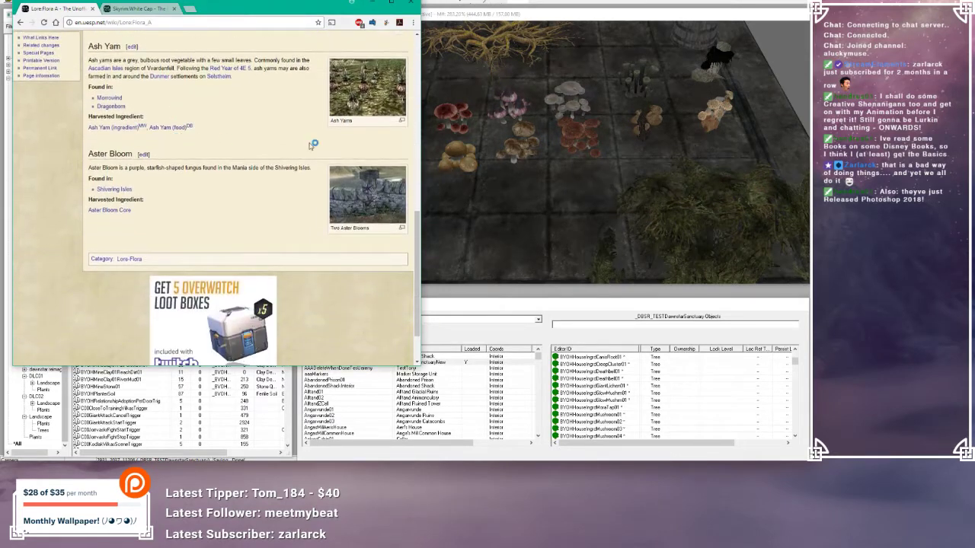
scroll(235, 171, "up", 5)
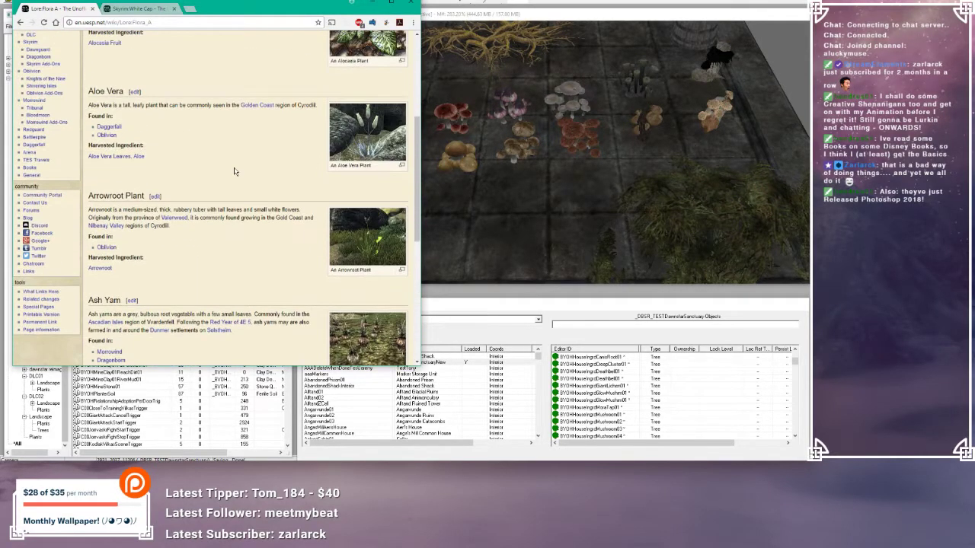
scroll(234, 170, "up", 4)
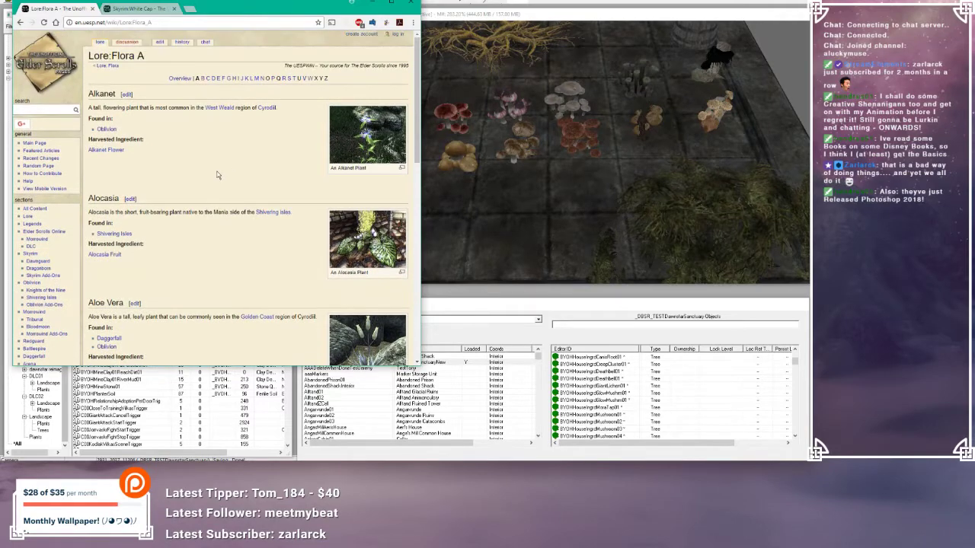
- Open Lore:Flora C and read its entries from Cairn Bolete to Corn Flower, including Canis Root
left_click(207, 79)
scroll(201, 159, "down", 5)
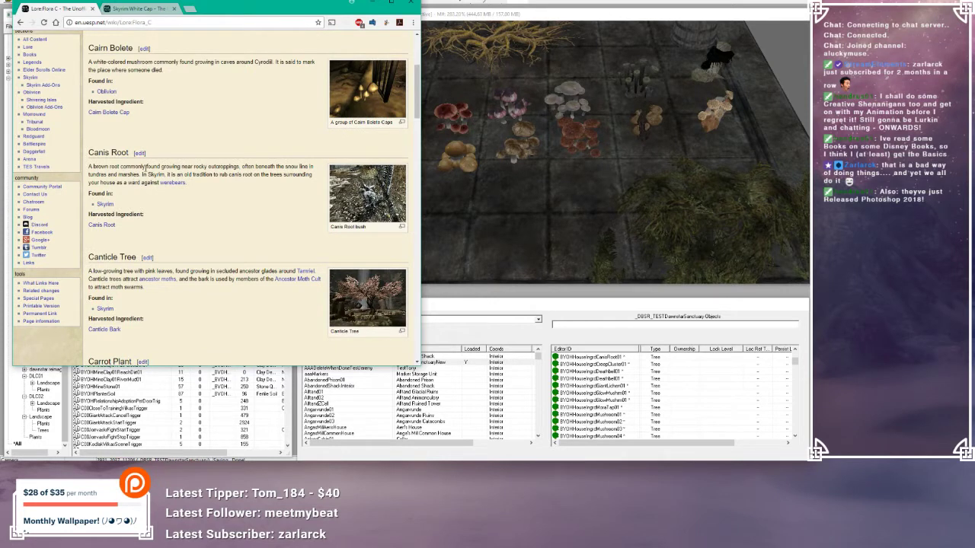
mouse_move(148, 166)
left_mouse_down()
mouse_move(311, 165)
mouse_move(130, 175)
mouse_move(144, 175)
left_mouse_up()
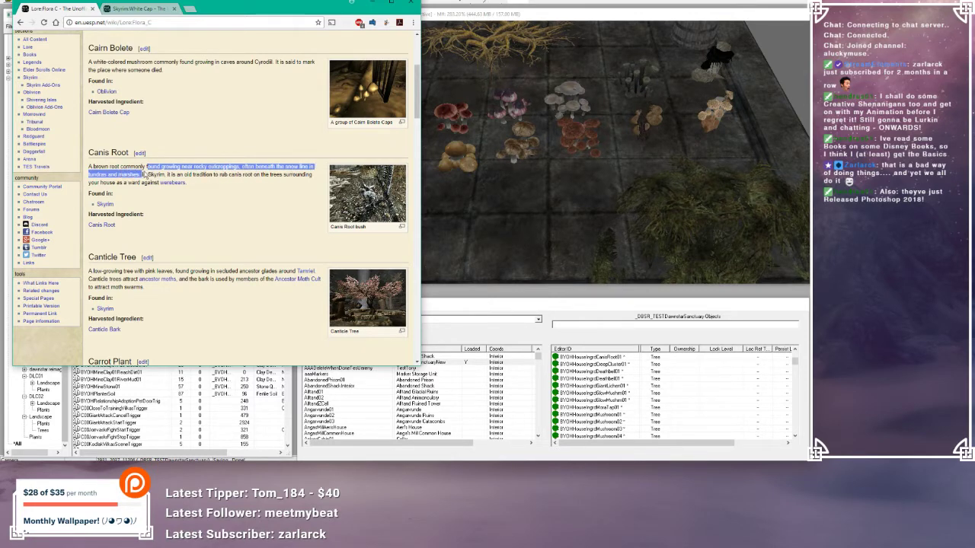
left_click(143, 175)
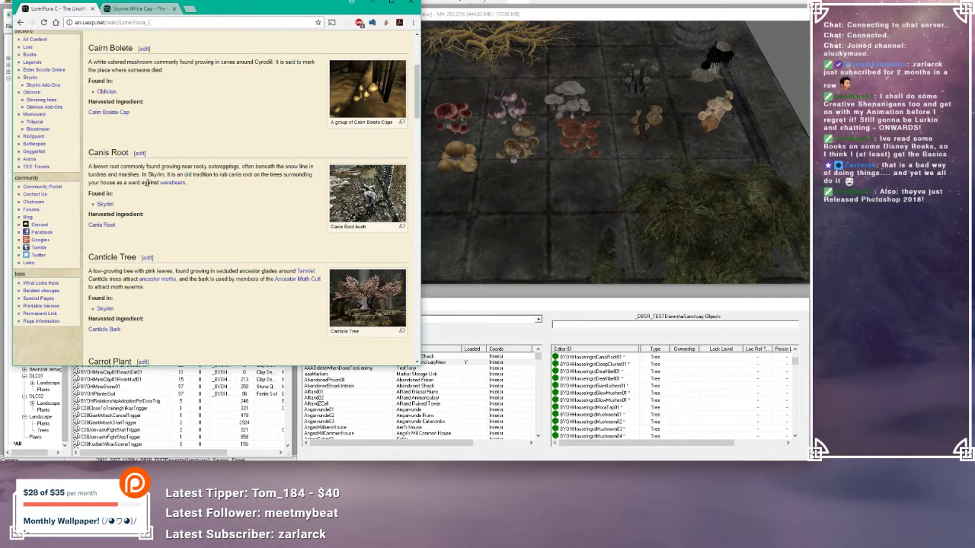
scroll(206, 172, "down", 5)
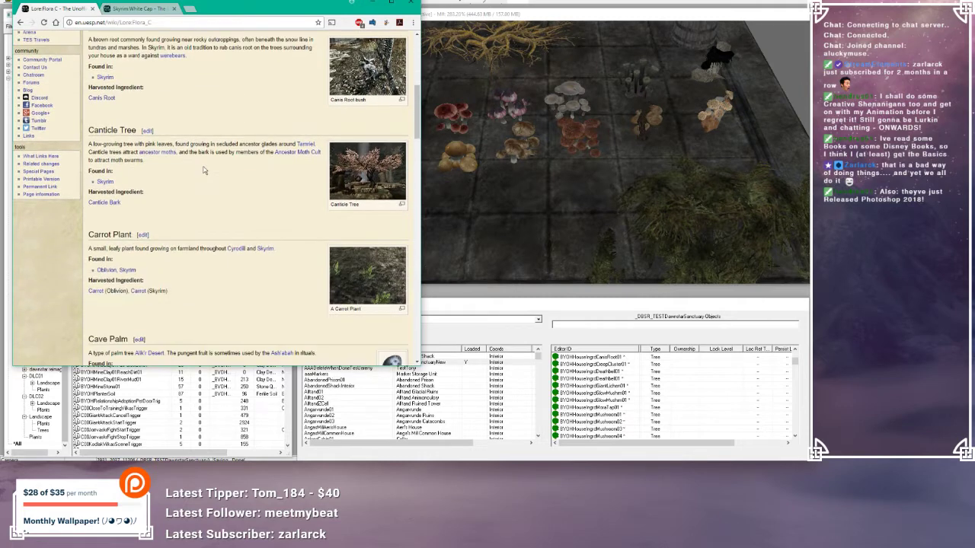
scroll(204, 171, "down", 8)
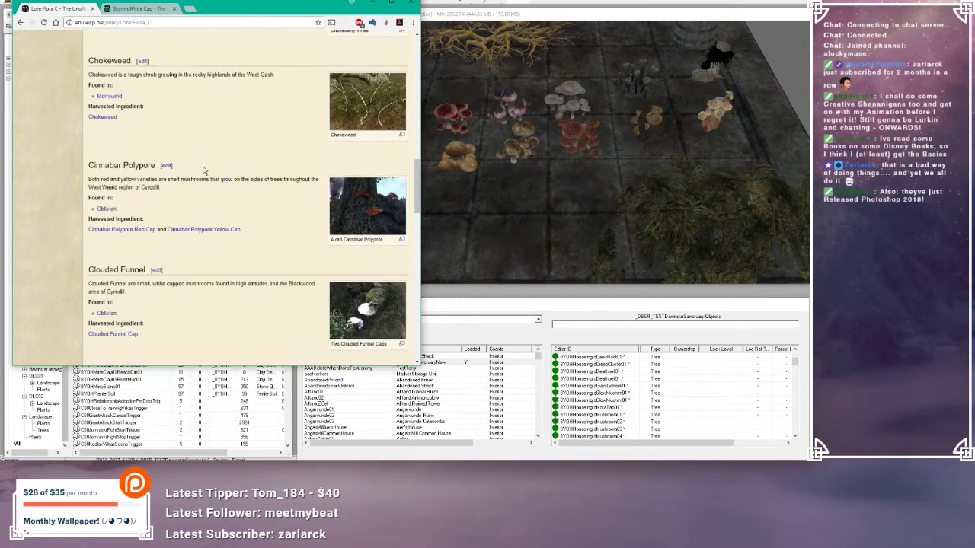
scroll(203, 170, "down", 5)
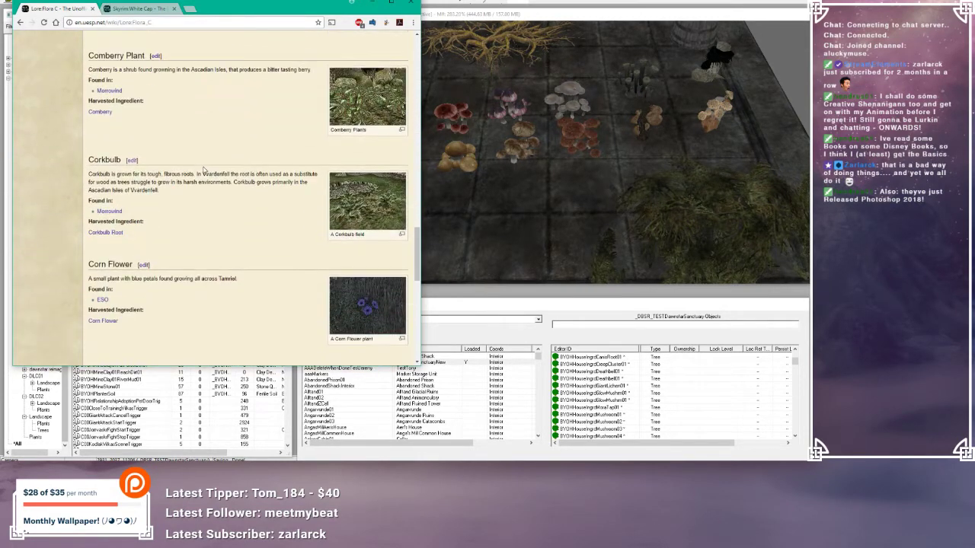
scroll(203, 171, "up", 2)
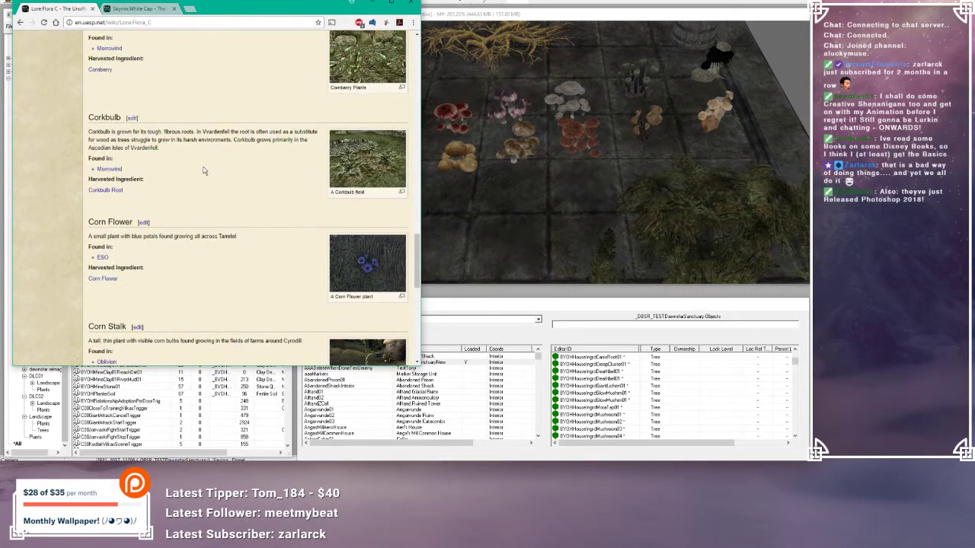
- Read the Creep Cluster entry, open its Ash Creep Cluster ingredient page to compare the plant, and return to Lore:Flora C
scroll(204, 170, "down", 3)
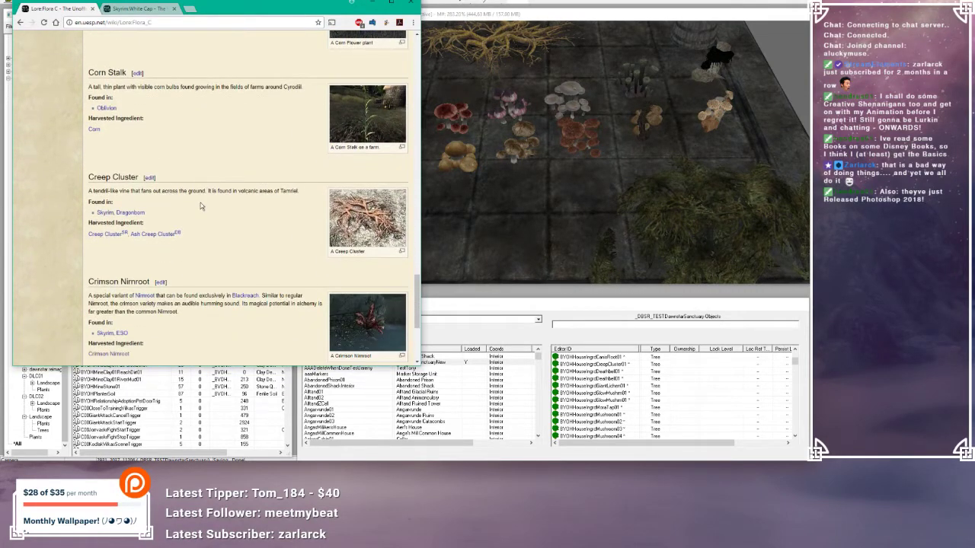
scroll(181, 185, "down", 1)
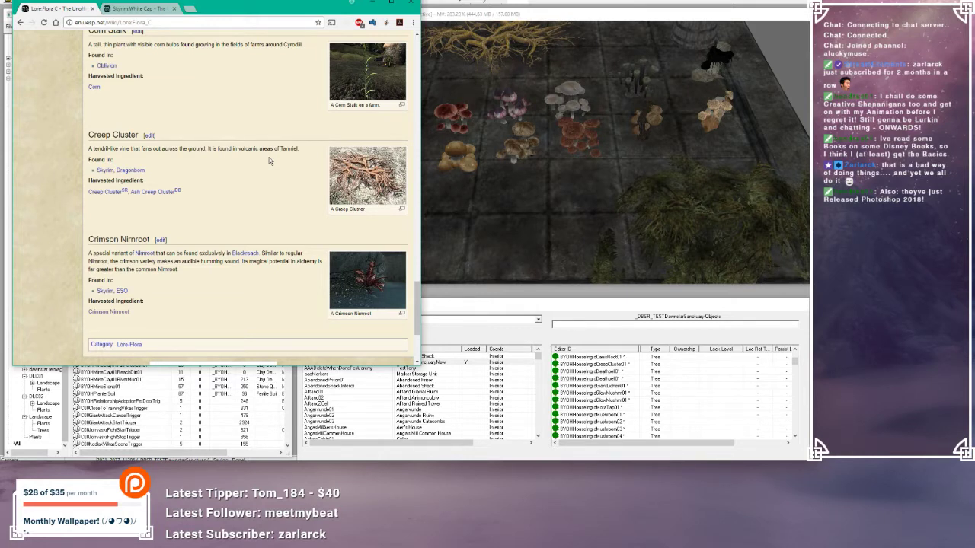
left_click(159, 192)
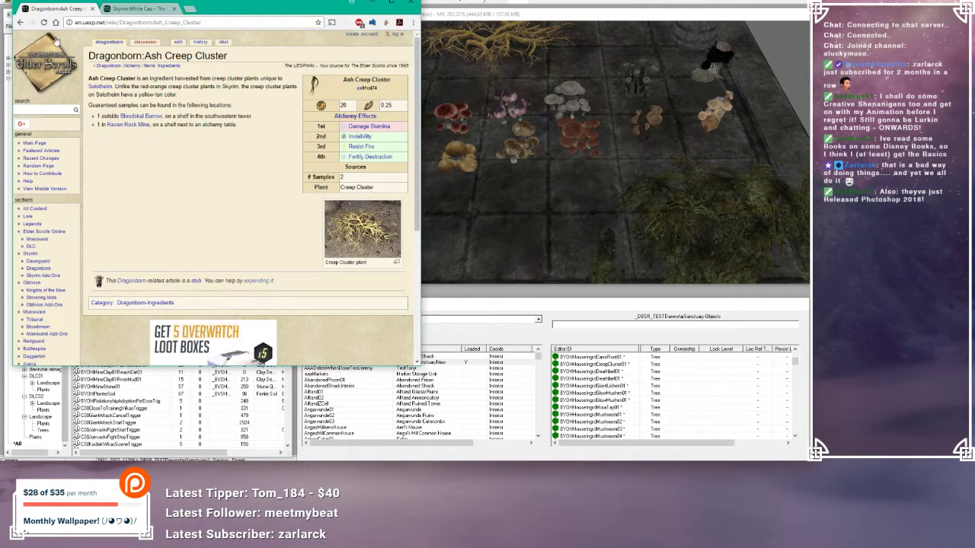
left_click(20, 23)
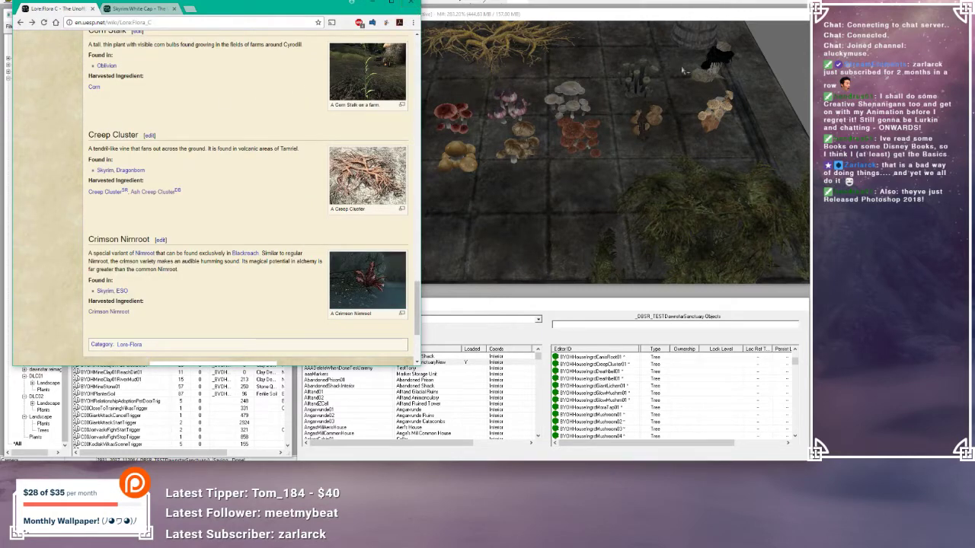
- Switch to the Creation Kit, inspect the garden plants in the DawnstarSanctuary cell and select the MoraTap01 plant beside the mushrooms
left_click_drag(251, 8, 43, 86)
left_click(431, 21)
scroll(450, 129, "down", 5)
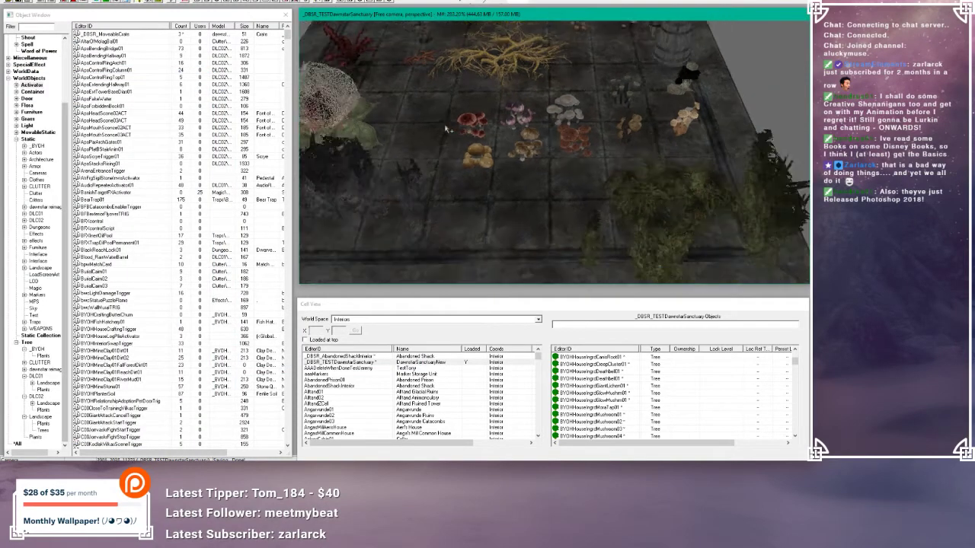
scroll(449, 128, "down", 4)
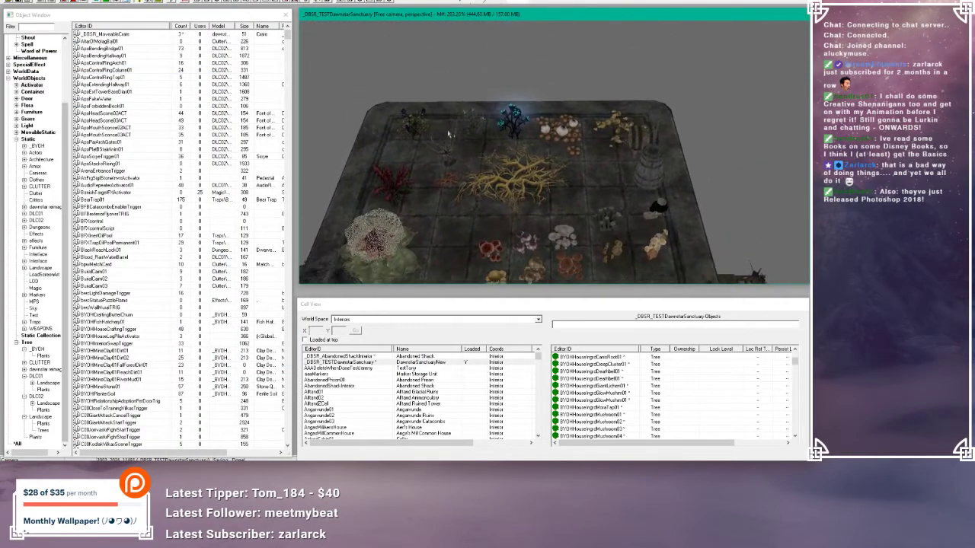
scroll(447, 126, "up", 4)
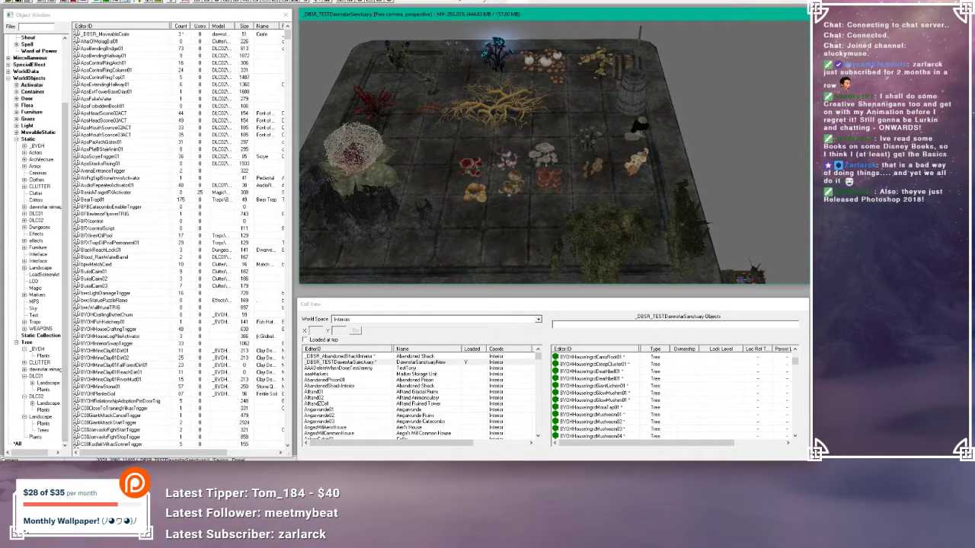
key("alt+Tab")
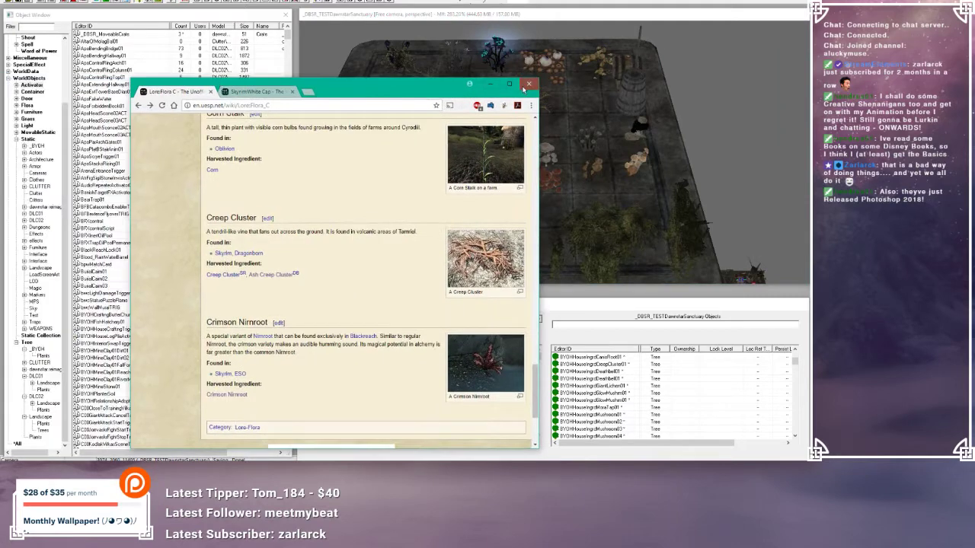
left_click(592, 163)
left_click(596, 169)
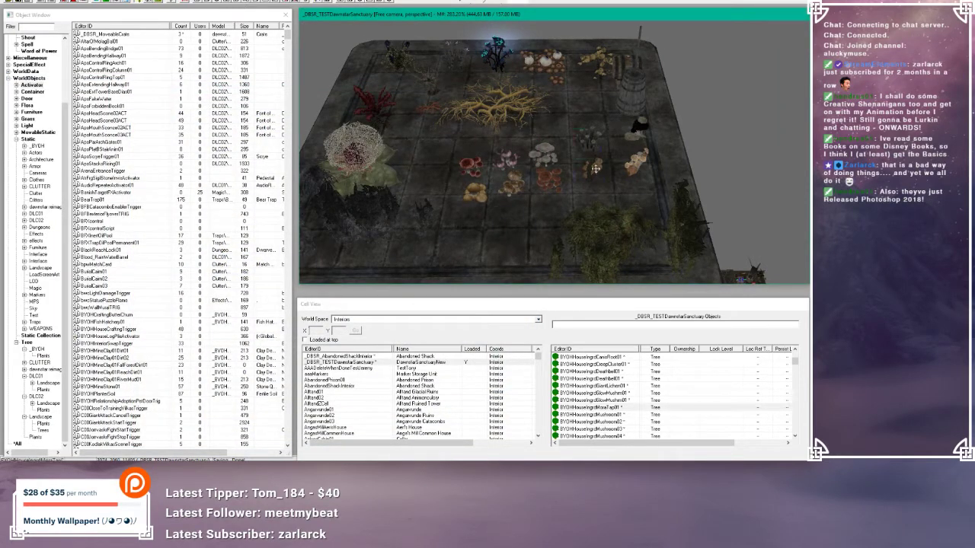
middle_click_drag(557, 196, 492, 177)
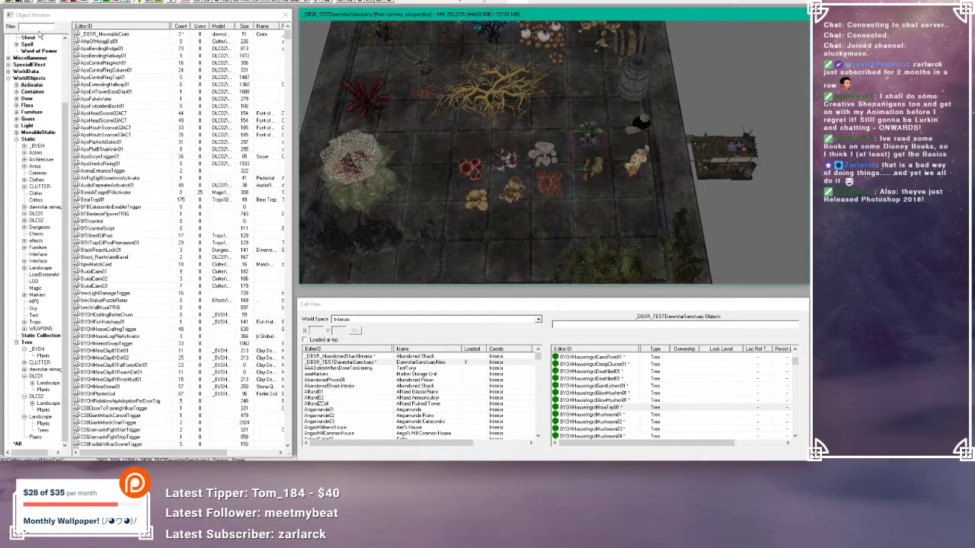
- Filter the object list by "ash", show the Static objects and place AshMound01 on the garden floor near the yellow creep cluster
left_click(38, 27)
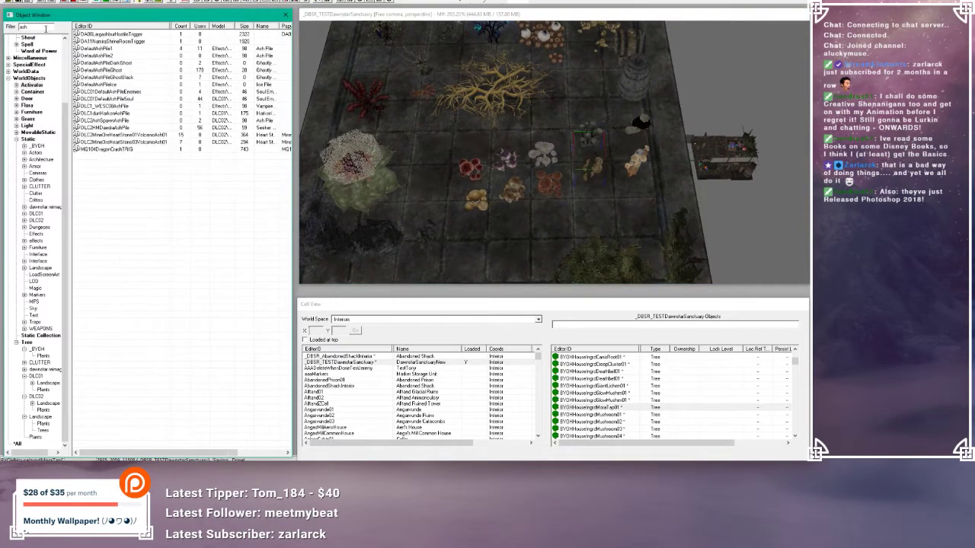
left_click(17, 443)
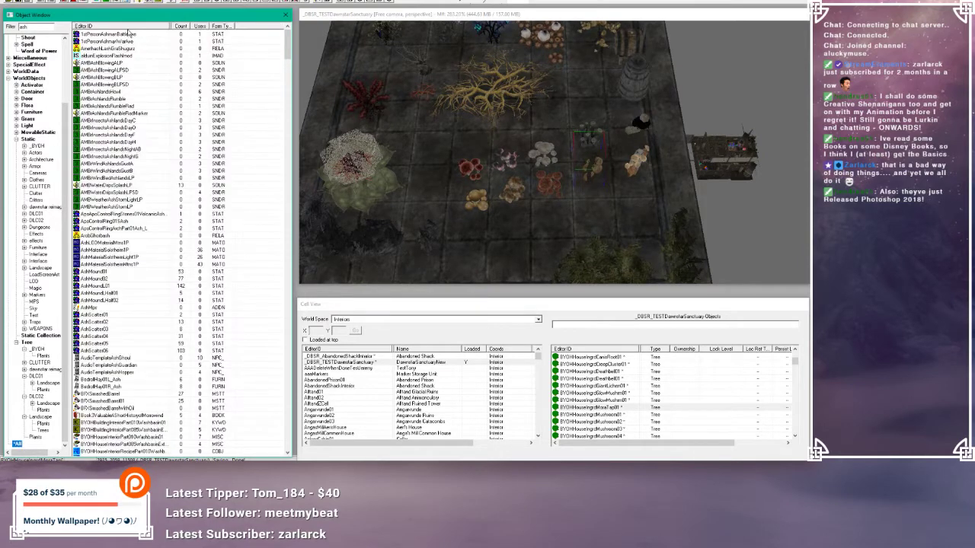
left_click(30, 139)
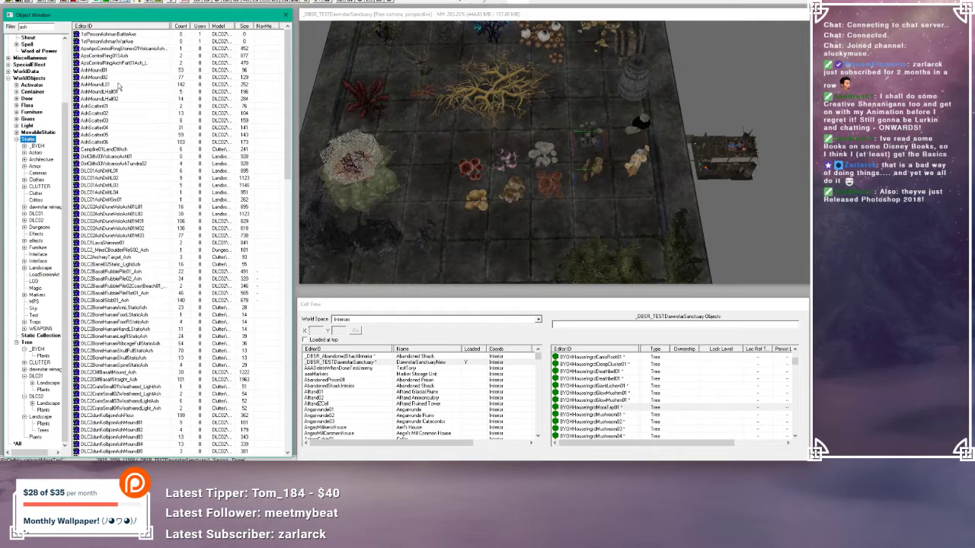
left_click(92, 70)
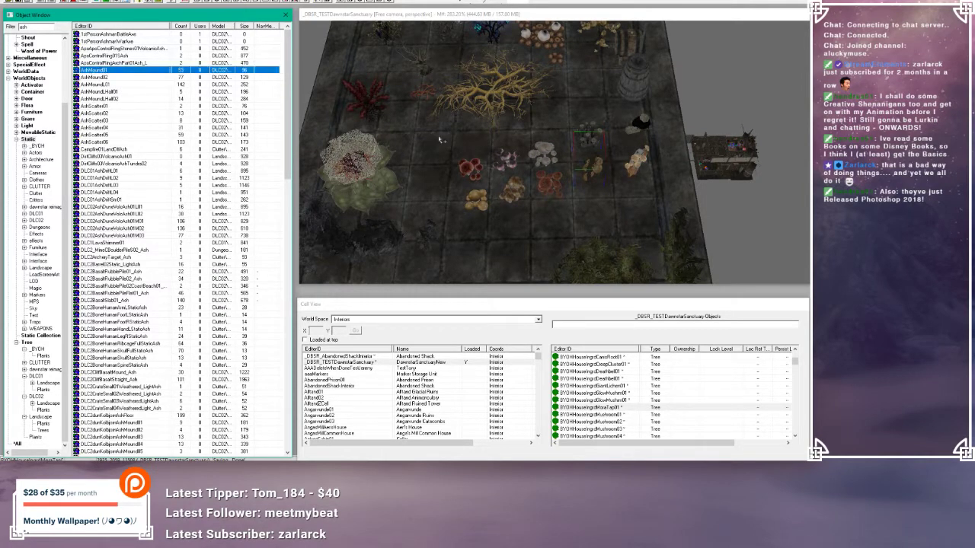
left_click_drag(451, 143, 447, 140)
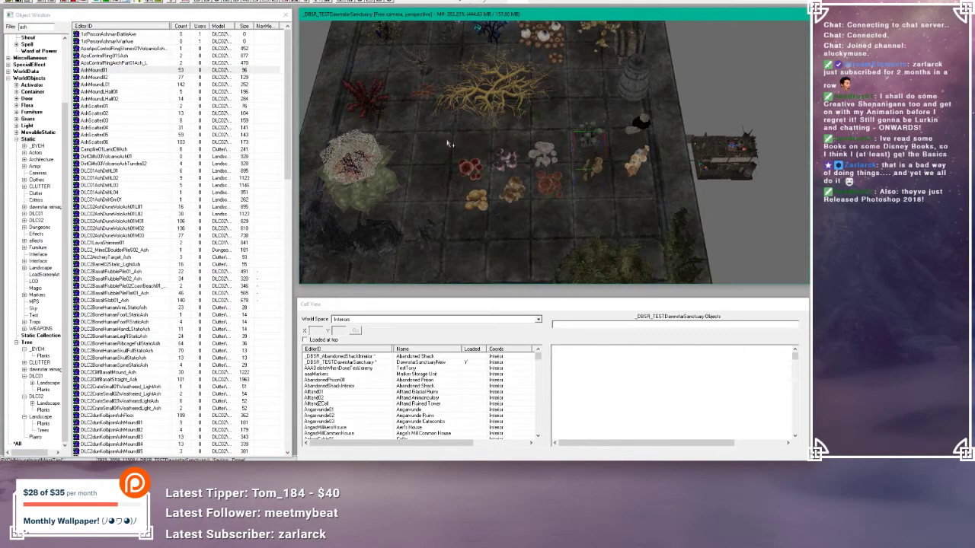
- Duplicate the garden's CasPlatFree01 stone platform and move the copy beside the original as an empty test area
scroll(447, 138, "up", 6)
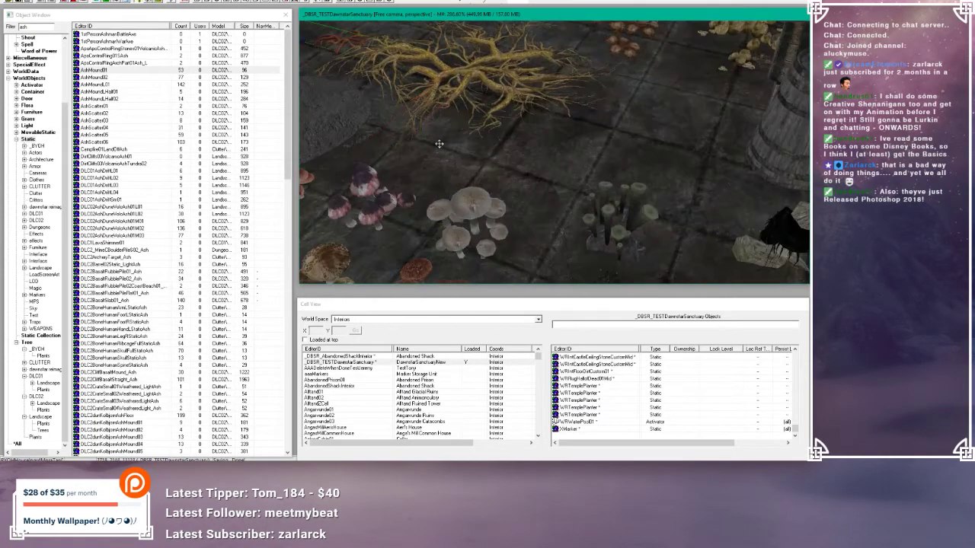
middle_click_drag(440, 143, 450, 140, "shift")
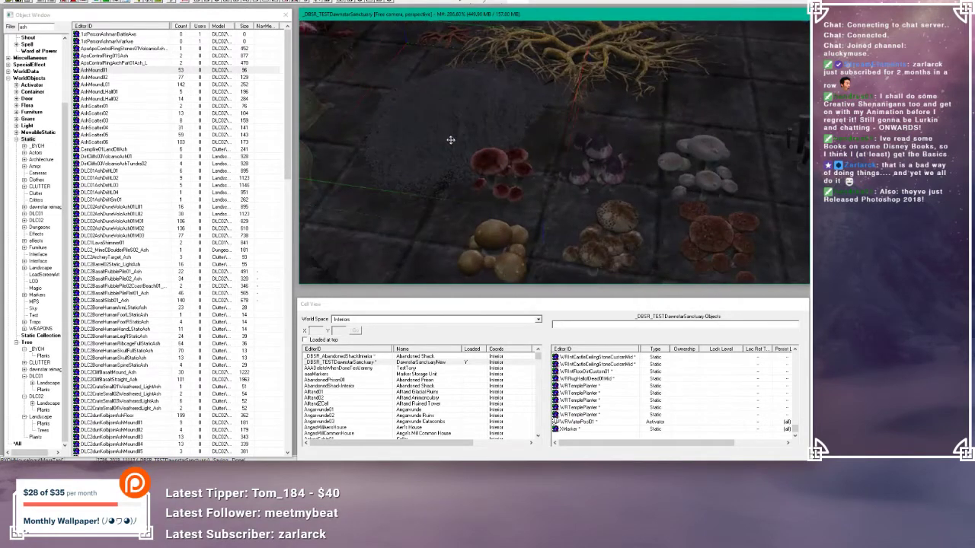
scroll(450, 140, "down", 10)
scroll(492, 177, "down", 3)
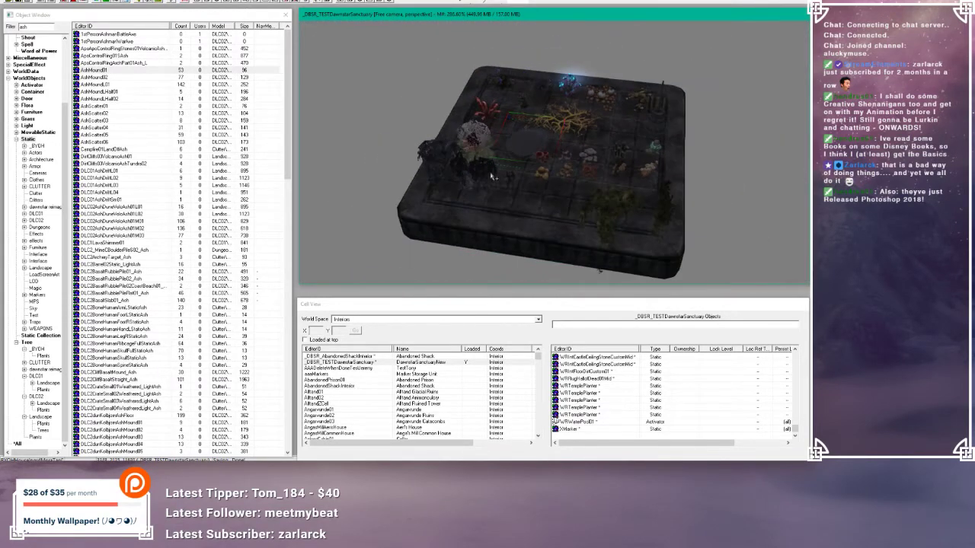
left_click(520, 216)
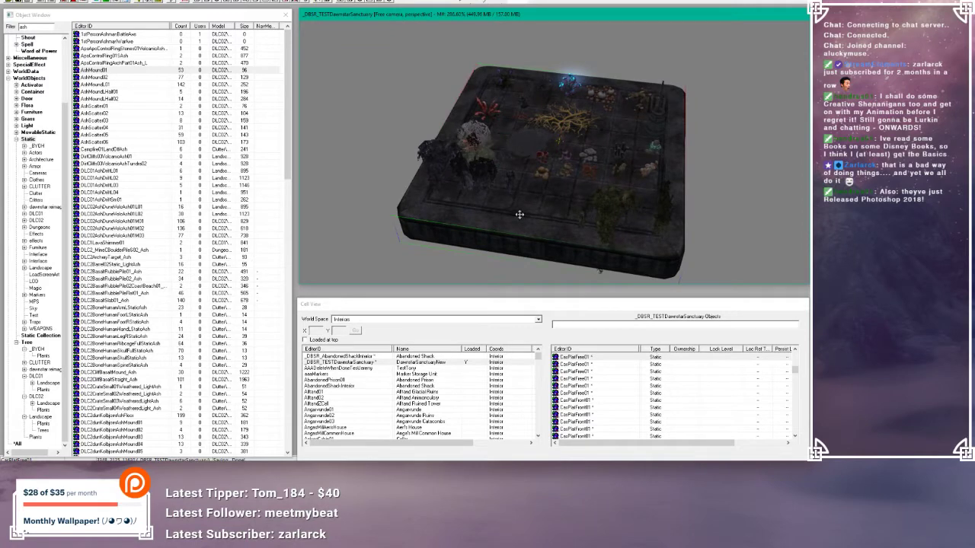
key("ctrl+d")
left_click_drag(540, 219, 396, 164)
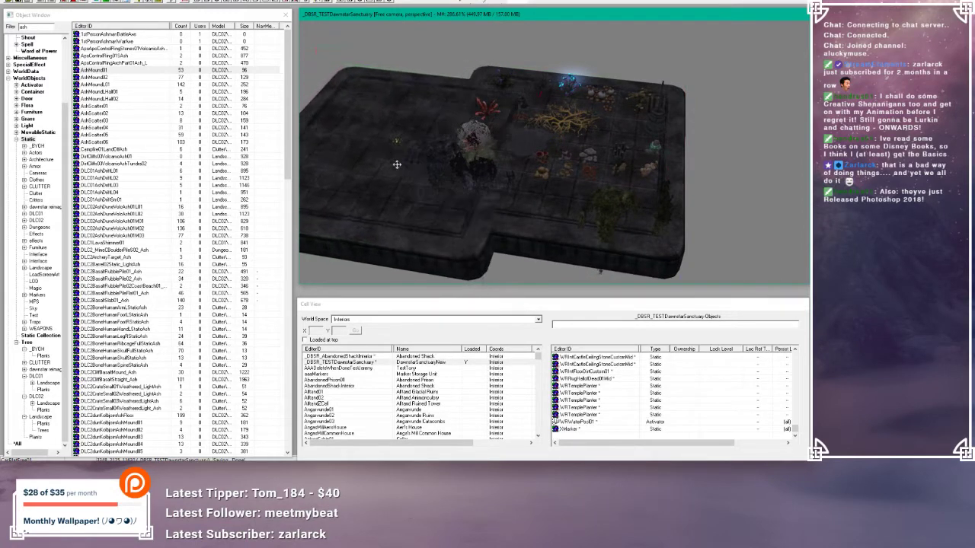
- Move AshMound01 onto a corner of the duplicated platform and adjust the platform's position beneath it
scroll(397, 164, "down", 5)
middle_click_drag(397, 165, 685, 240, "shift")
scroll(564, 162, "up", 5)
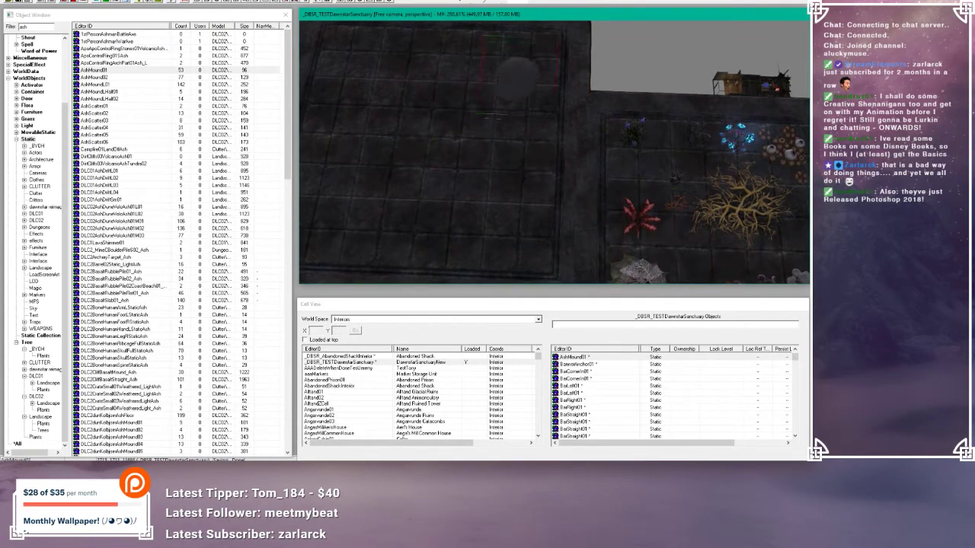
scroll(536, 107, "up", 2)
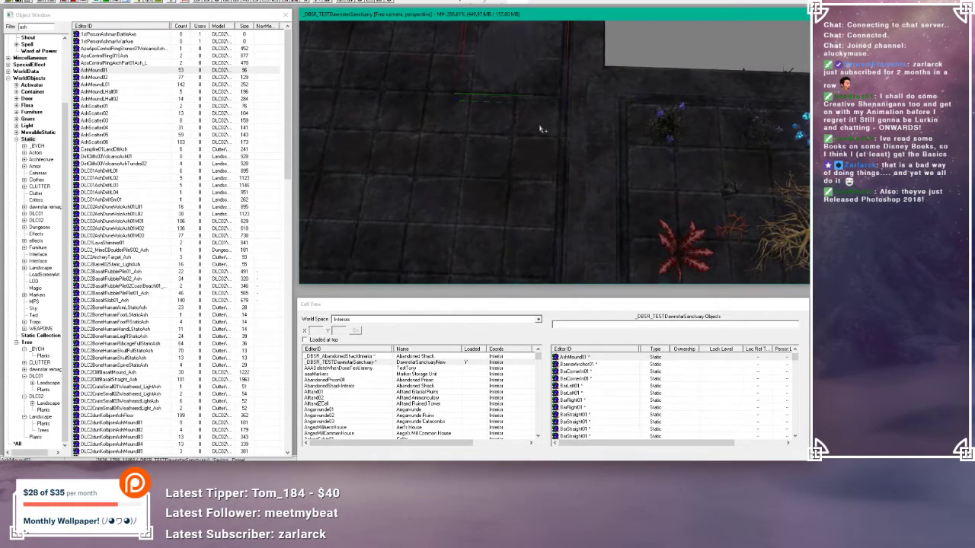
middle_click_drag(525, 157, 533, 167)
key("a")
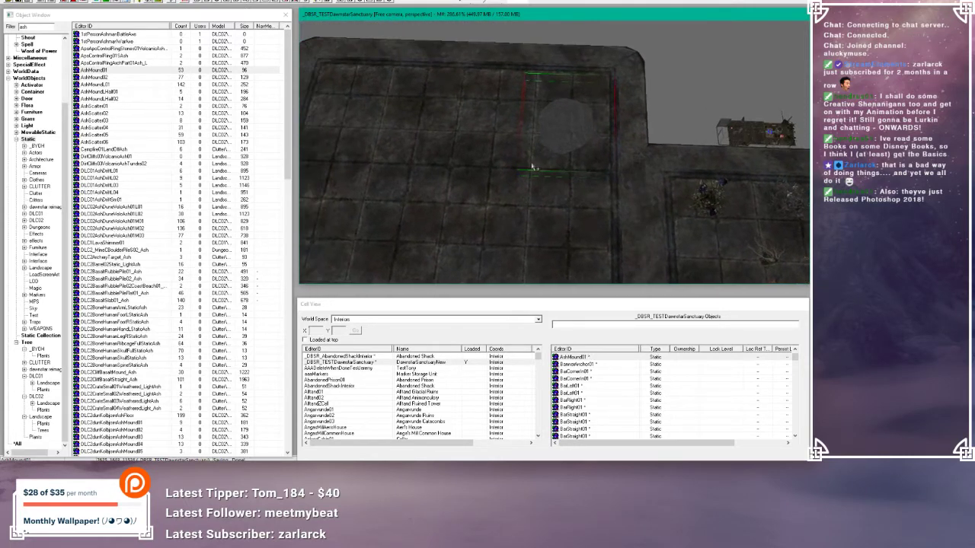
left_click(503, 192)
left_click_drag(503, 204, 468, 206)
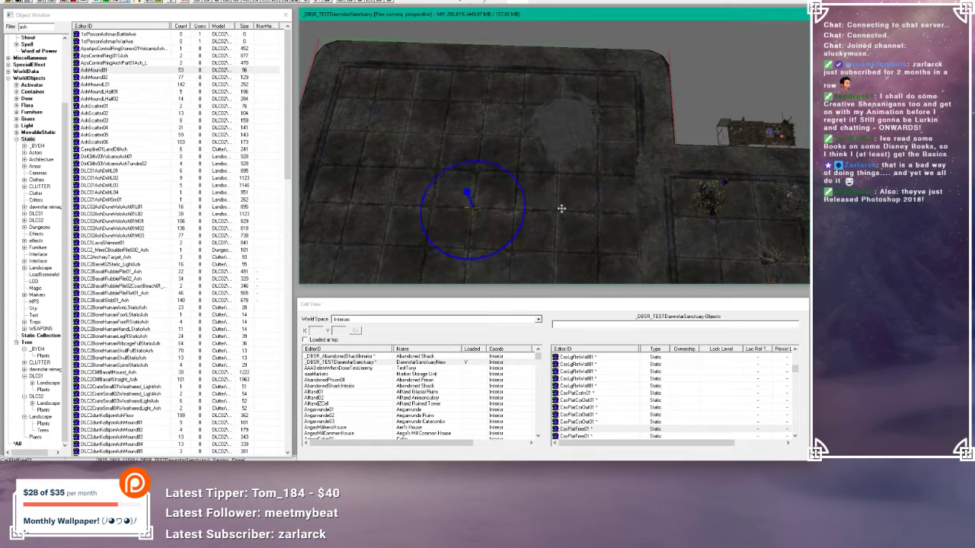
left_click(581, 117)
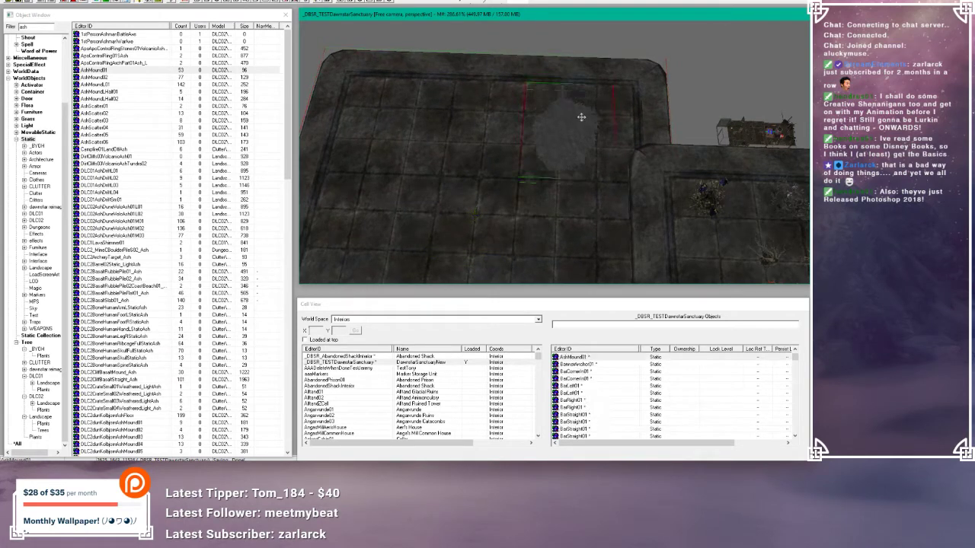
scroll(582, 133, "up", 2)
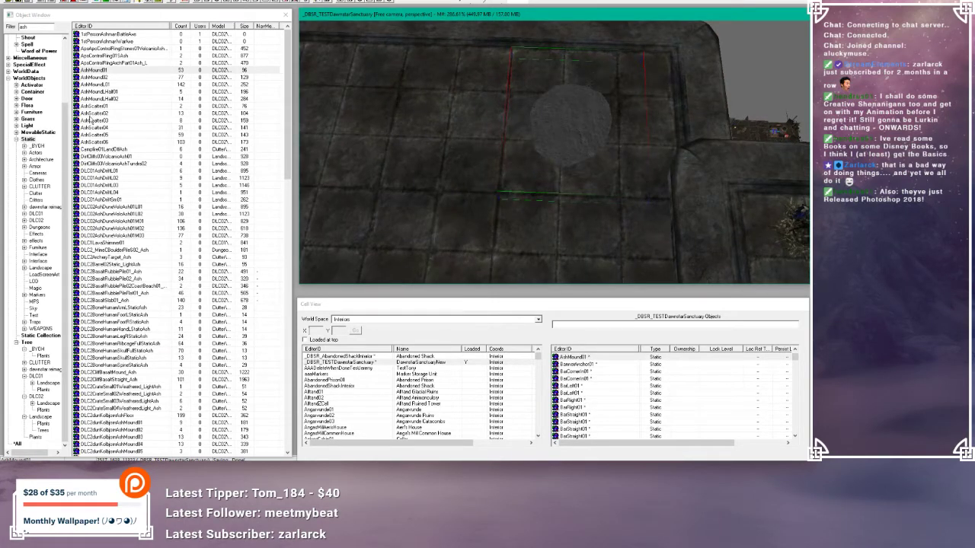
- Place AshScatter01 on the duplicated platform beside AshMound01 and adjust its height to the floor
left_click(88, 116)
left_click(86, 114)
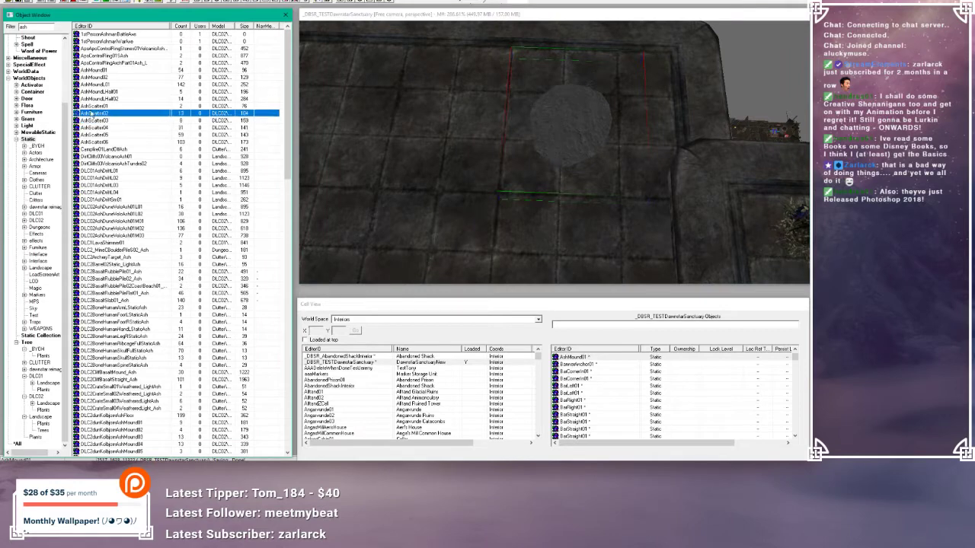
left_click(96, 106)
left_click(477, 133)
left_click(475, 124)
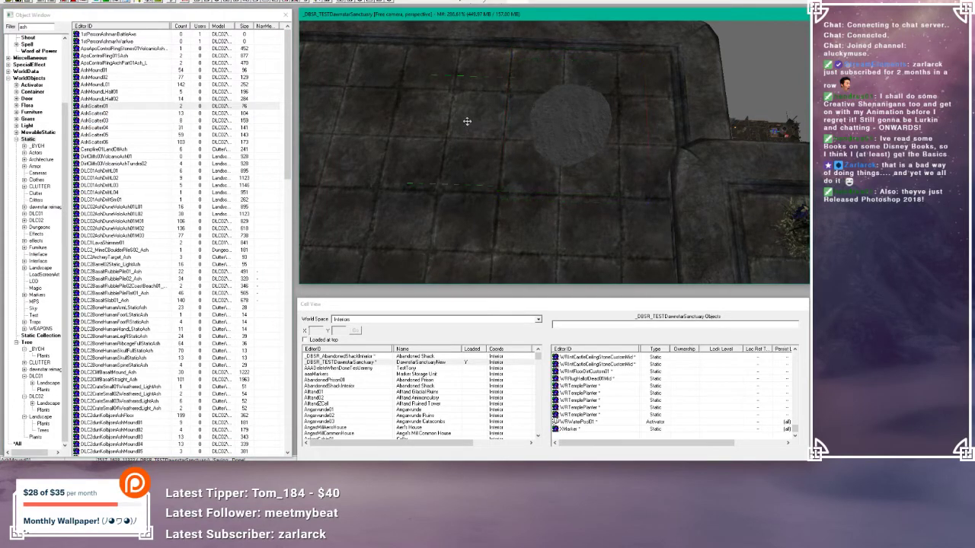
key("e")
left_click_drag(470, 106, 458, 57)
key("f")
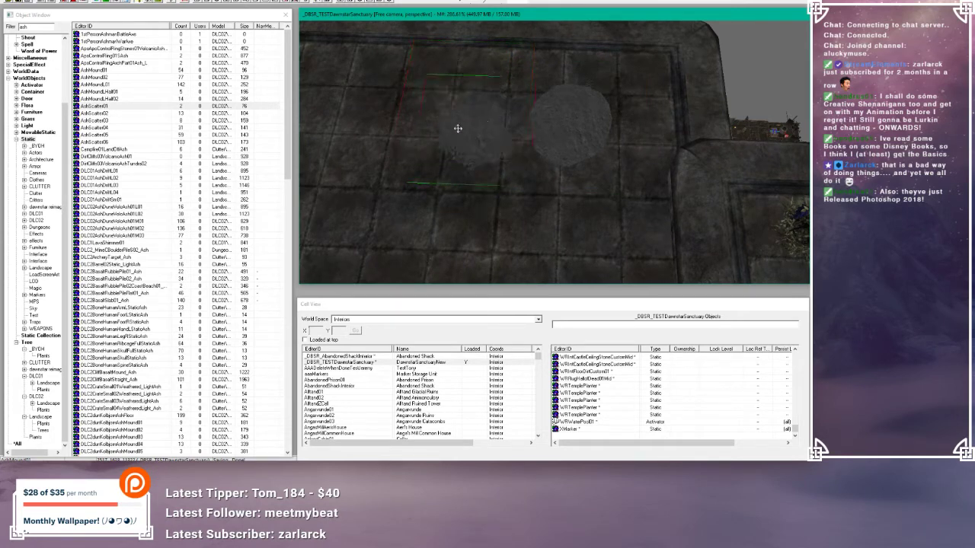
middle_click_drag(458, 129, 469, 129)
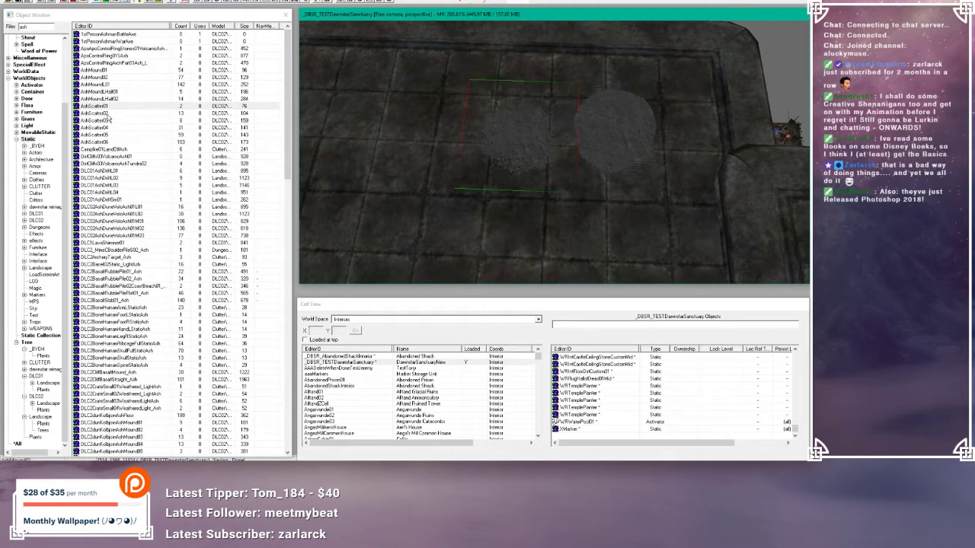
- Try AshScatter02 on the platform beside AshScatter01, adjust its height over the floor, and delete it
left_click(103, 113)
left_click(418, 106)
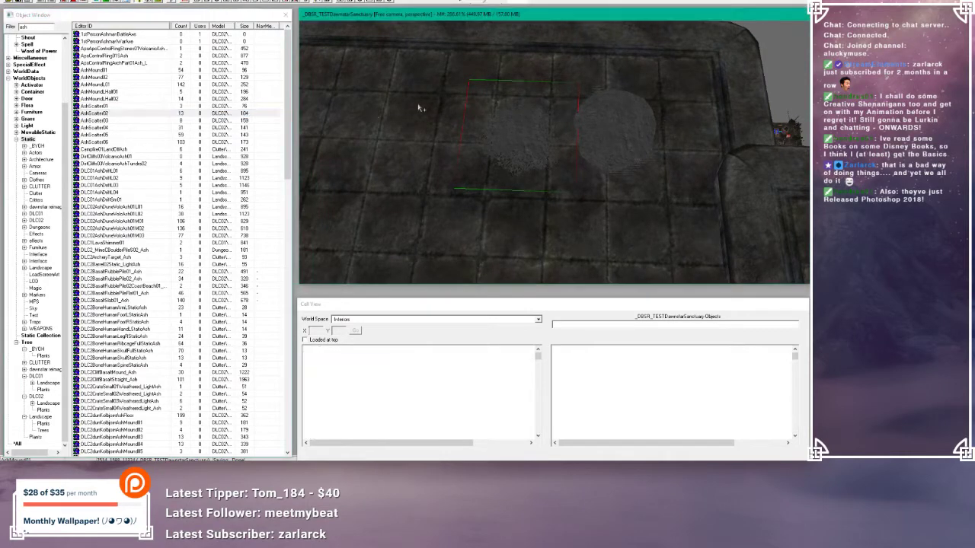
middle_click_drag(418, 104, 450, 112)
key("z")
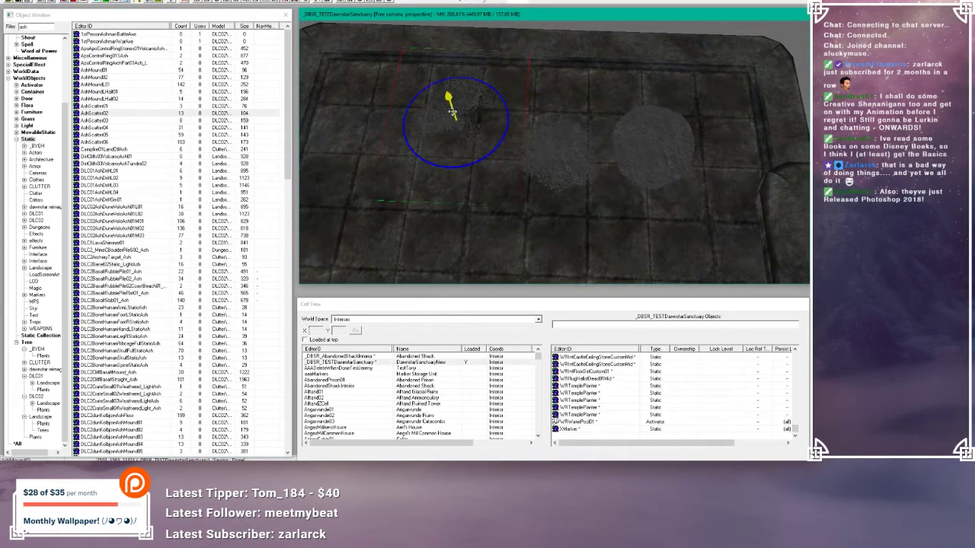
left_click_drag(450, 111, 439, 74)
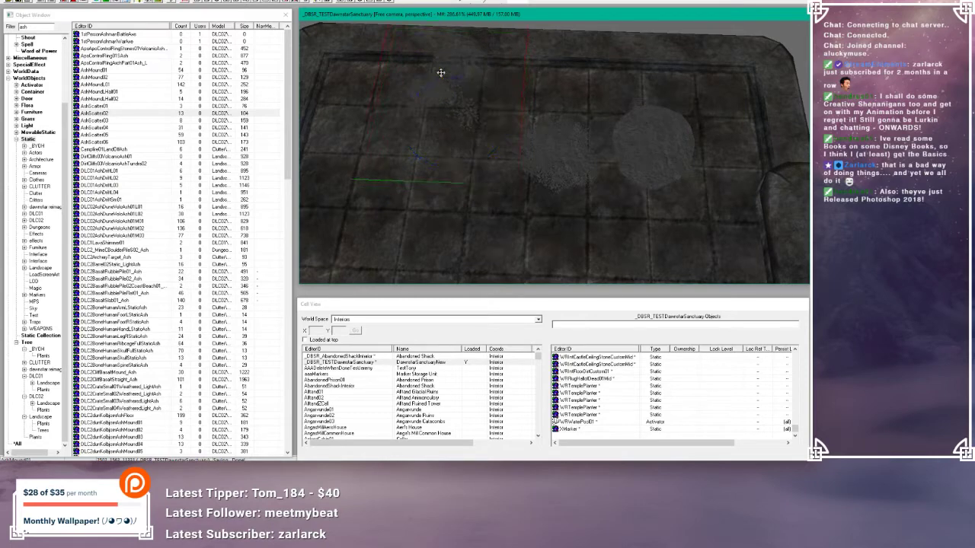
mouse_move(468, 108)
middle_mouse_down("shift")
mouse_move(464, 94)
mouse_move(467, 103)
middle_mouse_up("shift")
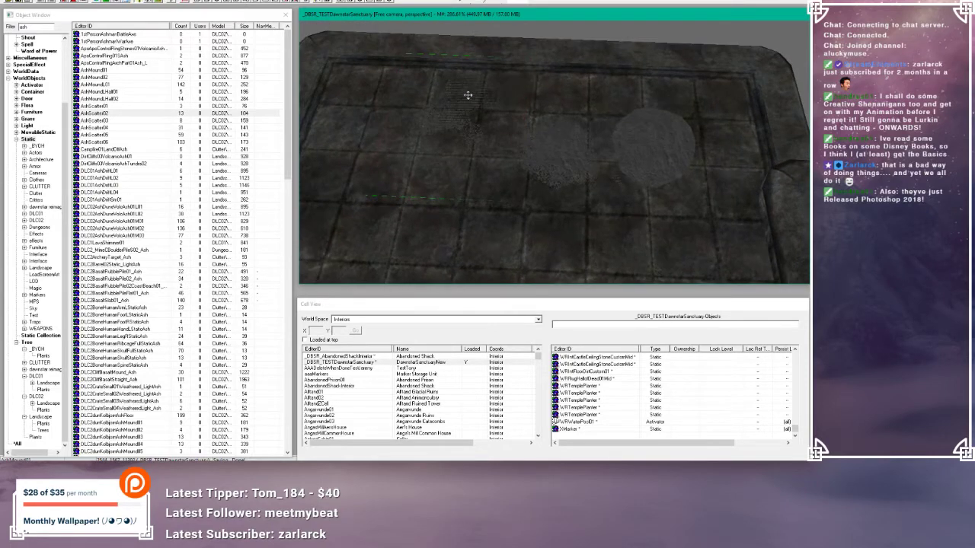
key("Delete")
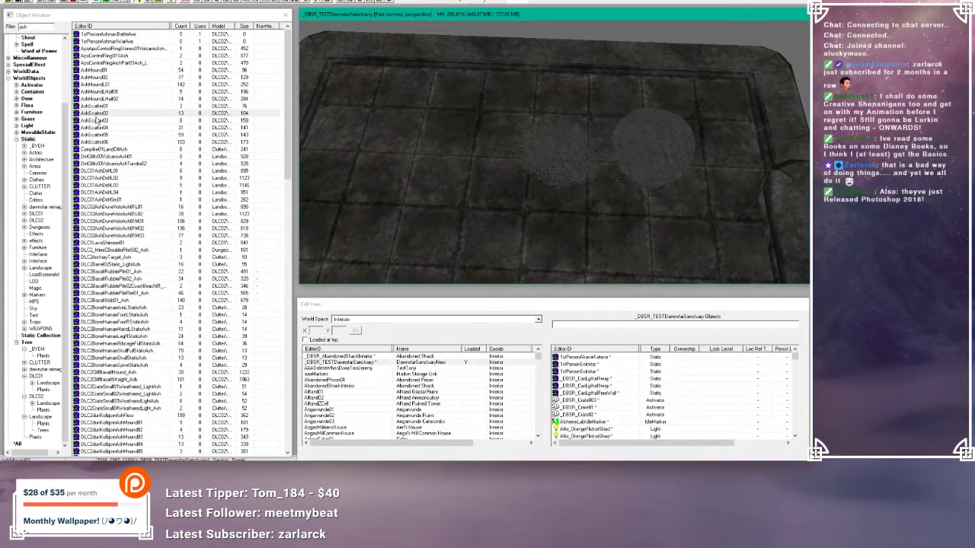
- Try AshScatter03 on the empty platform tiles beside AshScatter01, reposition it to compare its shape, and delete it
left_click(96, 120)
left_click_drag(469, 115, 468, 115)
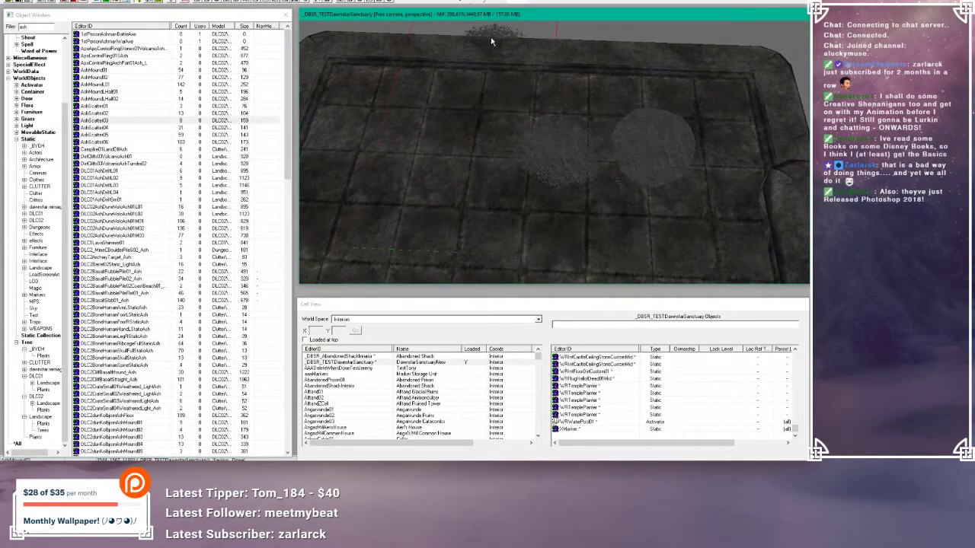
left_click_drag(495, 32, 453, 79)
right_click_drag(453, 122, 454, 130)
left_click_drag(453, 130, 440, 106)
middle_click_drag(450, 134, 458, 114)
key("Delete")
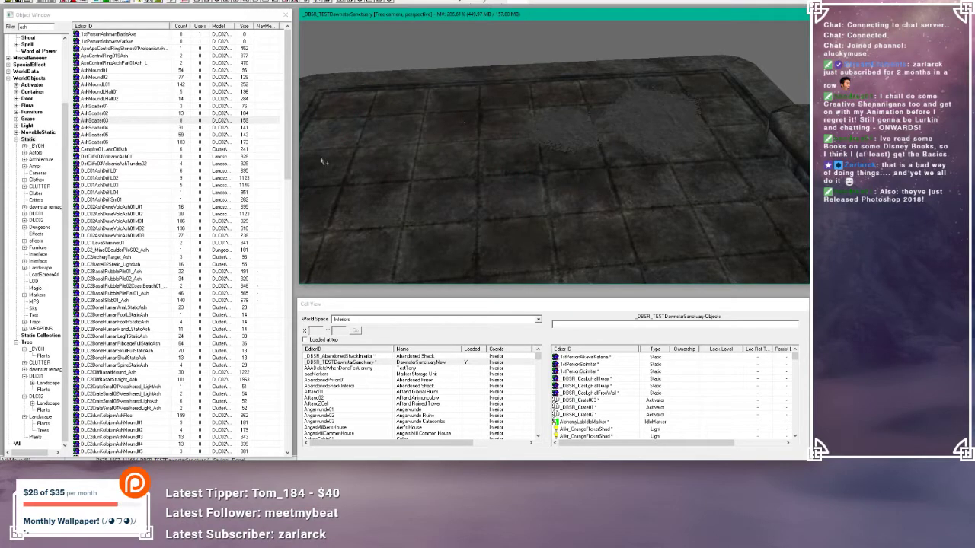
- Try AshScatter04 beside AshScatter01, raise it above the floor to examine its shape, and delete it
left_click(104, 127)
left_click_drag(97, 128, 472, 126)
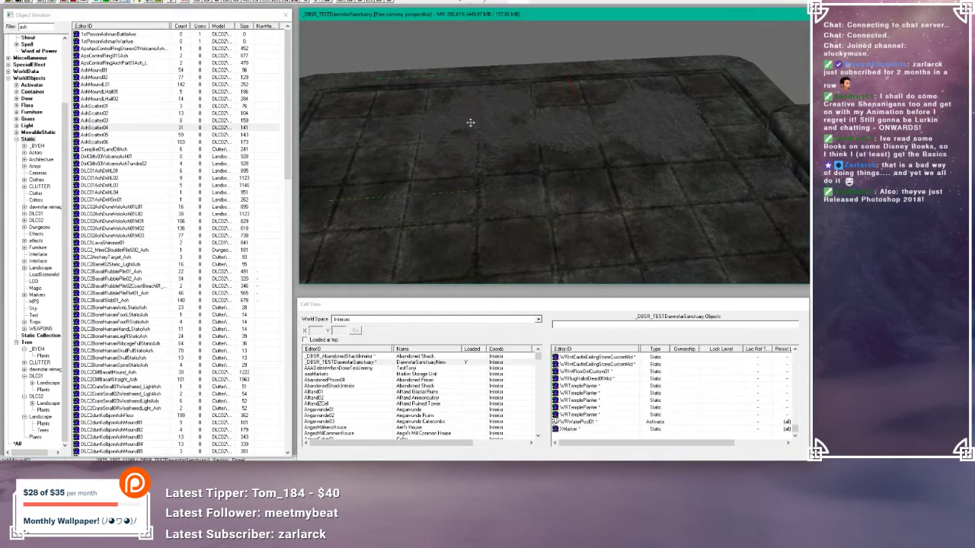
mouse_move(471, 123)
middle_mouse_down("shift")
mouse_move(491, 117)
mouse_move(467, 124)
middle_mouse_up("shift")
left_click(467, 124)
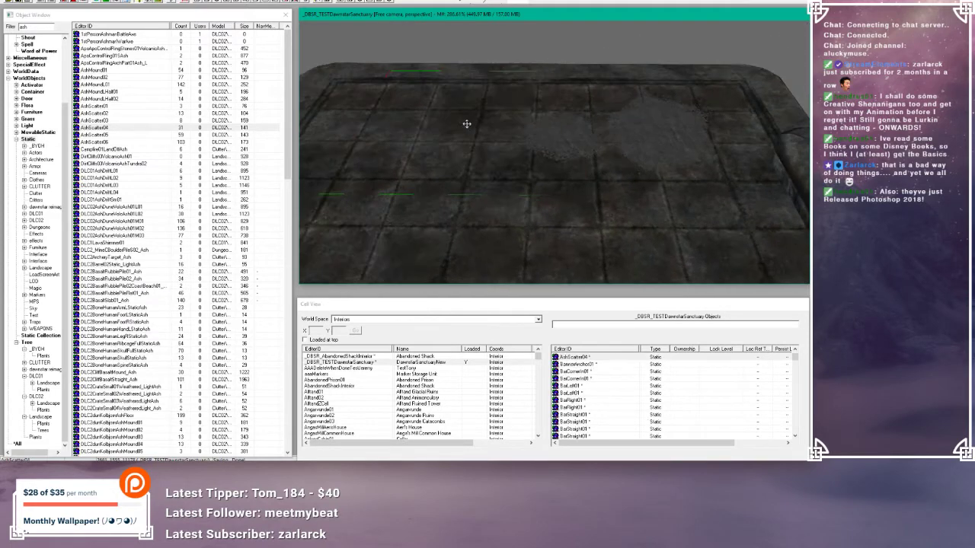
key("z")
left_click_drag(465, 91, 425, 90)
middle_click_drag(414, 81, 470, 143)
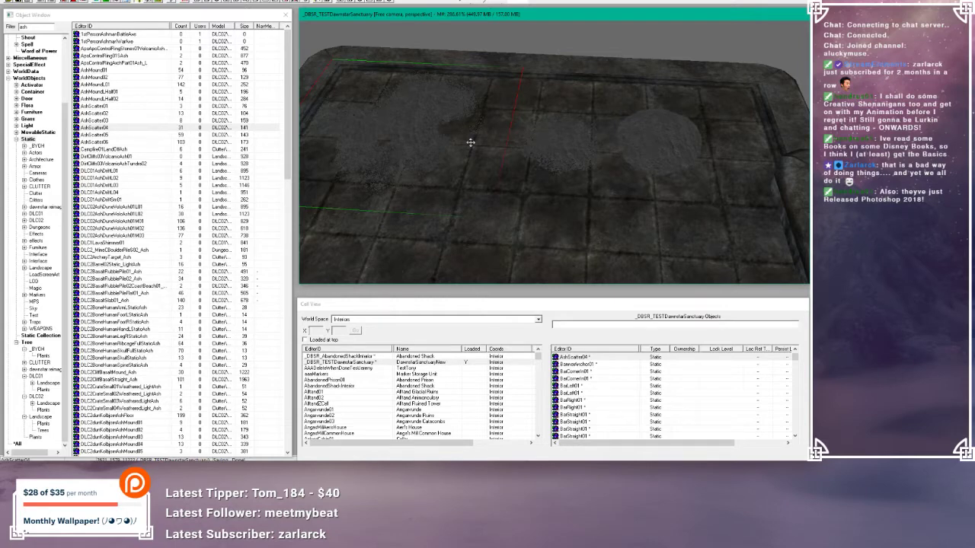
key("Delete")
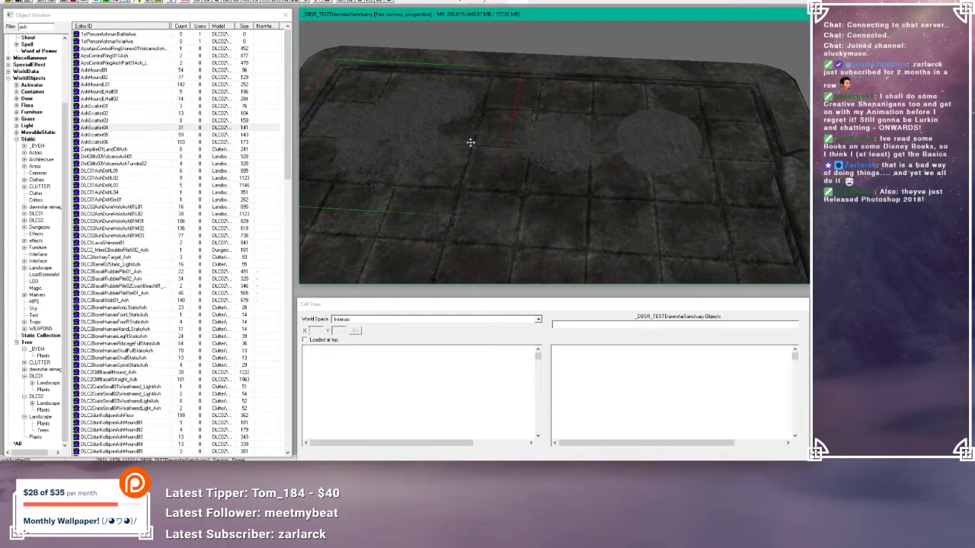
- Try AshScatter05 on the platform beside AshScatter01, inspect its spread, and delete it
left_click_drag(105, 135, 411, 133)
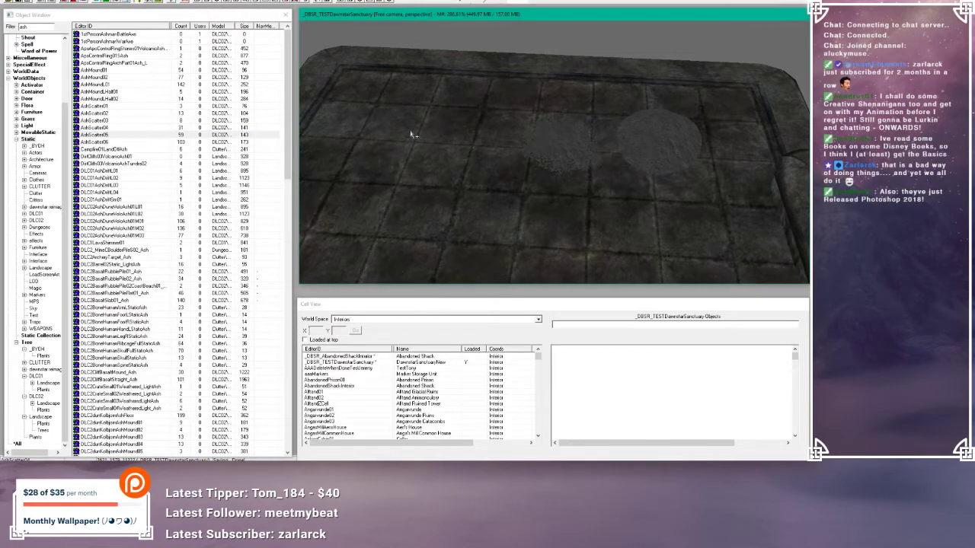
left_click(411, 131)
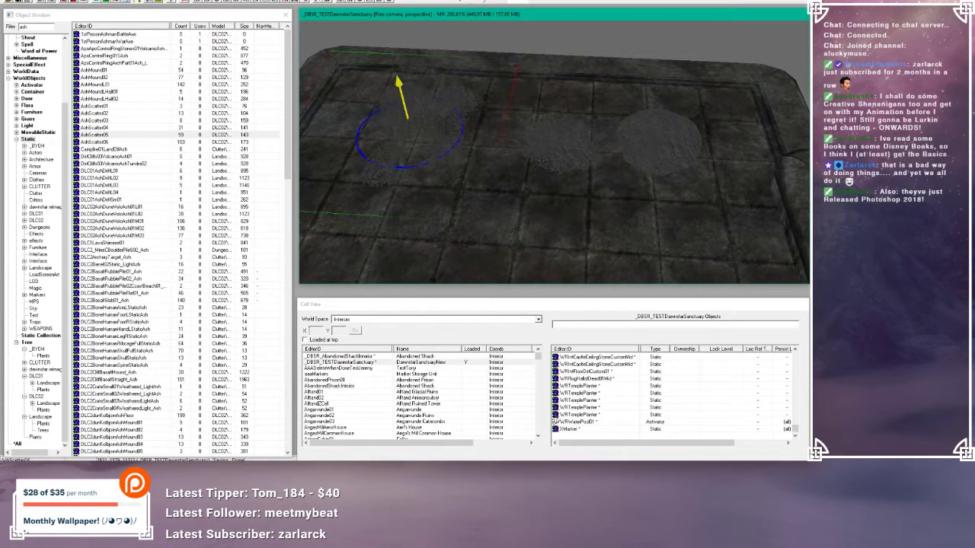
scroll(426, 131, "up", 3)
mouse_move(425, 130)
middle_mouse_down("shift")
mouse_move(427, 150)
mouse_move(463, 108)
mouse_move(444, 130)
middle_mouse_up("shift")
scroll(445, 129, "down", 5)
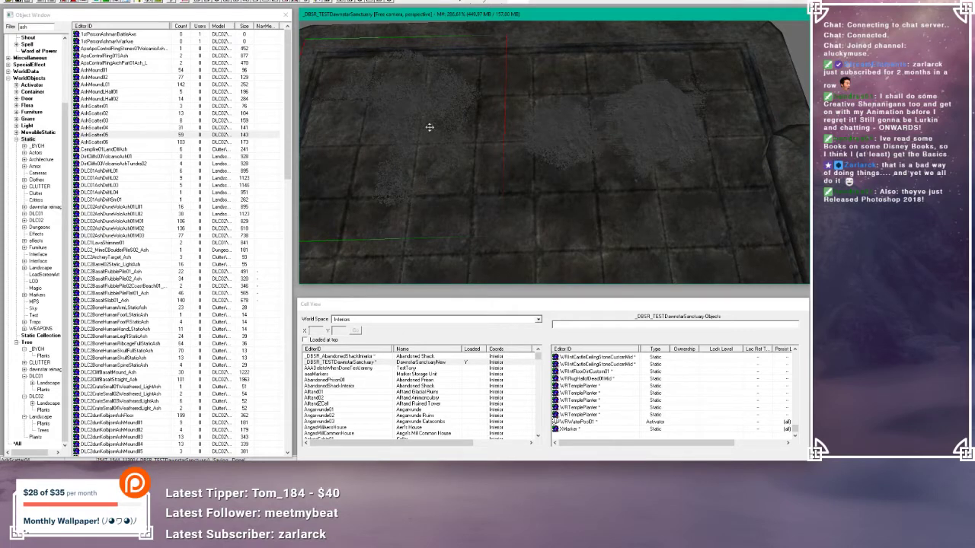
key("Delete")
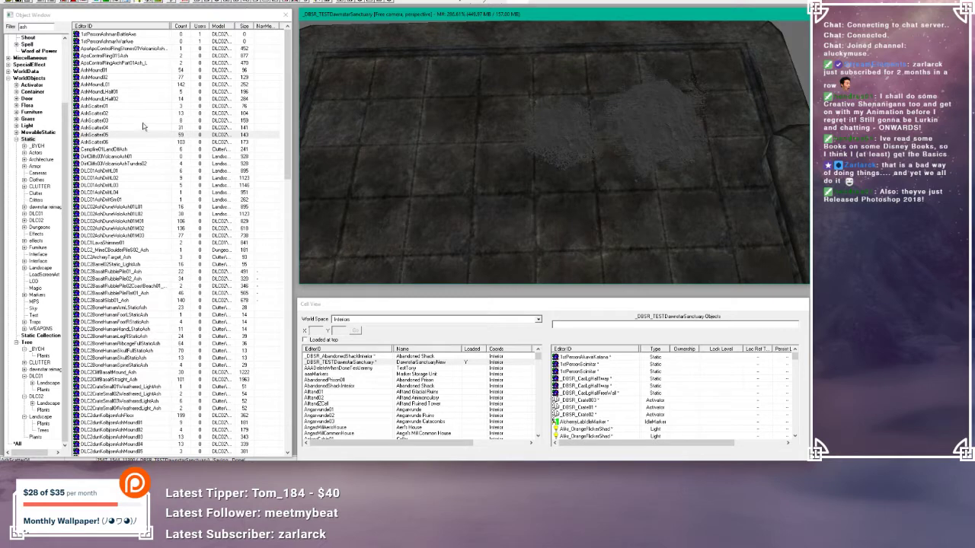
- Try AshScatter06 on the platform beside AshScatter01, shift it to compare its coverage, and delete it
left_click(97, 142)
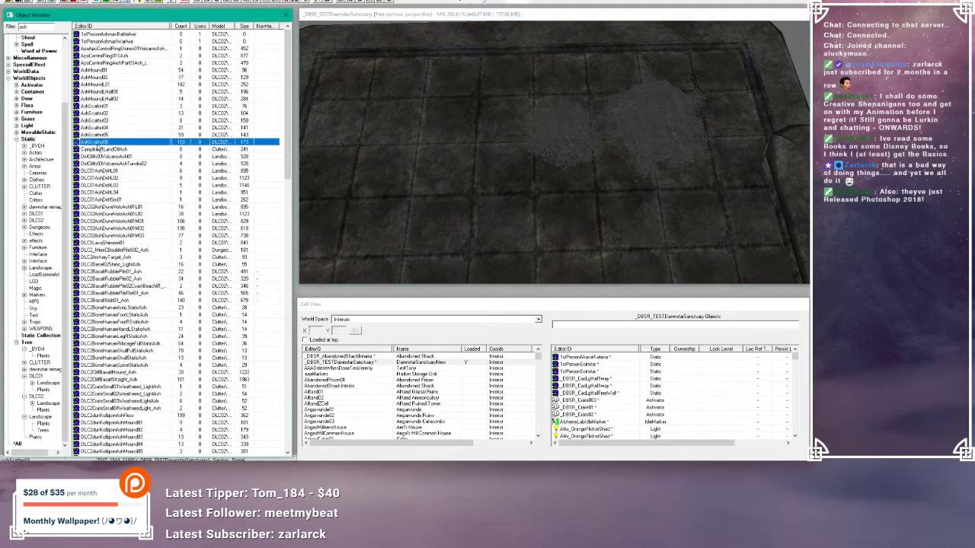
left_click(421, 122)
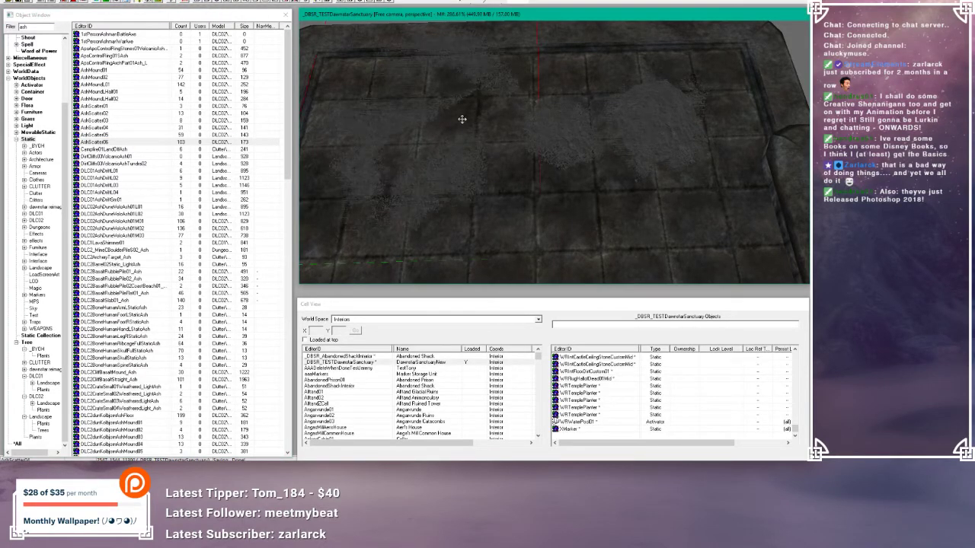
mouse_move(461, 120)
middle_mouse_down()
mouse_move(449, 109)
mouse_move(457, 107)
middle_mouse_up()
left_click_drag(457, 107, 409, 66)
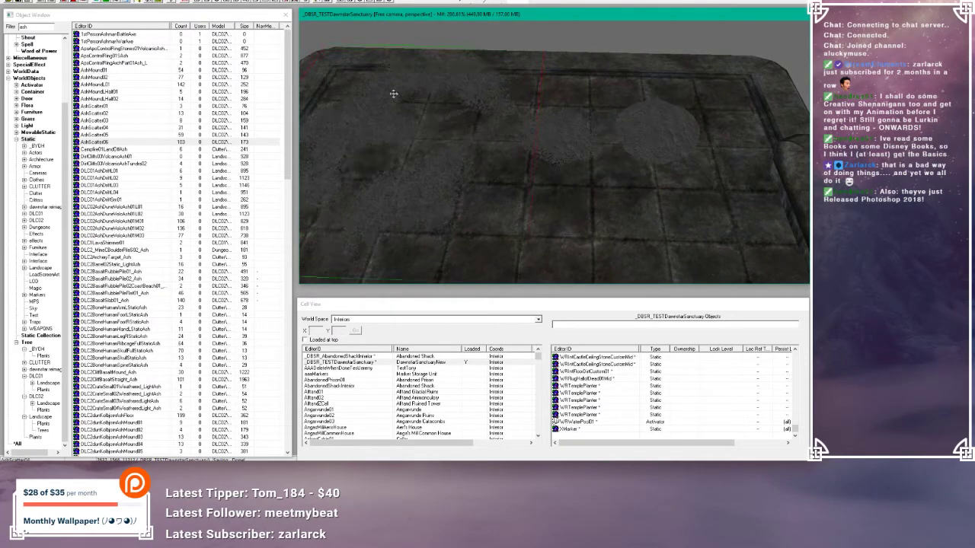
middle_click_drag(394, 93, 469, 167)
key("Delete")
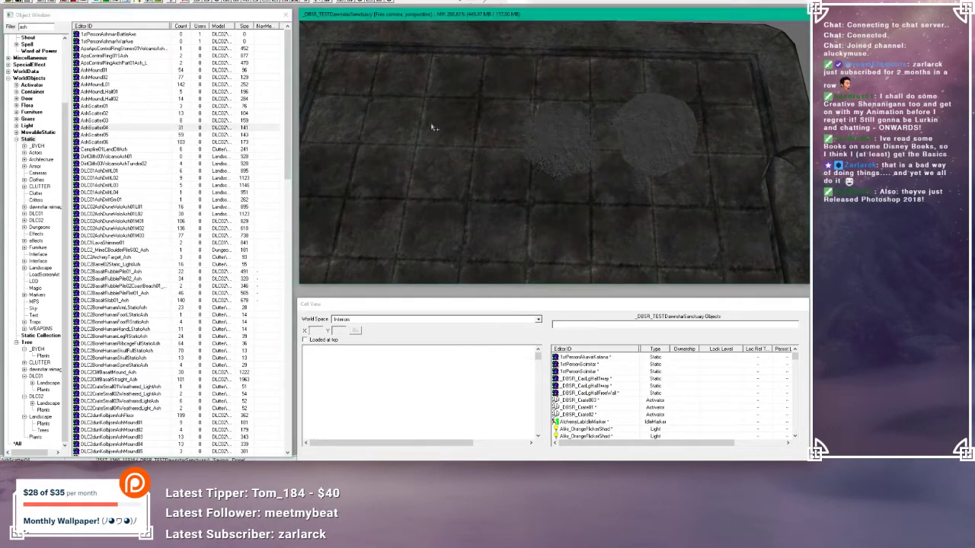
- Place AshScatter04 on the empty platform tiles beside AshScatter01 and examine how the two pieces look together
left_click_drag(432, 126, 431, 124)
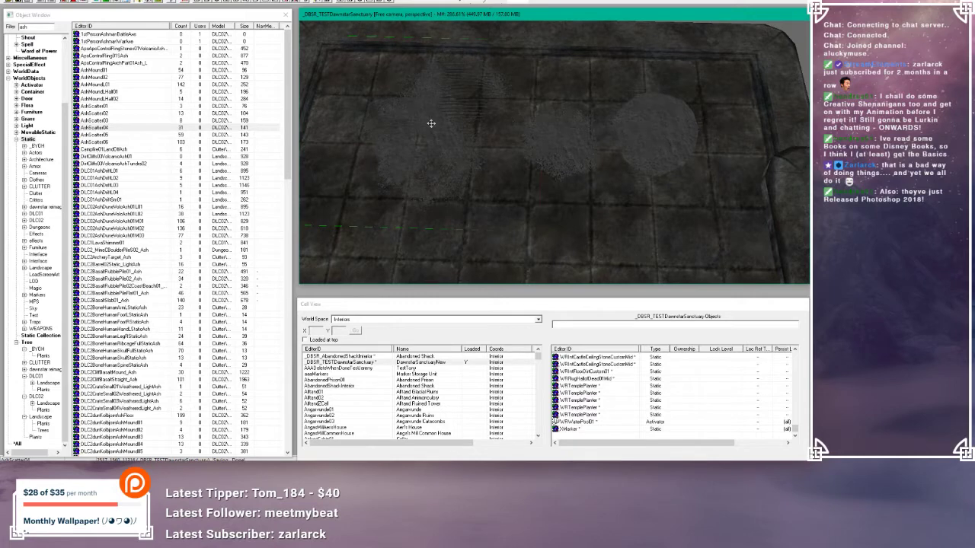
key("shift")
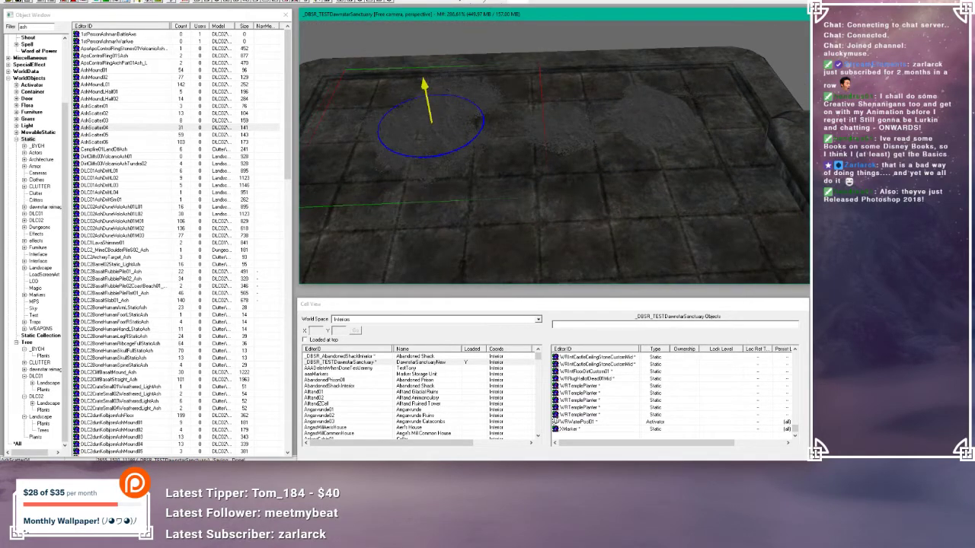
scroll(435, 142, "up", 3)
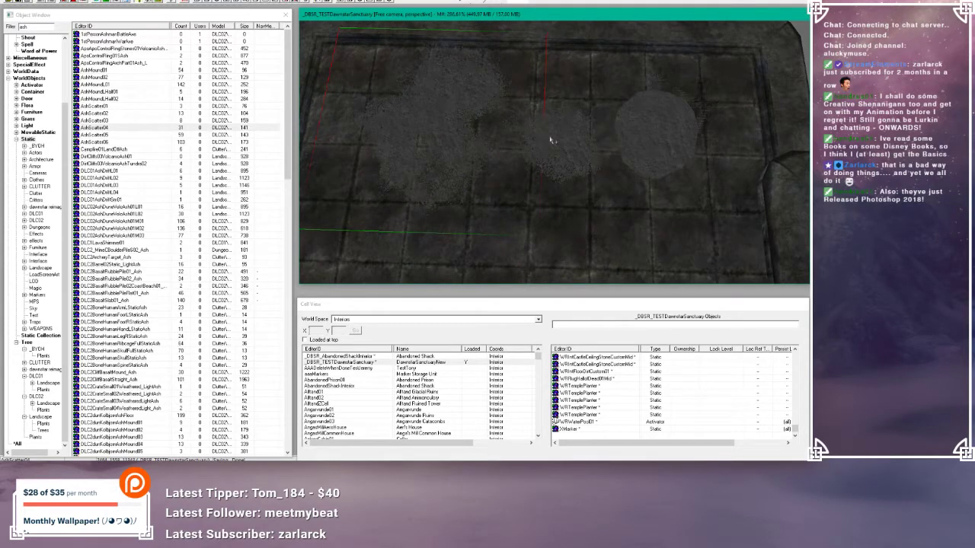
middle_click_drag(522, 137, 511, 109)
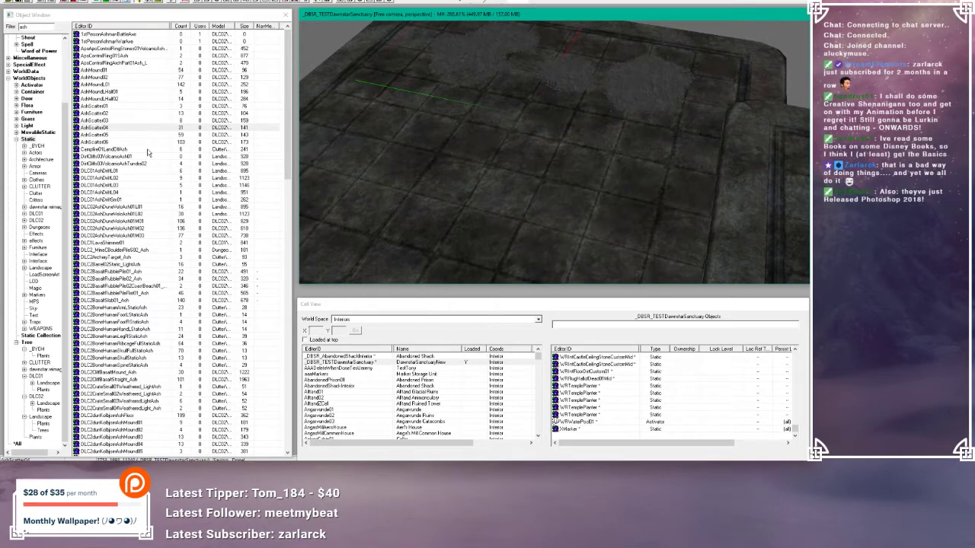
- Try DirtCliffs03VolcanicAsh01 on the platform, inspect its overall size, and delete it
left_click(114, 135)
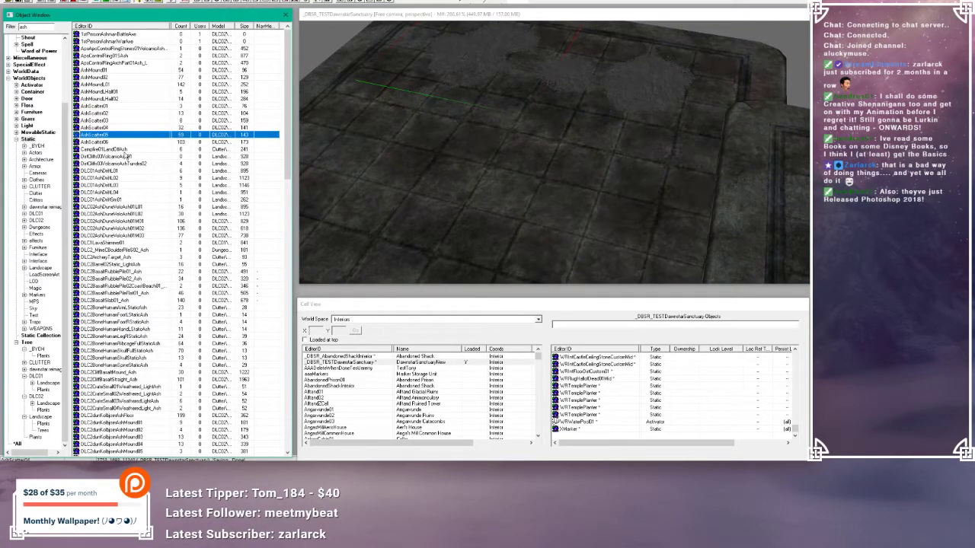
left_click(125, 150)
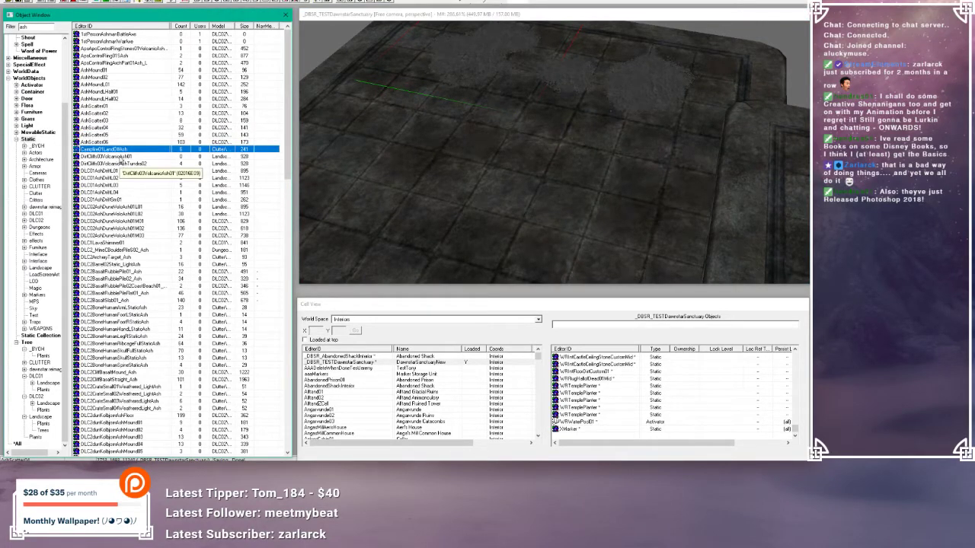
left_click(120, 159)
left_click_drag(120, 160, 450, 181)
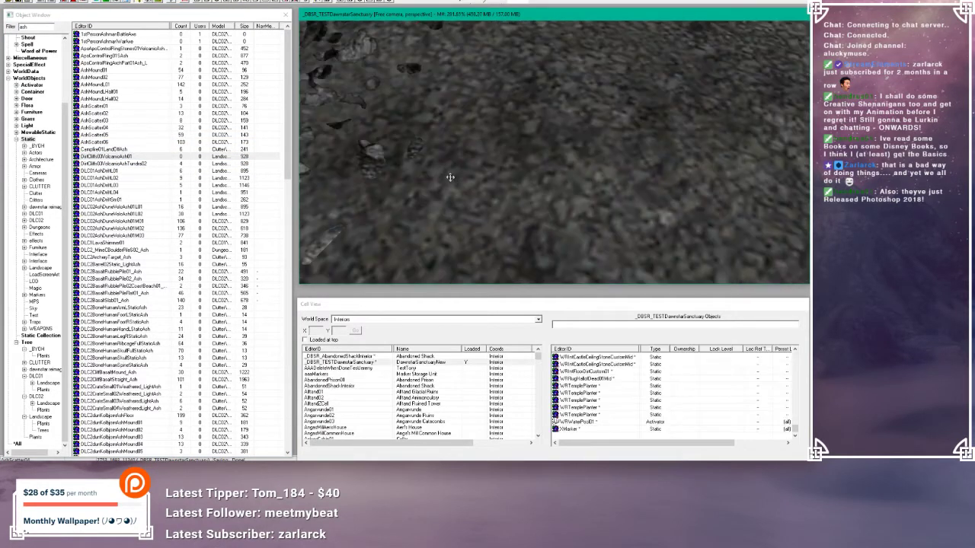
scroll(450, 177, "down", 10)
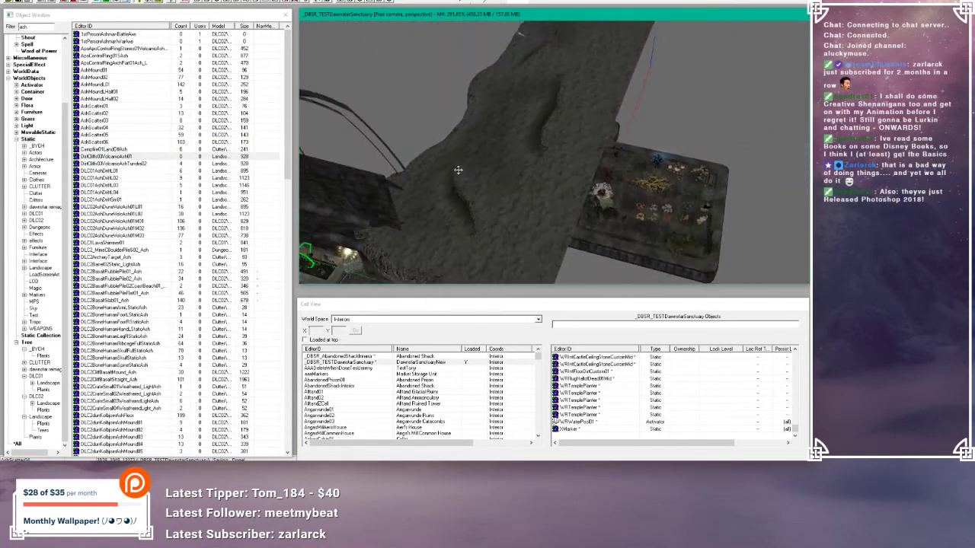
scroll(481, 167, "up", 5)
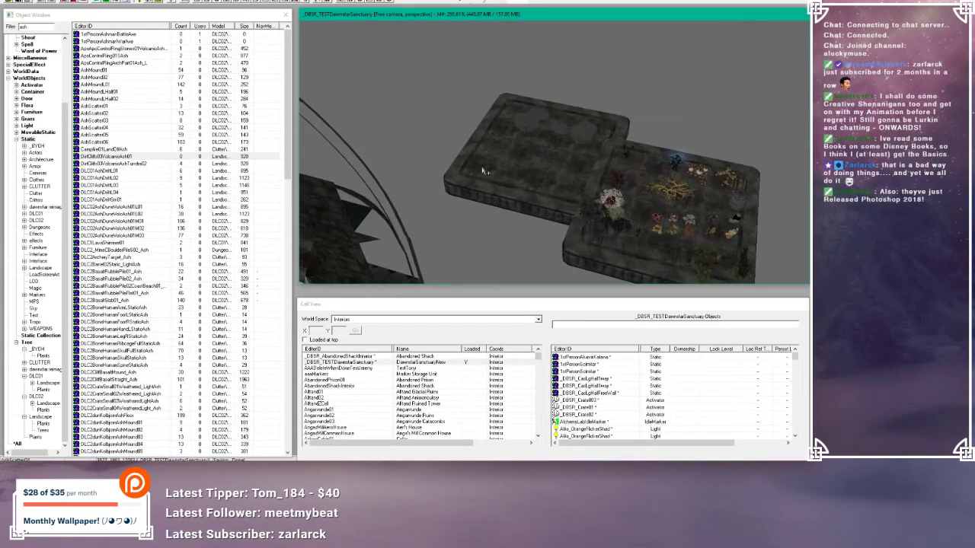
- Try DLC01AshDriftL01 over the platform, inspect its shape and extent, and delete it
scroll(482, 170, "up", 6)
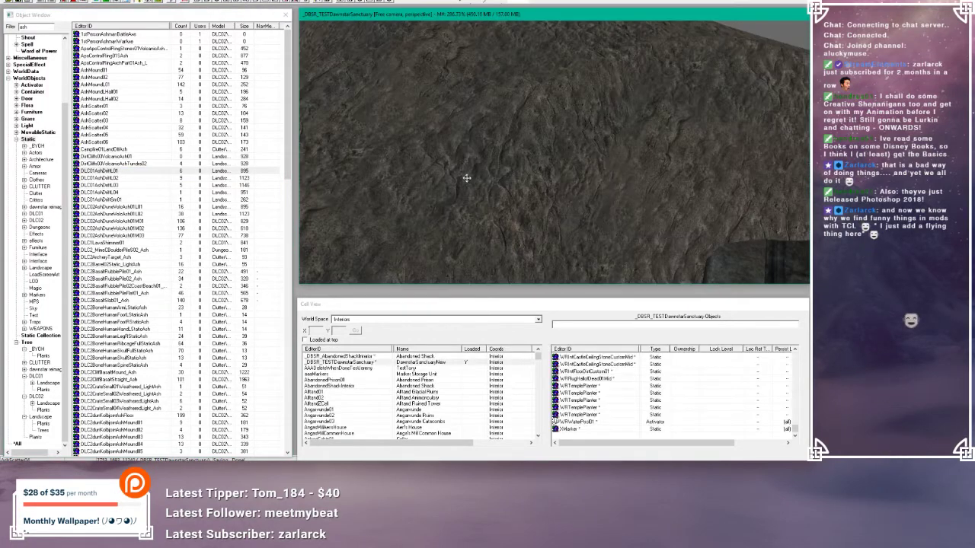
scroll(471, 176, "down", 8)
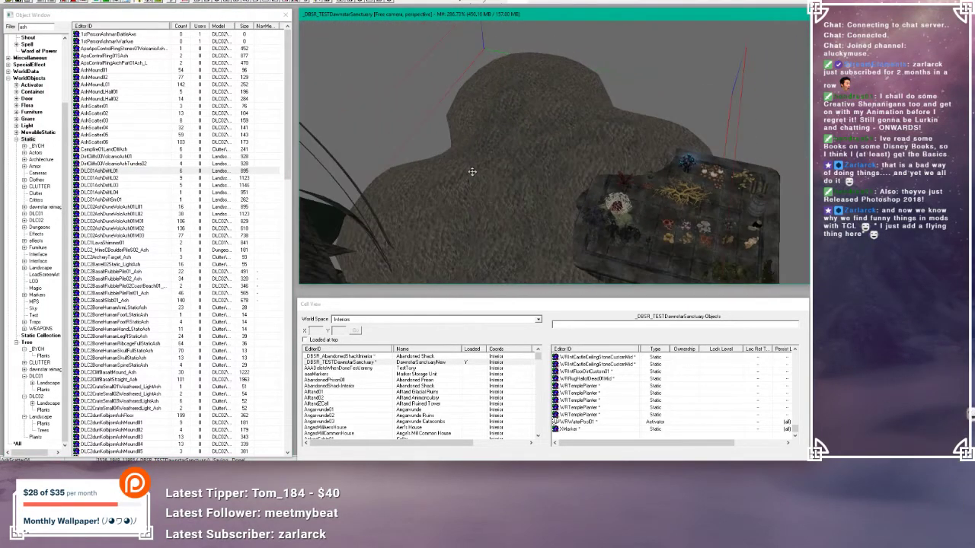
key("Delete")
scroll(473, 175, "up", 8)
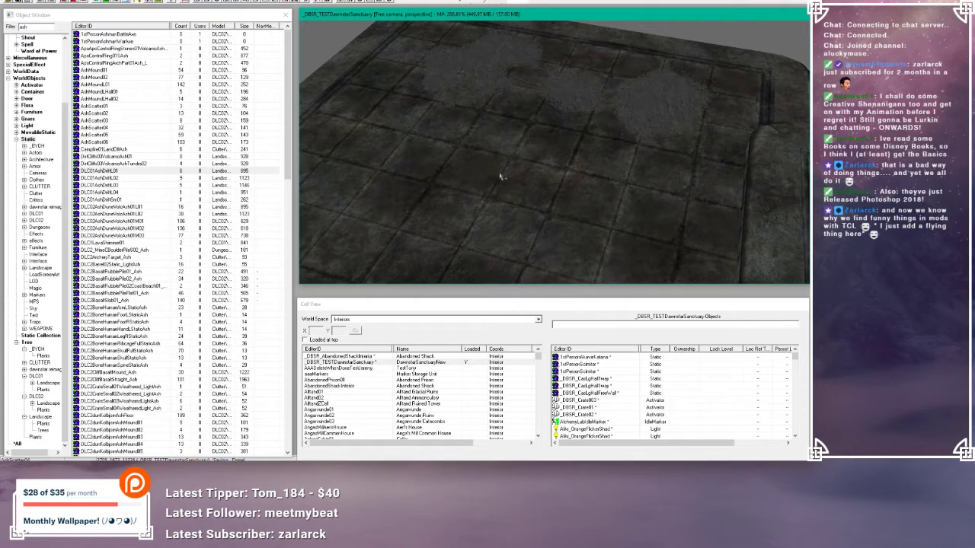
- Examine the ash scatter coverage on the platform and look through the ash drift, ash dune and lava shimmer pieces
scroll(506, 179, "down", 2)
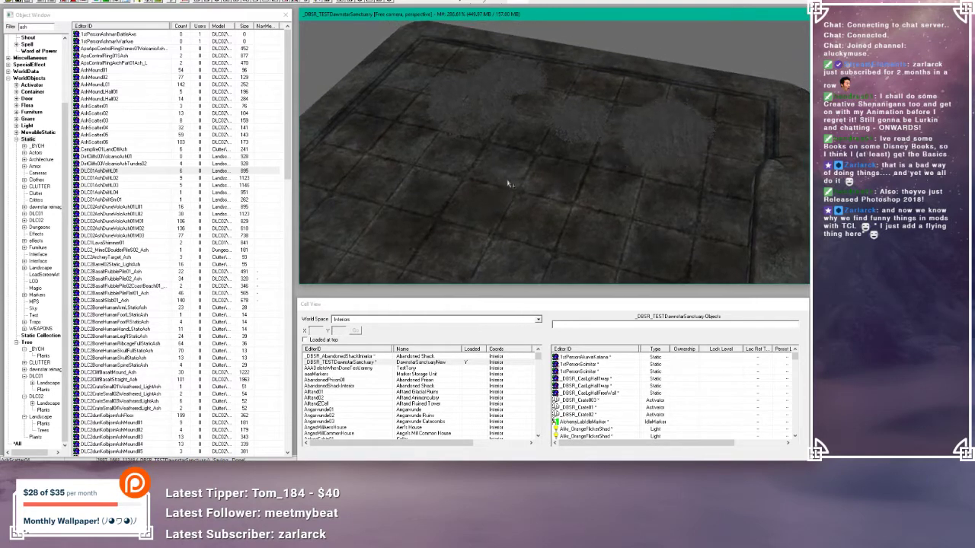
scroll(509, 184, "down", 4)
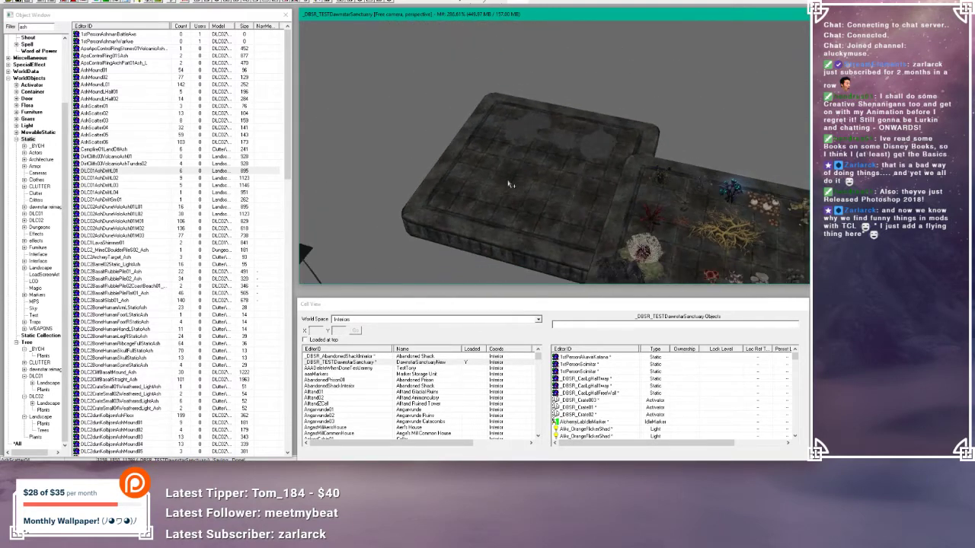
mouse_move(511, 184)
middle_mouse_down()
mouse_move(383, 149)
mouse_move(518, 173)
middle_mouse_up()
scroll(516, 179, "up", 5)
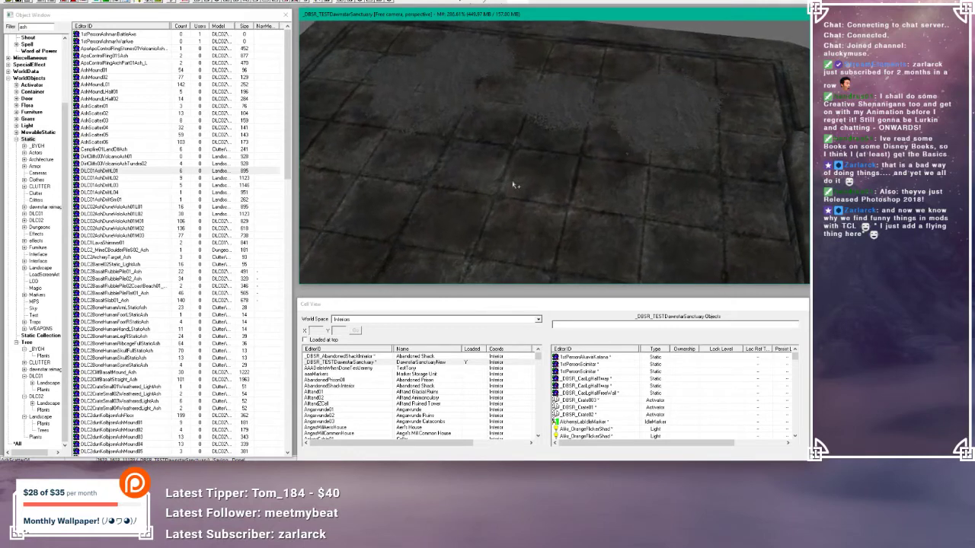
scroll(514, 184, "down", 2)
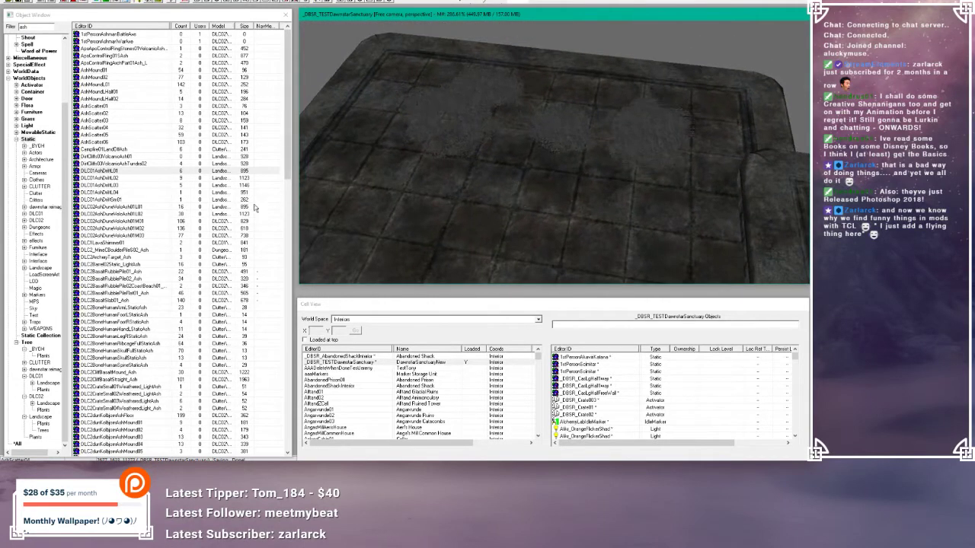
left_click(115, 178)
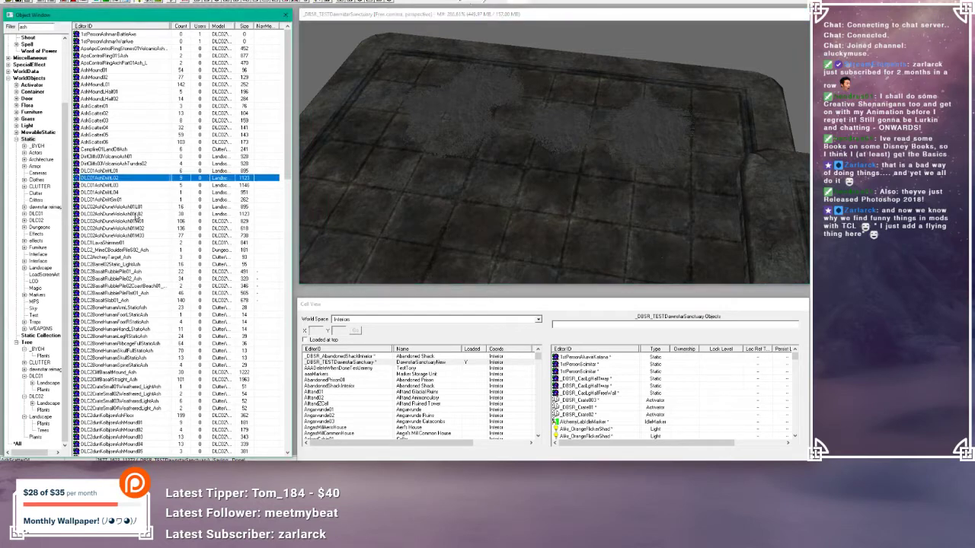
left_click(113, 208)
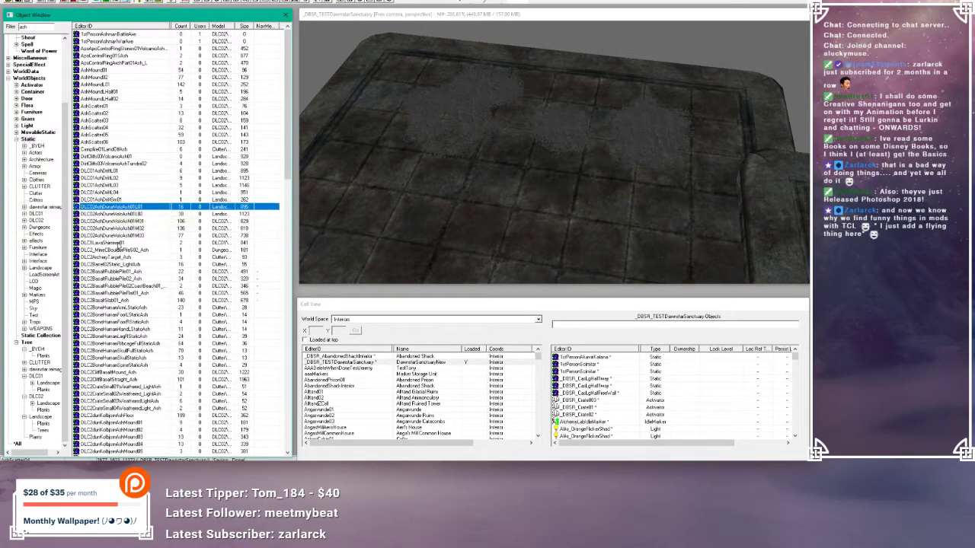
left_click(118, 244)
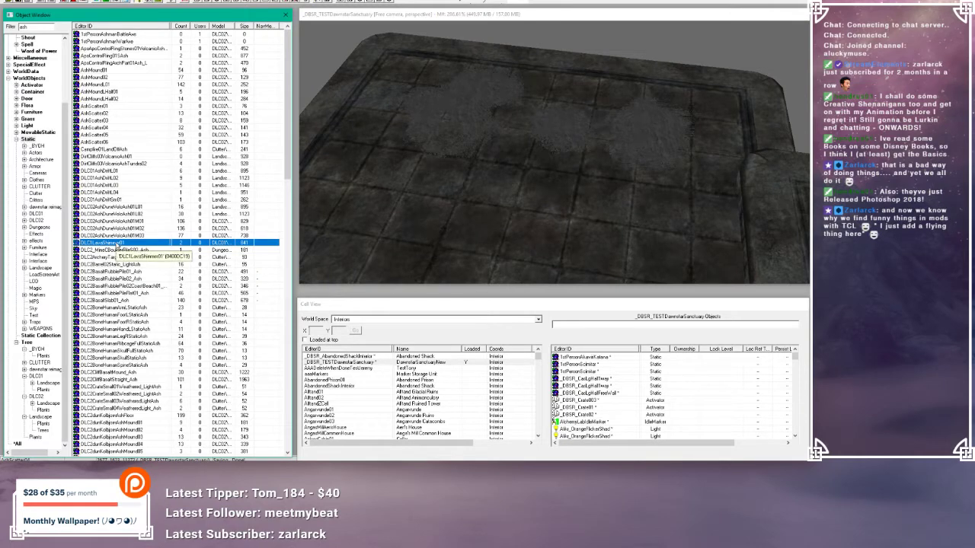
left_click(513, 186)
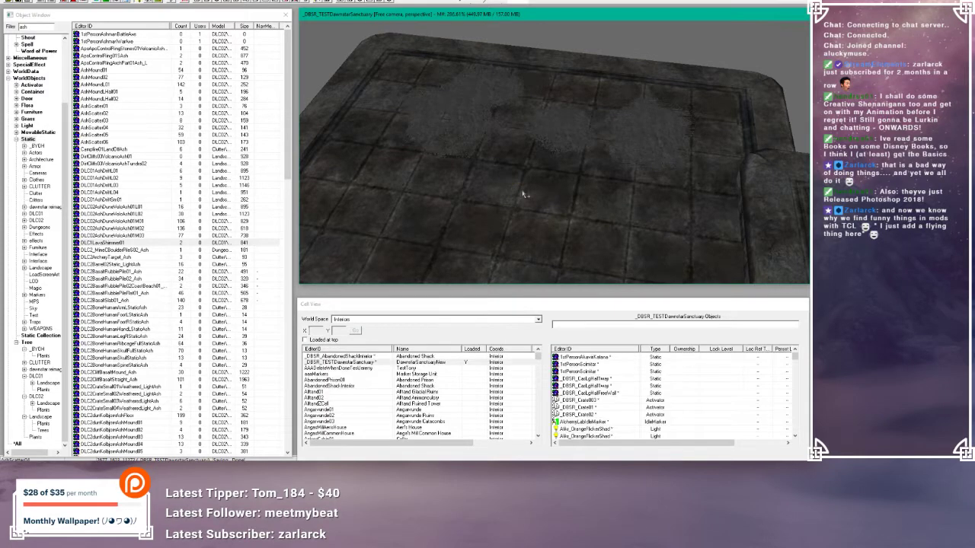
- Try DLC2_MineCBoulderPileS02_Ash on the platform twice, view its ash base from different angles, and delete it each time
left_click(126, 257)
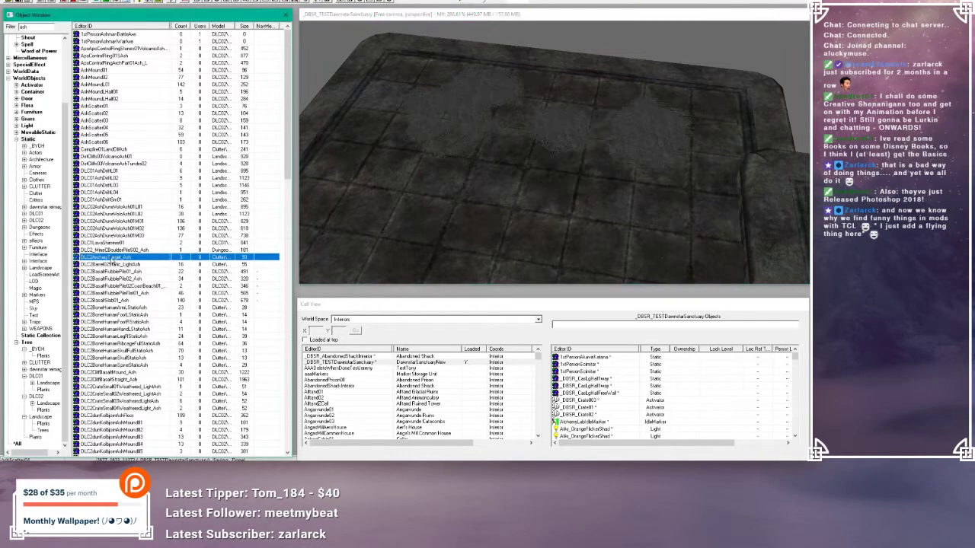
left_click(129, 250)
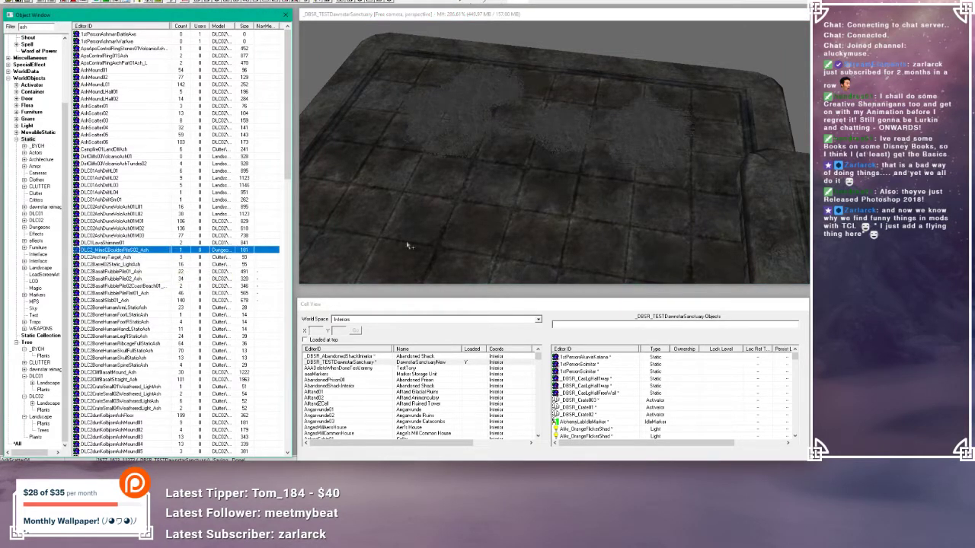
left_click(444, 239)
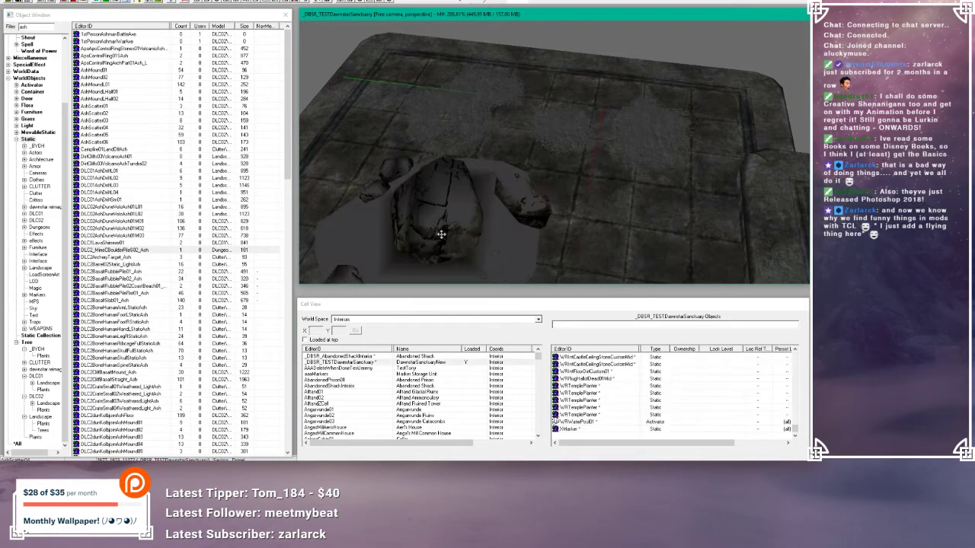
mouse_move(440, 234)
middle_mouse_down("shift")
mouse_move(424, 209)
mouse_move(376, 214)
mouse_move(442, 254)
mouse_move(417, 227)
mouse_move(435, 223)
middle_mouse_up("shift")
key("Delete")
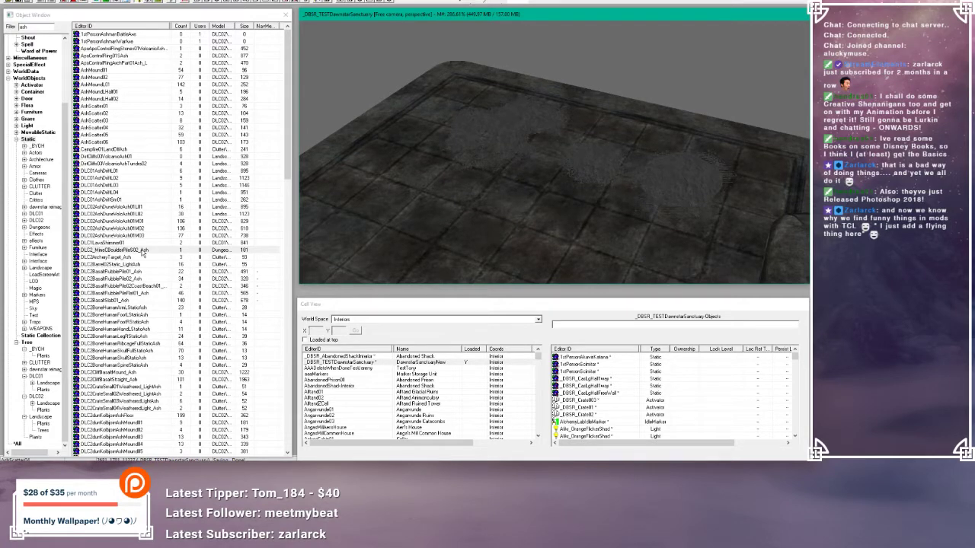
left_click_drag(142, 254, 487, 236)
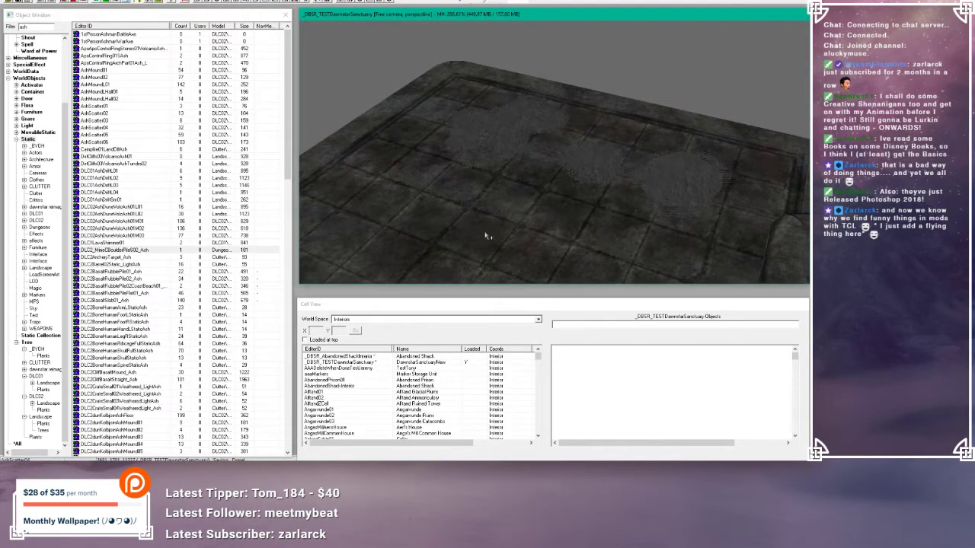
mouse_move(487, 236)
middle_mouse_down("shift")
mouse_move(467, 210)
mouse_move(408, 225)
mouse_move(473, 234)
middle_mouse_up("shift")
key("Delete")
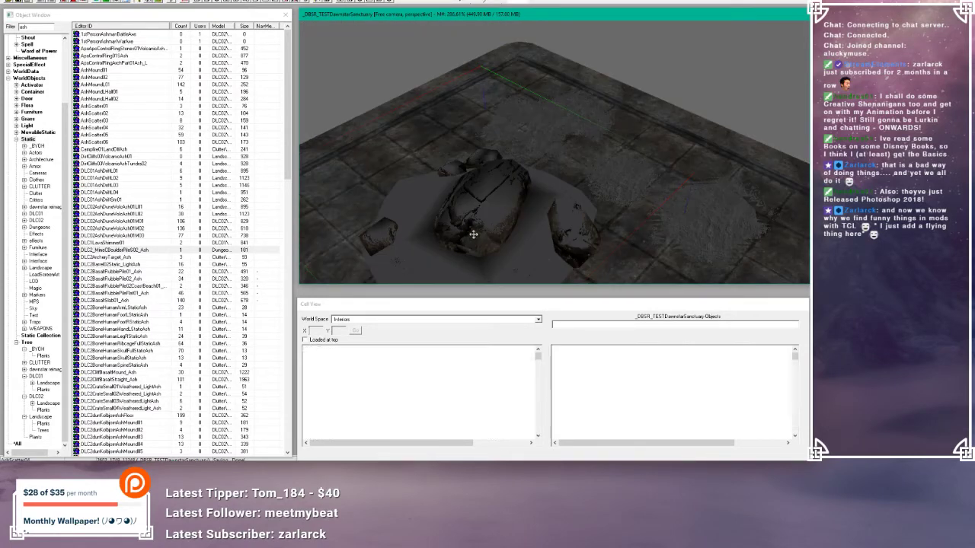
- Look through the ash-filtered statics past the archery target, bone, crate and rubble pieces to the DLC2 ash rocks
left_click(143, 257)
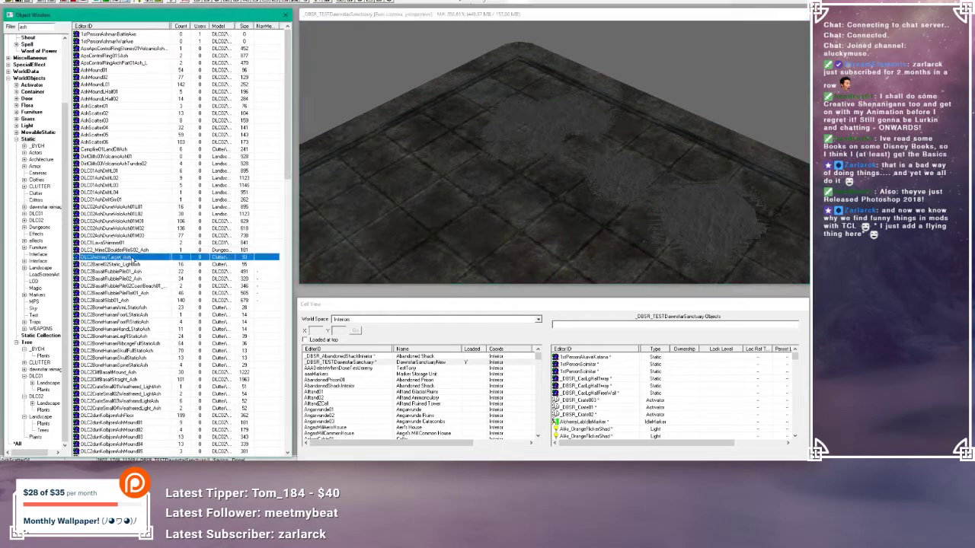
scroll(133, 279, "down", 1)
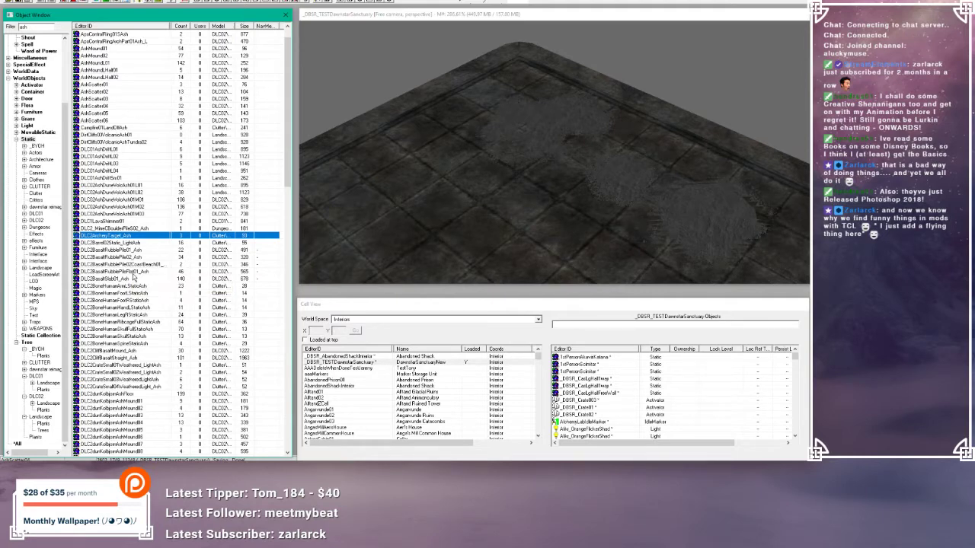
scroll(134, 275, "down", 1)
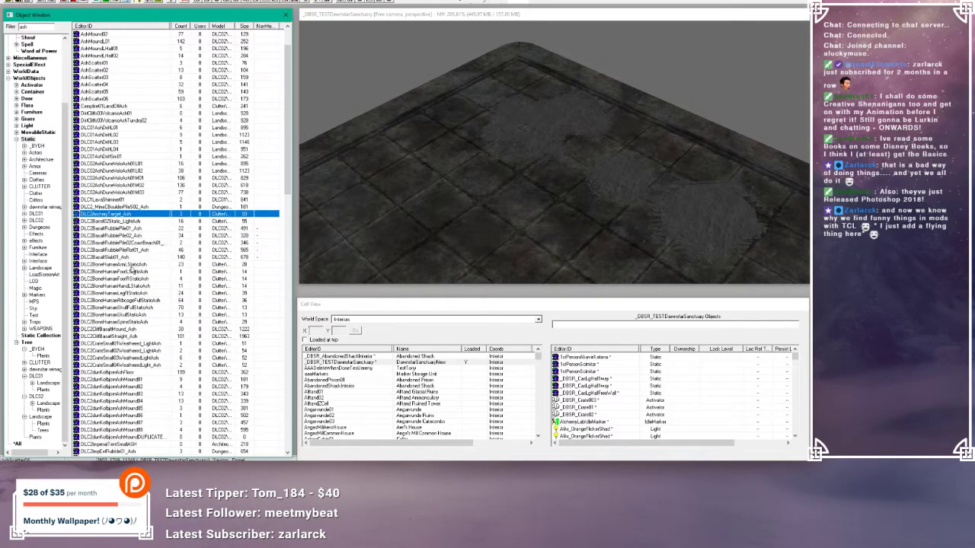
scroll(133, 271, "down", 1)
scroll(134, 269, "down", 1)
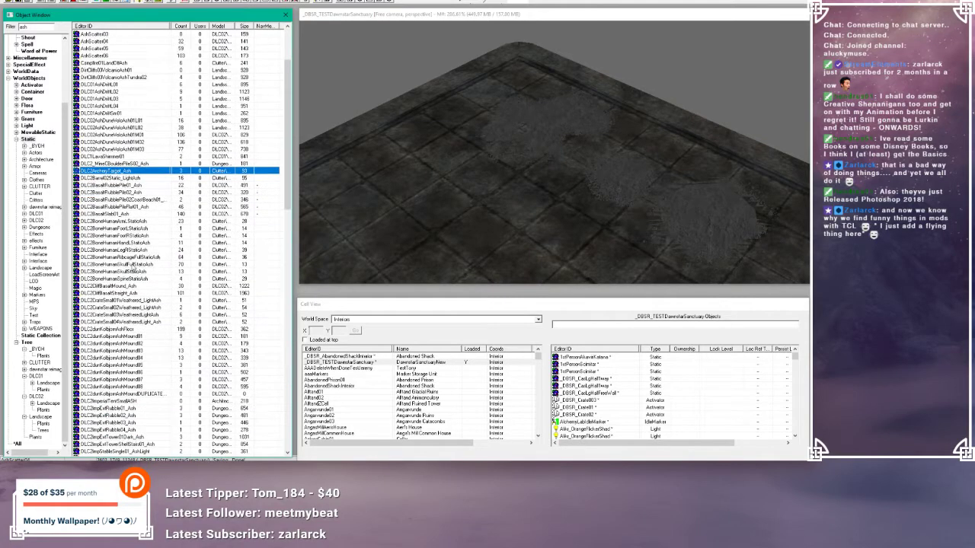
left_click(142, 271)
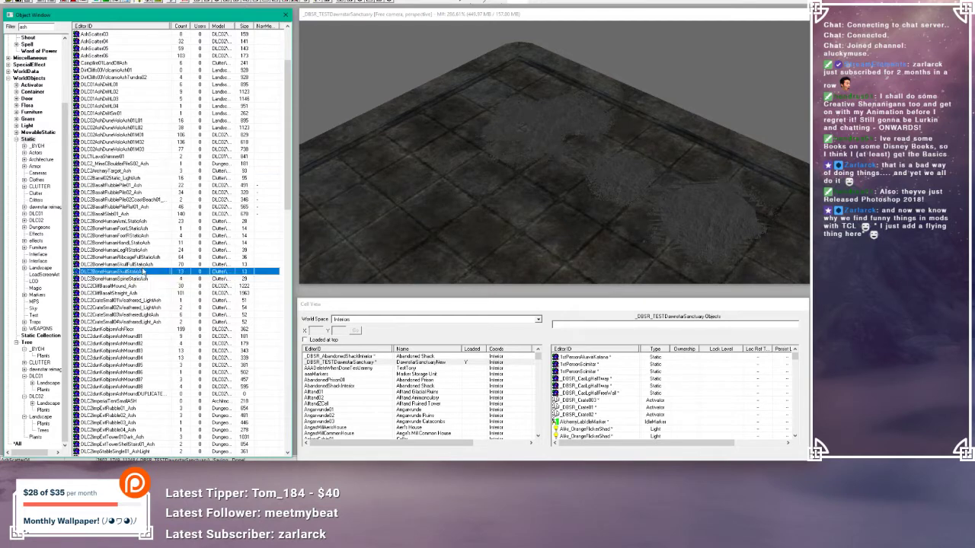
scroll(144, 278, "down", 6)
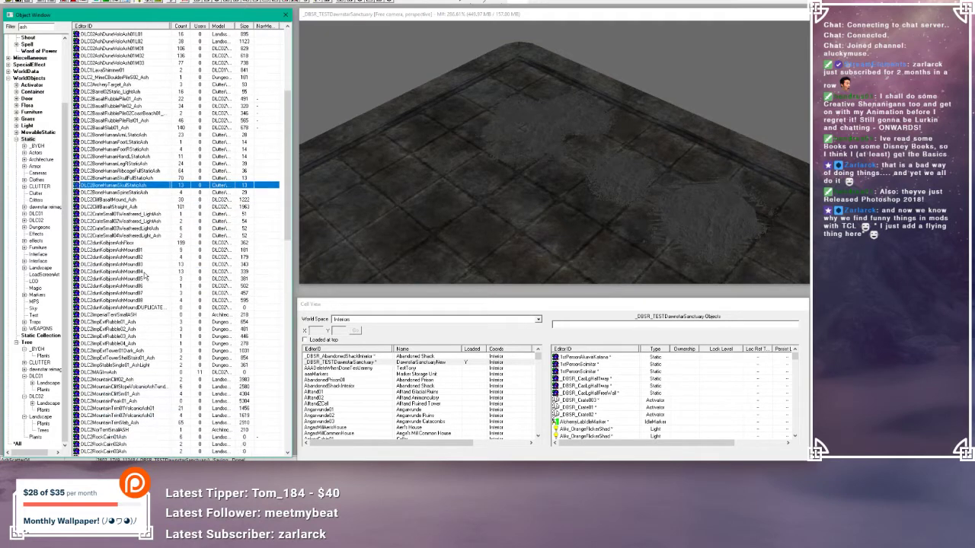
scroll(144, 276, "down", 1)
mouse_move(119, 261)
left_mouse_down()
mouse_move(140, 263)
mouse_move(130, 260)
mouse_move(134, 271)
left_mouse_up()
scroll(134, 272, "down", 3)
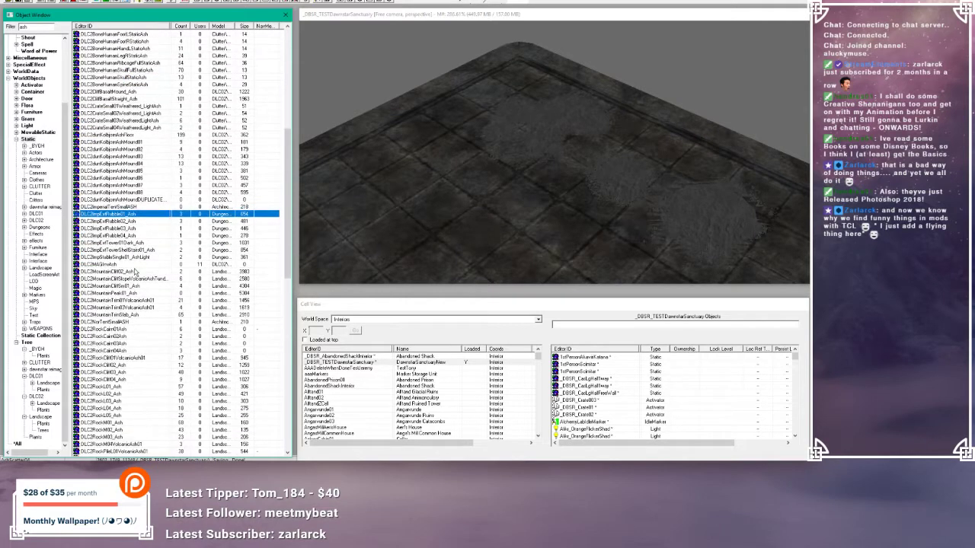
scroll(133, 251, "down", 2)
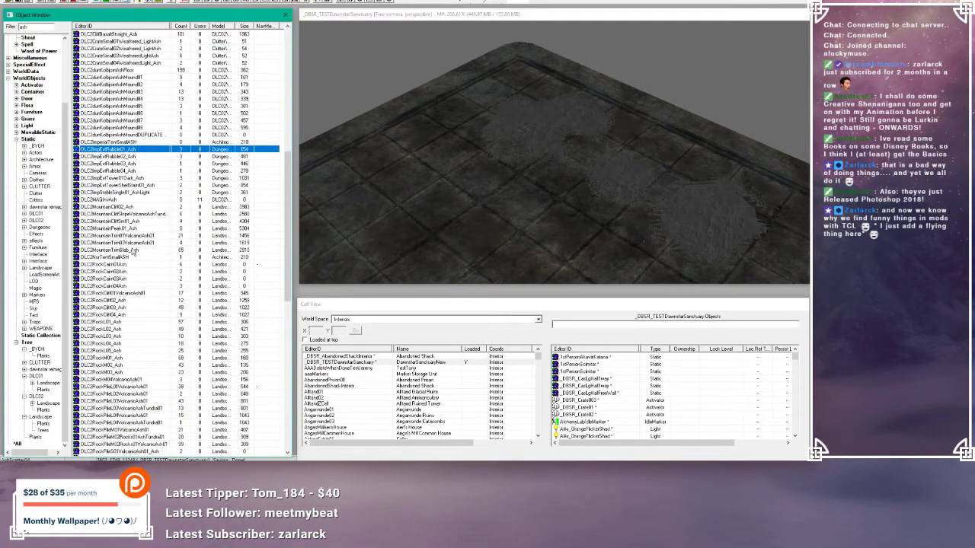
scroll(133, 252, "down", 1)
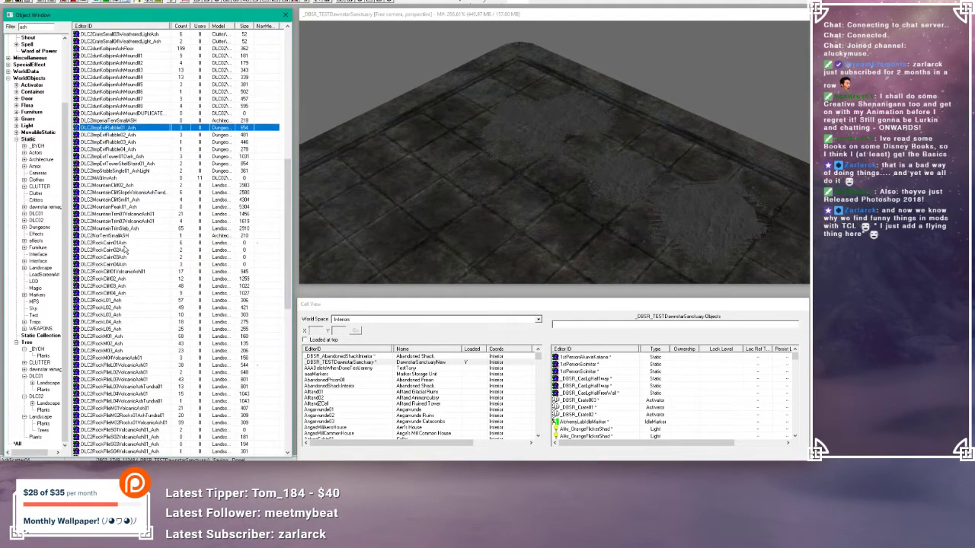
scroll(126, 251, "down", 7)
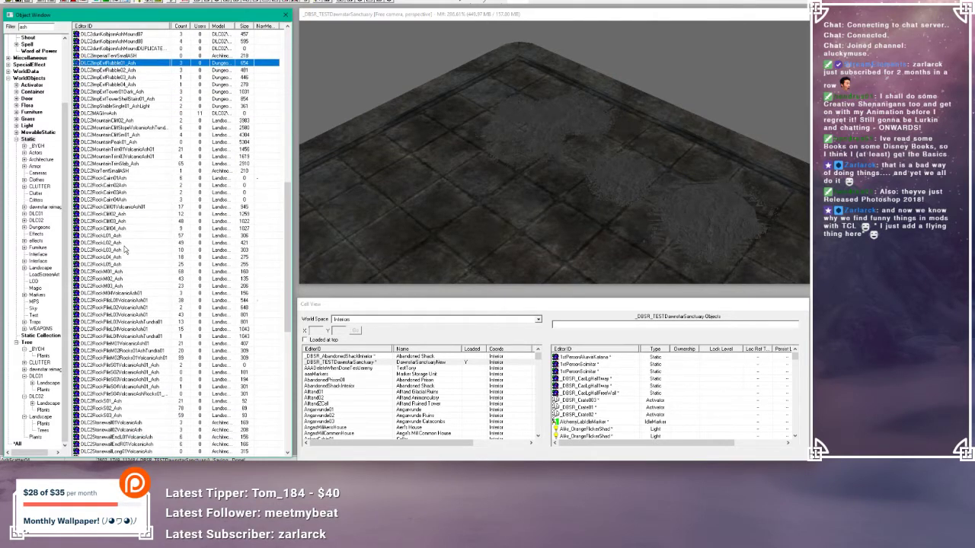
- Place DLC2RockM04VolcanicAsh01 on the platform beside the ash scatter and settle it on the floor
left_click_drag(131, 209, 394, 205)
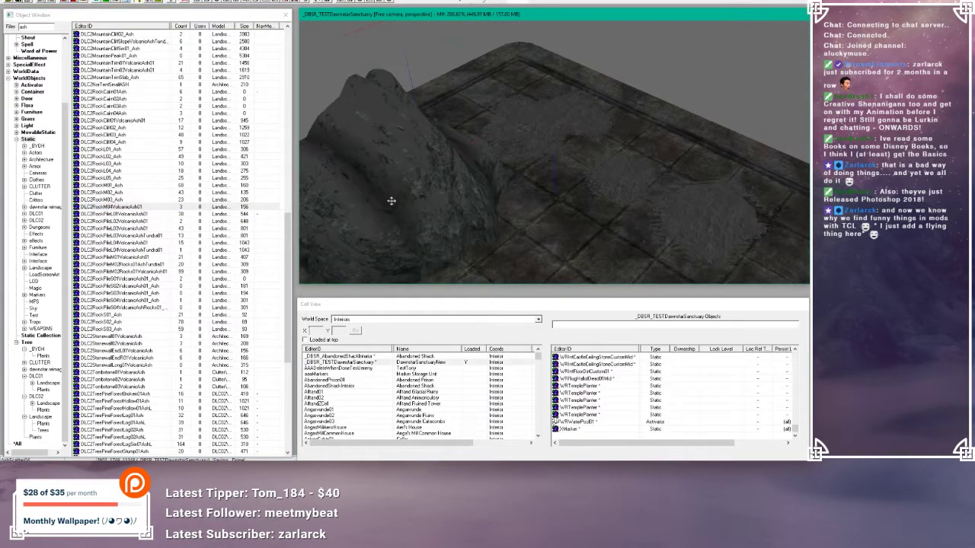
mouse_move(391, 201)
middle_mouse_down("shift")
mouse_move(370, 188)
mouse_move(381, 226)
mouse_move(408, 209)
middle_mouse_up("shift")
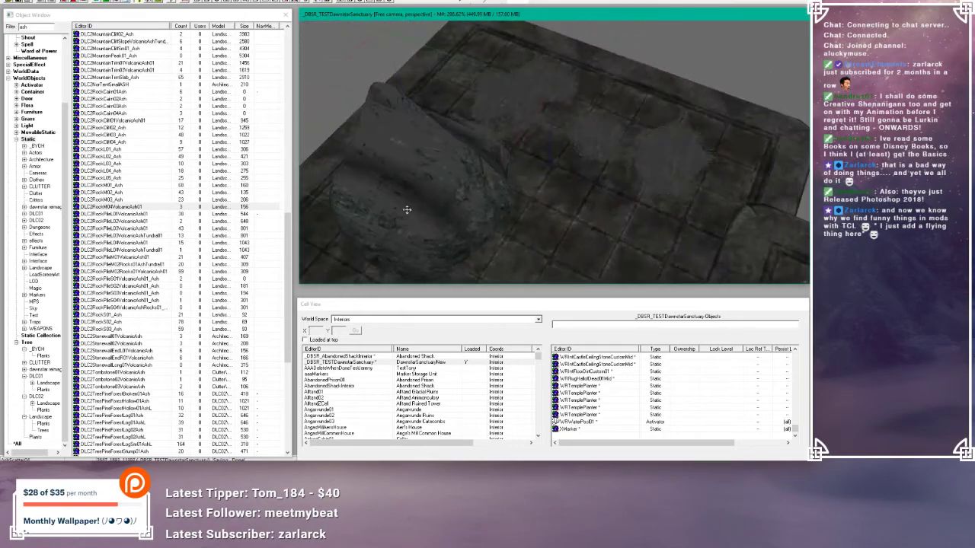
key("Delete")
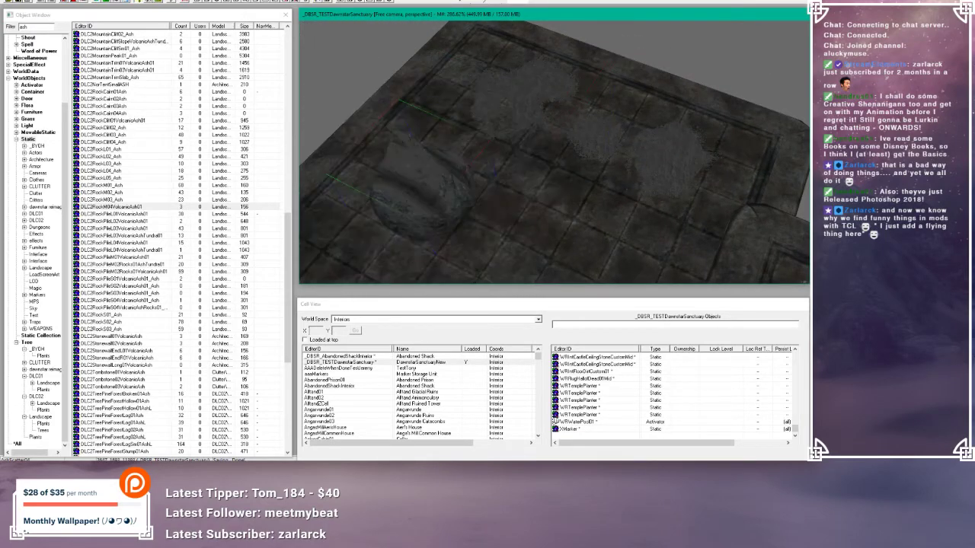
key("ctrl+z")
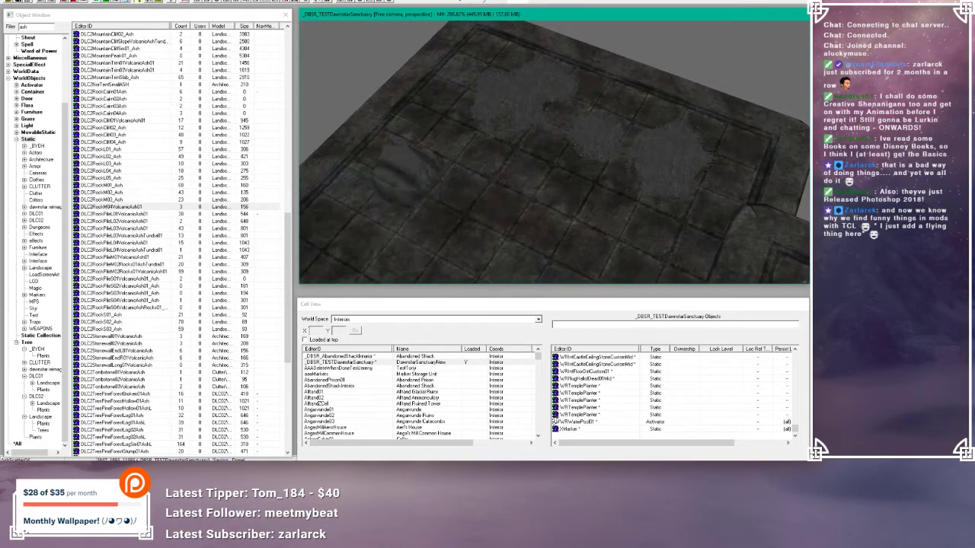
- Try DLC2RockPileL01VolcanicAsh01 on the platform, inspect its overall size, and delete it
left_click(146, 217)
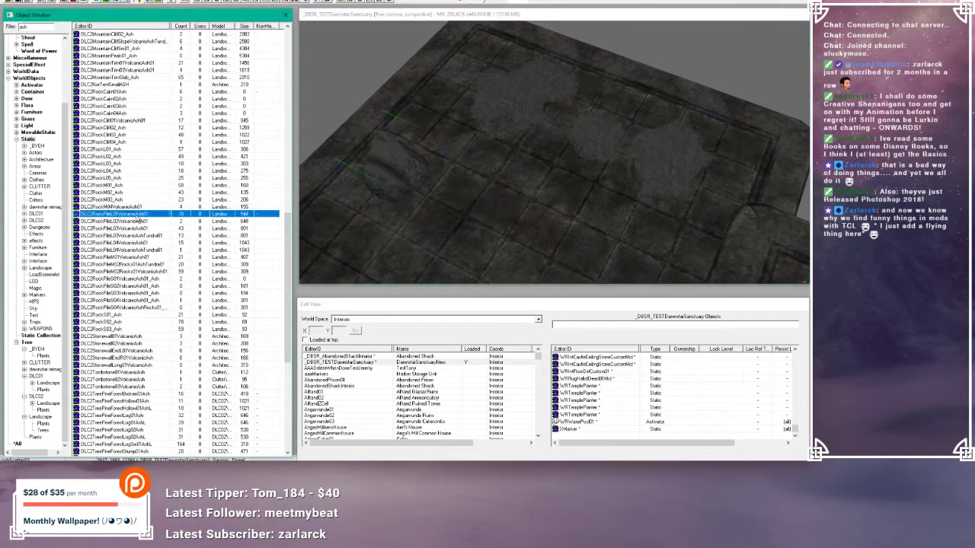
left_click(495, 201)
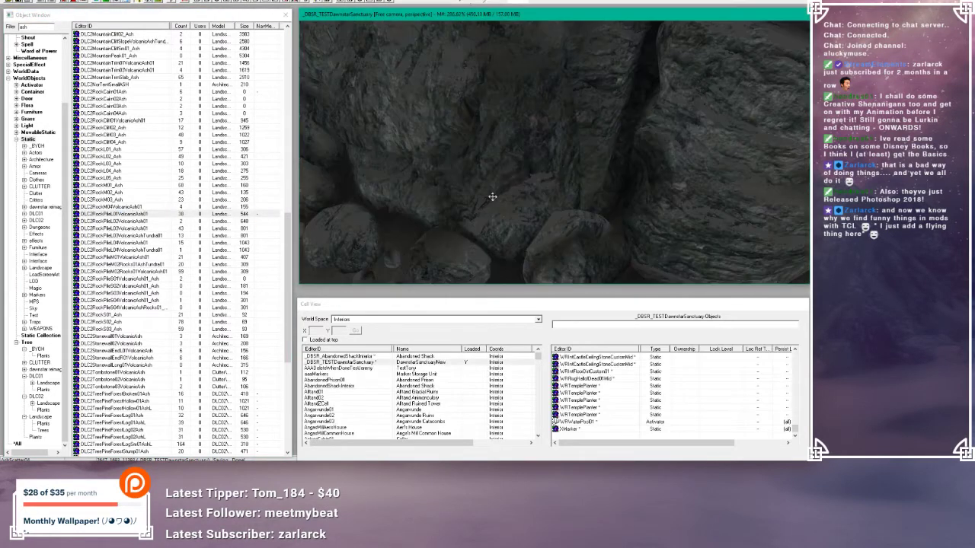
scroll(493, 197, "down", 5)
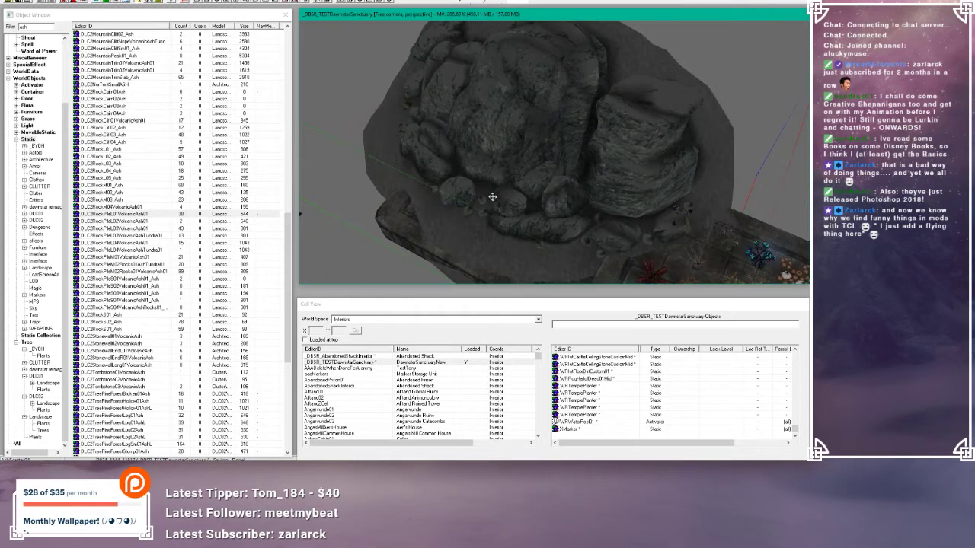
middle_click_drag(507, 184, 540, 181, "shift")
key("Delete")
scroll(541, 180, "up", 3)
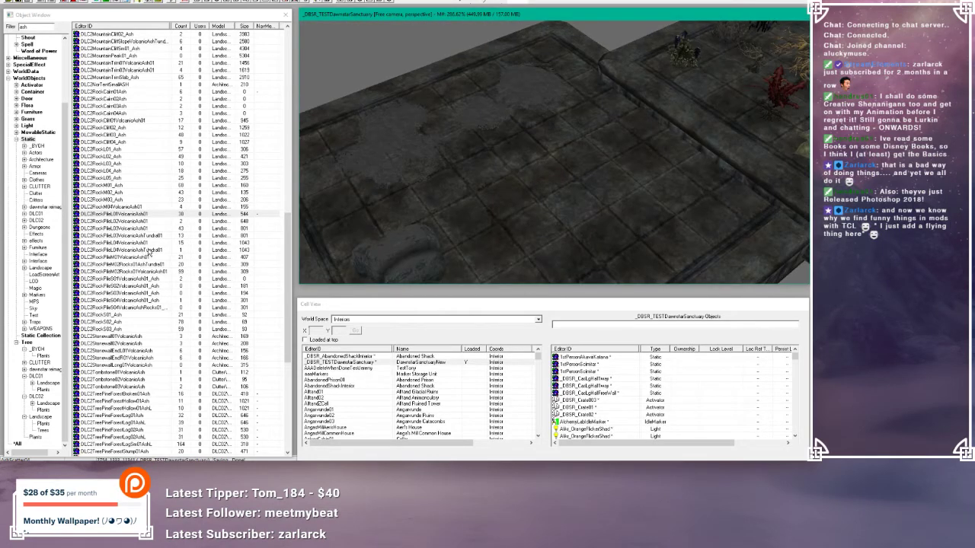
- Place DLC2RockS01_Ash and DLC2RockS02_Ash on the platform and view their ash-covered tops from different angles
left_click_drag(106, 319, 503, 196)
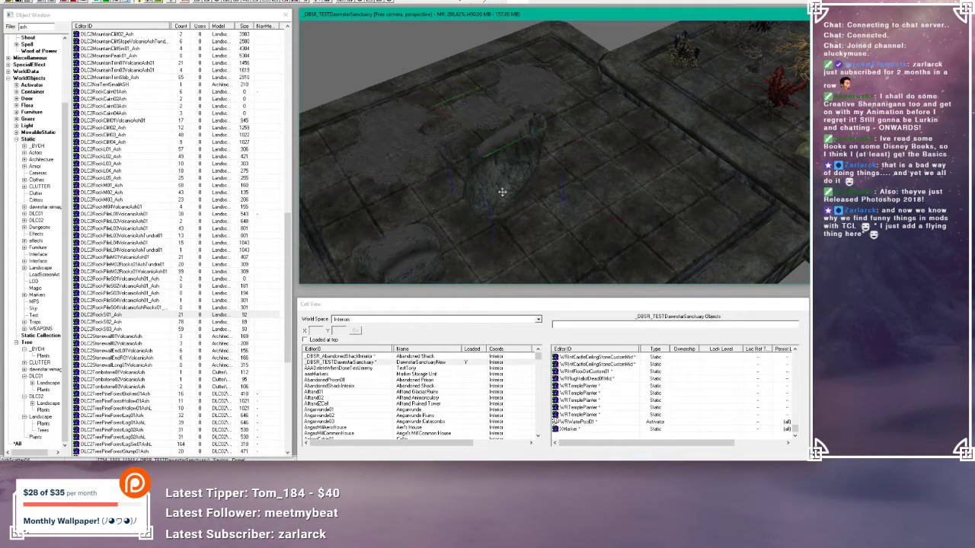
scroll(488, 200, "up", 3)
scroll(461, 206, "down", 5)
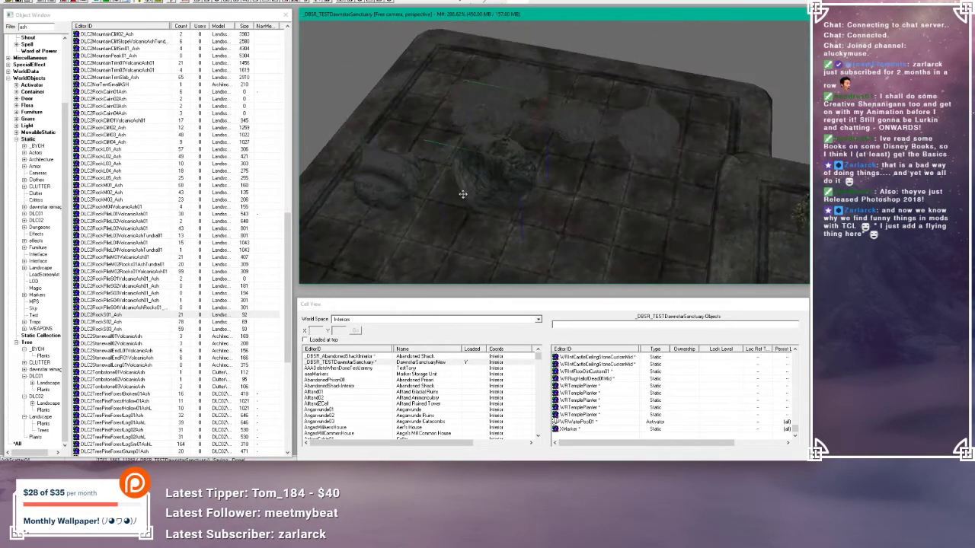
middle_click_drag(487, 175, 483, 136, "shift")
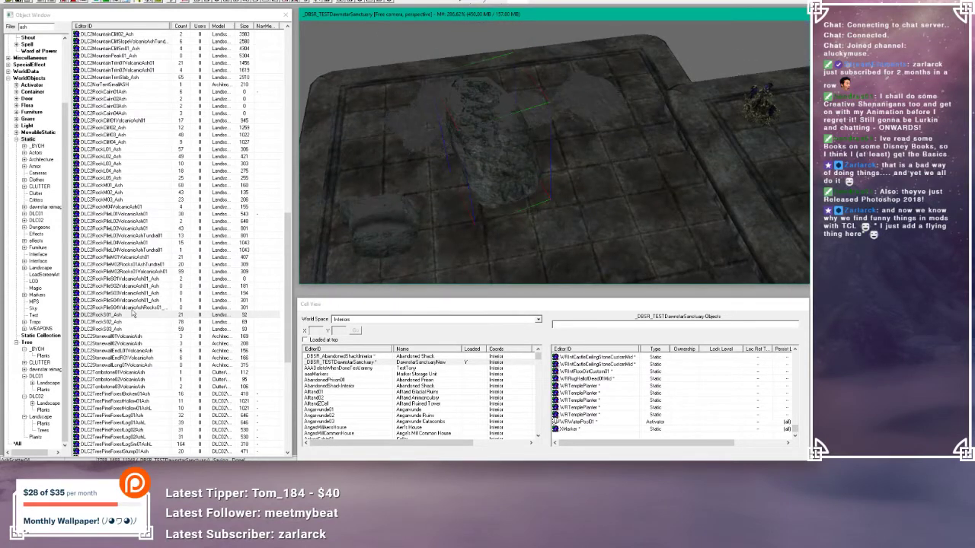
left_click(114, 323)
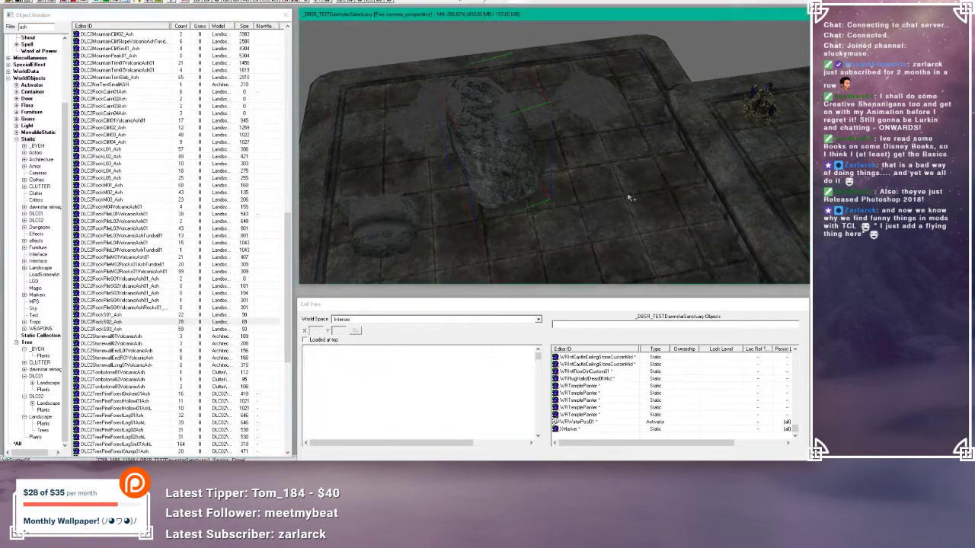
middle_click_drag(626, 196, 610, 185, "shift")
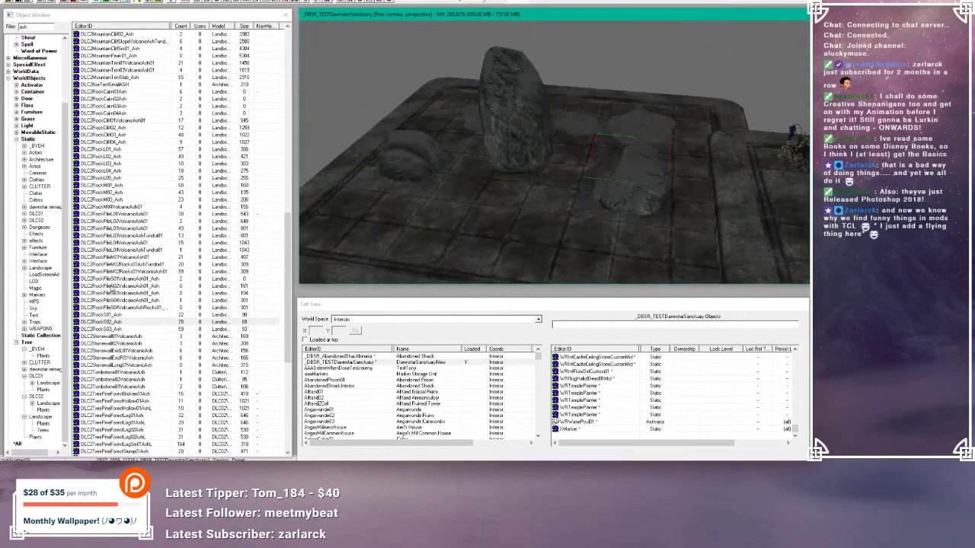
- Try DLC2RockS03_Ash on the platform in front of the upright rock, inspect its shape, and delete it
left_click(106, 329)
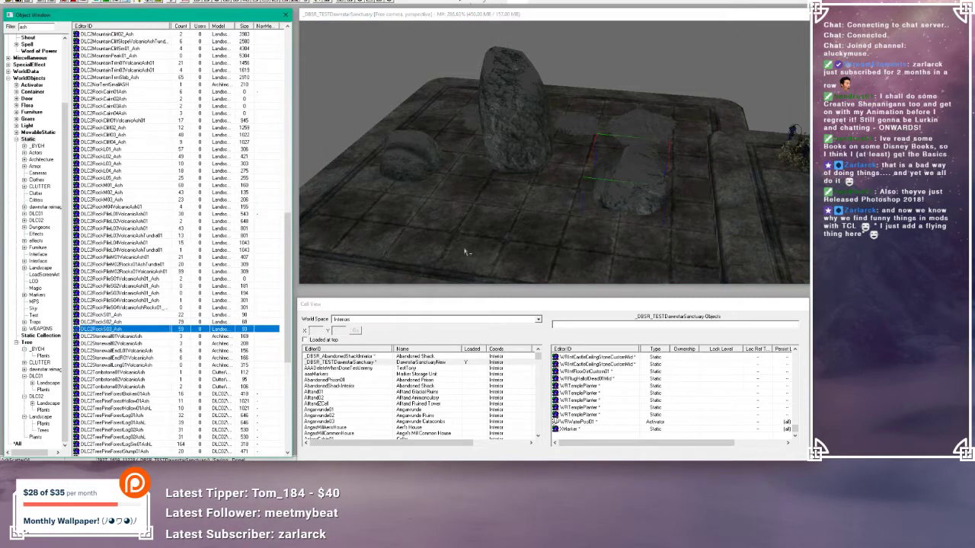
left_click_drag(466, 252, 510, 219)
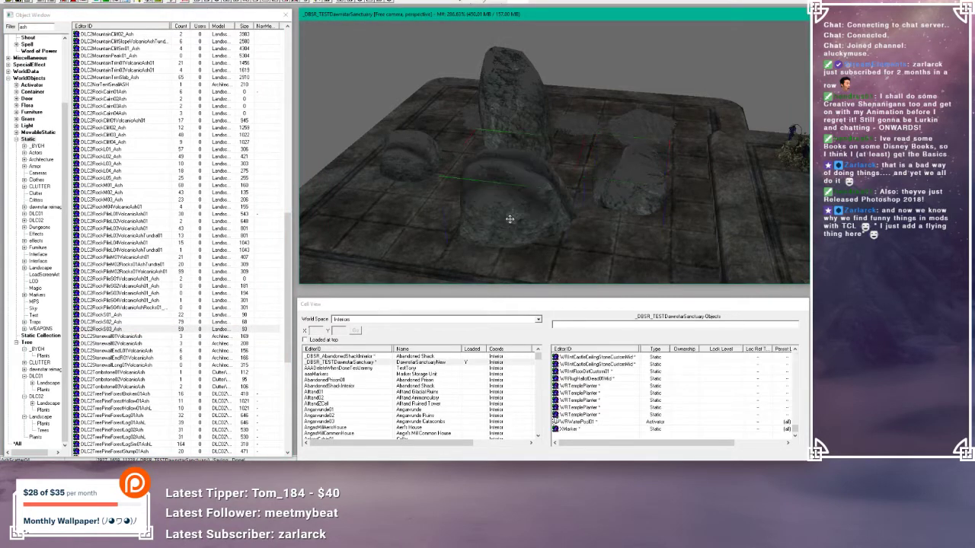
mouse_move(509, 219)
middle_mouse_down("shift")
mouse_move(505, 174)
mouse_move(509, 243)
mouse_move(466, 252)
mouse_move(509, 227)
middle_mouse_up("shift")
key("Delete")
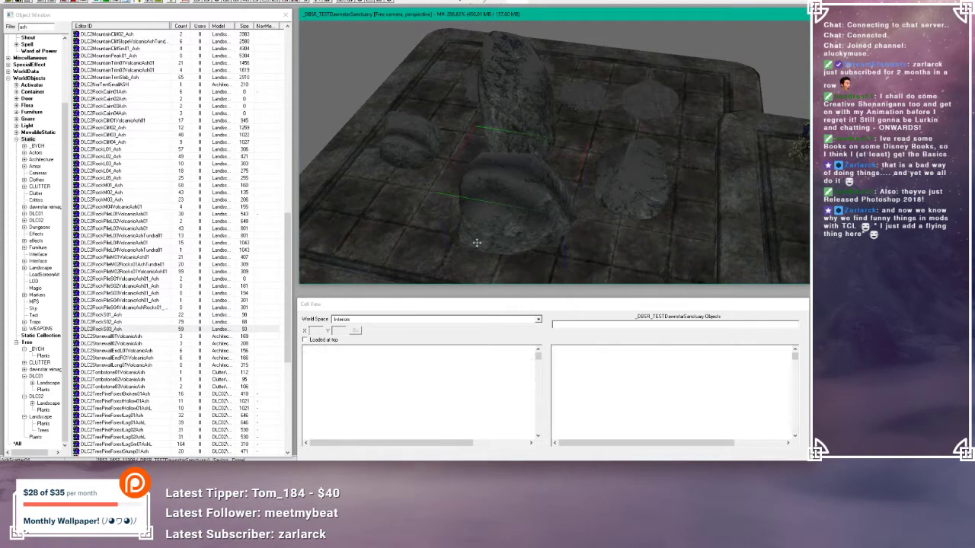
- Try FirewoodPileLarge01ASH on the platform, view it from different angles, and delete it
scroll(145, 297, "down", 3)
scroll(144, 297, "down", 5)
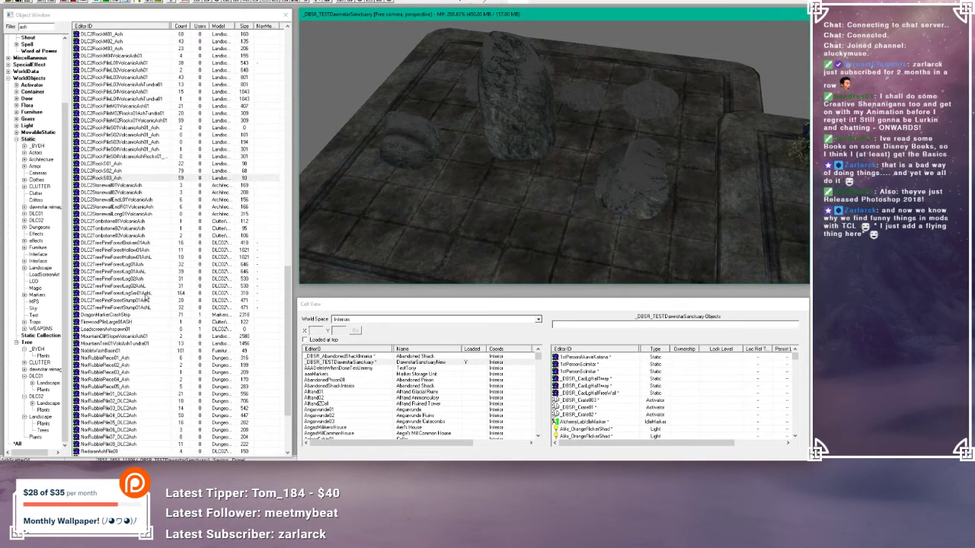
scroll(146, 299, "down", 2)
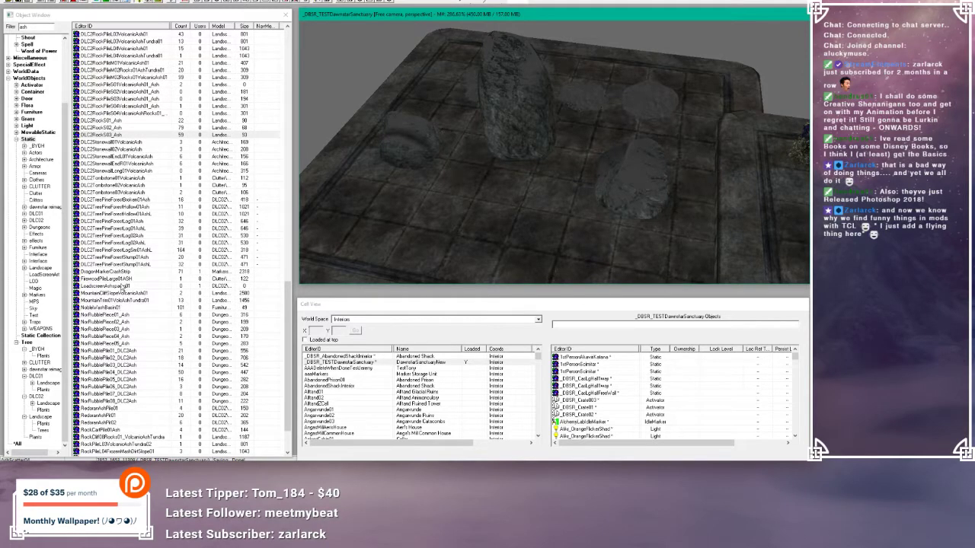
left_click(105, 279)
left_click_drag(105, 279, 426, 221)
scroll(405, 210, "down", 4)
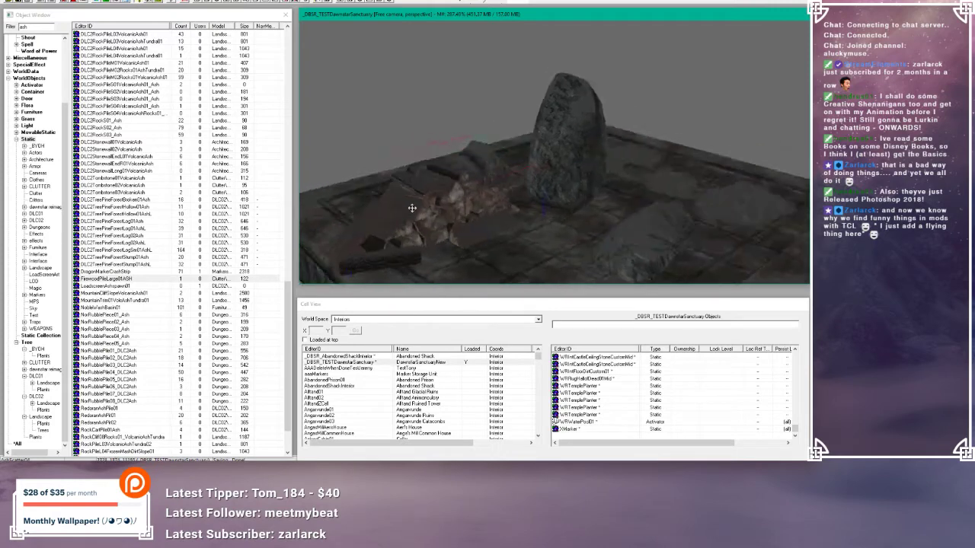
middle_click_drag(406, 210, 426, 214, "shift")
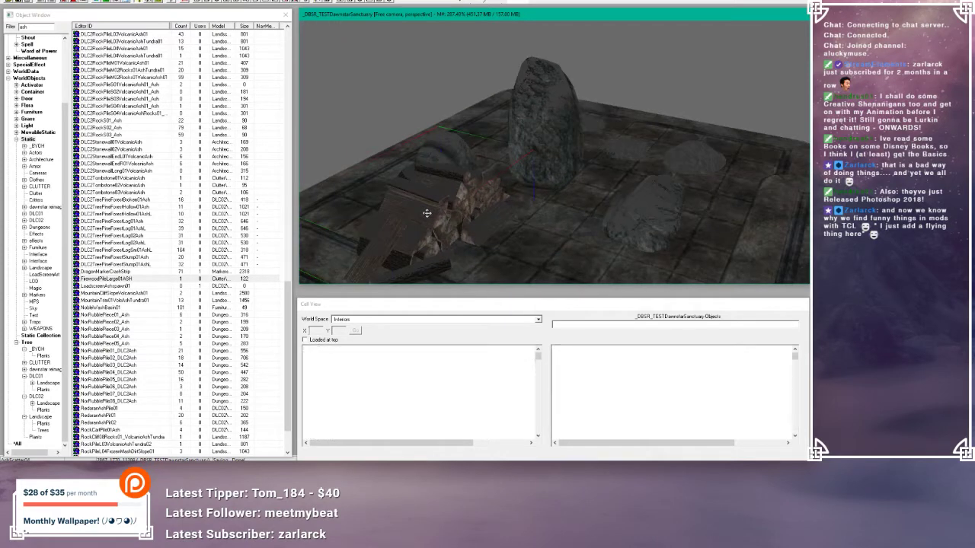
key("Delete")
- Move the DLC2RockS02_Ash rock across the platform to sit beside the DLC2RockM04VolcanicAsh01 rock
scroll(165, 246, "down", 2)
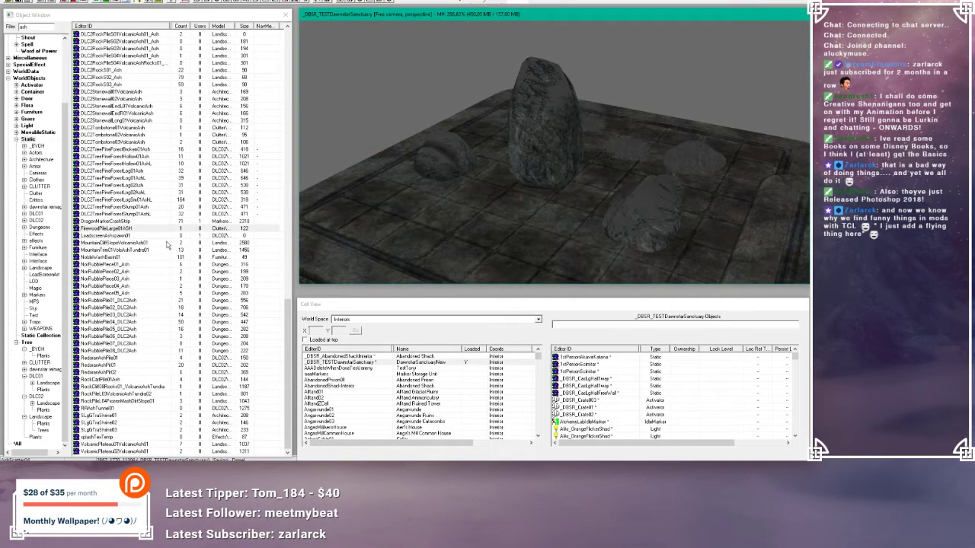
scroll(166, 246, "up", 6)
left_click_drag(683, 210, 364, 166)
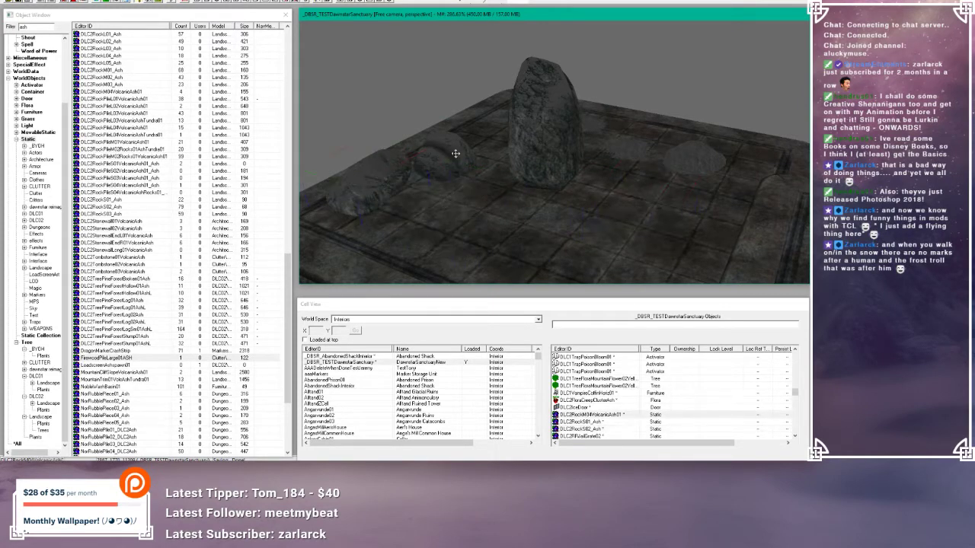
- Check the platform layout from above and filter the static objects by "log"
left_click(501, 235)
middle_click_drag(501, 235, 543, 208)
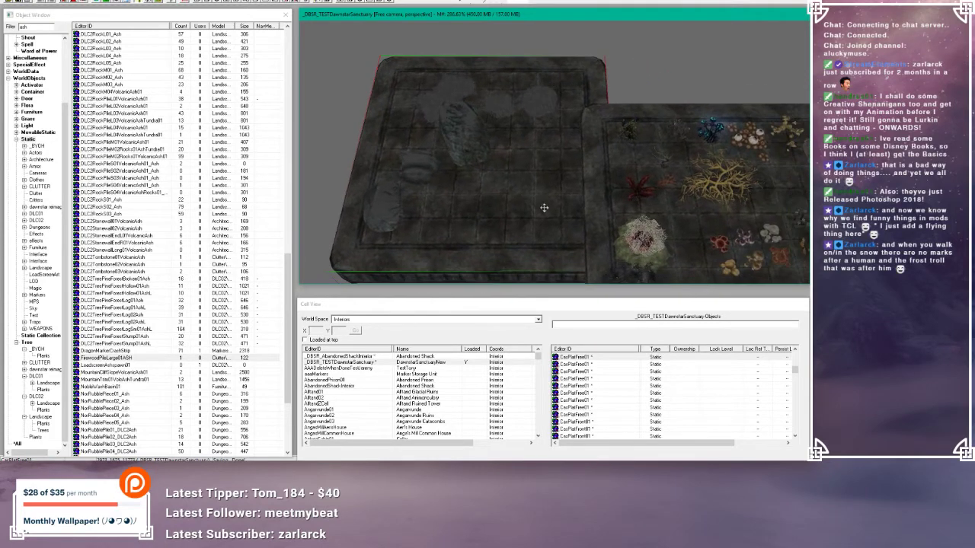
double_click(38, 27)
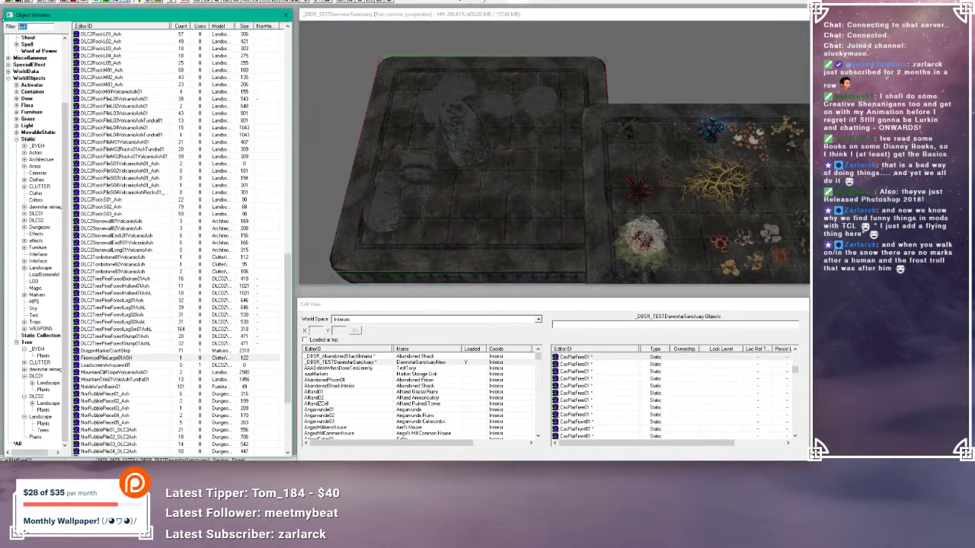
type("log")
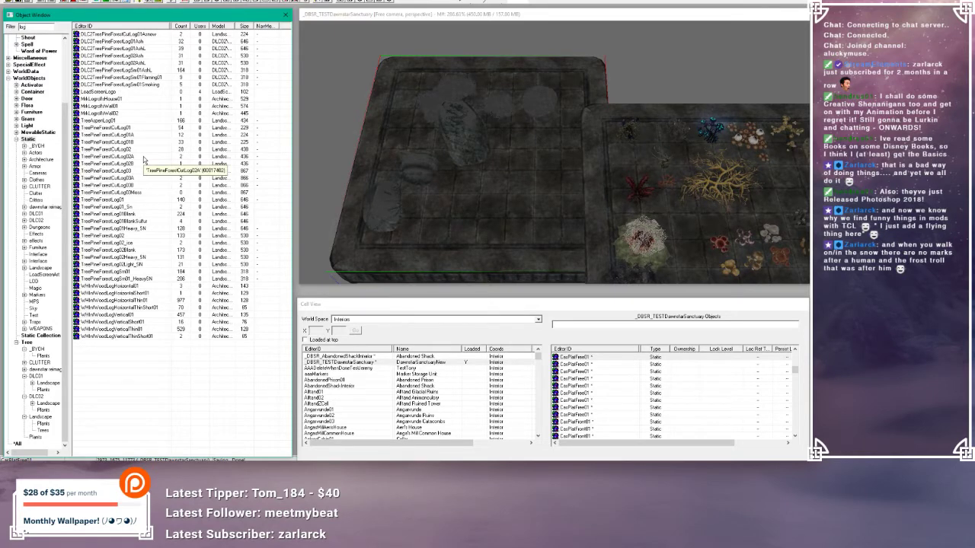
- Try the TreePineForestCutLog03Moss log on the ash test platform and delete it
left_click(118, 128)
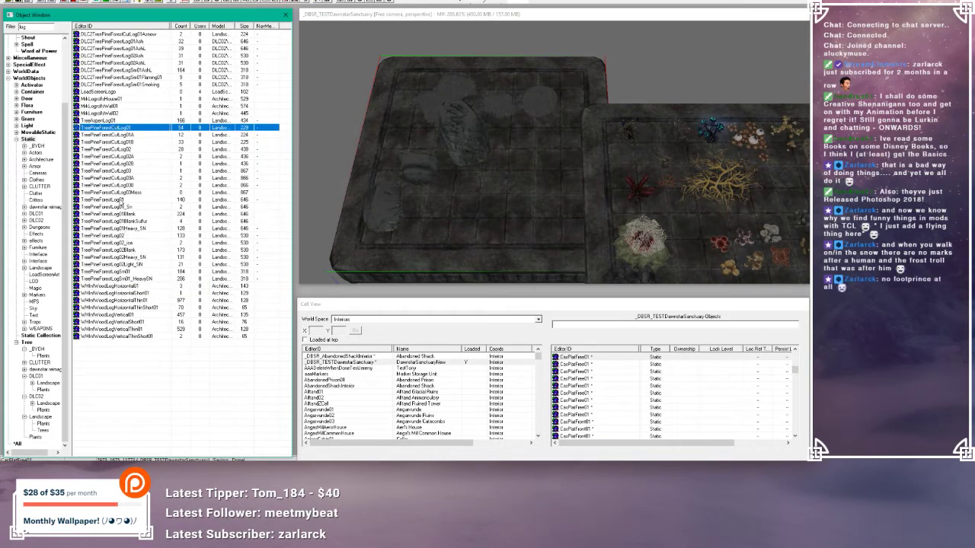
left_click(120, 200)
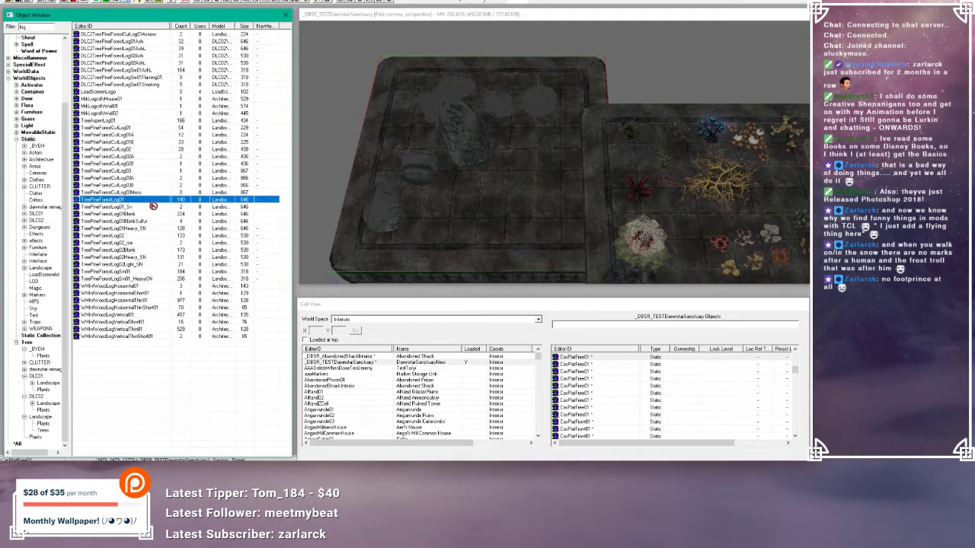
left_click_drag(131, 193, 523, 191)
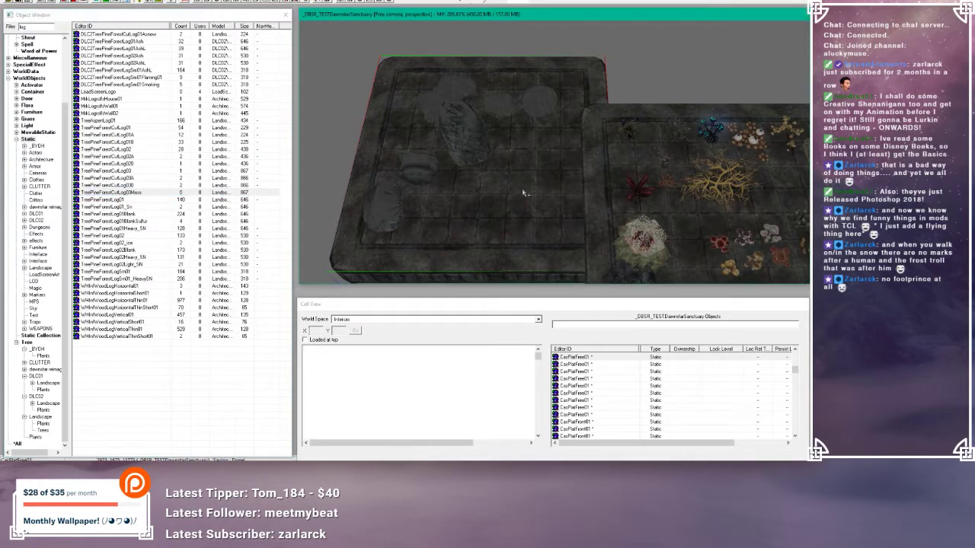
scroll(523, 190, "down", 2)
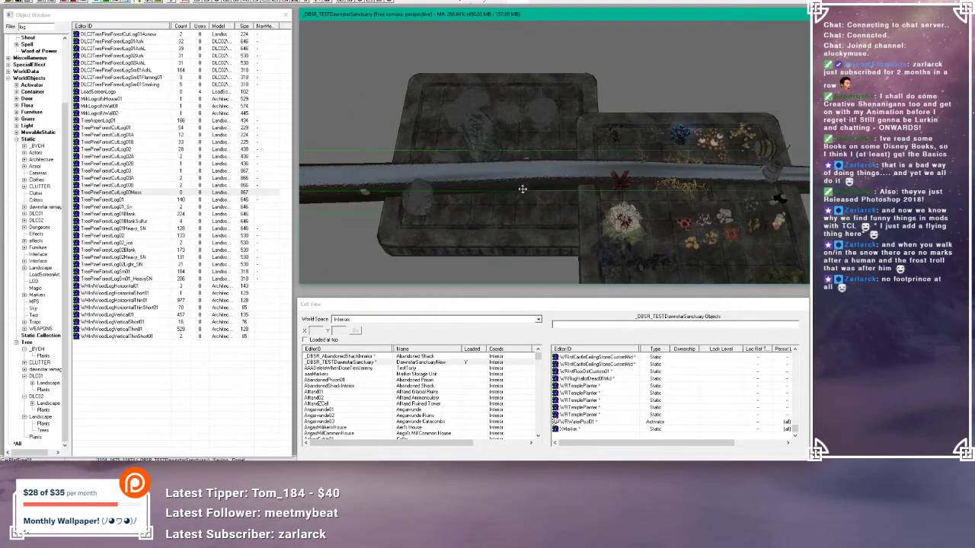
key("Delete")
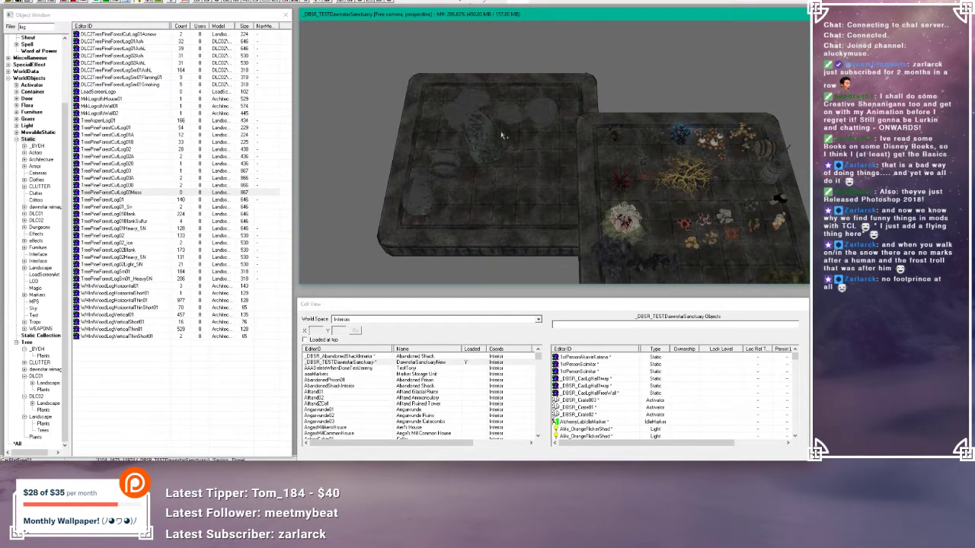
- Examine the mushroom clusters on the plant platform up close, including the scaly pholiota growing on wood
scroll(502, 135, "down", 2)
middle_click_drag(581, 220, 535, 183, "shift")
scroll(513, 200, "up", 4)
scroll(520, 196, "up", 8)
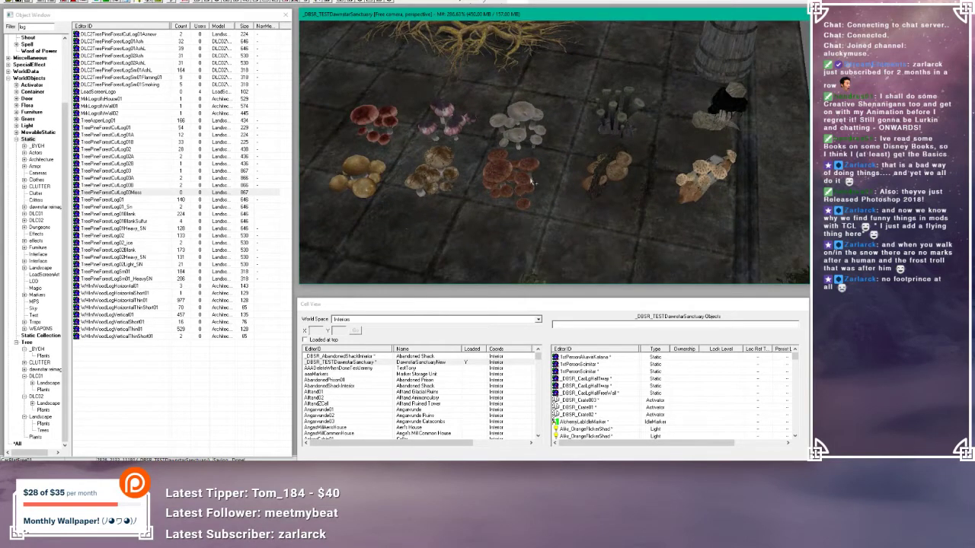
left_click(531, 182)
scroll(529, 178, "down", 3)
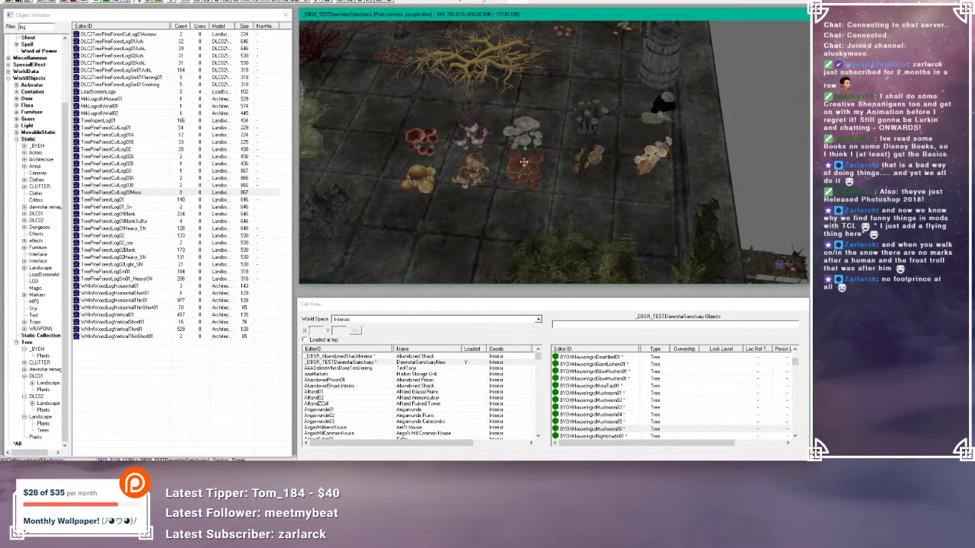
left_click(661, 157)
mouse_move(661, 157)
middle_mouse_down("shift")
mouse_move(671, 155)
mouse_move(661, 160)
middle_mouse_up("shift")
scroll(672, 154, "up", 3)
scroll(670, 157, "up", 2)
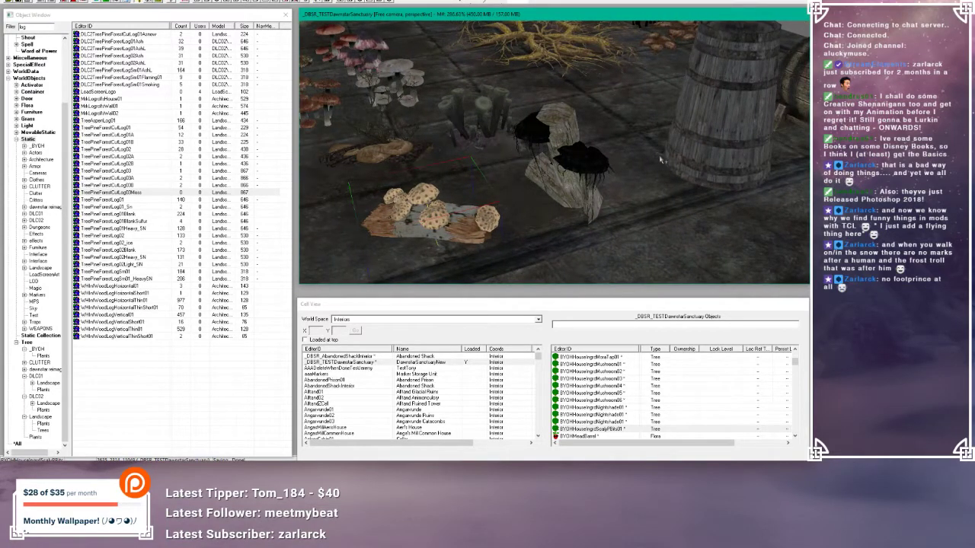
- Check the reference data of the mora tapinella and scaly pholiota mushrooms without changing anything
left_click(396, 150)
middle_click_drag(396, 150, 424, 154, "shift")
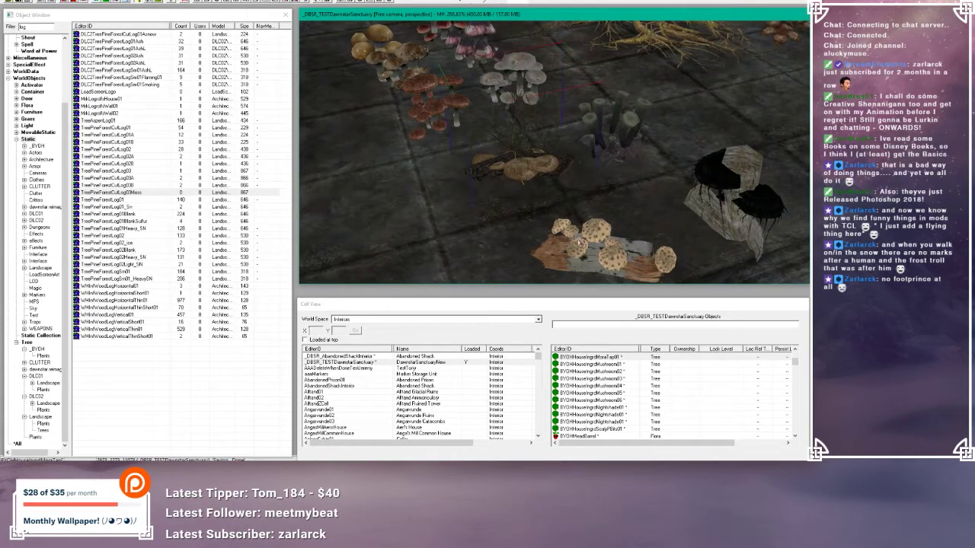
double_click(525, 169)
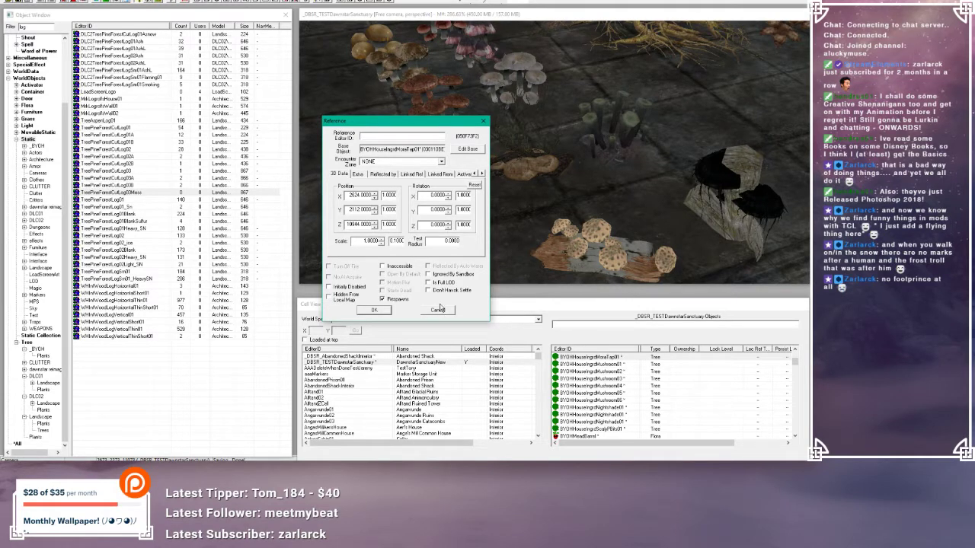
left_click(440, 311)
double_click(593, 239)
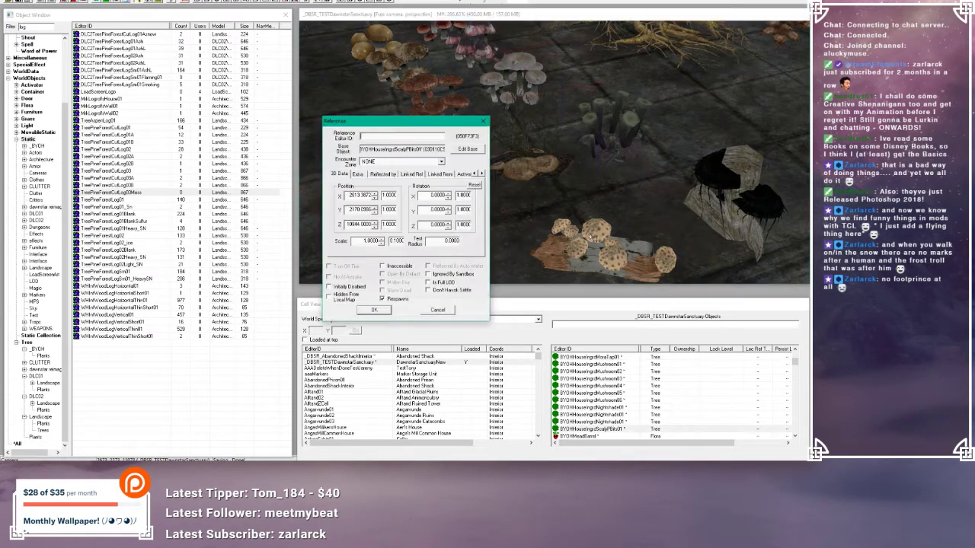
left_click(440, 310)
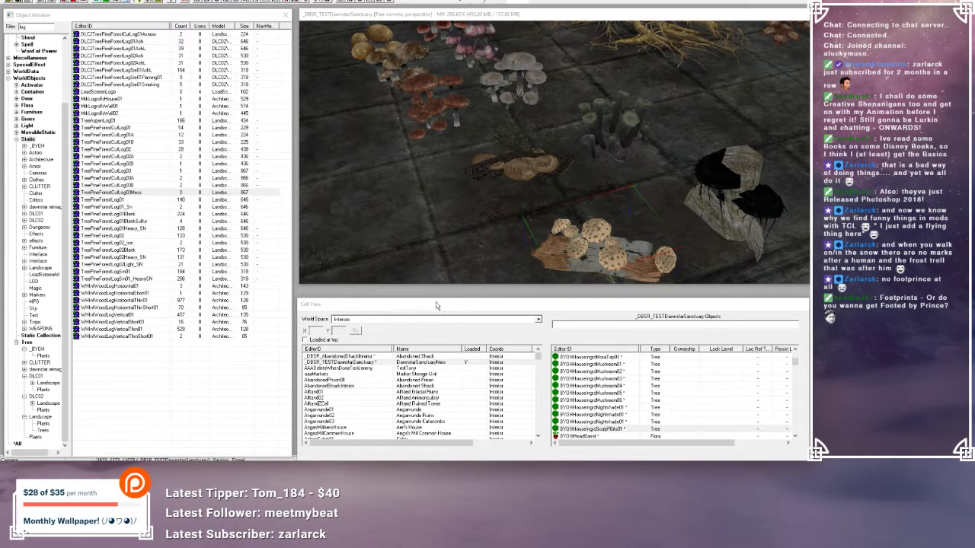
- Copy the giant lichen from the plant platform into the pool garden bed beside the teal glowing mushrooms and adjust its placement
left_click(626, 133)
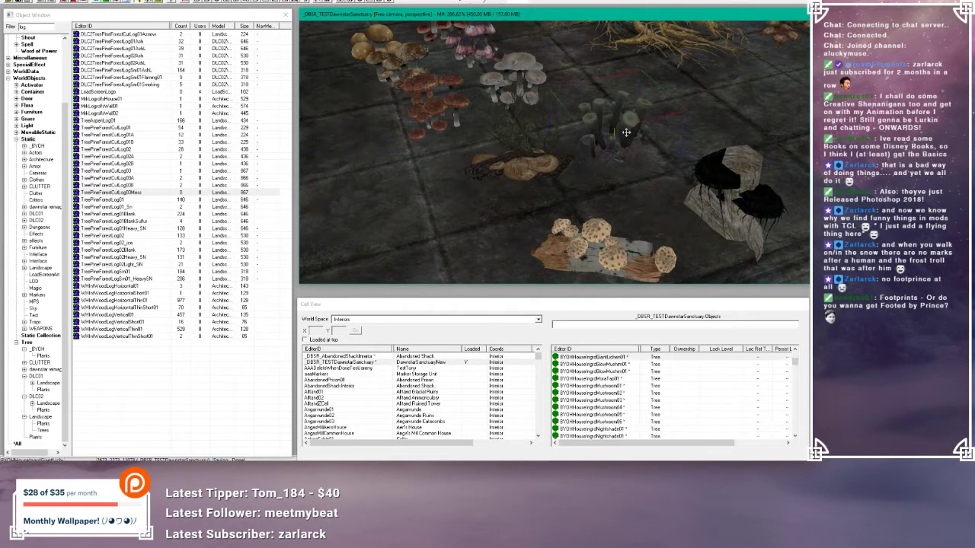
scroll(518, 129, "down", 10)
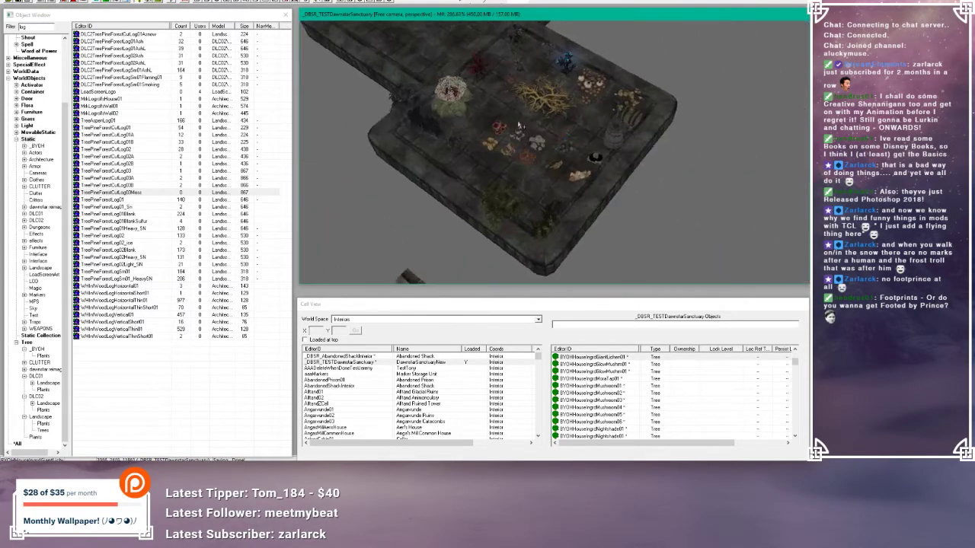
scroll(520, 126, "up", 10)
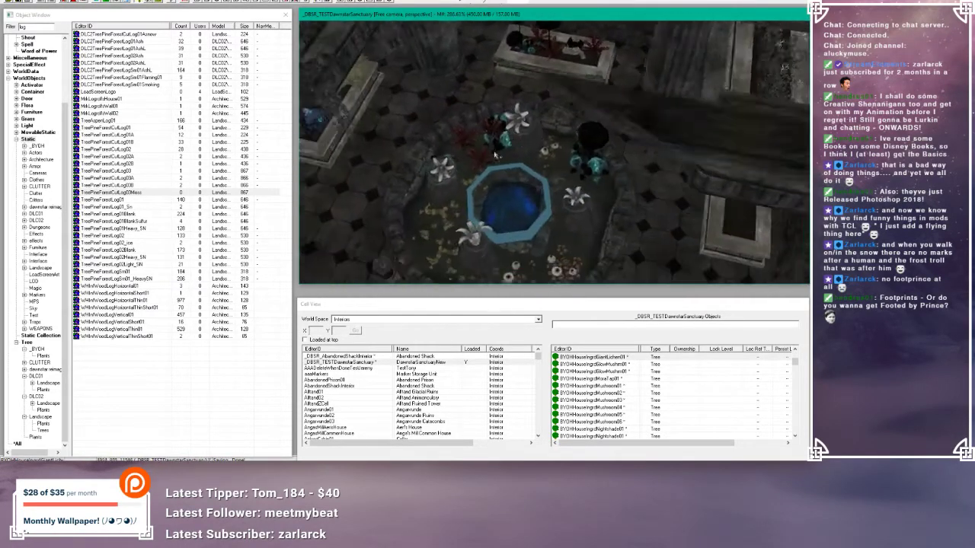
scroll(495, 155, "up", 8)
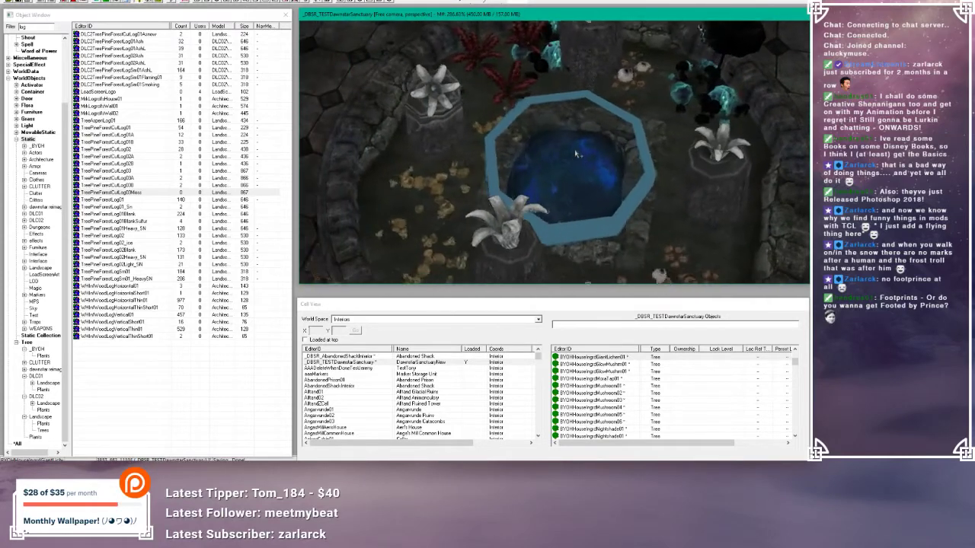
middle_click_drag(575, 154, 461, 166)
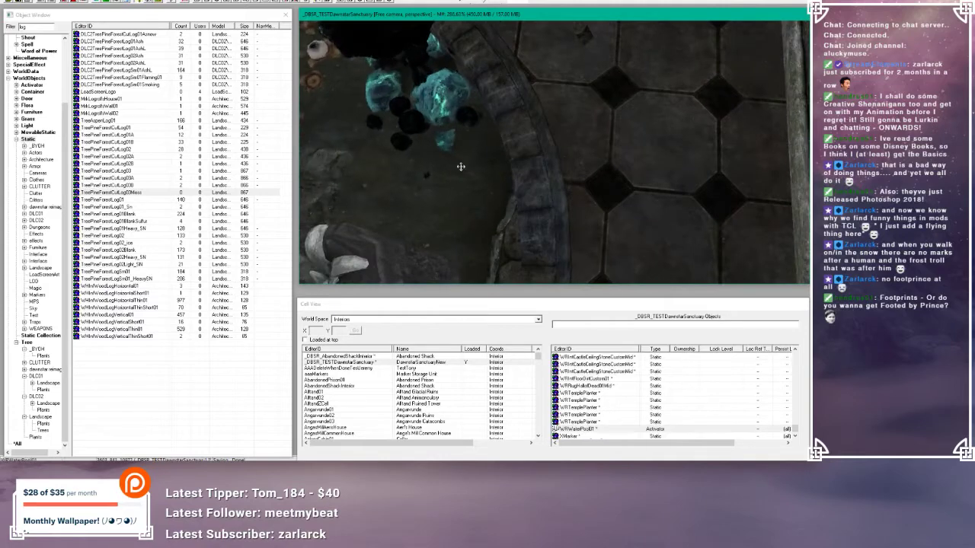
left_click(466, 165)
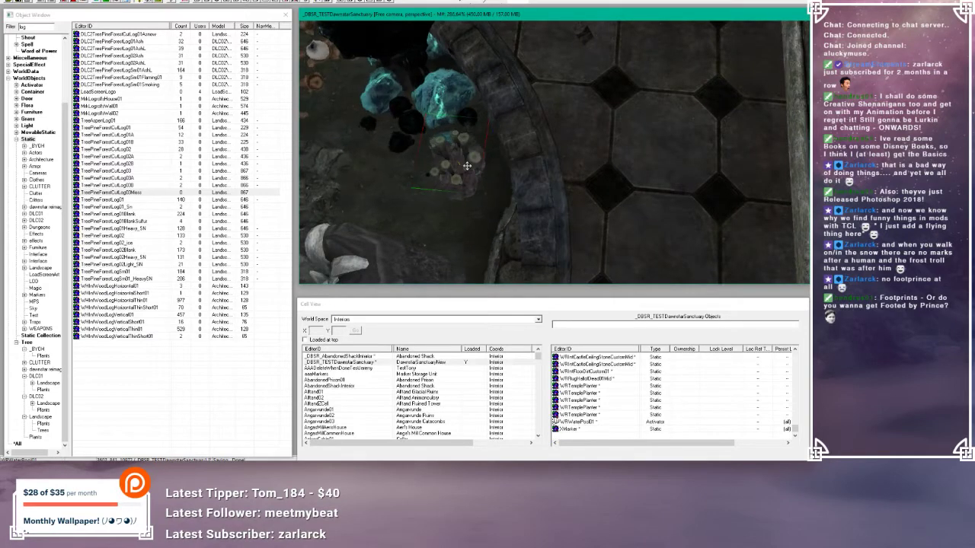
middle_click_drag(467, 165, 493, 133)
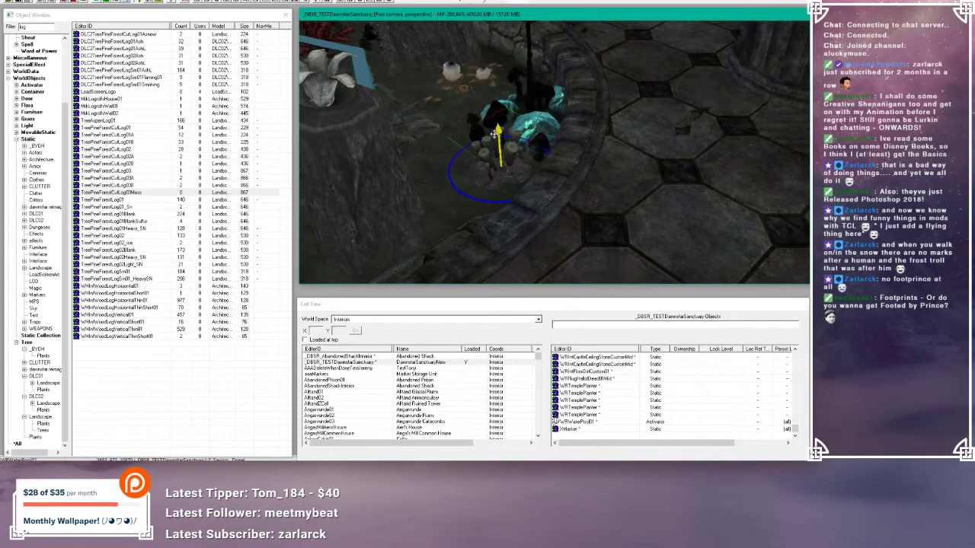
mouse_move(493, 133)
left_mouse_down()
mouse_move(498, 157)
mouse_move(495, 144)
left_mouse_up()
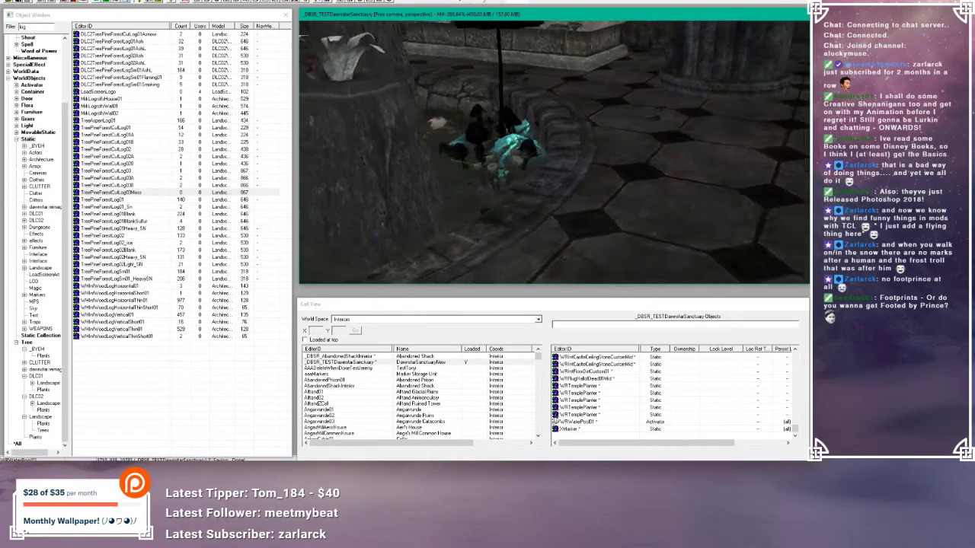
middle_click_drag(537, 129, 494, 161)
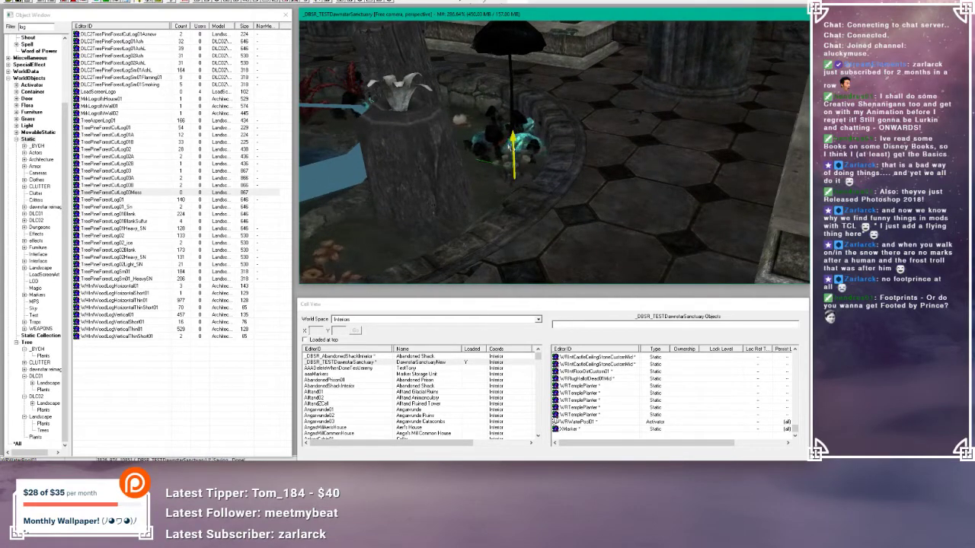
- Place the giant lichen in the soil of the empty rectangular stone planter by the wall
middle_click_drag(494, 161, 373, 134)
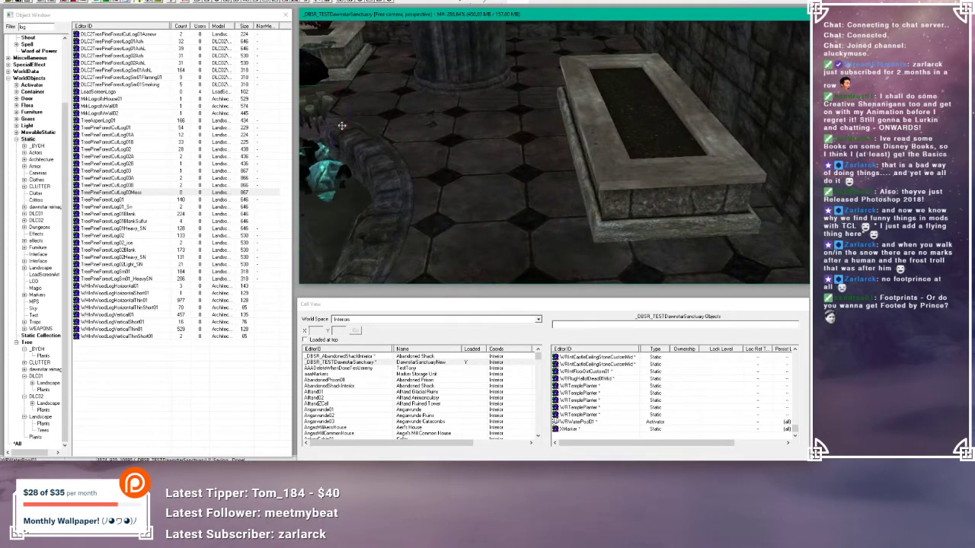
key("ctrl+v")
left_click_drag(582, 126, 673, 121)
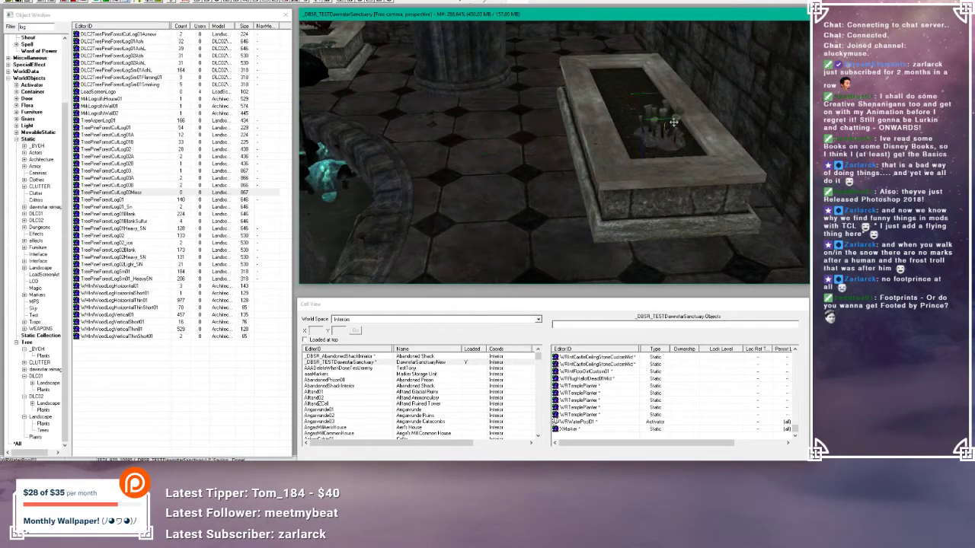
middle_click_drag(673, 122, 607, 164)
scroll(622, 164, "up", 5)
scroll(623, 164, "down", 5)
scroll(607, 164, "up", 3)
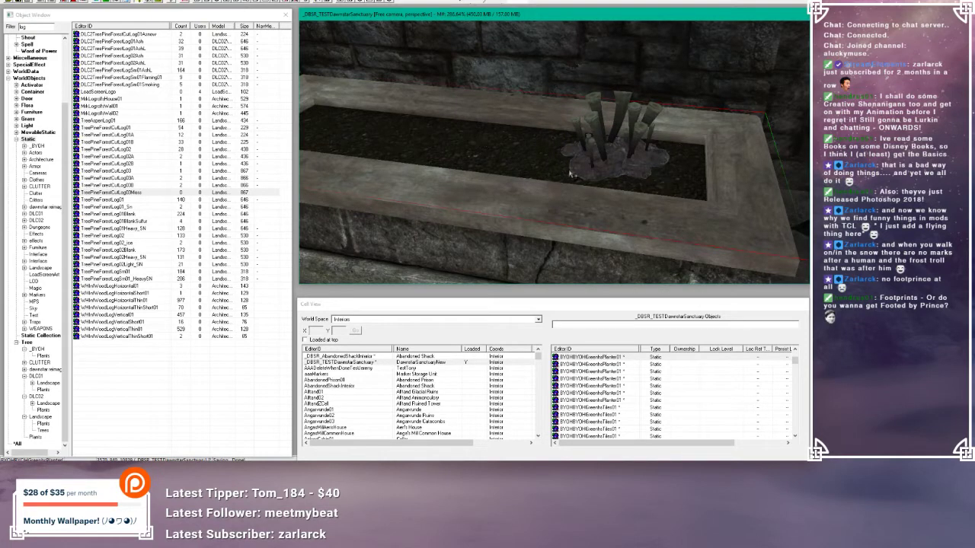
- Filter all object types by "water" and sort the list by form type
left_click(18, 29)
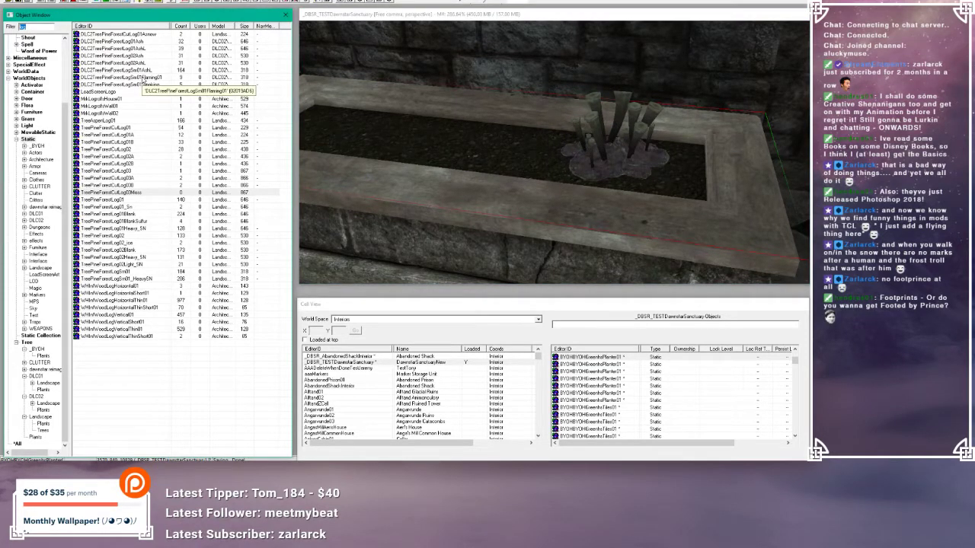
type("water")
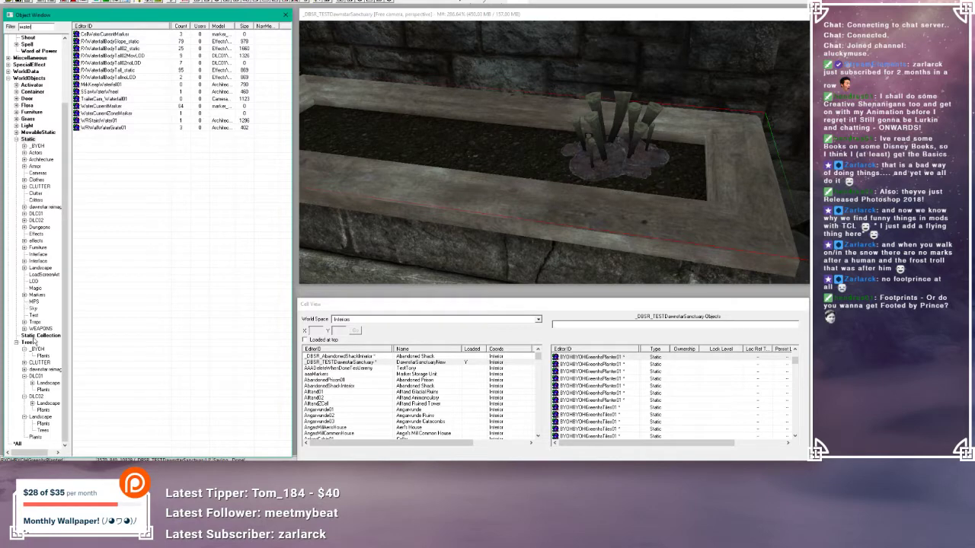
left_click(17, 444)
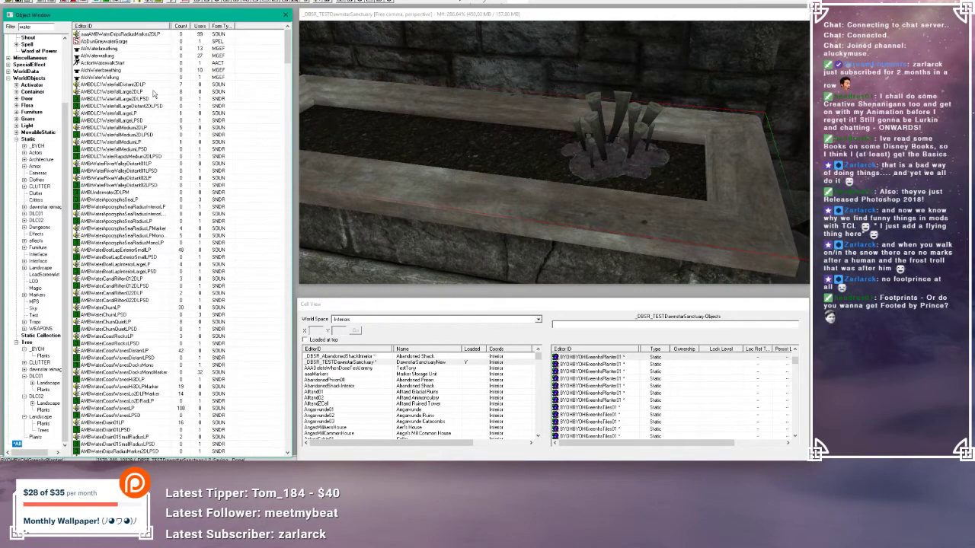
scroll(156, 98, "down", 3)
left_click(225, 28)
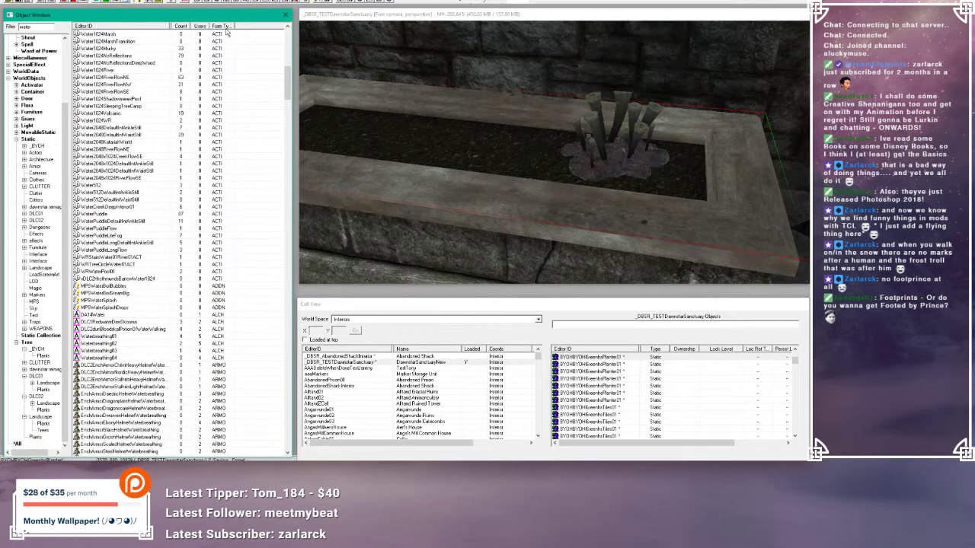
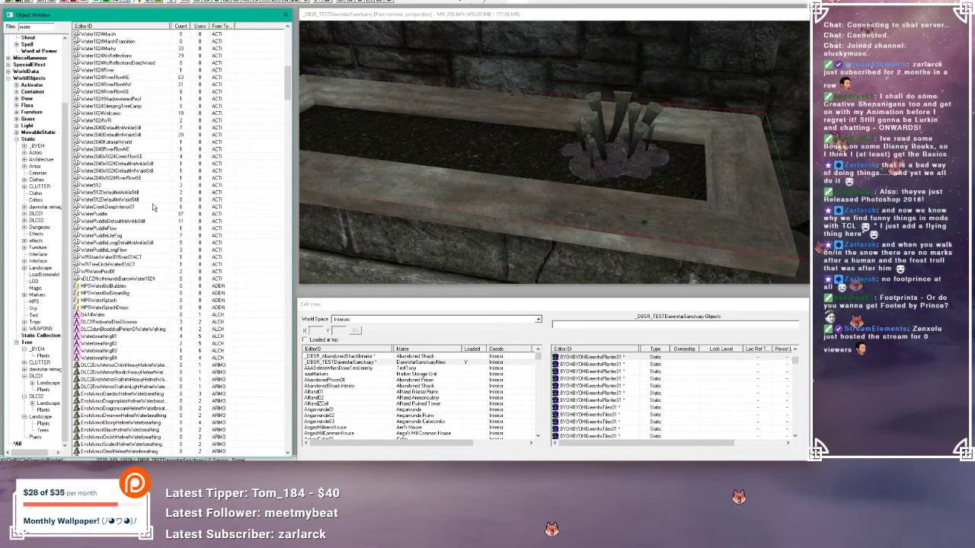
- Place the Water512DefaultInAnkleStill activator at the stone planter holding the giant lichen and check its coverage
left_click(141, 207)
left_click_drag(123, 185, 524, 147)
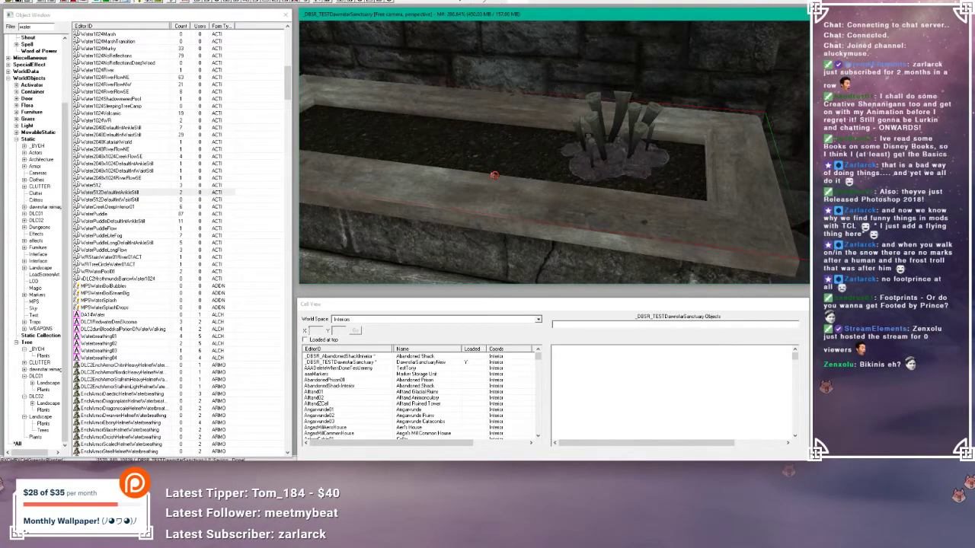
scroll(523, 147, "down", 3)
scroll(525, 147, "down", 3)
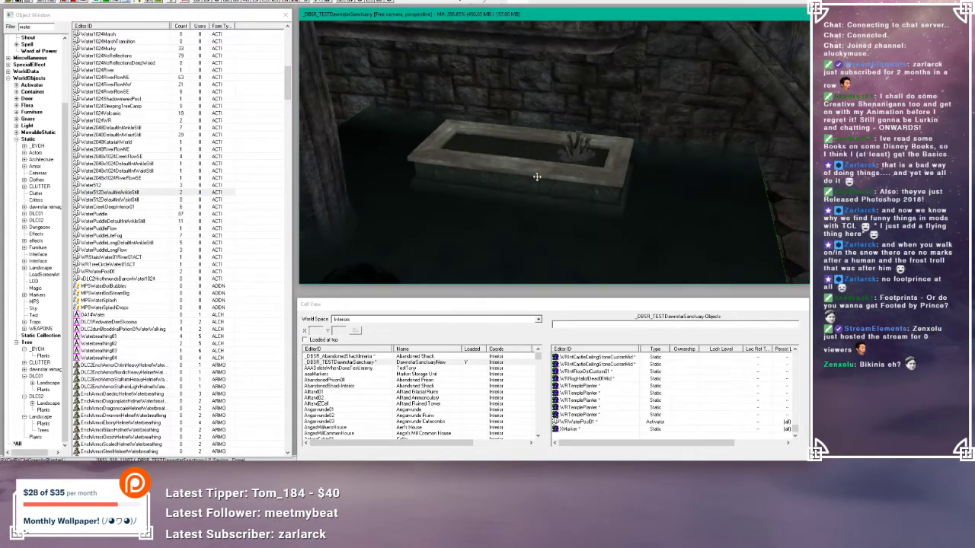
key("e")
left_click_drag(537, 224, 562, 161)
middle_click_drag(735, 234, 675, 224, "shift")
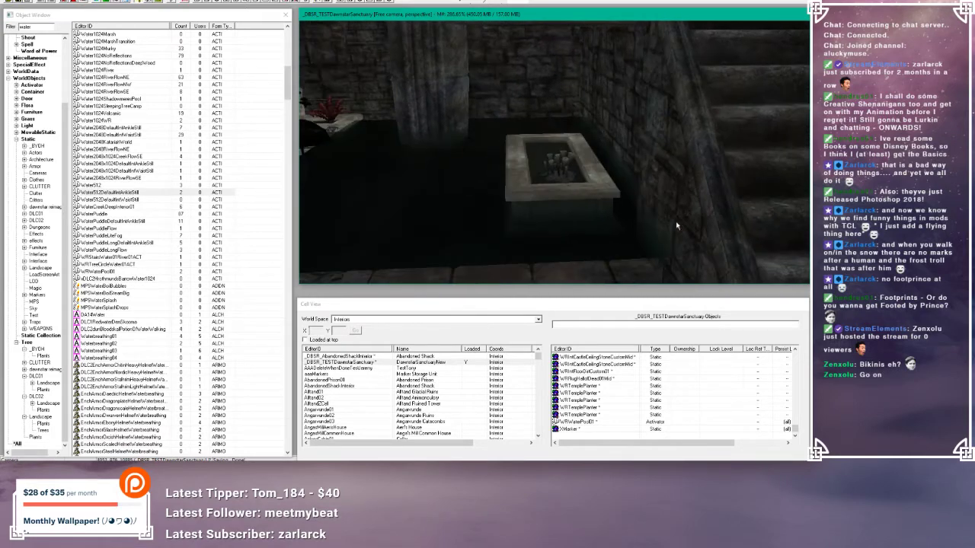
scroll(569, 217, "down", 3)
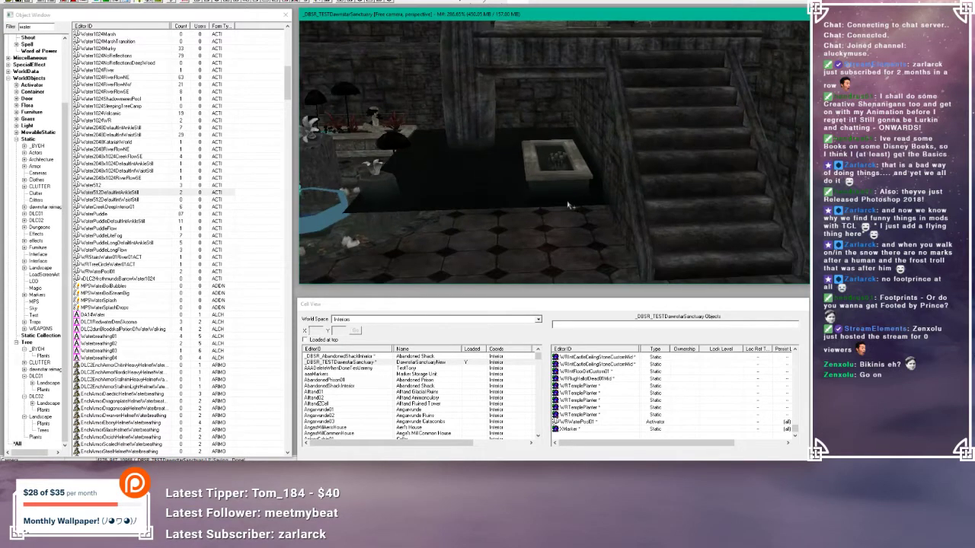
- Try to scale down the Water512 plane and fit it to the stone planter holding the giant lichen
left_click(504, 202)
key("z")
left_click_drag(497, 201, 403, 148)
key("s")
scroll(517, 144, "up", 5)
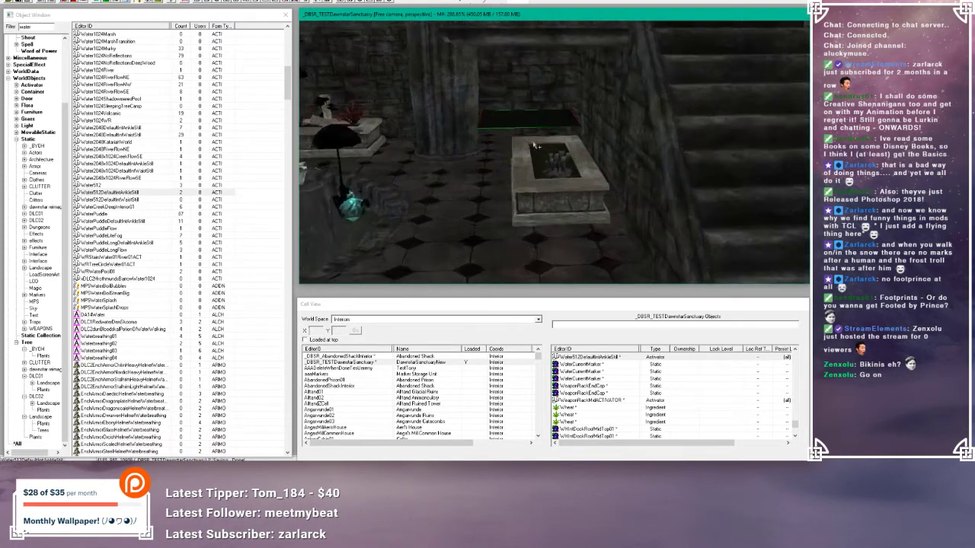
key("z")
left_click_drag(503, 45, 504, 168)
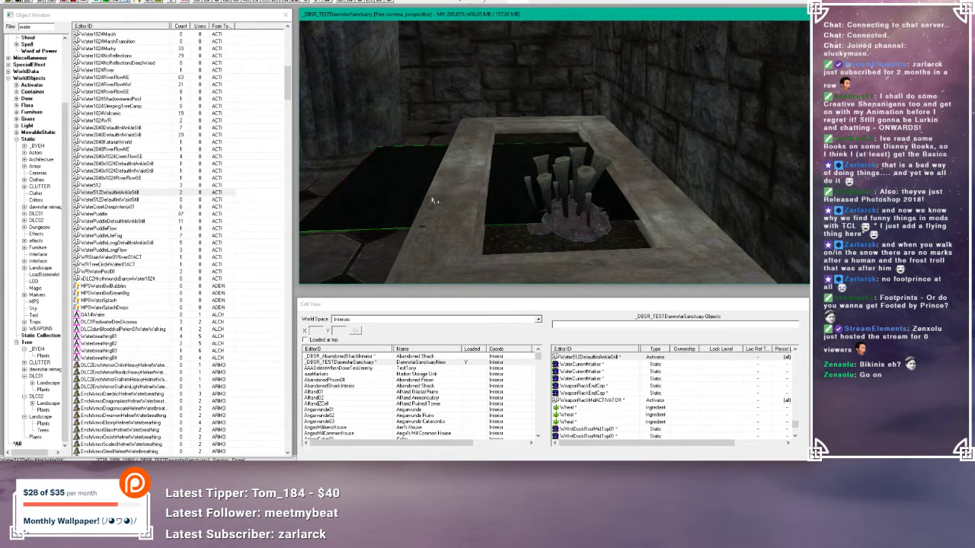
middle_click_drag(431, 200, 490, 214, "shift")
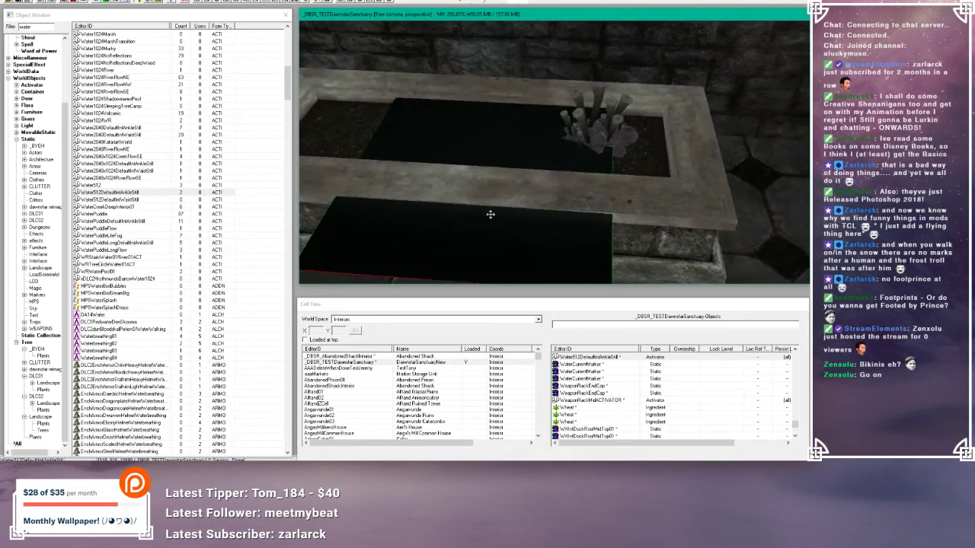
- Place a Water2048x1024DefaultIntAnkleStill activator, shrink it to roughly the lichen planter's size and slide it over the planter
left_click_drag(124, 164, 599, 202)
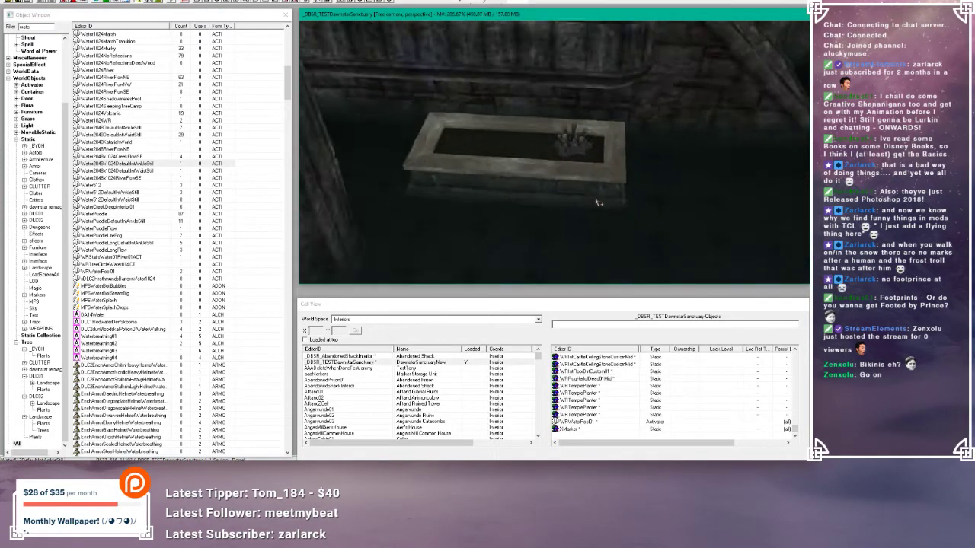
scroll(598, 203, "down", 4)
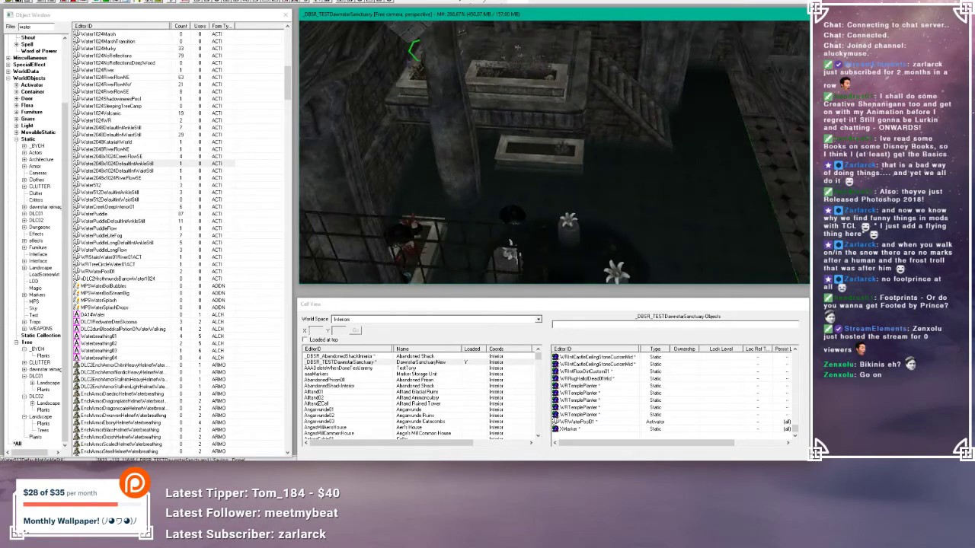
left_click_drag(660, 198, 708, 197)
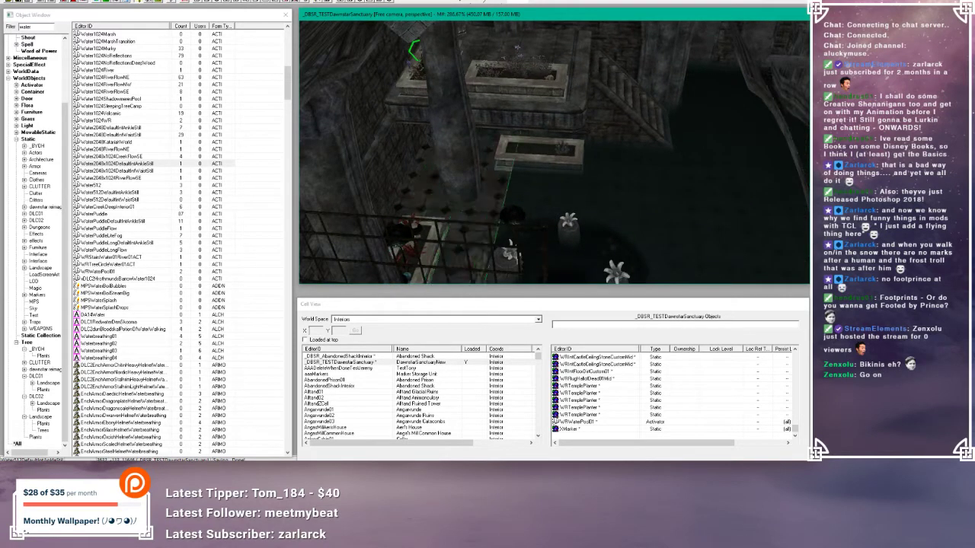
left_click(531, 166)
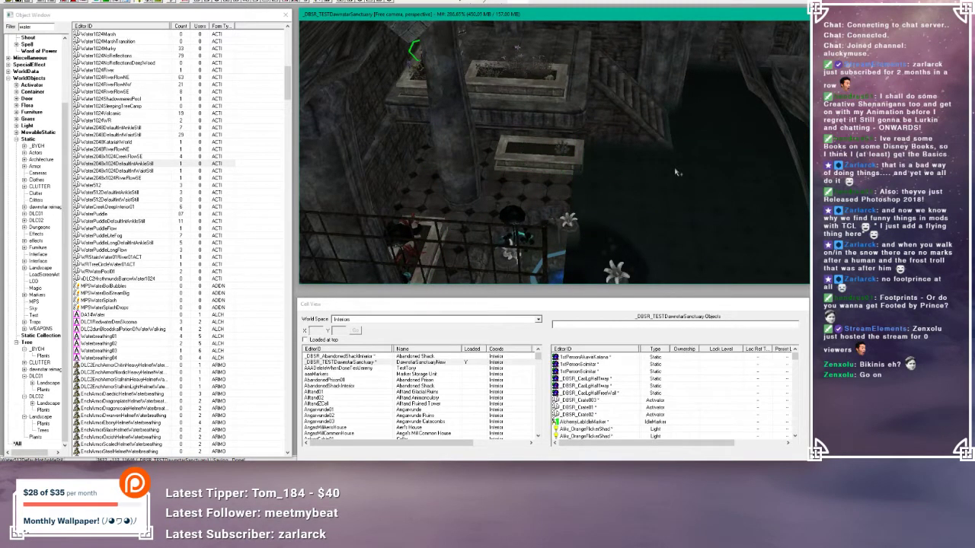
left_click_drag(710, 174, 475, 148)
key("f")
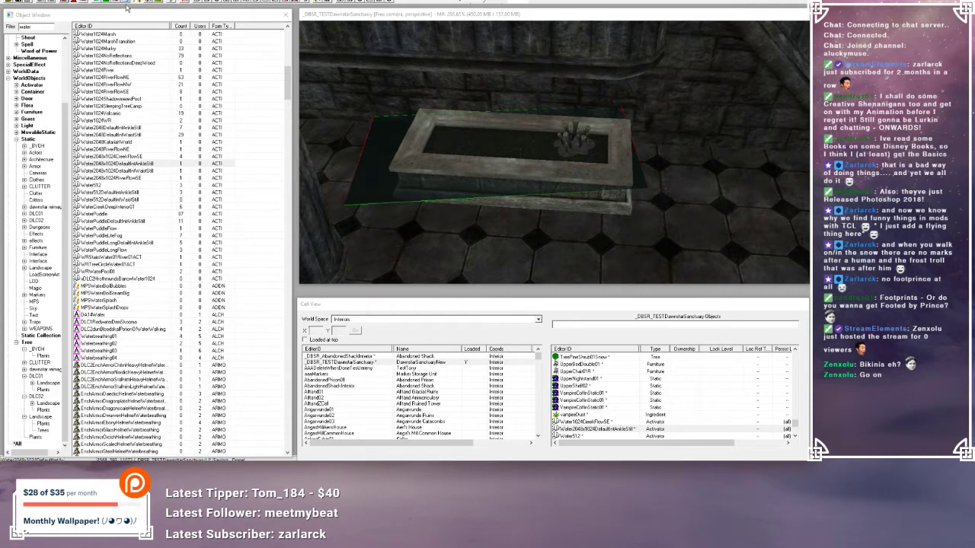
left_click(435, 185)
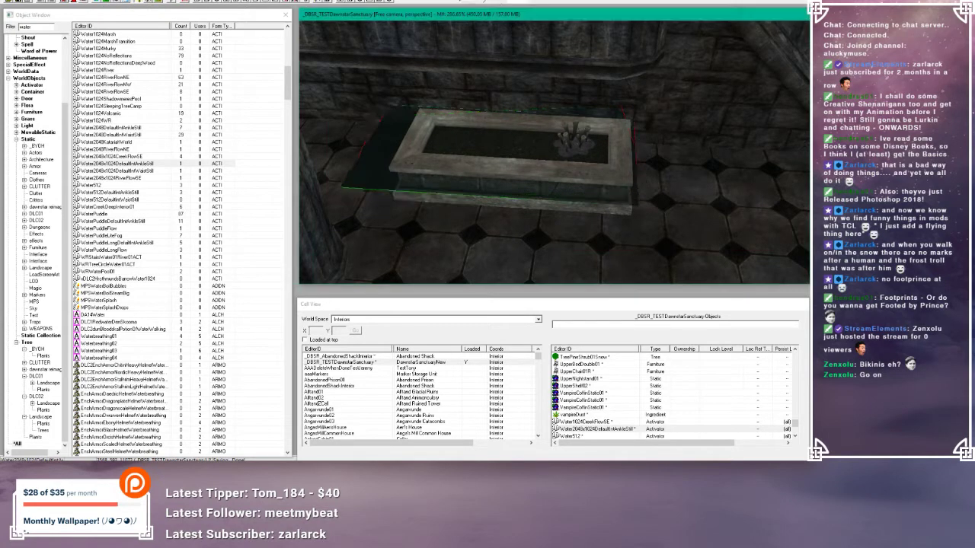
scroll(541, 189, "up", 3)
scroll(515, 248, "up", 2)
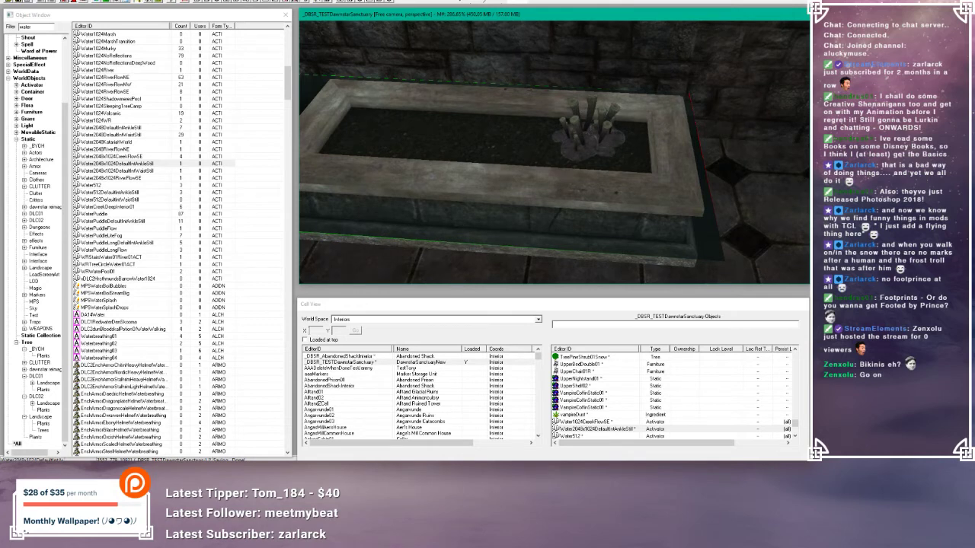
- Rearrange the Object, Render and Cell View windows so the main menu and toolbars are uncovered
key("alt+Tab")
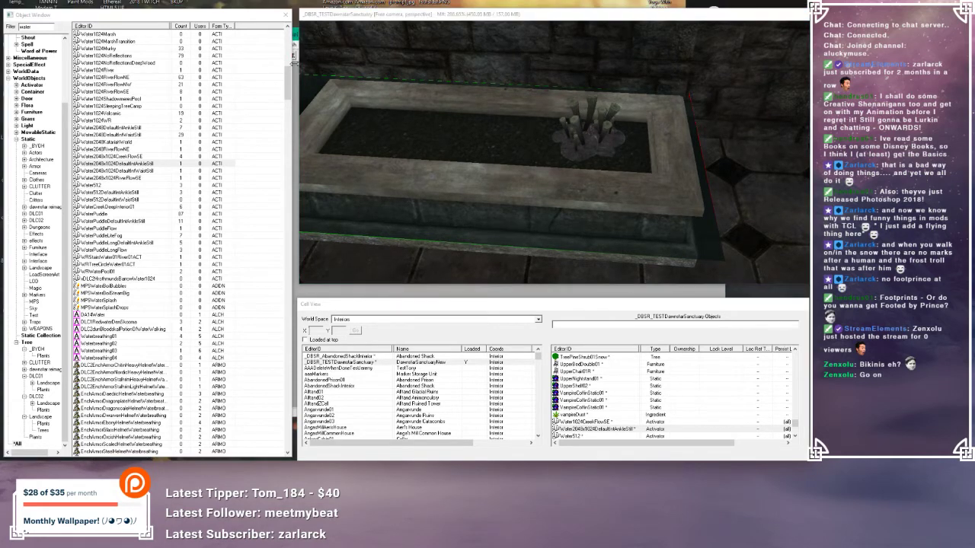
left_click(296, 82)
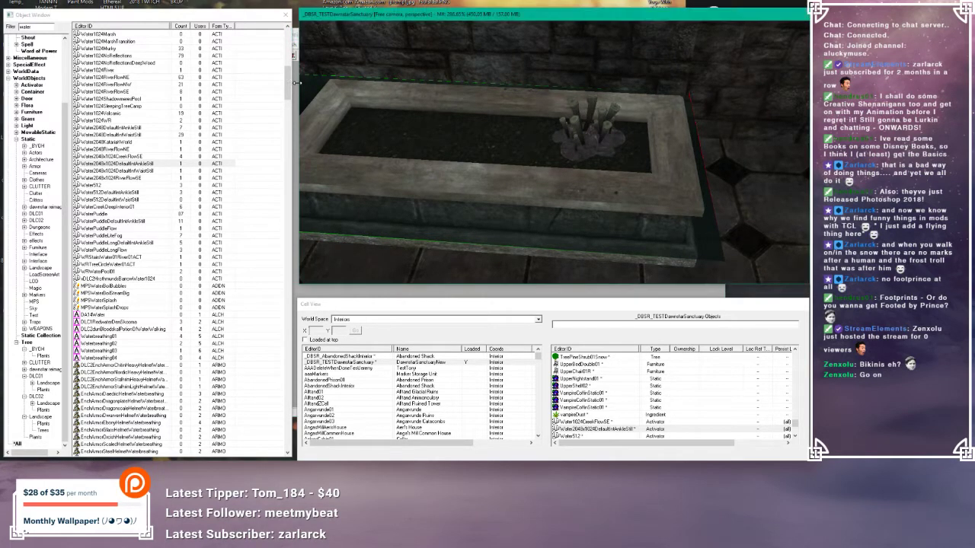
left_click_drag(297, 82, 304, 84)
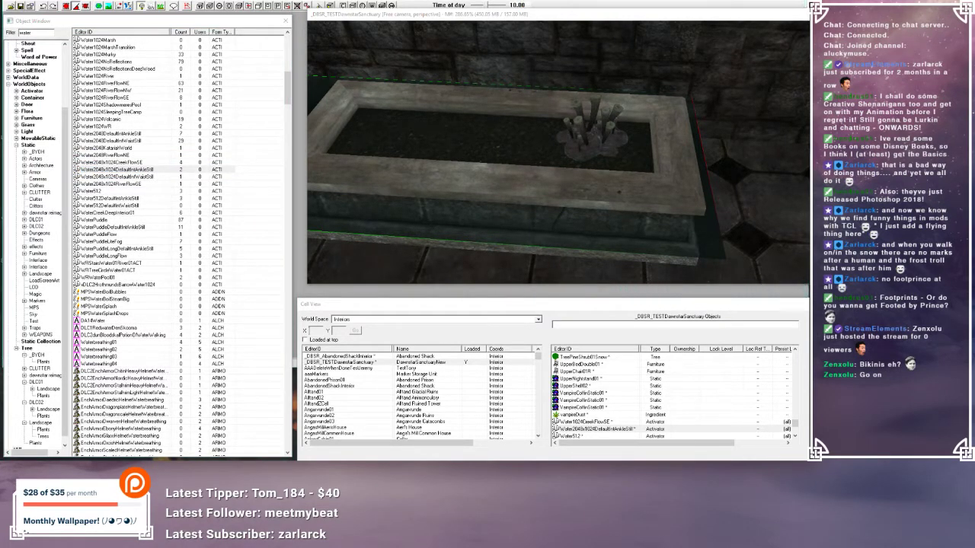
left_click_drag(656, 15, 656, 31)
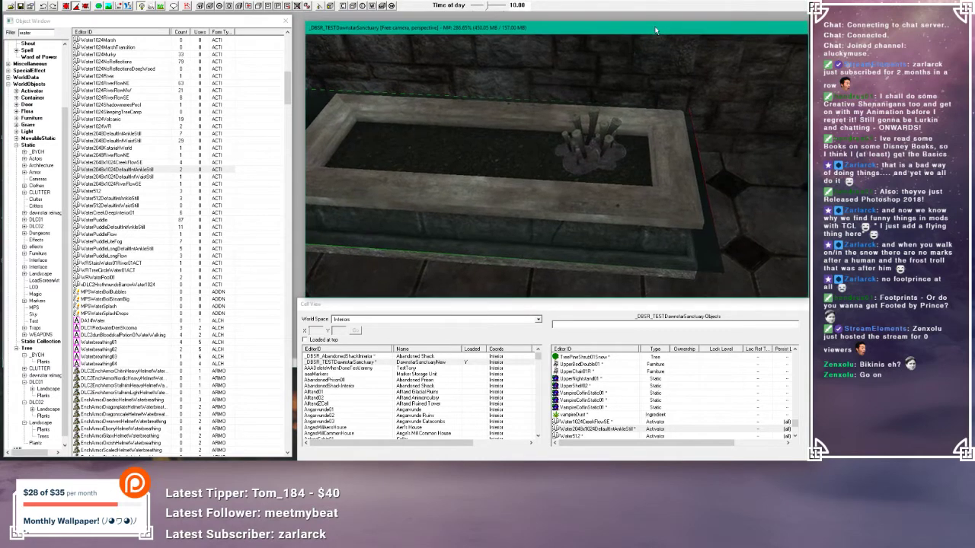
left_click_drag(190, 24, 193, 29)
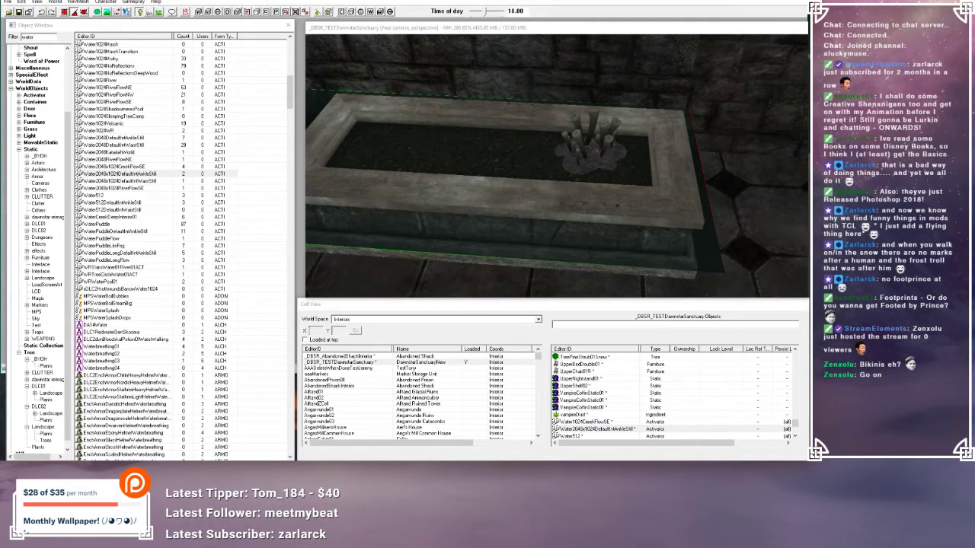
right_click(153, 0)
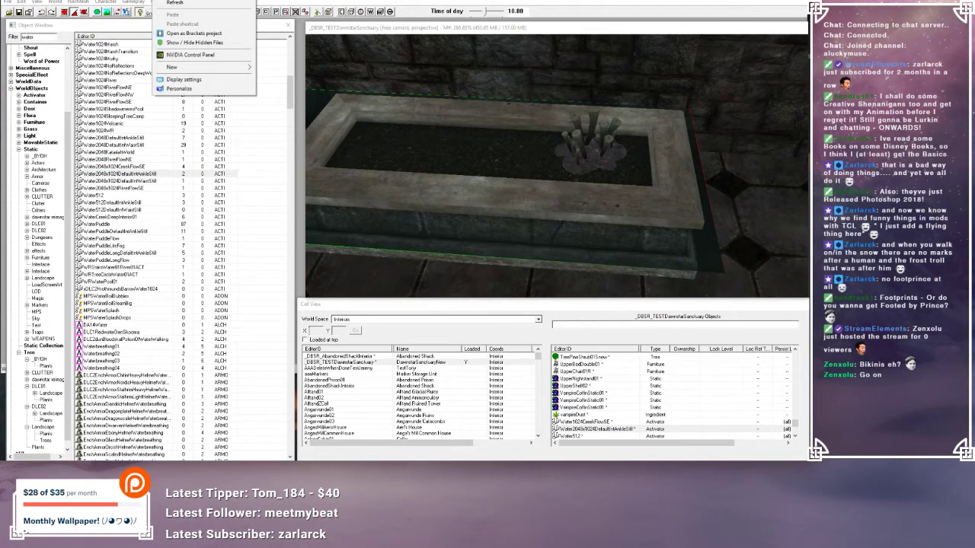
left_click(113, 46)
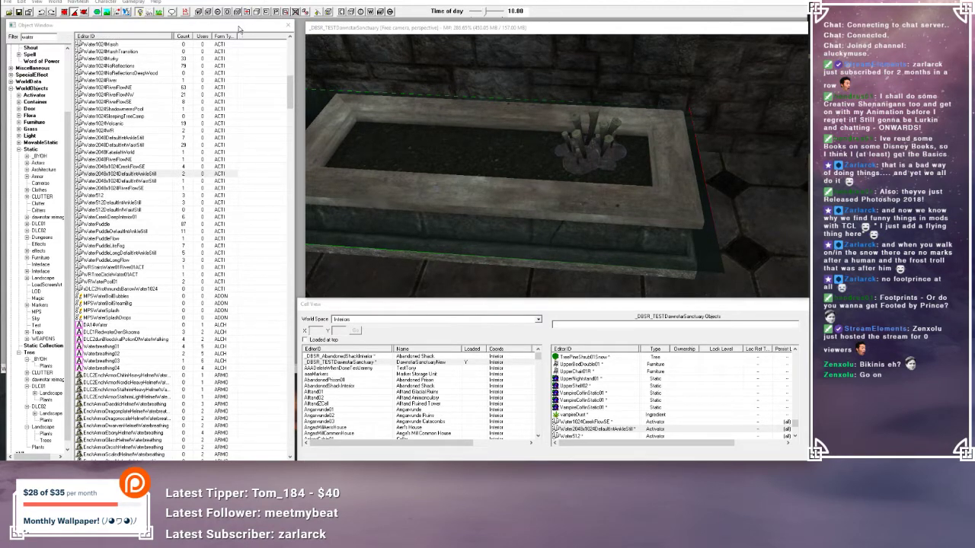
left_click_drag(240, 22, 241, 29)
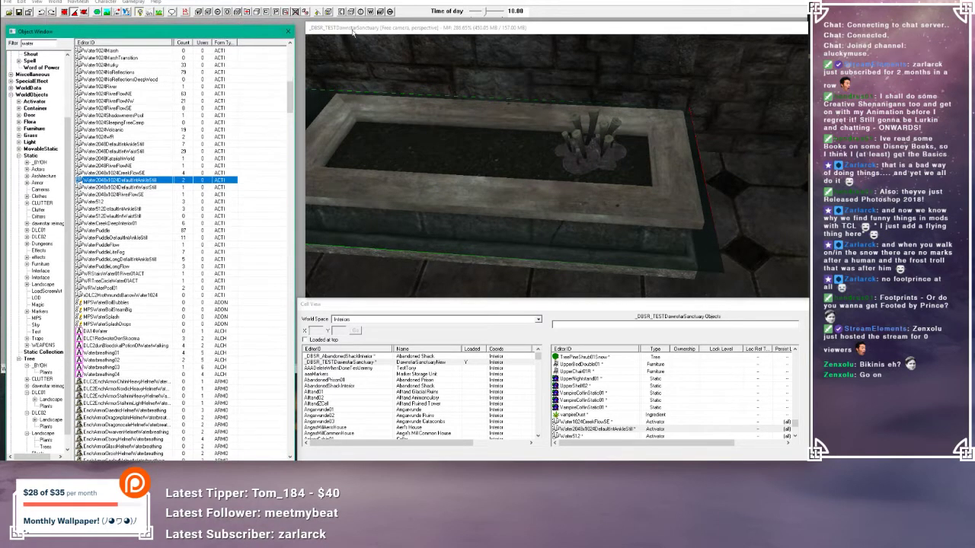
left_click(442, 305)
mouse_move(440, 298)
left_mouse_down()
mouse_move(438, 320)
mouse_move(443, 299)
mouse_move(443, 314)
left_mouse_up()
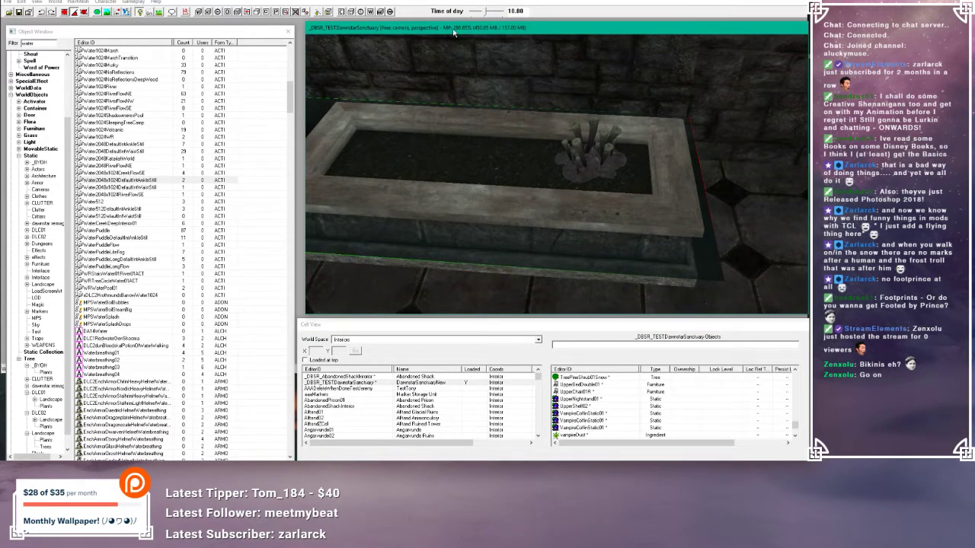
left_click_drag(454, 30, 442, 29)
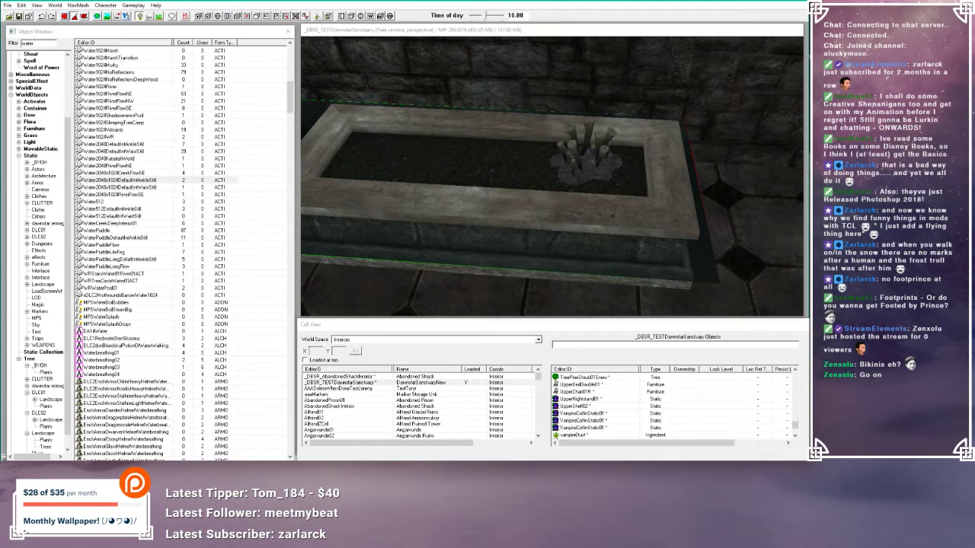
left_click(5, 455)
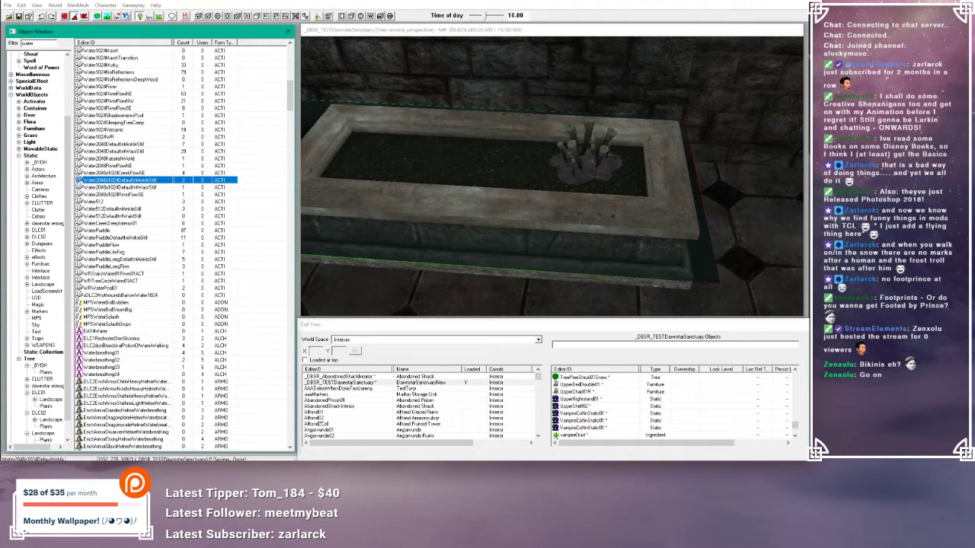
- Raise the water plane from the planter's base to just below its stone rim
left_click_drag(353, 347, 491, 174)
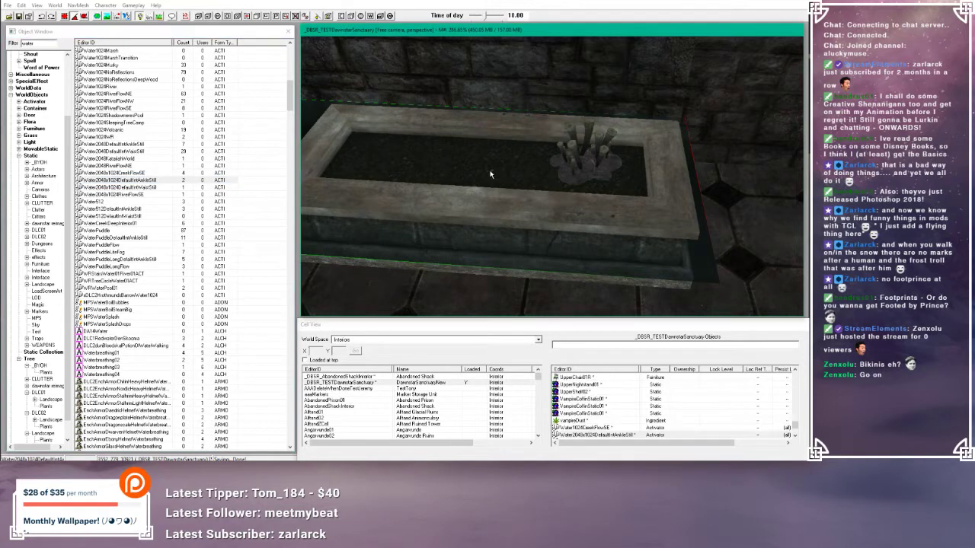
mouse_move(516, 250)
left_mouse_down()
mouse_move(518, 215)
mouse_move(515, 250)
left_mouse_up()
mouse_move(515, 249)
middle_mouse_down("shift")
mouse_move(494, 226)
mouse_move(513, 239)
middle_mouse_up("shift")
left_click_drag(513, 234, 513, 250)
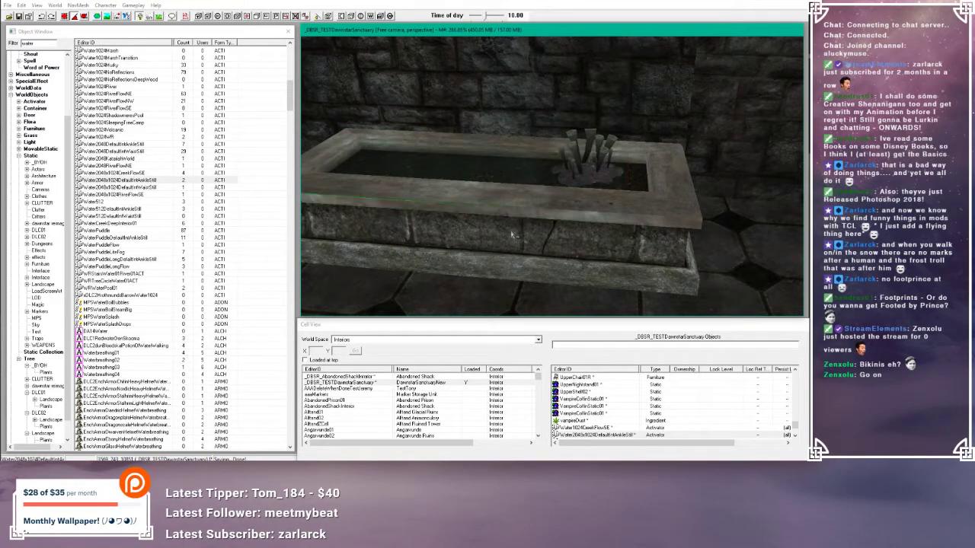
- Shift the water plane sideways so its edges stay hidden within the planter's long stone sides
middle_click_drag(513, 235, 457, 226, "shift")
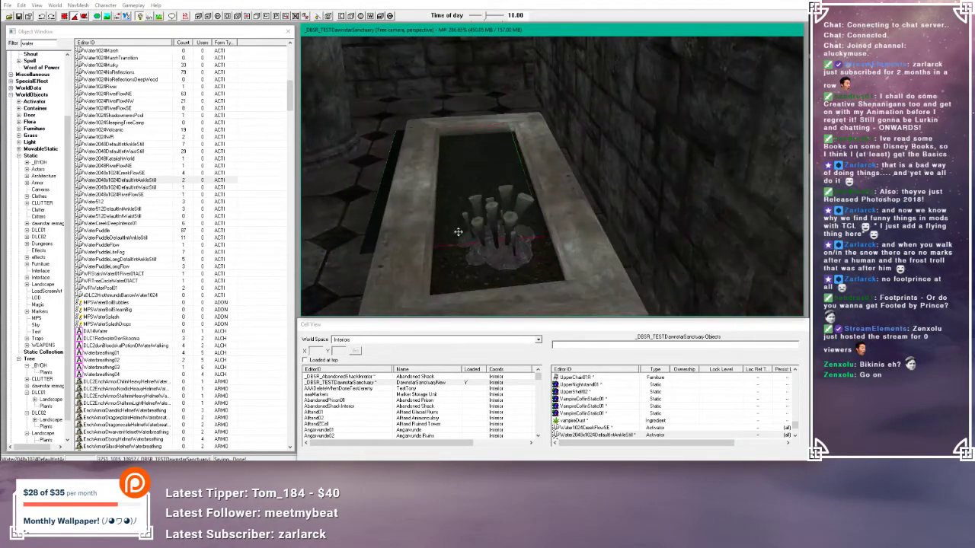
left_click(375, 208)
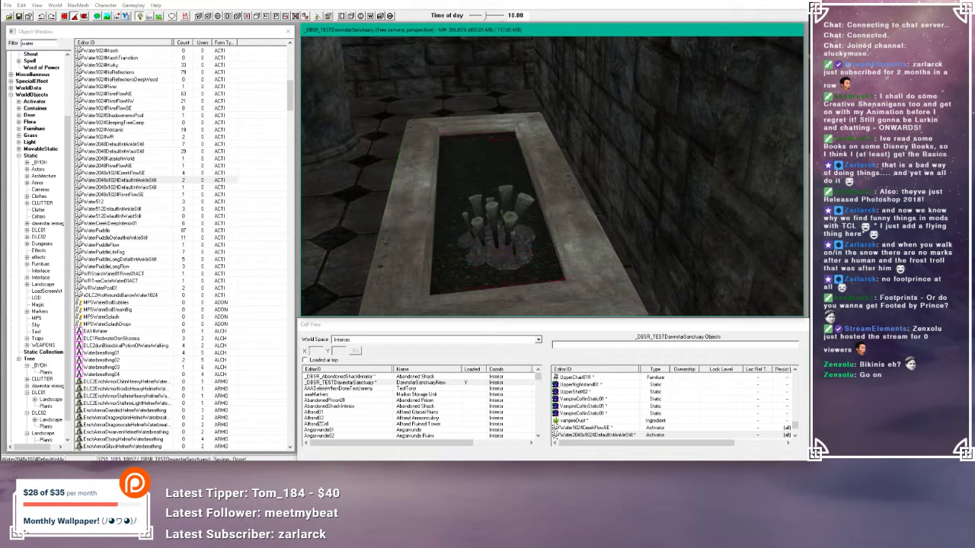
left_click(376, 242)
left_click_drag(440, 204, 415, 204)
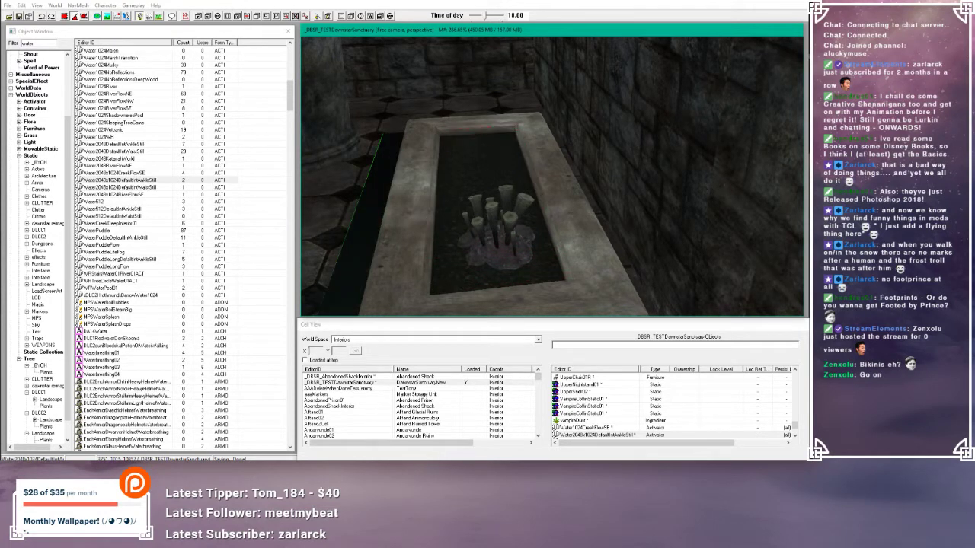
middle_click_drag(439, 200, 501, 215, "shift")
mouse_move(506, 204)
left_mouse_down()
mouse_move(473, 203)
mouse_move(473, 181)
mouse_move(474, 190)
left_mouse_up()
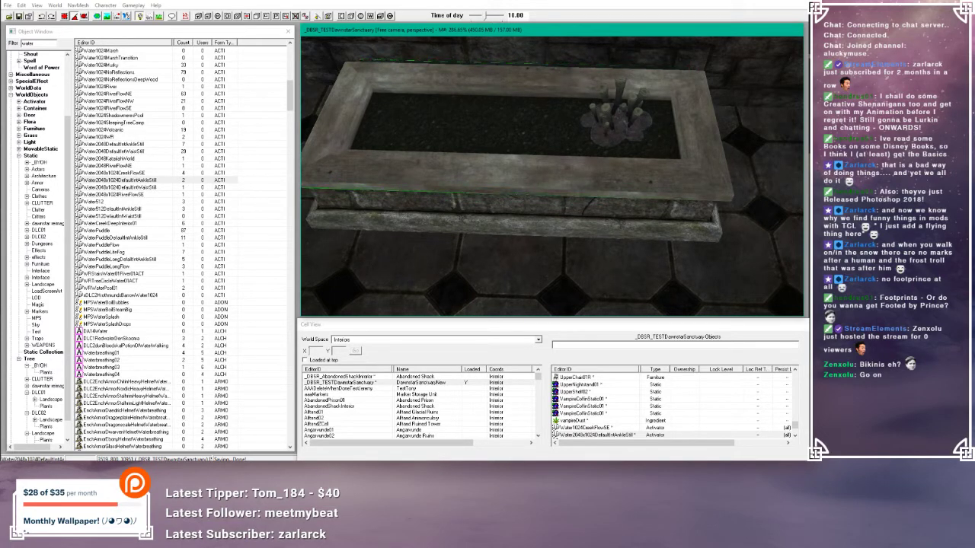
middle_click_drag(474, 189, 407, 166, "shift")
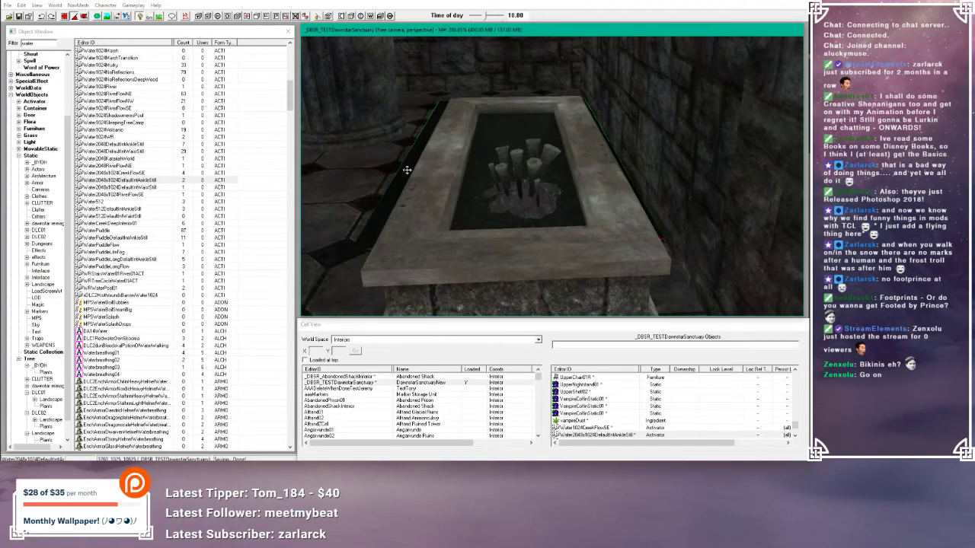
left_click(407, 174)
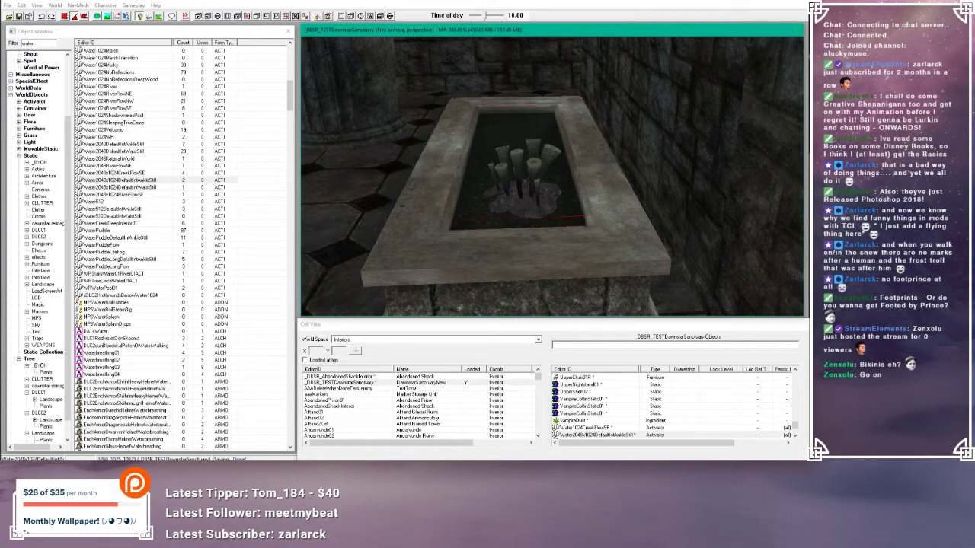
middle_click_drag(407, 174, 462, 182, "shift")
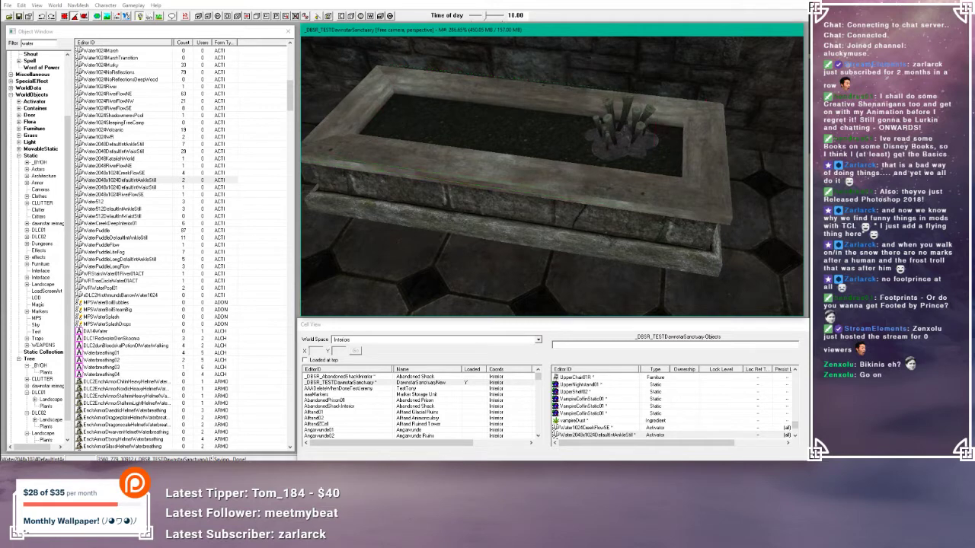
- Nudge the water plane across the lichen planter and fine-tune its height so it sits inside the stone rim
middle_click_drag(477, 125, 421, 114, "shift")
left_click(498, 160)
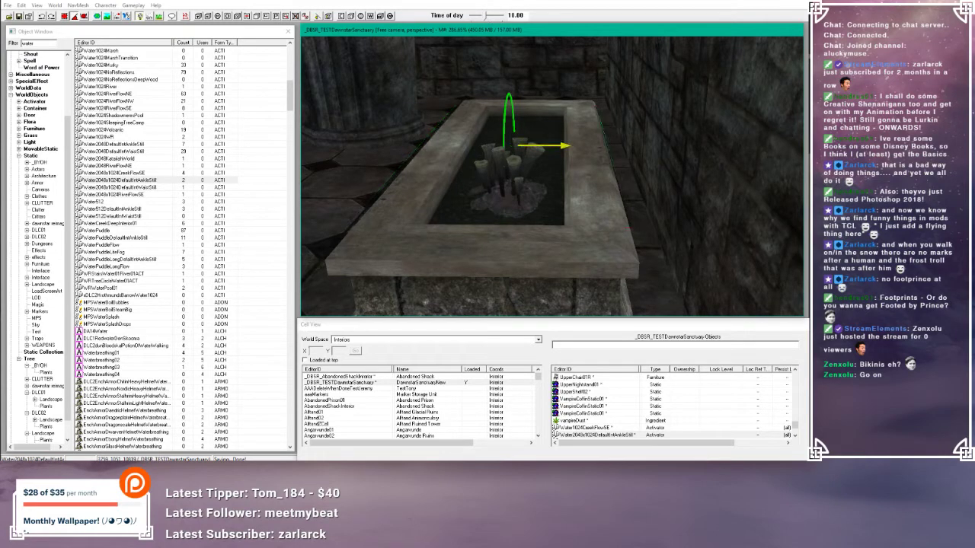
mouse_move(564, 145)
middle_mouse_down("shift")
mouse_move(588, 146)
mouse_move(550, 137)
middle_mouse_up("shift")
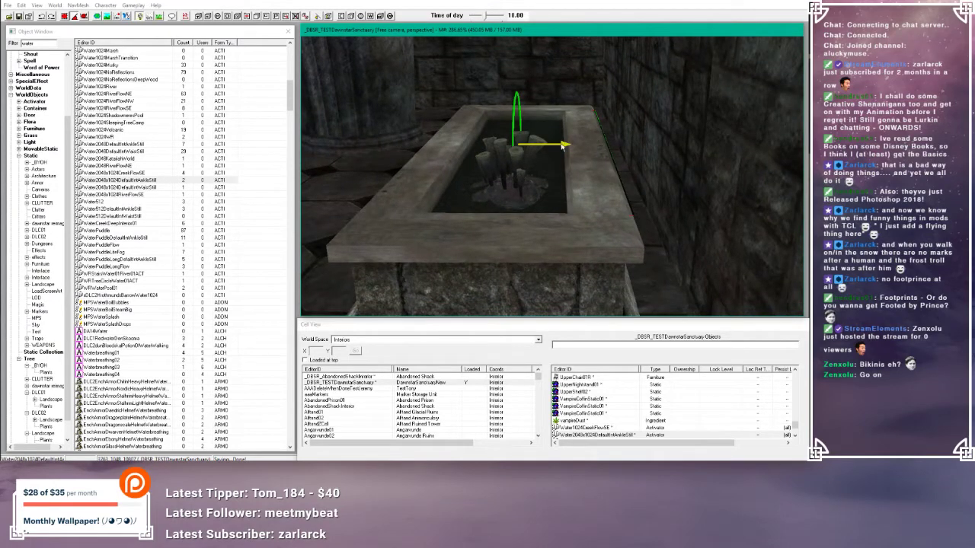
left_click(558, 136)
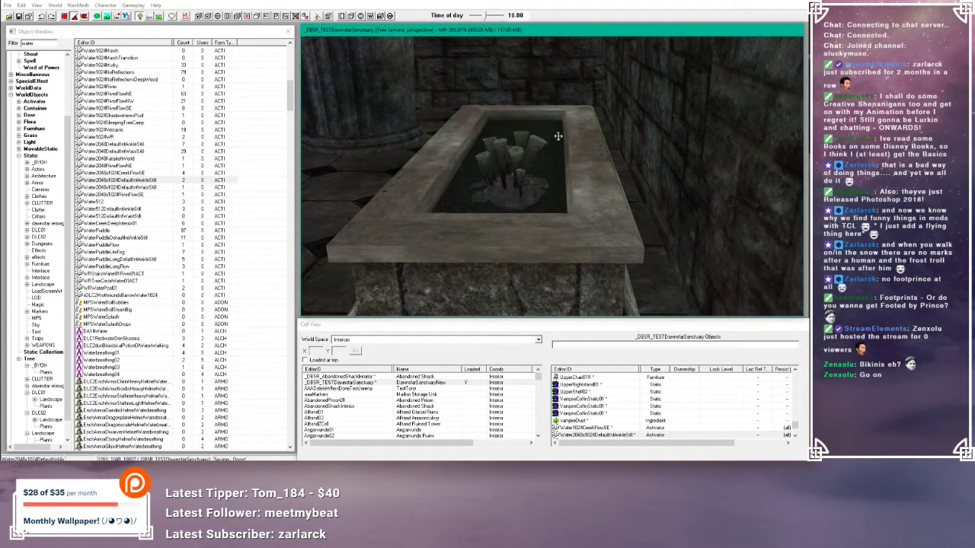
middle_click_drag(558, 137, 556, 131, "shift")
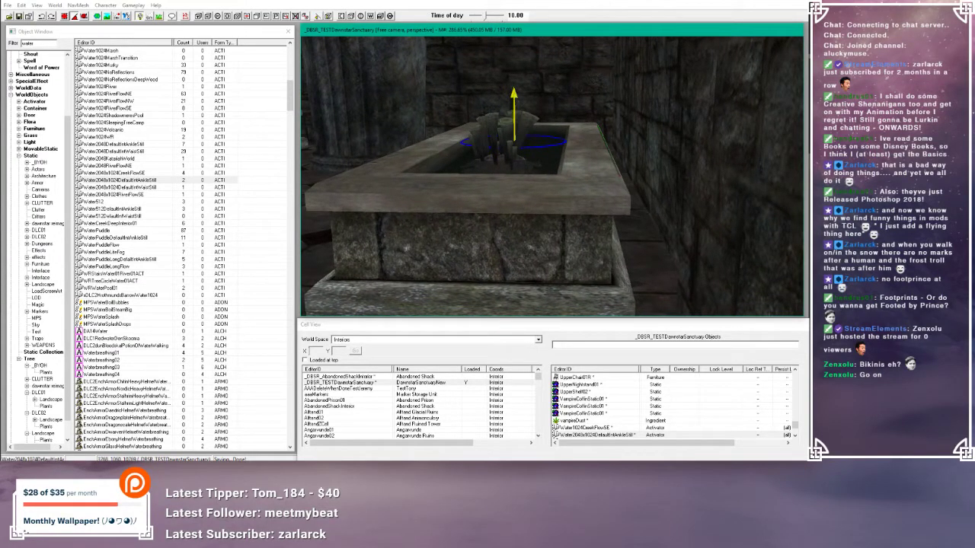
middle_click_drag(514, 89, 491, 124, "shift")
scroll(541, 91, "up", 6)
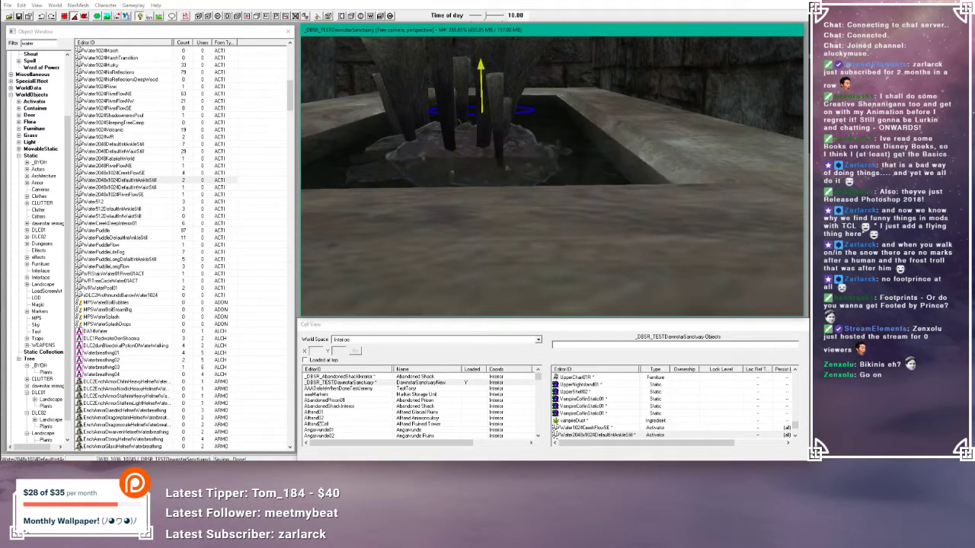
middle_click_drag(488, 90, 552, 106, "shift")
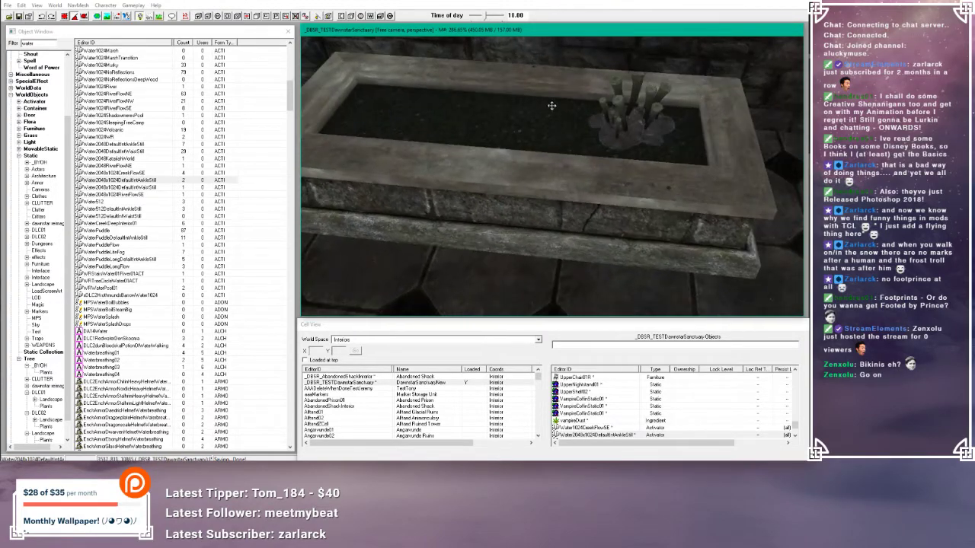
- Move the giant lichen slightly closer to the near short end of its planter
left_click(623, 107)
middle_click_drag(616, 95, 623, 134, "shift")
scroll(613, 95, "up", 4)
scroll(581, 96, "down", 4)
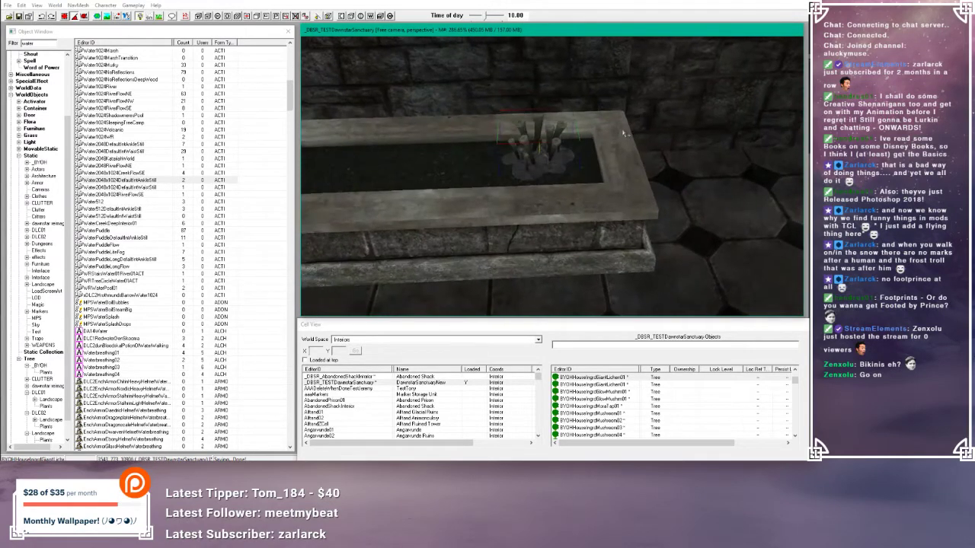
left_click_drag(543, 145, 559, 148)
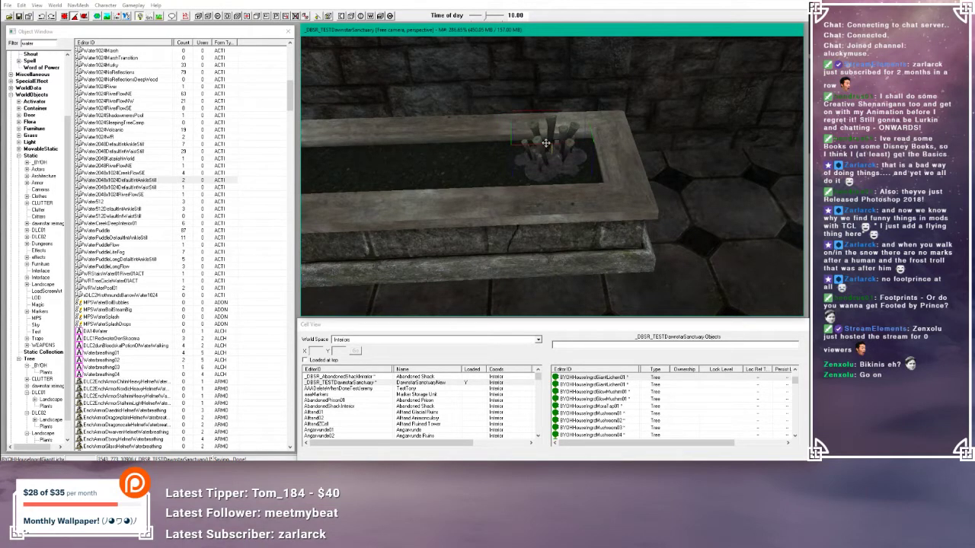
- Duplicate the giant lichen and place the copy next to the original inside the planter
left_click_drag(548, 141, 457, 124)
middle_click_drag(459, 126, 483, 128)
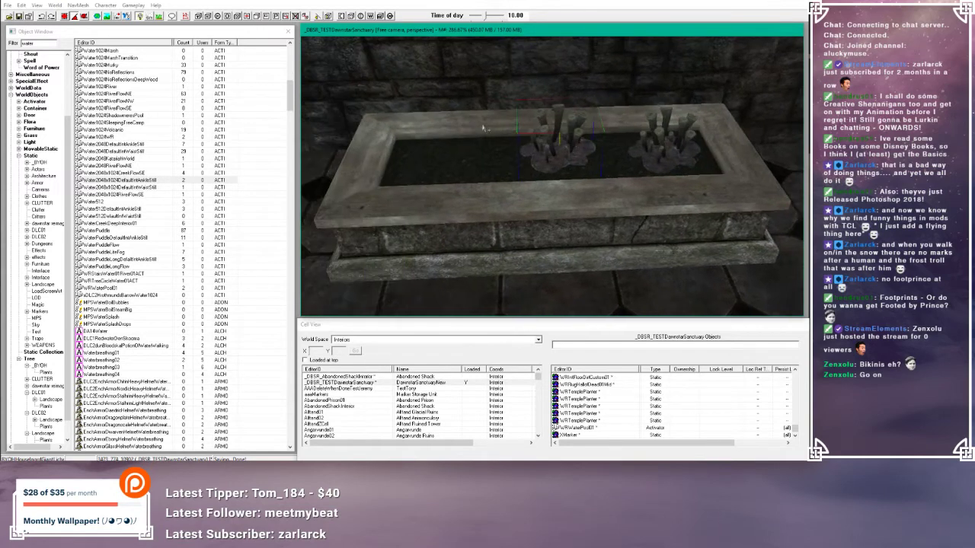
left_click_drag(555, 137, 601, 140)
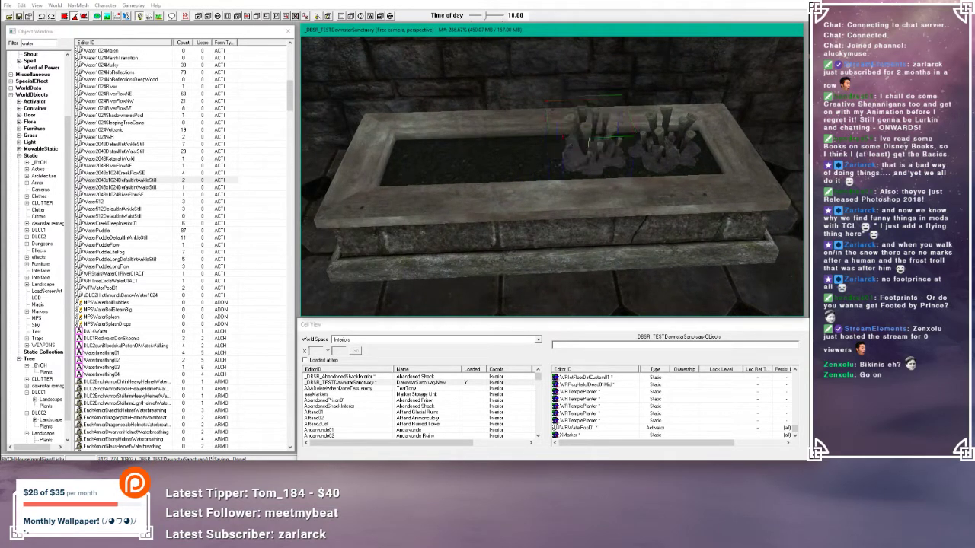
scroll(602, 139, "up", 2)
middle_click_drag(685, 134, 624, 135)
scroll(624, 136, "up", 4)
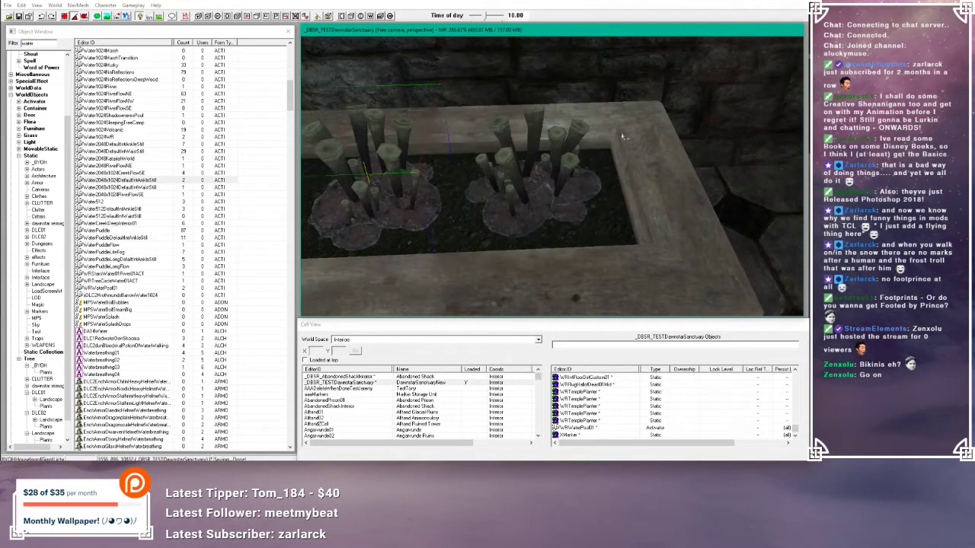
- Rotate the giant lichen copy and nudge it into place beside the original so the two clusters look different
left_click_drag(391, 146, 422, 134)
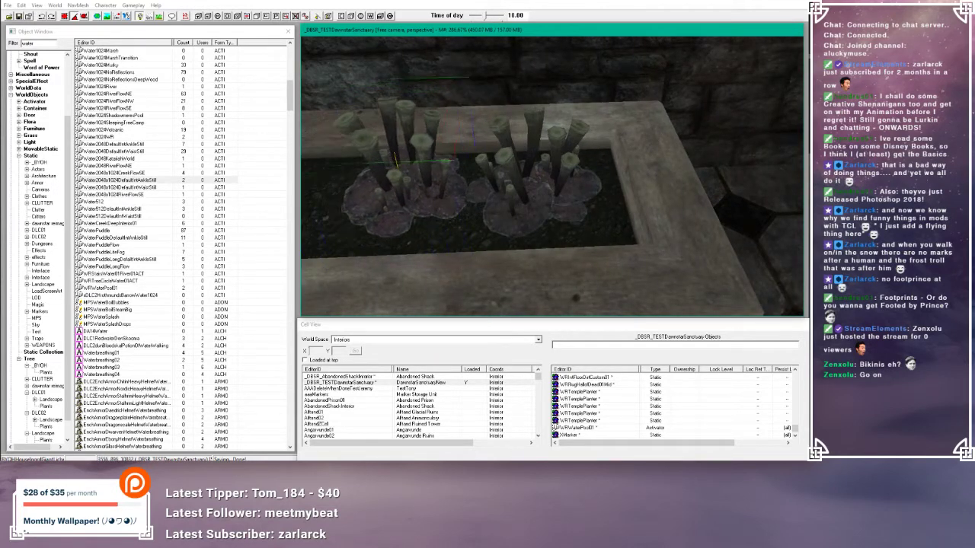
left_click(426, 143)
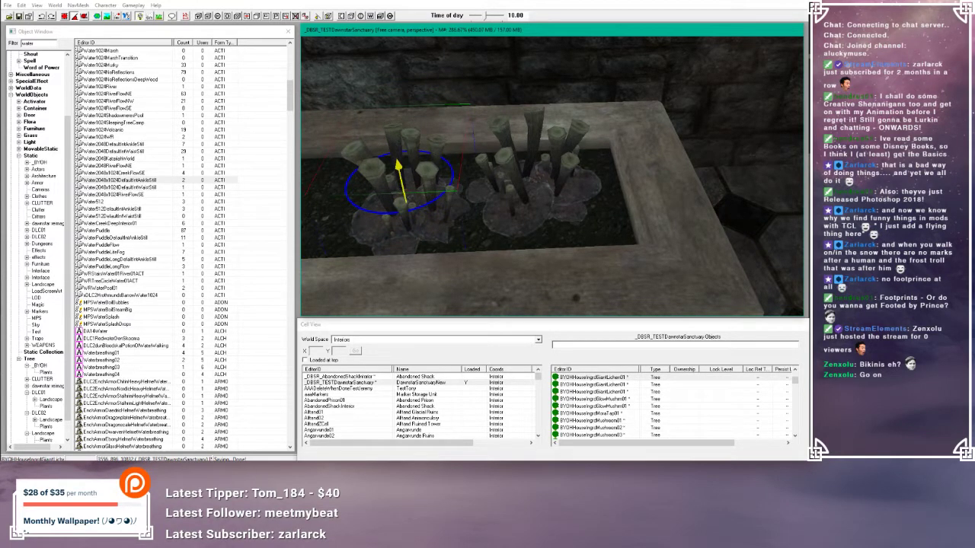
middle_click_drag(427, 200, 429, 180)
mouse_move(434, 190)
left_mouse_down()
mouse_move(427, 196)
mouse_move(445, 176)
mouse_move(437, 184)
left_mouse_up()
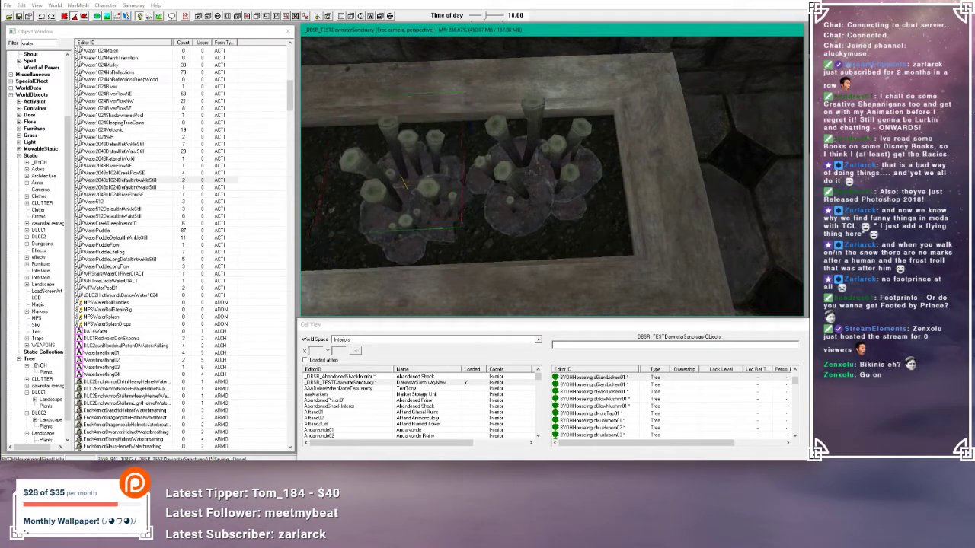
- Examine the filled lichen planter and the neighbouring raised flower planters from several angles
left_click(626, 204)
scroll(635, 190, "down", 3)
middle_click_drag(635, 189, 468, 187, "shift")
scroll(589, 159, "up", 3)
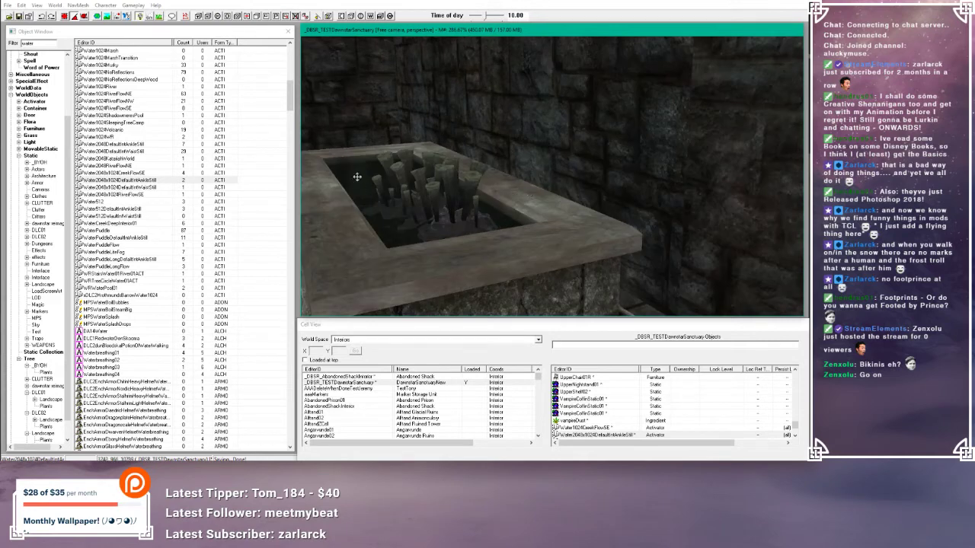
scroll(351, 172, "down", 5)
mouse_move(351, 172)
middle_mouse_down("shift")
mouse_move(522, 117)
mouse_move(523, 143)
mouse_move(526, 112)
mouse_move(584, 231)
middle_mouse_up("shift")
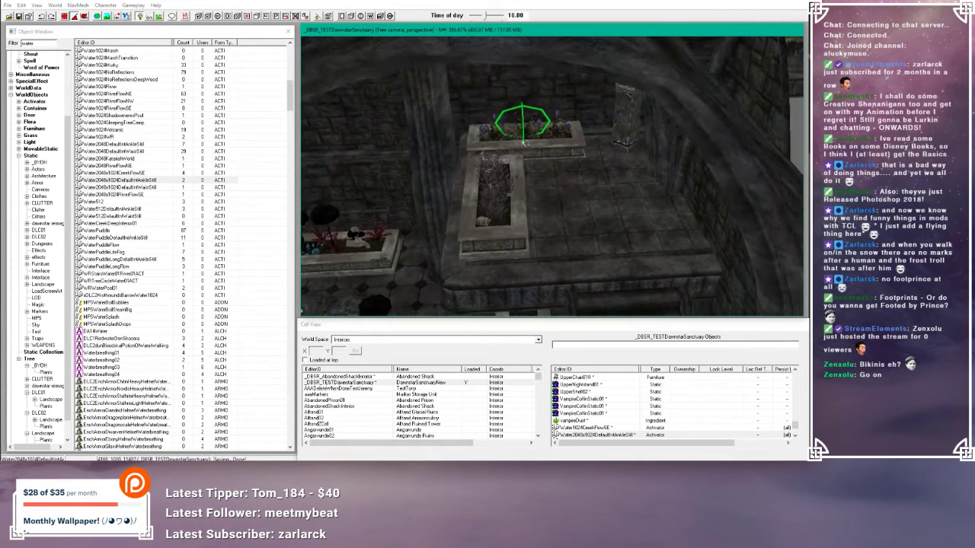
scroll(525, 112, "up", 3)
left_click(582, 228)
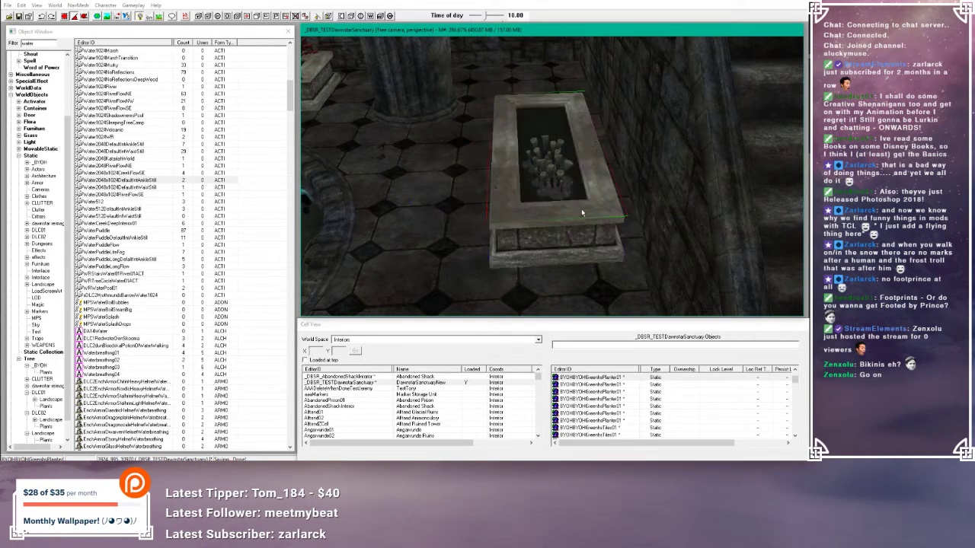
middle_click_drag(582, 213, 591, 191, "shift")
left_click(434, 195)
scroll(451, 178, "down", 5)
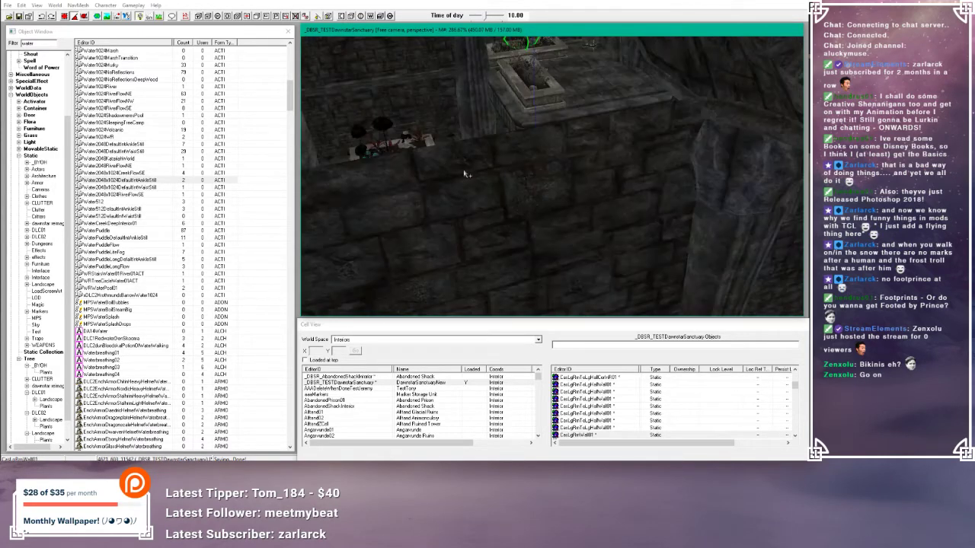
scroll(464, 174, "up", 4)
middle_click_drag(464, 175, 469, 182, "shift")
scroll(580, 99, "up", 5)
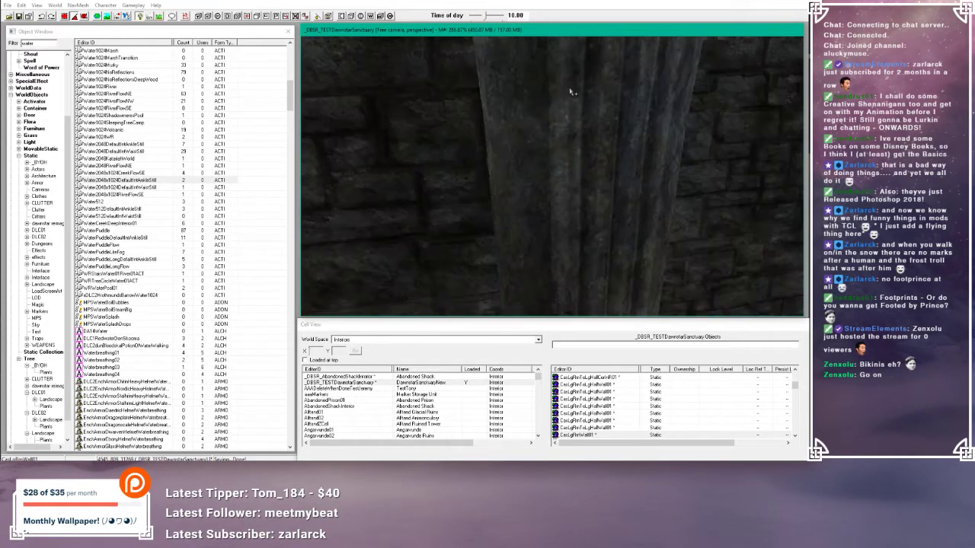
scroll(572, 93, "down", 5)
scroll(565, 101, "up", 6)
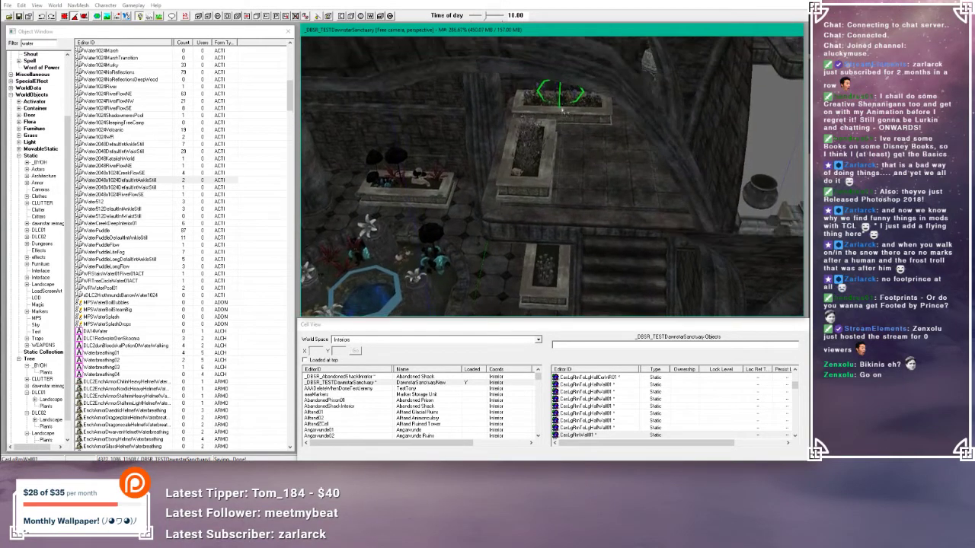
scroll(572, 102, "down", 4)
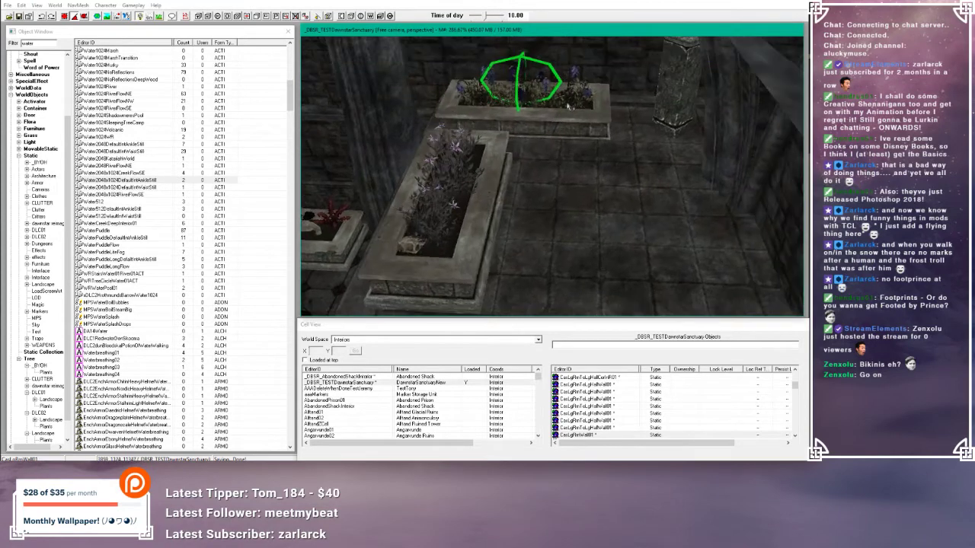
- Adjust the height and position of the CasLgRmWall01 piece beside the lichen planter
middle_click_drag(567, 107, 591, 85)
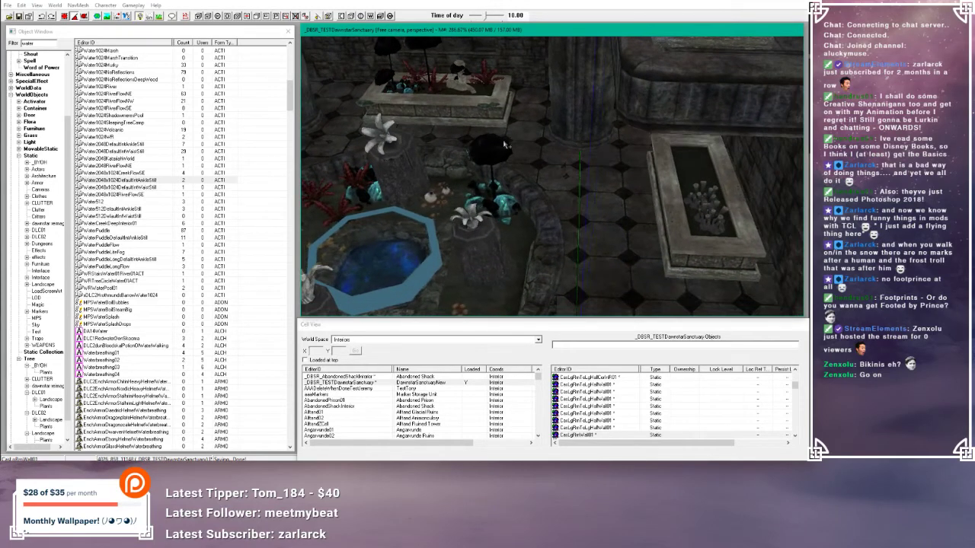
middle_click_drag(504, 145, 556, 126)
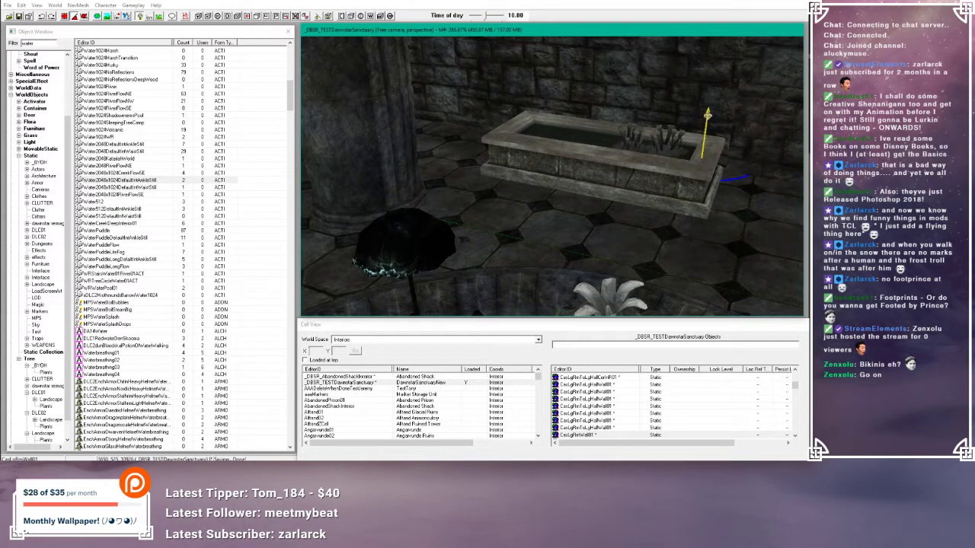
left_click_drag(707, 114, 716, 53)
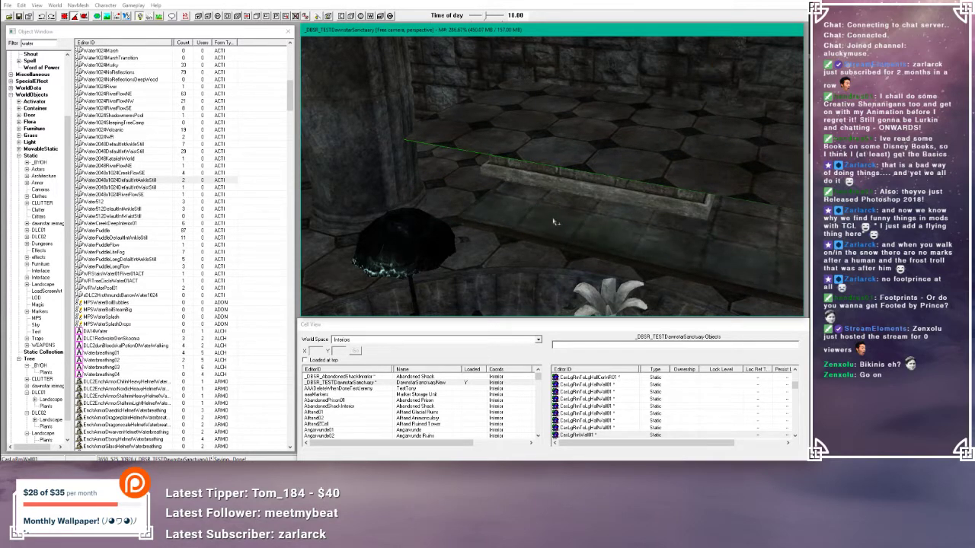
mouse_move(557, 214)
middle_mouse_down()
mouse_move(506, 200)
mouse_move(497, 208)
mouse_move(512, 217)
mouse_move(591, 203)
mouse_move(590, 218)
mouse_move(562, 204)
mouse_move(556, 233)
mouse_move(563, 231)
middle_mouse_up()
left_click(67, 22)
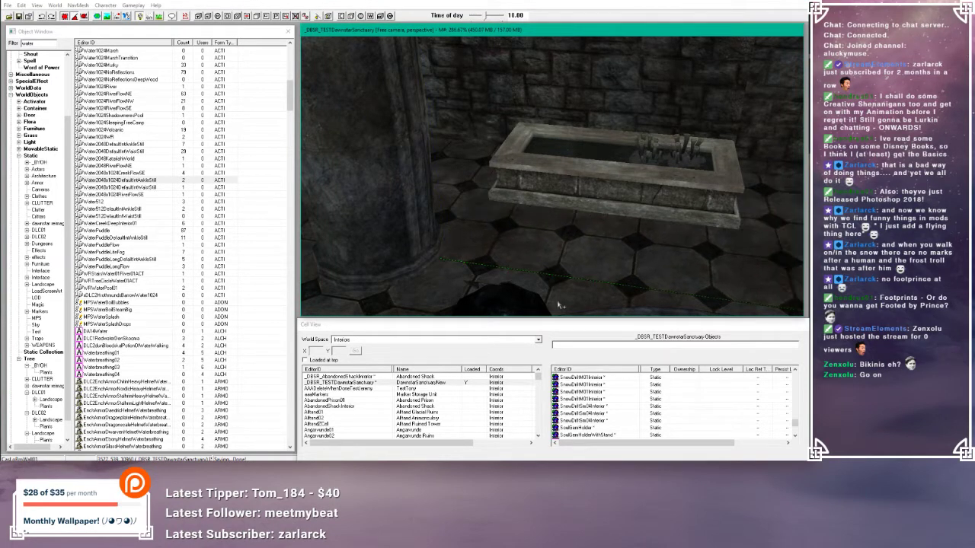
middle_click_drag(558, 305, 518, 158)
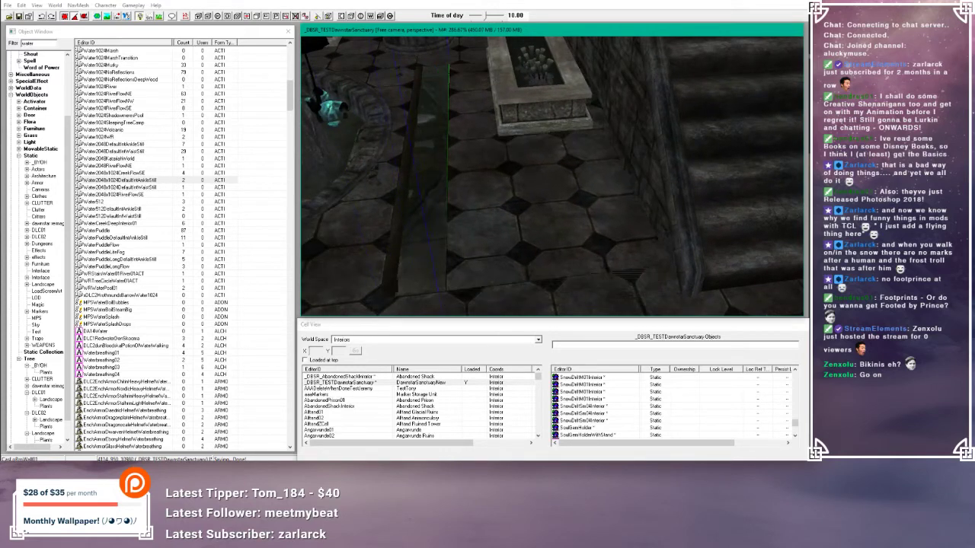
left_click_drag(533, 221, 481, 251)
middle_click_drag(460, 191, 527, 166)
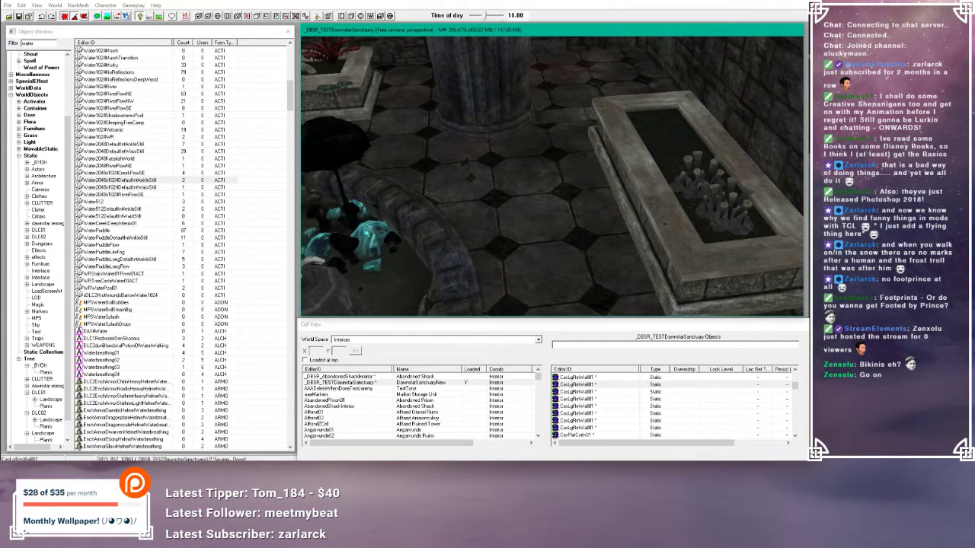
- Filter the object list for dirt and narrow it to the static Dungeons pieces
middle_click_drag(464, 162, 580, 172)
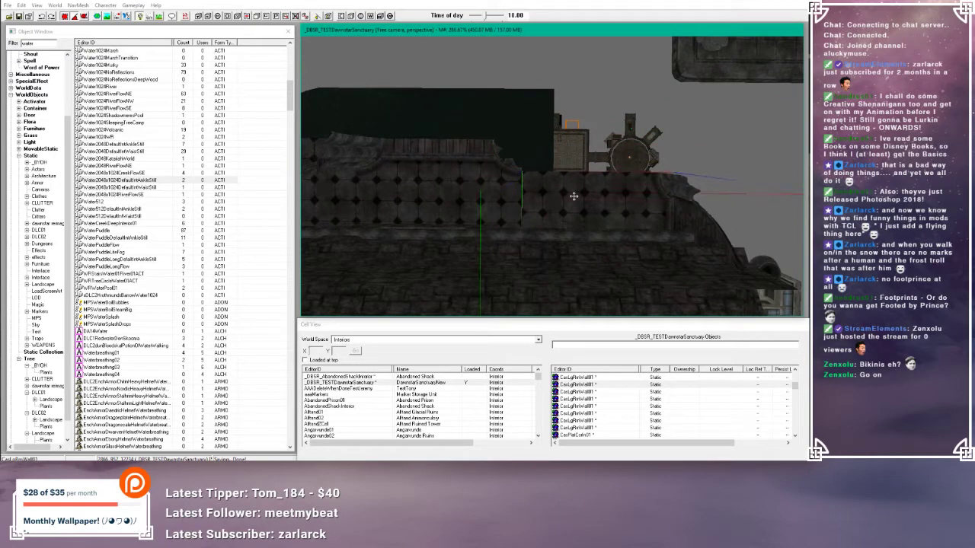
mouse_move(573, 197)
middle_mouse_down()
mouse_move(620, 185)
mouse_move(592, 157)
mouse_move(590, 113)
mouse_move(579, 114)
mouse_move(567, 139)
mouse_move(601, 124)
mouse_move(588, 118)
mouse_move(609, 116)
mouse_move(632, 47)
mouse_move(626, 58)
mouse_move(674, 111)
mouse_move(630, 113)
mouse_move(621, 95)
middle_mouse_up()
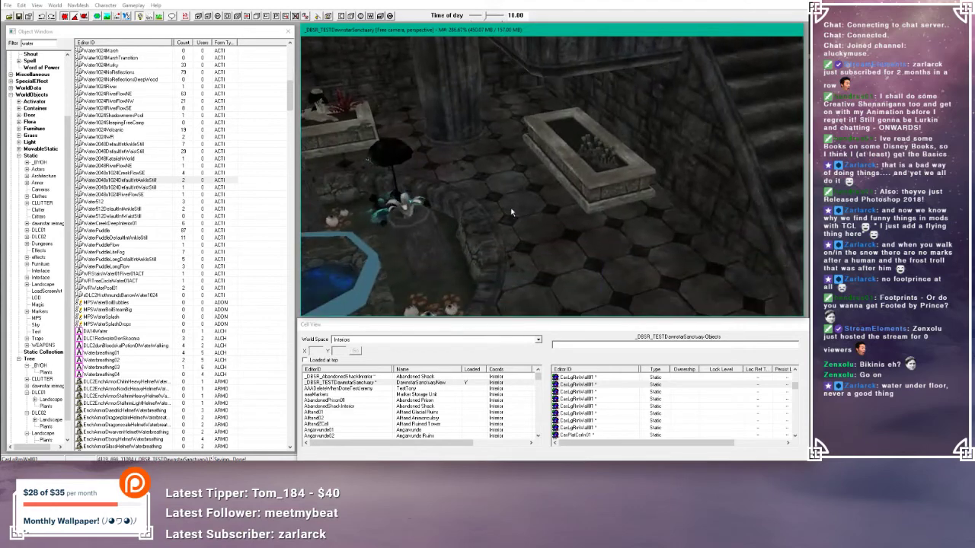
mouse_move(512, 213)
middle_mouse_down()
mouse_move(515, 198)
mouse_move(530, 205)
mouse_move(503, 210)
mouse_move(512, 196)
mouse_move(442, 206)
mouse_move(429, 256)
mouse_move(504, 177)
mouse_move(470, 188)
mouse_move(515, 193)
mouse_move(506, 193)
middle_mouse_up()
scroll(490, 184, "up", 3)
scroll(469, 188, "down", 4)
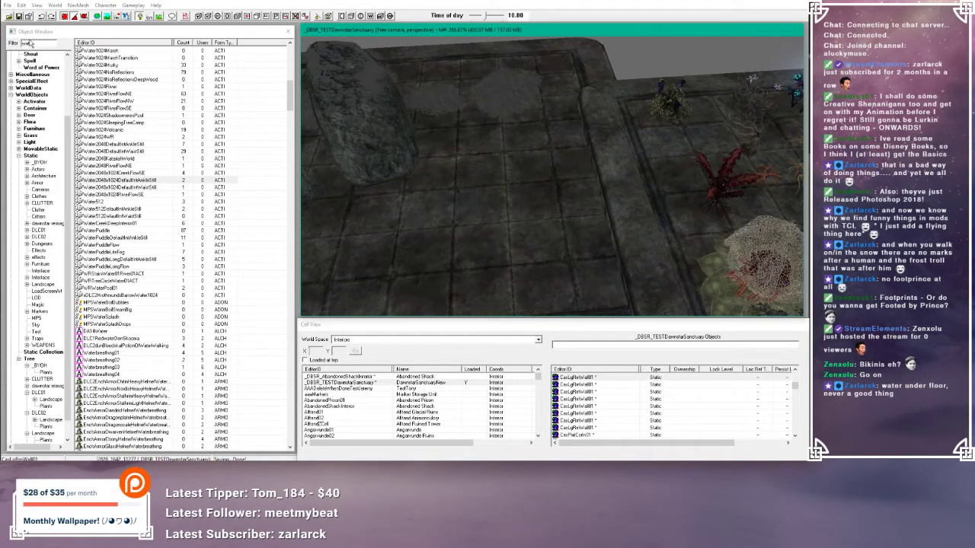
double_click(28, 44)
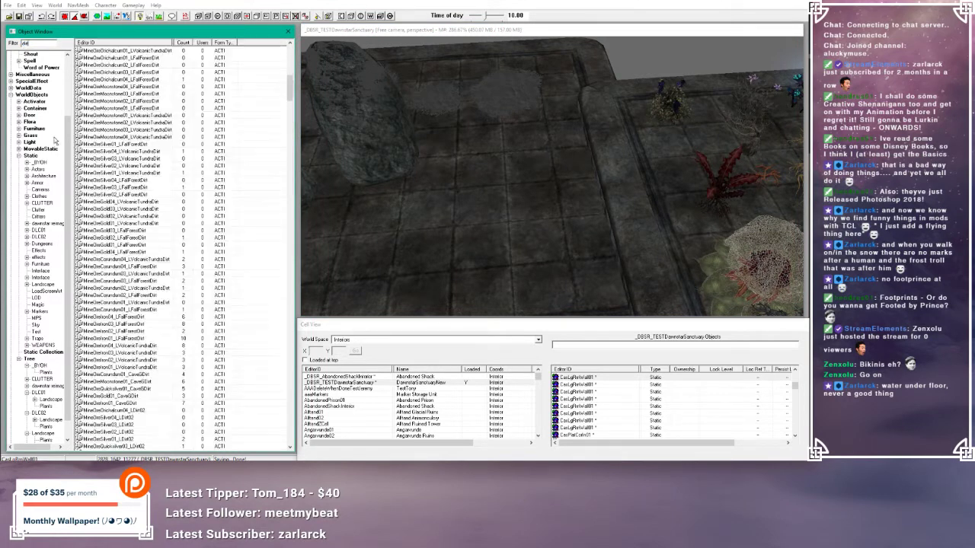
left_click(30, 156)
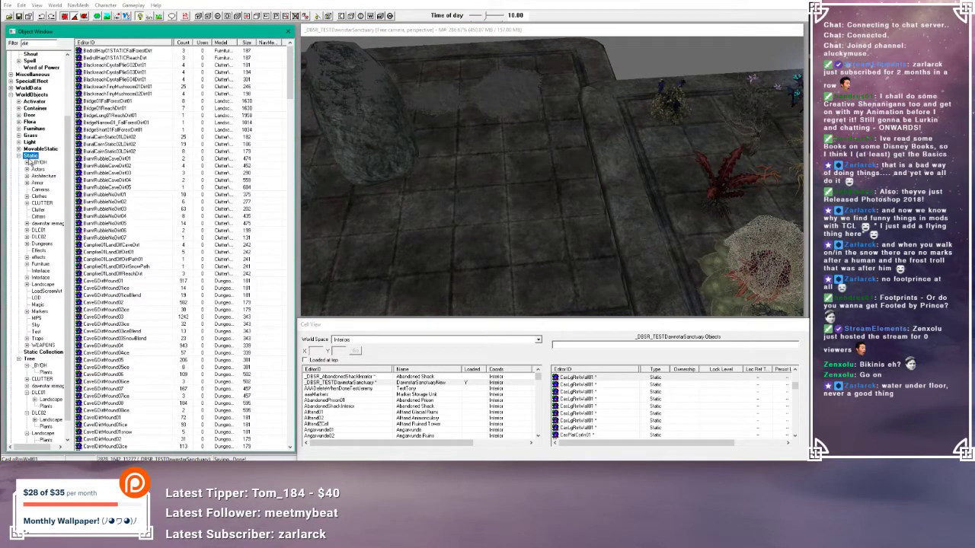
left_click(43, 244)
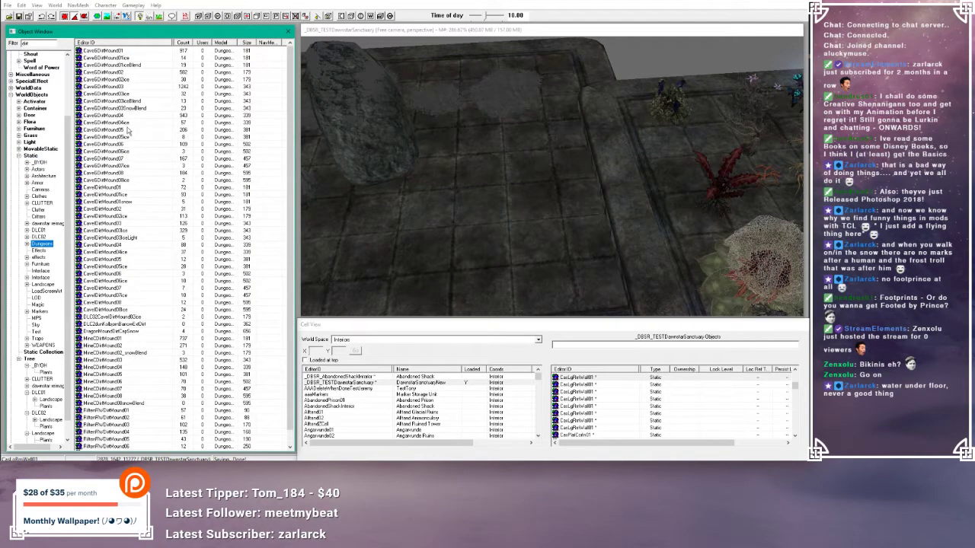
- Place a CaveGDirtMound01 on the tiled floor beside the tall standing rock
left_click(120, 50)
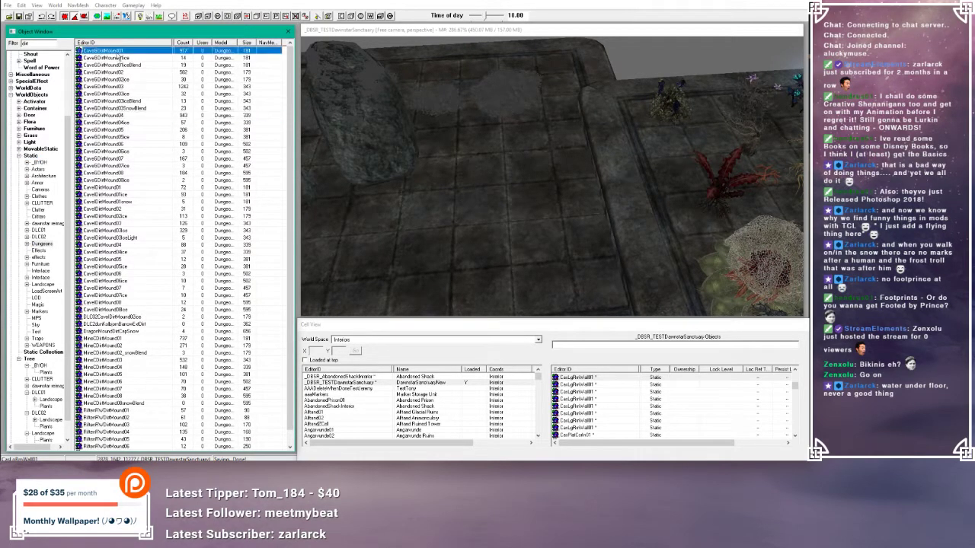
left_click_drag(406, 210, 404, 205)
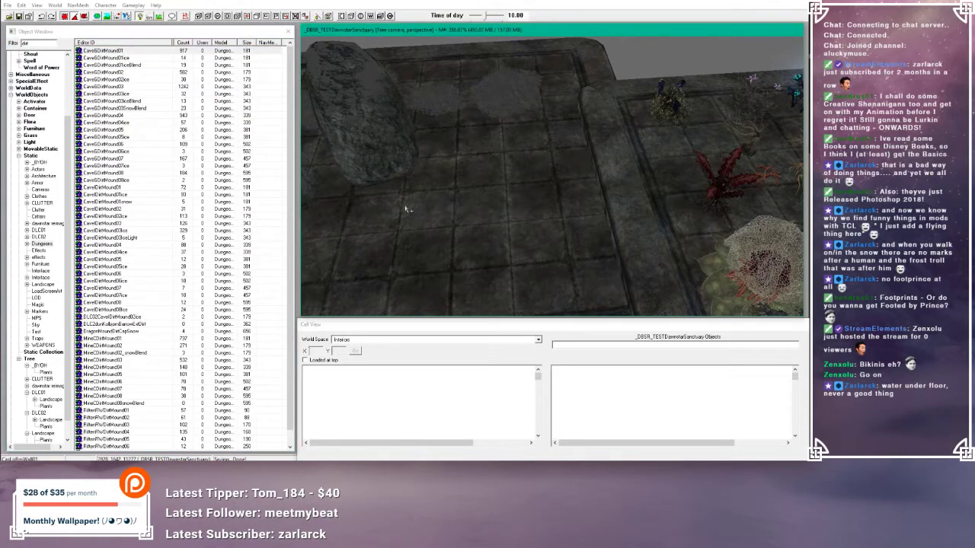
middle_click_drag(405, 205, 517, 219)
left_click_drag(517, 219, 518, 228)
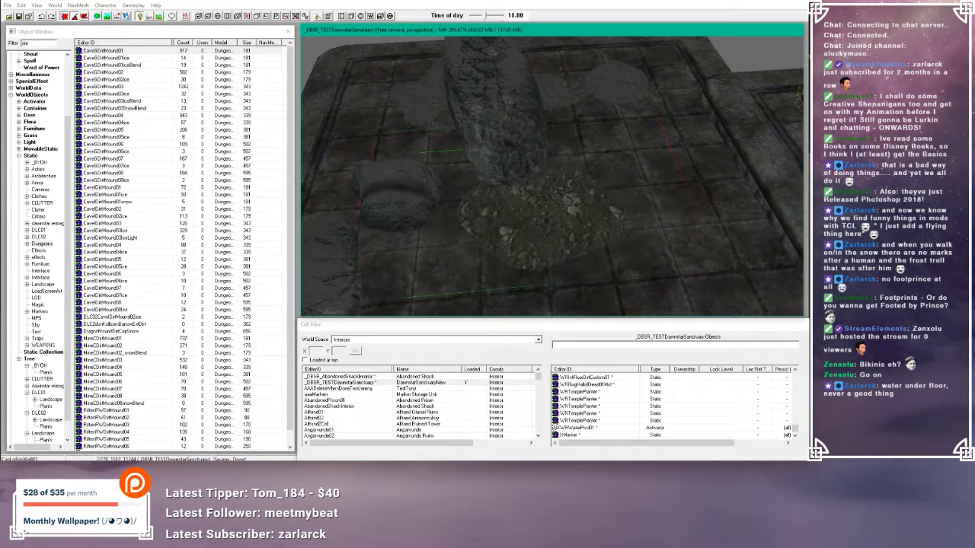
middle_click_drag(517, 228, 479, 217, "shift")
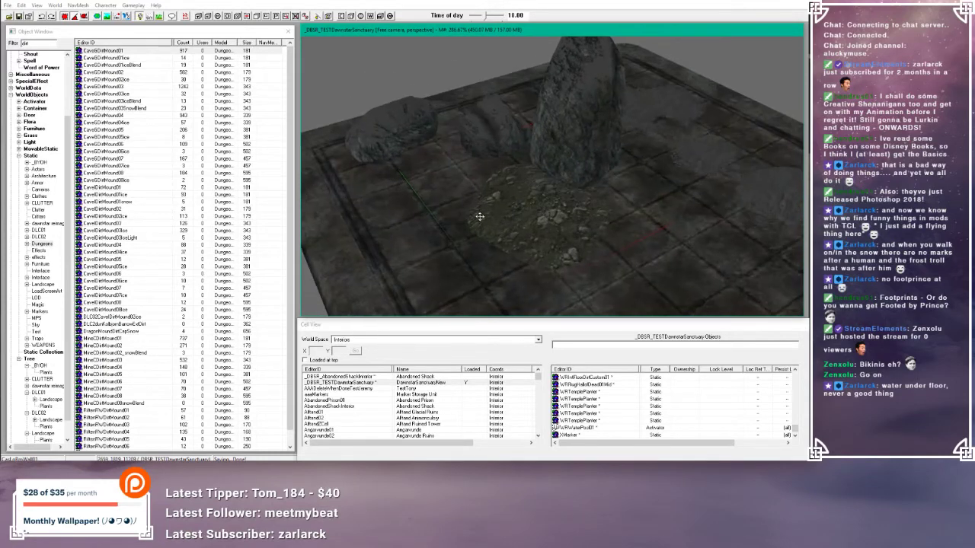
- Place a CaveIDirtMound01 on the tiled floor next to the first dirt mound for comparison
scroll(137, 130, "down", 1)
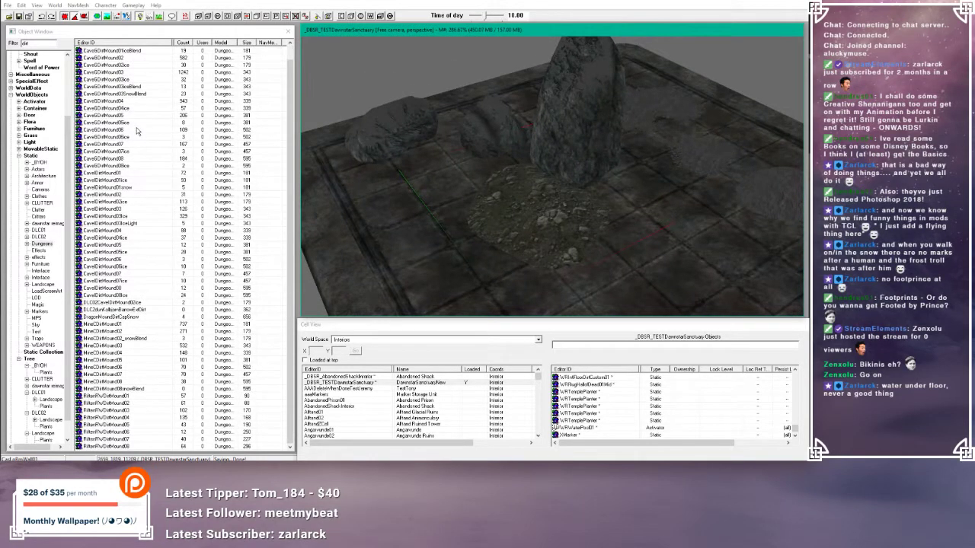
left_click(114, 173)
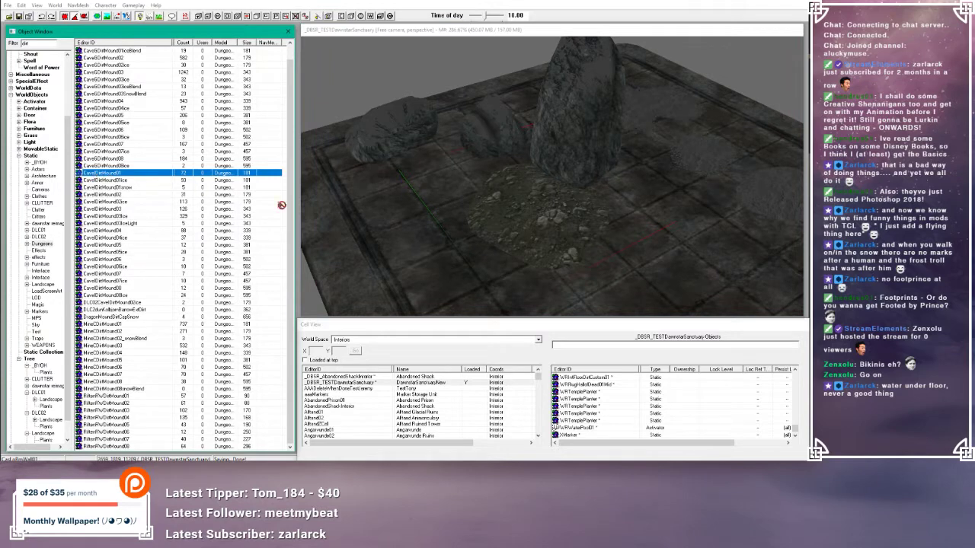
mouse_move(282, 205)
left_mouse_down()
mouse_move(418, 226)
mouse_move(286, 213)
left_mouse_up()
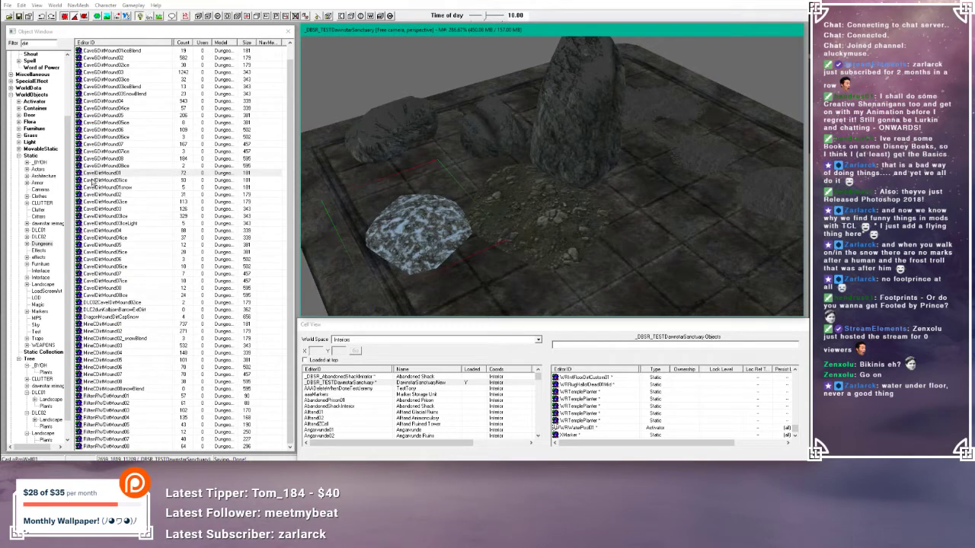
- Place a MineCDirtMound01 on the tiled floor in front of the other two mounds
scroll(123, 131, "up", 1)
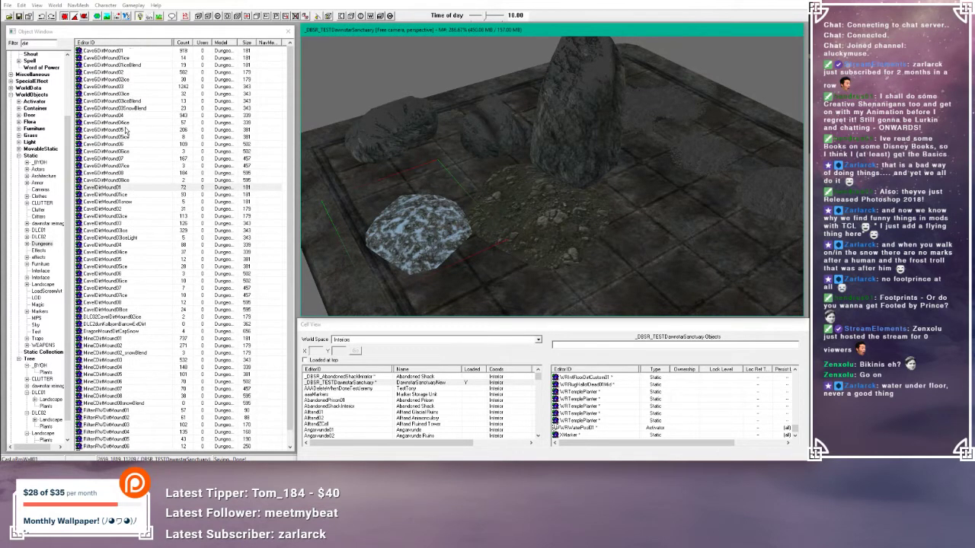
scroll(170, 251, "down", 1)
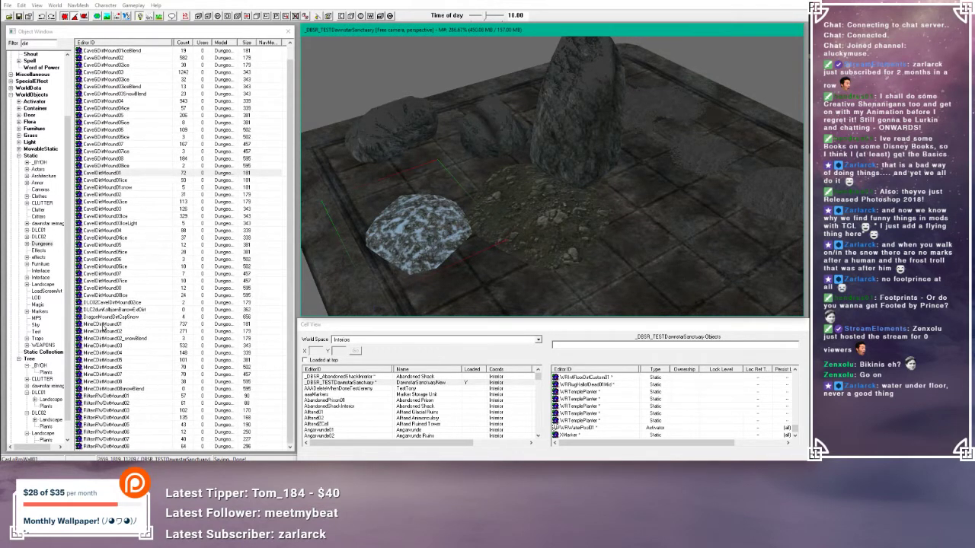
left_click(102, 325)
left_click_drag(407, 288, 466, 293)
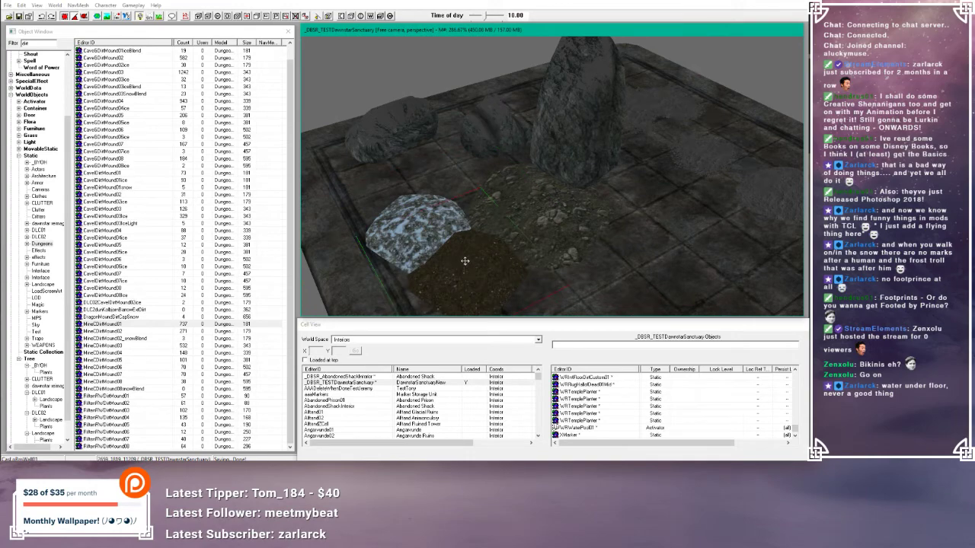
- Paste a copy of MineCDirtMound01 at the lichen planter and move it into the planter's empty end
middle_click_drag(399, 247, 587, 217)
scroll(587, 215, "up", 3)
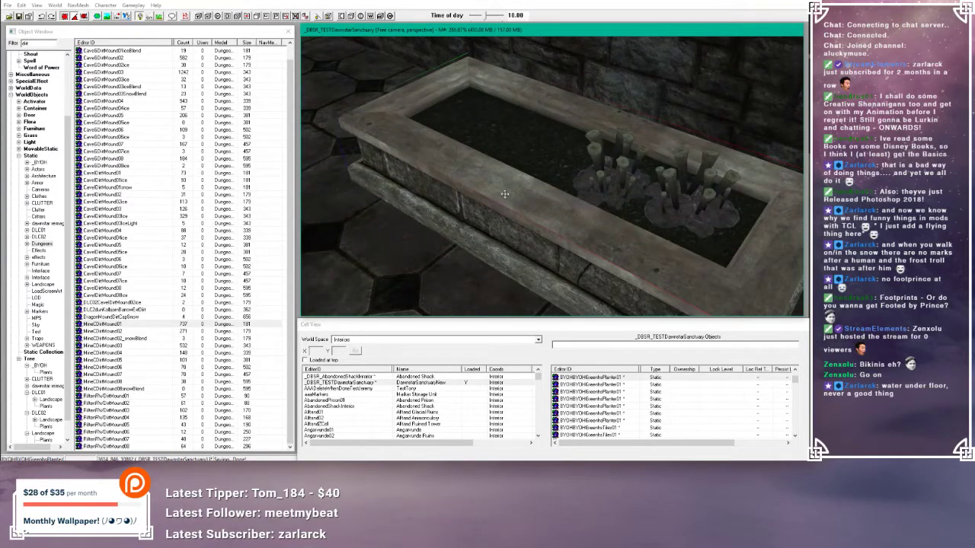
key("ctrl+v")
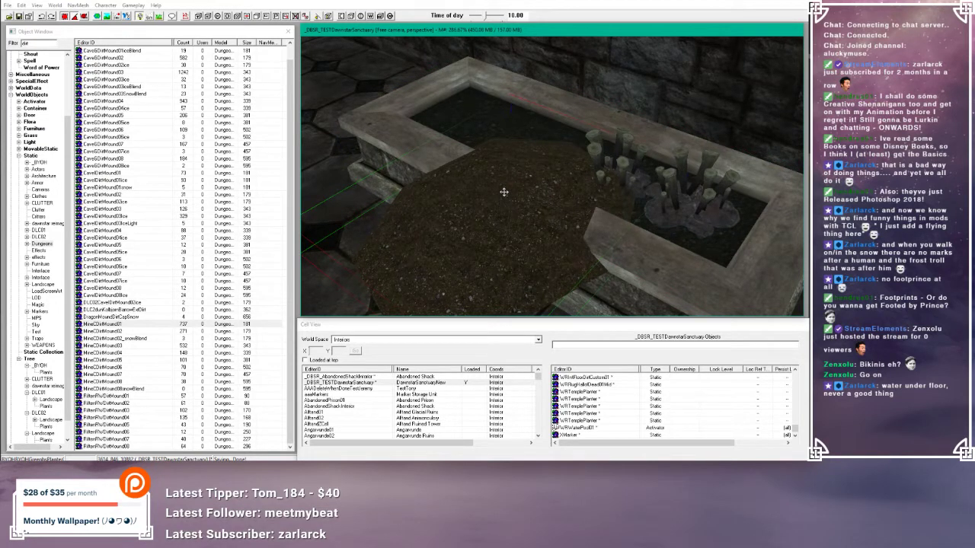
left_click_drag(483, 206, 438, 205)
middle_click_drag(495, 205, 525, 171, "shift")
left_click_drag(507, 199, 418, 144)
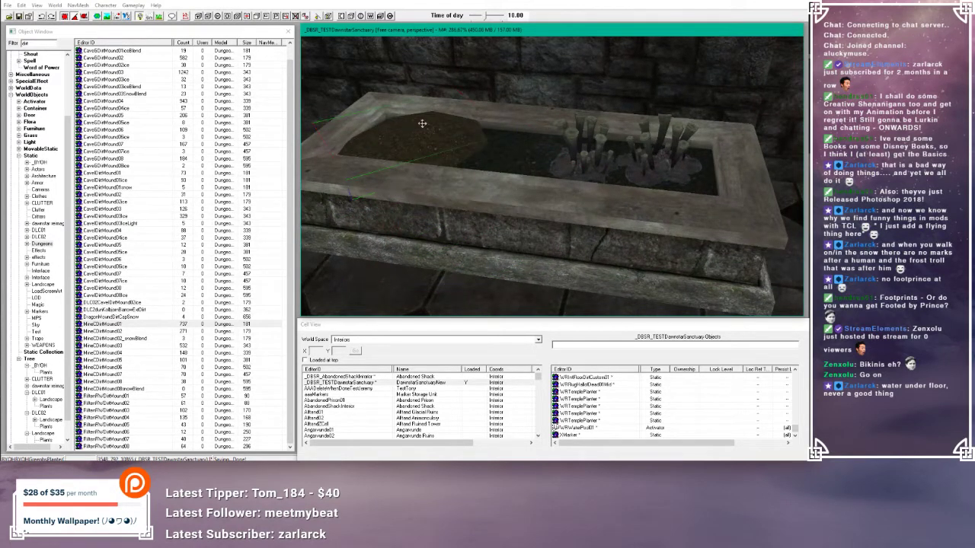
- Rotate the dirt mound to line it up with the empty corner of the lichen planter
scroll(422, 123, "up", 10)
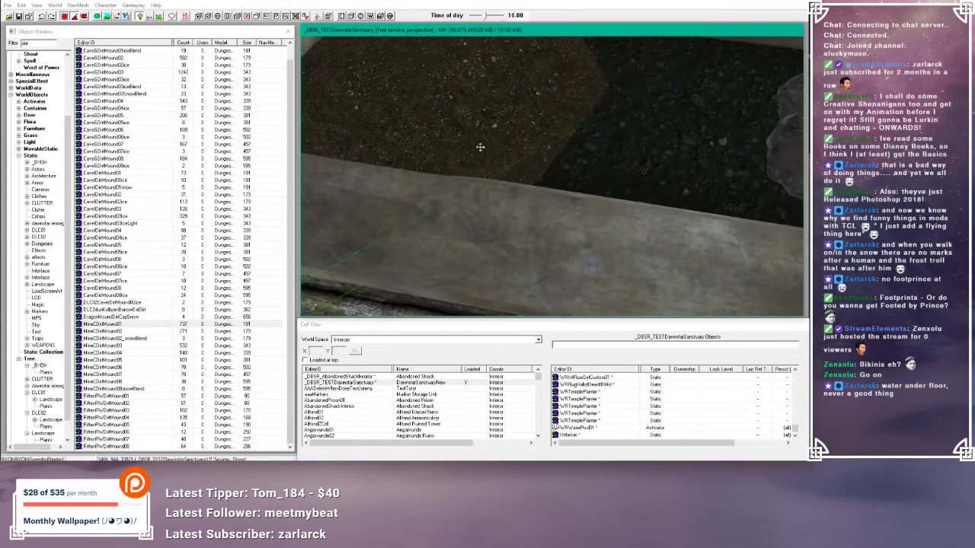
scroll(480, 146, "down", 5)
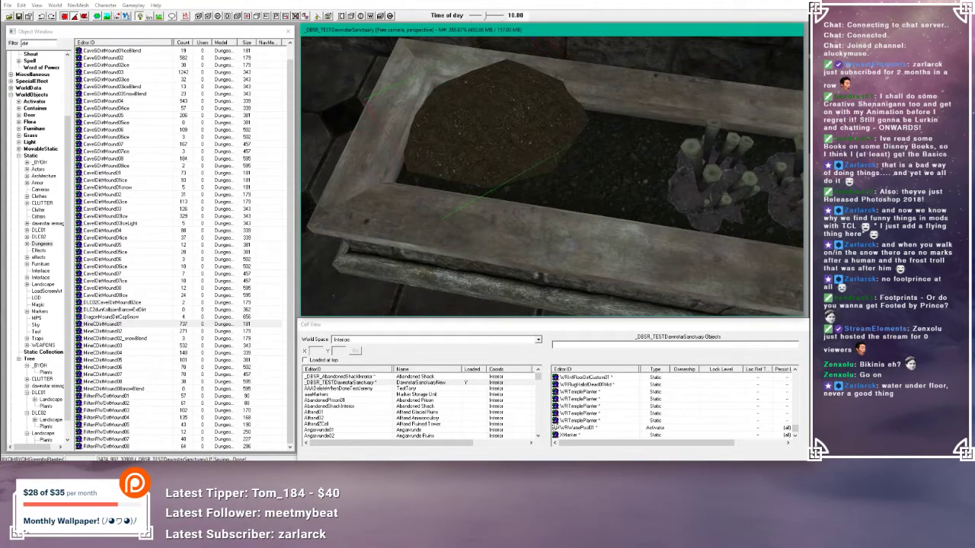
middle_click_drag(489, 99, 494, 99, "shift")
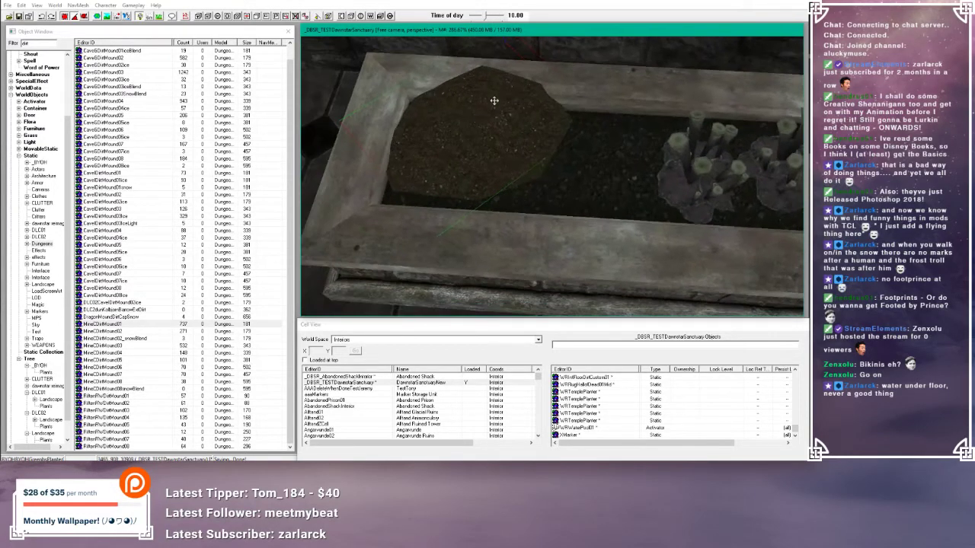
right_click_drag(495, 99, 518, 100)
middle_click_drag(467, 110, 473, 105, "shift")
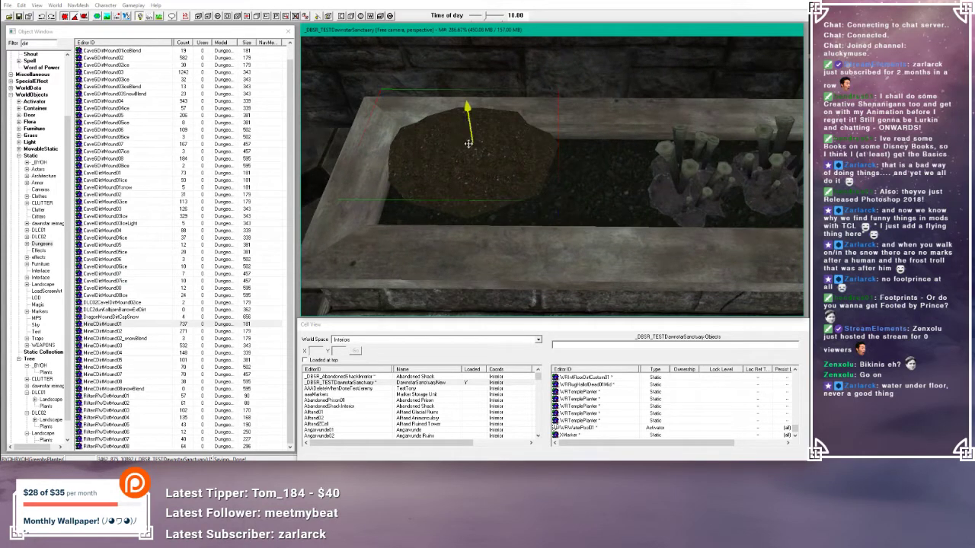
- Toggle grid snapping and lower the dirt mound so it sits inside the planter's rim
left_click(65, 17)
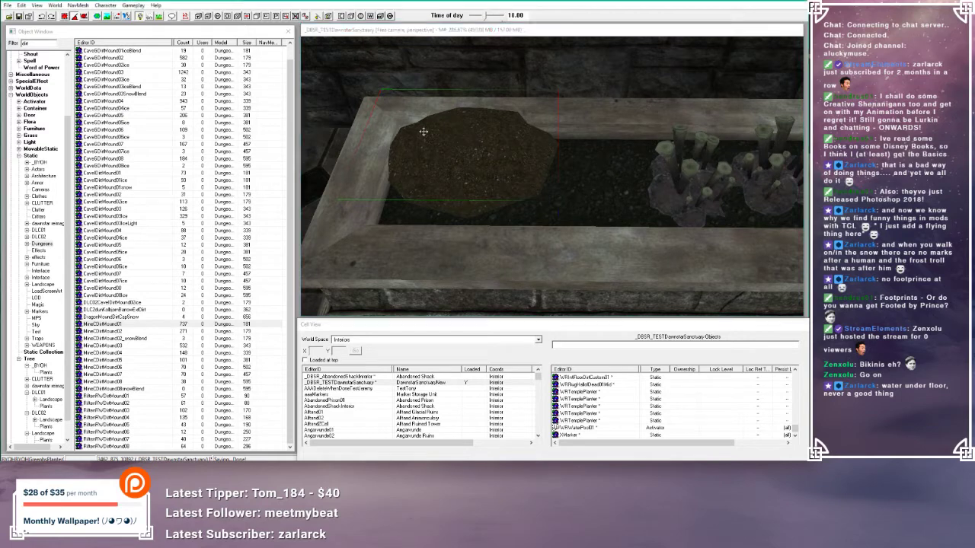
left_click_drag(472, 152, 472, 161)
middle_click_drag(470, 151, 491, 131, "shift")
middle_click_drag(512, 236, 553, 153, "shift")
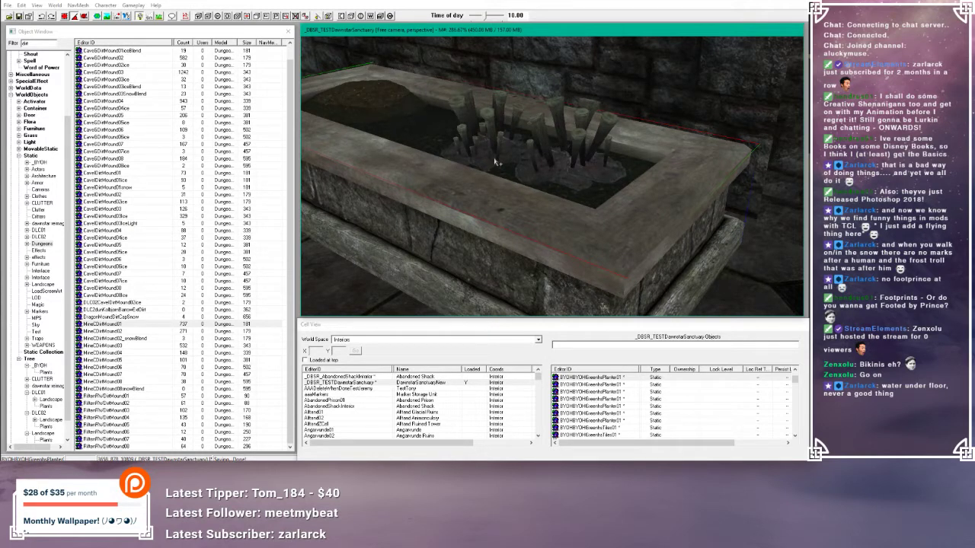
- Reselect the dirt mound in the planter's corner and fine-tune its height against the soil surface
middle_click_drag(494, 162, 504, 168, "shift")
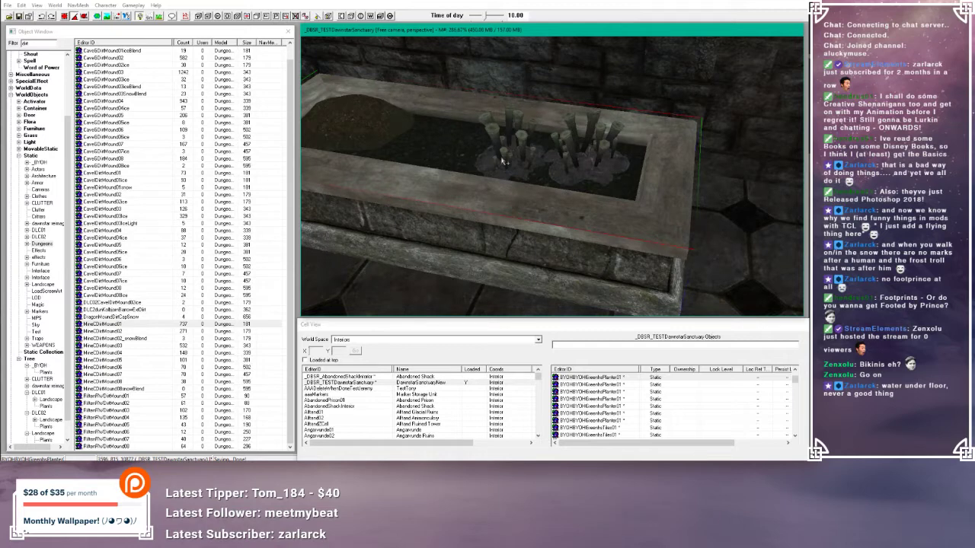
middle_click_drag(510, 165, 511, 163, "shift")
scroll(511, 164, "up", 3)
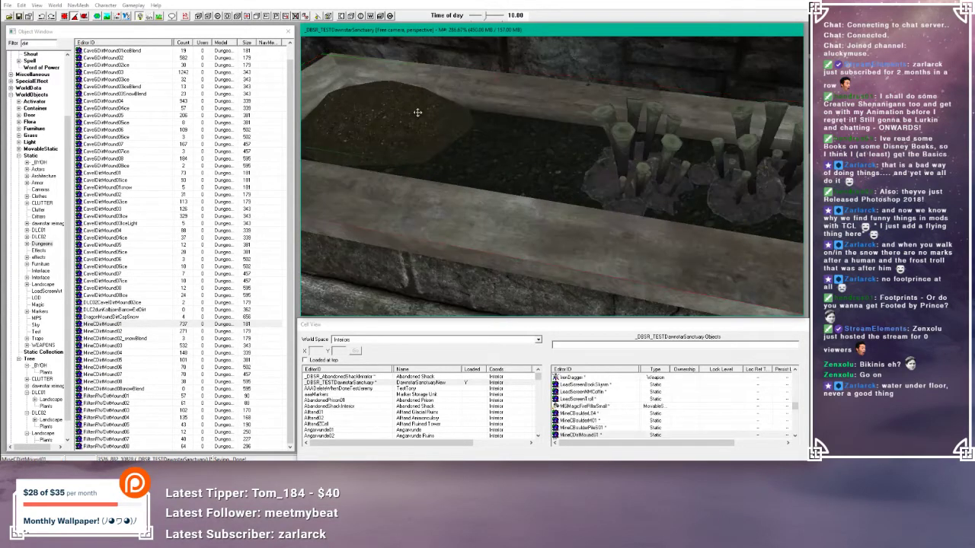
middle_click_drag(418, 116, 425, 142, "shift")
middle_click_drag(554, 175, 472, 204, "shift")
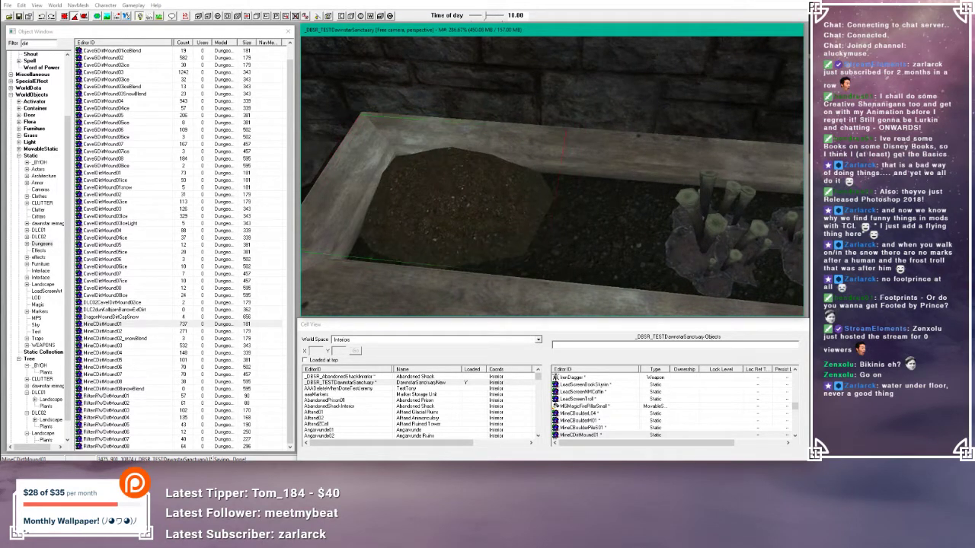
middle_click_drag(470, 210, 470, 208, "shift")
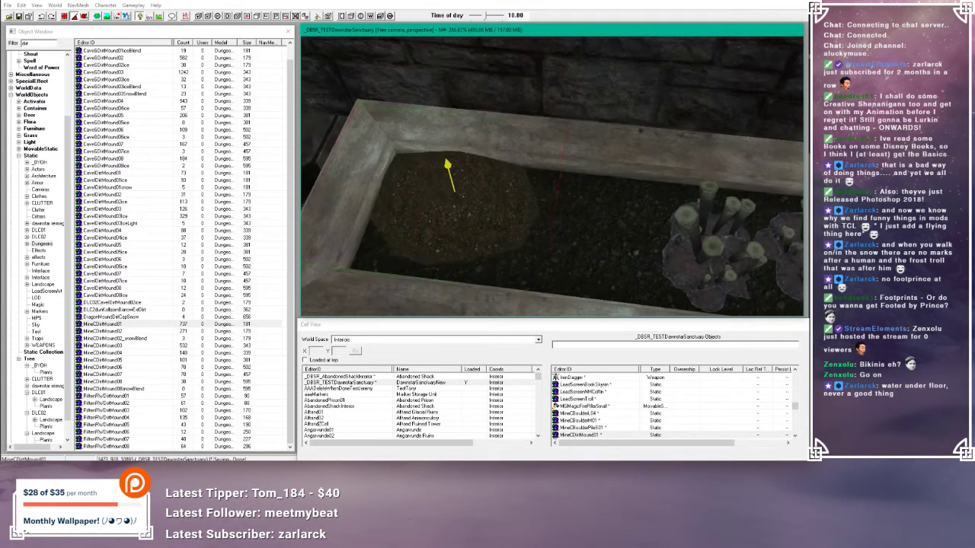
left_click_drag(470, 207, 469, 203)
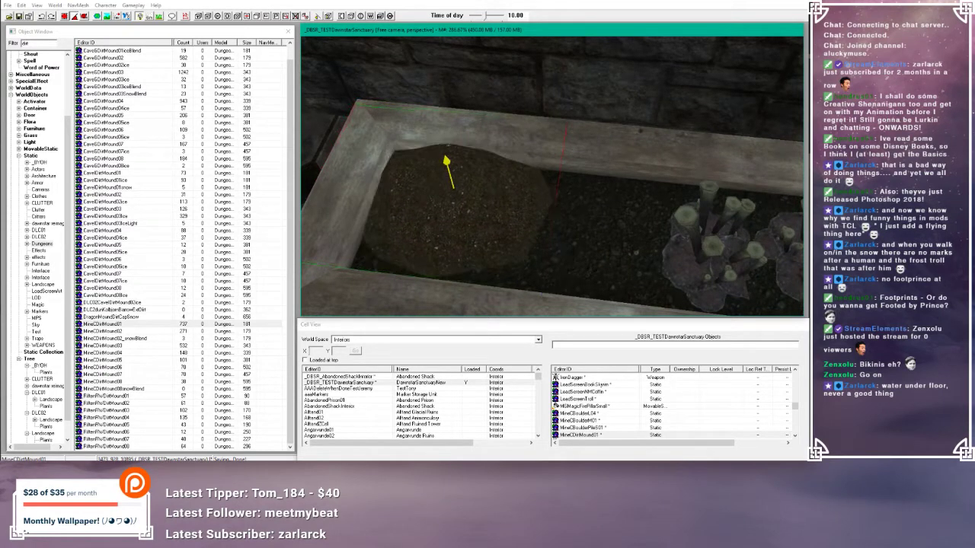
- Duplicate the dirt mound and place the copy between the first mound and the giant lichen
middle_click_drag(469, 202, 522, 199, "shift")
scroll(472, 178, "down", 3)
scroll(543, 183, "up", 3)
left_click(495, 212)
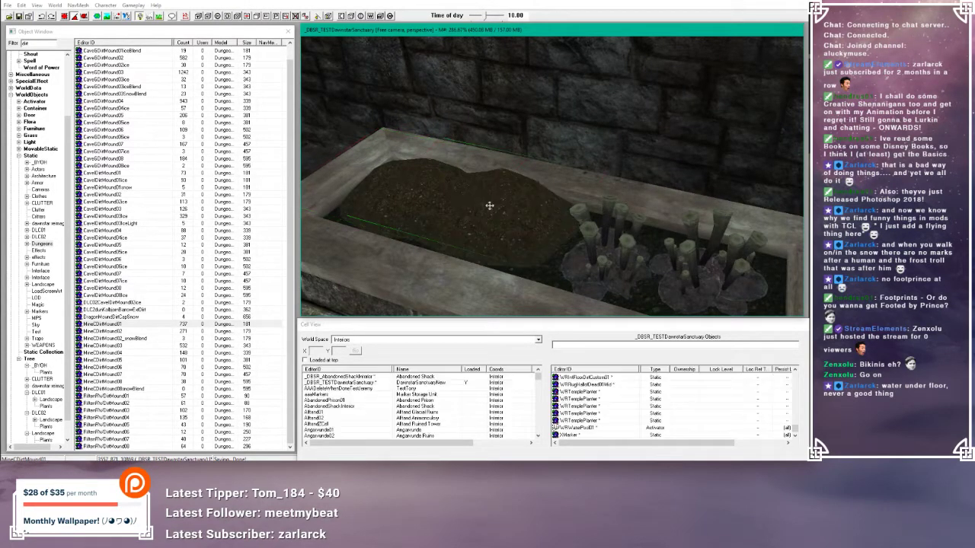
middle_click_drag(491, 204, 504, 204, "shift")
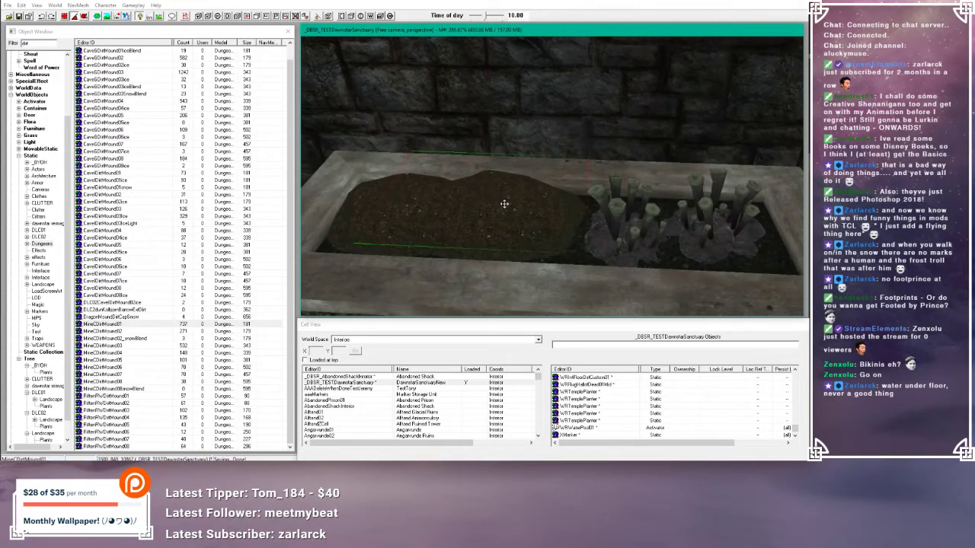
- Lower the selected MineCDirtMound01 deeper into the soil of the stone planter beside the larger dirt mound
left_click(505, 199)
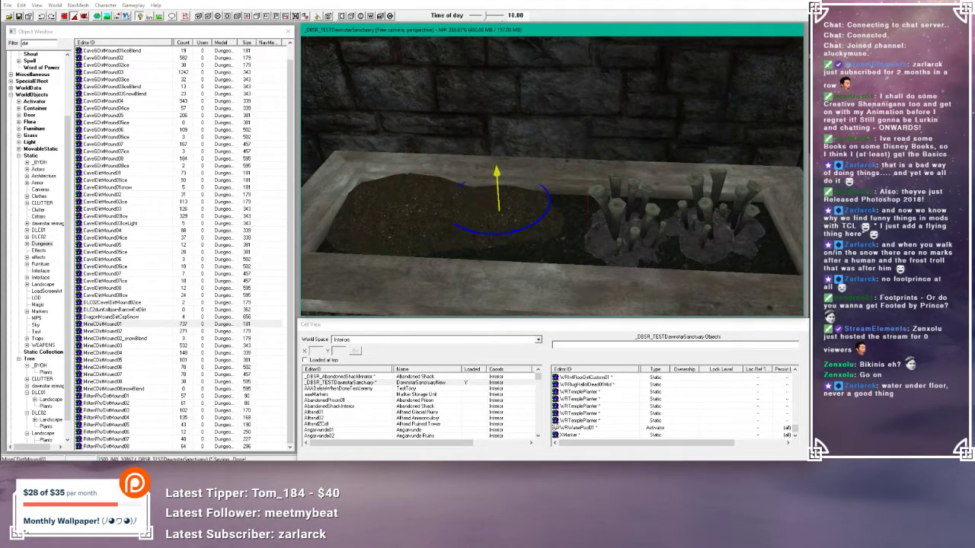
middle_click_drag(506, 210, 488, 195, "shift")
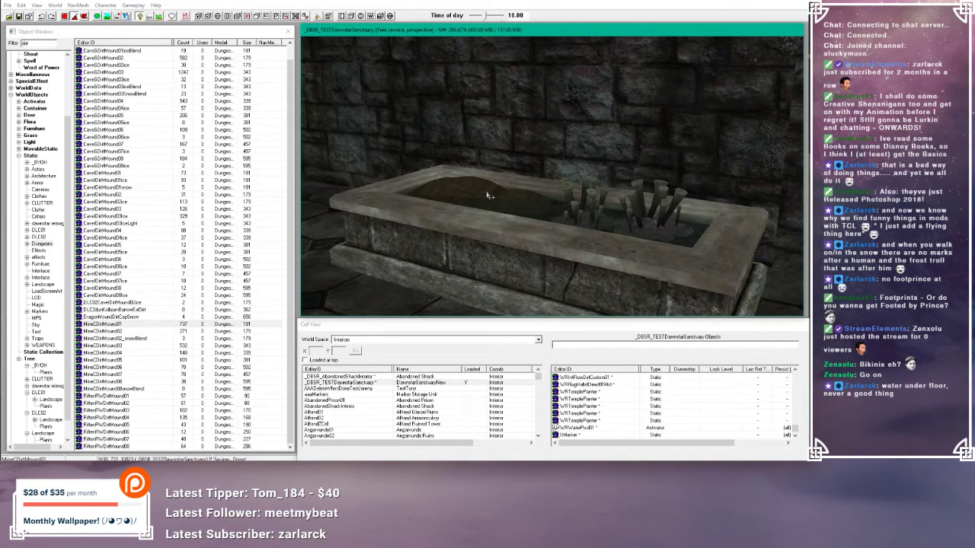
scroll(502, 206, "up", 3)
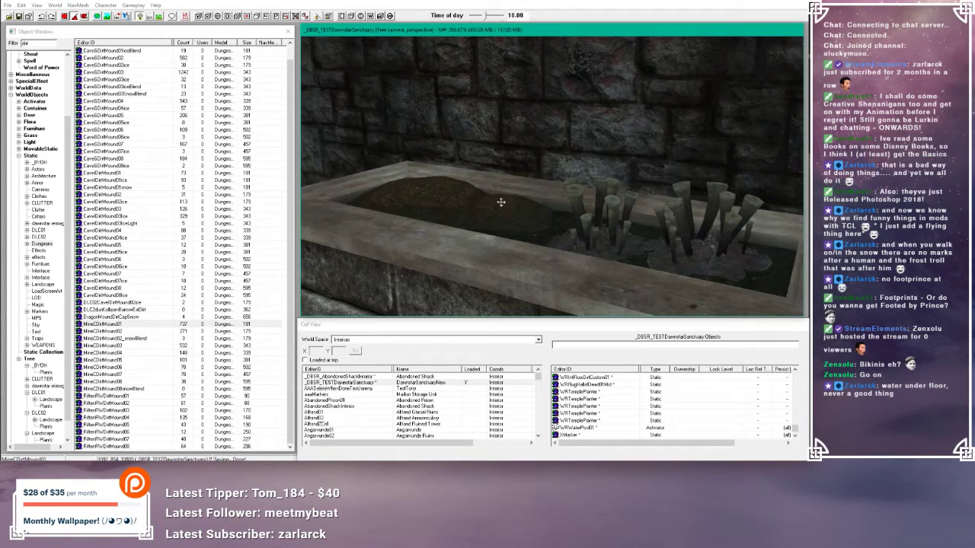
middle_click_drag(501, 200, 490, 181, "shift")
- Copy the red mushroom cluster and the neighbouring purple mushroom cluster from the plant samples on the tiled floor
scroll(500, 198, "down", 8)
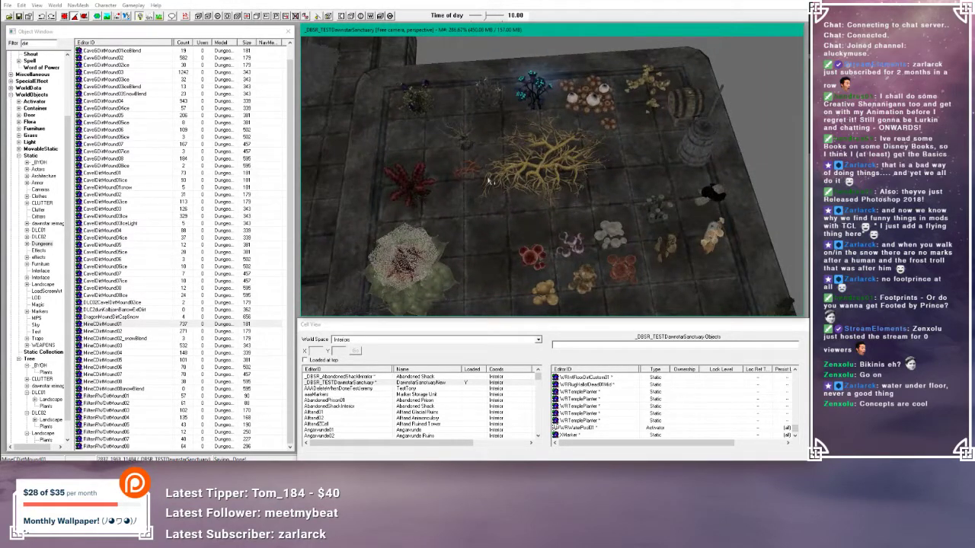
scroll(488, 180, "up", 2)
left_click(517, 177)
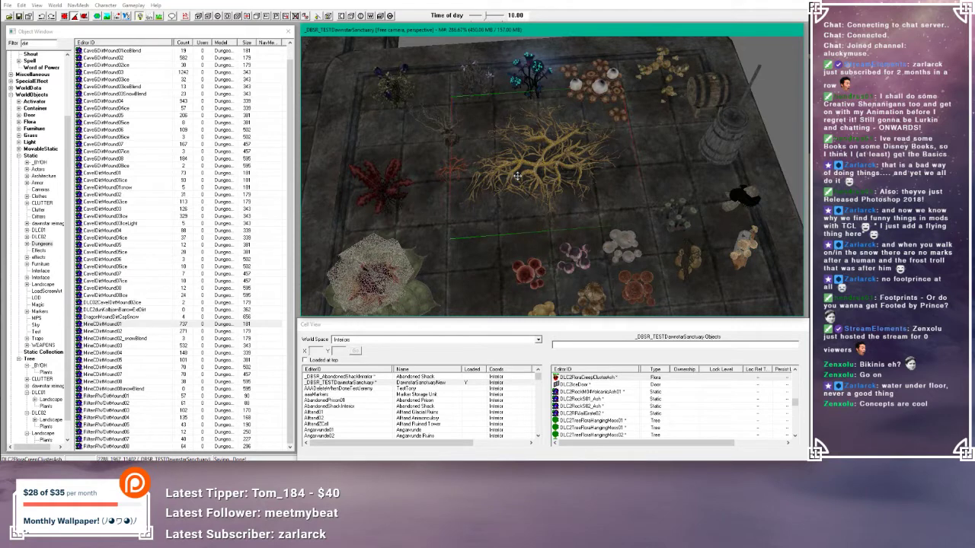
middle_click_drag(533, 167, 512, 154, "shift")
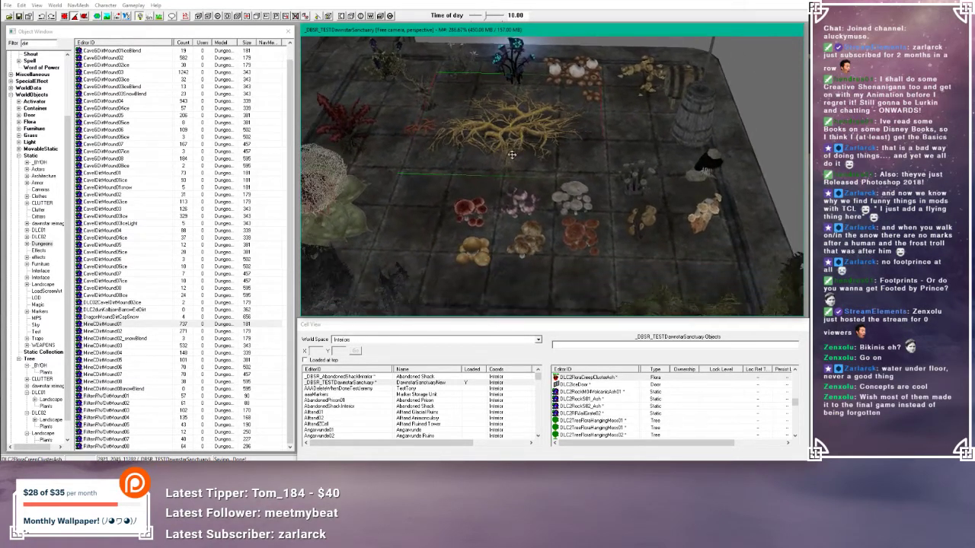
left_click(472, 217)
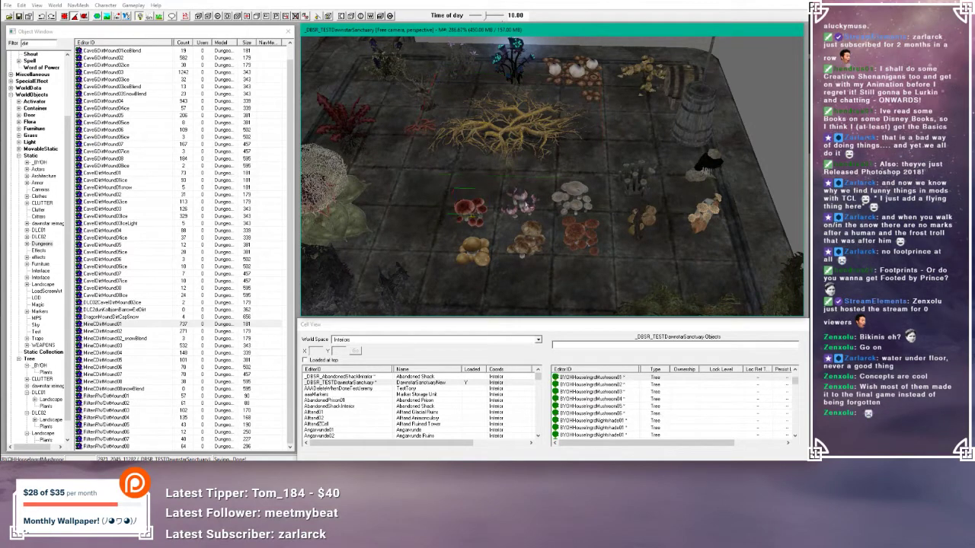
left_click(523, 201)
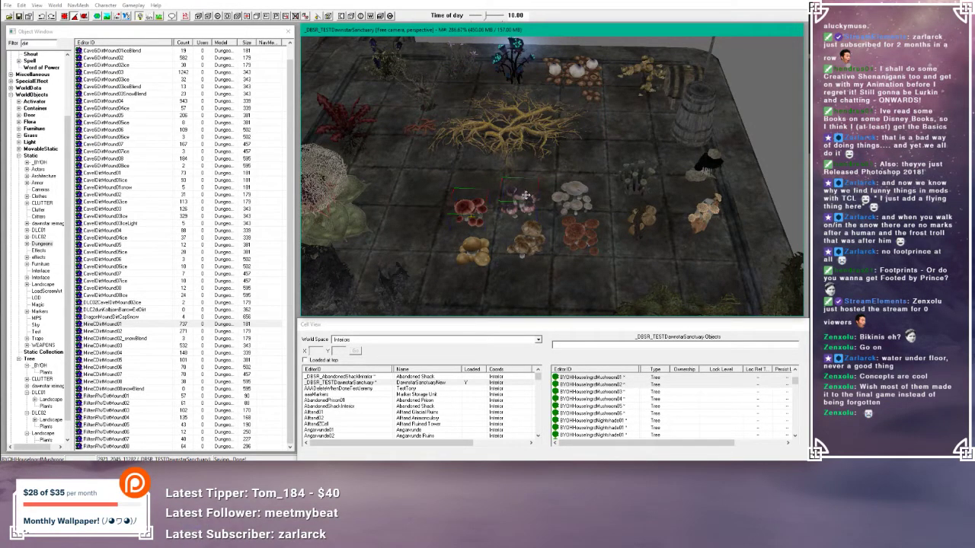
scroll(525, 196, "down", 6)
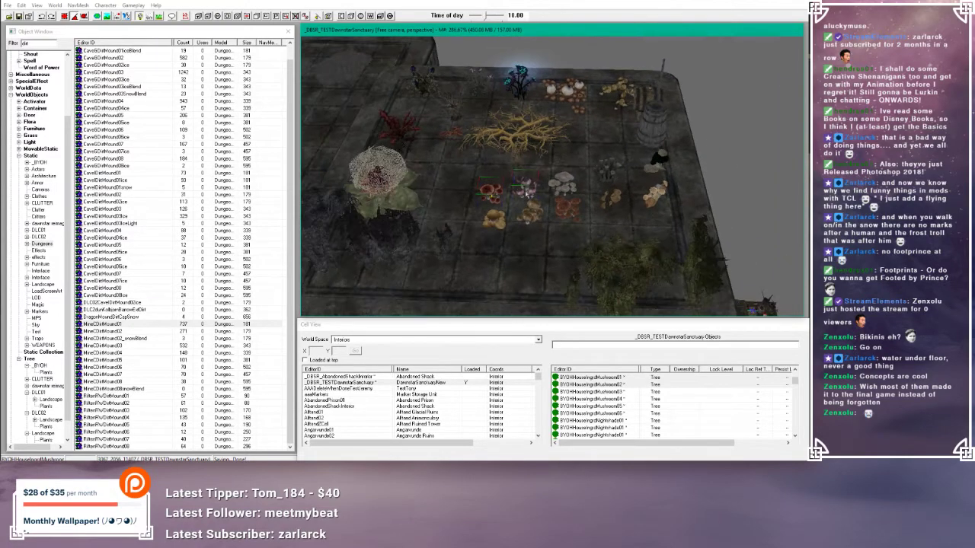
- Paste the copied red and purple mushroom clusters at the stone planter holding the dirt mounds
scroll(526, 195, "down", 5)
middle_click_drag(464, 207, 558, 150)
scroll(558, 151, "up", 8)
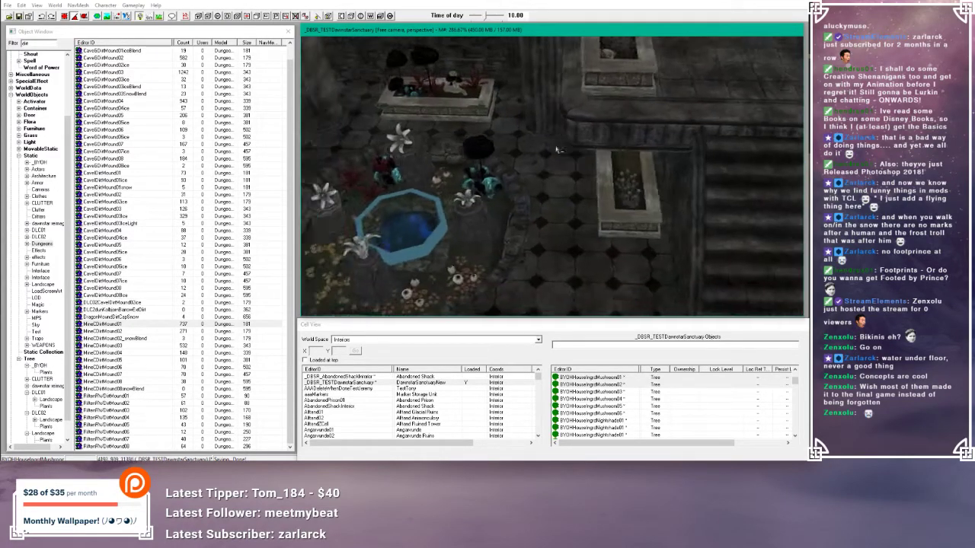
scroll(557, 150, "up", 8)
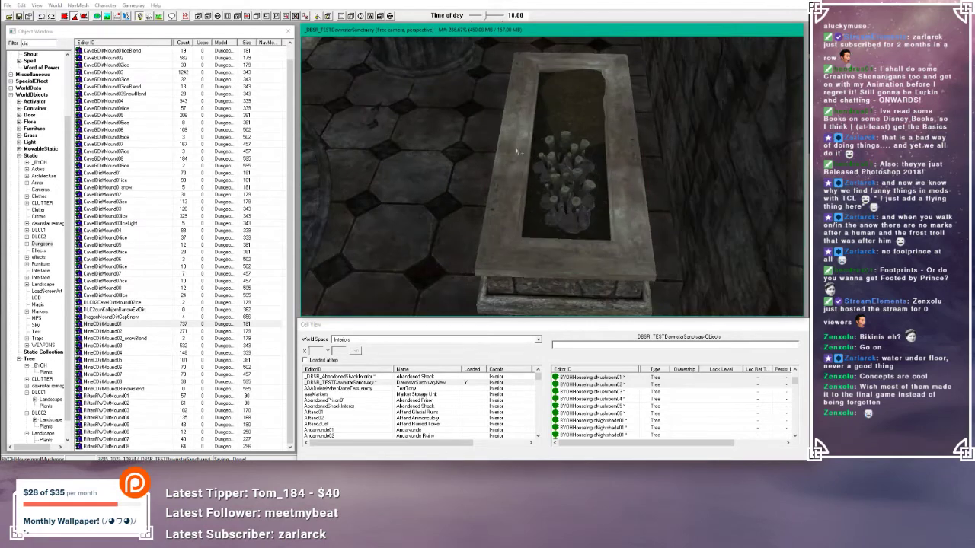
left_click(530, 142)
middle_click_drag(530, 142, 570, 145, "shift")
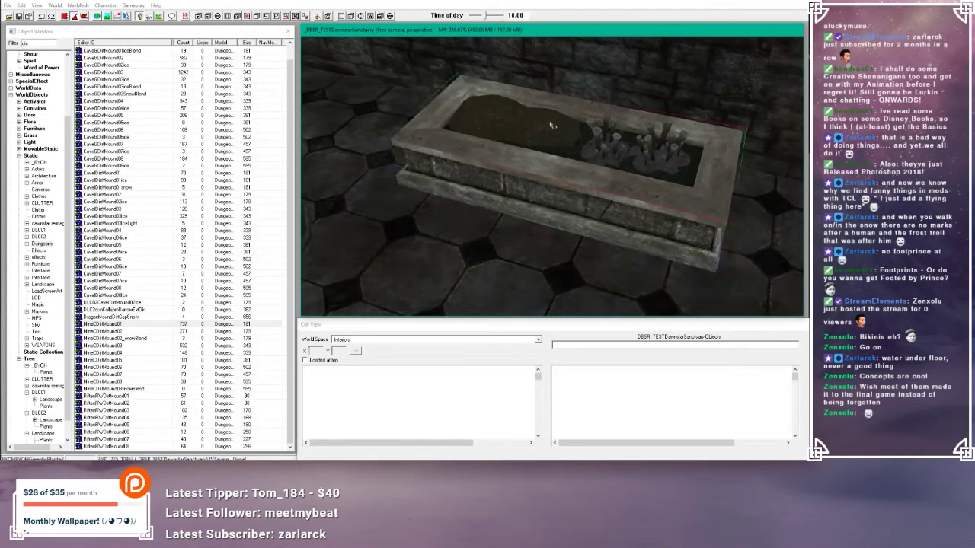
key("ctrl+v")
scroll(539, 111, "up", 4)
middle_click_drag(535, 122, 550, 110, "shift")
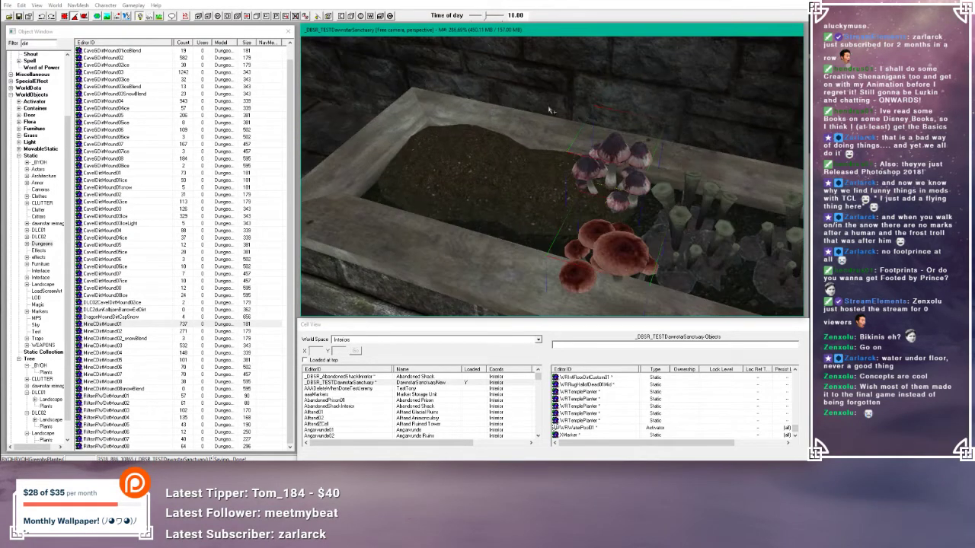
- Move the purple mushroom cluster to the back-left corner of the planter and lower it onto the dirt mound
left_click_drag(614, 143, 450, 87)
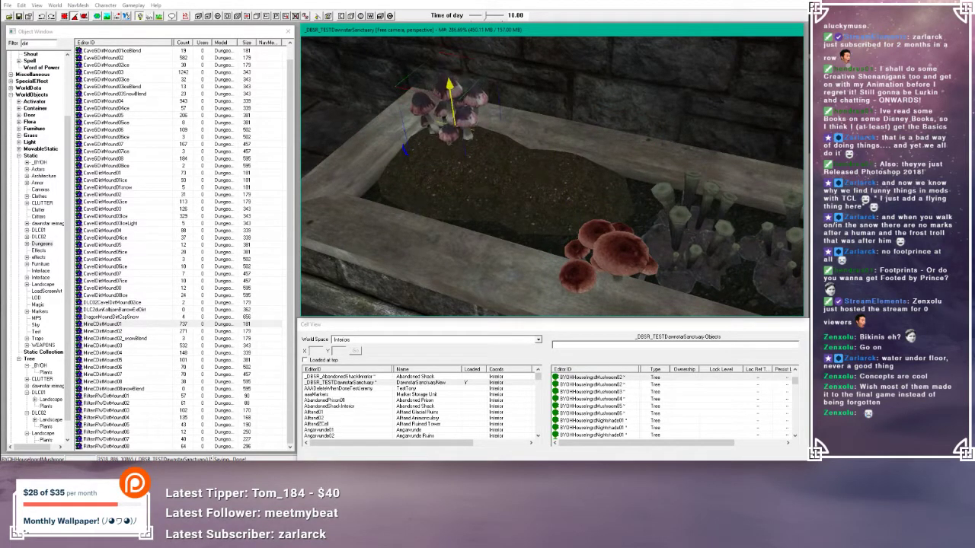
middle_click_drag(450, 87, 438, 125, "shift")
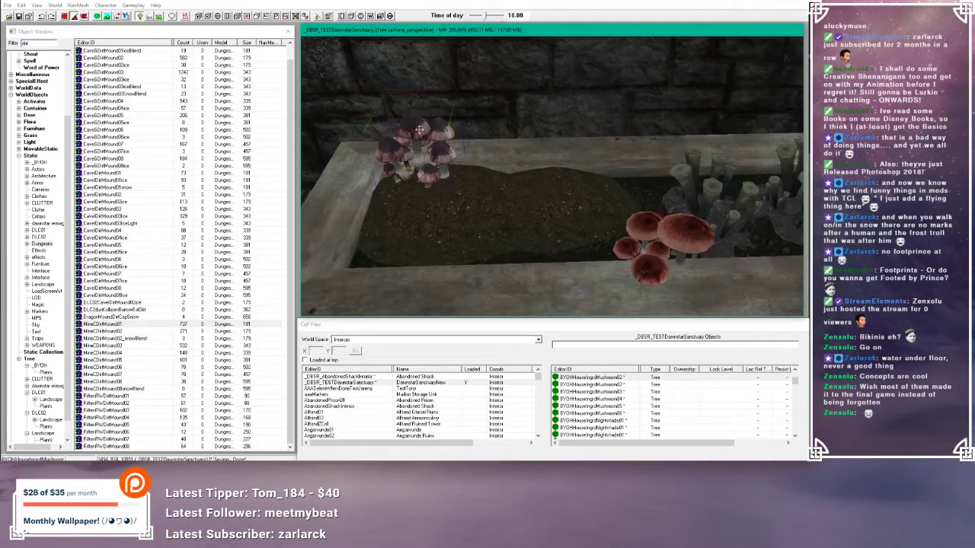
left_click_drag(419, 130, 419, 141)
- Move the red mushroom cluster onto the middle of the dirt, lower it into the soil and adjust its position
left_click(687, 236)
left_click_drag(688, 236, 570, 156)
key("z")
mouse_move(570, 156)
middle_mouse_down("shift")
mouse_move(566, 133)
mouse_move(564, 149)
middle_mouse_up("shift")
scroll(563, 148, "up", 5)
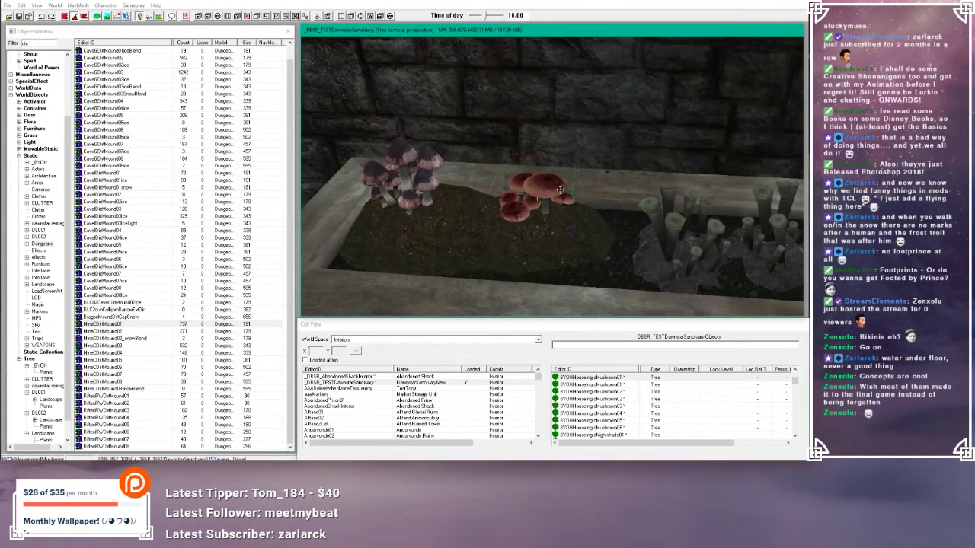
mouse_move(543, 186)
left_mouse_down()
mouse_move(537, 192)
mouse_move(550, 198)
left_mouse_up()
scroll(538, 205, "down", 5)
mouse_move(545, 197)
middle_mouse_down("shift")
mouse_move(554, 177)
mouse_move(559, 215)
mouse_move(562, 197)
middle_mouse_up("shift")
scroll(450, 201, "up", 2)
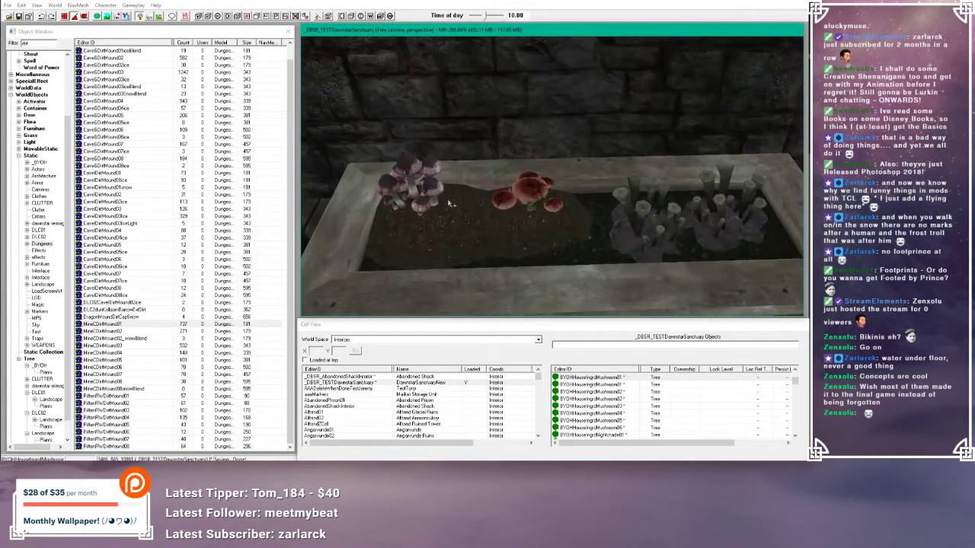
- Duplicate the purple mushroom cluster and place the copy beside the original on the dirt mound
left_click(421, 182)
left_click(407, 170)
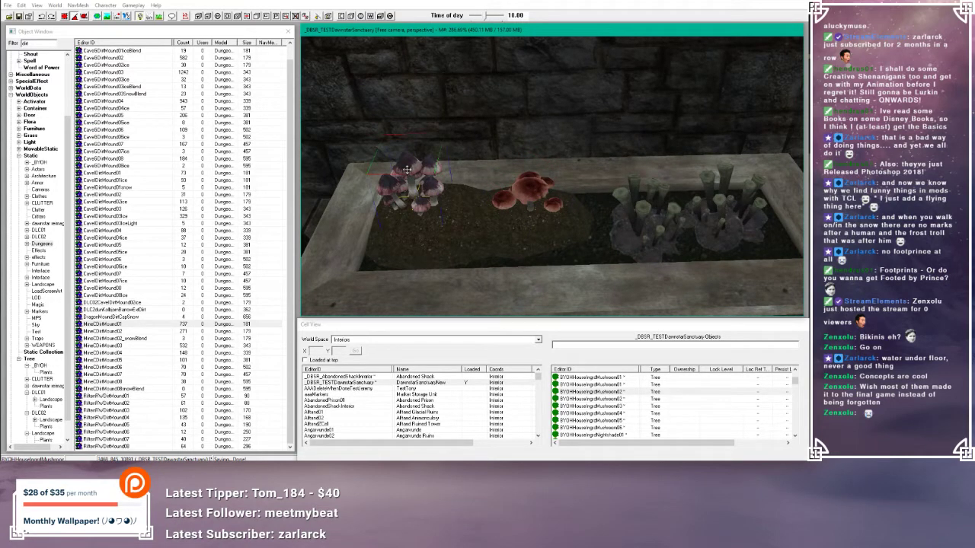
key("ctrl+d")
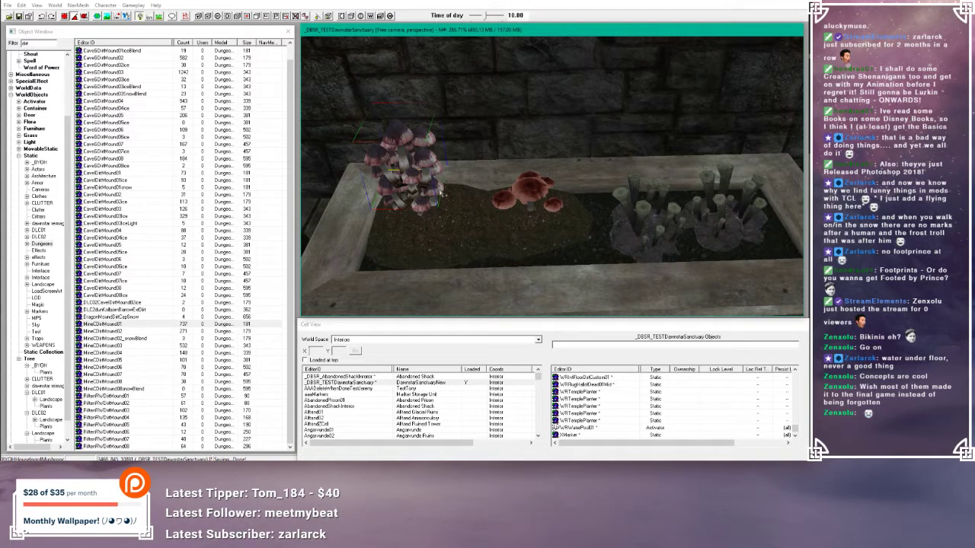
left_click_drag(401, 133, 462, 189)
mouse_move(463, 189)
middle_mouse_down("shift")
mouse_move(466, 174)
mouse_move(512, 176)
mouse_move(460, 203)
mouse_move(457, 195)
middle_mouse_up("shift")
- Move the red mushroom cluster off the dirt to the planter's rear rim, leaving its reference properties unedited
double_click(561, 186)
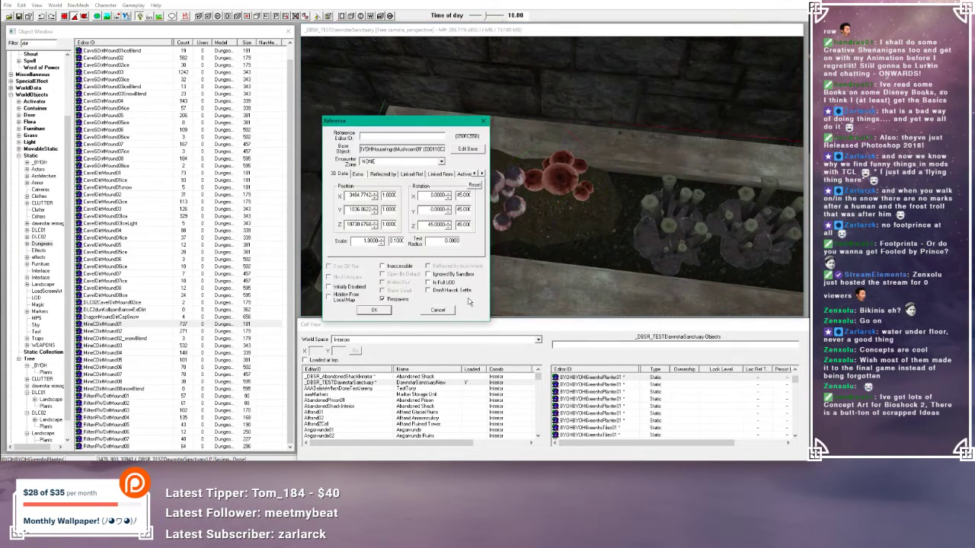
left_click(436, 313)
left_click(551, 180)
left_click_drag(557, 179, 649, 117)
key("e")
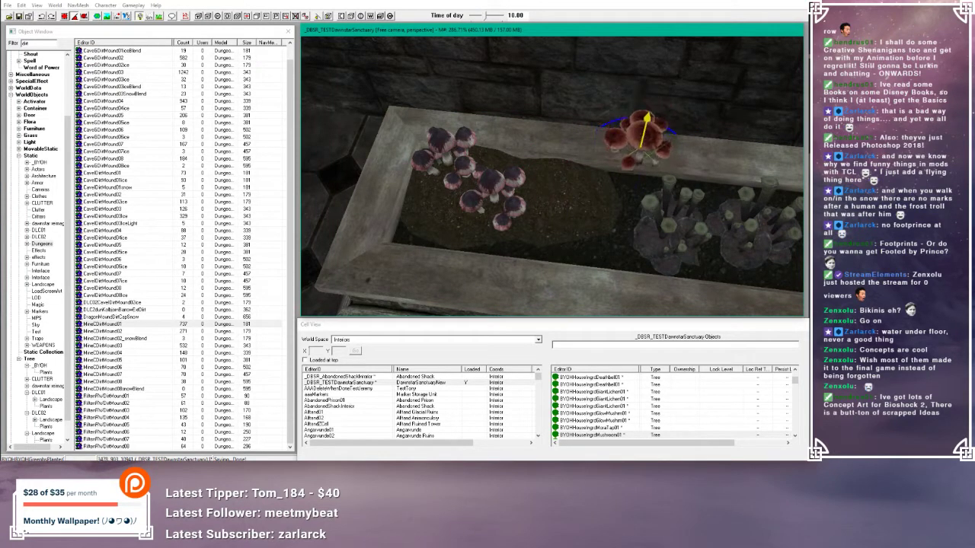
key("e")
scroll(452, 195, "up", 3)
- Reposition the duplicated purple mushroom cluster toward the right side of the dirt mound and set it into the soil
left_click(451, 195)
left_click_drag(451, 195, 551, 169)
middle_click_drag(551, 169, 587, 169, "shift")
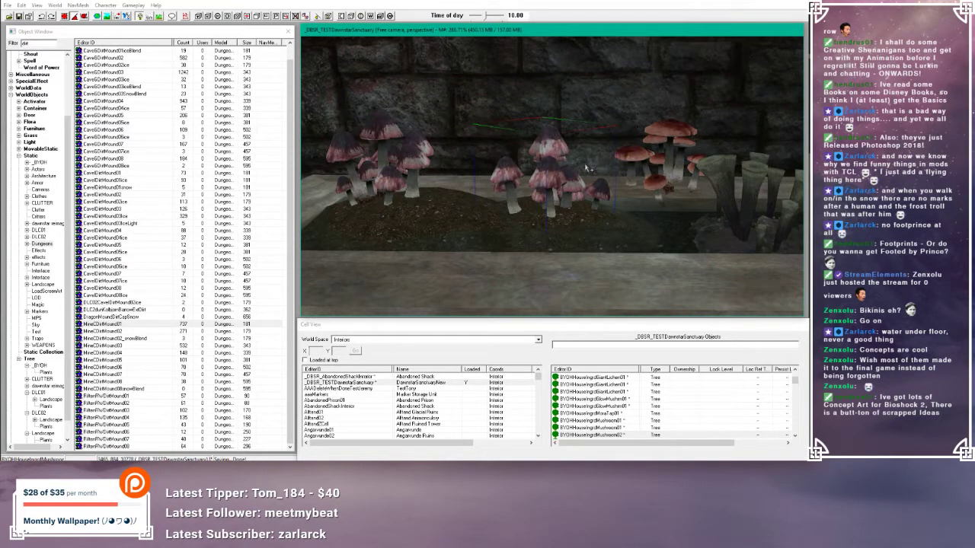
middle_click_drag(587, 169, 540, 187, "shift")
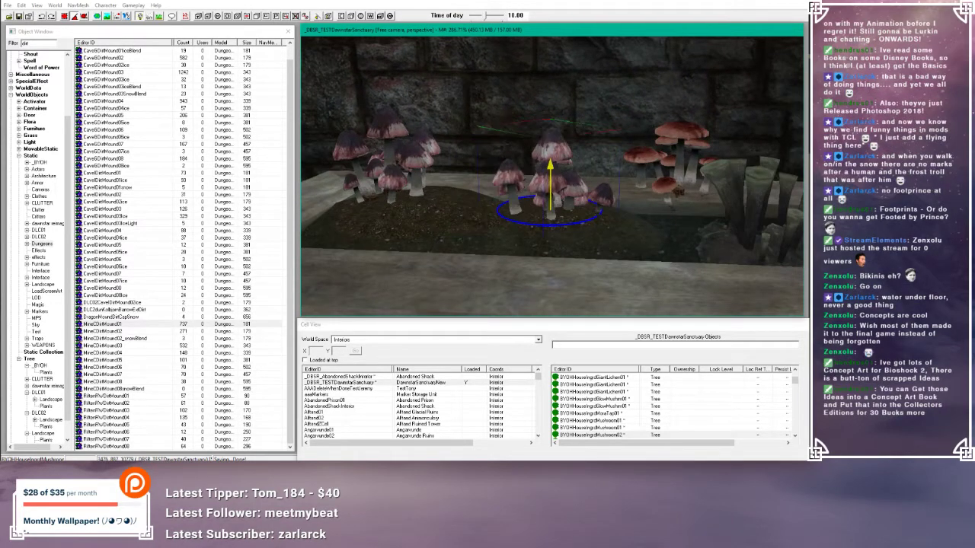
middle_click_drag(540, 188, 544, 195, "shift")
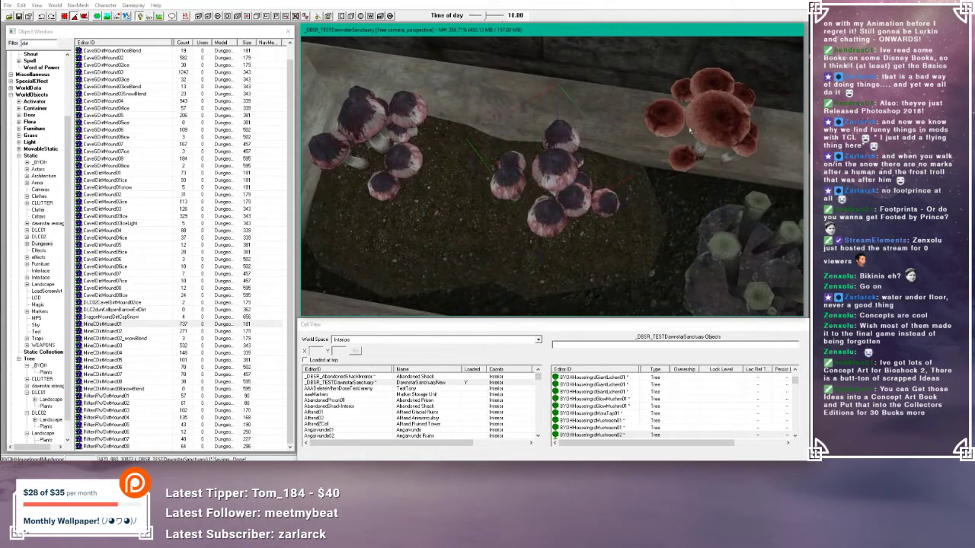
- Place the red mushroom cluster on the dirt in front of and between the two purple clusters
left_click_drag(690, 129, 438, 218)
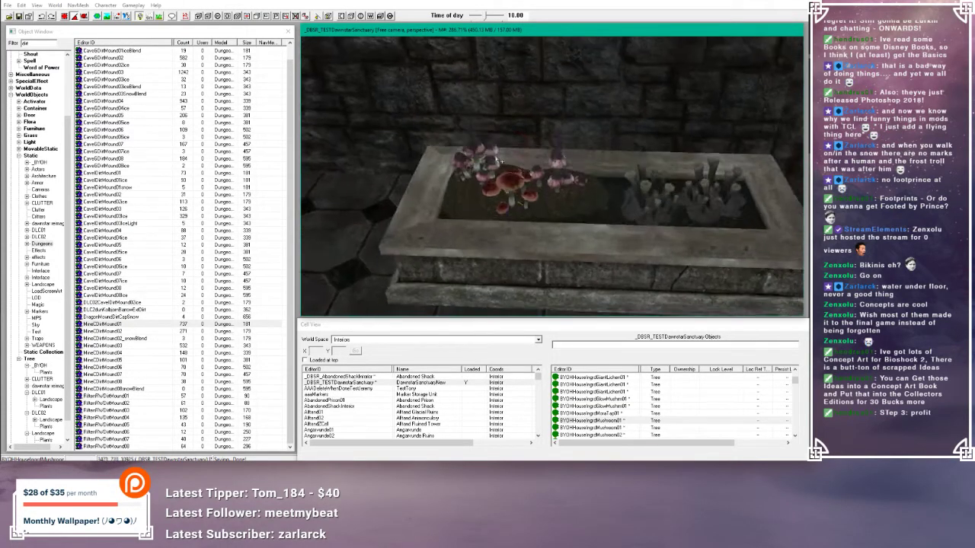
left_click(545, 176)
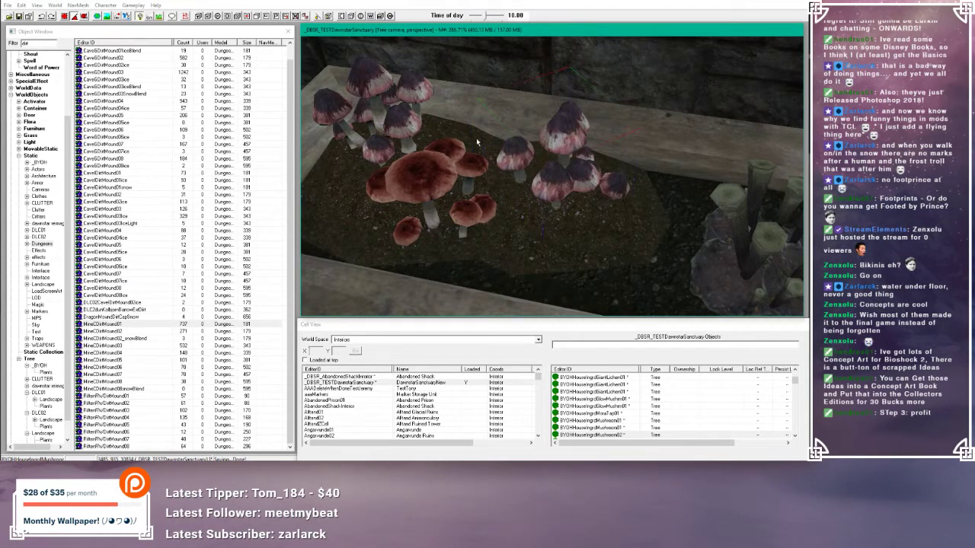
scroll(477, 142, "down", 10)
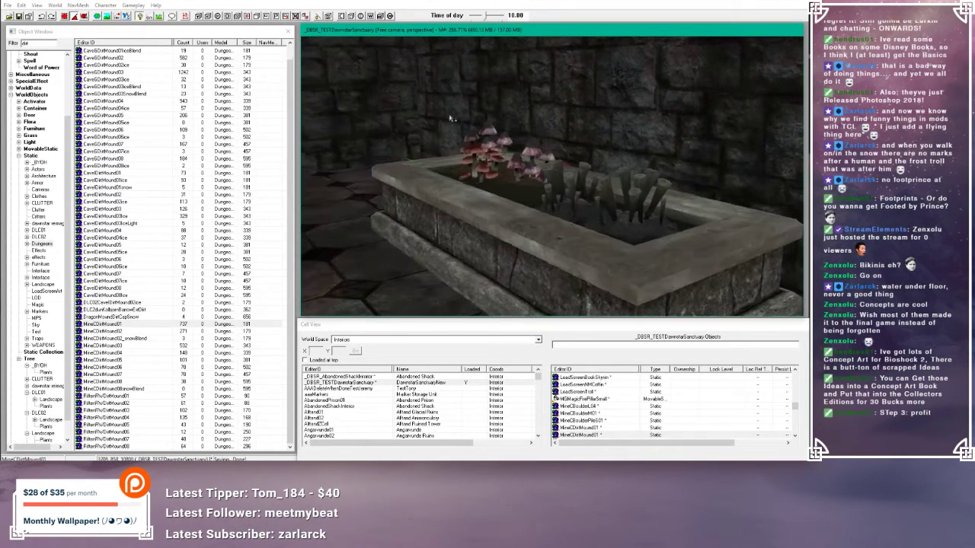
middle_click_drag(451, 119, 485, 128, "shift")
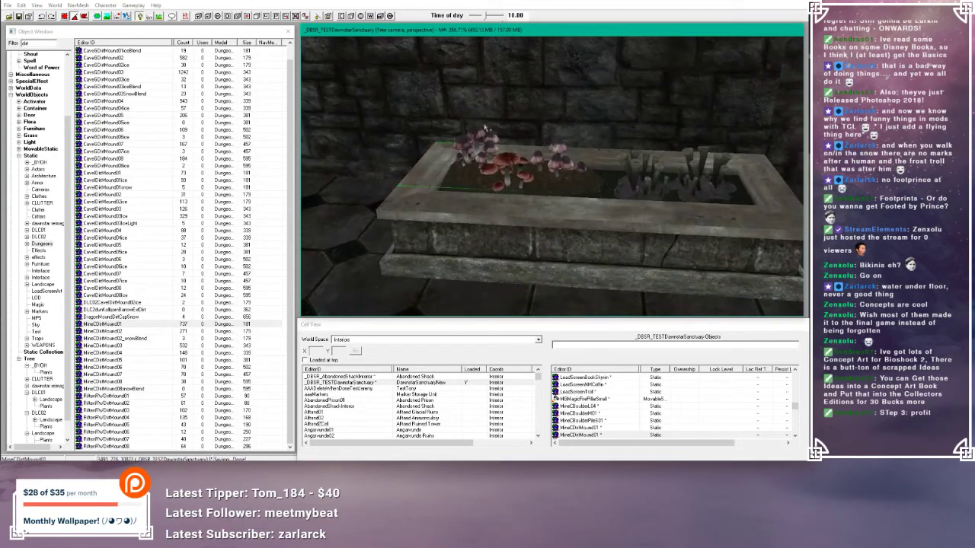
middle_click_drag(536, 145, 515, 143, "shift")
scroll(525, 147, "down", 5)
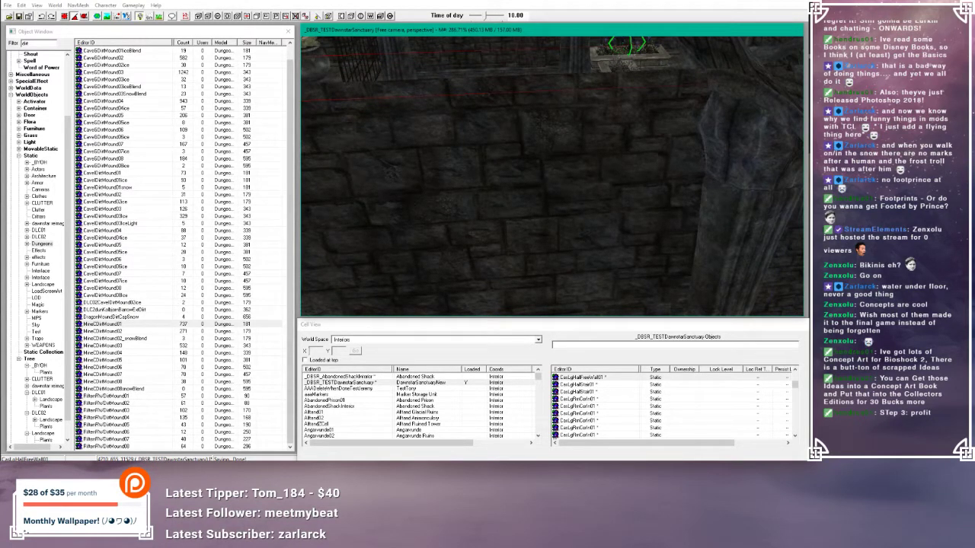
- Open a new Google Chrome window and search the web for "creation kit hotkeys"
right_click(237, 468)
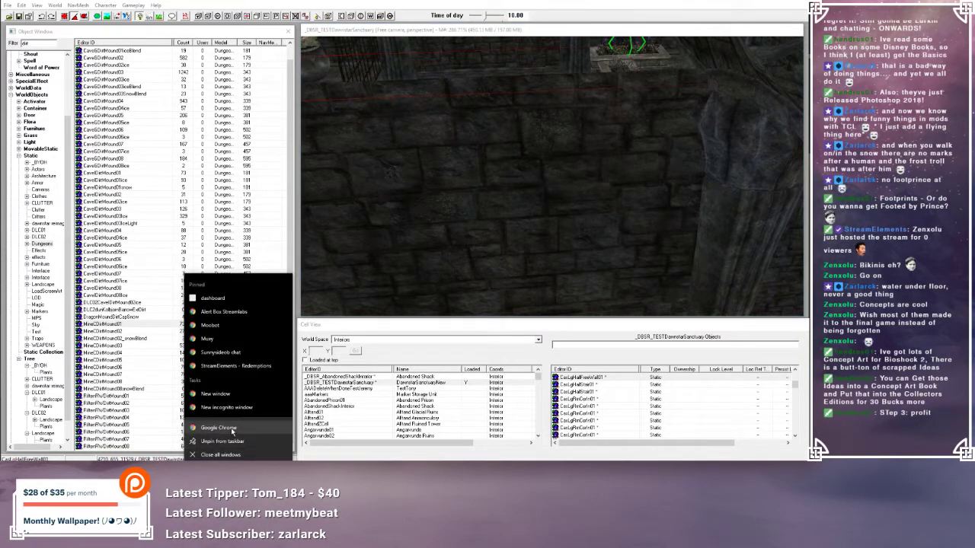
left_click(234, 428)
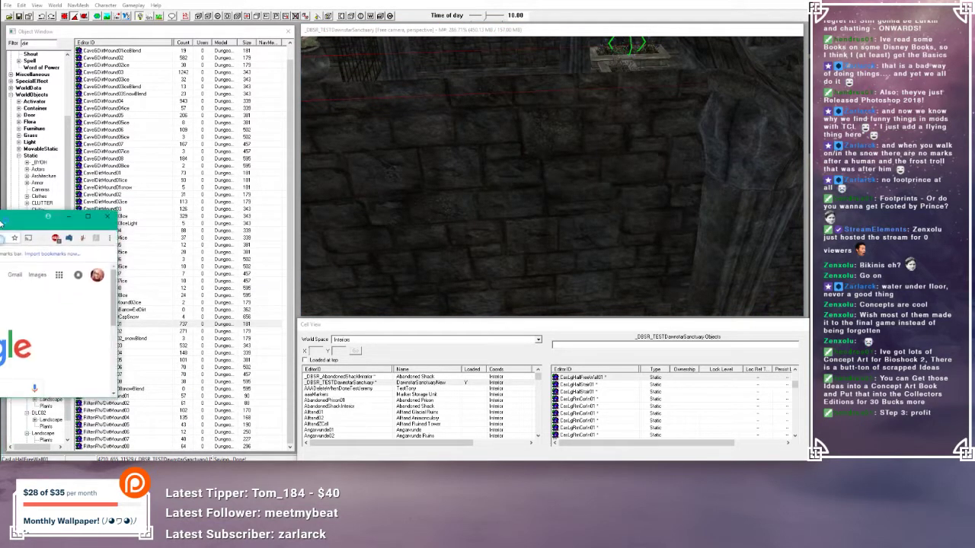
type("creati")
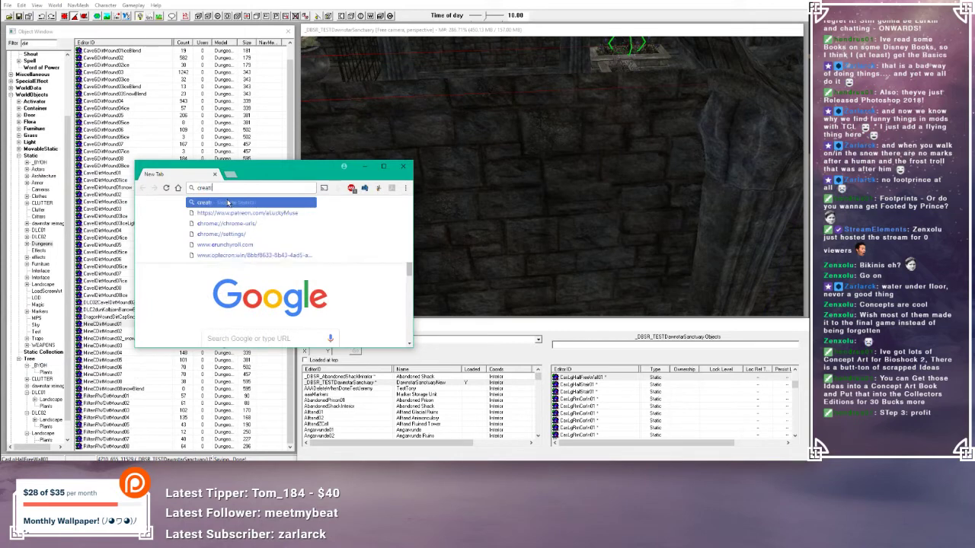
type("on kit hot")
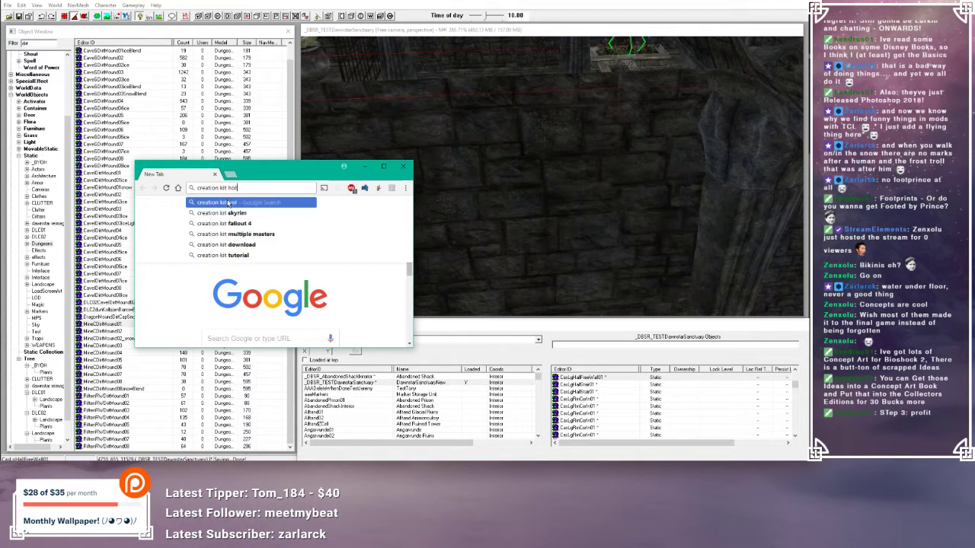
type("keys")
key("Return")
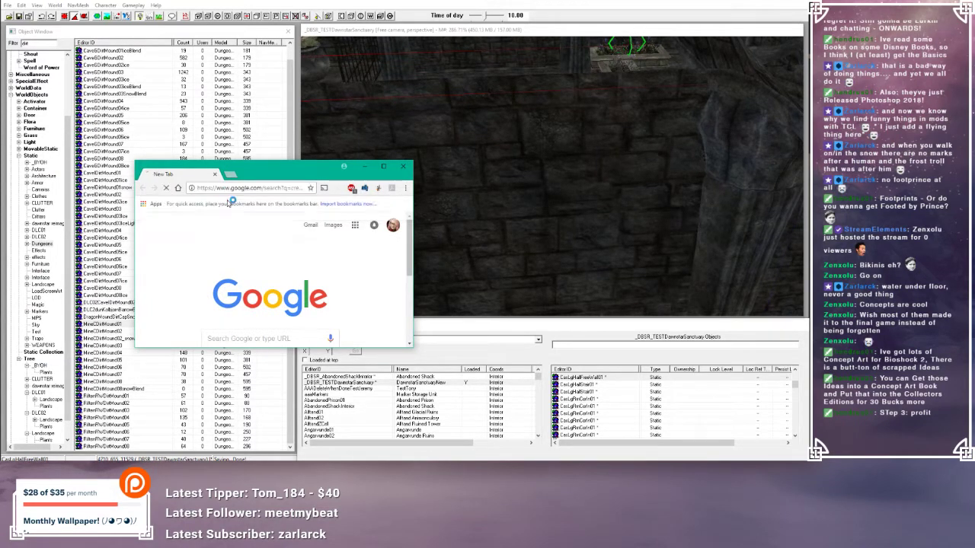
scroll(259, 272, "down", 1)
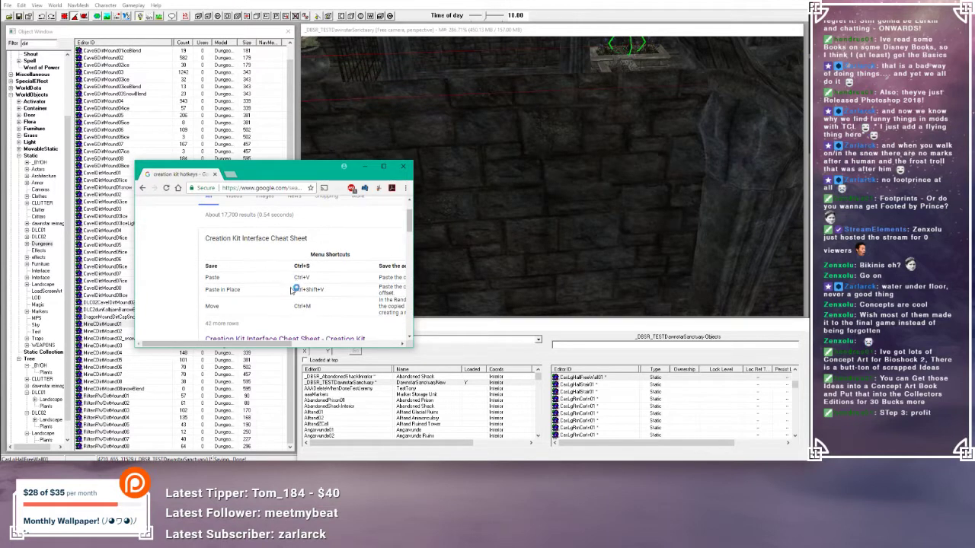
- Open the Creation Kit Interface Cheat Sheet search result and move the browser window out of the editor's way
left_click(305, 340)
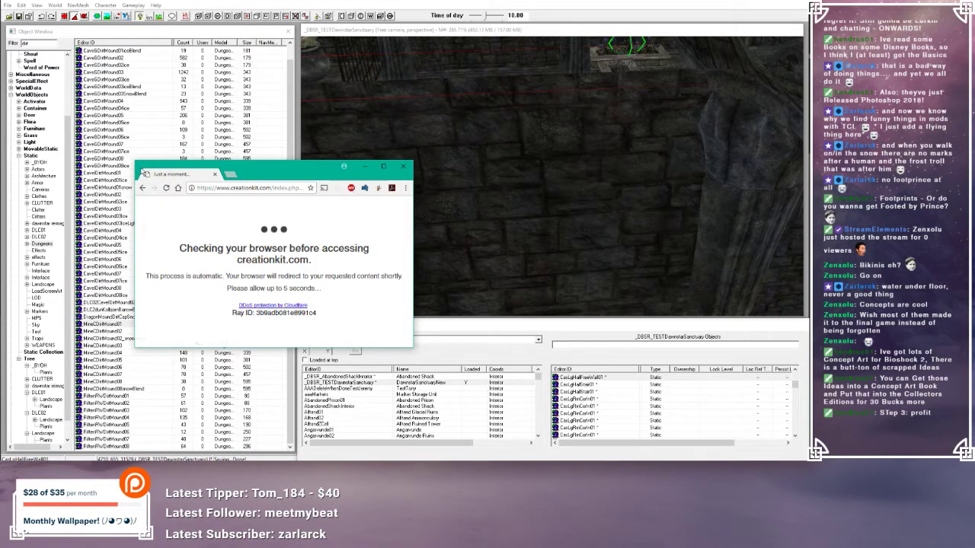
left_click_drag(135, 161, 47, 38)
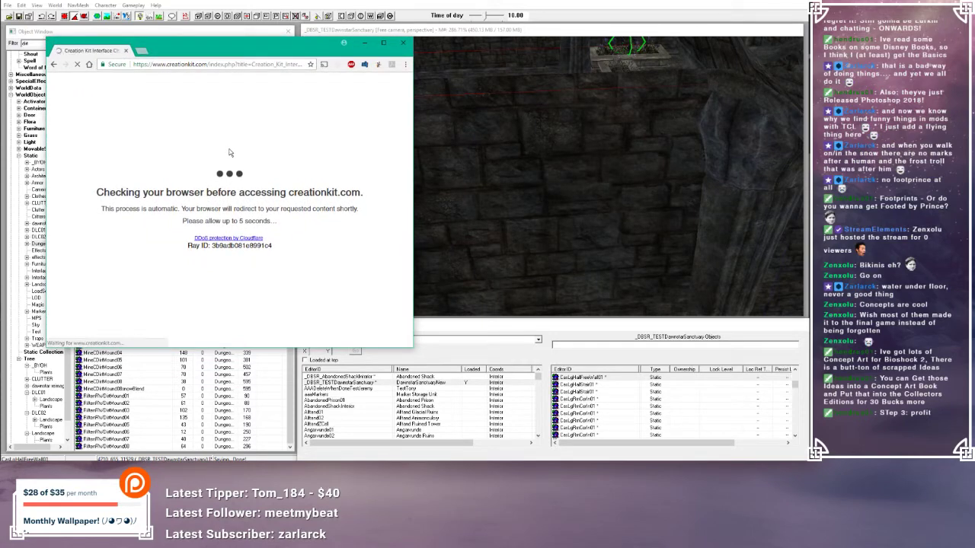
left_click_drag(214, 41, 0, 70)
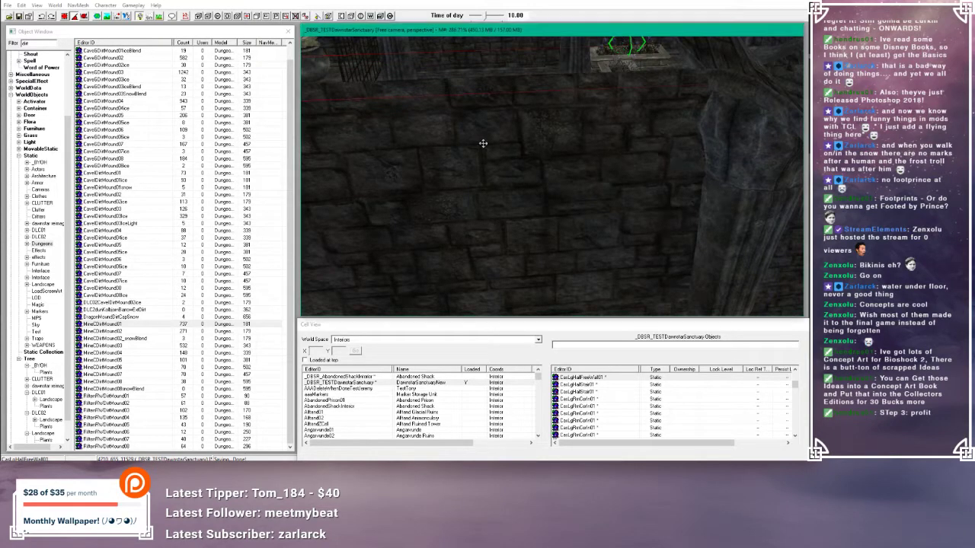
- Fade the front walls and chapel arches that block the view into the sanctuary hall, making them see-through
scroll(483, 144, "down", 10)
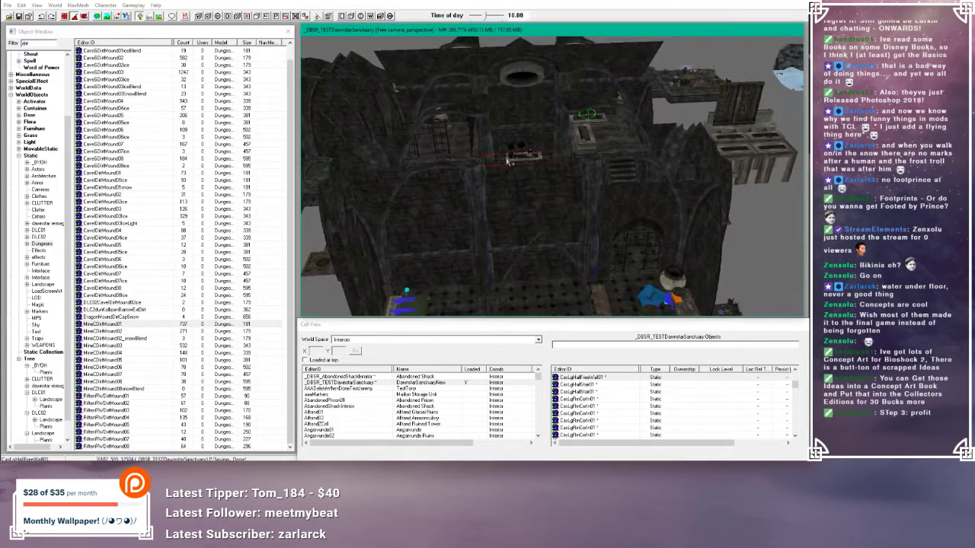
middle_click_drag(508, 160, 602, 146)
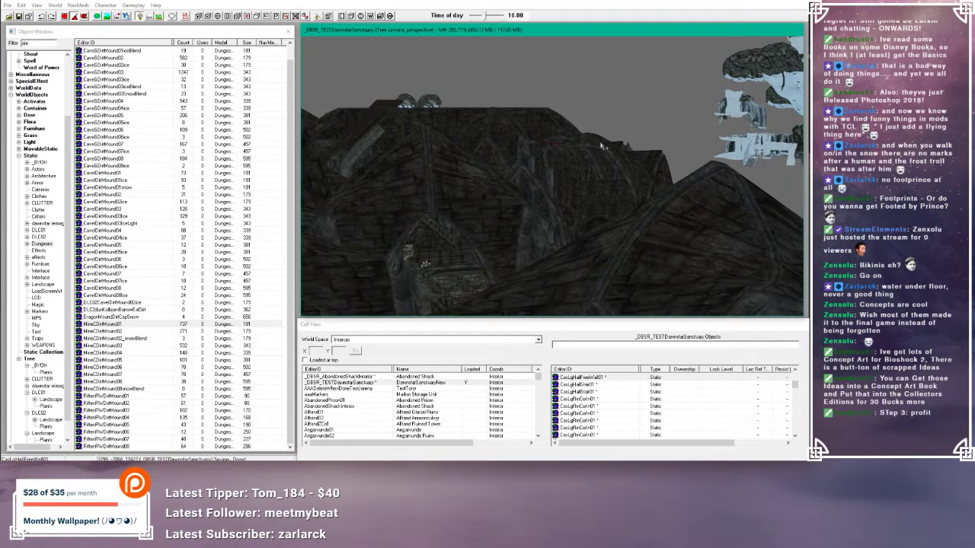
key("Left")
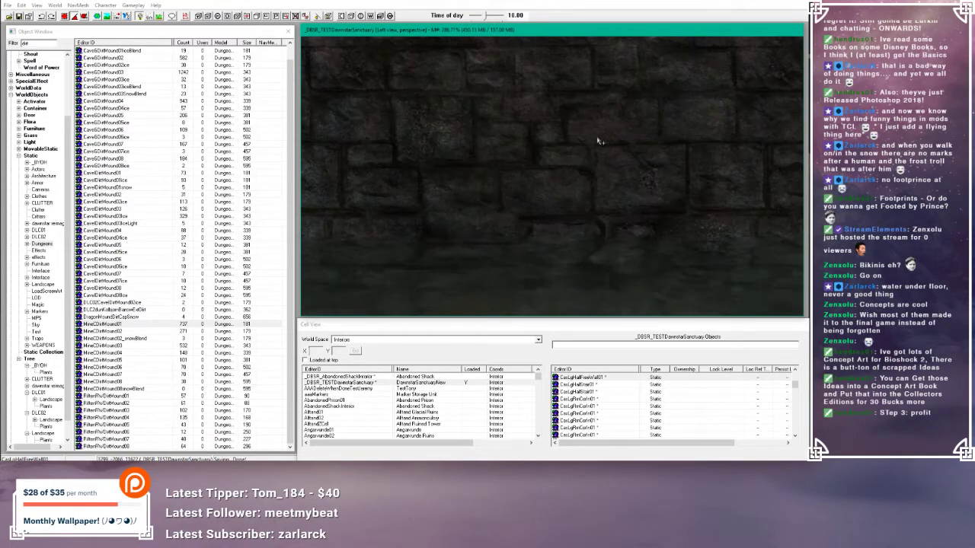
middle_click_drag(599, 141, 504, 219)
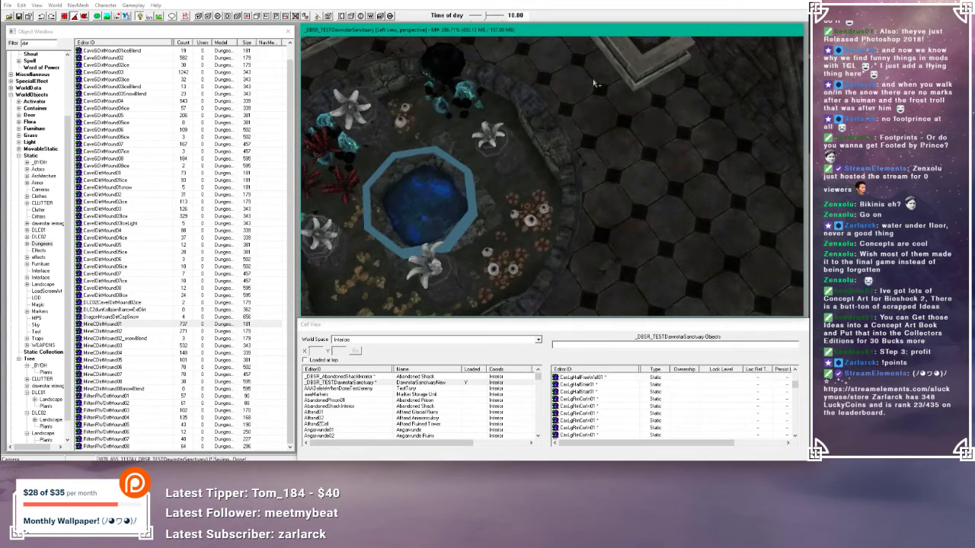
middle_click_drag(613, 75, 622, 59)
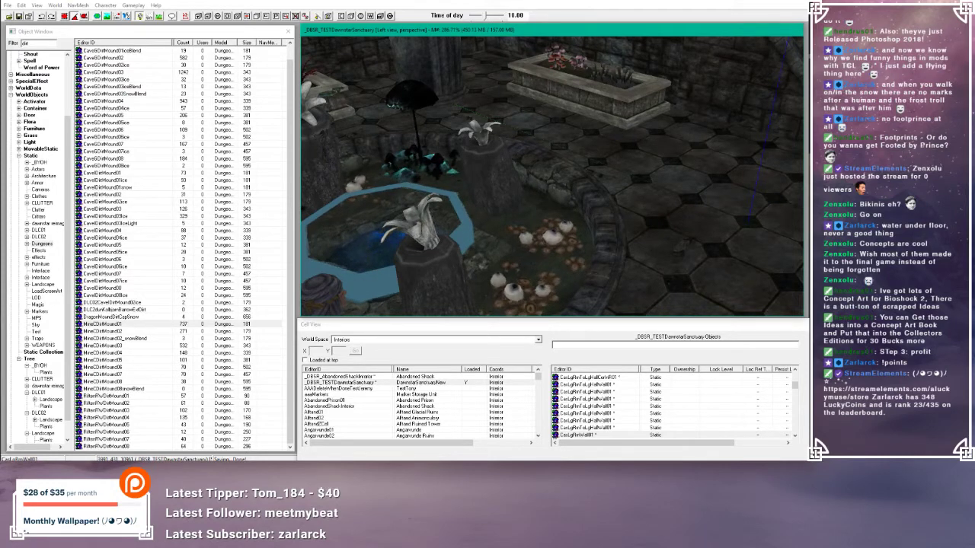
middle_click_drag(610, 190, 578, 212)
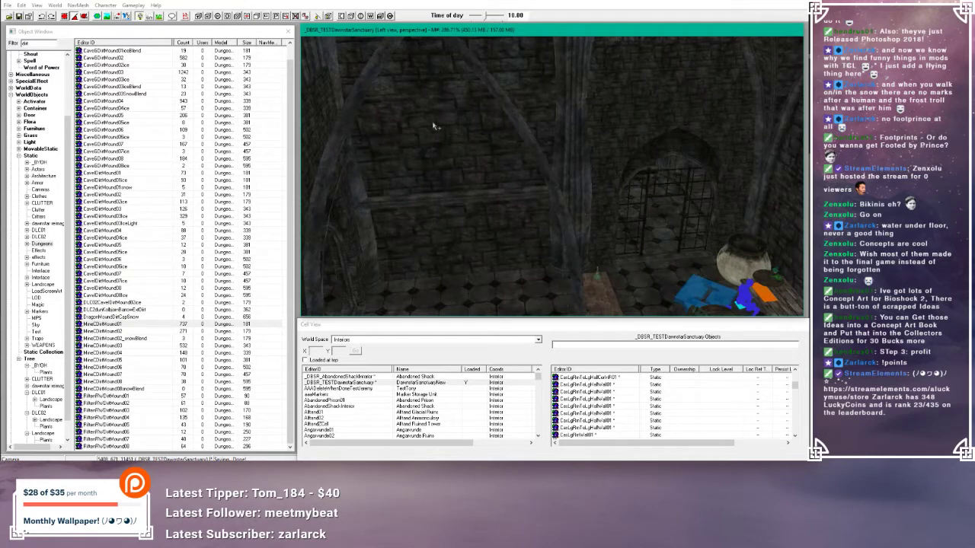
middle_click_drag(479, 142, 538, 170)
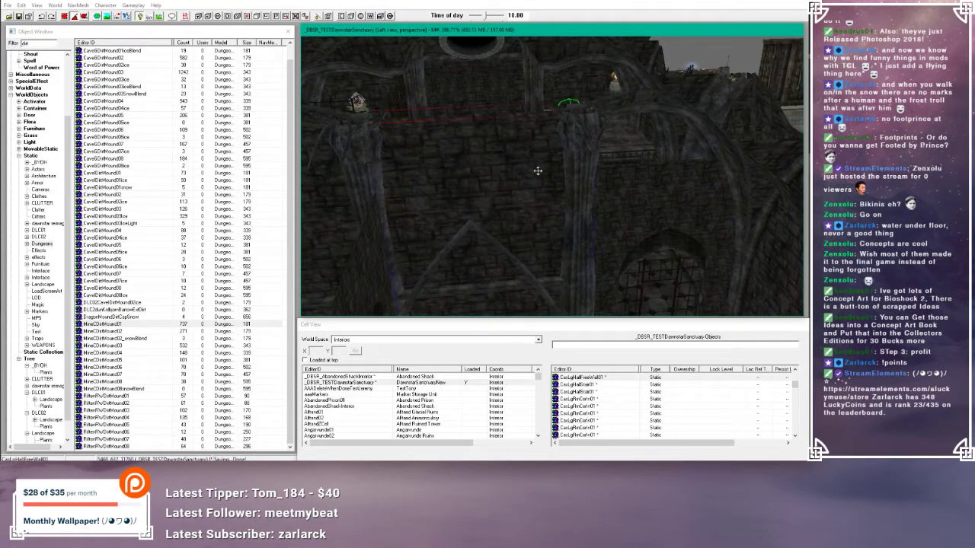
scroll(538, 171, "up", 3)
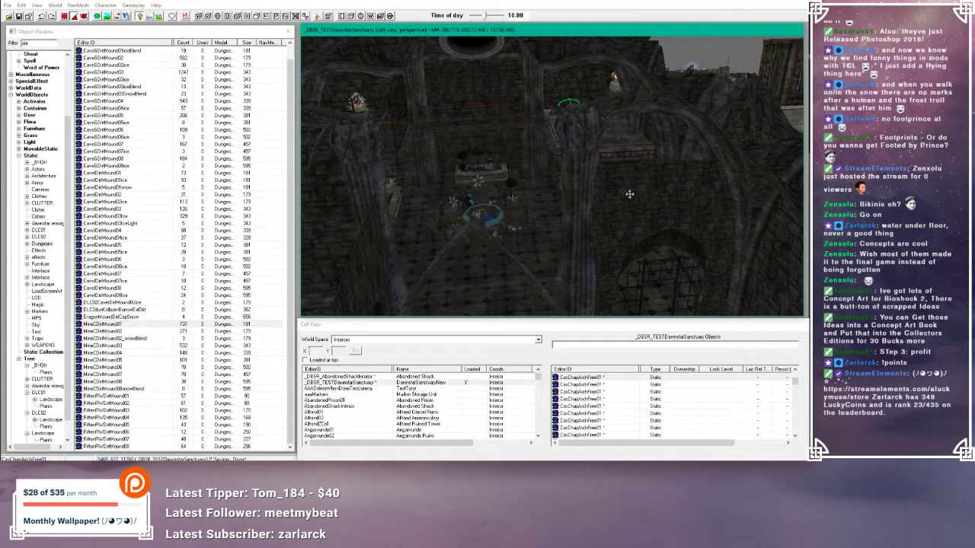
key("1")
middle_click_drag(630, 195, 640, 197)
left_click(413, 186)
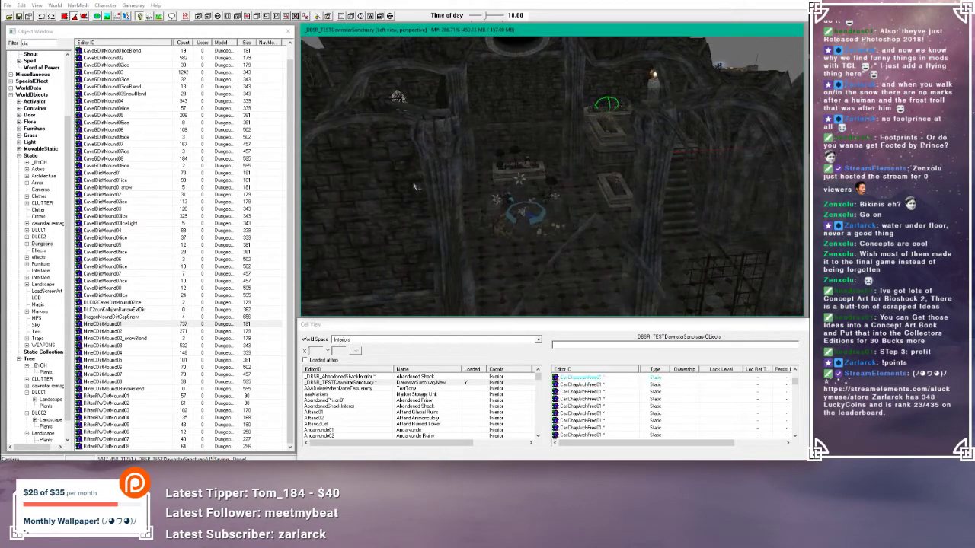
left_click(396, 188)
key("1")
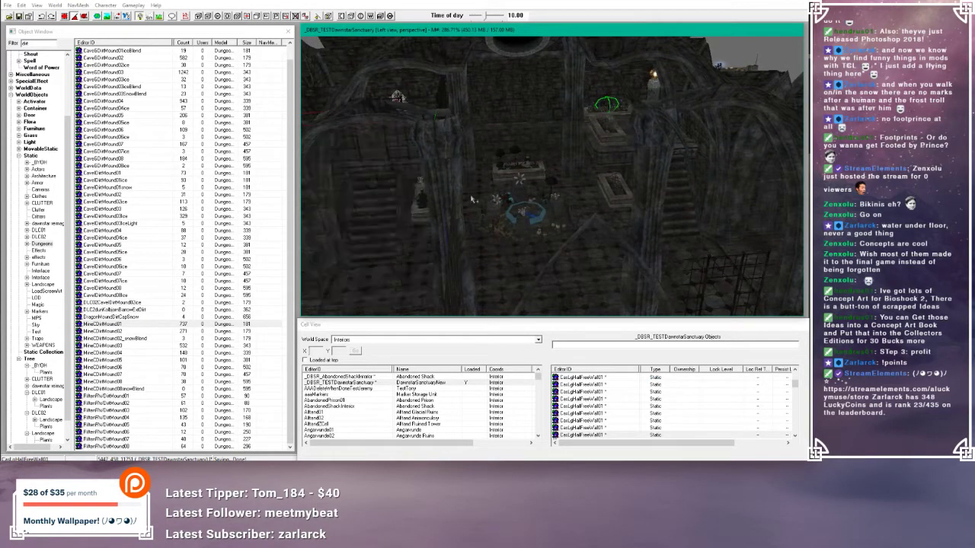
- Examine the mushroom planter beneath the balcony from several angles, along with the neighbouring planters and fountain bed
scroll(472, 200, "up", 4)
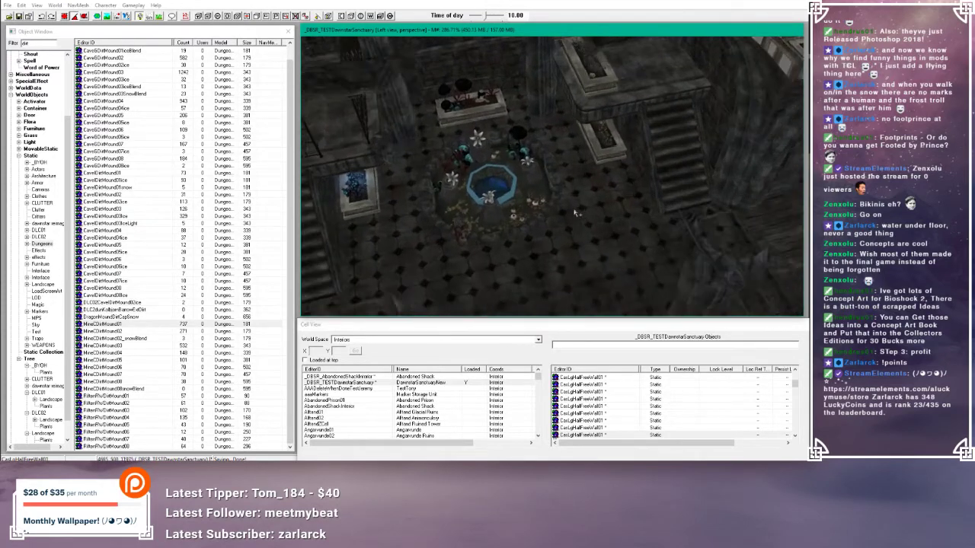
middle_click_drag(579, 214, 623, 186, "shift")
key("d")
scroll(616, 208, "up", 1)
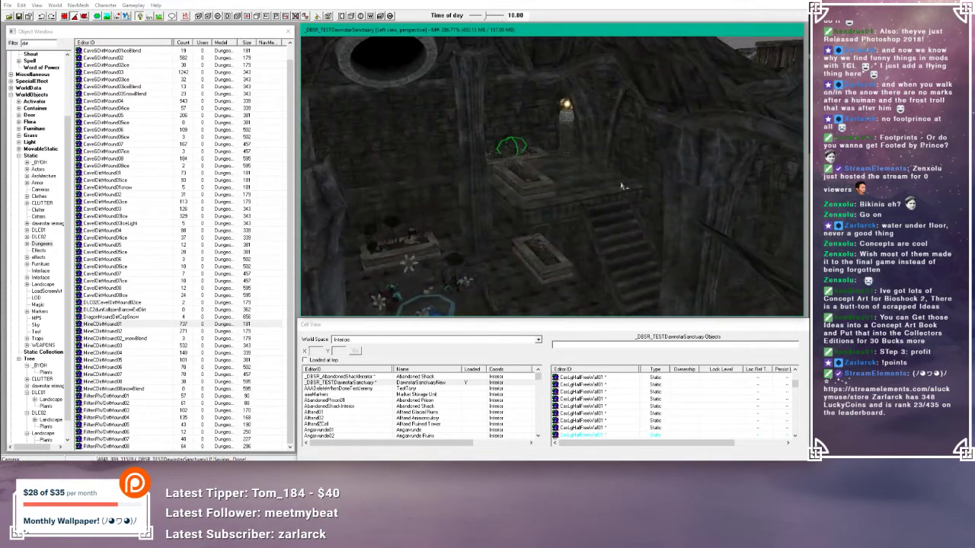
scroll(622, 185, "up", 6)
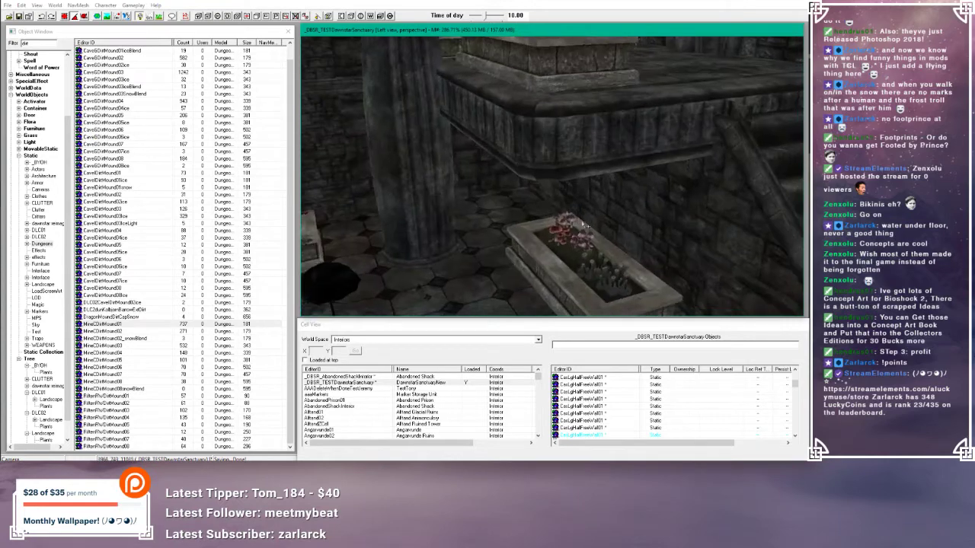
middle_click_drag(585, 224, 584, 216)
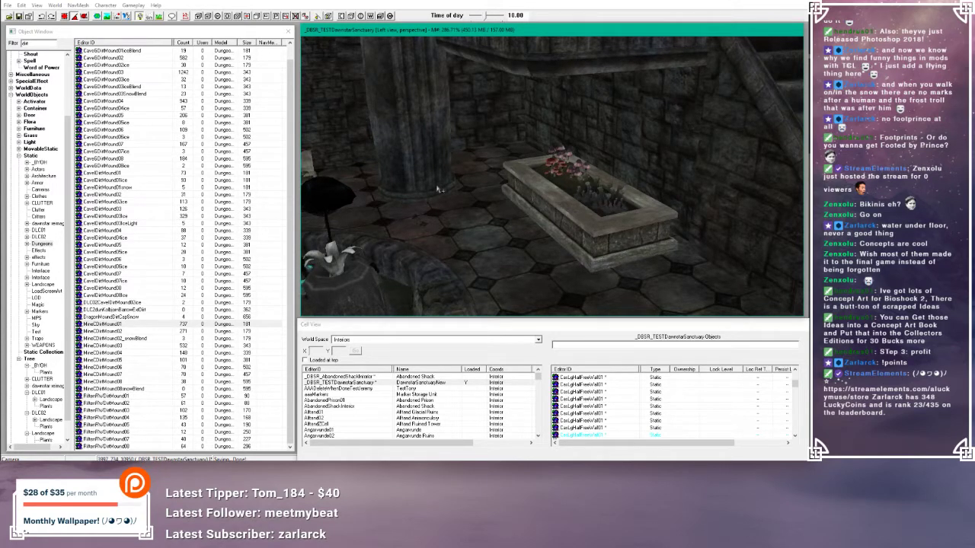
scroll(508, 169, "down", 3)
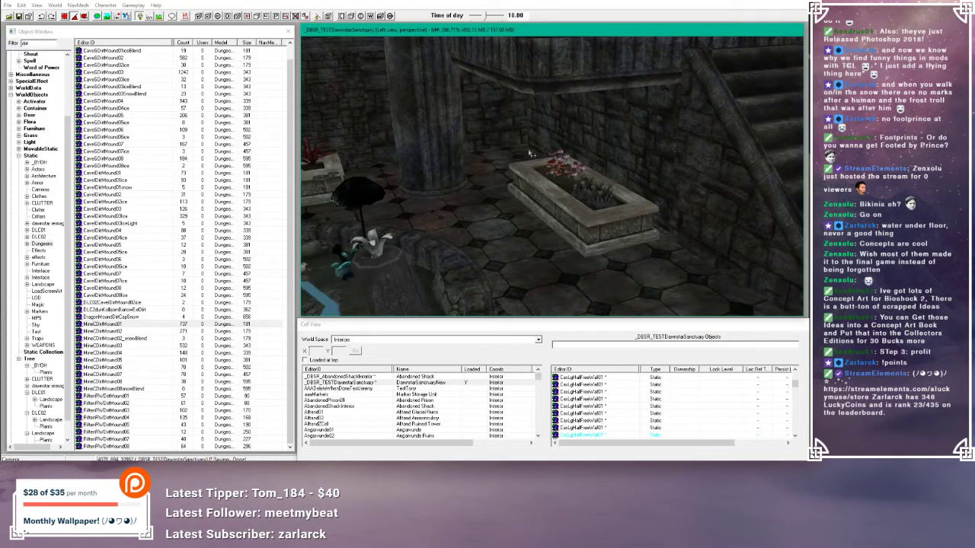
mouse_move(527, 162)
middle_mouse_down()
mouse_move(533, 151)
mouse_move(522, 149)
mouse_move(541, 163)
middle_mouse_up()
left_click(533, 154)
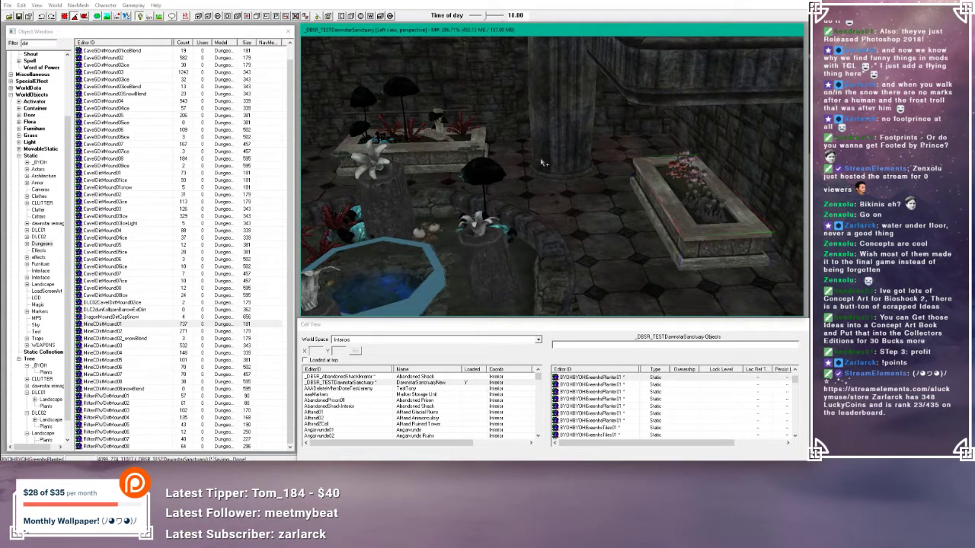
middle_click_drag(537, 166, 593, 179)
scroll(547, 176, "up", 3)
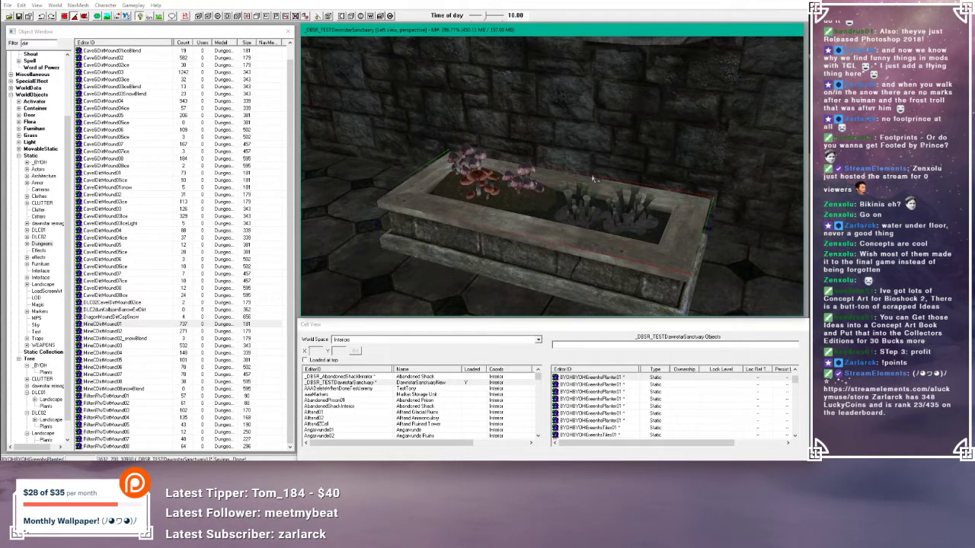
scroll(616, 177, "down", 6)
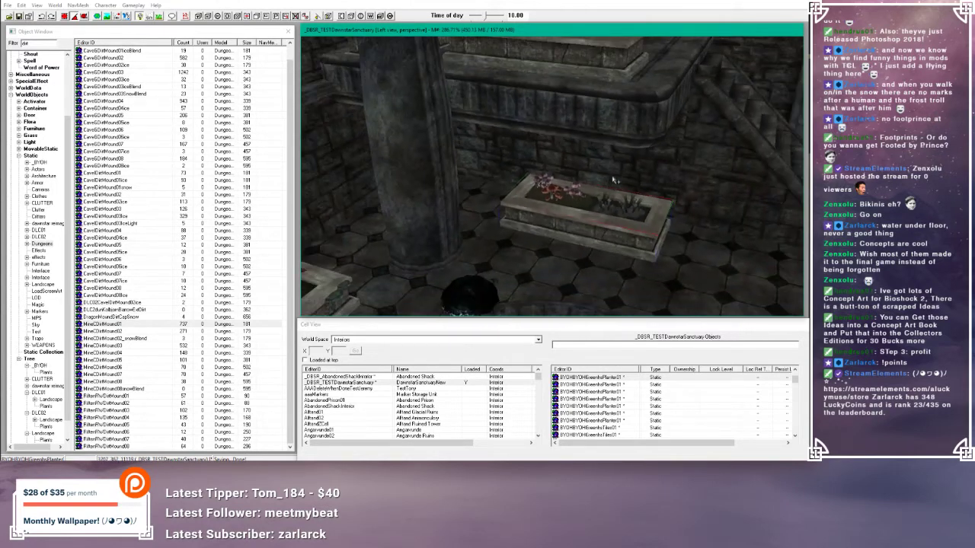
middle_click_drag(593, 179, 571, 186)
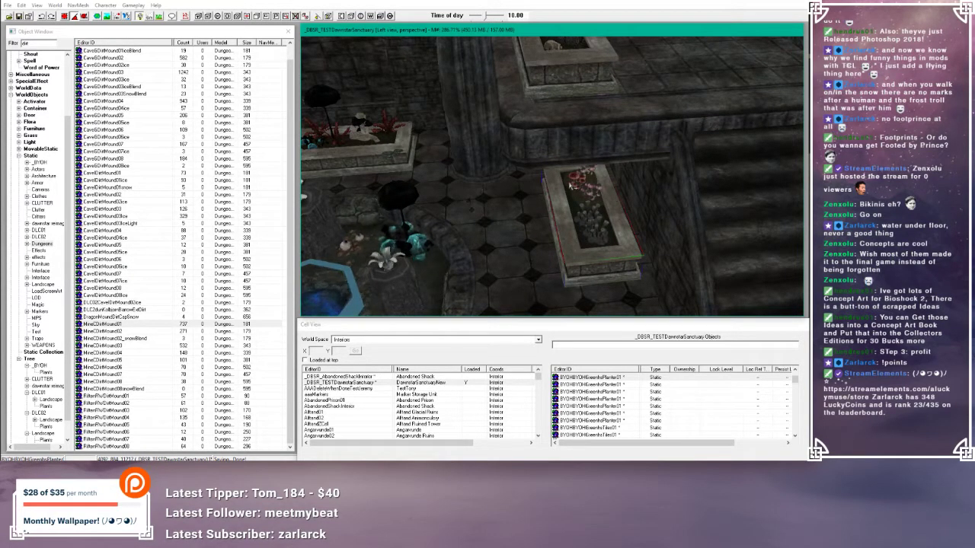
middle_click_drag(569, 185, 512, 180)
middle_click_drag(662, 182, 698, 175)
- Survey the hall's overall layout from above, including both staircases, the wooden side platforms and the open tiled floor
scroll(658, 212, "down", 5)
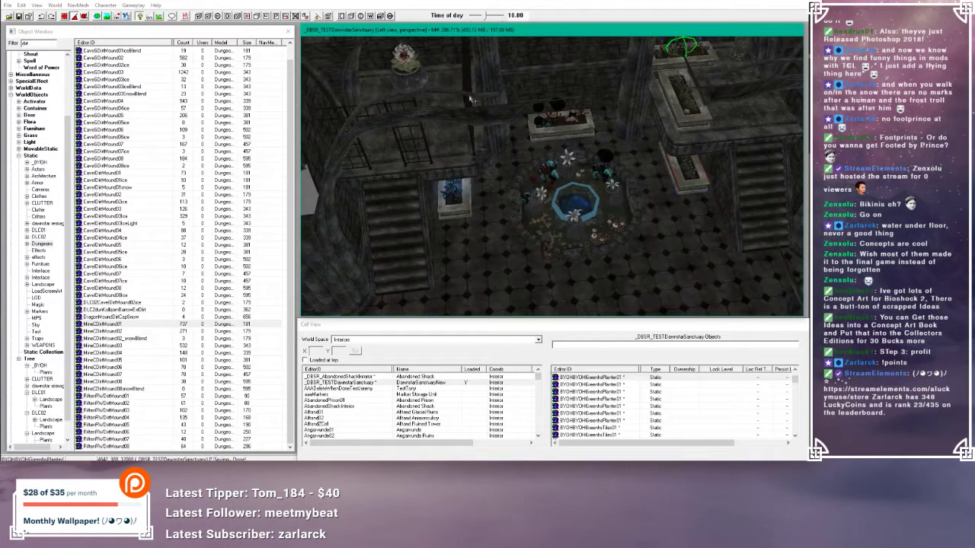
middle_click_drag(482, 107, 517, 78)
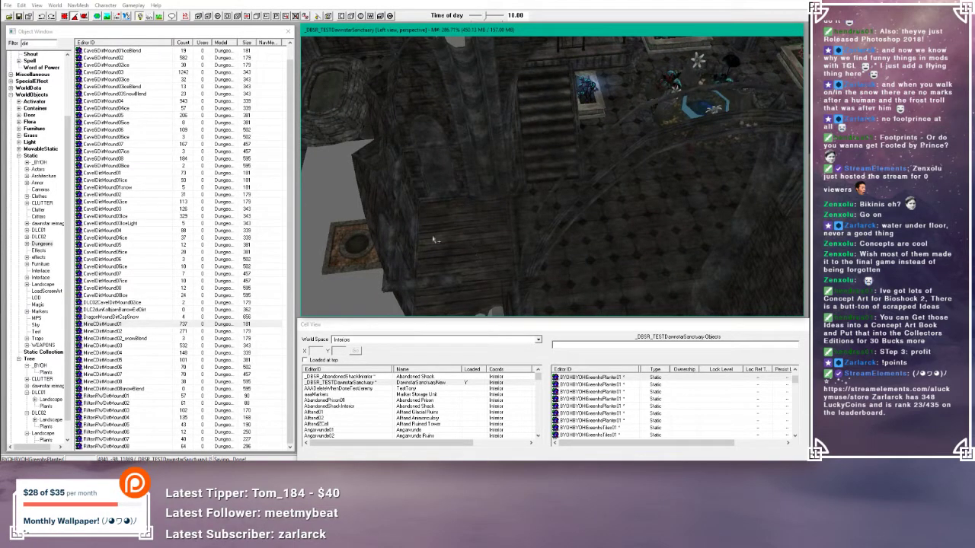
middle_click_drag(672, 196, 598, 204)
scroll(664, 187, "up", 5)
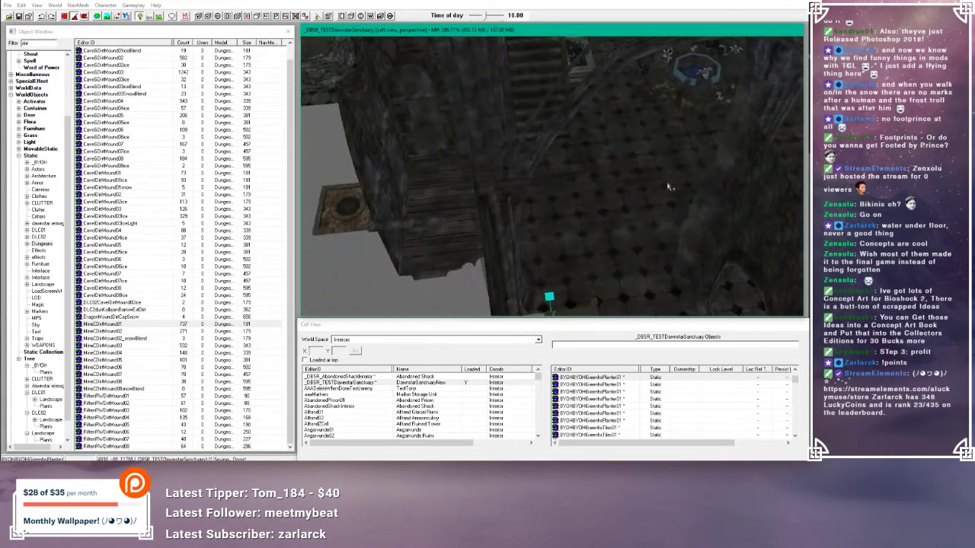
scroll(661, 178, "down", 5)
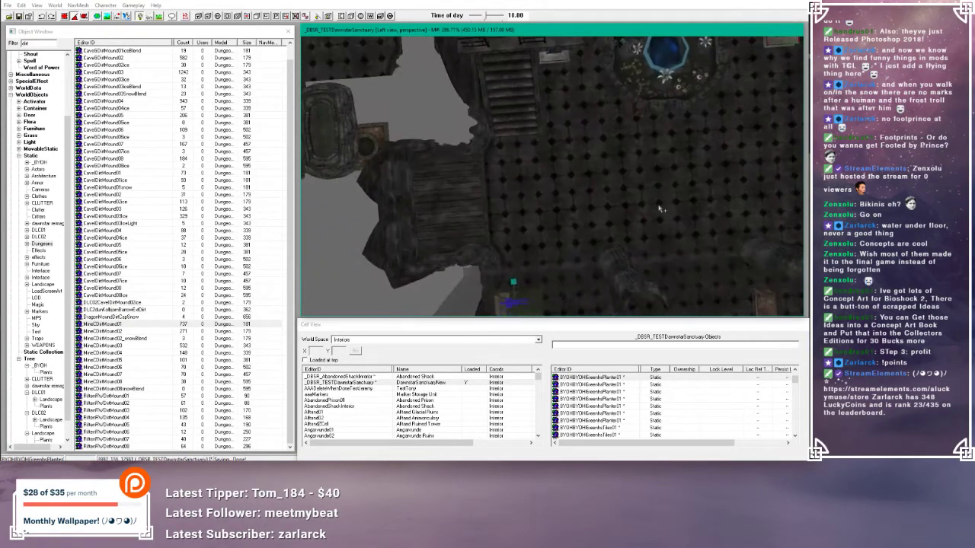
middle_click_drag(661, 190, 619, 217)
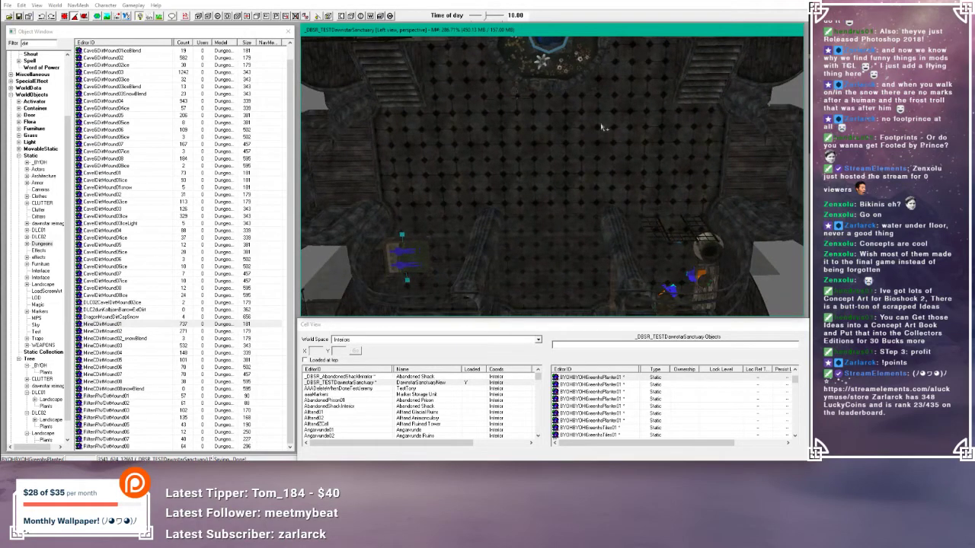
scroll(605, 153, "up", 3)
scroll(609, 178, "down", 3)
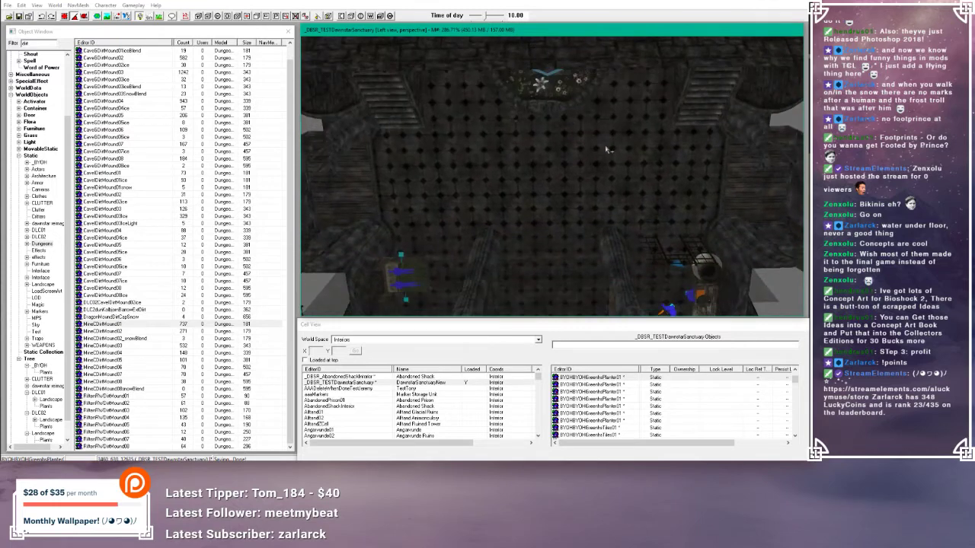
- Delete the iron jail-bar walls and door frame along the edge of the raised platform above the glowing planter
left_click(607, 147)
middle_click_drag(605, 147, 440, 97, "shift")
left_click(450, 132)
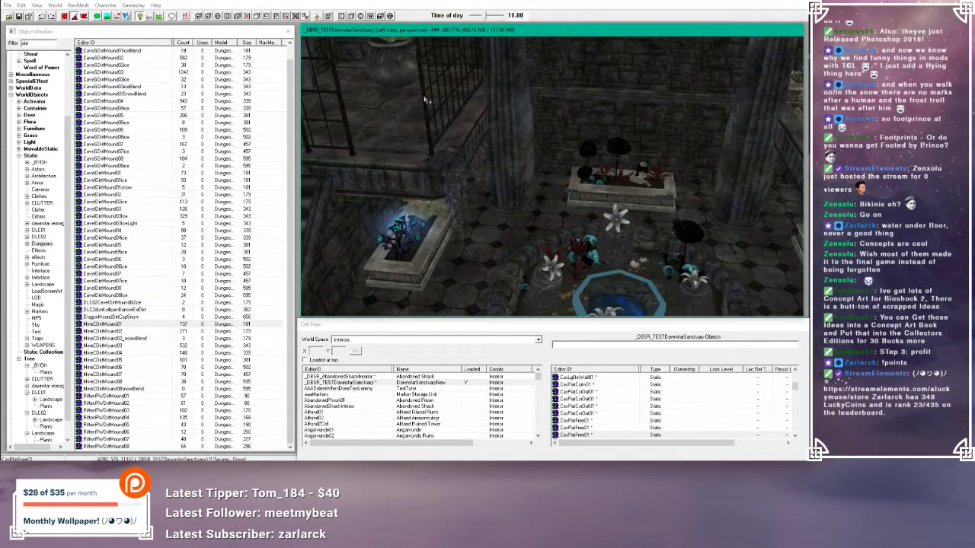
left_click(426, 99)
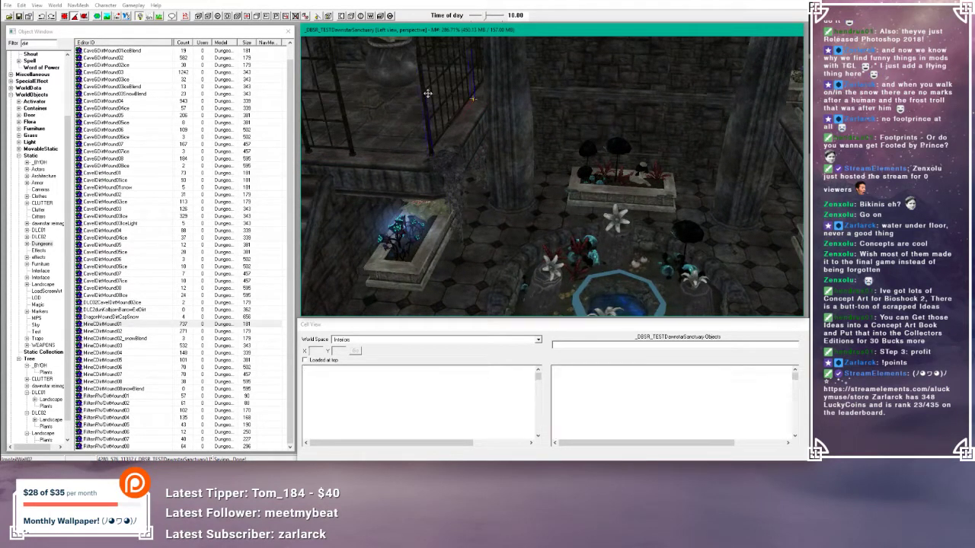
middle_click_drag(427, 93, 440, 110, "shift")
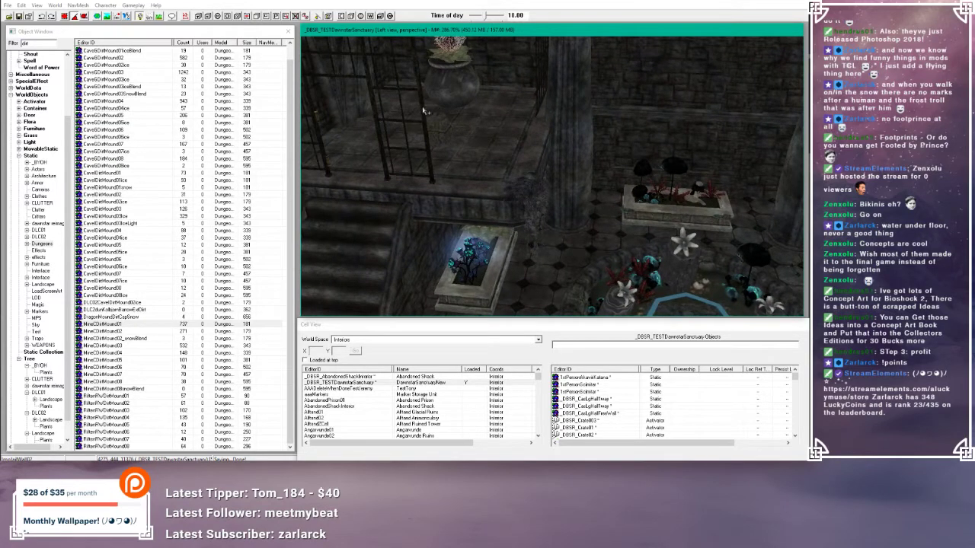
left_click(424, 108)
left_click(423, 101)
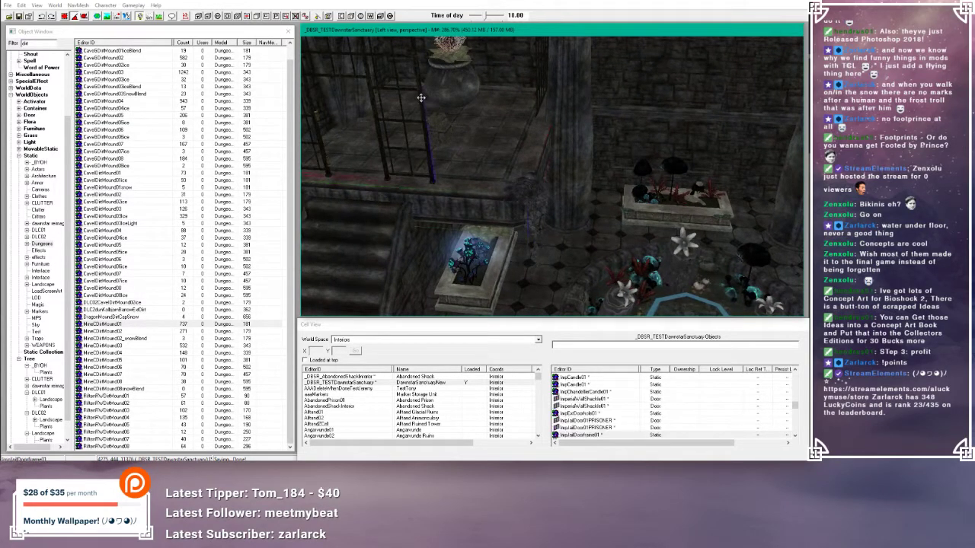
key("Delete")
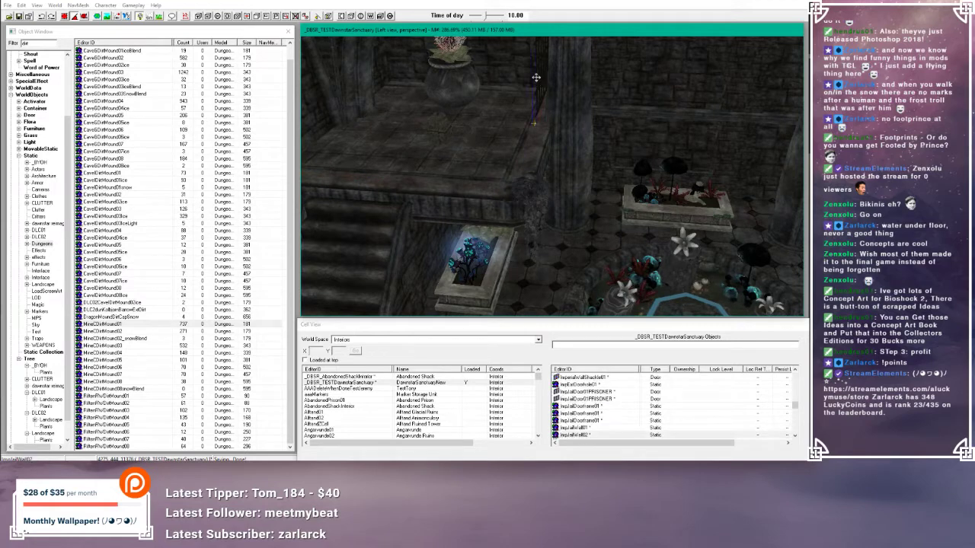
- Delete the large round planter pot standing on the raised platform
left_click(469, 80)
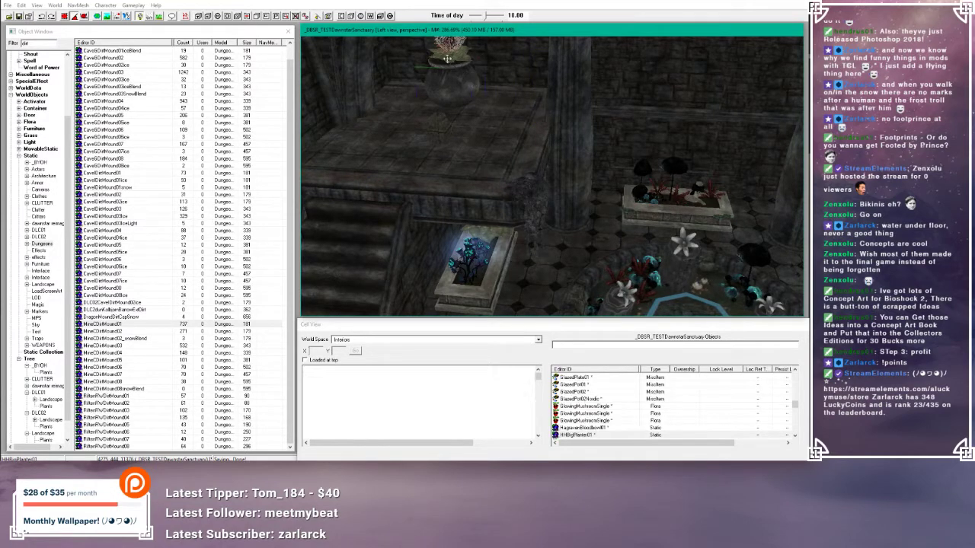
left_click(449, 54)
key("Delete")
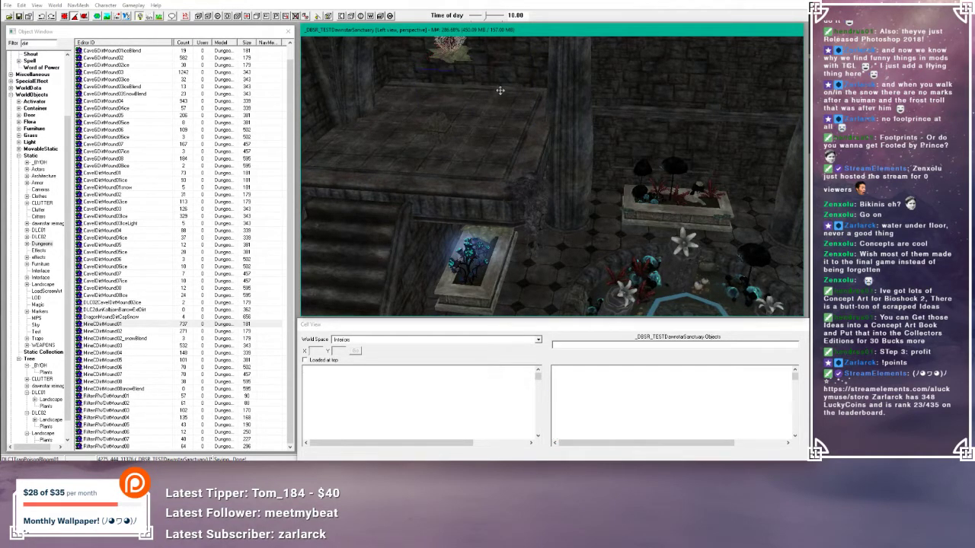
- Delete the leftover object from the floor of the raised platform
mouse_move(500, 91)
middle_mouse_down("shift")
mouse_move(509, 112)
mouse_move(494, 91)
mouse_move(470, 99)
mouse_move(511, 102)
mouse_move(500, 96)
middle_mouse_up("shift")
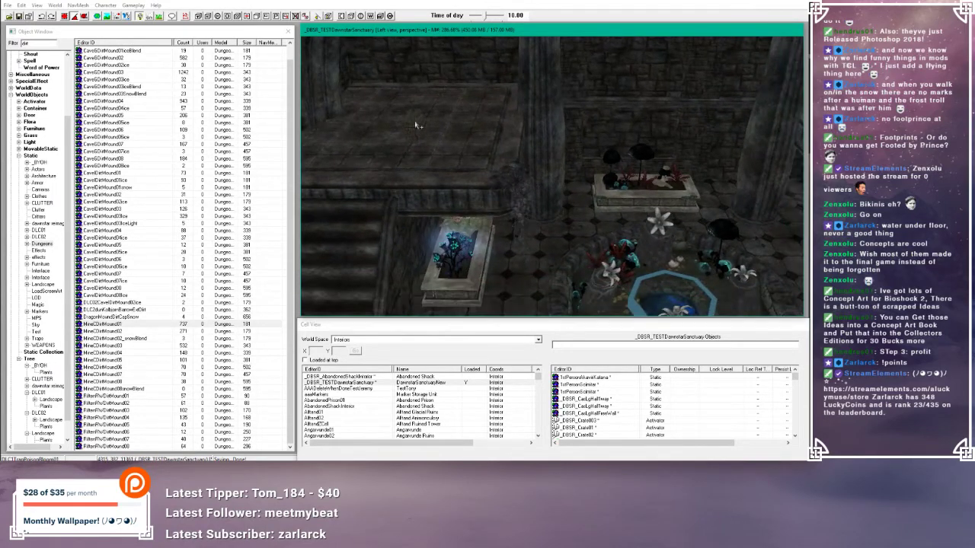
key("Delete")
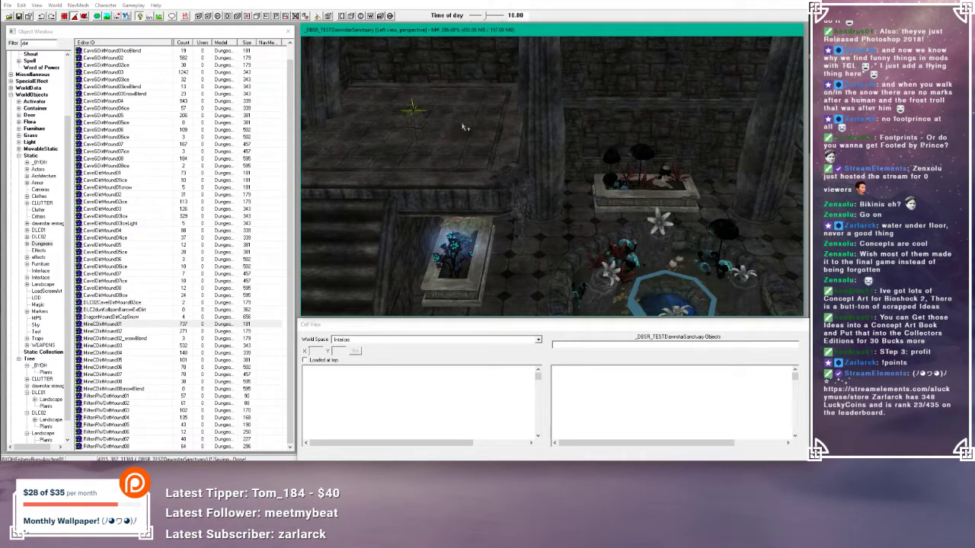
middle_click_drag(463, 126, 463, 123)
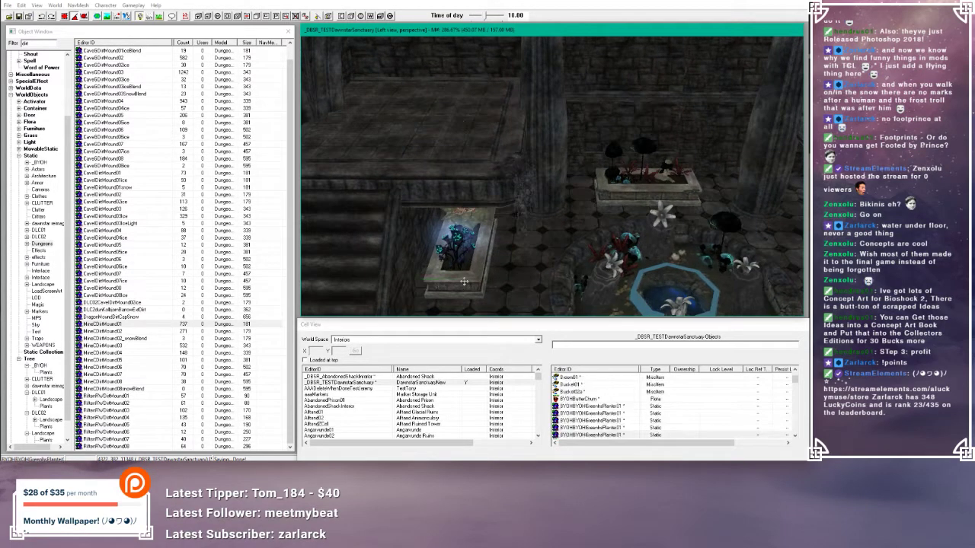
- Paste a copy of the rectangular stone planter onto the raised platform against its back wall
key("ctrl+v")
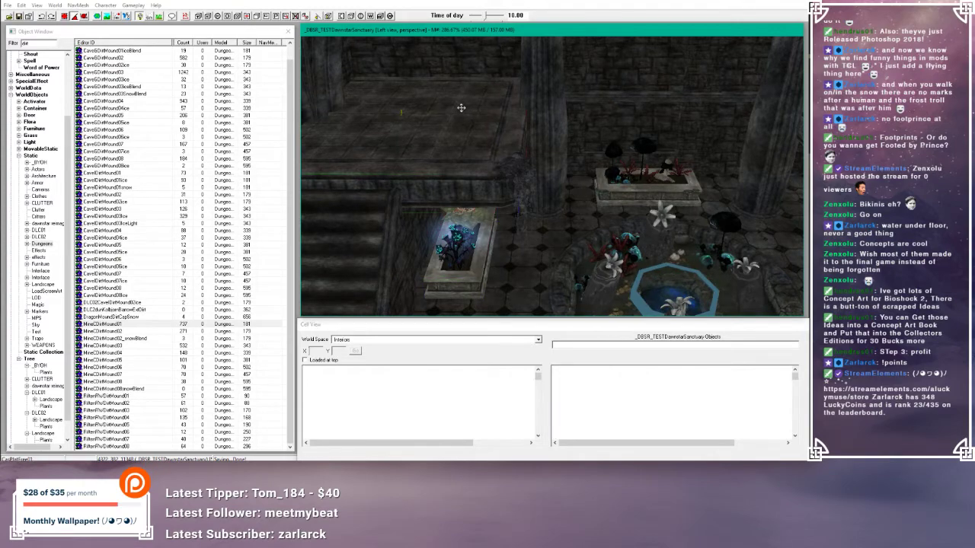
middle_click_drag(462, 107, 515, 143)
scroll(496, 144, "up", 4)
middle_click_drag(591, 207, 531, 135)
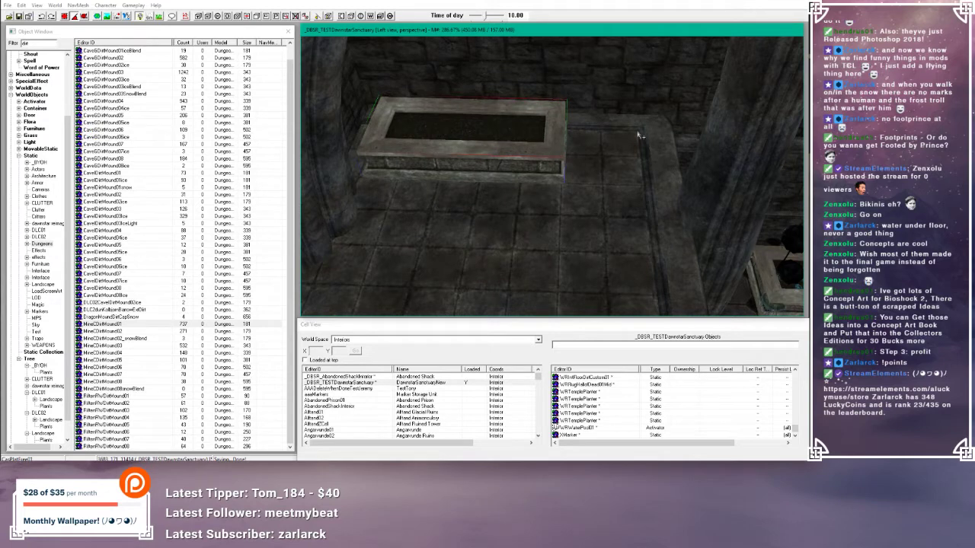
- Duplicate the back planter, turn the copy a quarter turn and place it along the platform's edge facing the fountain
middle_click_drag(617, 153, 549, 118, "shift")
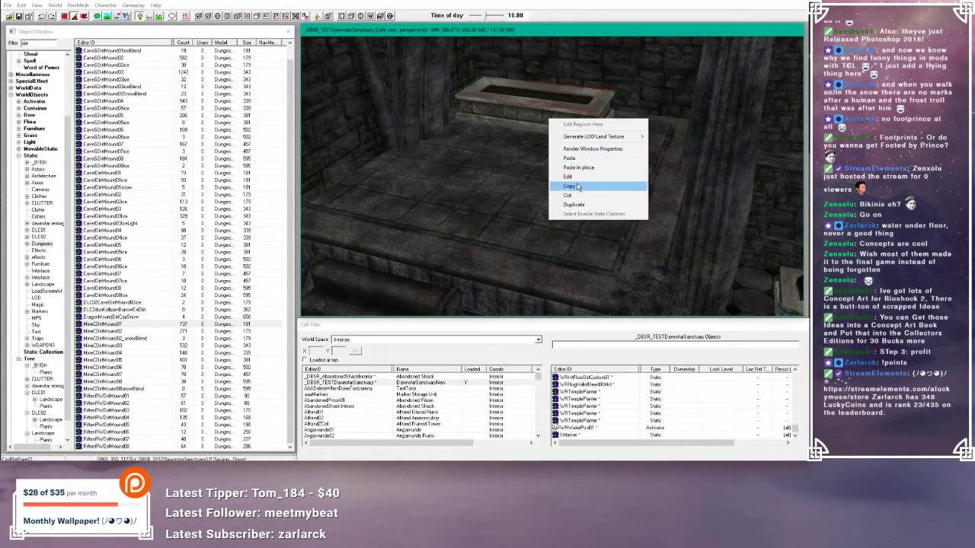
key("ctrl+d")
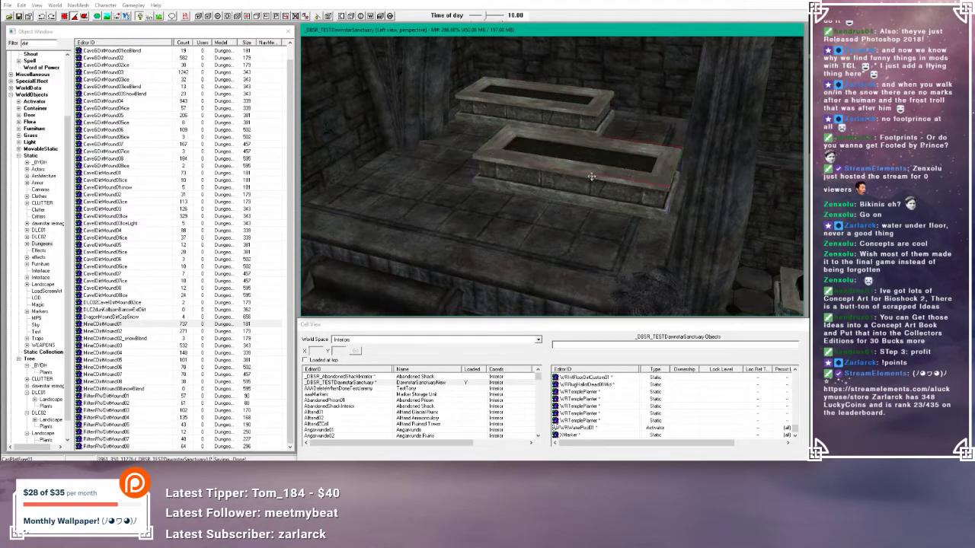
right_click_drag(591, 177, 632, 177)
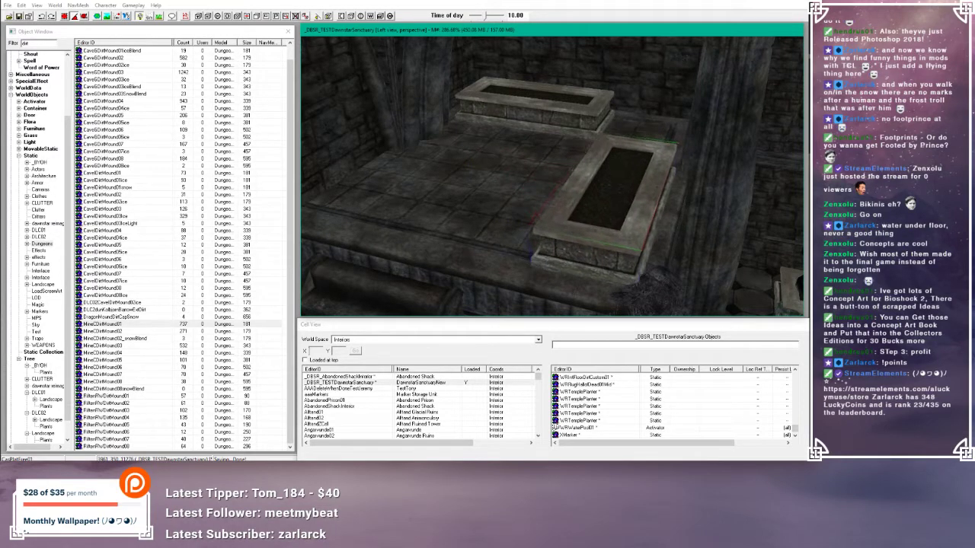
left_click_drag(614, 196, 617, 198)
mouse_move(640, 206)
middle_mouse_down()
mouse_move(609, 196)
mouse_move(637, 218)
mouse_move(655, 204)
middle_mouse_up()
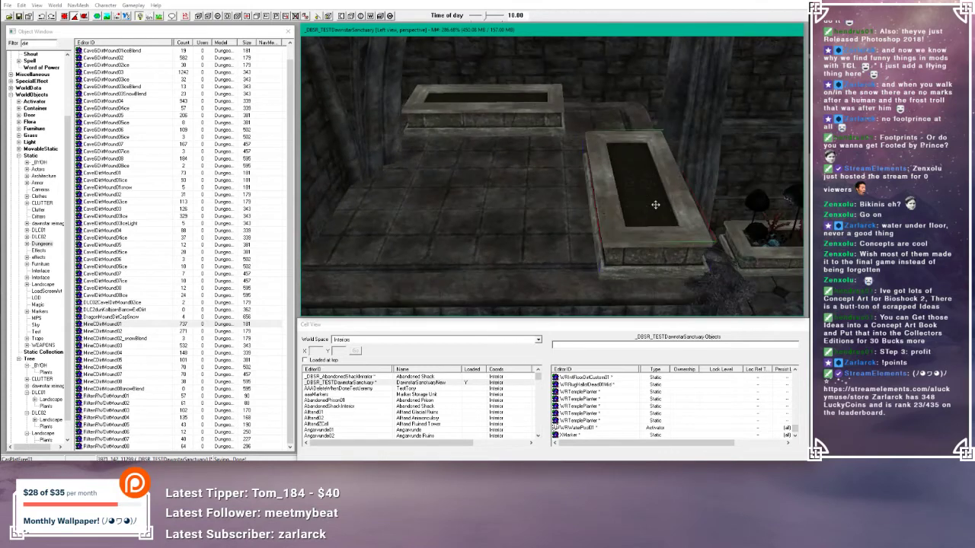
left_click_drag(640, 190, 634, 191)
middle_click_drag(647, 200, 541, 206)
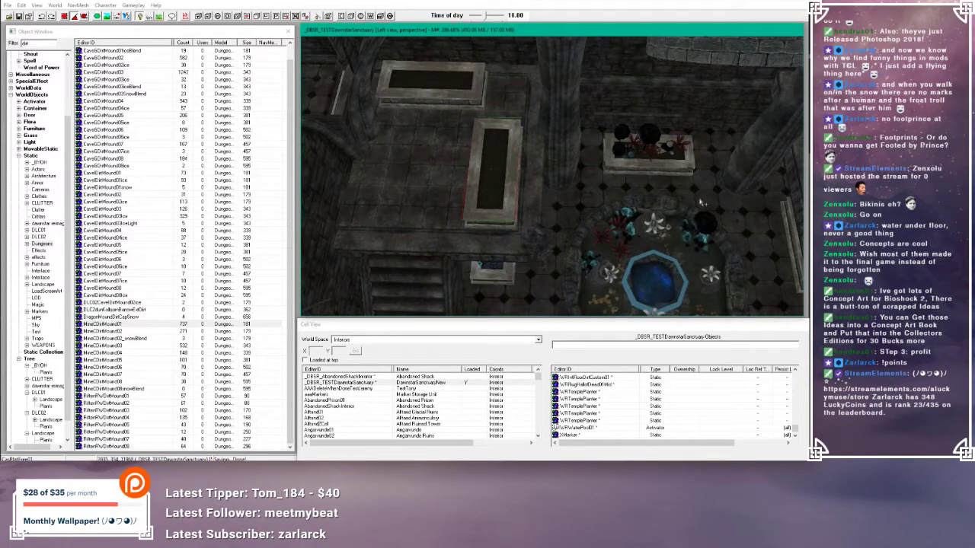
mouse_move(702, 202)
middle_mouse_down()
mouse_move(659, 204)
mouse_move(706, 202)
middle_mouse_up()
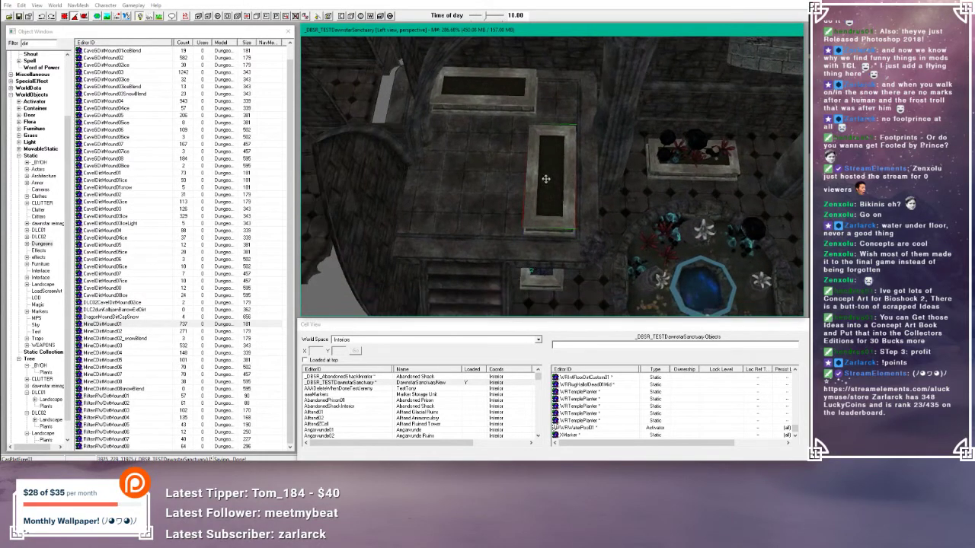
- Shift the back planter along the wall so its end lines up with the inner side of the edge planter
scroll(545, 178, "up", 3)
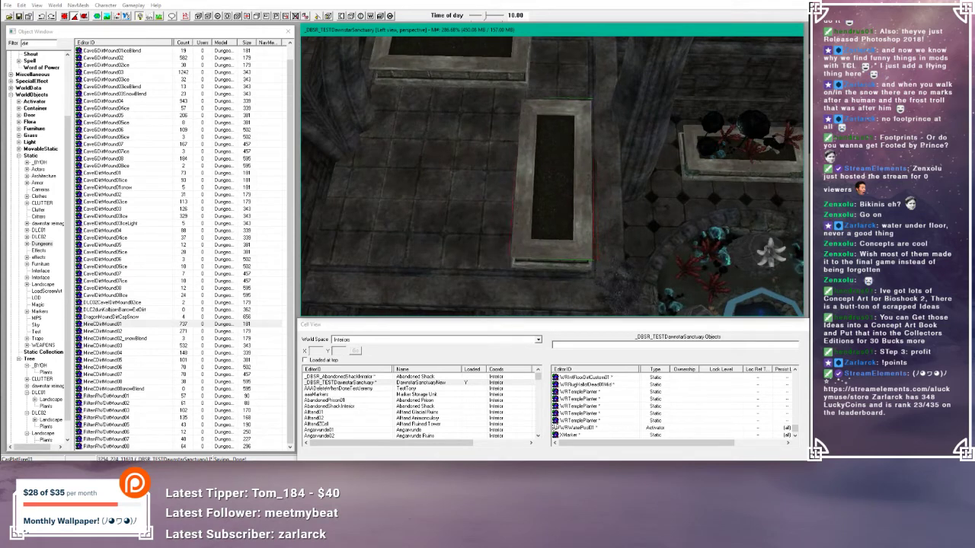
scroll(559, 175, "up", 2)
scroll(559, 180, "down", 2)
scroll(564, 202, "up", 5)
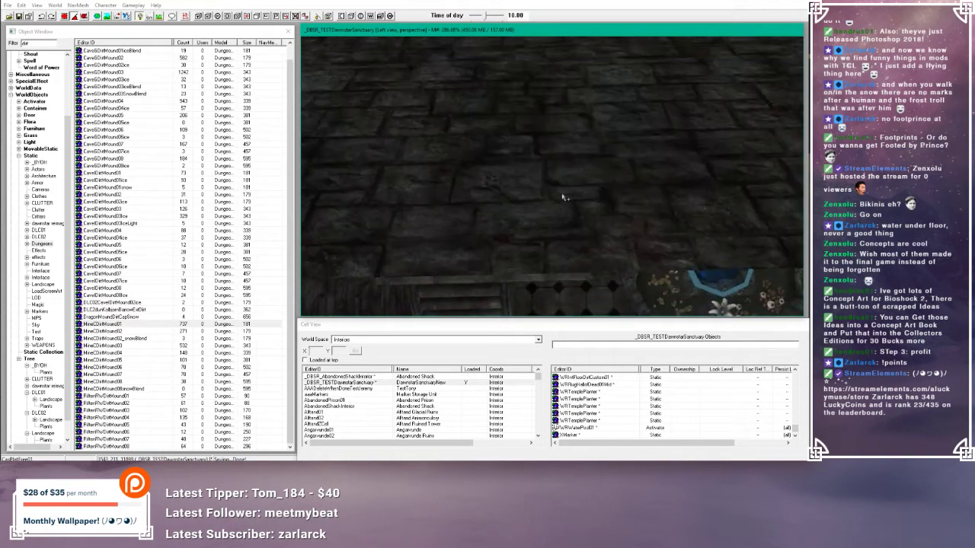
scroll(558, 177, "down", 5)
middle_click_drag(558, 177, 565, 95)
left_click_drag(571, 89, 659, 92)
scroll(600, 120, "down", 5)
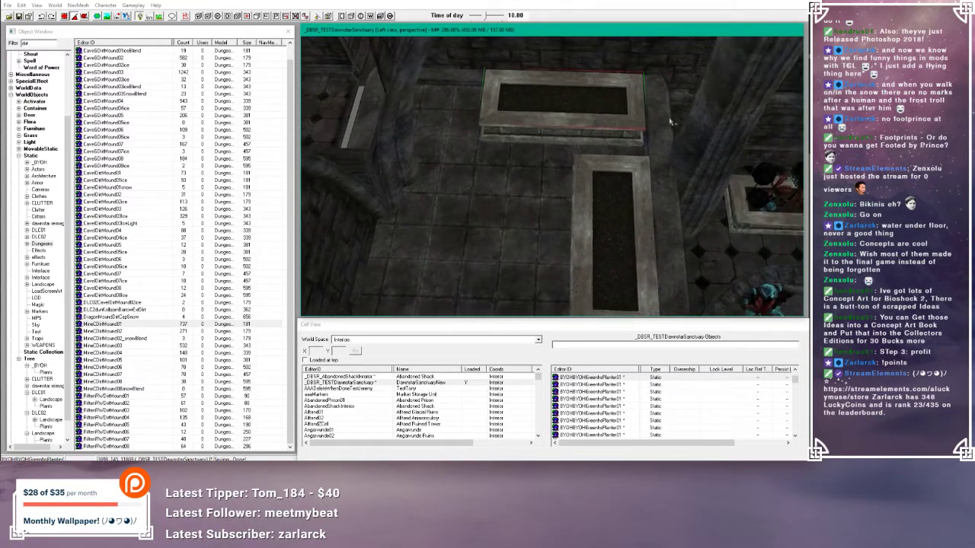
mouse_move(600, 120)
middle_mouse_down()
mouse_move(641, 133)
mouse_move(597, 124)
middle_mouse_up()
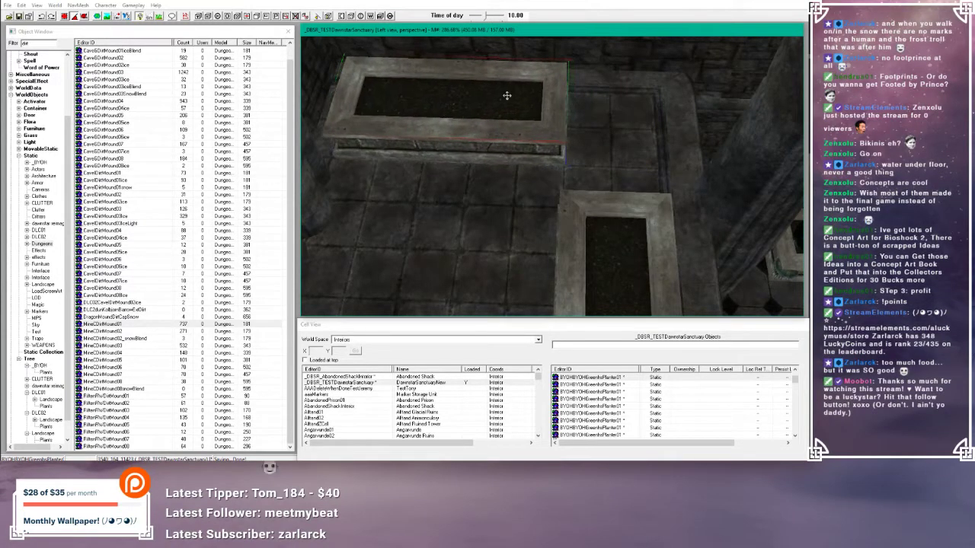
- Paste a large round pot into the platform corner between the two rectangular planters
middle_click_drag(507, 96, 474, 158)
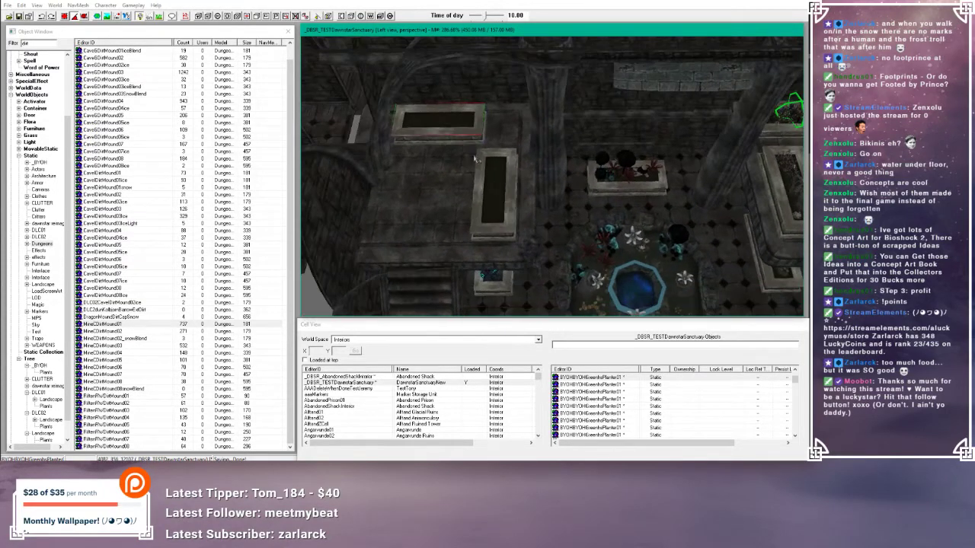
middle_click_drag(526, 253, 579, 188)
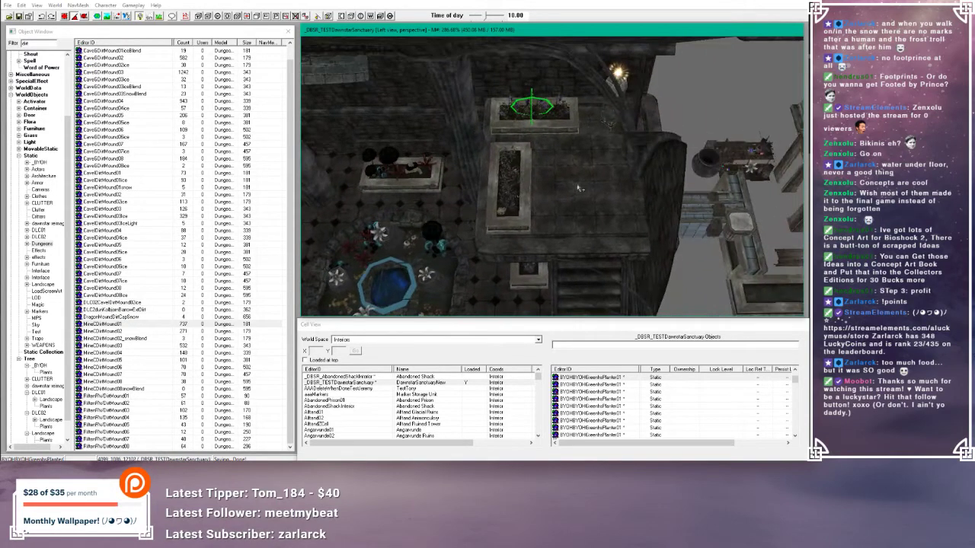
middle_click_drag(516, 219, 576, 155)
left_click(507, 253)
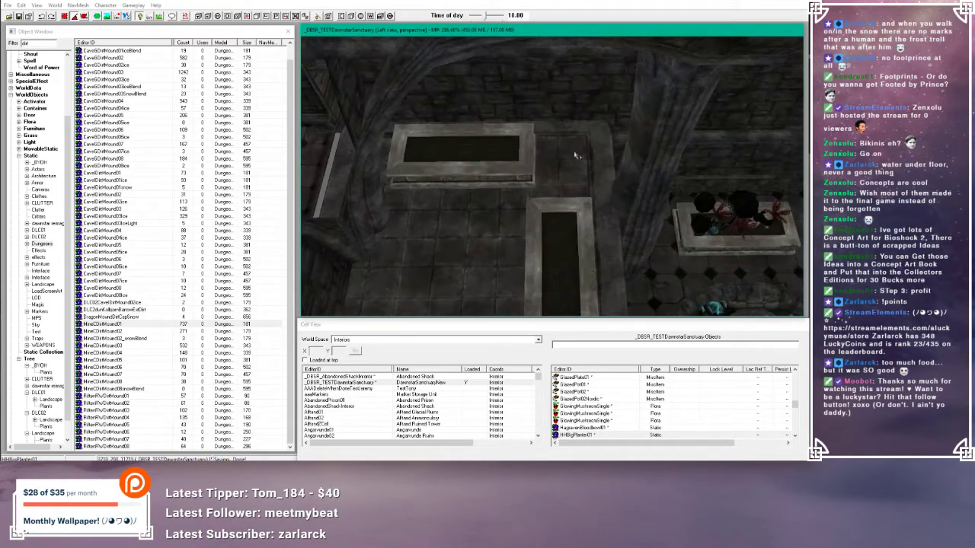
scroll(576, 155, "up", 2)
key("ctrl+v")
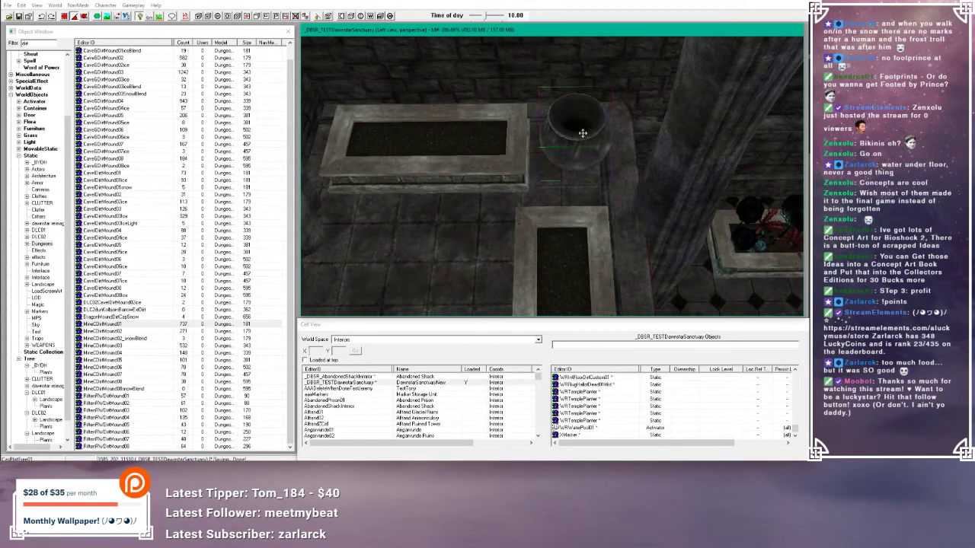
scroll(583, 144, "down", 5)
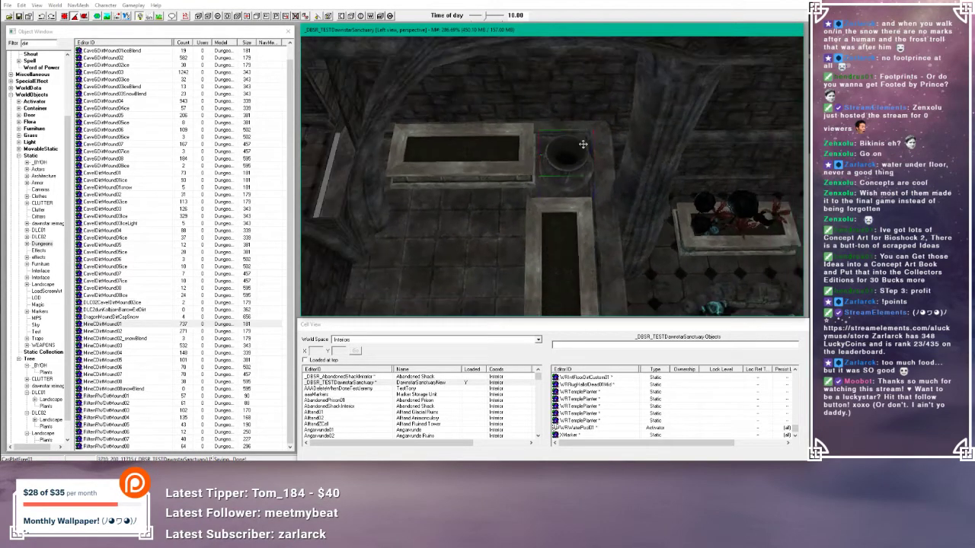
- Move the purple mushroom cluster beside the red cluster among the sample plants on the tiled floor
middle_click_drag(609, 176, 545, 137)
scroll(596, 166, "down", 2)
scroll(642, 57, "down", 5)
middle_click_drag(642, 57, 485, 172)
scroll(590, 196, "up", 10)
key("d")
left_click_drag(485, 172, 439, 146)
key("d")
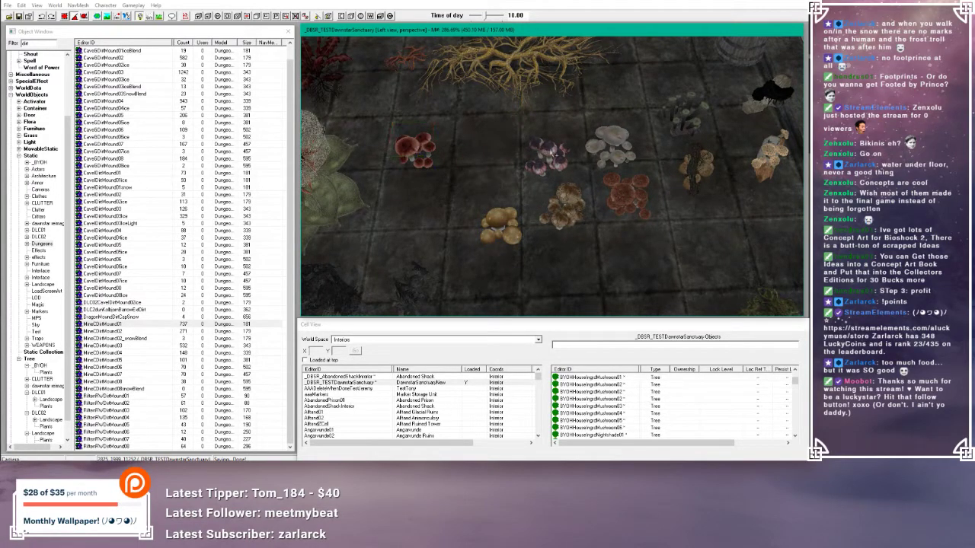
left_click_drag(557, 153, 478, 144)
- Move the large poison bloom plant farther away from the red mushroom cluster
left_click(416, 145)
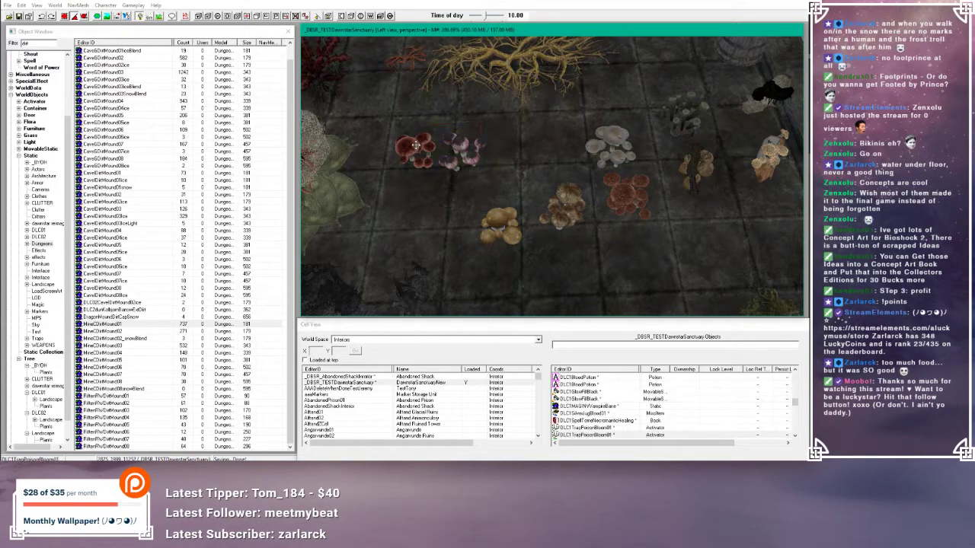
double_click(408, 148)
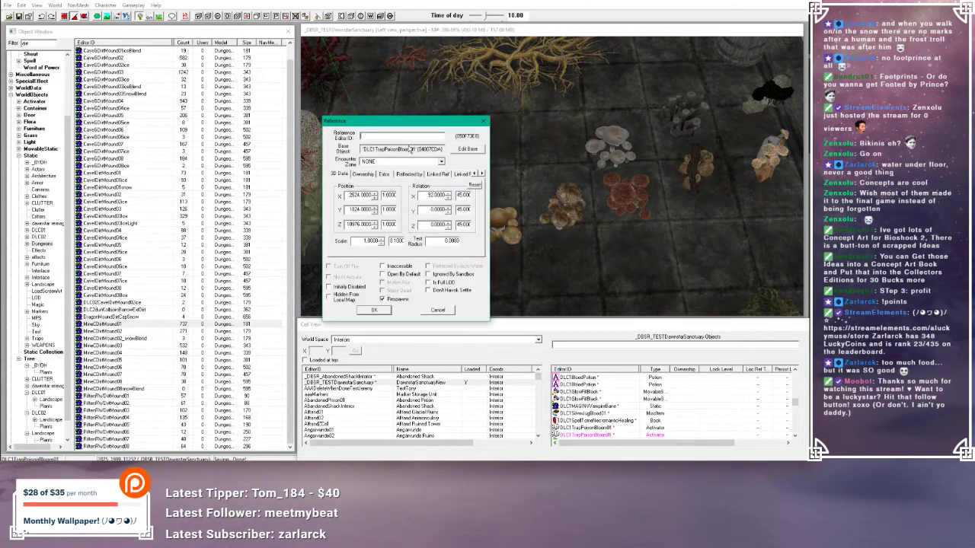
left_click(444, 313)
middle_click_drag(507, 142, 480, 128, "shift")
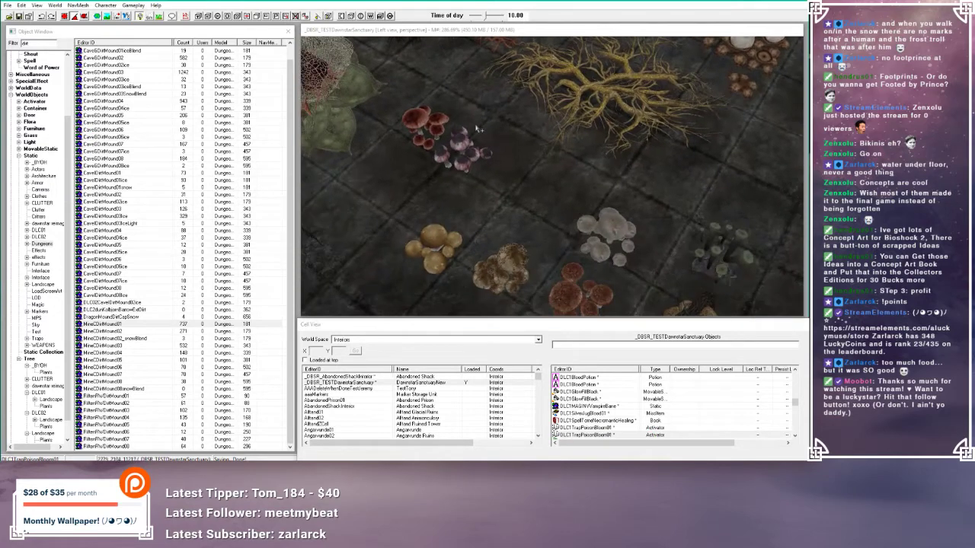
left_click(427, 127)
left_click_drag(358, 101, 313, 63)
- Check the reference properties of the red and purple mushroom clusters without changing them
left_click(420, 126)
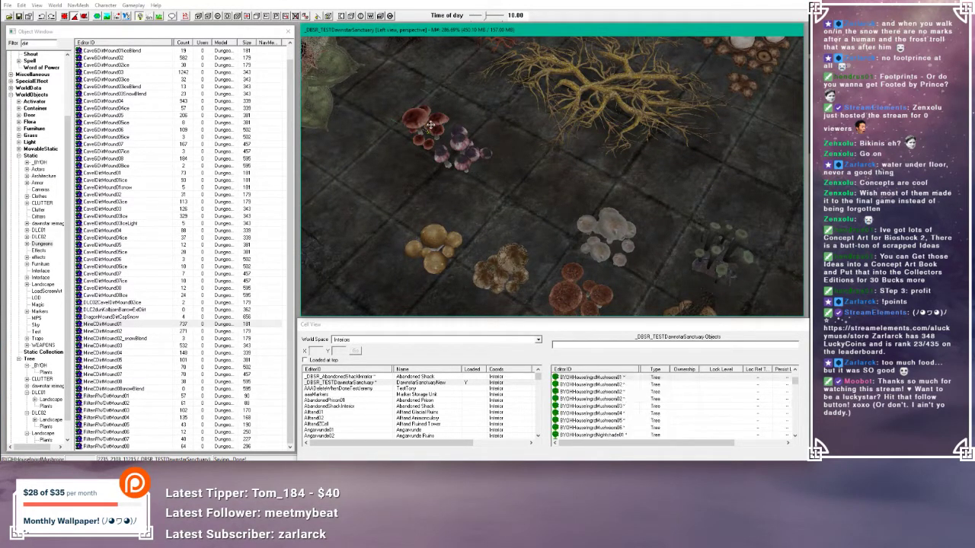
double_click(430, 126)
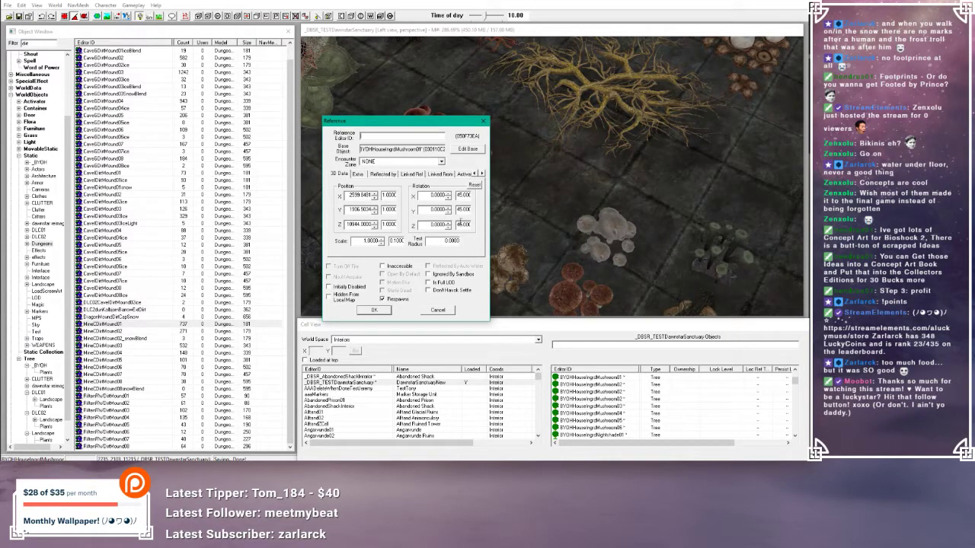
left_click(438, 311)
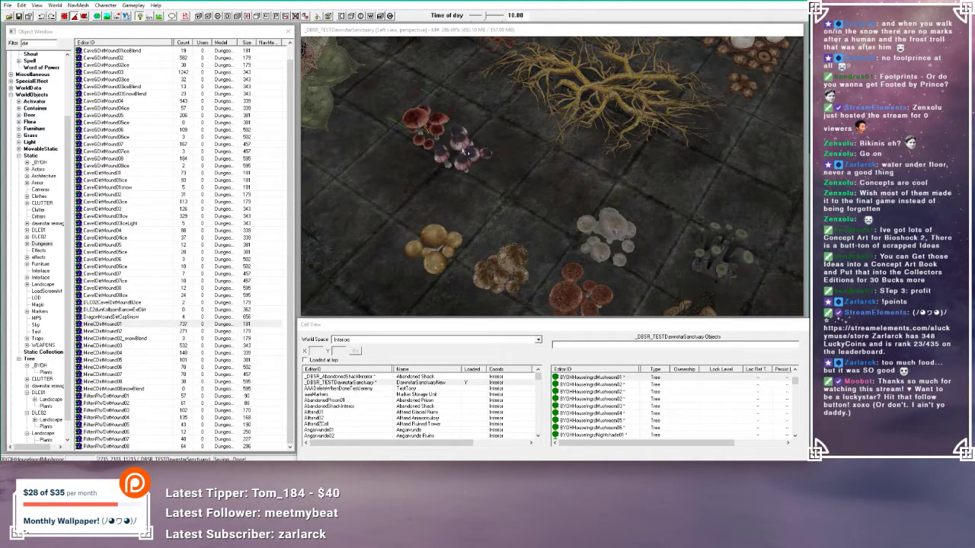
double_click(465, 153)
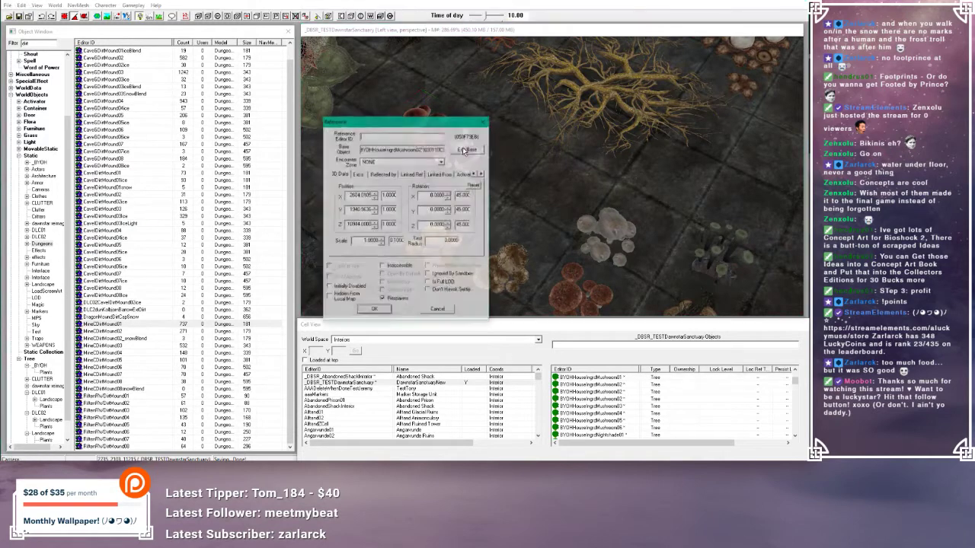
left_click(438, 311)
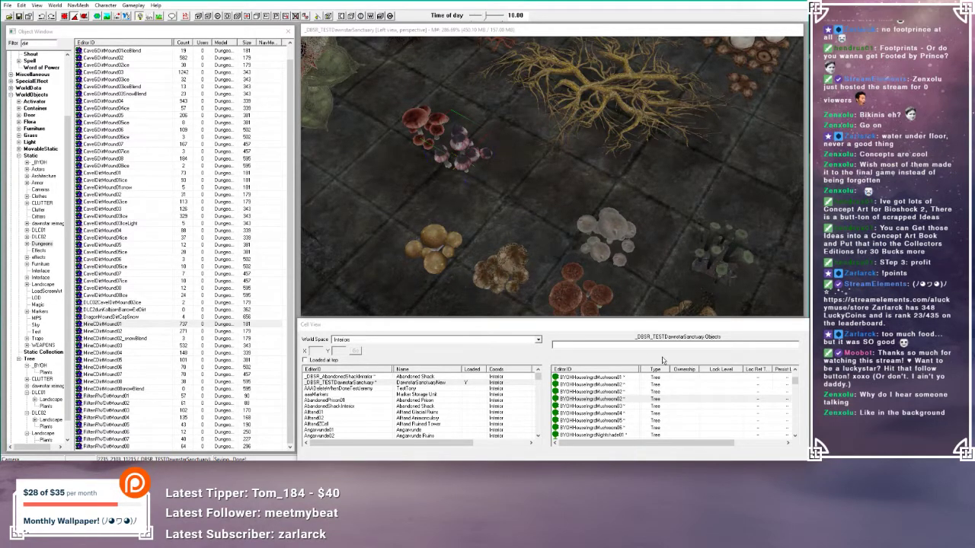
- Move the grey-green giant lichen cluster closer to the barrel and the black-capped mushroom
scroll(500, 260, "down", 5)
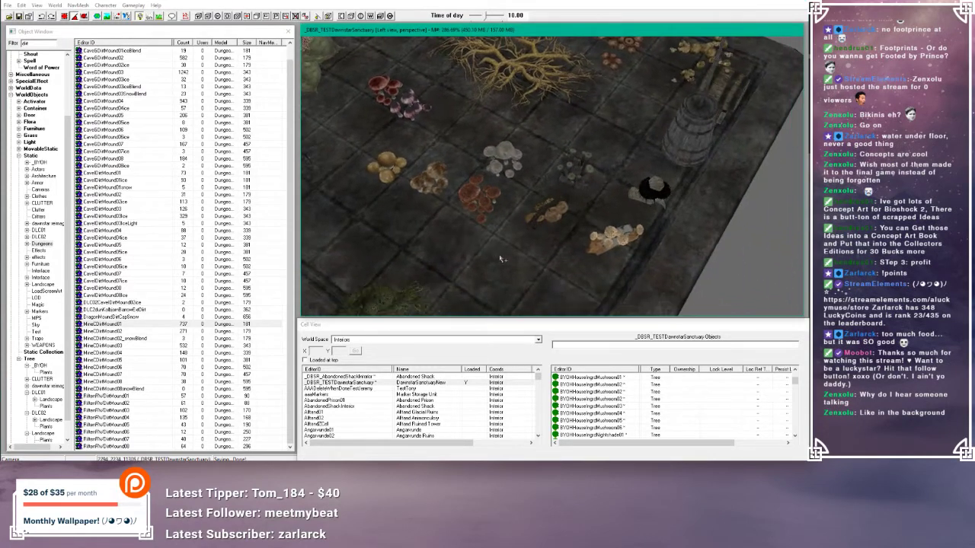
left_click(607, 240)
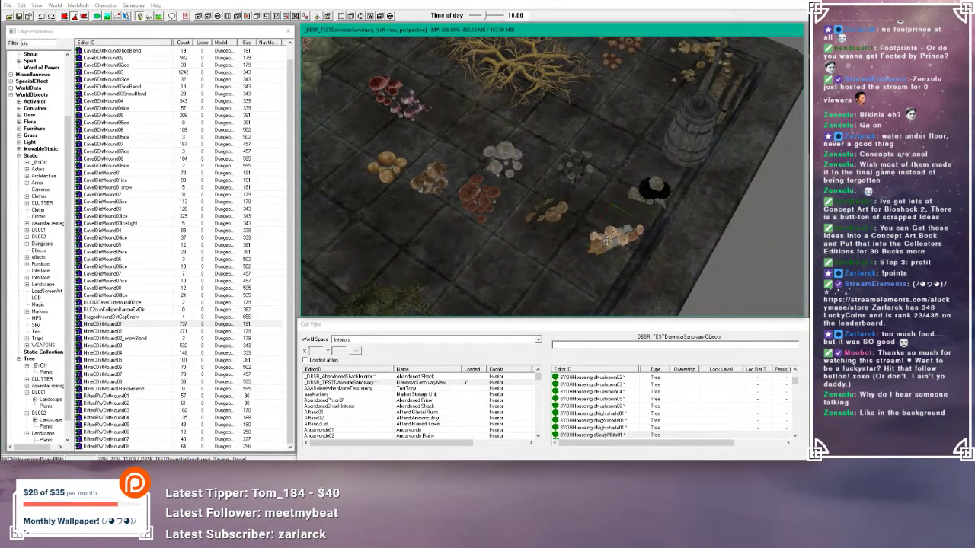
left_click(644, 194)
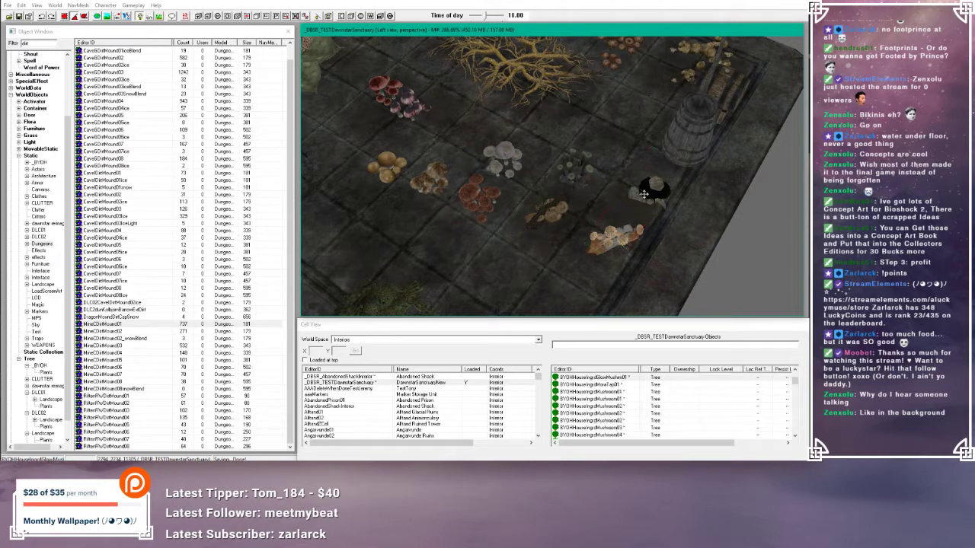
left_click(607, 241)
left_click(582, 173)
left_click_drag(583, 173, 614, 169)
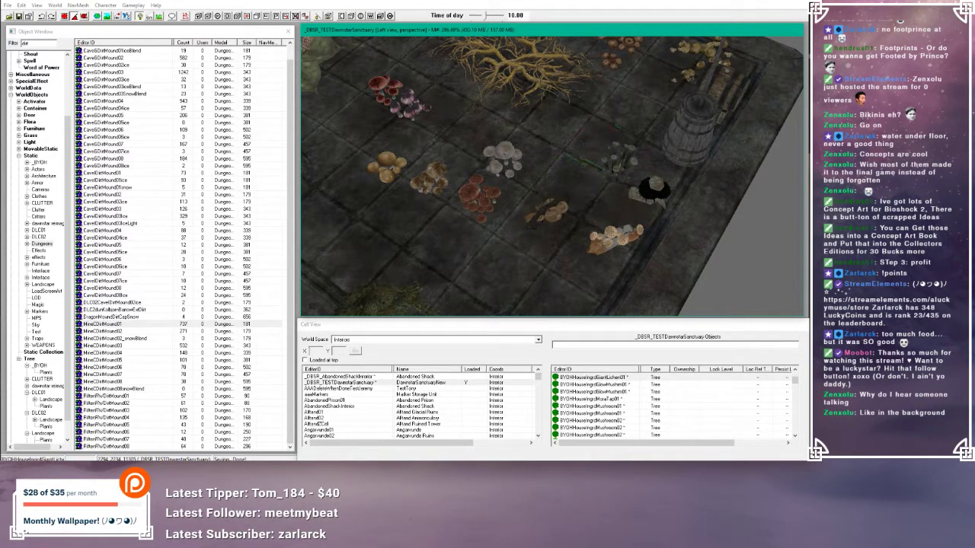
- Copy the tan scaly pholiota cluster and the mora tapinella log from the sample plants into the empty soil planter on the platform
left_click(553, 224)
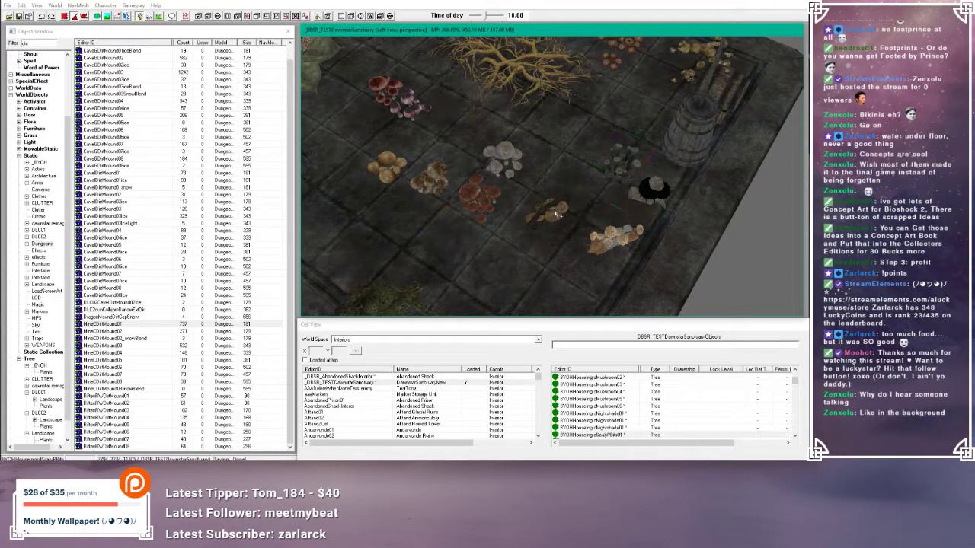
left_click(549, 211)
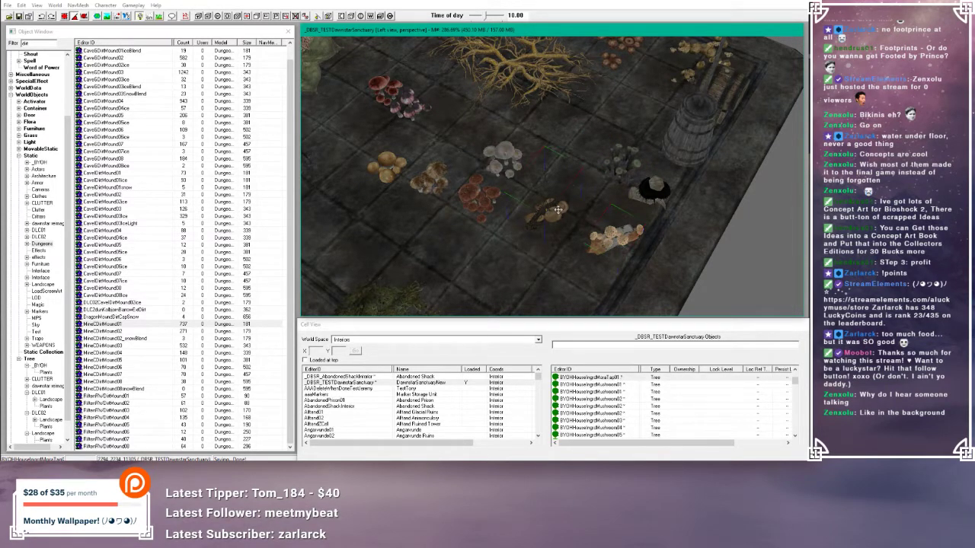
scroll(560, 208, "down", 6)
middle_click_drag(560, 208, 655, 255)
scroll(533, 202, "up", 5)
left_click(522, 199)
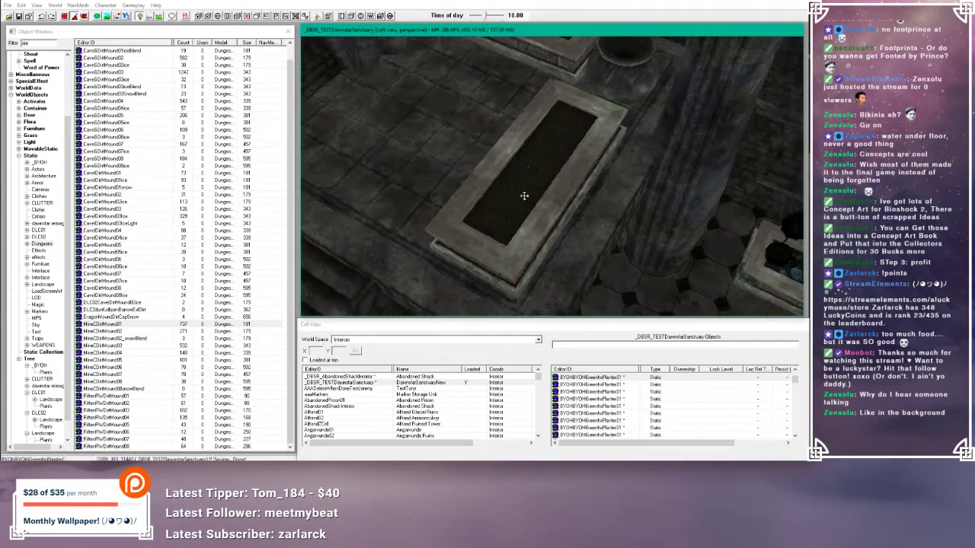
middle_click_drag(522, 200, 600, 183, "shift")
scroll(600, 183, "up", 1)
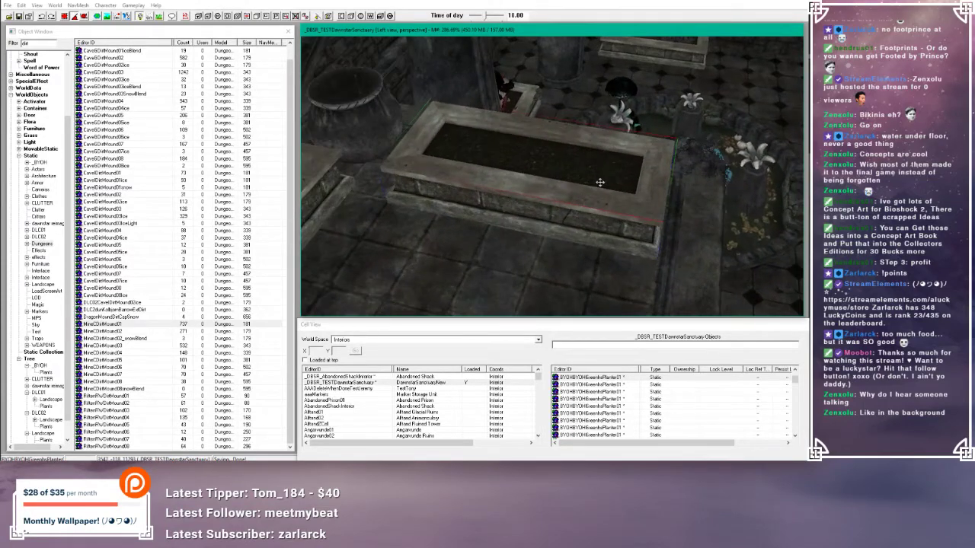
key("ctrl+d")
scroll(597, 188, "up", 2)
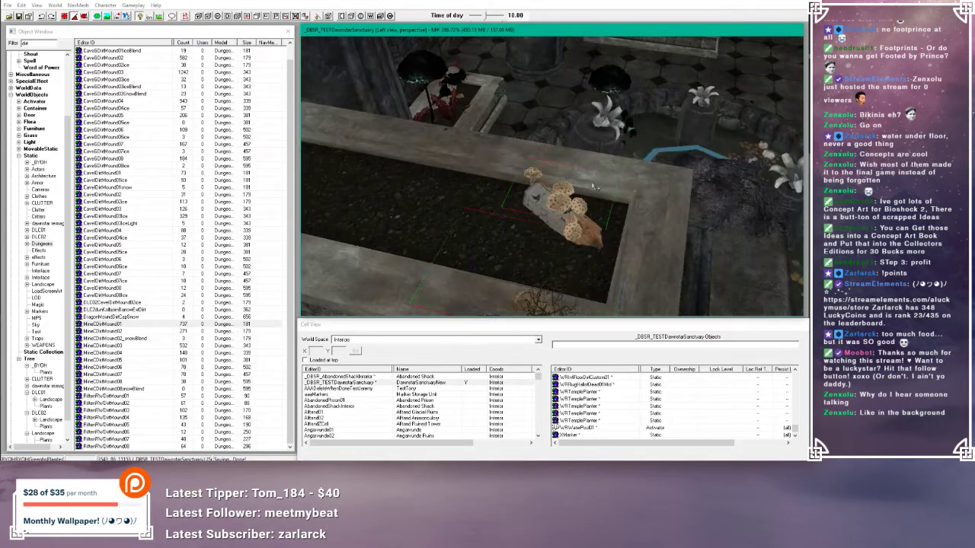
- Move the mora tapinella log to the opposite end of the planter and lower it toward the soil
scroll(570, 201, "down", 1)
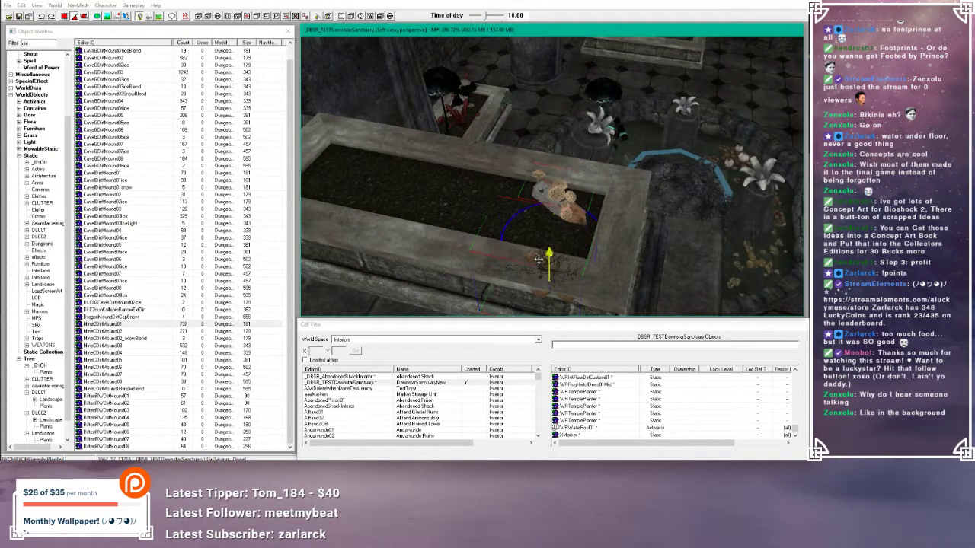
key("ctrl+v")
left_click_drag(544, 246, 358, 152)
middle_click_drag(358, 152, 451, 171)
scroll(452, 171, "up", 1)
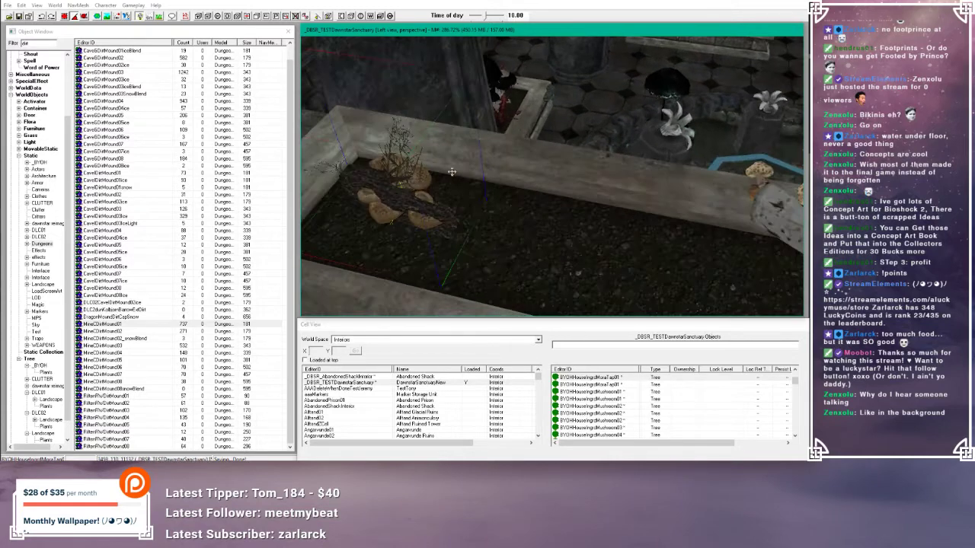
left_click_drag(414, 193, 397, 165)
middle_click_drag(397, 165, 520, 119)
key("z")
mouse_move(563, 83)
left_mouse_down()
mouse_move(566, 103)
mouse_move(562, 94)
left_mouse_up()
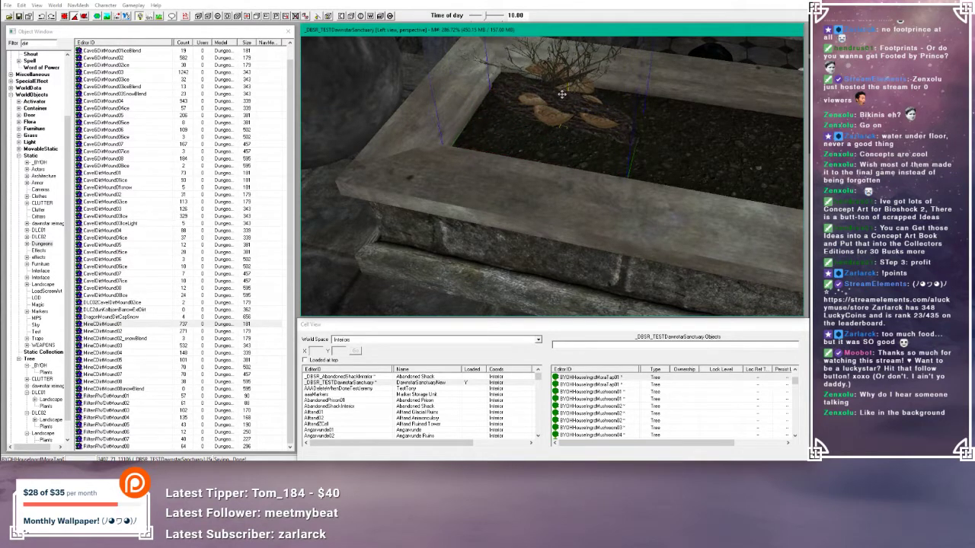
- Rotate the mora tapinella log slightly and sink it deeper into the planter soil
middle_click_drag(562, 94, 560, 120, "shift")
right_click_drag(530, 144, 536, 145)
middle_click_drag(541, 134, 551, 101, "shift")
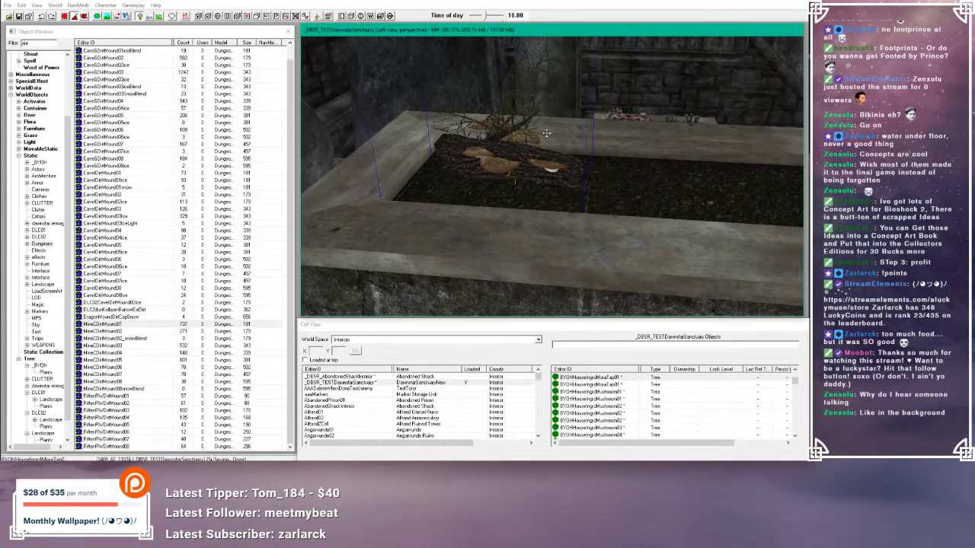
key("z")
left_click_drag(546, 134, 546, 151)
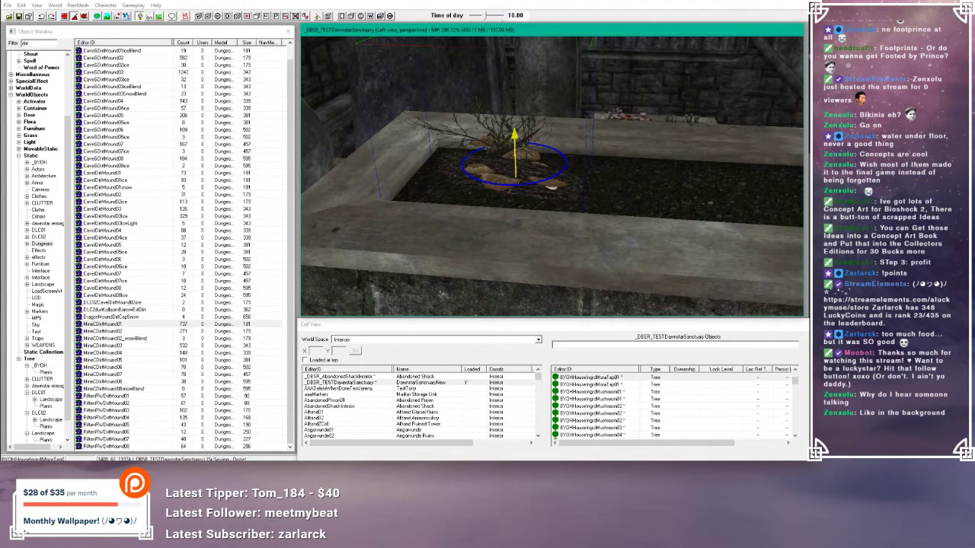
middle_click_drag(546, 152, 602, 168, "shift")
- Lower the scaly pholiota cluster into the soil at its end of the planter
left_click(605, 169)
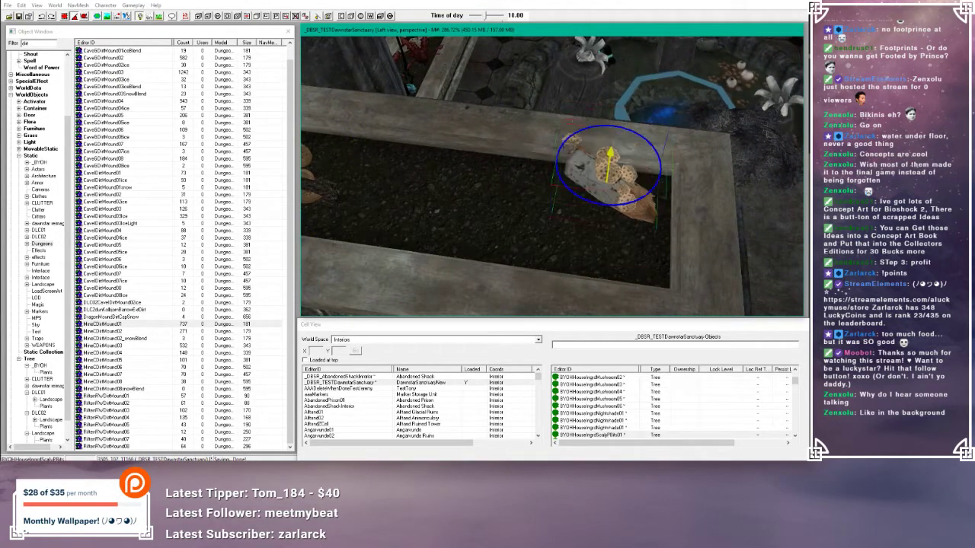
left_click_drag(607, 173, 608, 190)
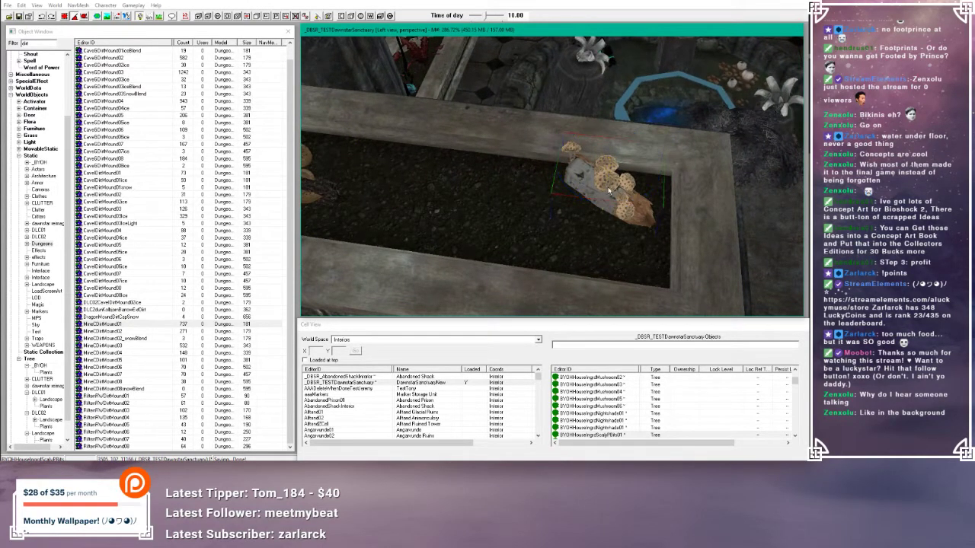
middle_click_drag(609, 190, 628, 228, "shift")
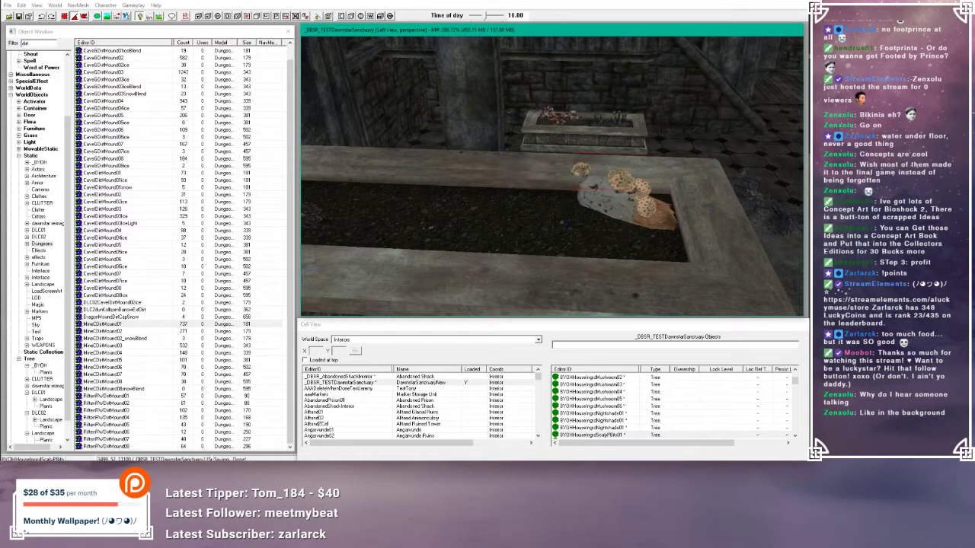
left_click(620, 197)
scroll(640, 209, "down", 3)
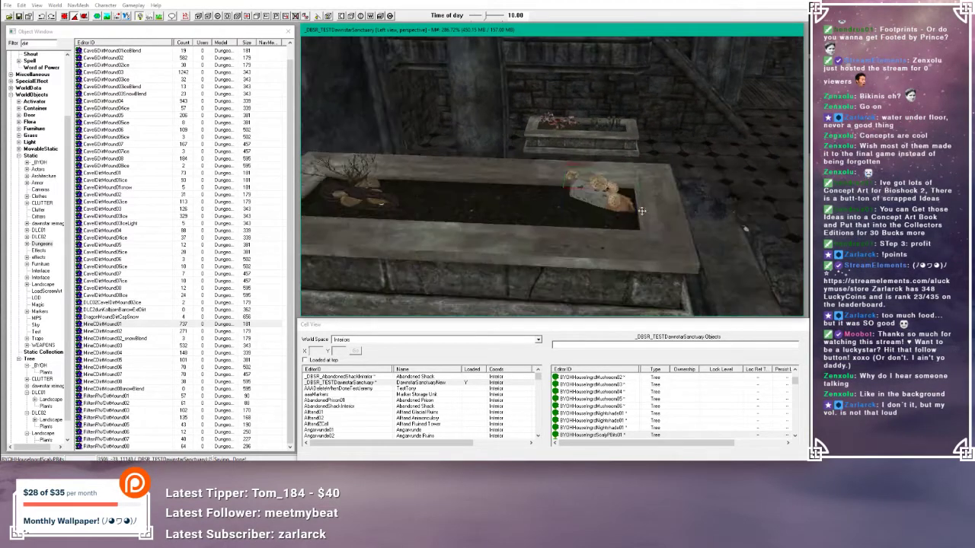
middle_click_drag(640, 209, 640, 216, "shift")
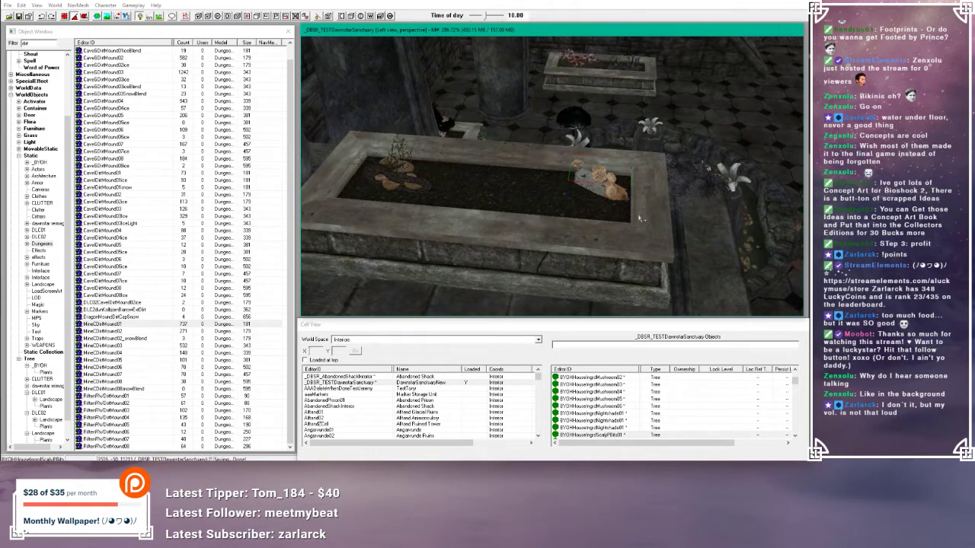
- Try a second scaly pholiota cluster mid-planter, and settle on a single cluster shifted slightly inward from the planter's end
left_click(606, 194)
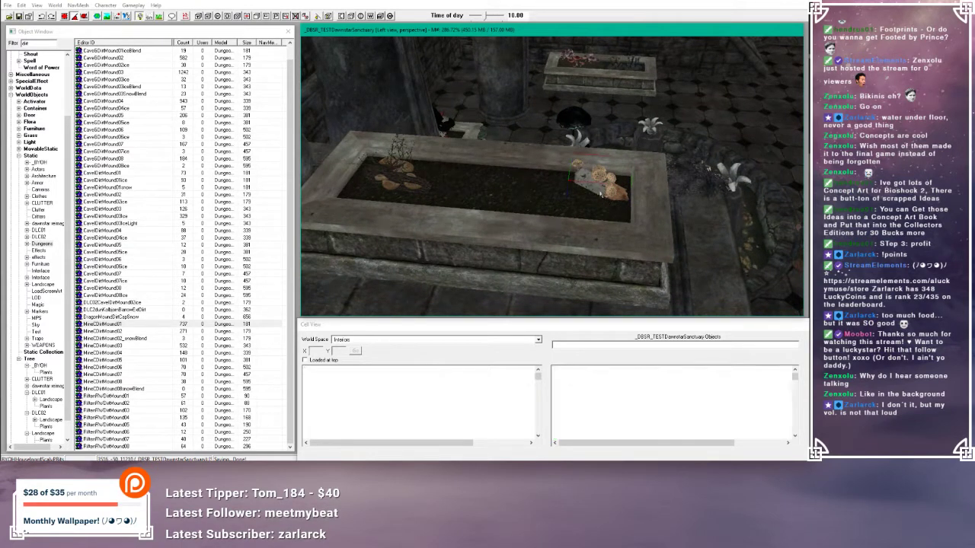
left_click_drag(609, 196, 522, 176)
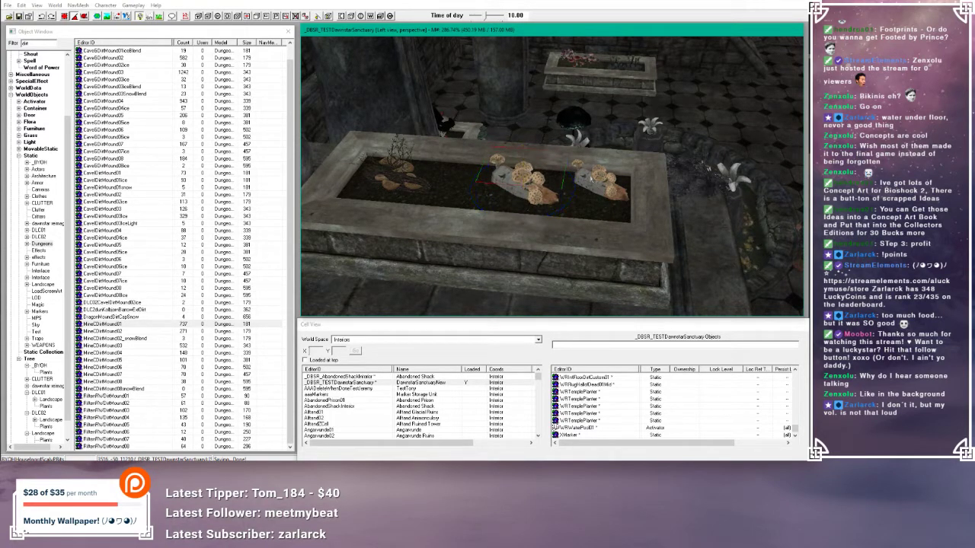
left_click(606, 182)
mouse_move(607, 187)
left_mouse_down()
mouse_move(520, 190)
mouse_move(591, 176)
left_mouse_up()
right_click_drag(592, 174, 587, 175)
- Filter the full object list across all categories by "scaly"
left_click(56, 52)
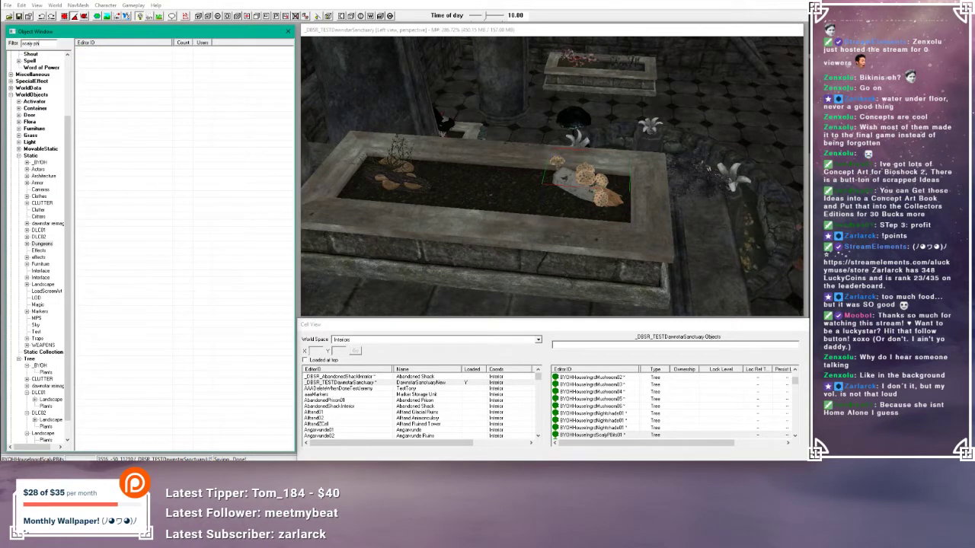
scroll(17, 320, "down", 1)
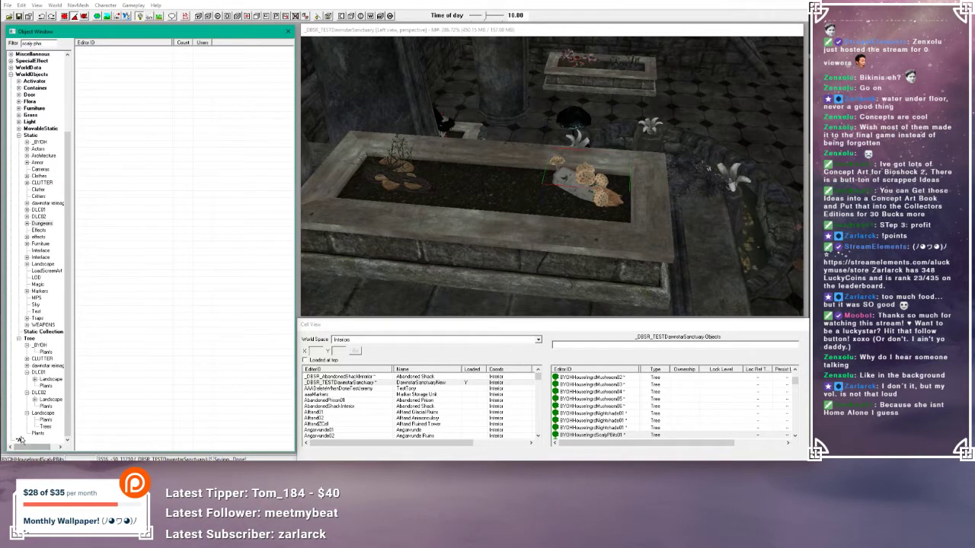
left_click(21, 440)
left_click(19, 440)
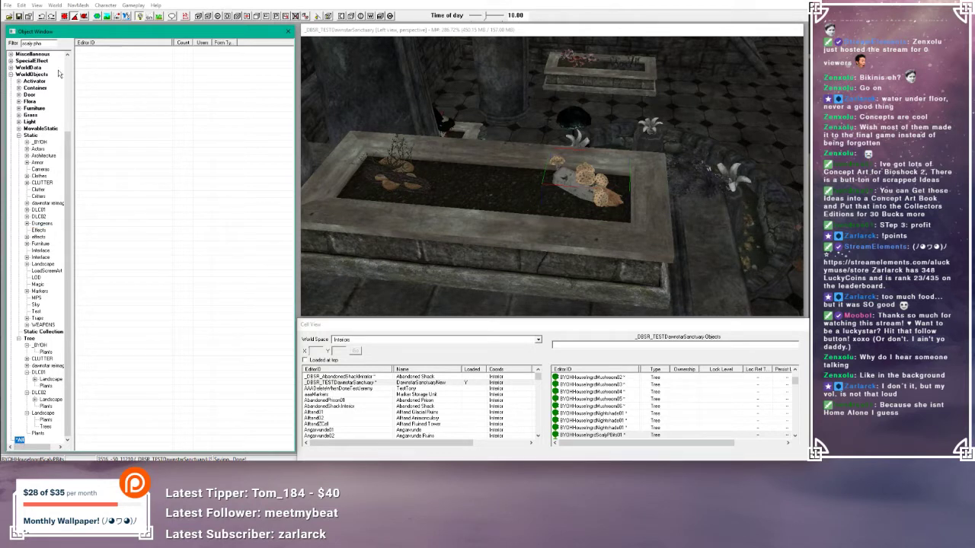
left_click(46, 44)
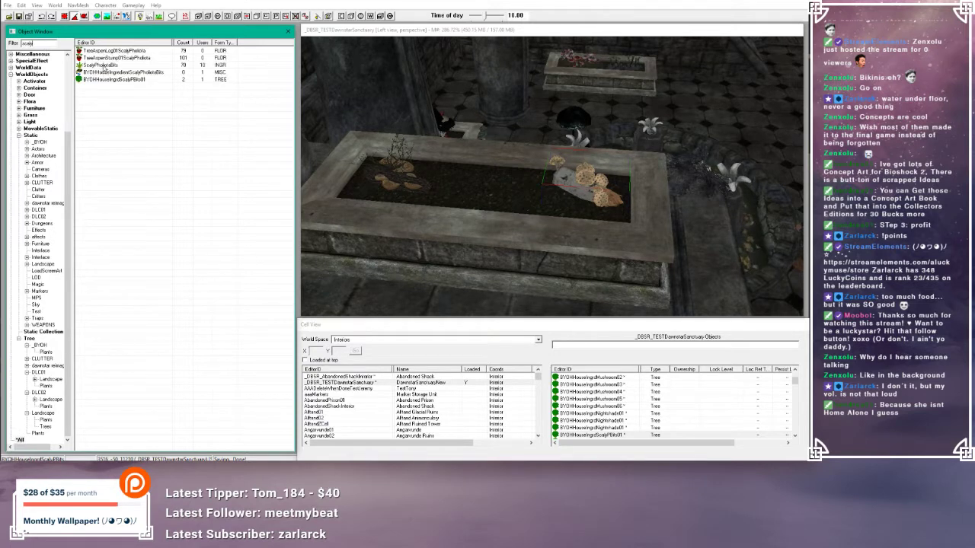
- Try TreeAspenStump01ScalyPholiota and TreeAspenLog01ScalyPholiota in the middle of the planter, deleting each one
left_click(129, 52)
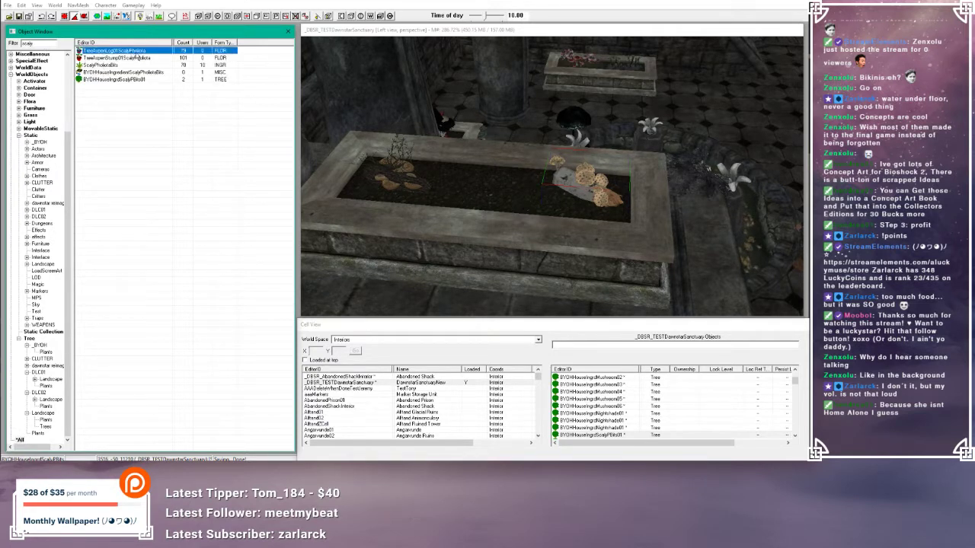
left_click(137, 57)
left_click_drag(134, 60, 484, 196)
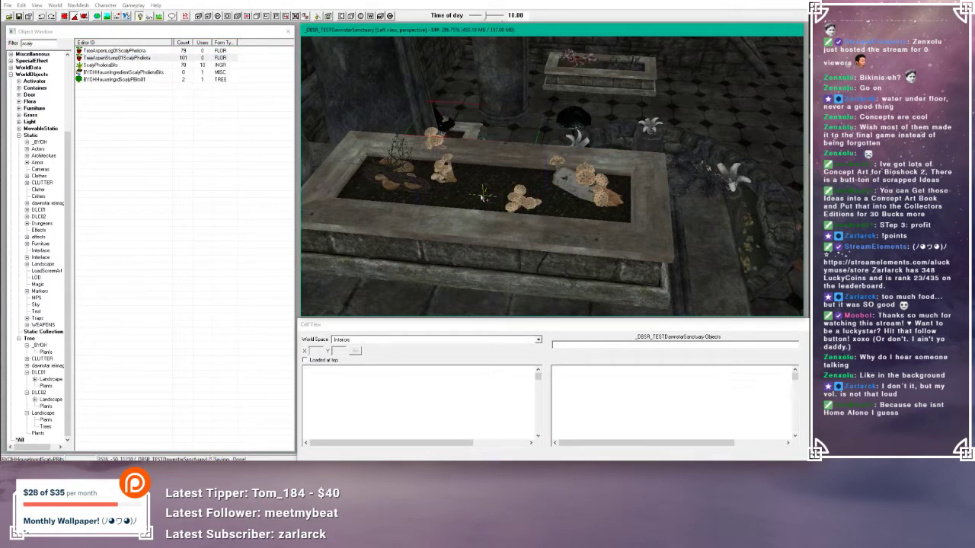
key("Delete")
left_click(130, 51)
left_click_drag(129, 51, 491, 179)
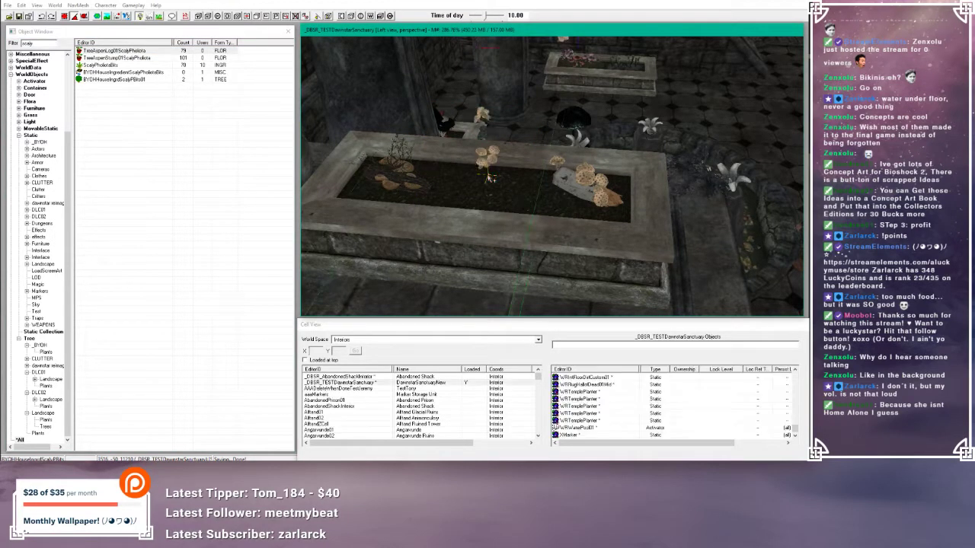
middle_click_drag(491, 179, 478, 158)
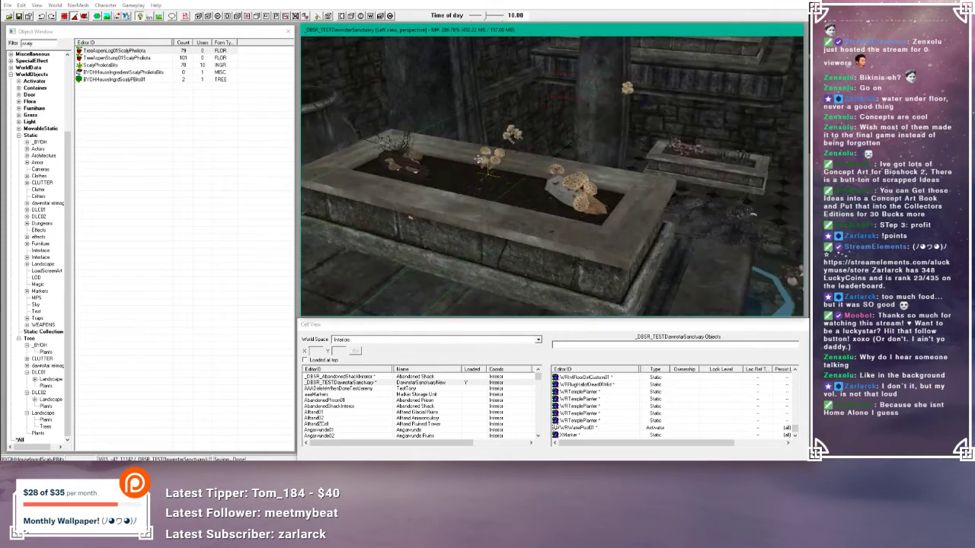
key("Delete")
- Place TreeAspenStump01ScalyPholiota in the planter and shift it toward the scaly pholiota cluster
left_click(115, 58)
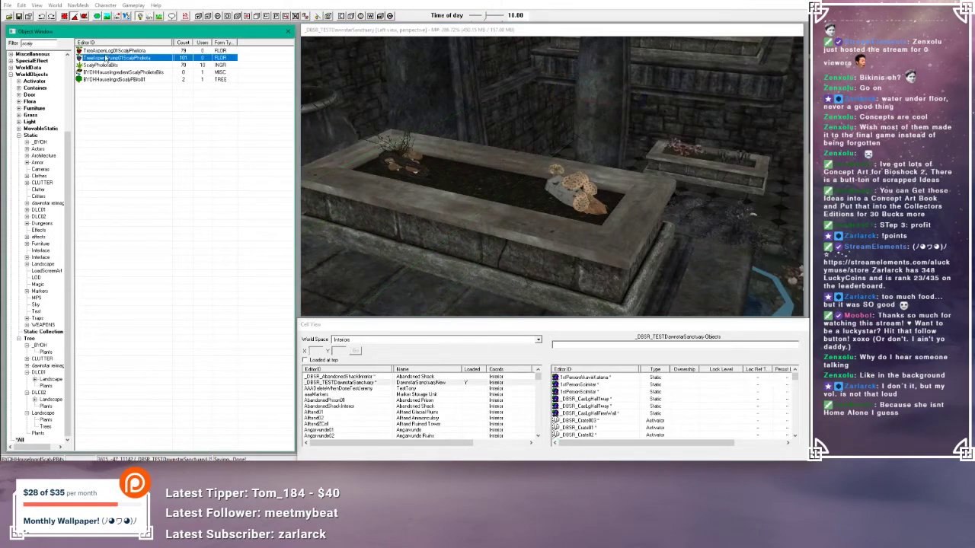
left_click_drag(388, 150, 468, 177)
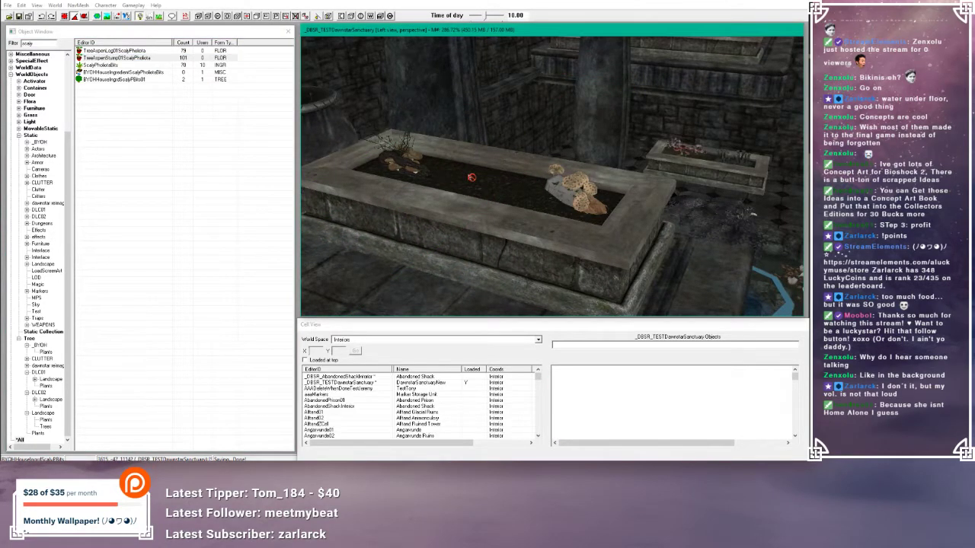
middle_click_drag(466, 173, 411, 168)
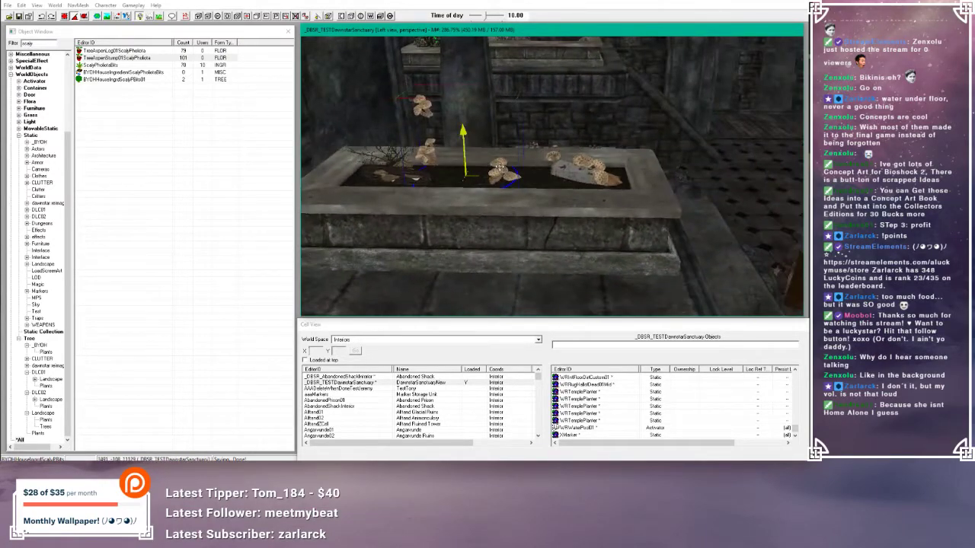
left_click_drag(426, 160, 426, 151)
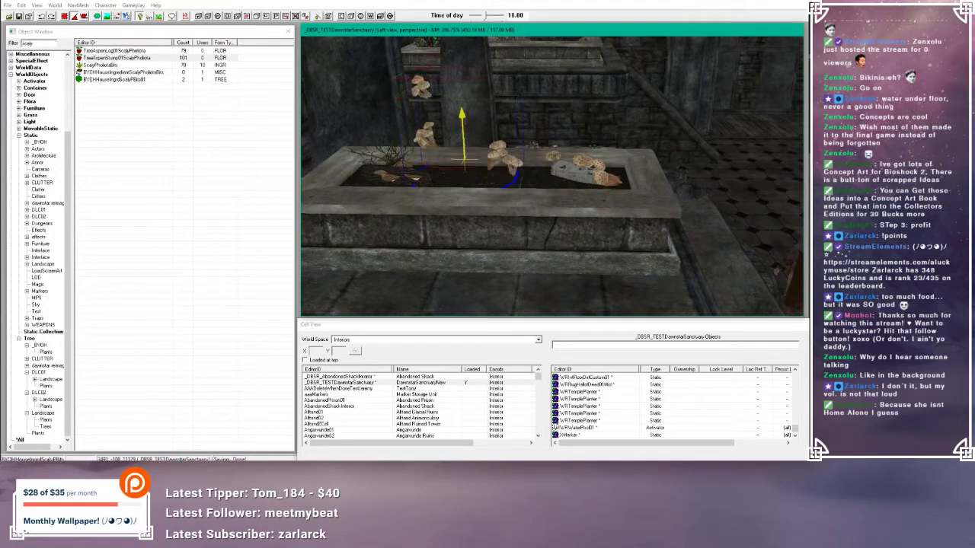
left_click_drag(463, 172, 485, 174)
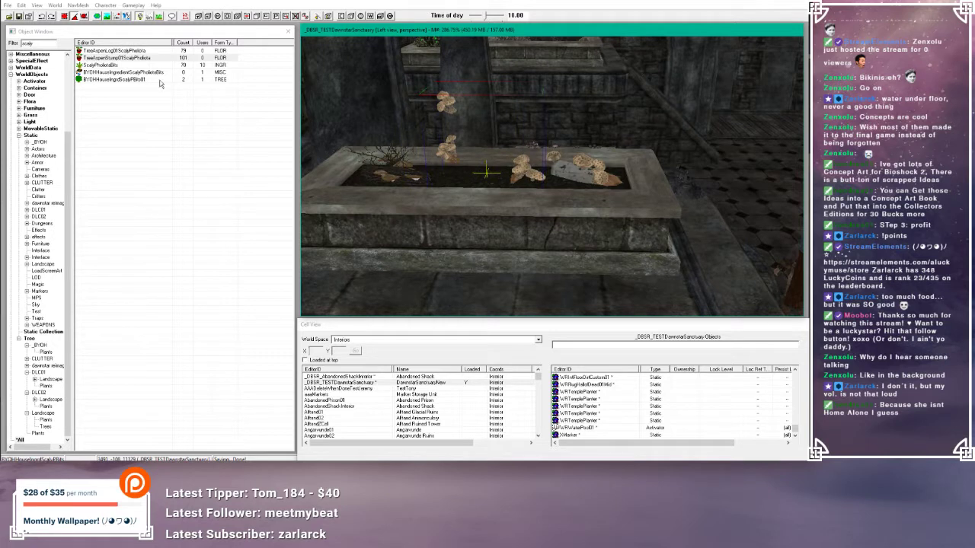
- Filter the objects by "aspenstump" and position a TreeAspenStump01 trunk in the middle of the planter
double_click(34, 45)
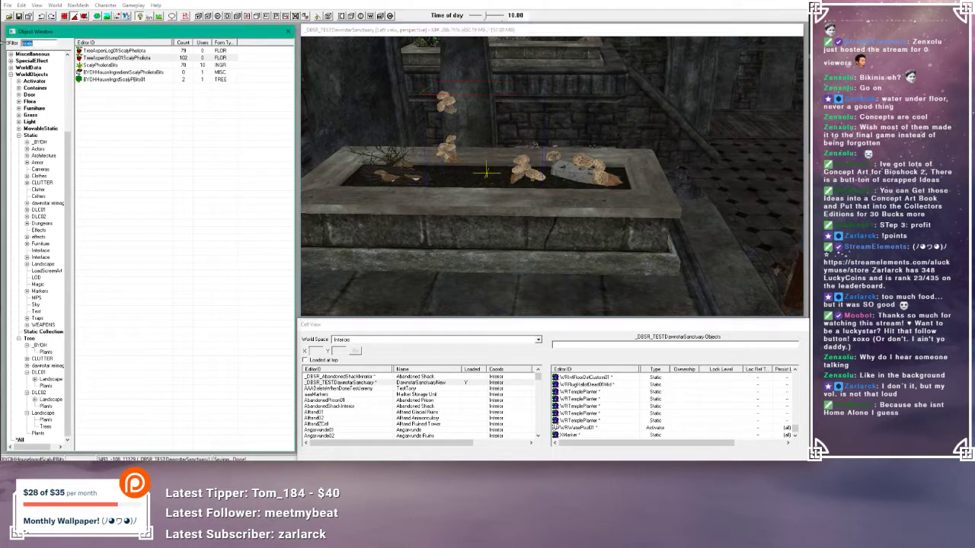
type("ar")
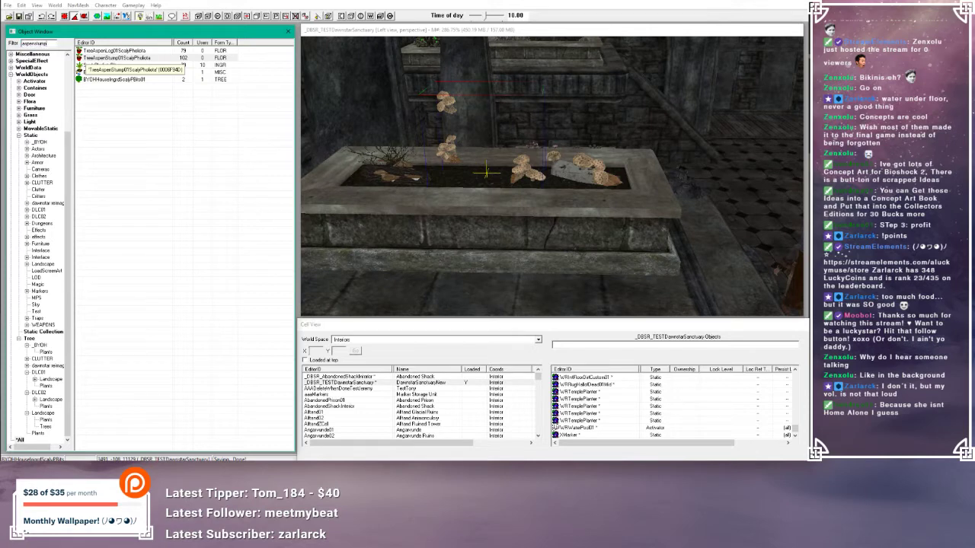
left_click_drag(113, 58, 459, 174)
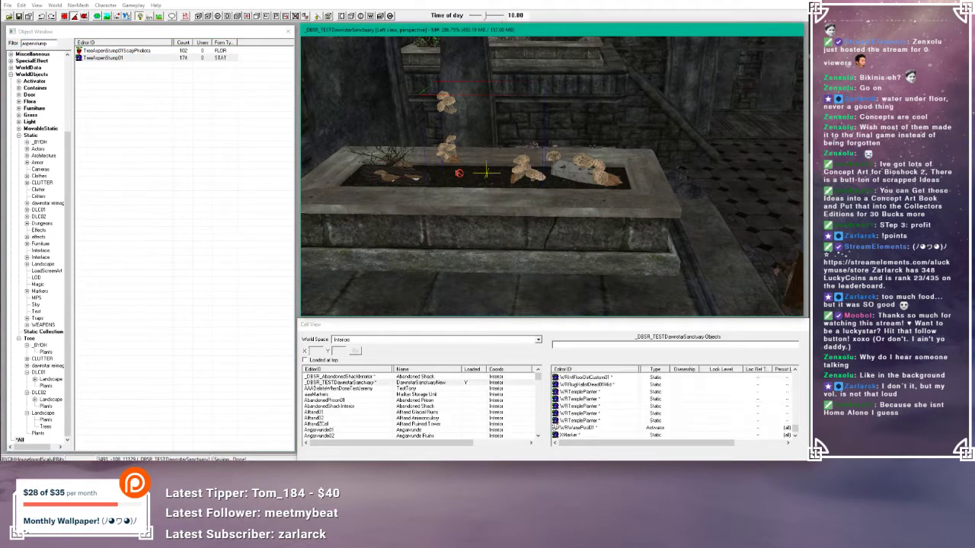
middle_click_drag(459, 168, 548, 165, "shift")
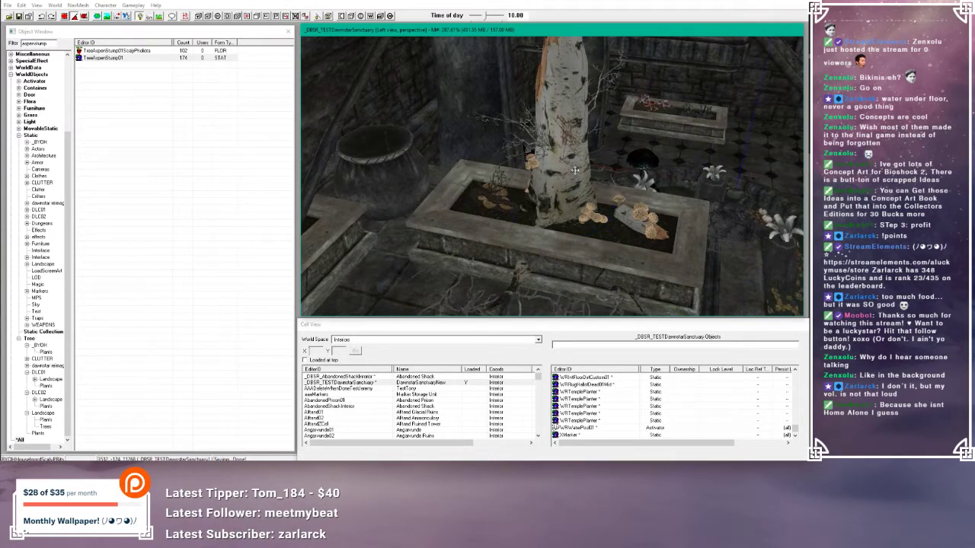
left_click_drag(573, 169, 537, 169)
middle_click_drag(575, 166, 553, 204, "shift")
- Move the TreeAspenStump01ScalyPholiota mushrooms up against the aspen trunk in the planter, lining them up from several sides
left_click(509, 267)
left_click_drag(514, 260, 544, 233)
middle_click_drag(568, 257, 556, 240, "shift")
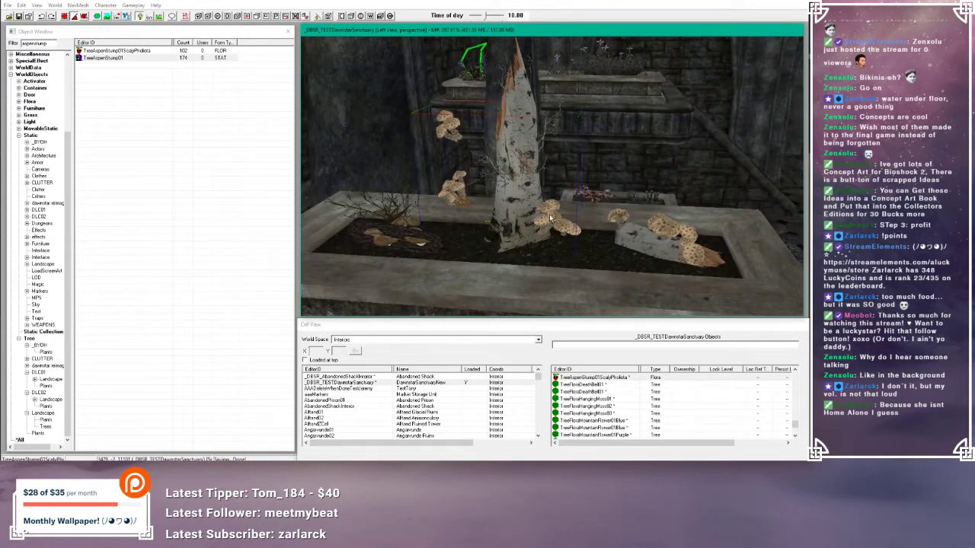
left_click_drag(549, 218, 551, 226)
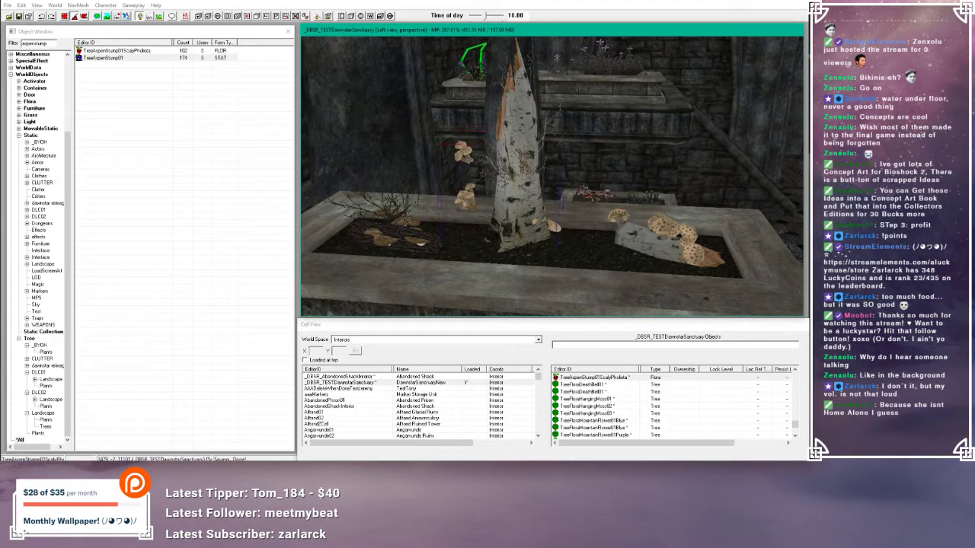
left_click_drag(469, 198, 486, 199)
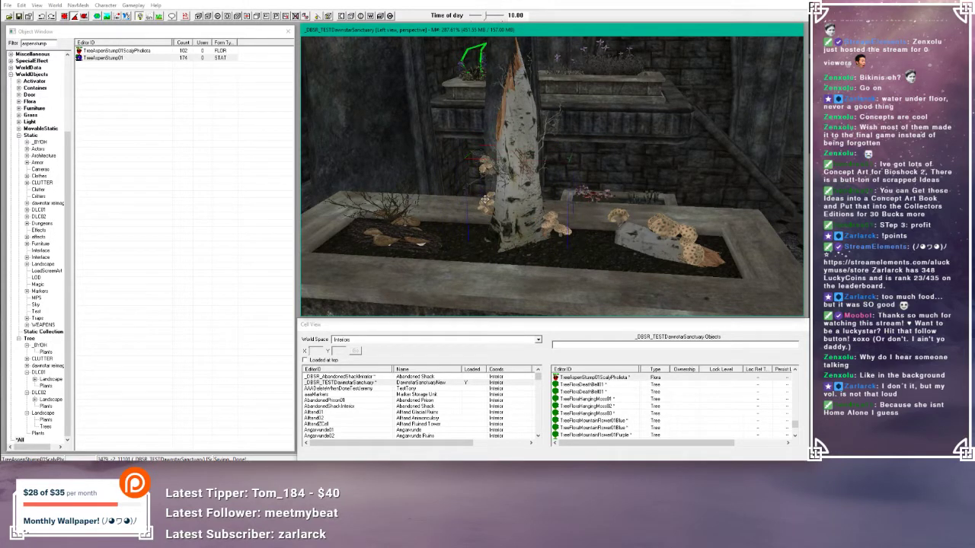
mouse_move(485, 202)
middle_mouse_down("shift")
mouse_move(514, 200)
mouse_move(481, 206)
mouse_move(491, 198)
middle_mouse_up("shift")
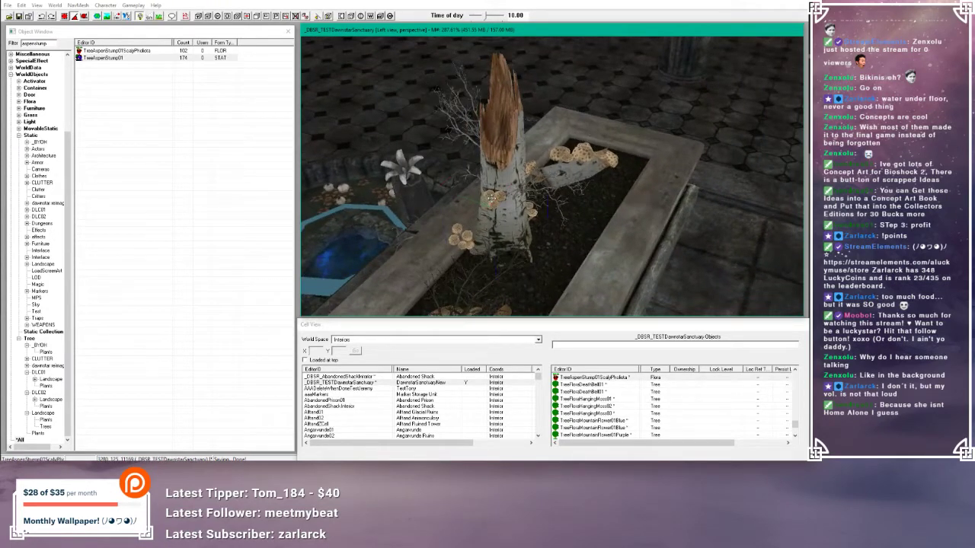
left_click_drag(491, 198, 510, 203)
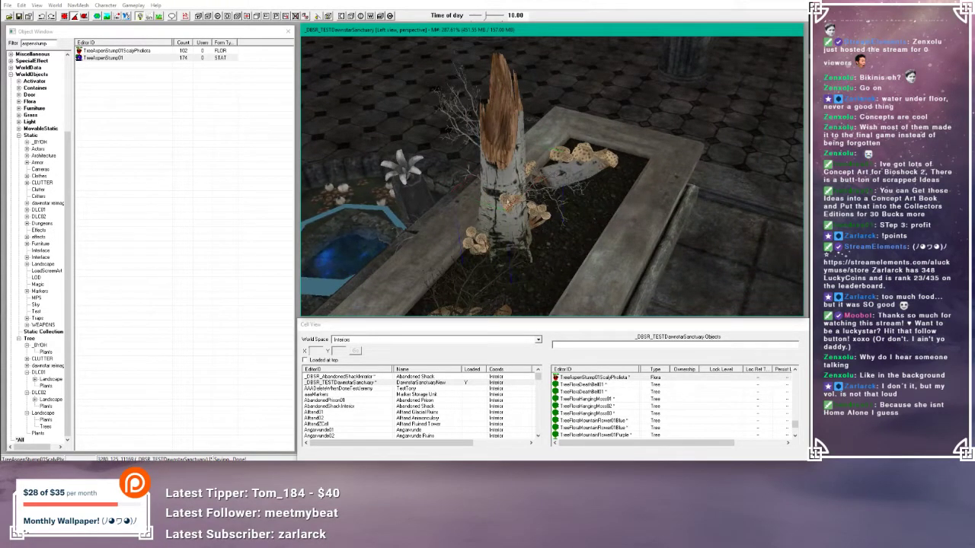
middle_click_drag(510, 202, 487, 195, "shift")
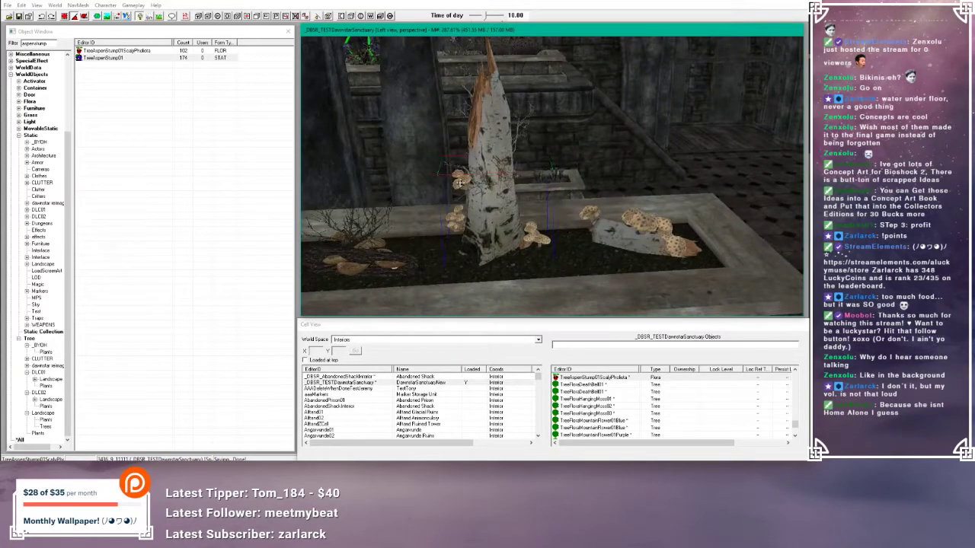
- Fine-tune the rotation and height of the scaly pholiota mushrooms on the aspen trunk and check the fit all around
right_click_drag(459, 183, 460, 183)
middle_click_drag(457, 183, 470, 172, "shift")
key("z")
left_click_drag(470, 172, 470, 181)
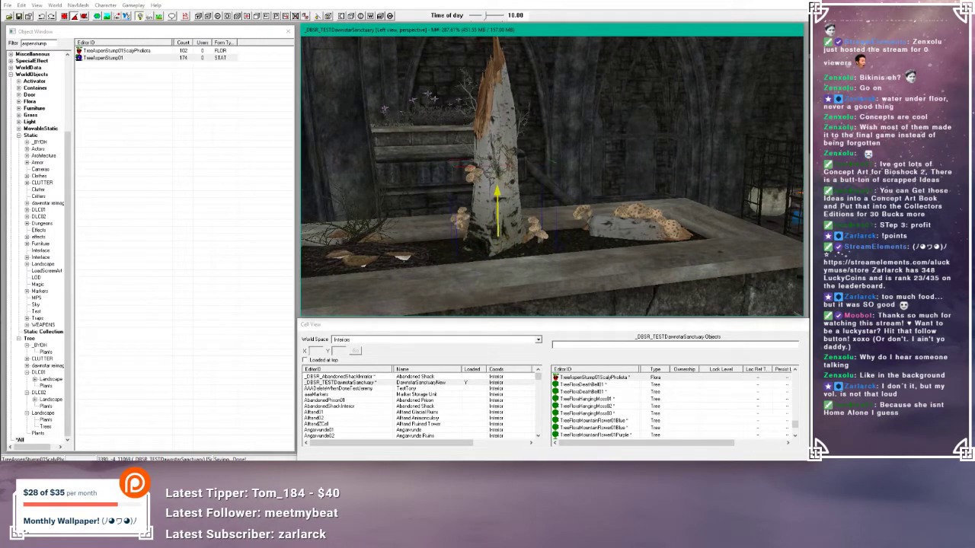
middle_click_drag(470, 161, 426, 179, "shift")
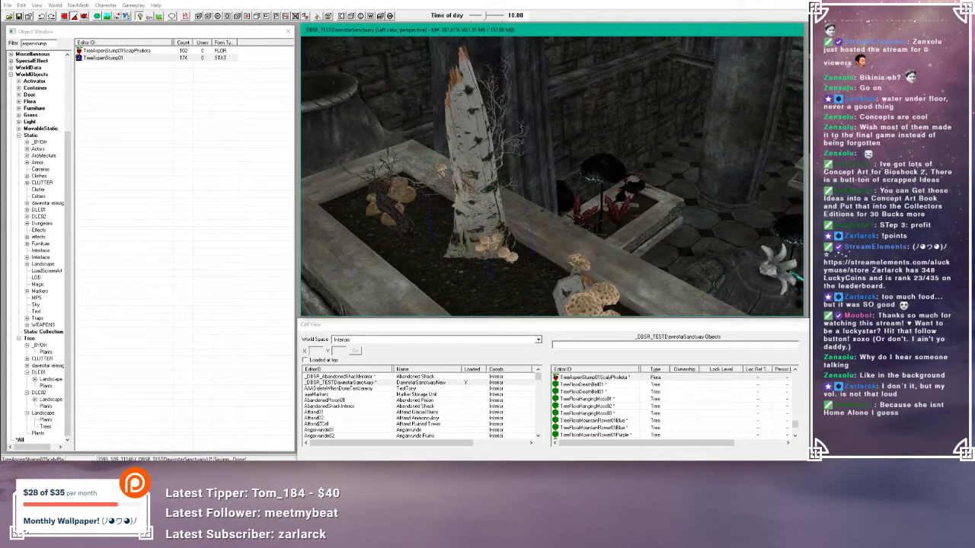
middle_click_drag(426, 179, 556, 228, "shift")
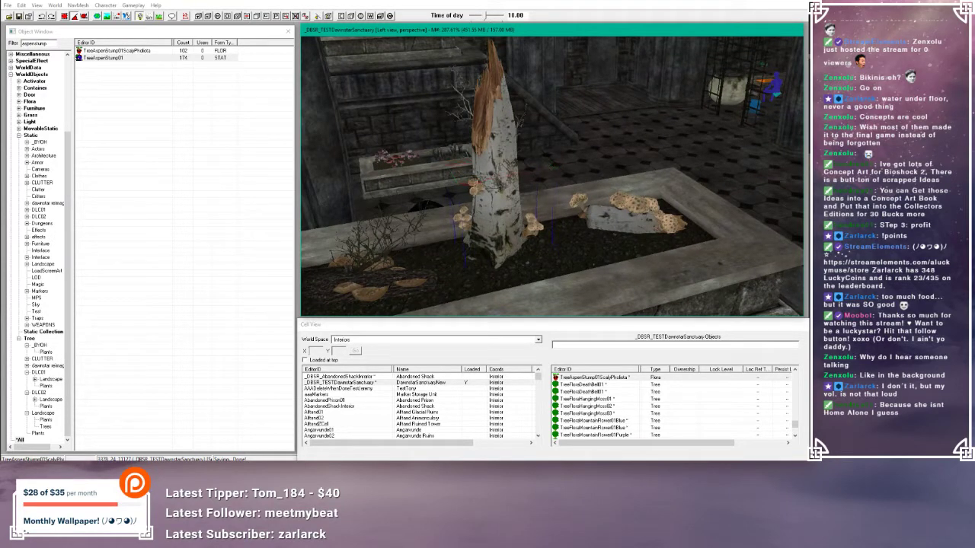
mouse_move(471, 180)
middle_mouse_down("shift")
mouse_move(436, 180)
mouse_move(443, 169)
mouse_move(485, 176)
middle_mouse_up("shift")
scroll(485, 176, "up", 3)
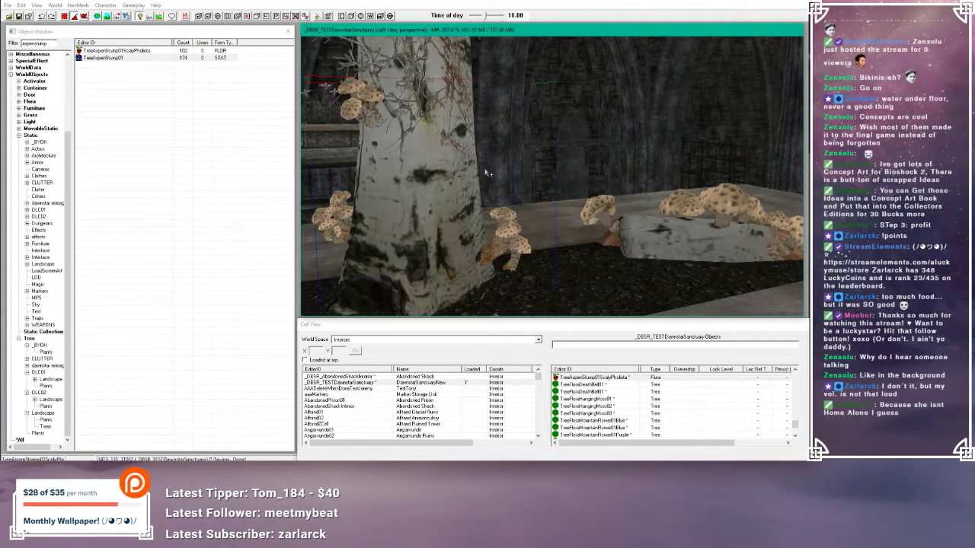
middle_click_drag(486, 166, 496, 184, "shift")
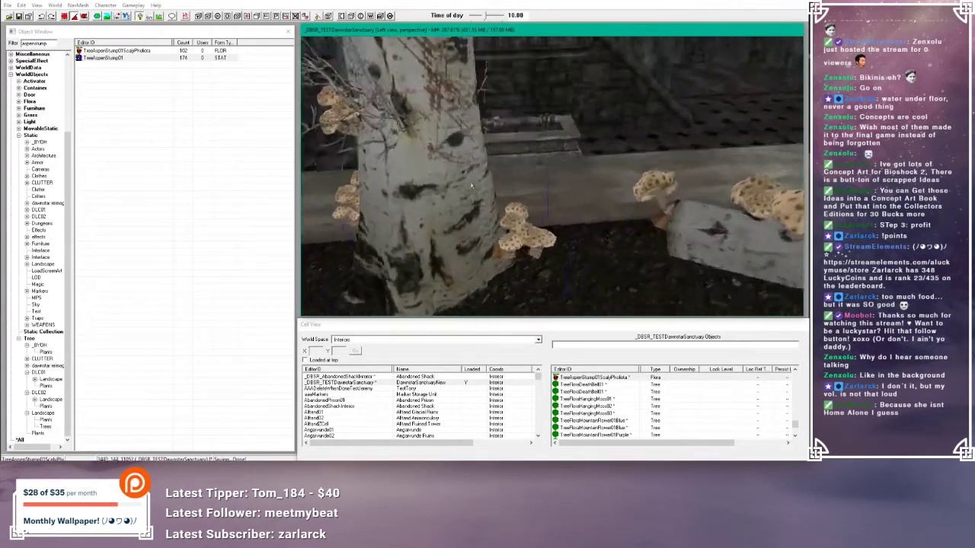
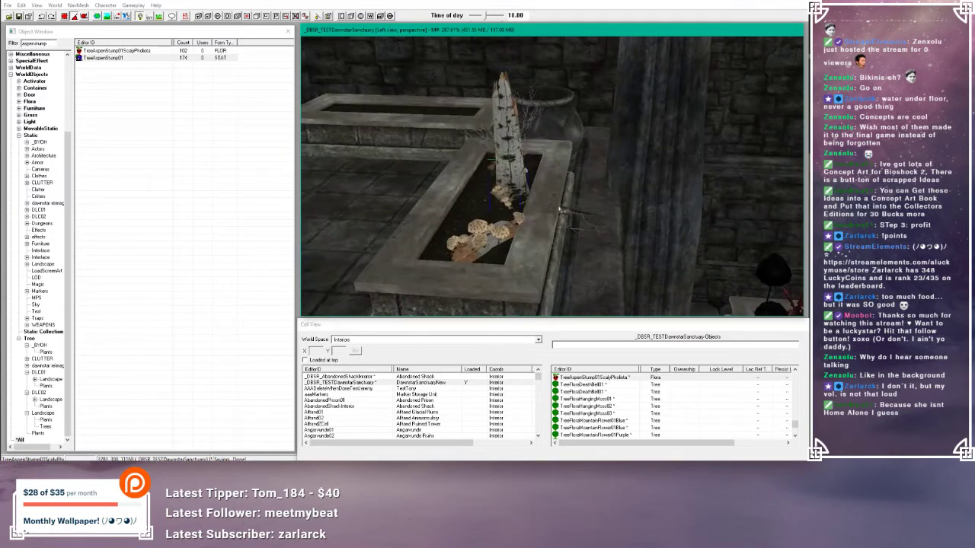
- Add the aspen trunk to the mushroom selection and move both from the planter to the large corner pot
left_click(489, 116, "ctrl")
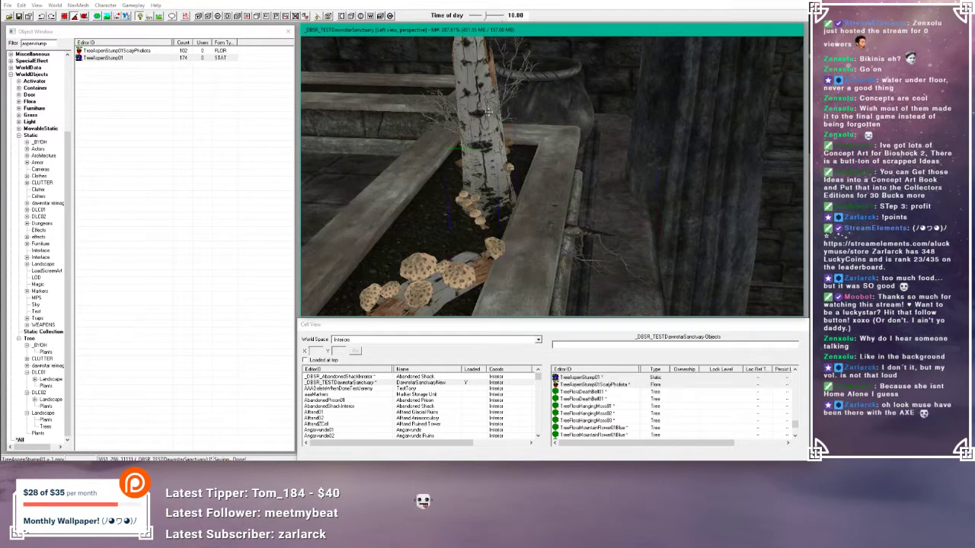
left_click_drag(490, 115, 483, 116)
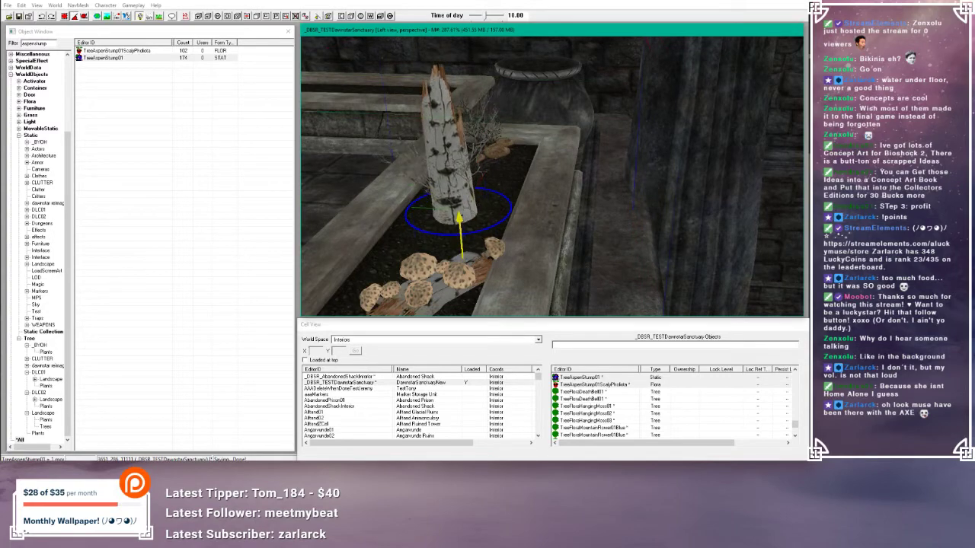
middle_click_drag(460, 220, 506, 135)
scroll(522, 146, "down", 5)
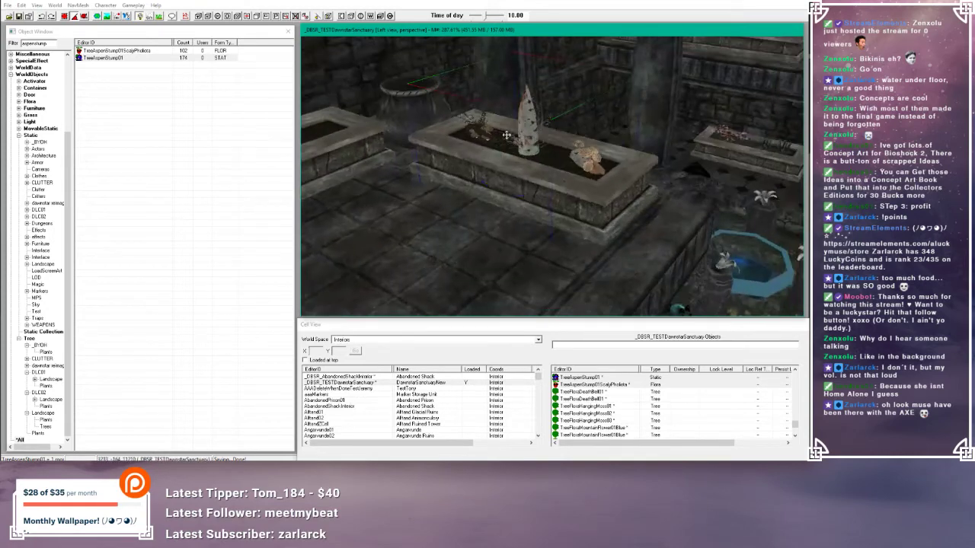
left_click_drag(526, 138, 529, 81)
middle_click_drag(529, 81, 562, 121)
scroll(564, 127, "up", 3)
key("z")
left_click_drag(619, 121, 440, 68)
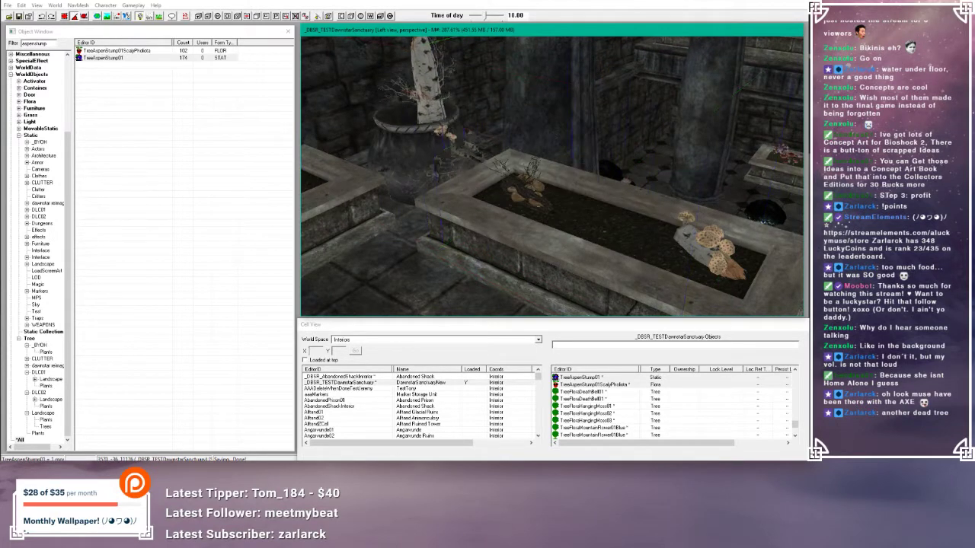
- Center the trunk and mushrooms in the pot and raise them until the mushrooms clear the rim
middle_click_drag(431, 102, 481, 165)
scroll(481, 165, "up", 3)
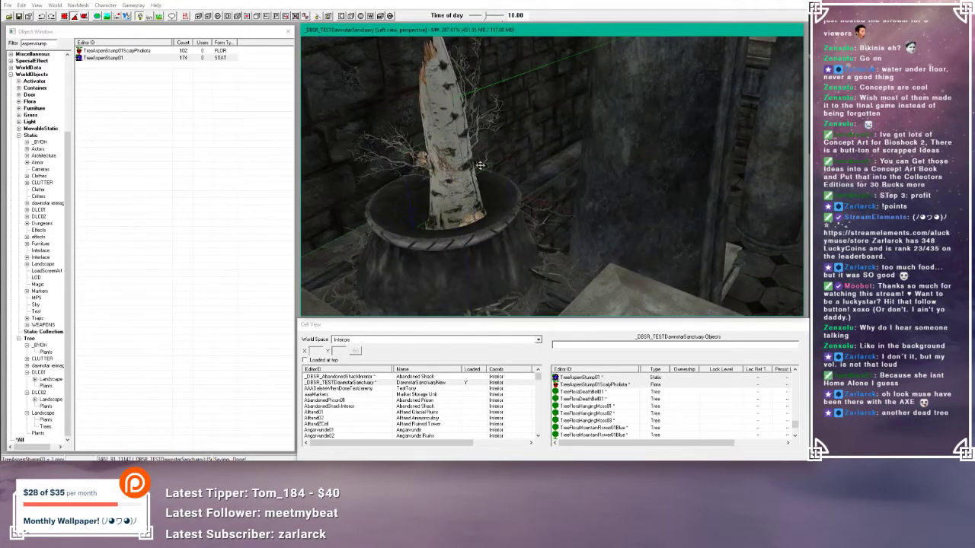
left_click_drag(466, 173, 464, 150)
left_click_drag(477, 224, 478, 185)
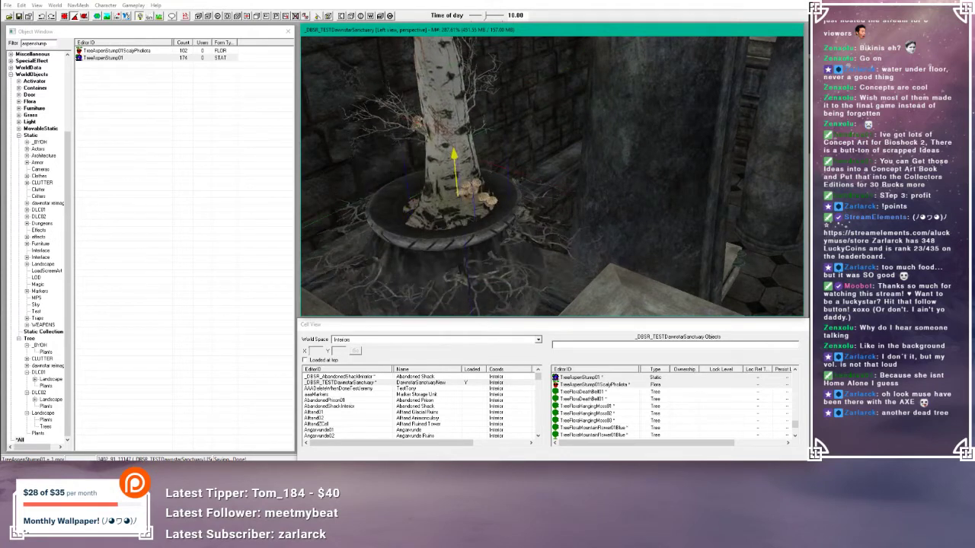
- Move the aspen trunk and mushrooms out of the pot and back into the middle of the planter
scroll(477, 184, "down", 5)
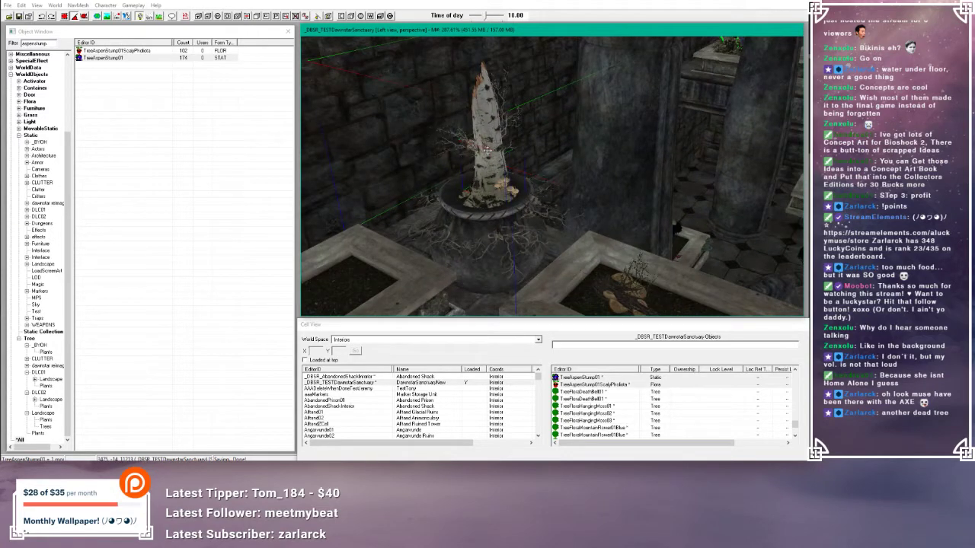
left_click_drag(488, 150, 706, 223)
middle_click_drag(705, 222, 619, 142, "shift")
left_click_drag(558, 101, 555, 127)
middle_click_drag(555, 126, 471, 156, "shift")
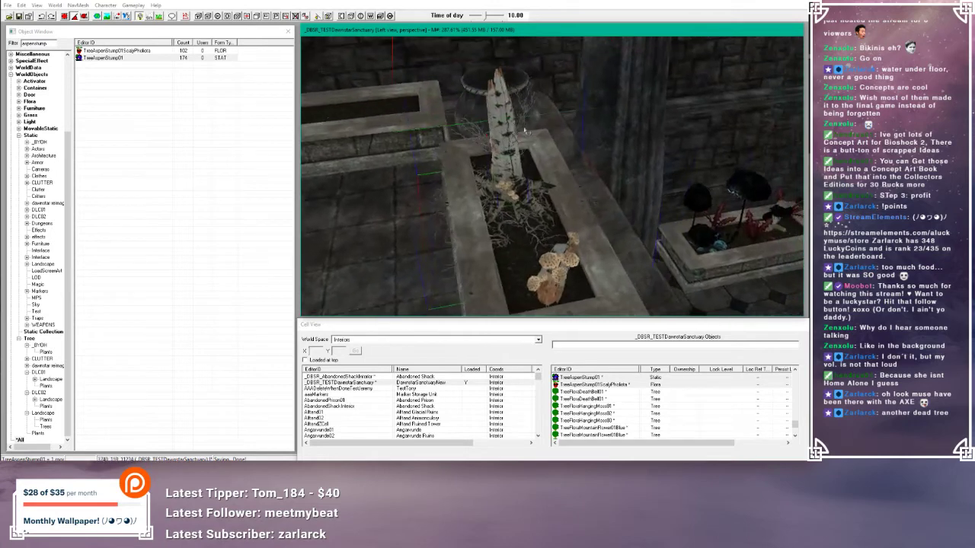
- Try the aspen trunk and its mushrooms at a different height in the planter and delete both
scroll(469, 157, "up", 4)
left_click_drag(466, 158, 463, 133)
scroll(463, 133, "down", 4)
middle_click_drag(463, 133, 510, 115, "shift")
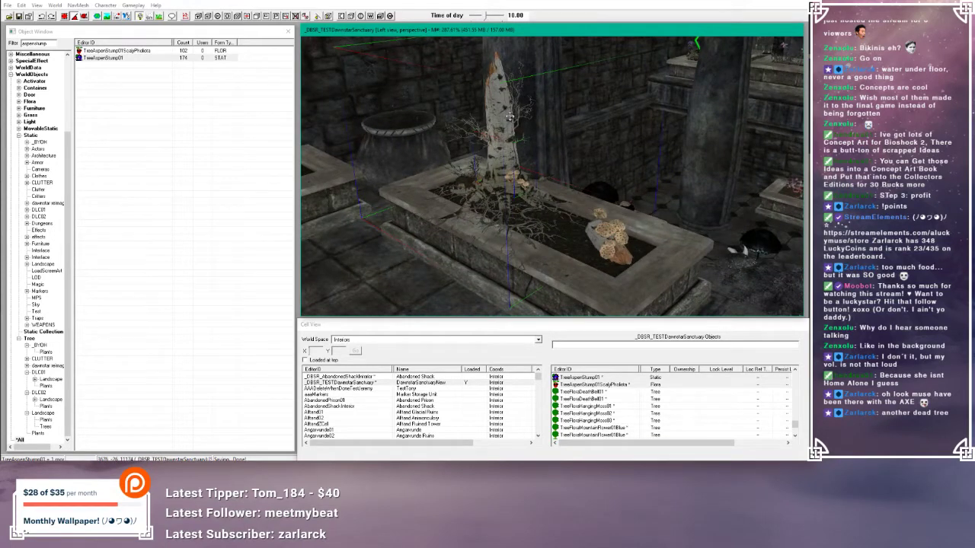
key("Delete")
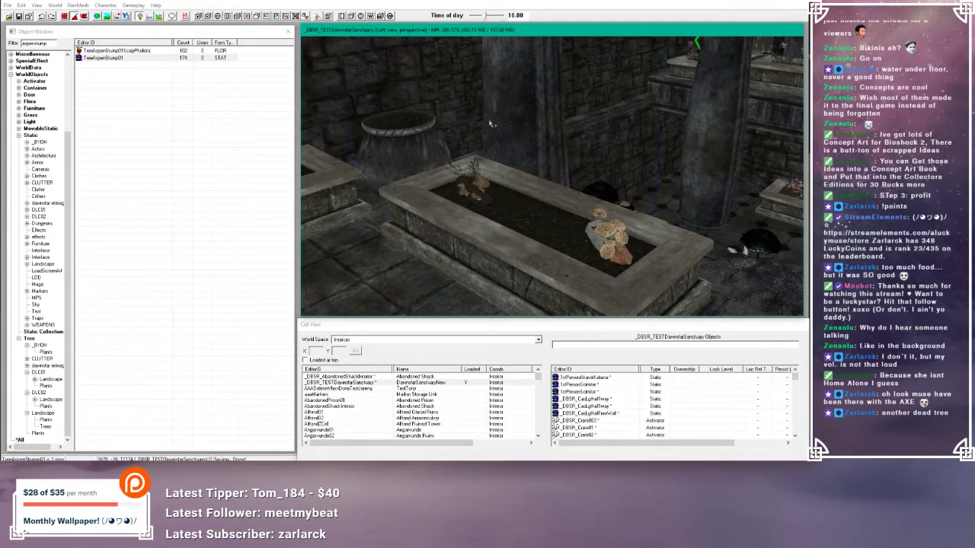
- Try a new TreeAspenStump01ScalyPholiota in the middle of the planter and delete it
left_click_drag(105, 51, 541, 217)
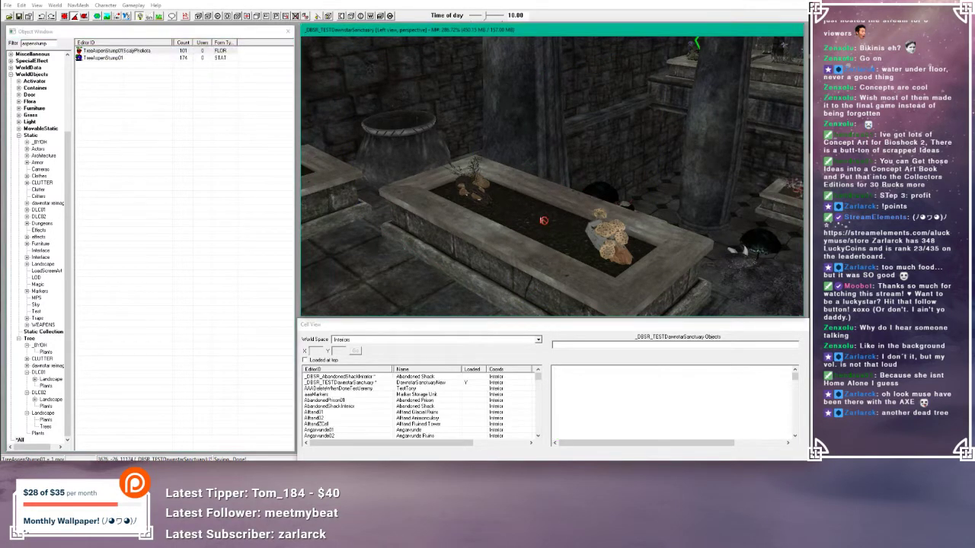
mouse_move(541, 220)
middle_mouse_down()
mouse_move(553, 211)
mouse_move(525, 216)
mouse_move(537, 216)
middle_mouse_up()
key("Delete")
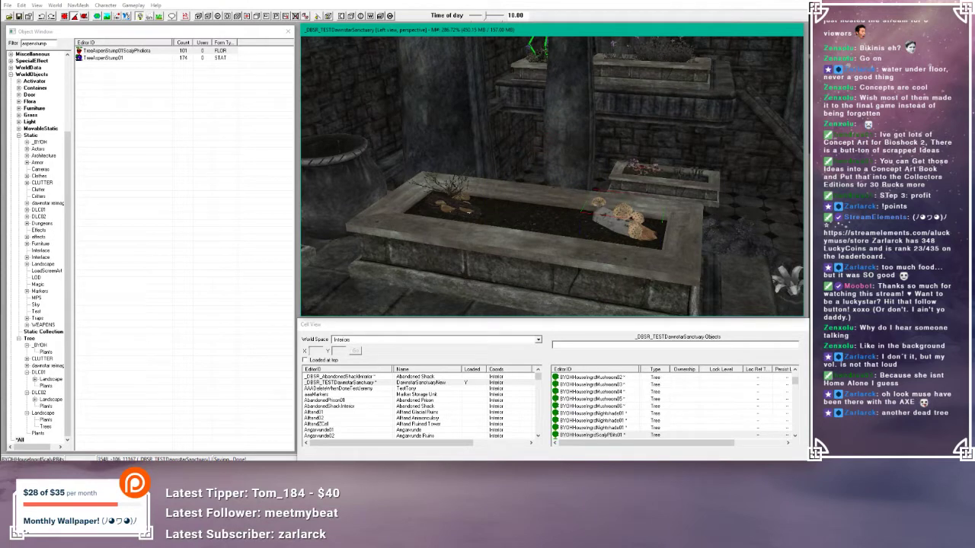
- Filter the objects by "scaly" and try ScalyPholiotaBits on the planter's front edge, deleting it after a close look
double_click(50, 43)
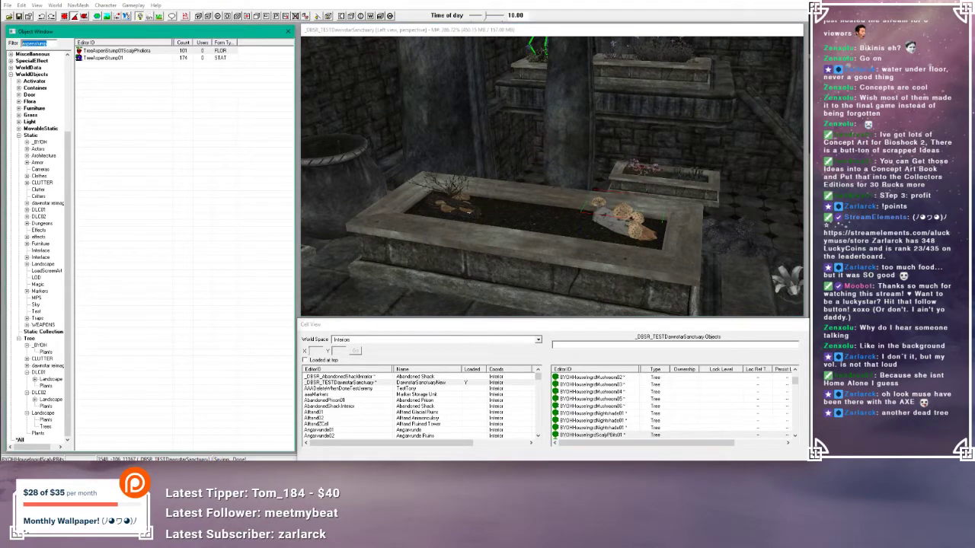
type("tcale")
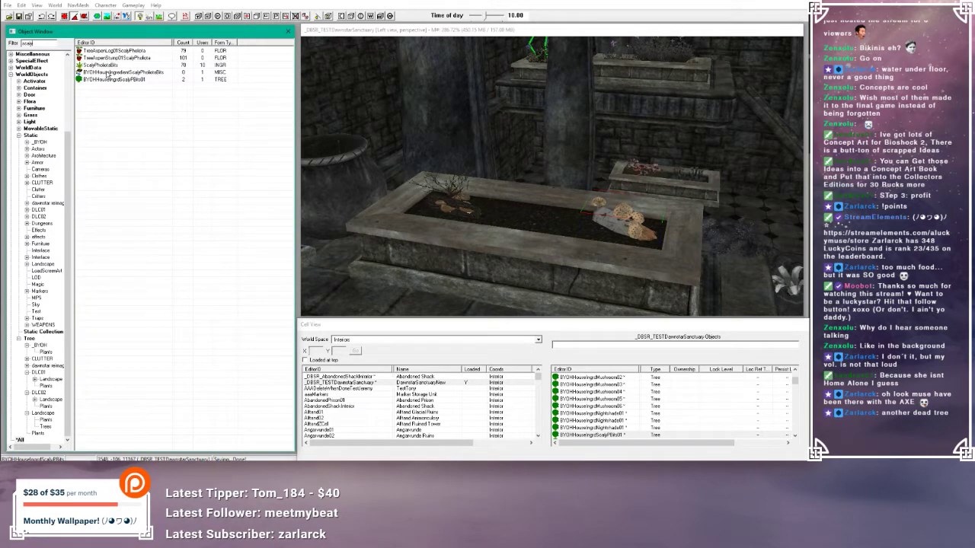
left_click(118, 67)
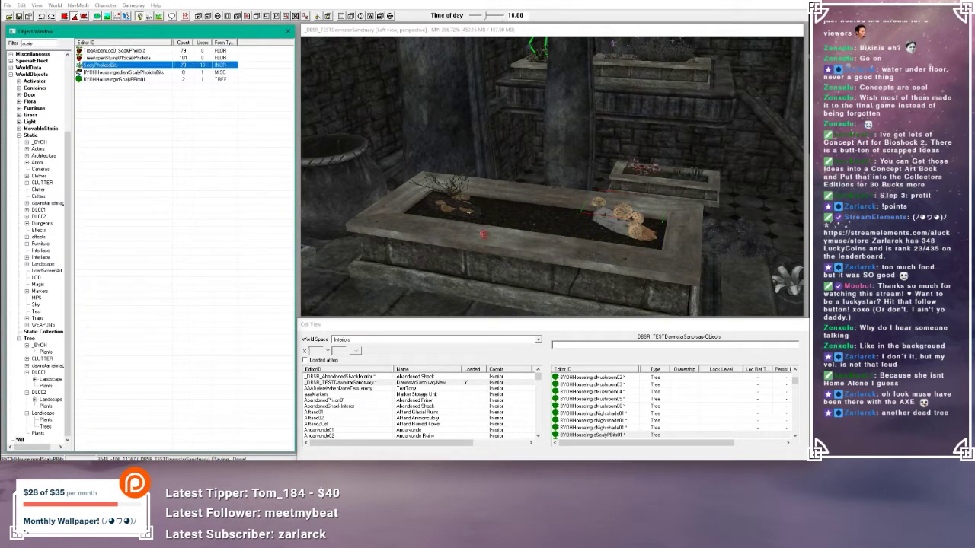
left_click_drag(507, 240, 510, 240)
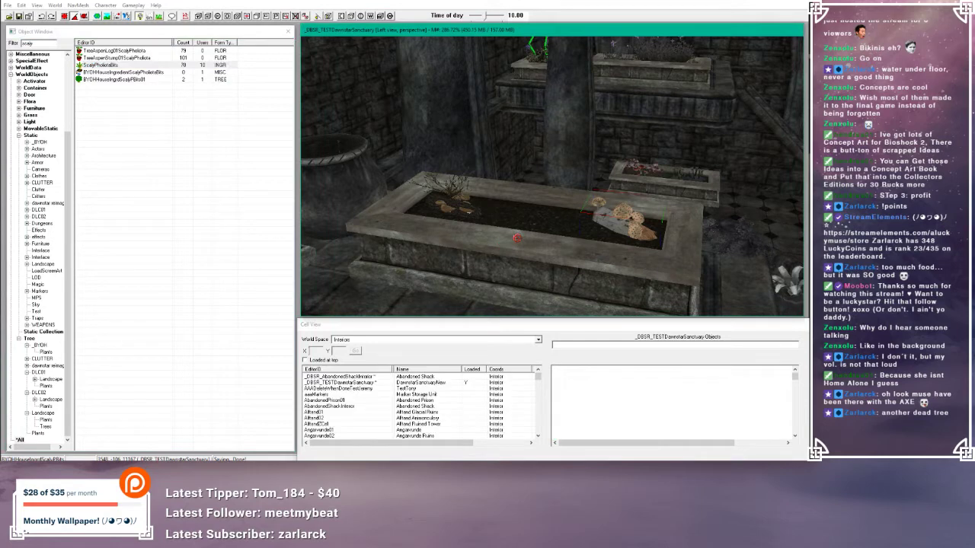
scroll(514, 238, "up", 3)
left_click(468, 279)
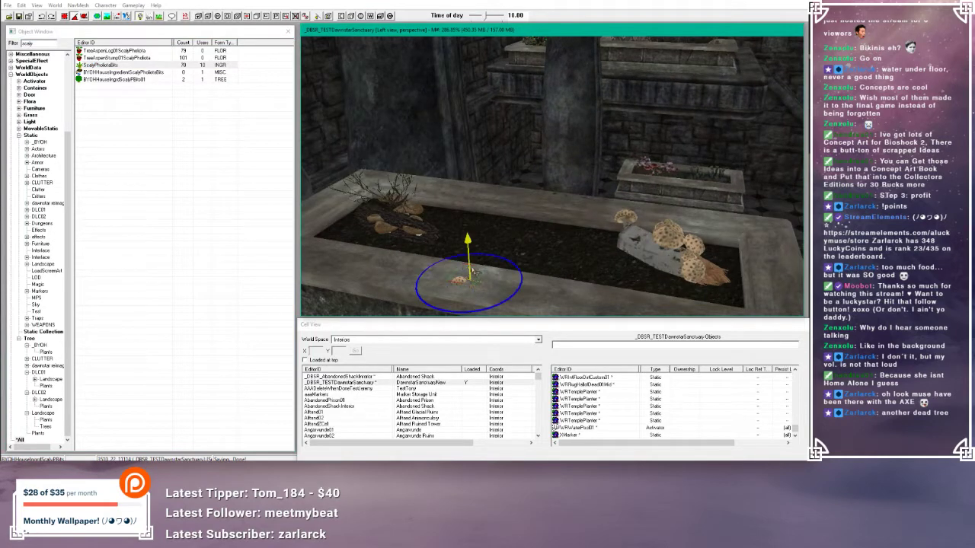
left_click_drag(468, 240, 465, 192)
middle_click_drag(465, 185, 460, 176, "shift")
key("Delete")
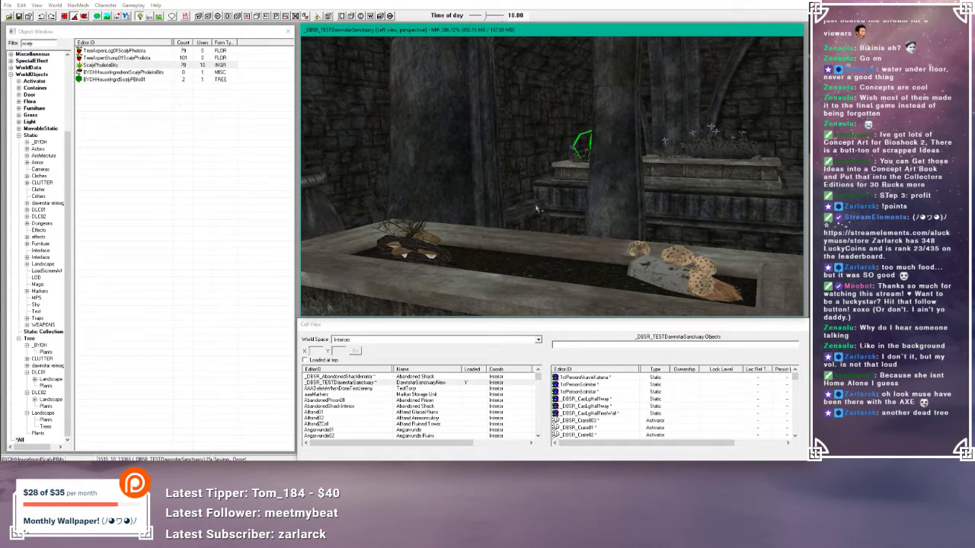
- Duplicate the scaly pholiota log at the end of the planter and place the copy beside it, toward the middle of the soil
middle_click_drag(312, 132, 416, 215, "shift")
left_click(610, 195)
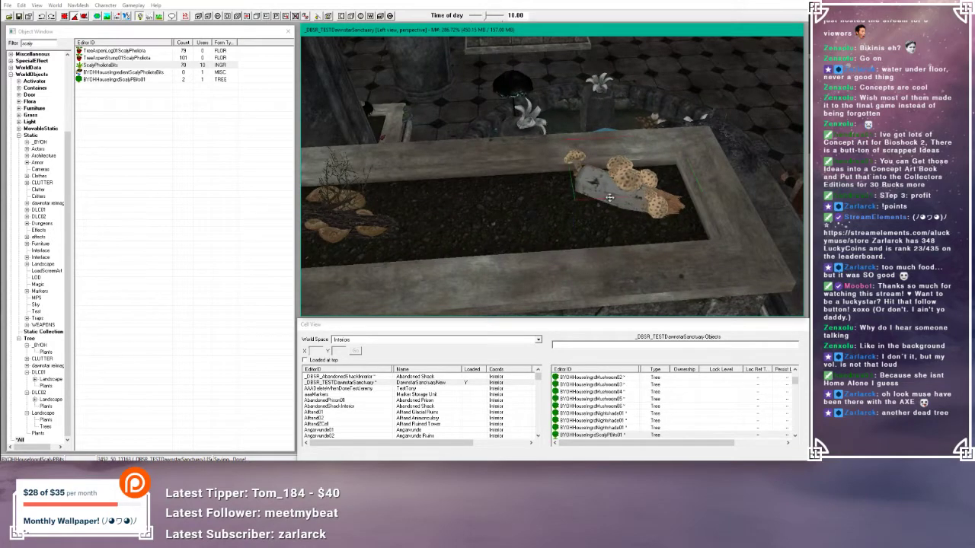
left_click_drag(610, 194, 610, 190)
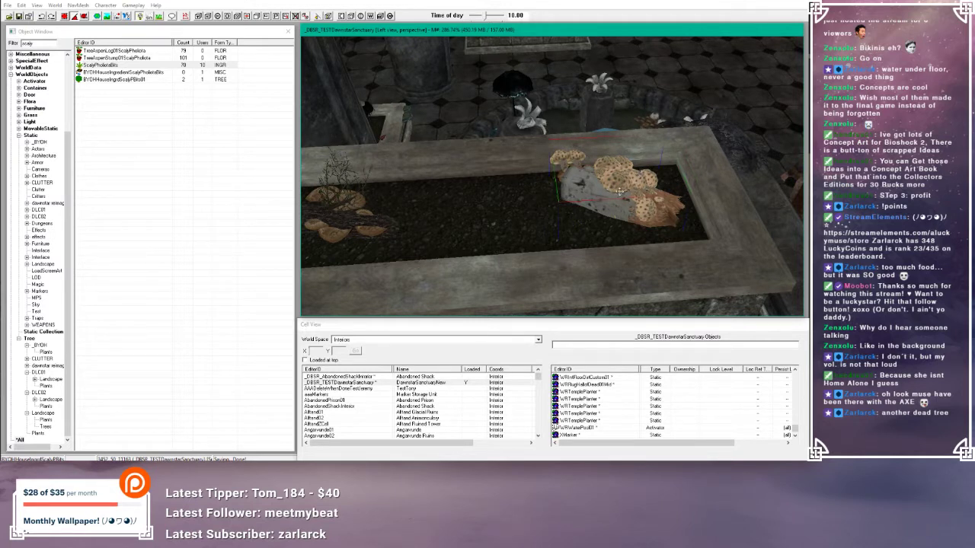
key("ctrl+d")
left_click_drag(619, 192, 546, 194)
middle_click_drag(546, 195, 540, 177, "shift")
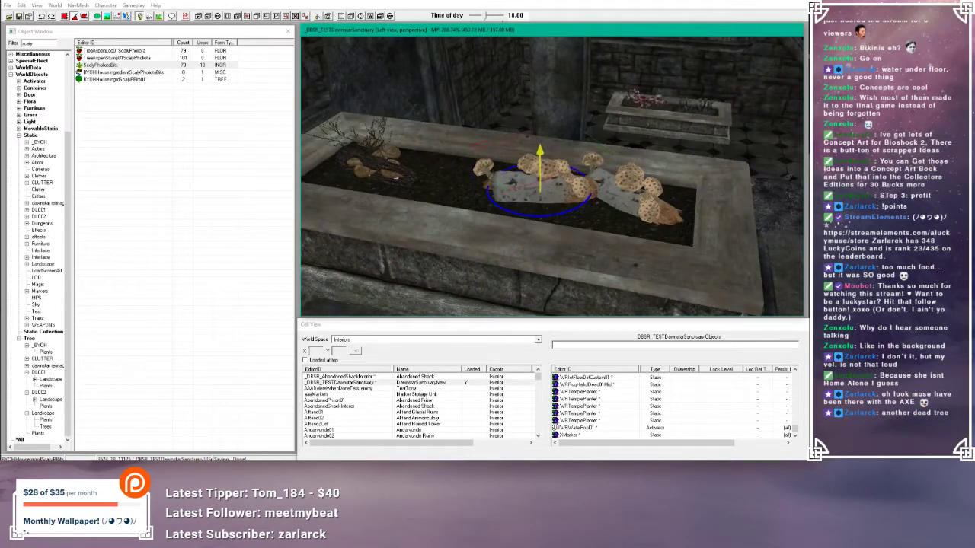
left_click_drag(548, 183, 548, 179)
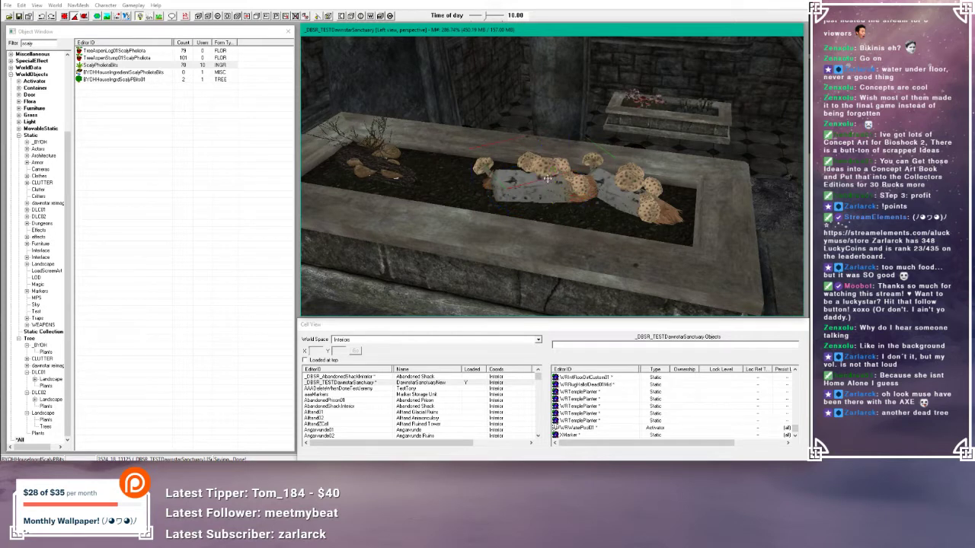
- Turn the copied log around so its splintered end faces away from the original, and lower it into the soil
key("w")
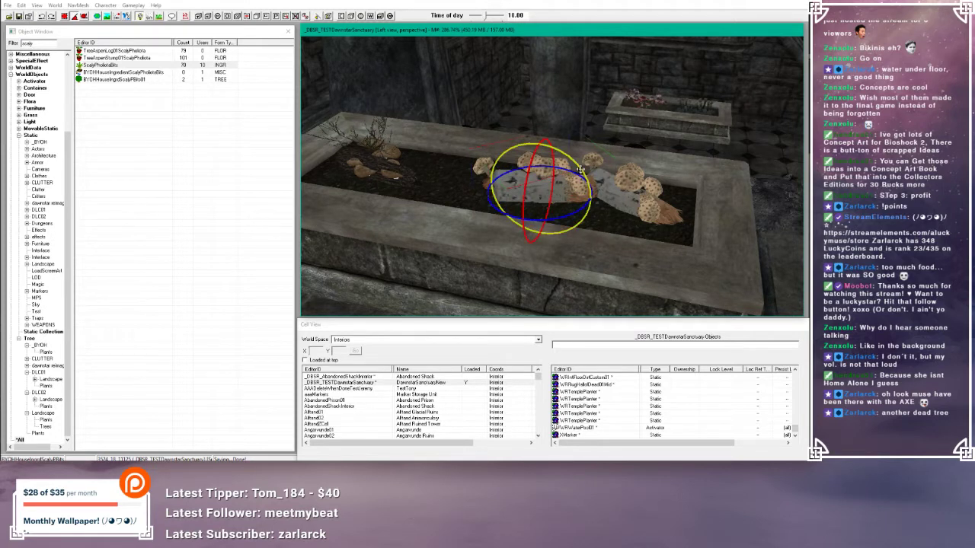
left_click_drag(547, 181, 537, 175)
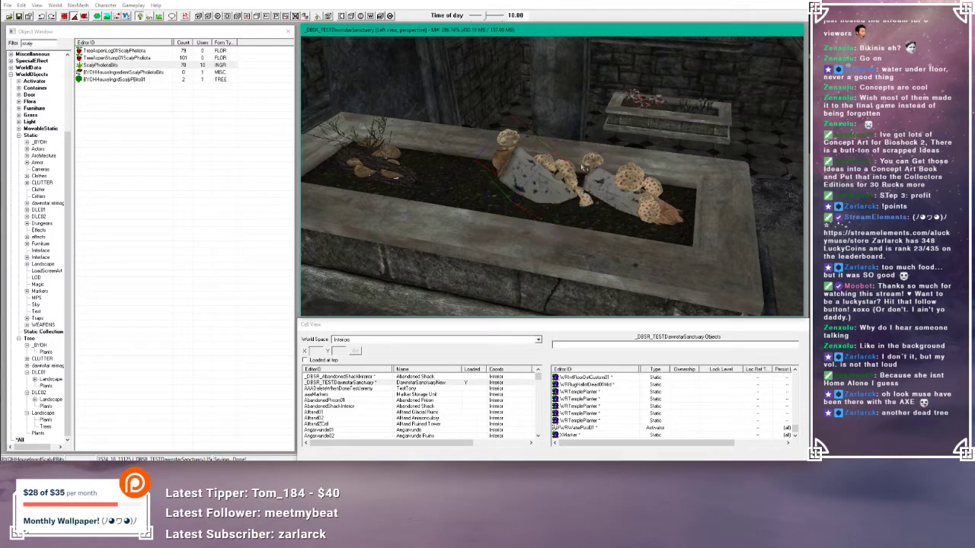
mouse_move(537, 175)
middle_mouse_down()
mouse_move(503, 217)
mouse_move(590, 177)
mouse_move(529, 165)
middle_mouse_up()
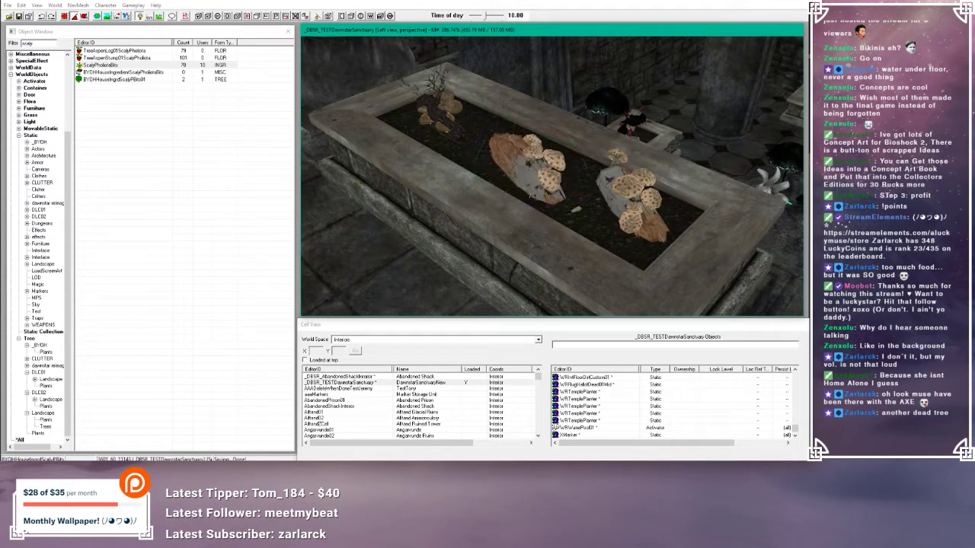
middle_click_drag(531, 163, 564, 159)
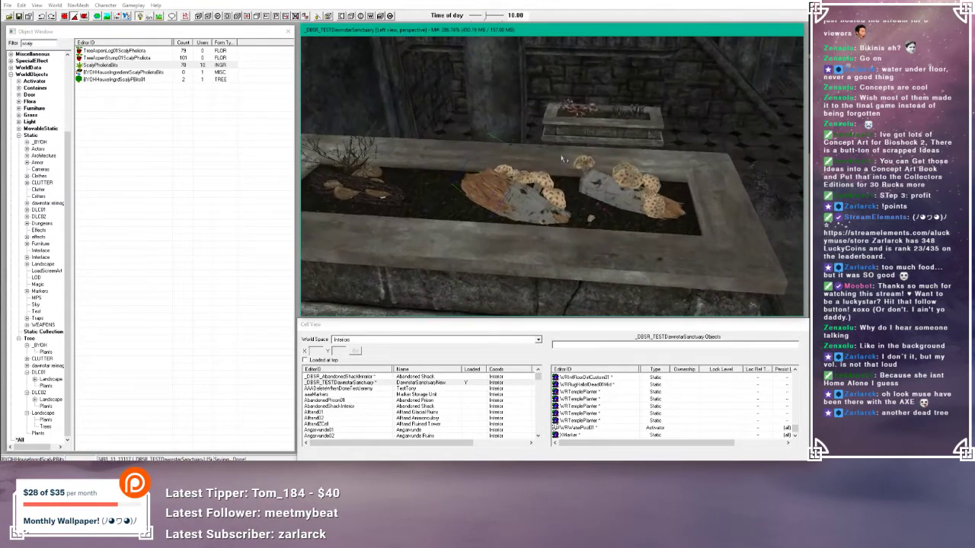
scroll(566, 180, "up", 3)
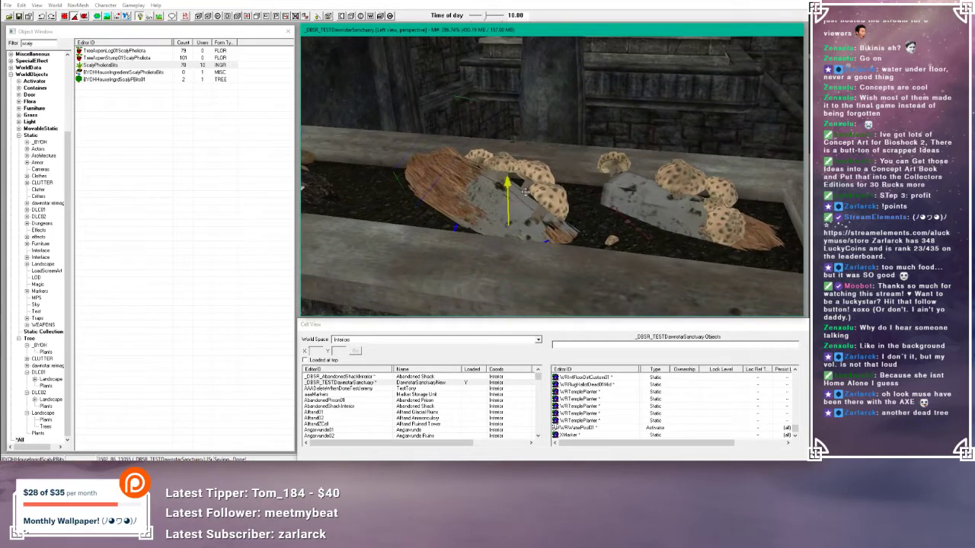
left_click_drag(526, 192, 526, 196)
key("d")
mouse_move(525, 196)
middle_mouse_down()
mouse_move(452, 201)
mouse_move(522, 196)
middle_mouse_up()
right_click_drag(498, 192, 423, 192)
middle_click_drag(497, 188, 480, 122)
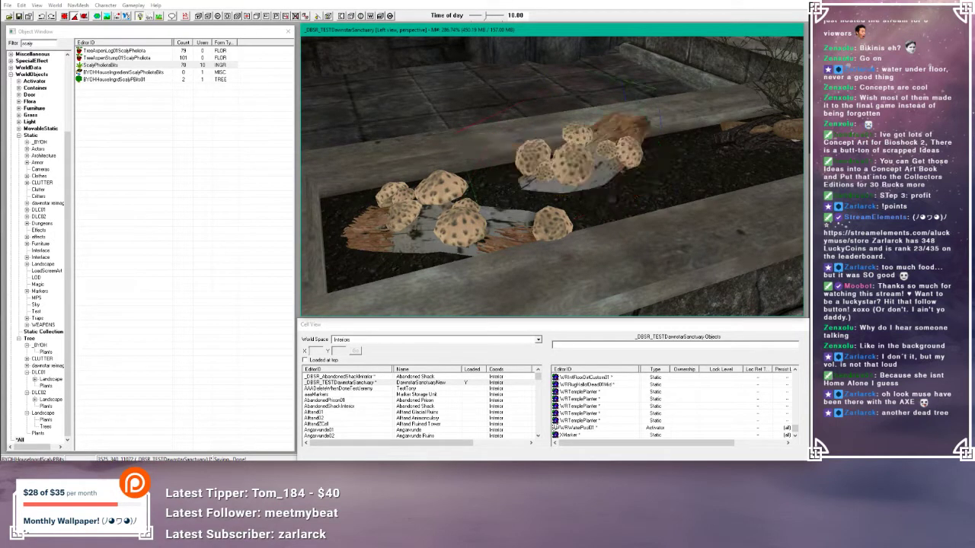
- Tilt and roll the copied log so its splintered end rises from the soil
key("e")
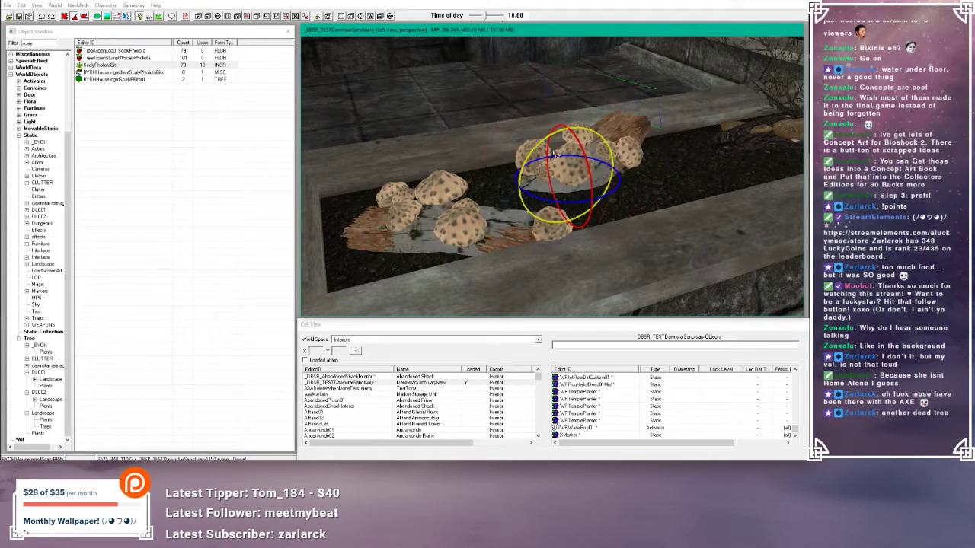
left_click_drag(535, 147, 590, 150)
left_click_drag(584, 192, 601, 195)
middle_click_drag(602, 195, 711, 197)
key("f")
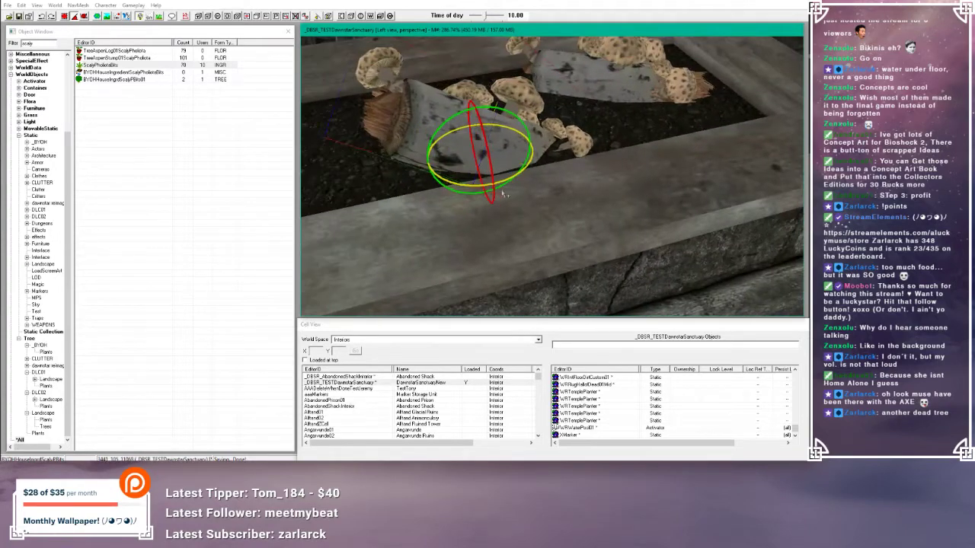
left_click_drag(484, 153, 549, 153)
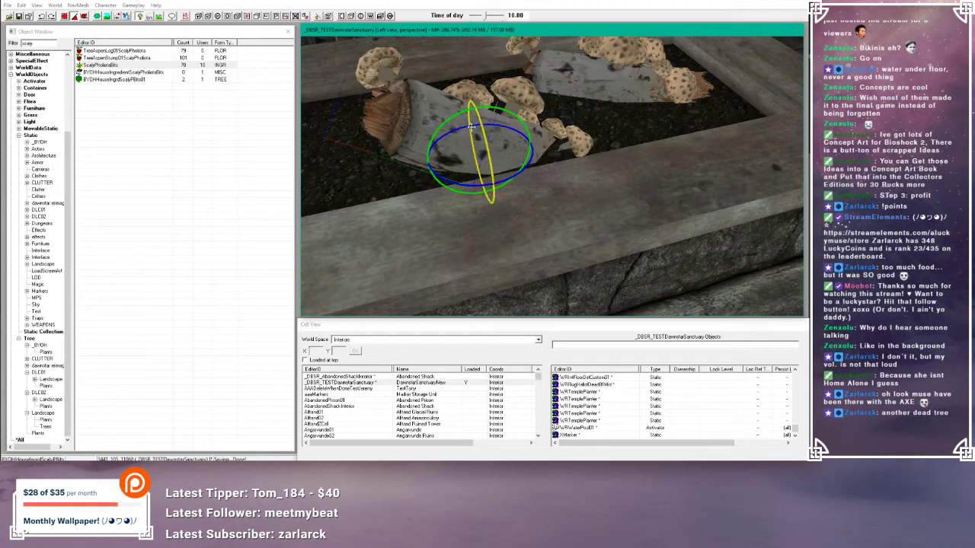
left_click_drag(470, 128, 556, 128)
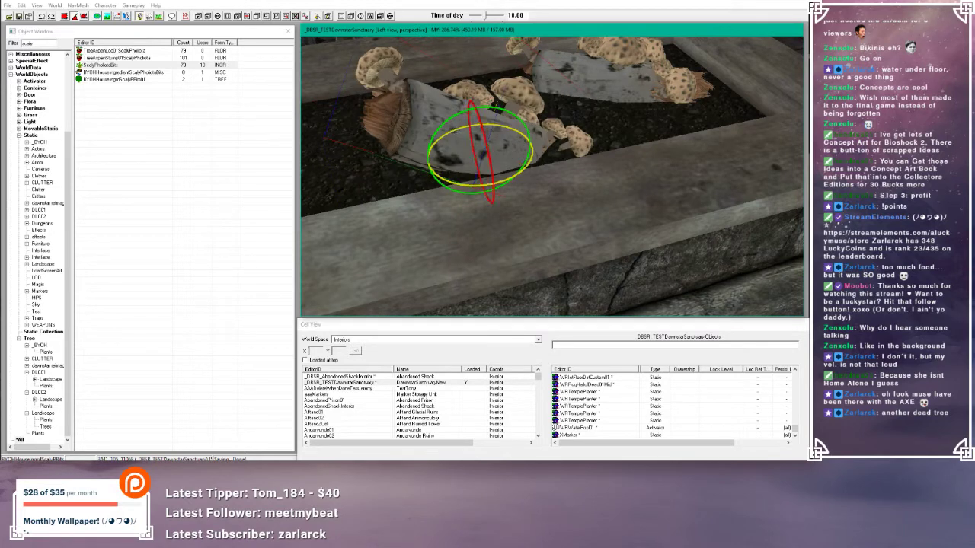
left_click_drag(480, 178, 587, 178)
- Rotate the copied log roughly parallel to the original, with its splintered end pointing toward the same end of the planter
middle_click_drag(533, 183, 471, 138, "shift")
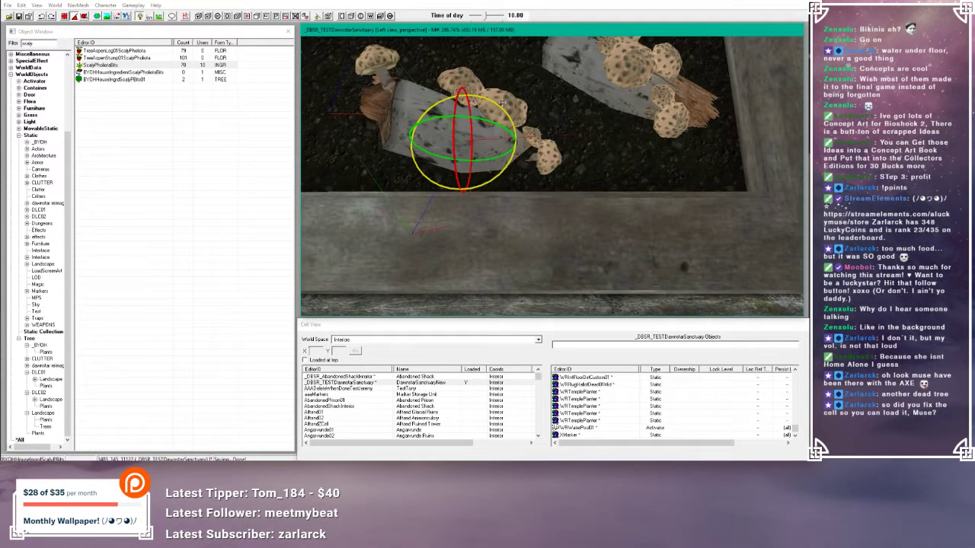
left_click_drag(501, 102, 597, 147)
middle_click_drag(500, 99, 631, 104, "shift")
key("c")
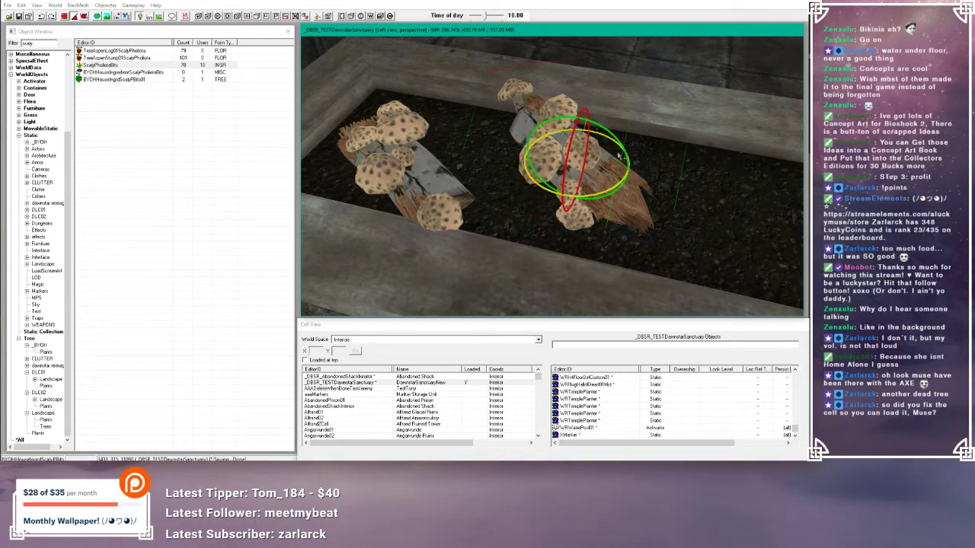
left_click_drag(629, 153, 609, 199)
left_click_drag(580, 114, 584, 130)
middle_click_drag(656, 106, 560, 101, "shift")
scroll(557, 114, "down", 5)
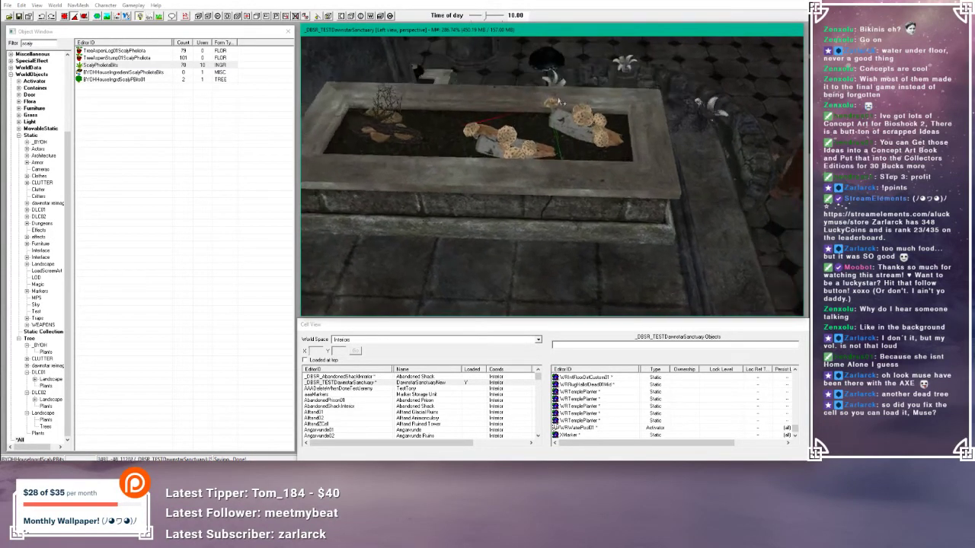
- Move the copied log back from the planter's front edge, leaving a gap to the log at the end
scroll(559, 101, "up", 3)
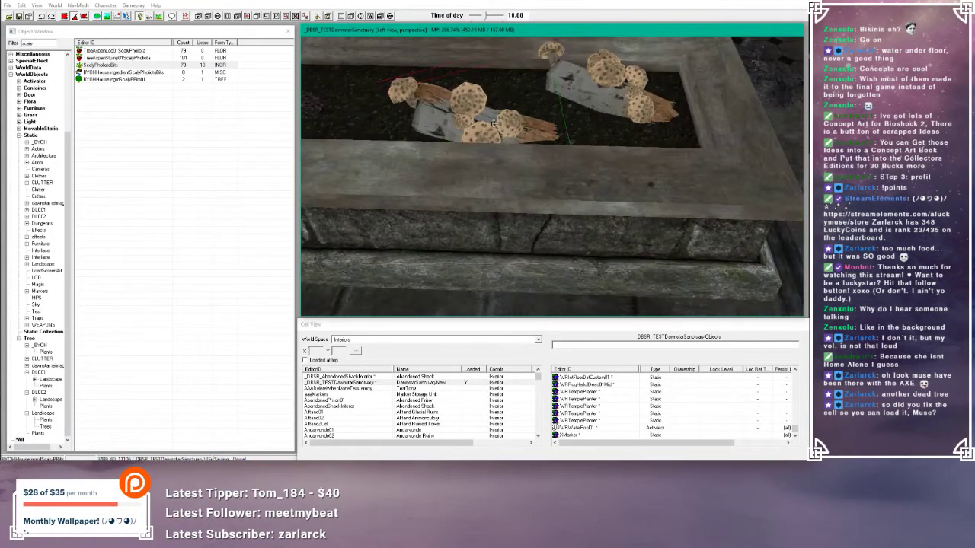
left_click_drag(494, 123, 514, 94)
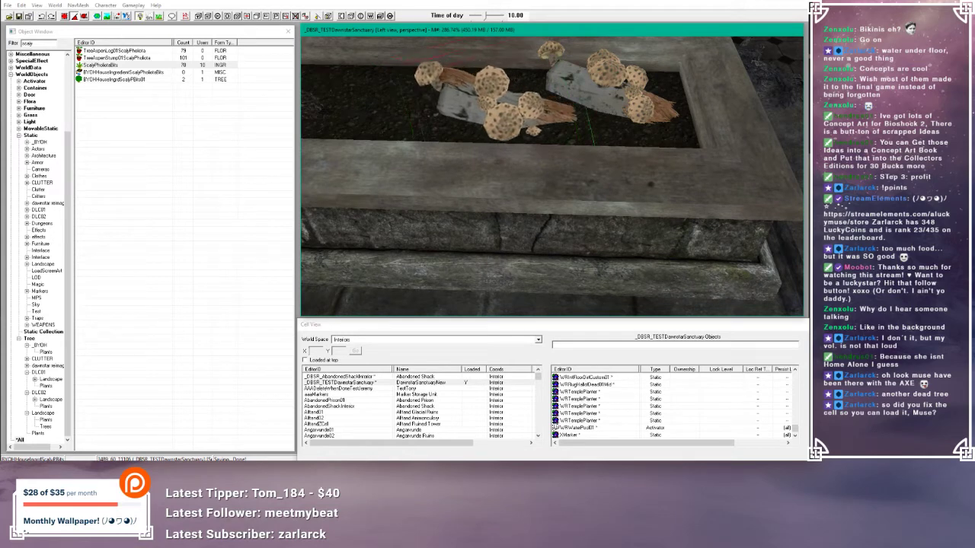
mouse_move(514, 94)
middle_mouse_down("shift")
mouse_move(515, 85)
mouse_move(517, 97)
middle_mouse_up("shift")
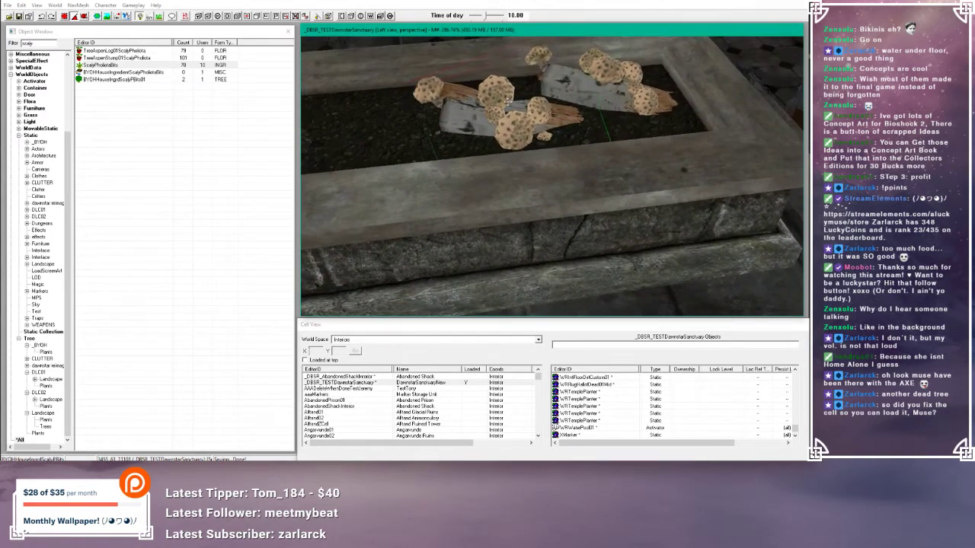
left_click_drag(508, 101, 486, 101)
- Rotate the copied log so its splintered end points up and away from the log at the planter's end
key("w")
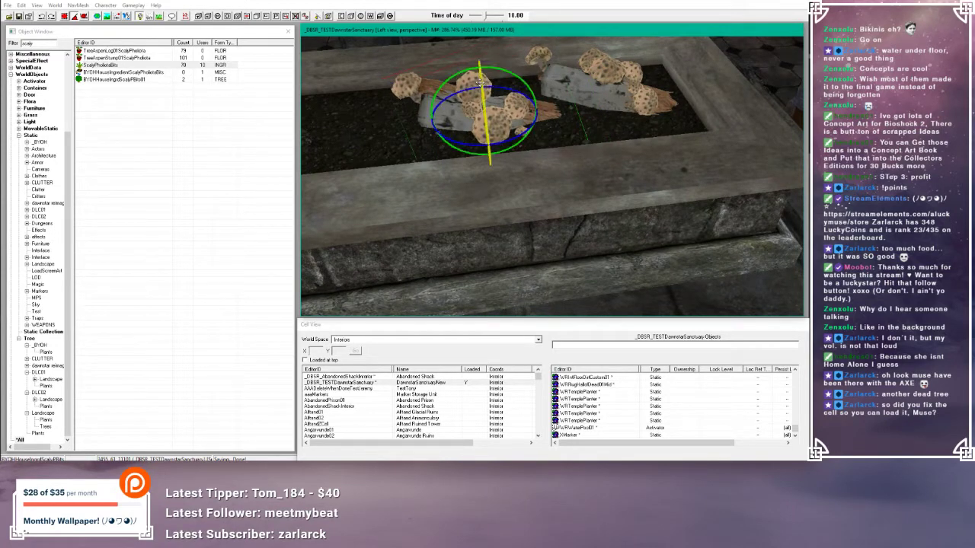
key("d")
left_click(535, 96)
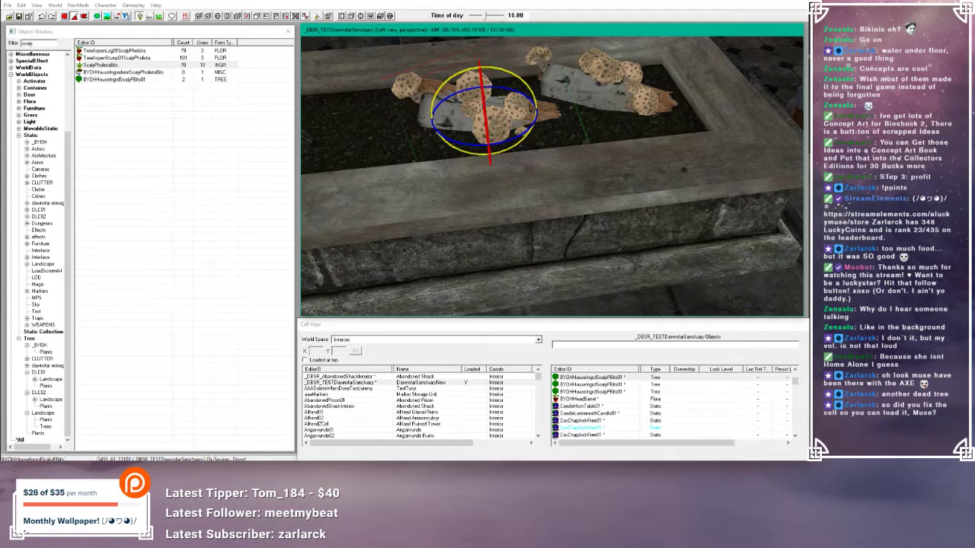
left_click_drag(495, 145, 535, 113)
key("w")
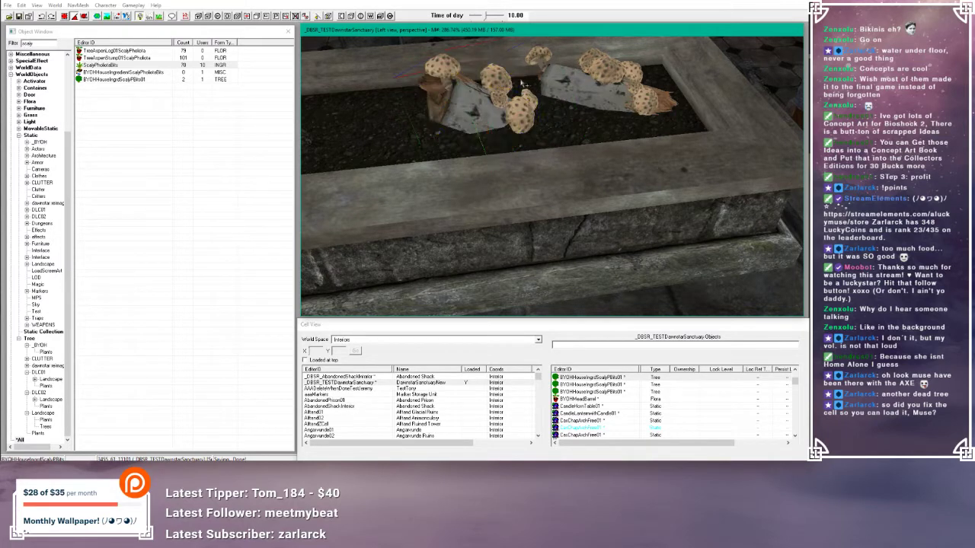
- Shift the copied log slightly closer to the log at the planter's end
middle_click_drag(526, 87, 500, 137, "shift")
scroll(493, 72, "down", 4)
scroll(500, 137, "up", 2)
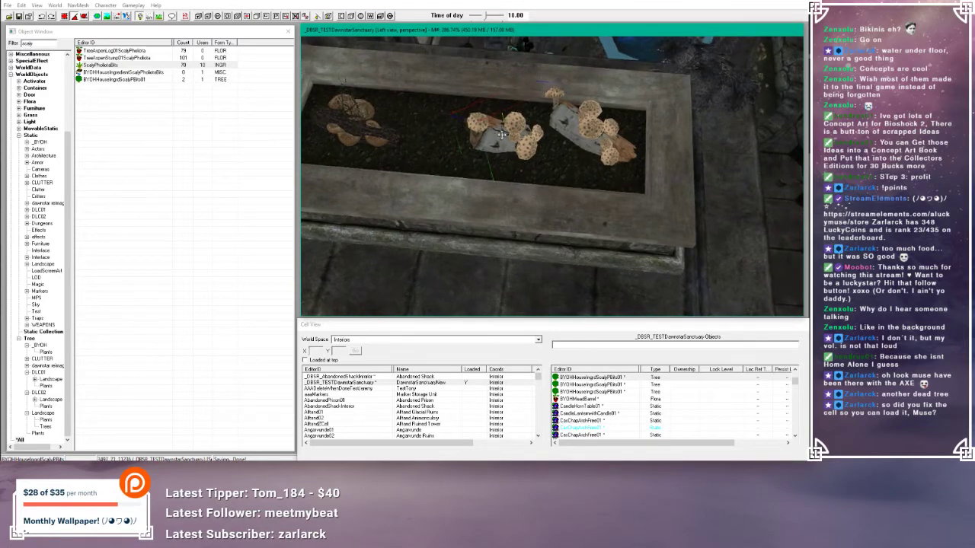
mouse_move(500, 127)
middle_mouse_down("shift")
mouse_move(493, 70)
mouse_move(478, 89)
mouse_move(501, 123)
middle_mouse_up("shift")
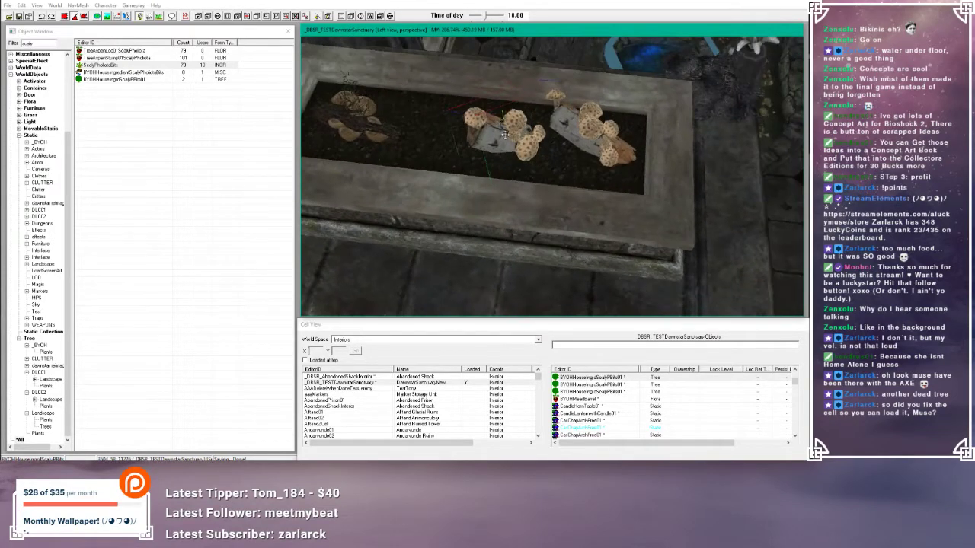
left_click_drag(505, 134, 523, 145)
- Nudge the end log toward the planter's front corner and fine-tune the placement of the copied log beside it
middle_click_drag(519, 121, 598, 144, "shift")
left_click(598, 140)
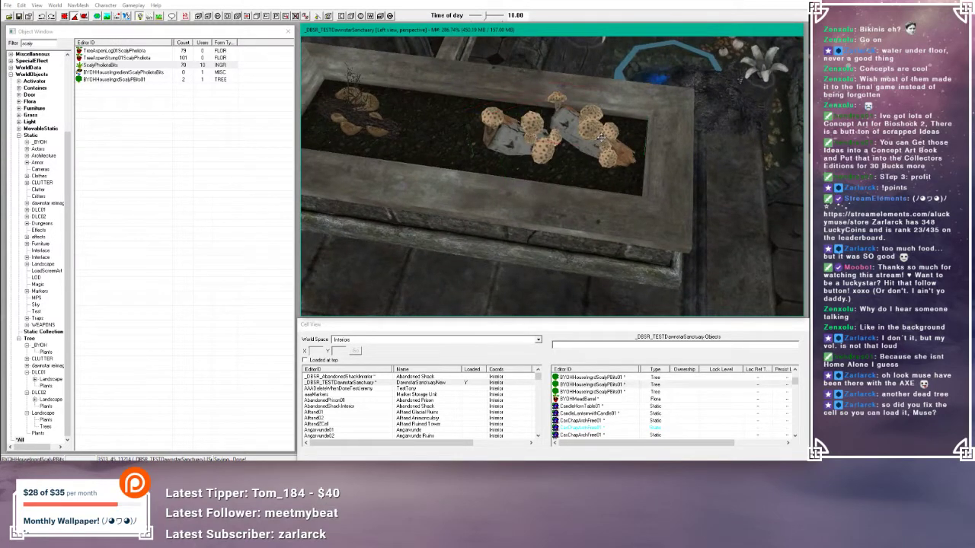
left_click_drag(591, 131, 596, 134)
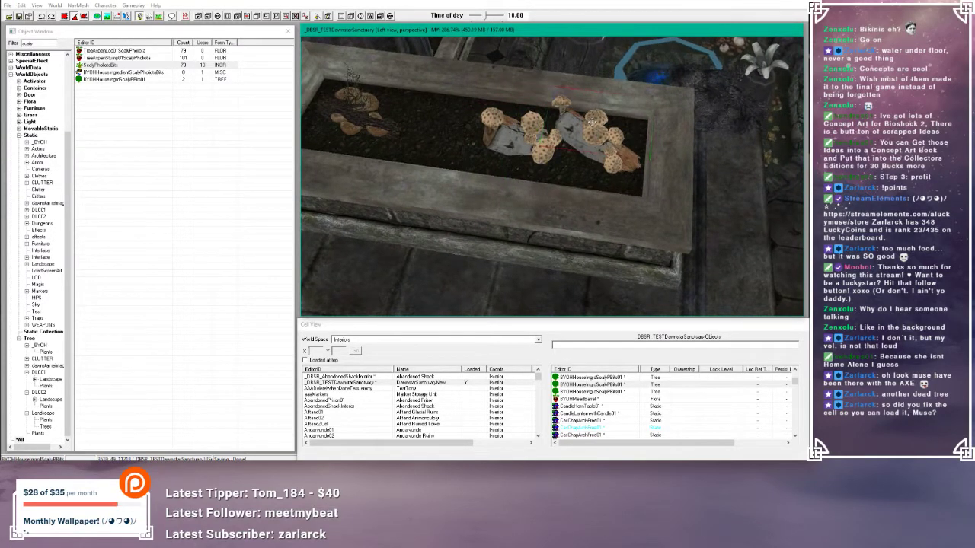
middle_click_drag(596, 134, 592, 149, "shift")
left_click(524, 138)
right_click_drag(524, 138, 517, 135)
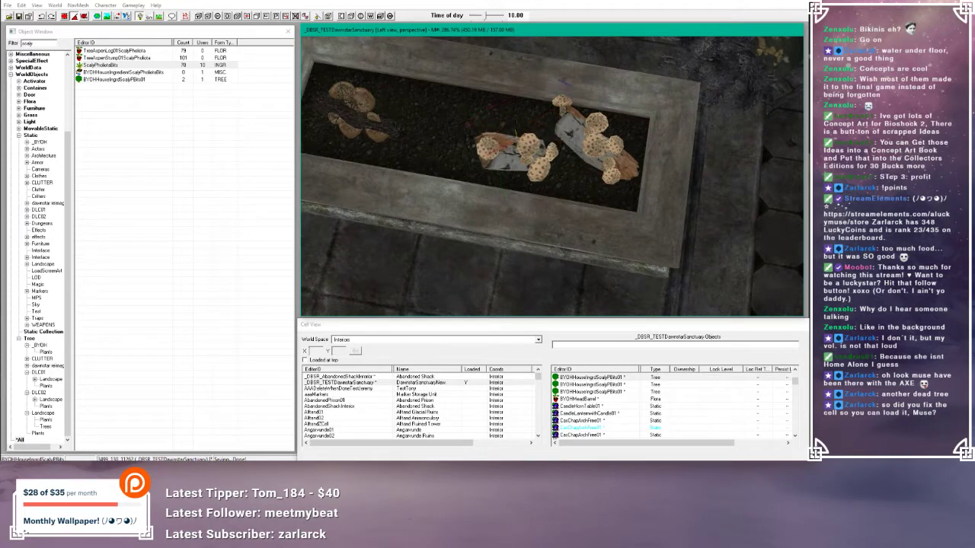
- Check the reference properties of the mora tapinella cluster at the other end of the planter to identify its base object
left_click(518, 116)
mouse_move(518, 115)
middle_mouse_down("shift")
mouse_move(520, 48)
mouse_move(511, 113)
middle_mouse_up("shift")
scroll(511, 122, "up", 4)
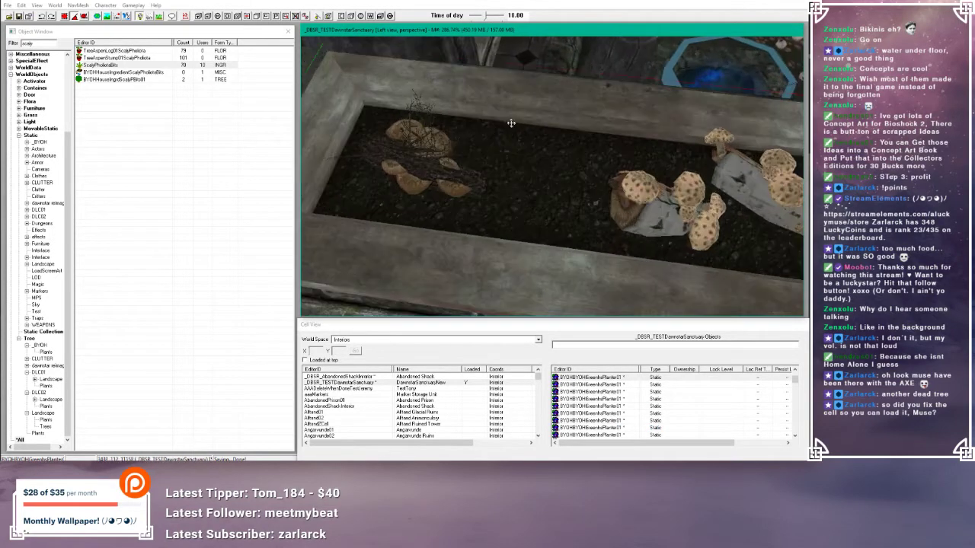
key("d")
left_click(427, 164)
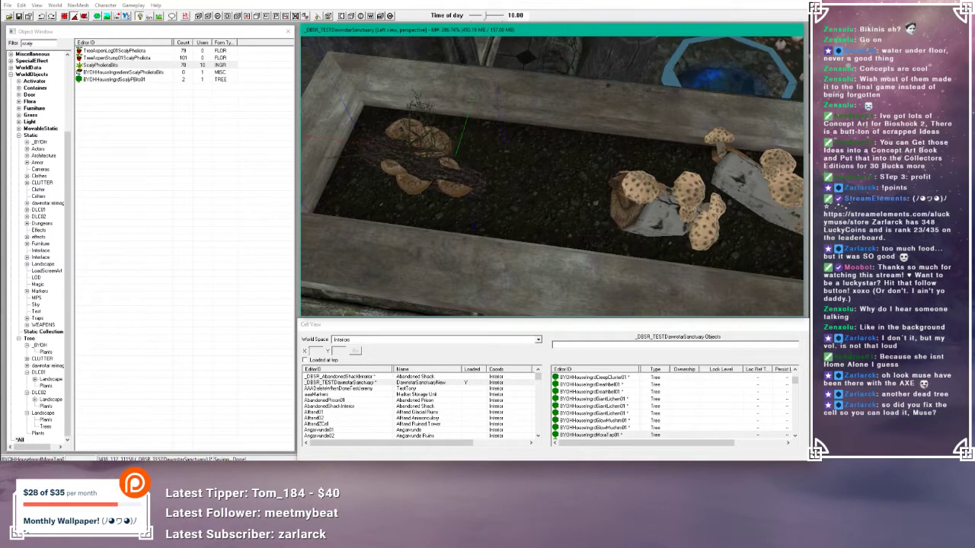
middle_click_drag(429, 166, 432, 137, "shift")
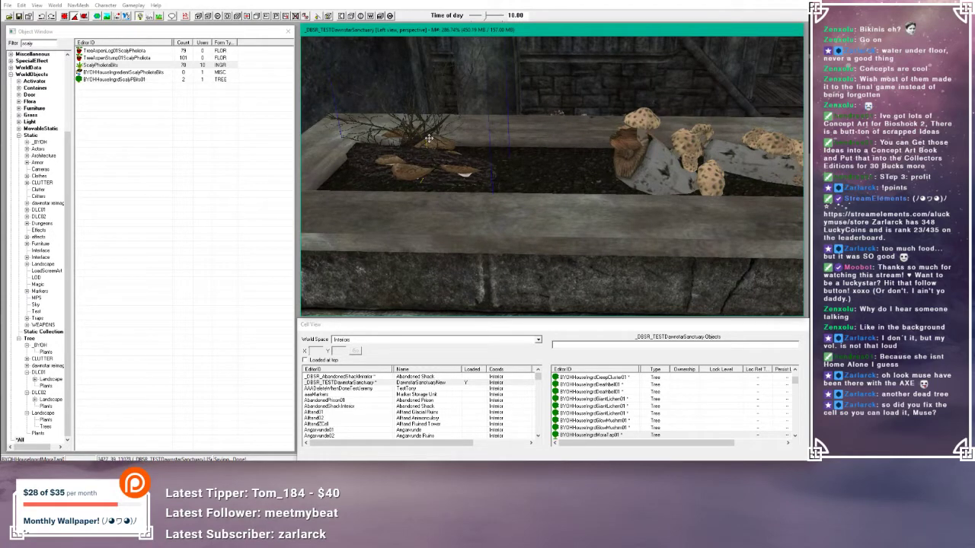
double_click(423, 157)
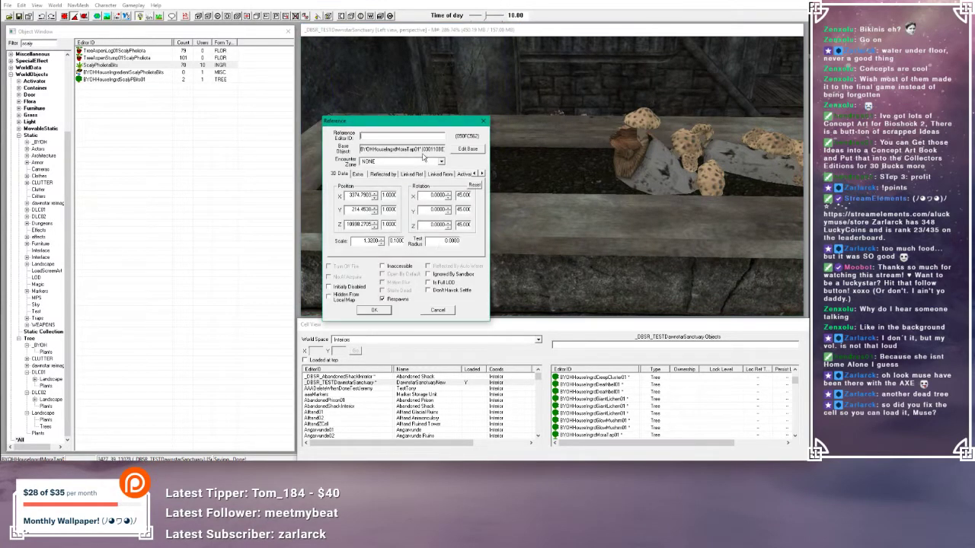
left_click(438, 310)
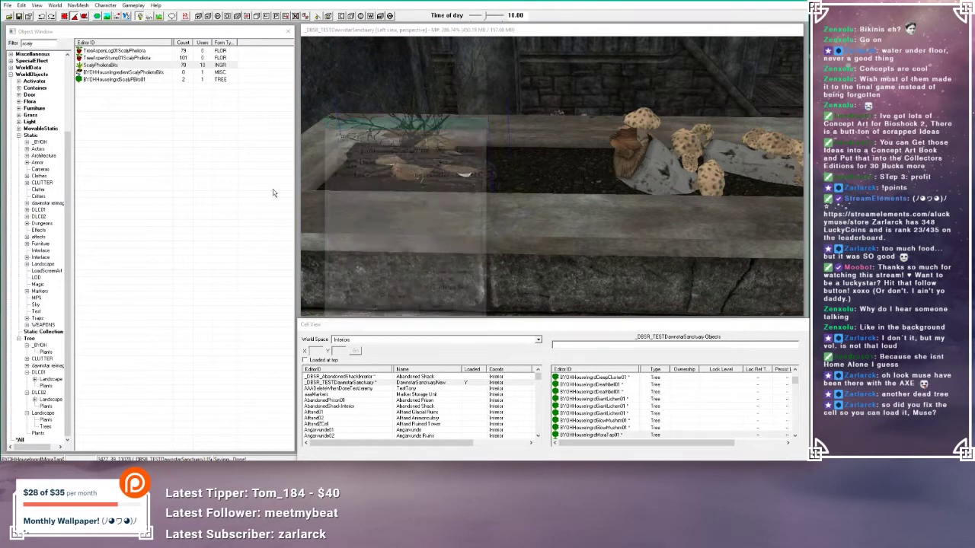
- Filter the object list by "mora" and try out the TreePineForestLog01MoraTapinella cluster in the planter, removing it again
left_click(53, 43)
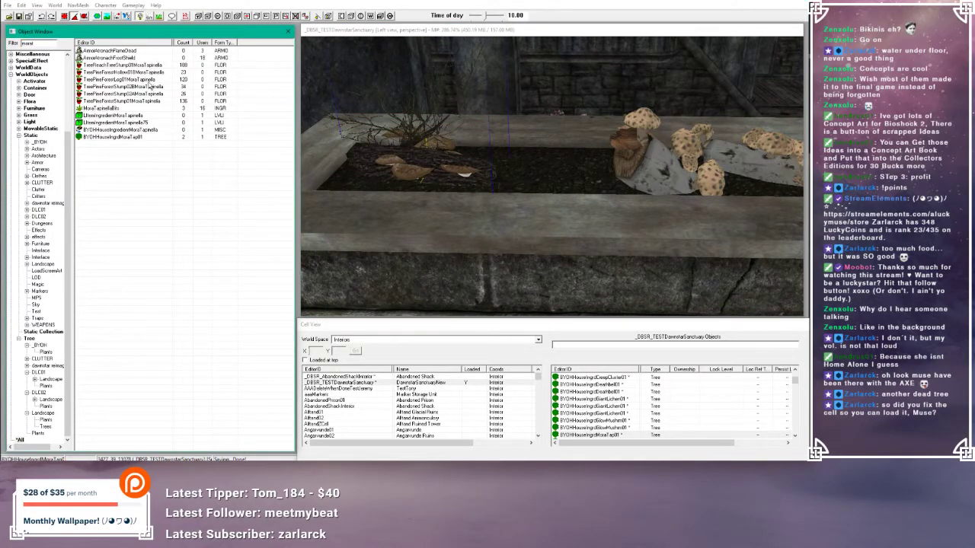
left_click(134, 80)
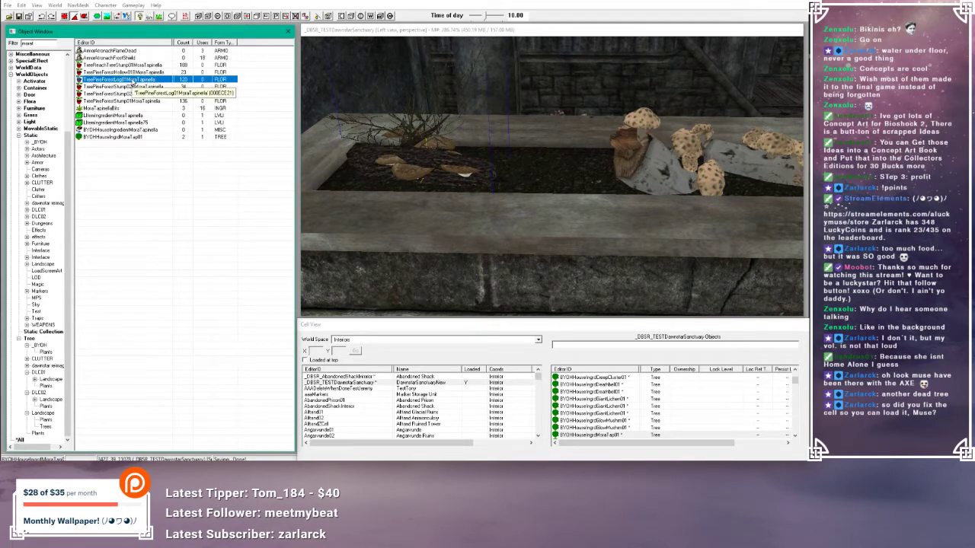
left_click_drag(134, 82, 198, 91)
left_click_drag(485, 186, 504, 185)
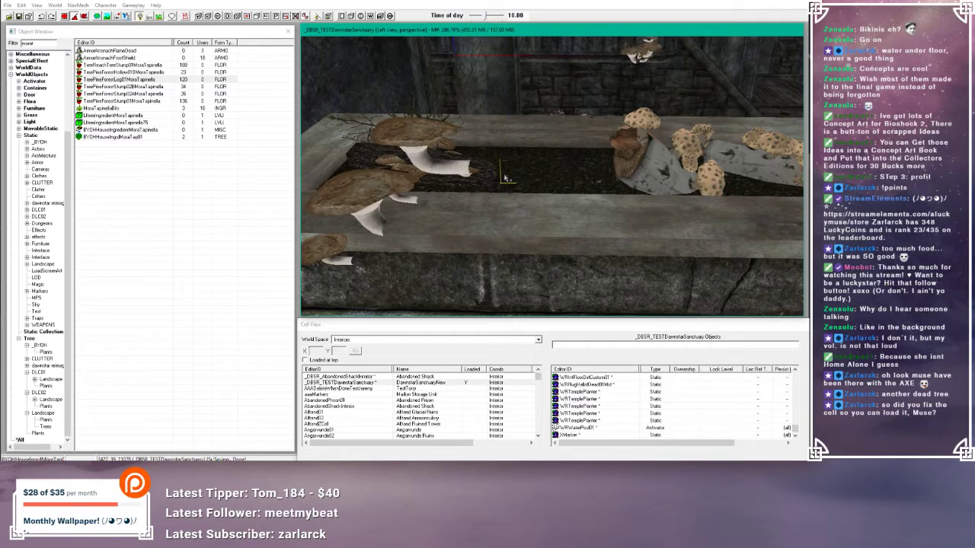
scroll(504, 178, "down", 5)
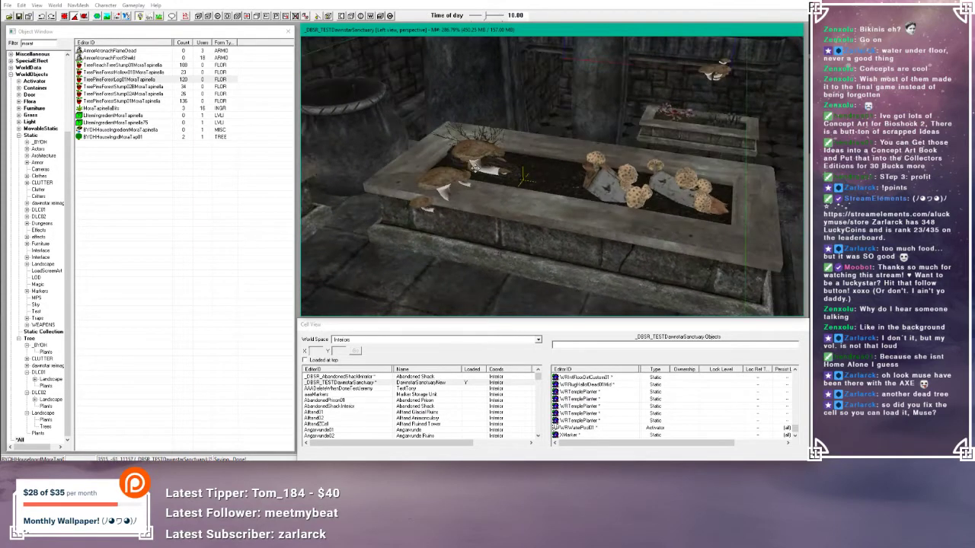
key("Delete")
- Try out the TreePineForestStump02BMoraTapinella cluster over the planter and delete it
left_click(141, 87)
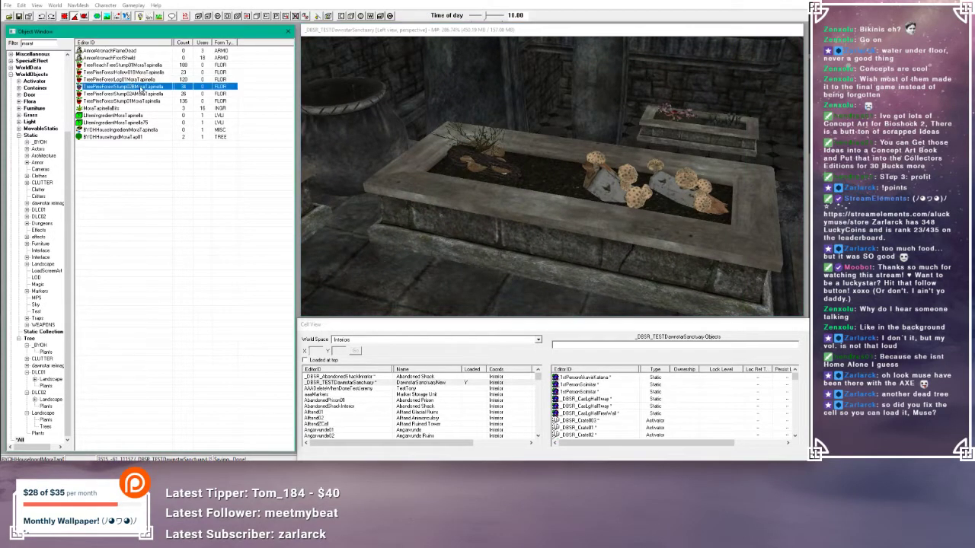
left_click_drag(510, 174, 526, 178)
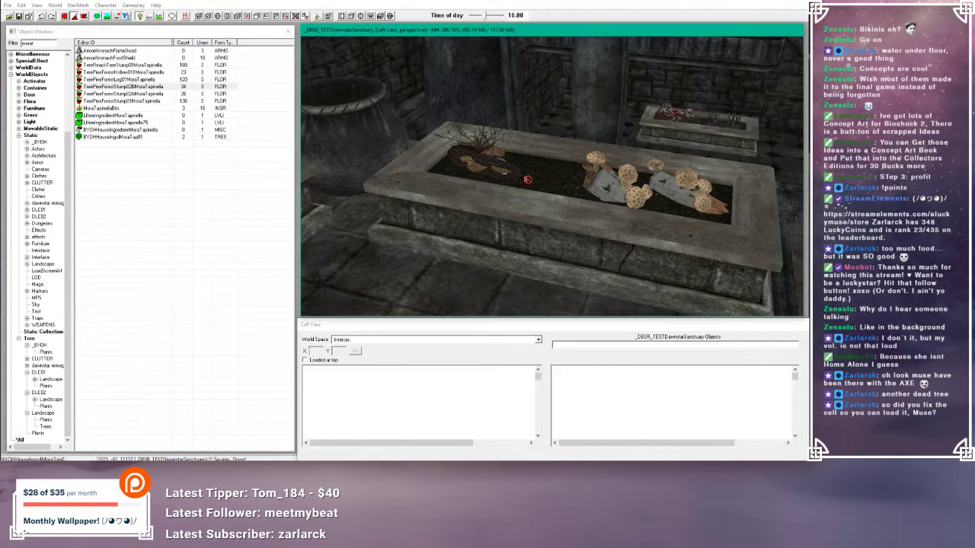
middle_click_drag(525, 177, 526, 174, "shift")
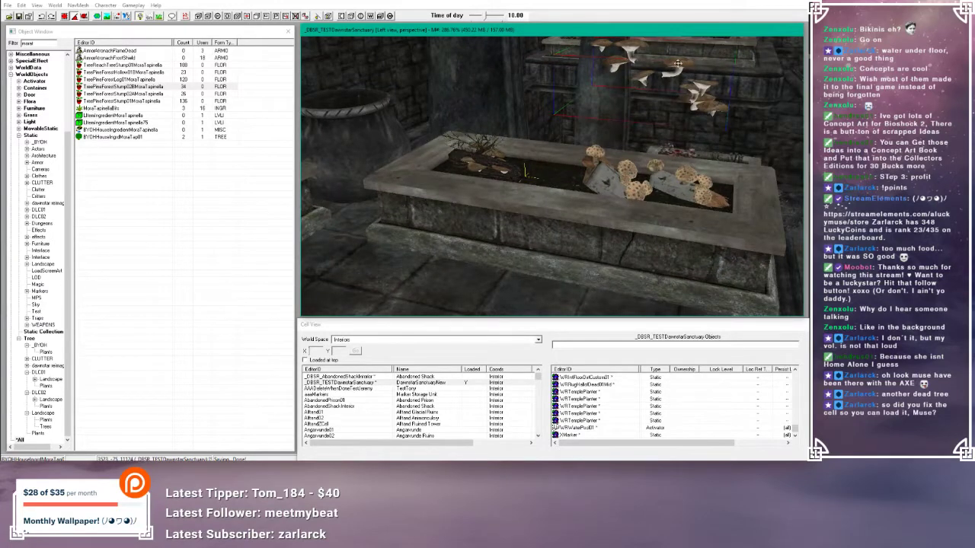
left_click_drag(677, 64, 655, 167)
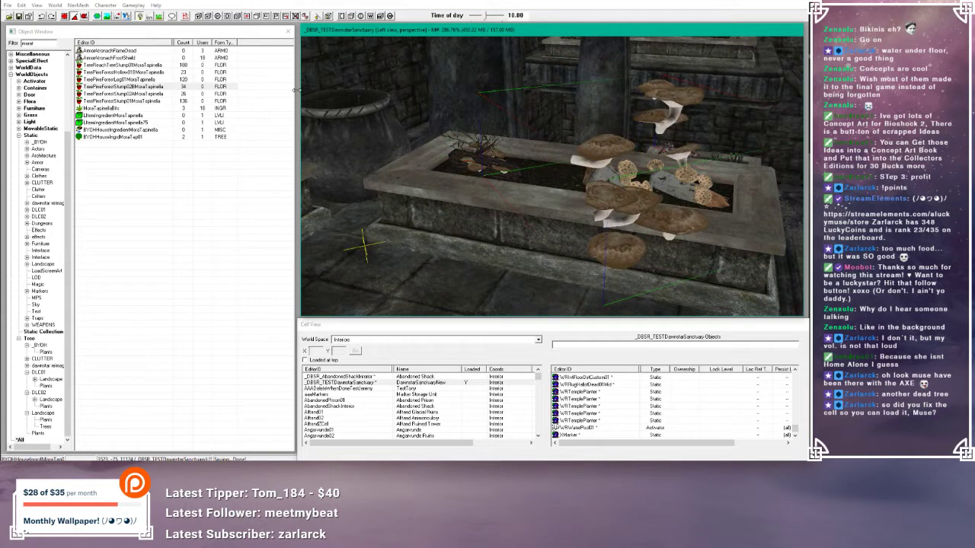
key("Delete")
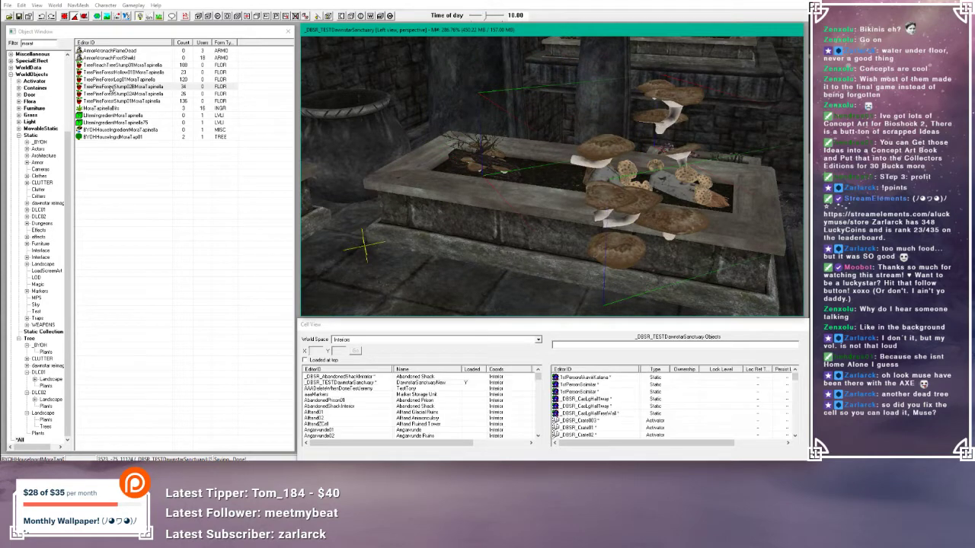
- Try out the TreePineForestStump02AMoraTapinella cluster in the planter and delete it
left_click(106, 95)
left_click_drag(435, 174, 540, 188)
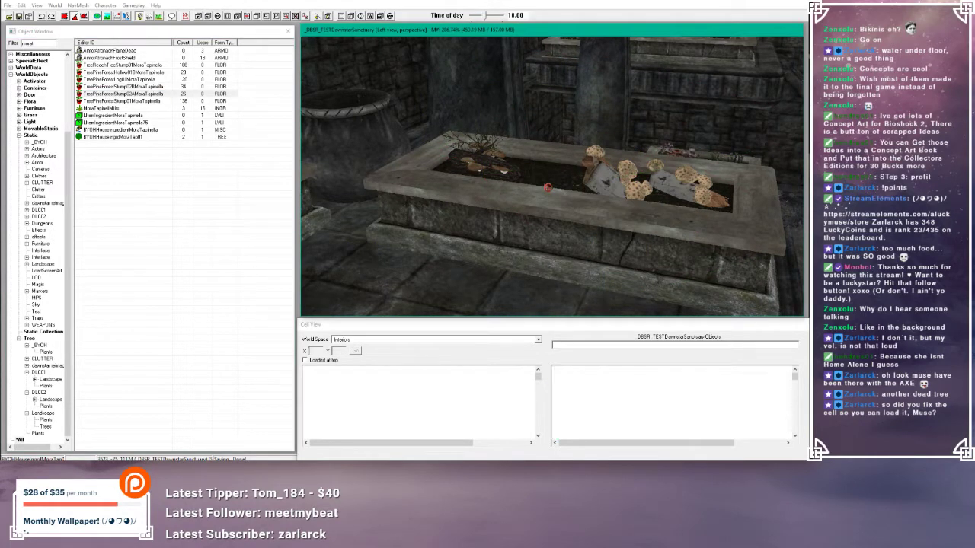
scroll(545, 181, "down", 4)
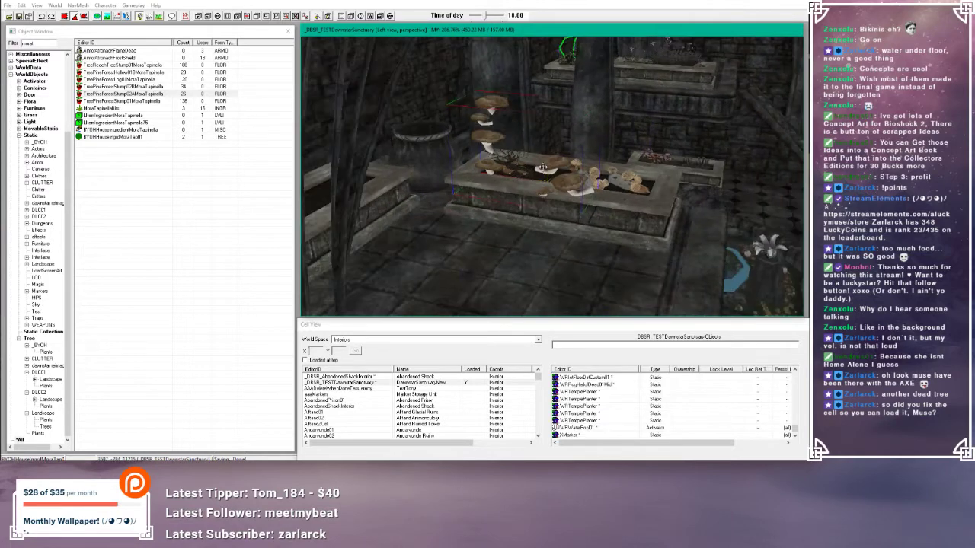
middle_click_drag(545, 181, 520, 174, "shift")
key("Delete")
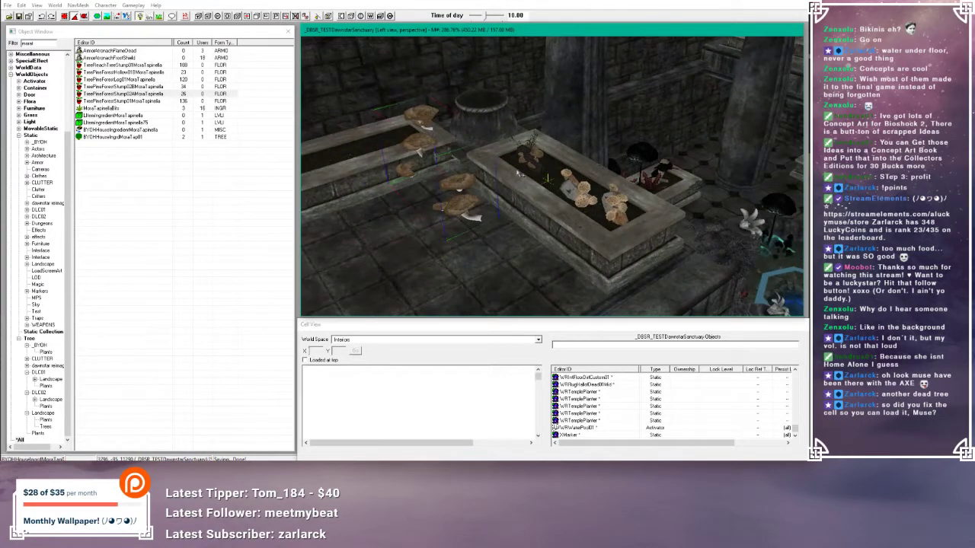
- Try out the TreePineForestStump01MoraTapinella cluster in the planter and delete it
left_click(114, 102)
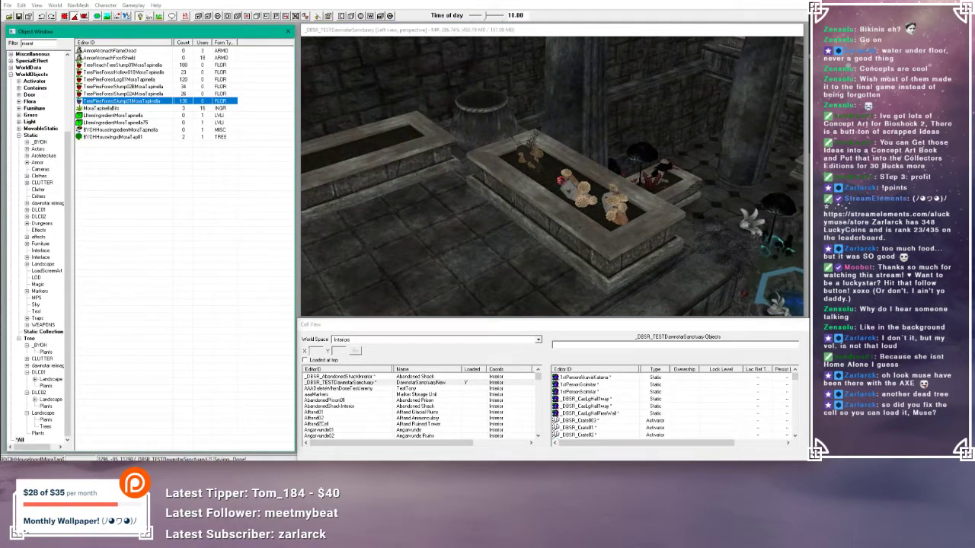
left_click_drag(561, 181, 557, 177)
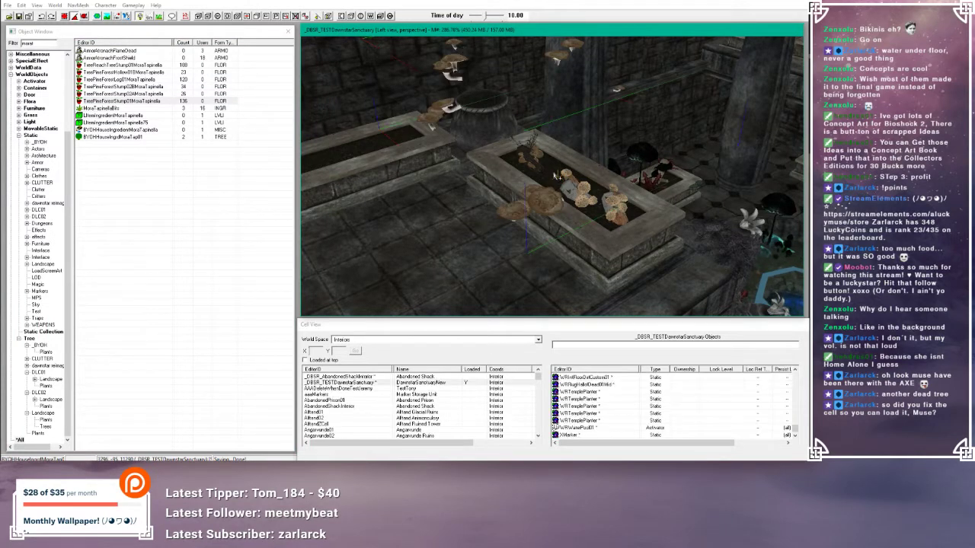
middle_click_drag(555, 175, 555, 171, "shift")
key("Delete")
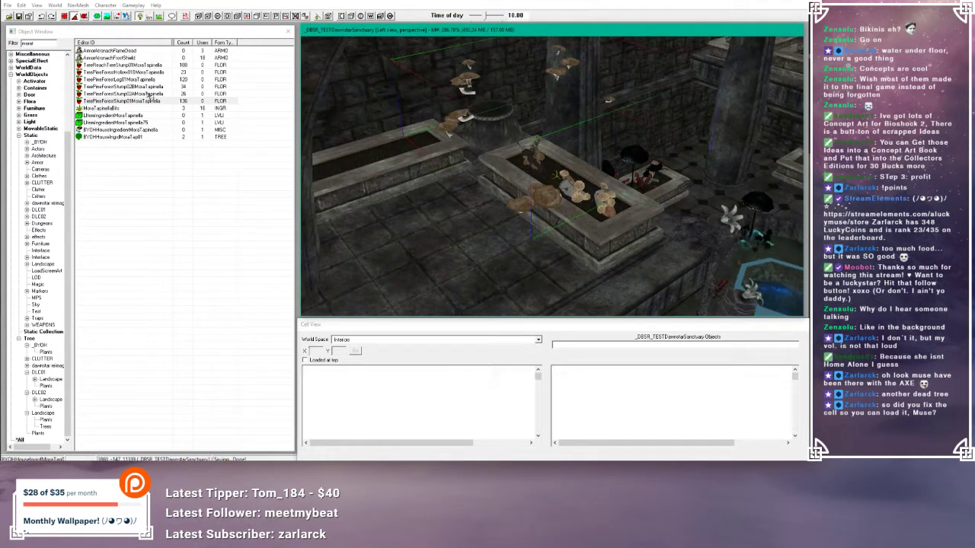
- Place a TreePineForestStump02BMoraTapinella cluster, lower it to planter height and move it around the dead log at the planter's end
left_click(126, 87)
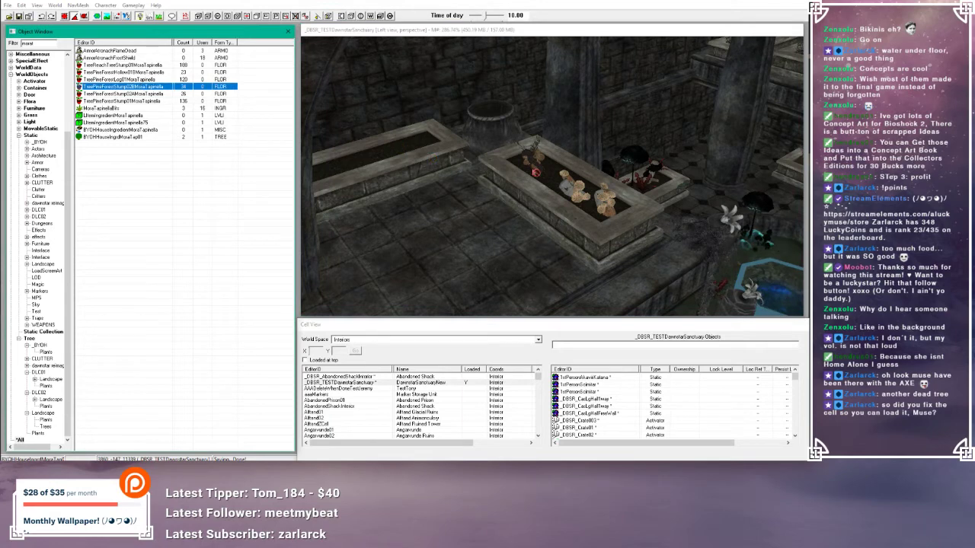
left_click_drag(125, 87, 530, 173)
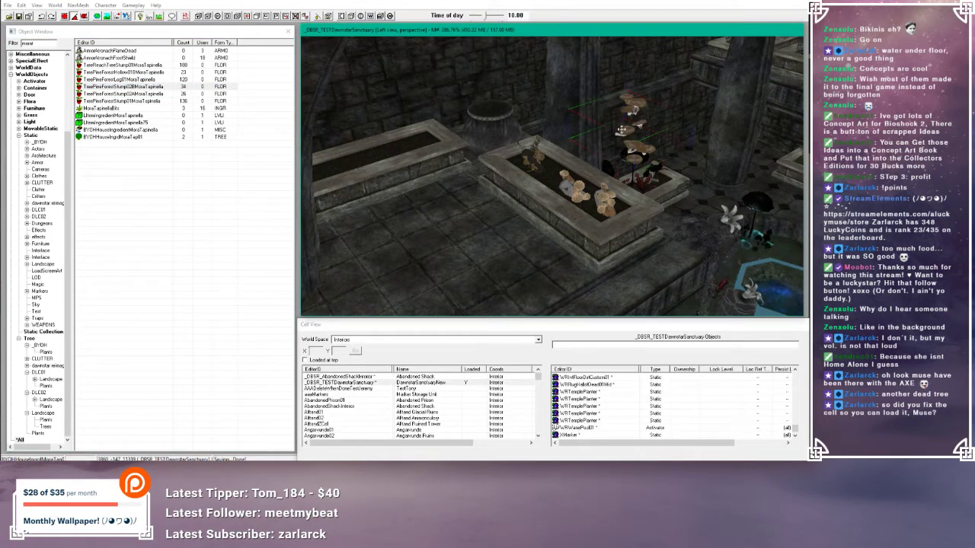
mouse_move(622, 130)
left_mouse_down()
mouse_move(585, 180)
mouse_move(428, 135)
mouse_move(525, 122)
mouse_move(622, 148)
left_mouse_up()
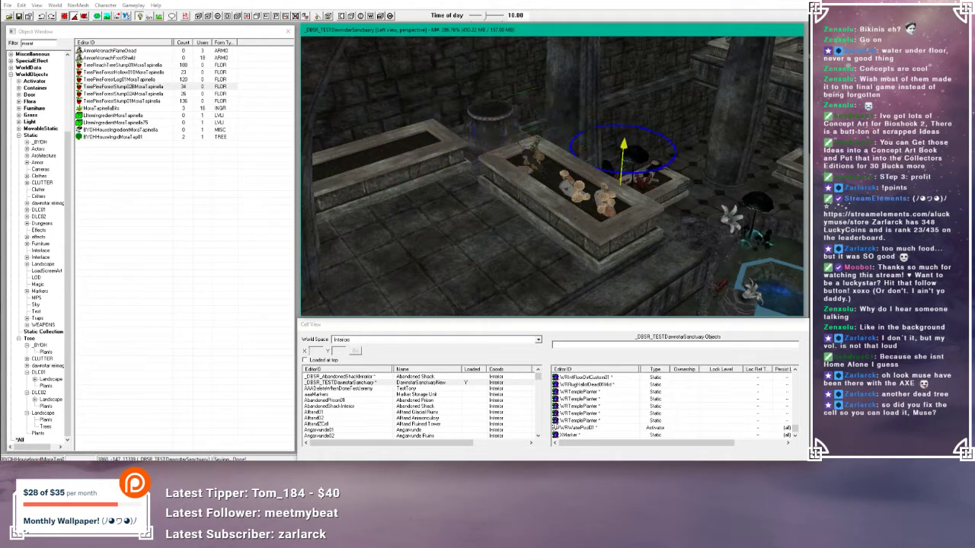
scroll(512, 159, "up", 5)
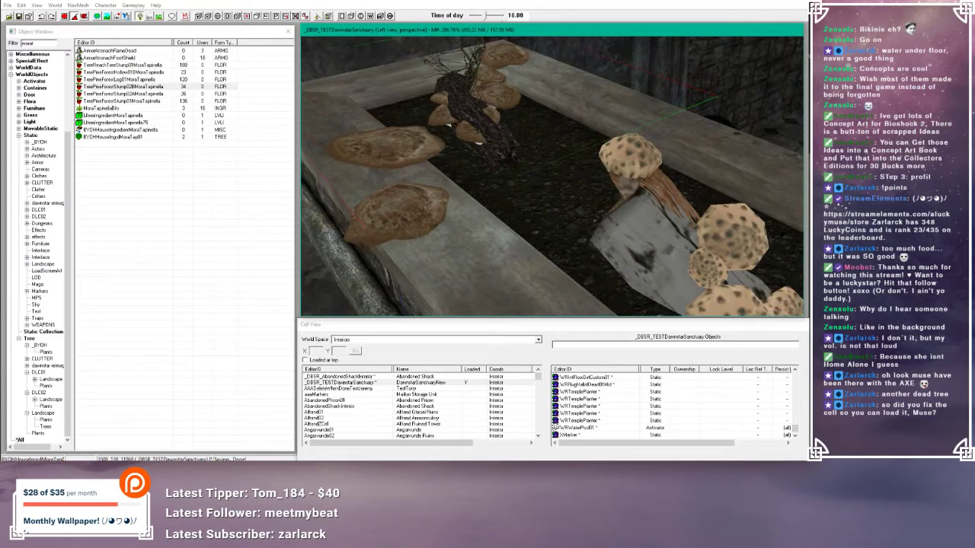
scroll(408, 141, "down", 5)
middle_click_drag(408, 141, 517, 136, "shift")
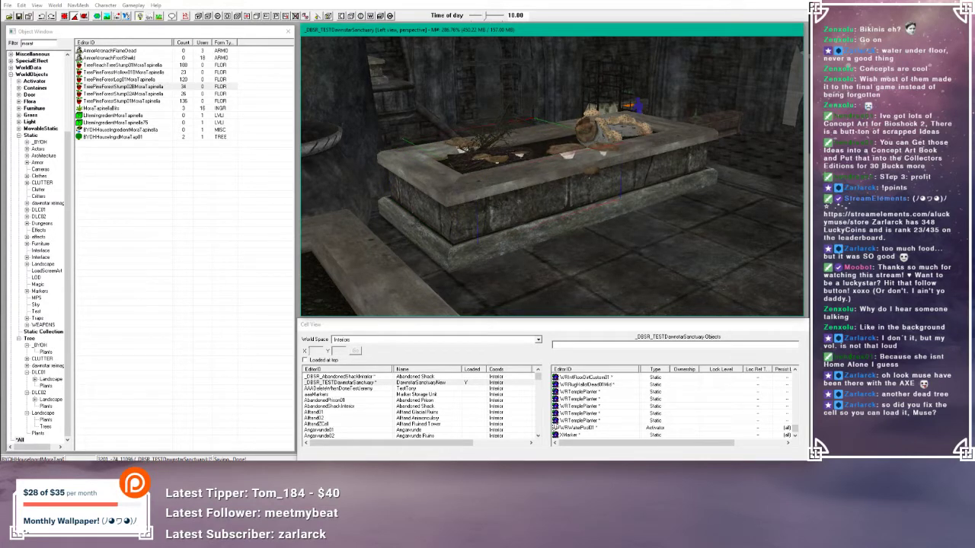
scroll(620, 143, "up", 10)
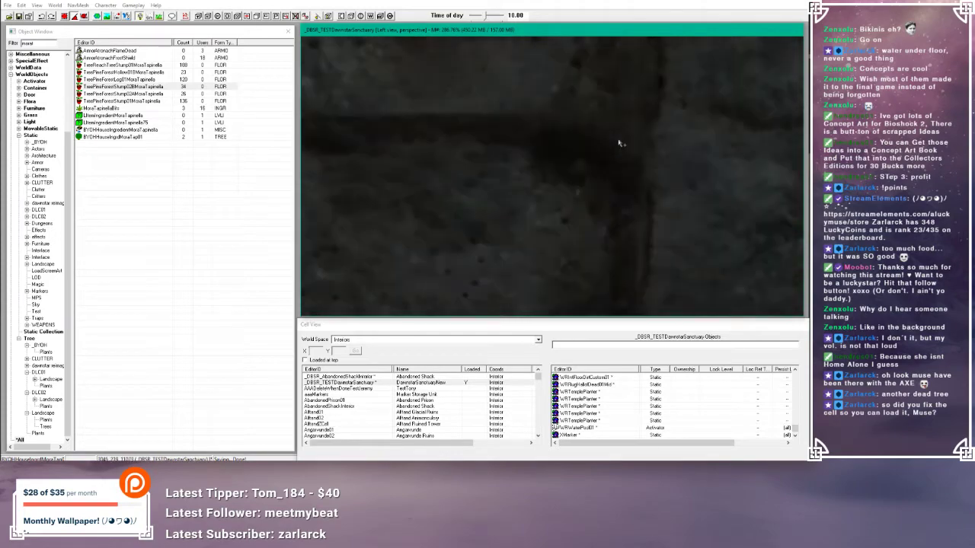
scroll(620, 143, "down", 10)
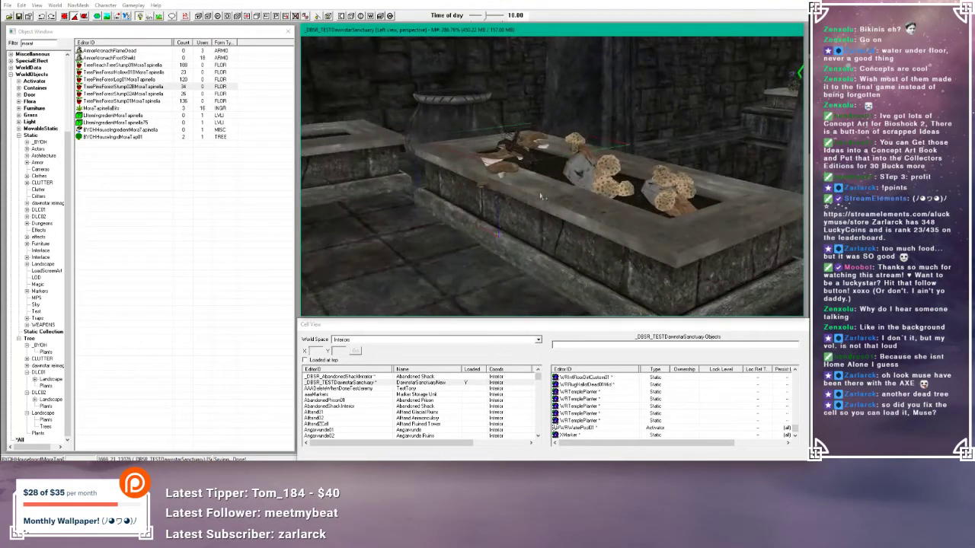
middle_click_drag(542, 198, 570, 88, "shift")
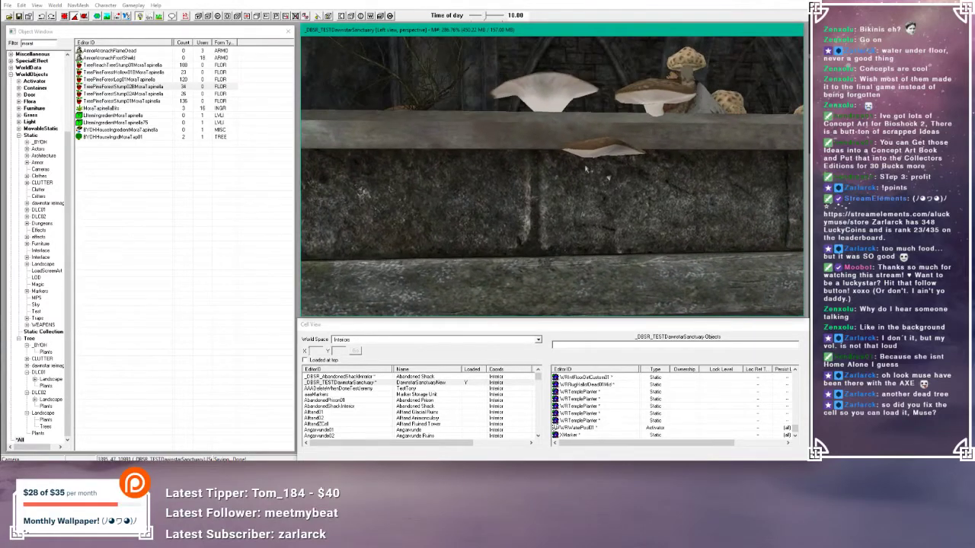
left_click(570, 88)
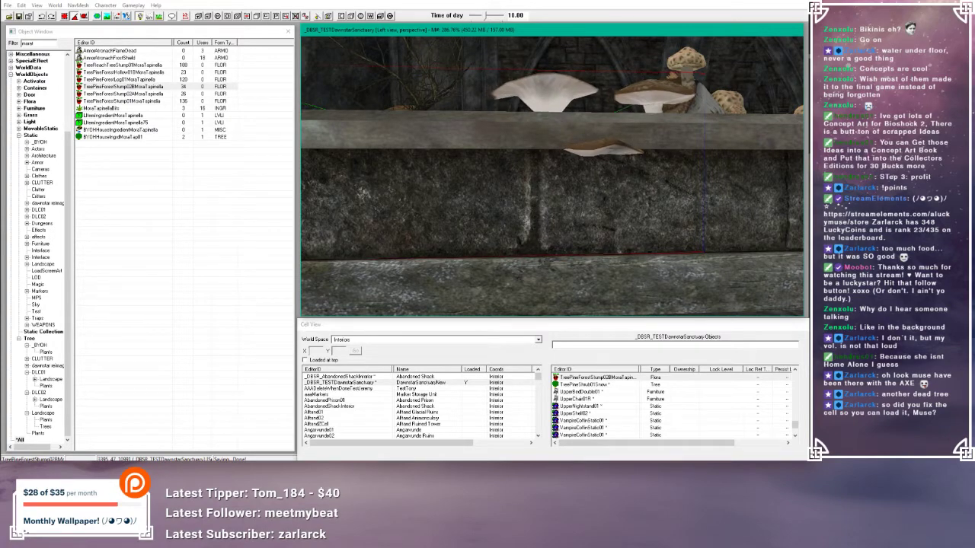
middle_click_drag(567, 83, 562, 175, "shift")
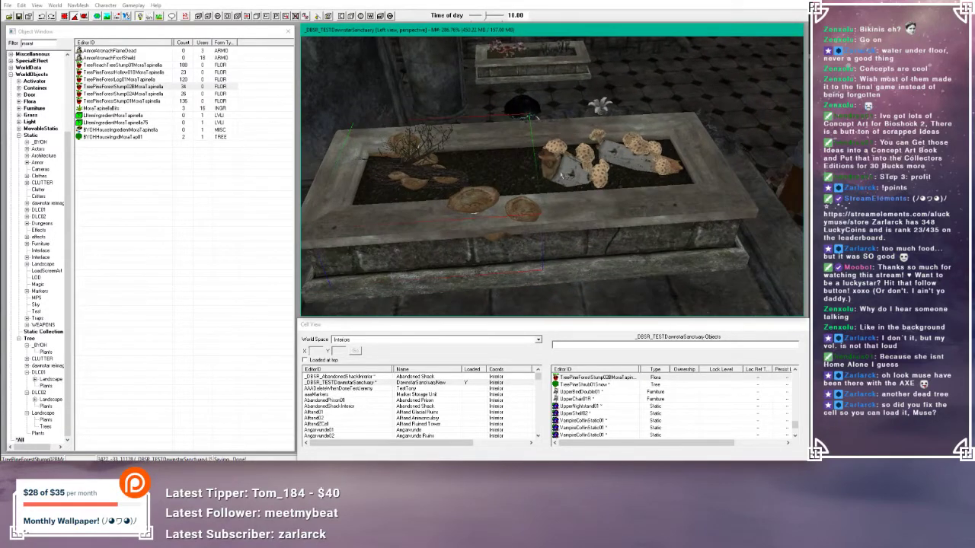
- Copy the red mushroom cluster from the planter by the far wall into the soil between the dead log and the scaly pholiota logs
left_click(445, 177)
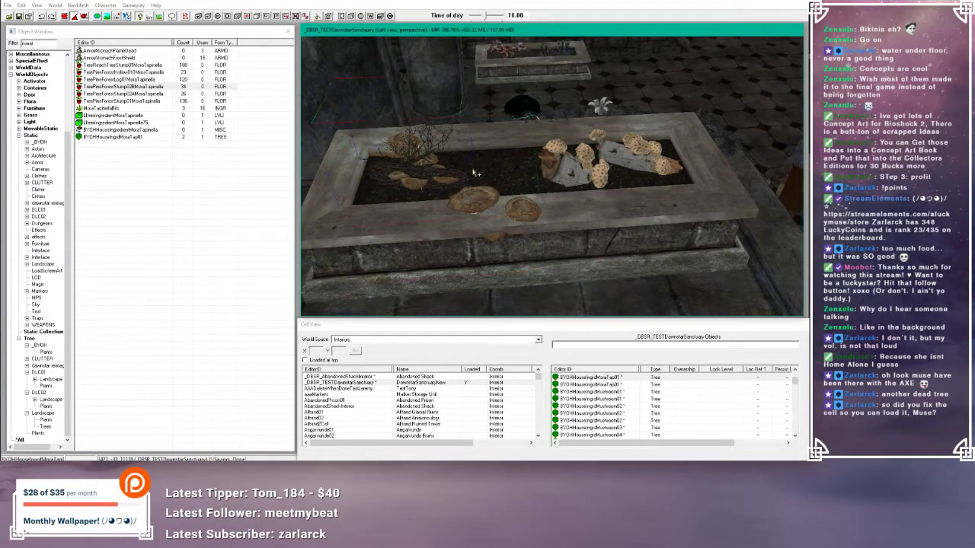
middle_click_drag(474, 174, 467, 176, "shift")
scroll(562, 142, "down", 6)
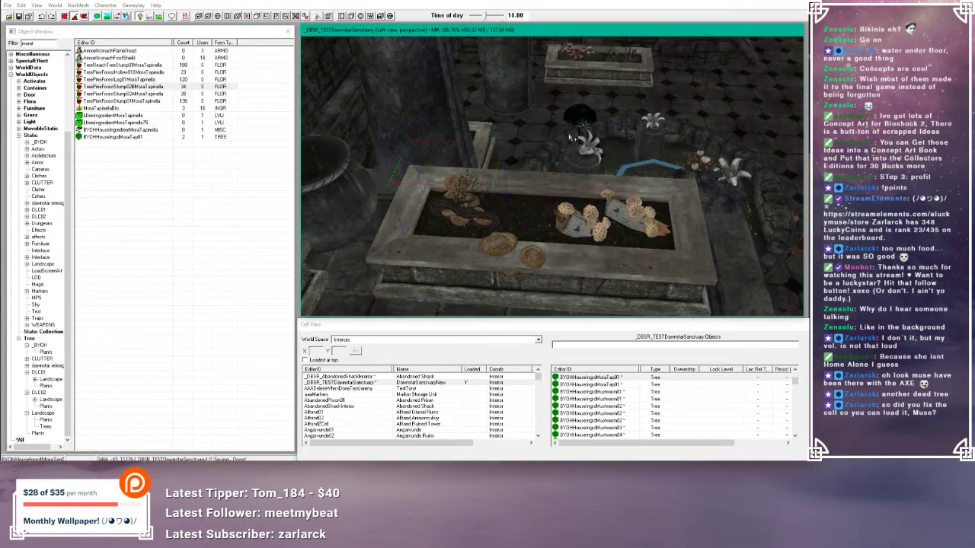
scroll(549, 150, "up", 4)
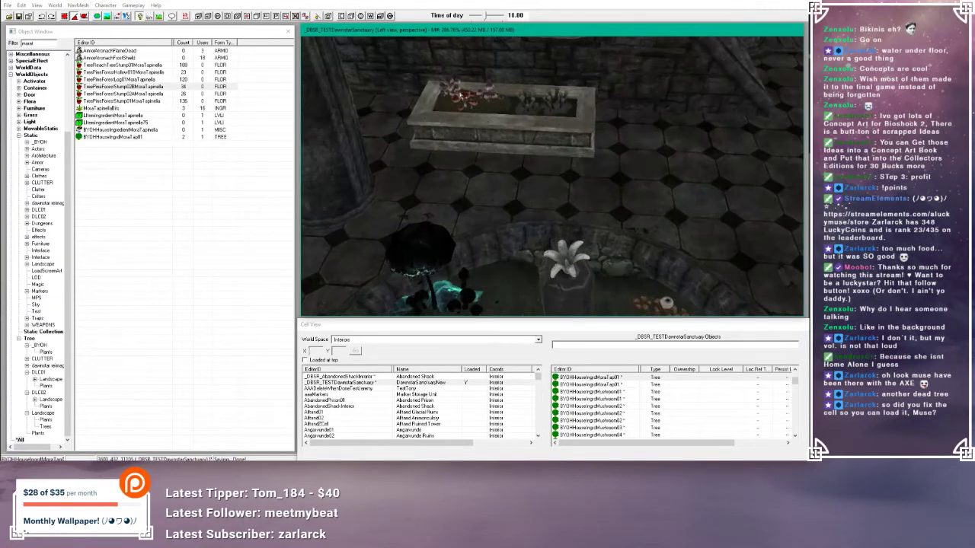
left_click(466, 96)
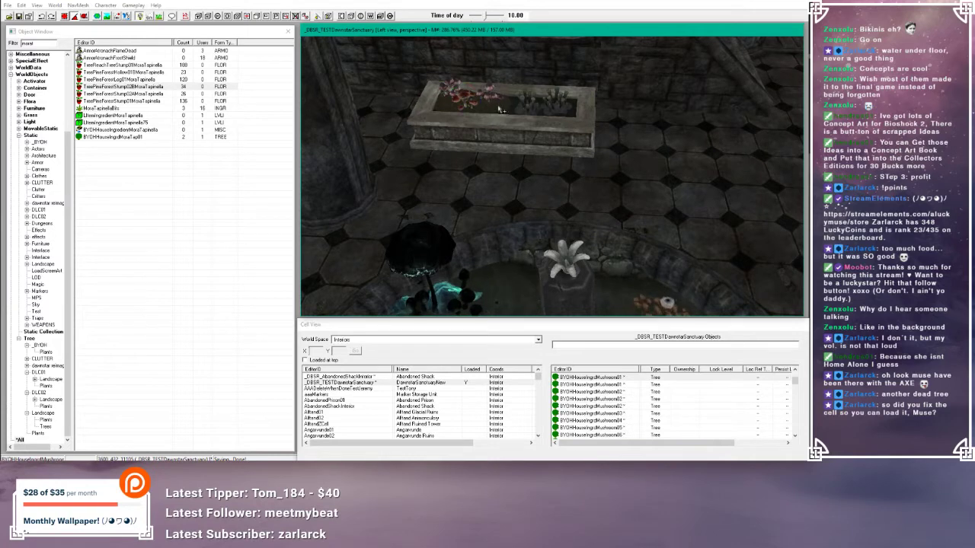
scroll(499, 108, "down", 5)
scroll(545, 82, "up", 5)
middle_click_drag(500, 107, 530, 115)
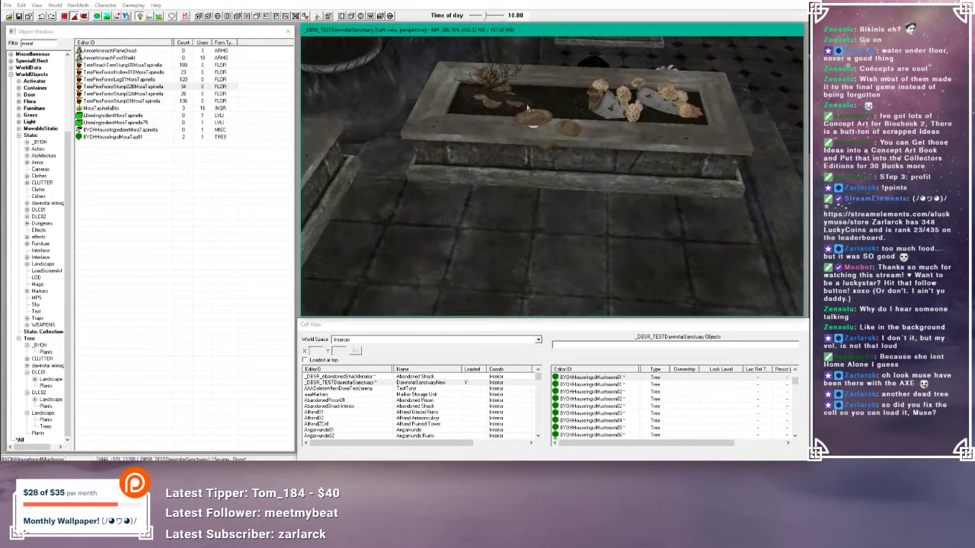
scroll(531, 116, "up", 3)
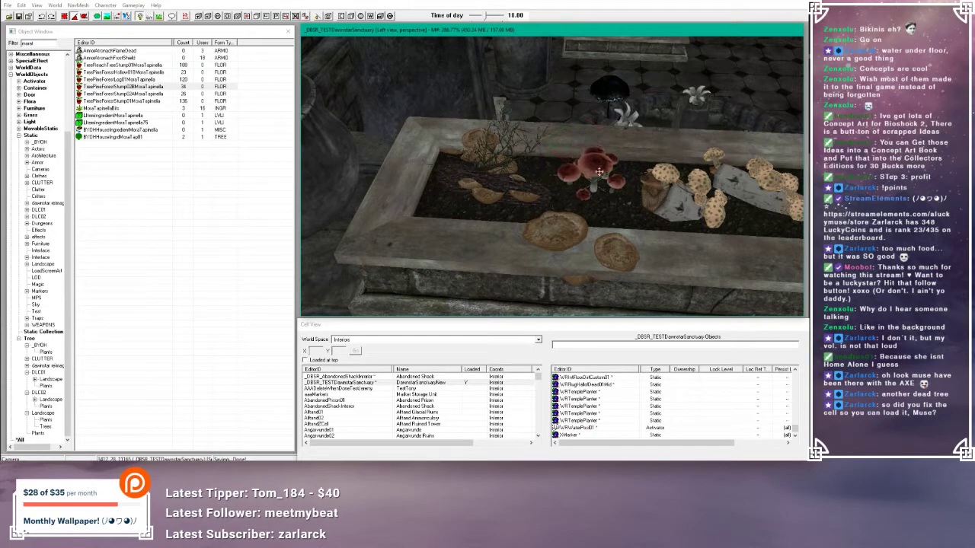
- Adjust the placement and rotation of the red mushrooms beside the scaly pholiota logs
middle_click_drag(652, 231, 627, 207, "shift")
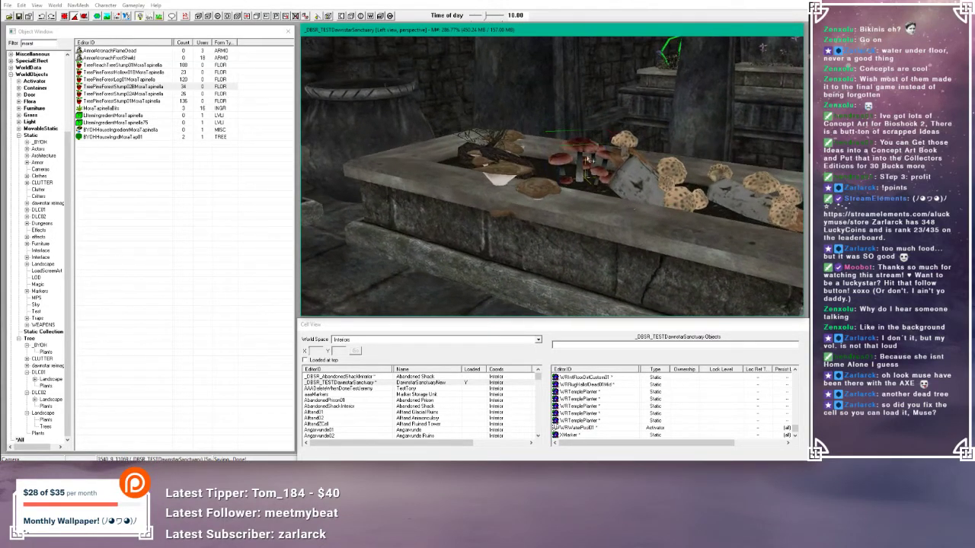
left_click(596, 183)
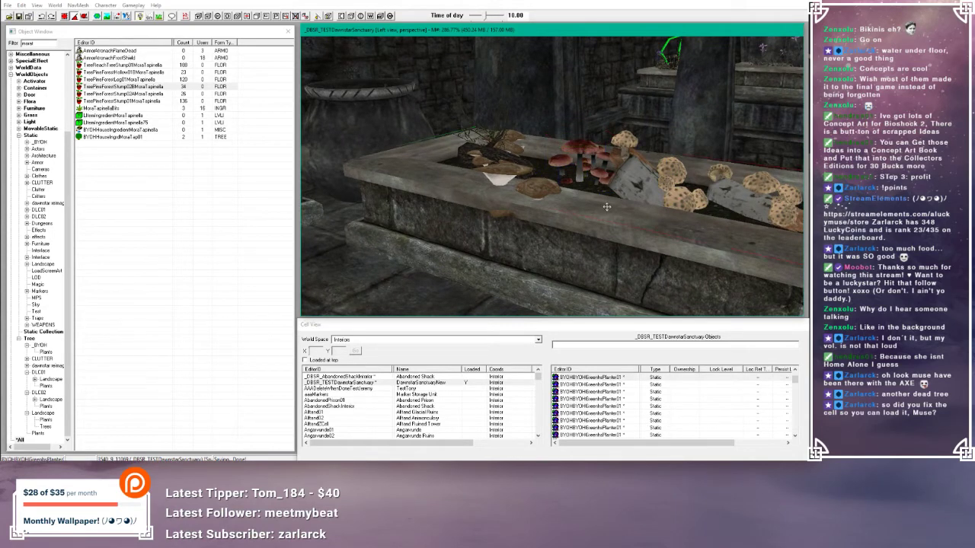
middle_click_drag(597, 183, 577, 191, "shift")
left_click(576, 192)
right_click_drag(576, 192, 606, 189)
left_click(504, 195)
middle_click_drag(504, 195, 464, 107, "shift")
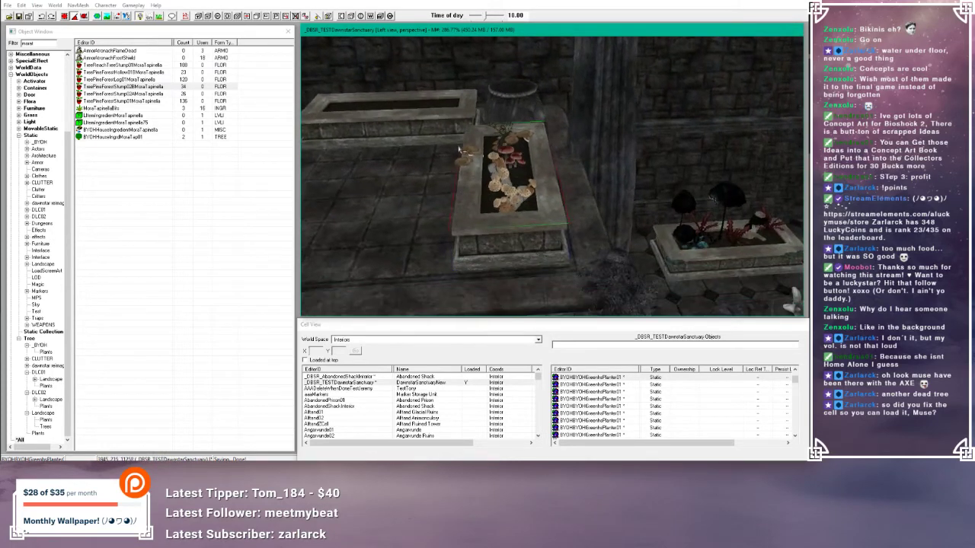
- Delete the red mushroom cluster on the planter's side facing the wall
scroll(472, 122, "up", 4)
left_click(493, 144)
key("Delete")
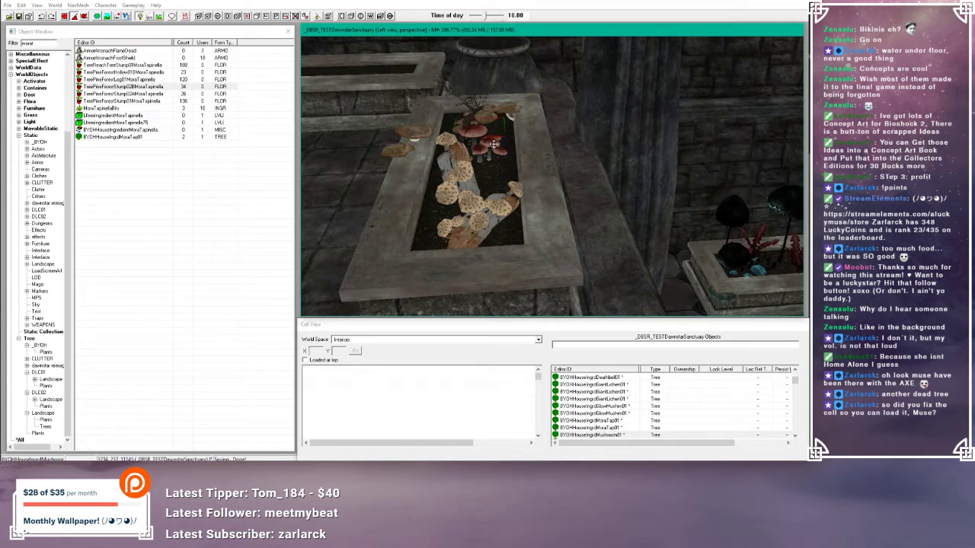
- Copy the white mushroom cluster from the plant display floor into the planter's soil in place of the red mushrooms
middle_click_drag(494, 144, 555, 178, "shift")
scroll(552, 189, "down", 5)
scroll(558, 178, "up", 5)
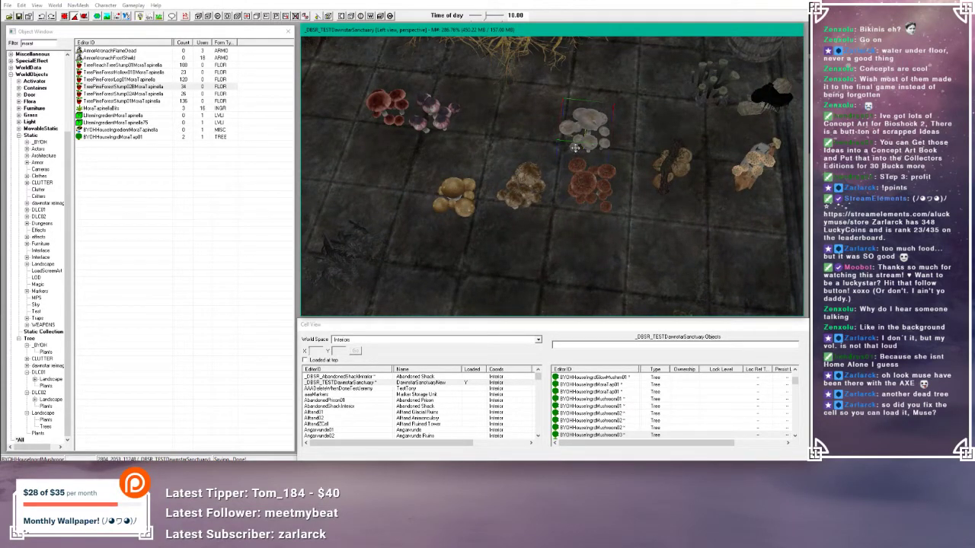
left_click_drag(588, 128, 664, 114)
scroll(565, 188, "down", 5)
scroll(561, 189, "down", 5)
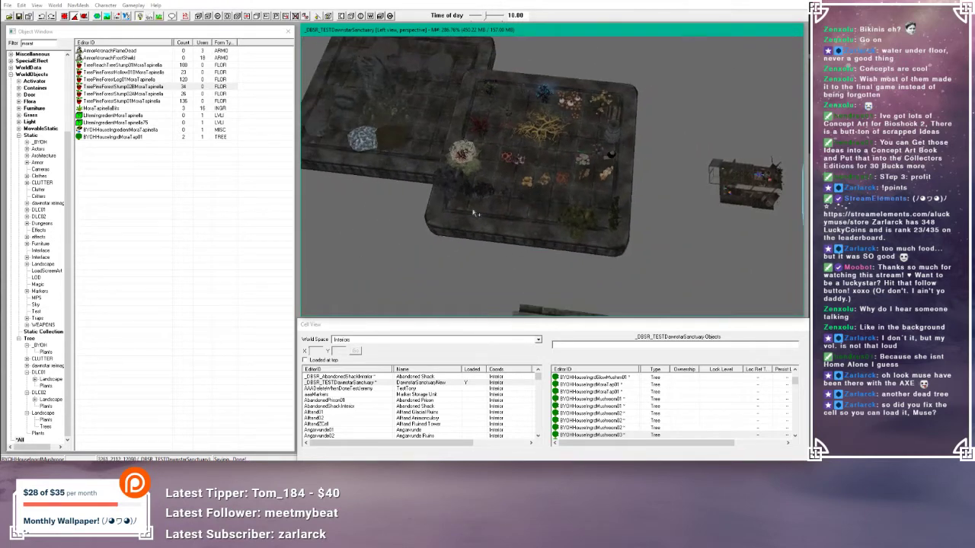
middle_click_drag(431, 229, 498, 206)
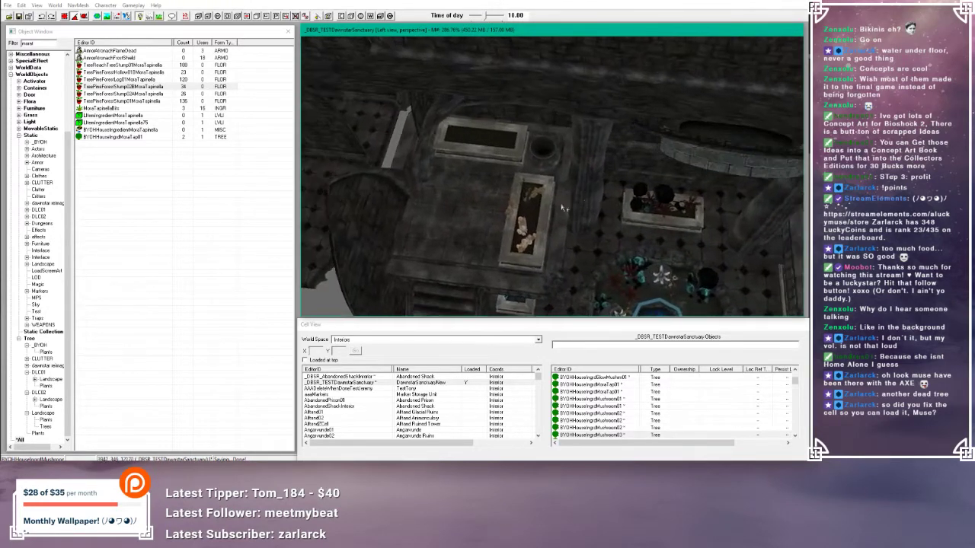
scroll(502, 208, "up", 8)
left_click(524, 211)
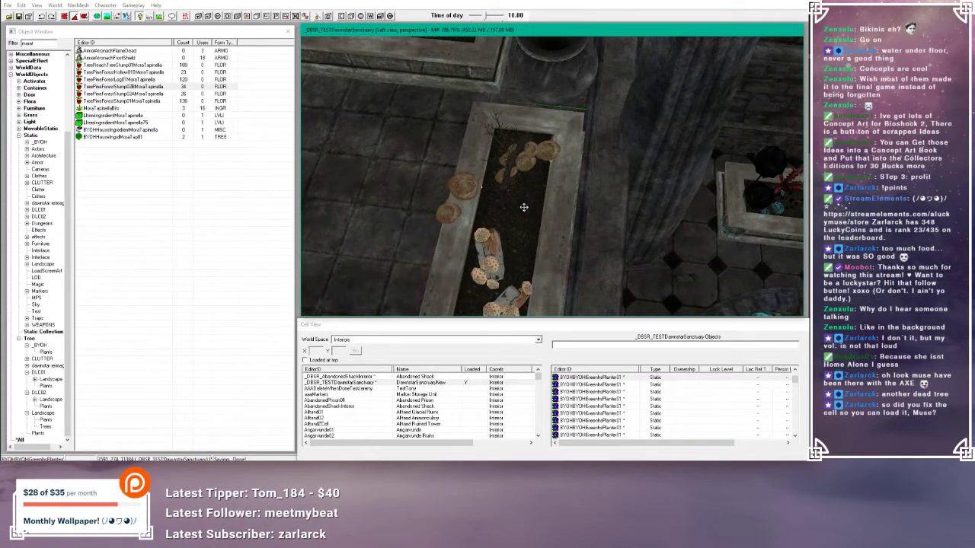
key("ctrl+v")
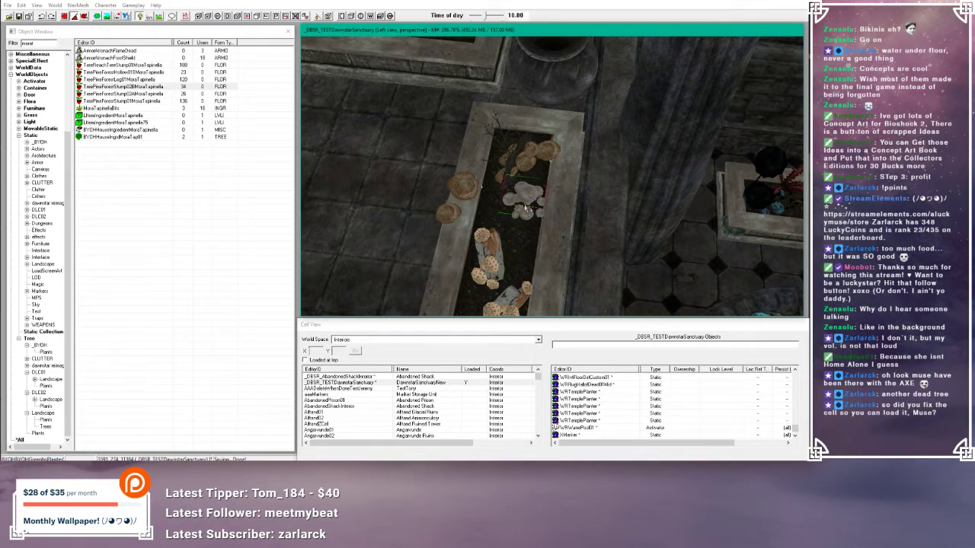
- Adjust the height and rotation of the white mushrooms between the dead log and the scaly pholiota logs
middle_click_drag(525, 208, 501, 202, "shift")
scroll(520, 223, "up", 3)
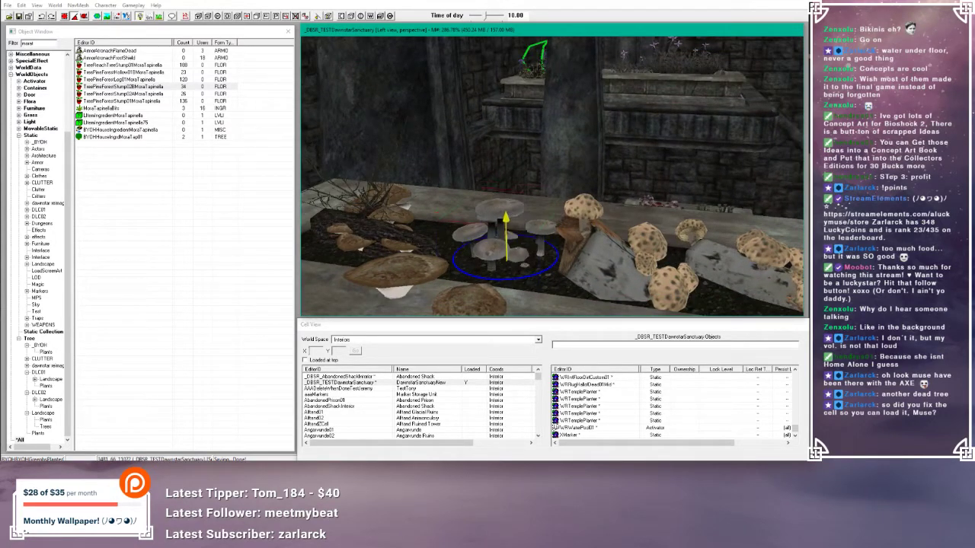
right_click_drag(508, 208, 514, 208)
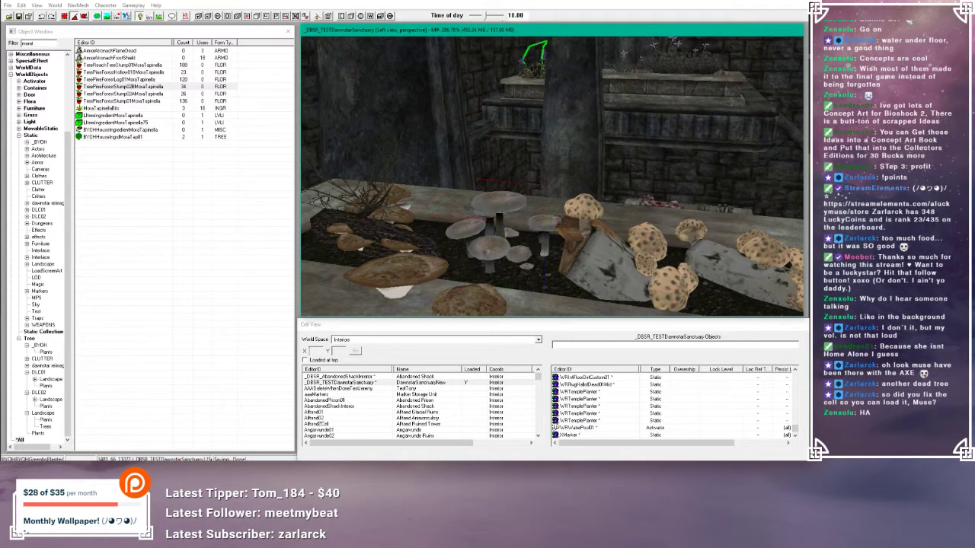
mouse_move(513, 208)
middle_mouse_down("shift")
mouse_move(525, 190)
mouse_move(551, 218)
mouse_move(494, 189)
mouse_move(511, 197)
middle_mouse_up("shift")
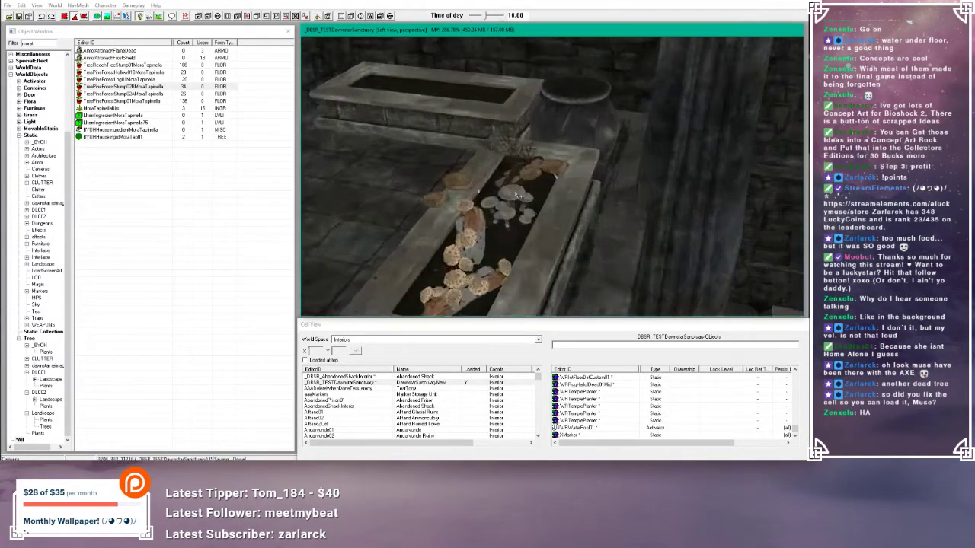
- Examine the mushroom planter's arrangement up close and from several angles around the platform
scroll(519, 202, "up", 5)
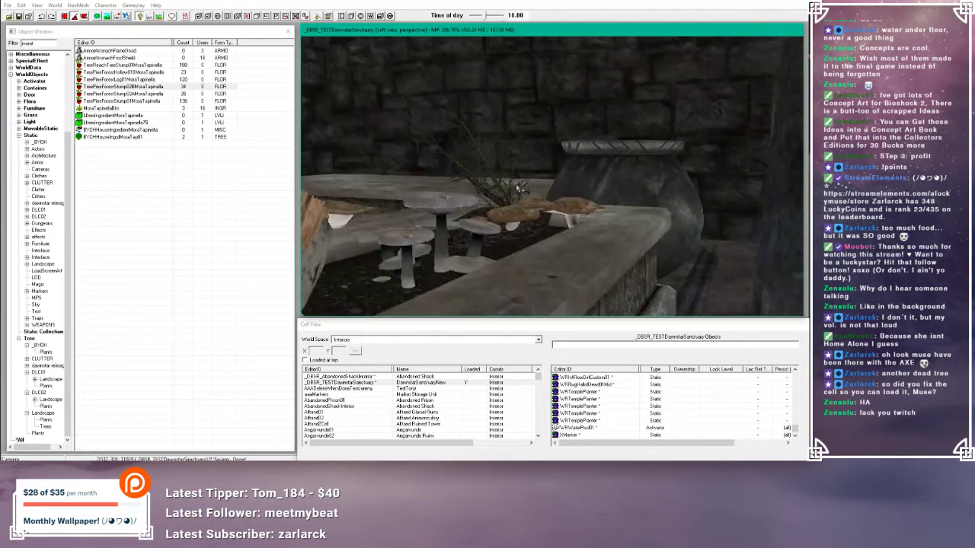
key("shift")
scroll(552, 217, "down", 8)
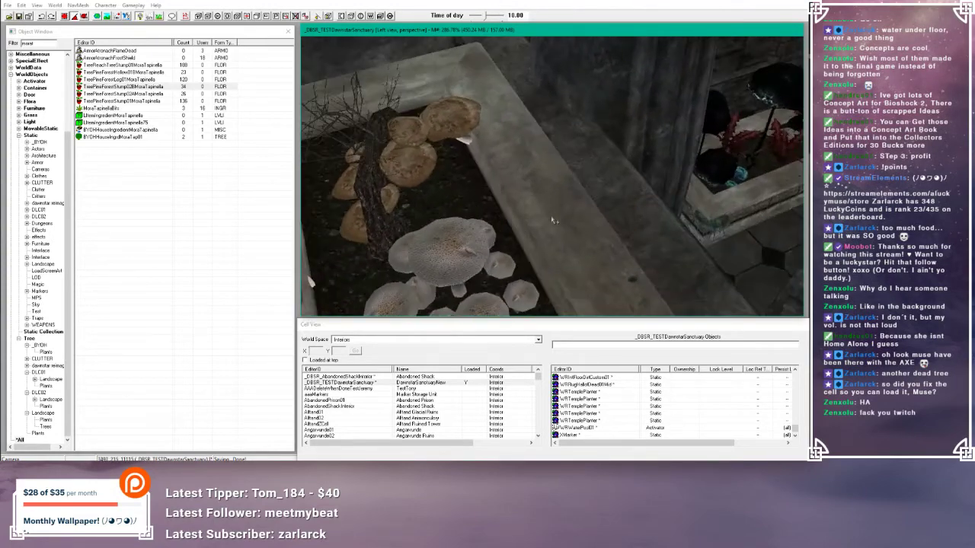
key("shift")
key("shift")
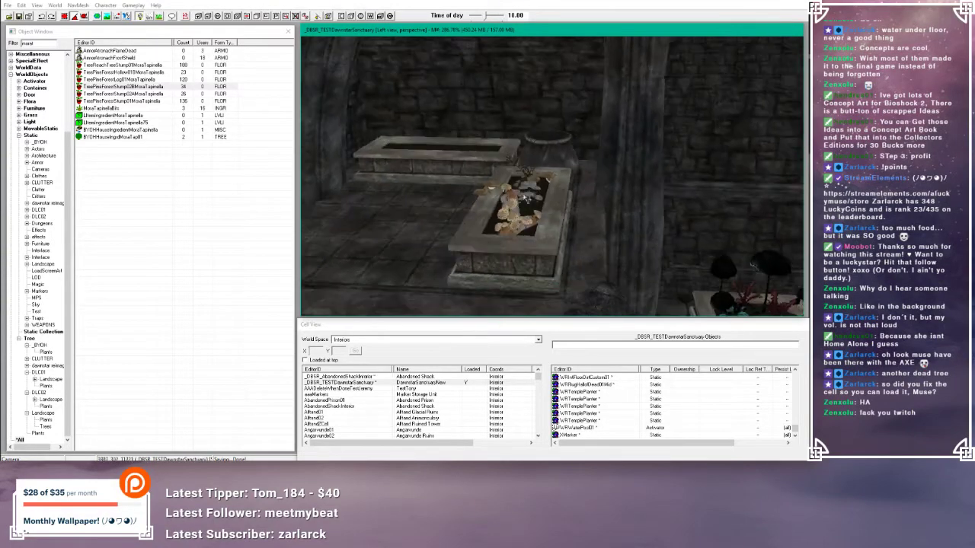
key("shift")
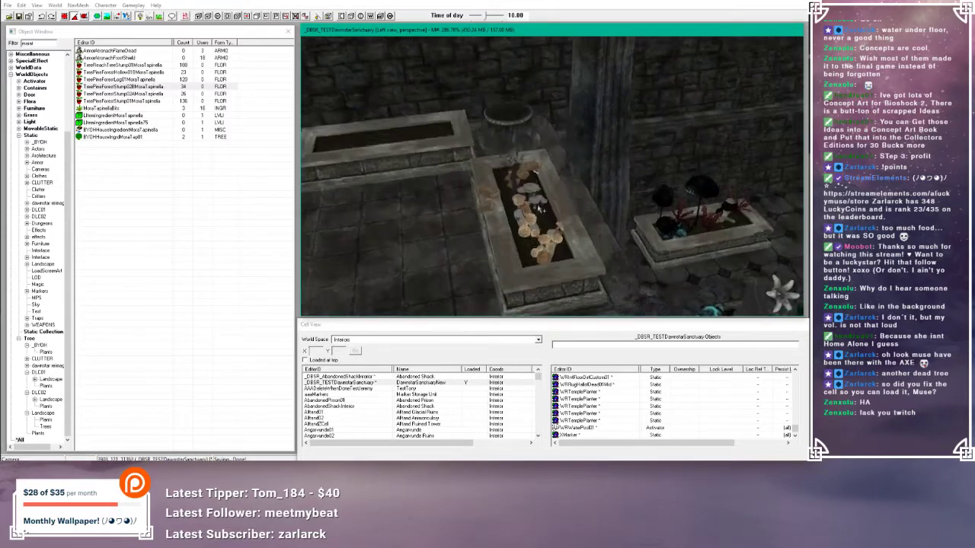
key("shift")
- Copy the yellow, speckled brown and red-brown mushroom clusters from the display floor into the empty planter by the wall
scroll(534, 229, "down", 3)
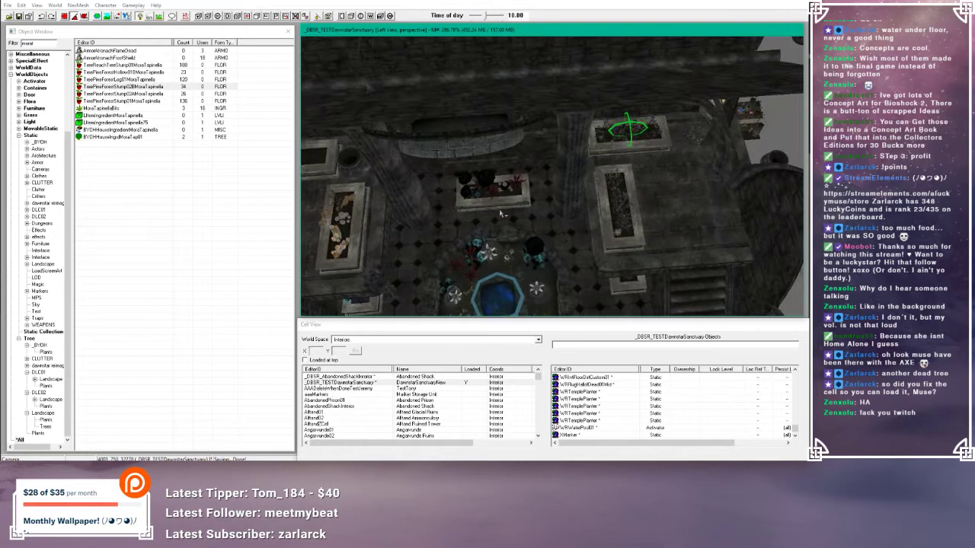
middle_click_drag(501, 214, 394, 266)
scroll(531, 187, "up", 3)
scroll(531, 187, "up", 5)
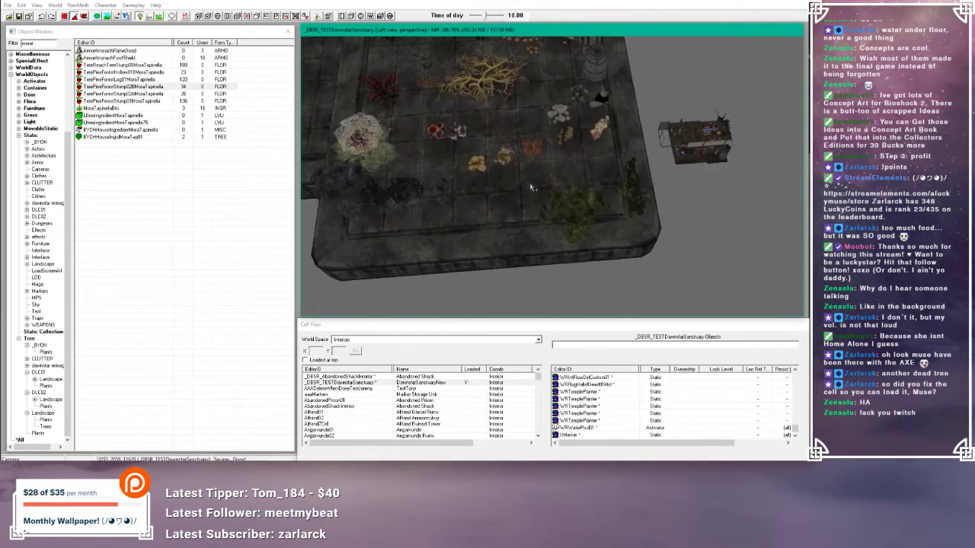
left_click(444, 159)
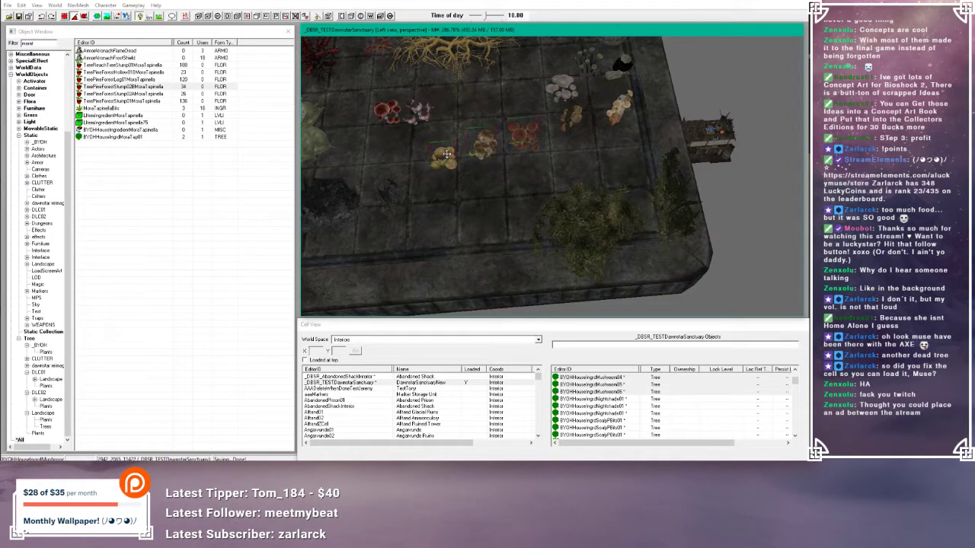
scroll(447, 154, "down", 4)
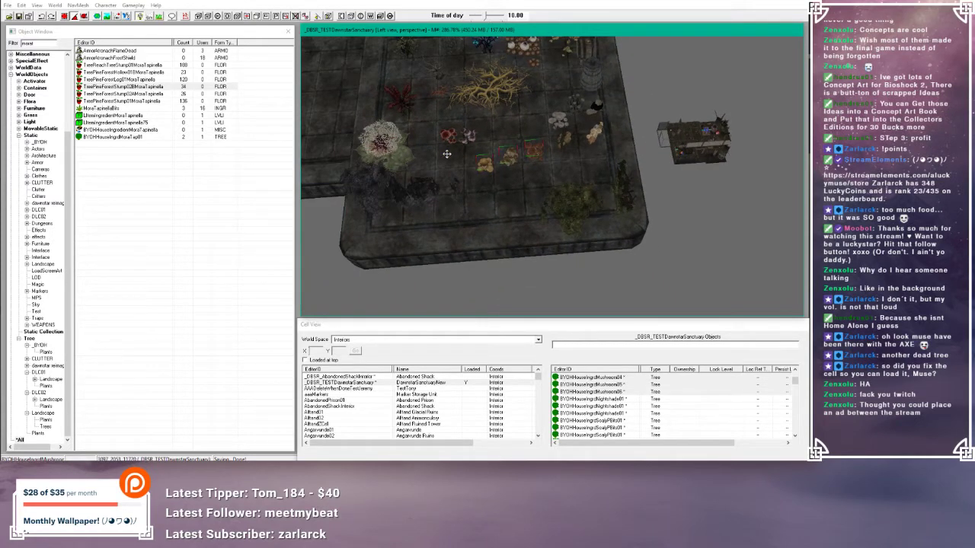
scroll(456, 225, "down", 6)
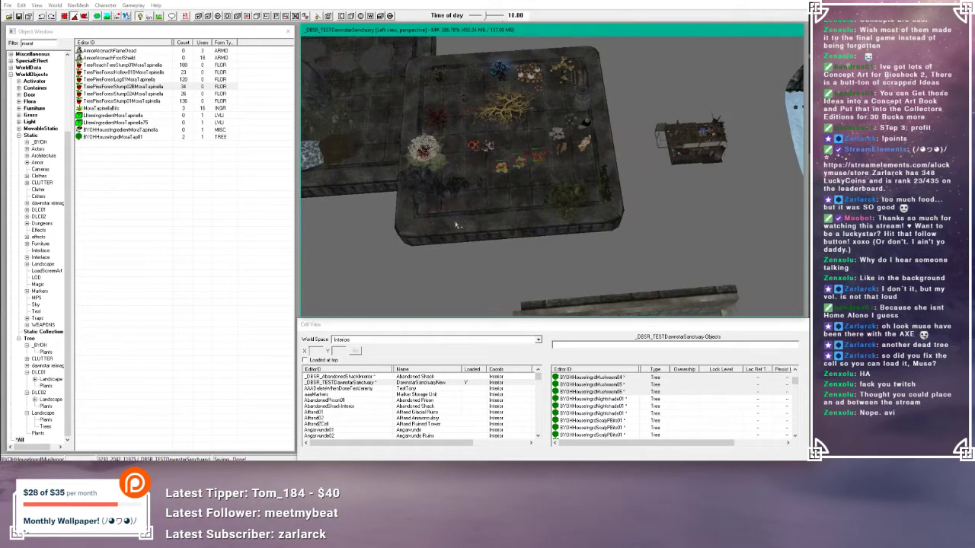
middle_click_drag(455, 225, 438, 229)
scroll(442, 221, "up", 8)
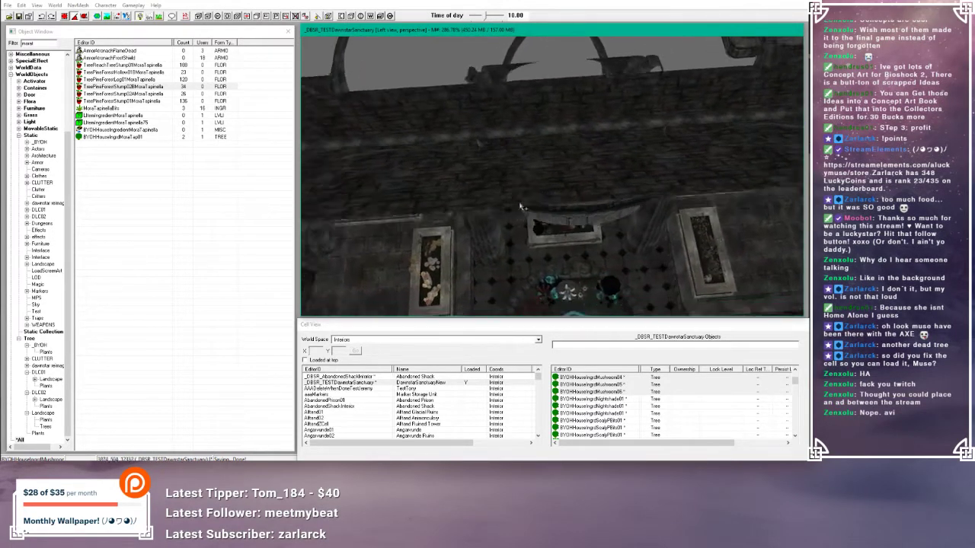
scroll(525, 208, "up", 3)
left_click(426, 162)
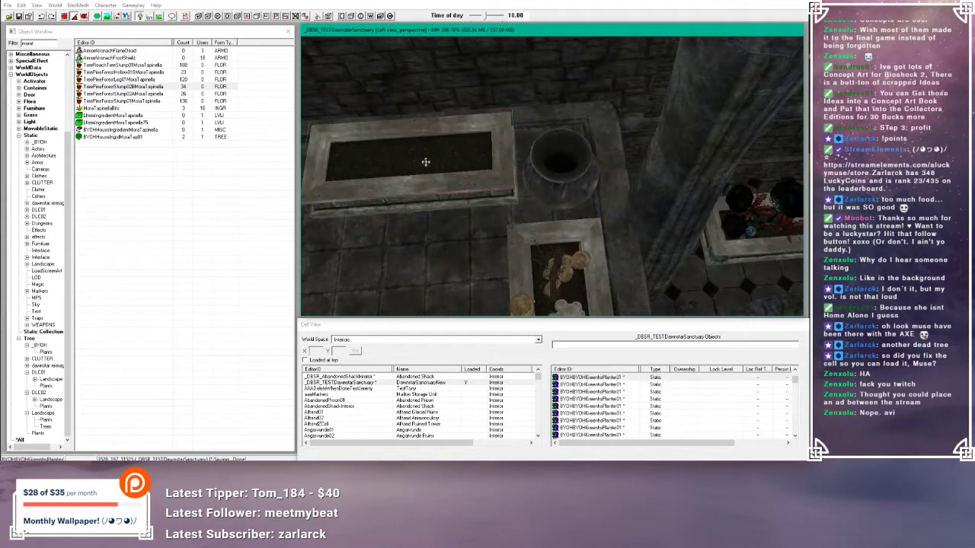
key("ctrl+v")
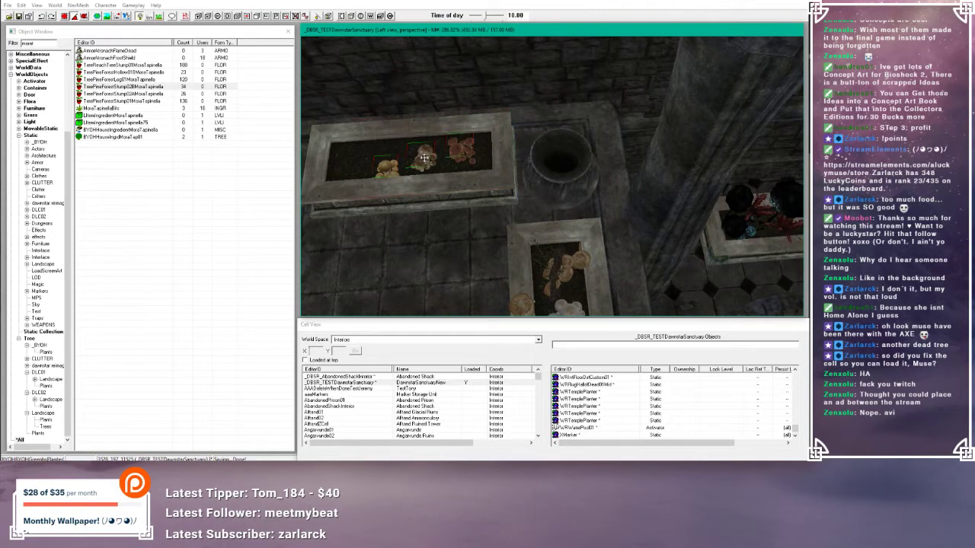
- Adjust the height of the three pasted mushroom clusters so they sit in the planter's soil
middle_click_drag(426, 161, 436, 145)
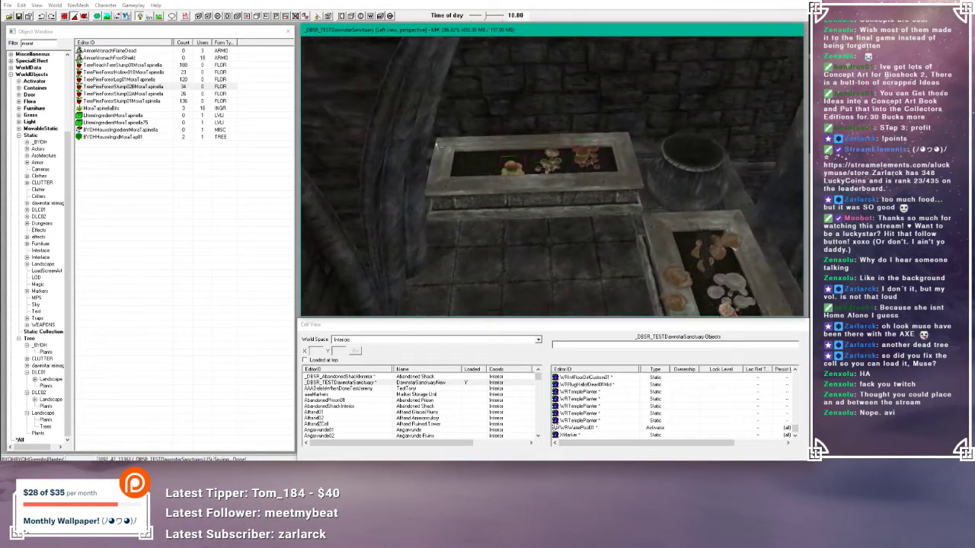
scroll(436, 145, "up", 3)
left_click_drag(476, 176, 471, 141)
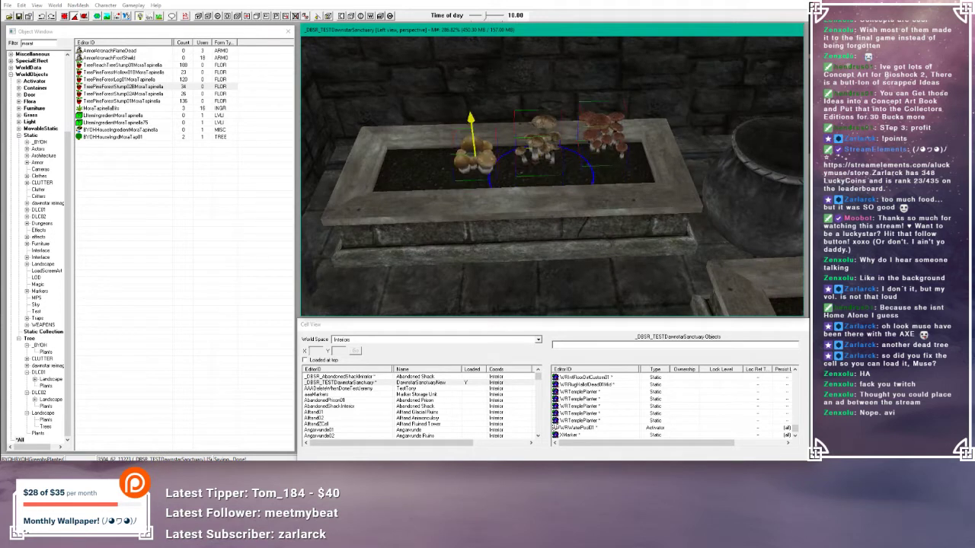
- Move the yellow mushroom cluster to the planter's end farthest from the pot and adjust its rotation and placement
left_click(478, 151)
left_click_drag(478, 152, 404, 150)
mouse_move(405, 151)
right_mouse_down()
mouse_move(417, 152)
mouse_move(409, 148)
right_mouse_up()
middle_click_drag(408, 148, 412, 133, "shift")
scroll(408, 148, "up", 5)
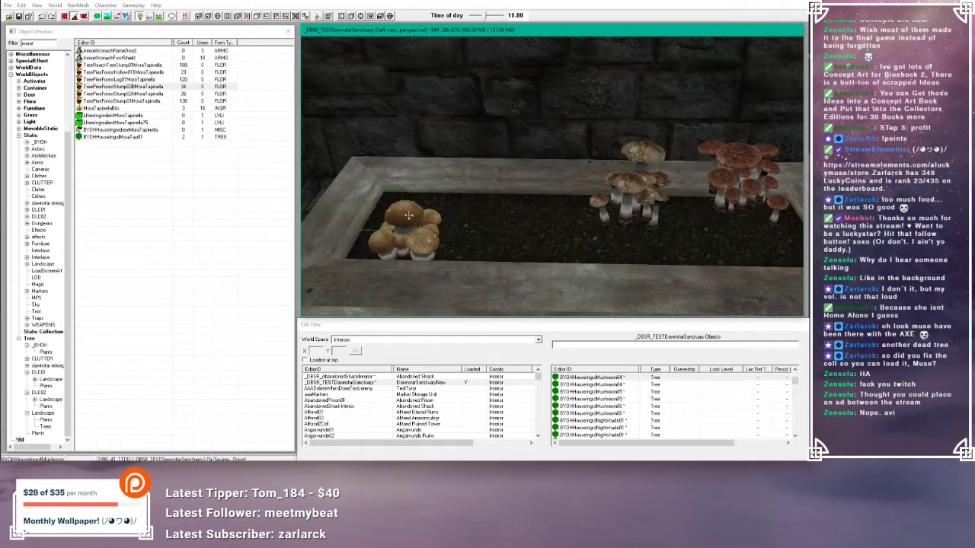
mouse_move(408, 216)
left_mouse_down()
mouse_move(412, 185)
mouse_move(419, 202)
left_mouse_up()
mouse_move(419, 193)
middle_mouse_down("shift")
mouse_move(421, 183)
mouse_move(418, 196)
middle_mouse_up("shift")
- Move the speckled brown mushroom cluster beside the yellow one, near the planter's front edge, and adjust its height
left_click_drag(672, 211, 499, 195)
key("z")
mouse_move(499, 195)
middle_mouse_down("shift")
mouse_move(495, 188)
mouse_move(501, 207)
middle_mouse_up("shift")
left_click_drag(501, 207, 526, 228)
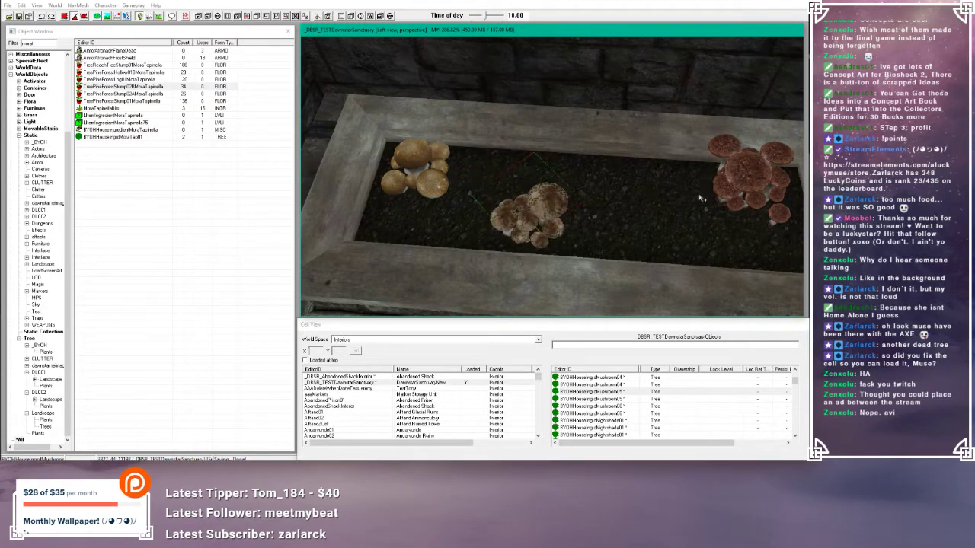
- Adjust the rotation of the red-brown mushroom cluster at the planter's end near the pot
middle_click_drag(701, 199, 692, 198, "shift")
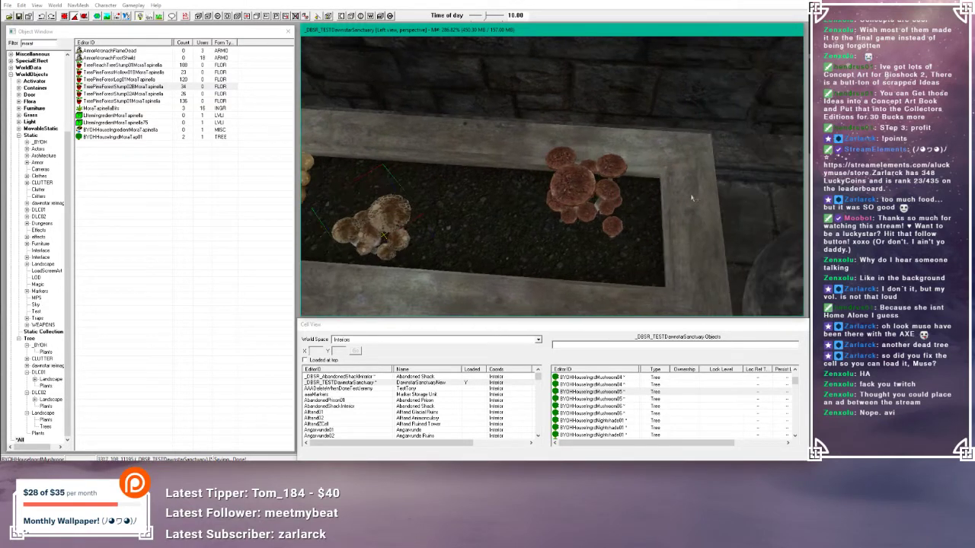
left_click(590, 190)
mouse_move(587, 195)
middle_mouse_down("shift")
mouse_move(586, 183)
mouse_move(585, 196)
middle_mouse_up("shift")
mouse_move(584, 196)
right_mouse_down()
mouse_move(602, 196)
mouse_move(586, 204)
right_mouse_up()
scroll(584, 203, "down", 3)
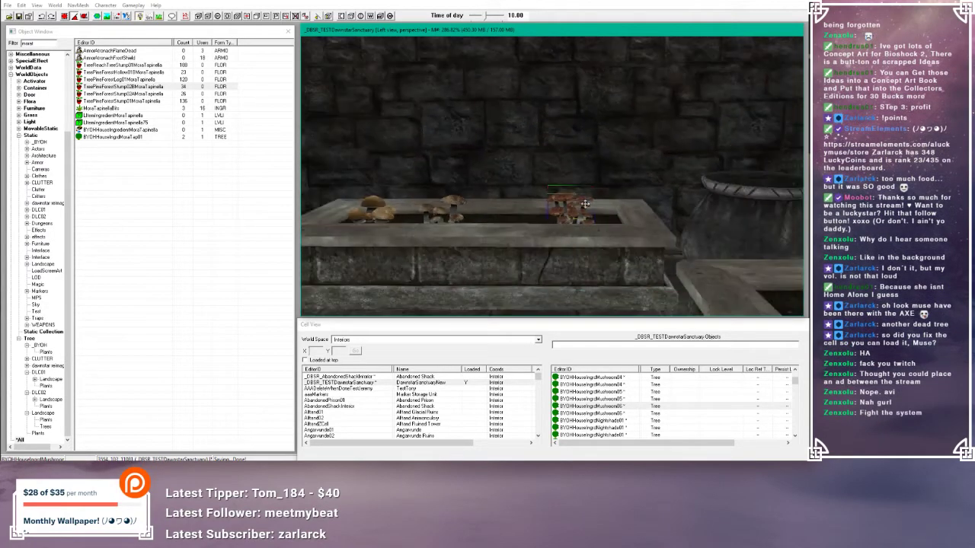
- Copy the MineCDirtMound01 dirt mound from the purple mushroom planter and place it under the red-brown mushrooms near the pot
middle_click_drag(584, 203, 750, 210, "shift")
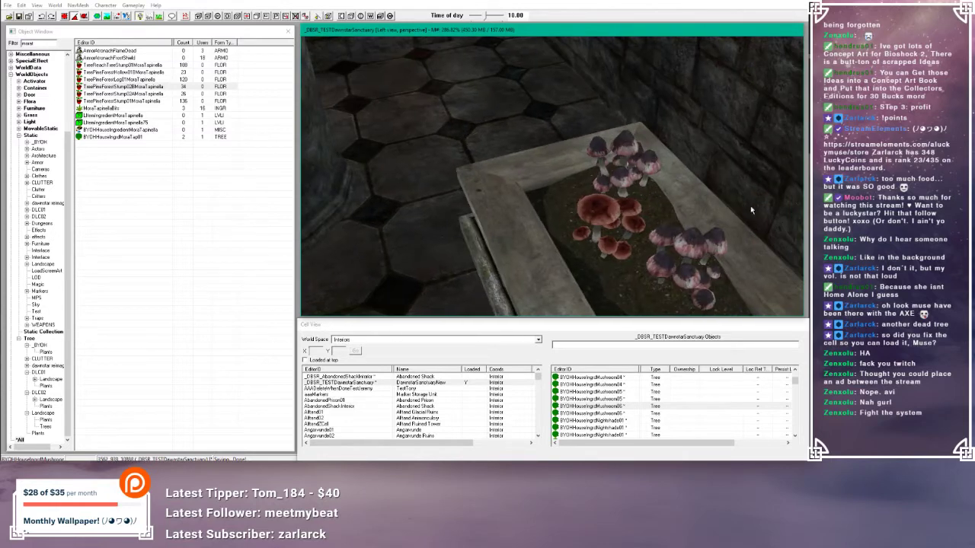
left_click(582, 189)
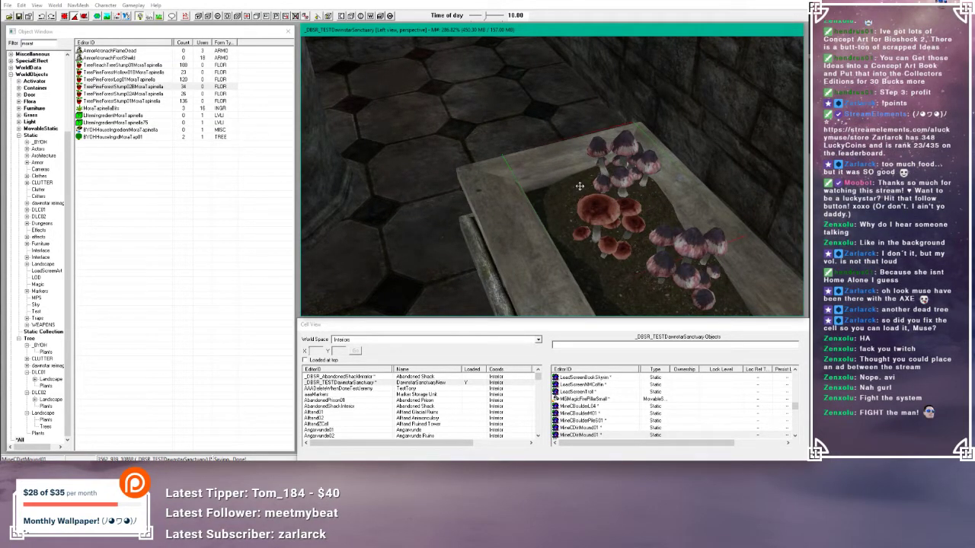
middle_click_drag(580, 185, 468, 197, "shift")
scroll(467, 197, "up", 5)
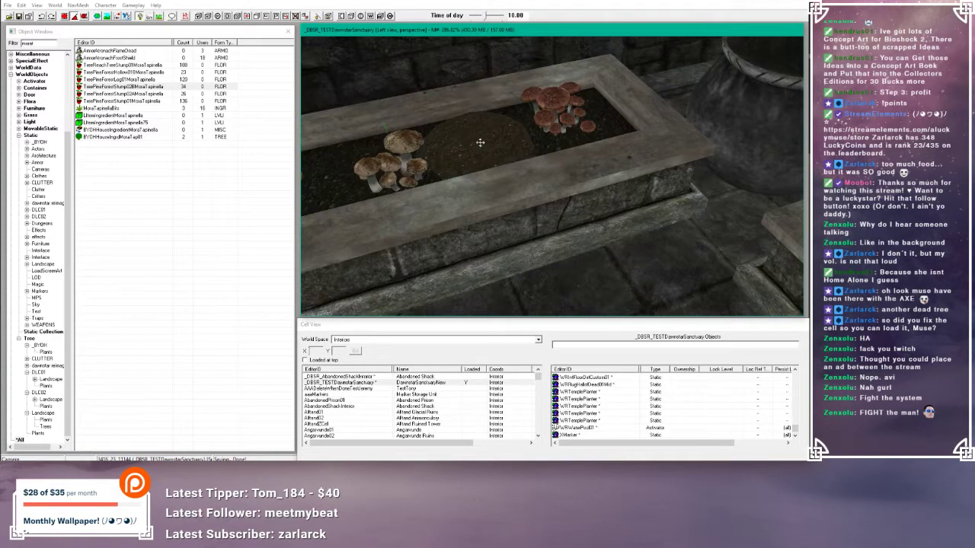
left_click_drag(480, 142, 568, 119)
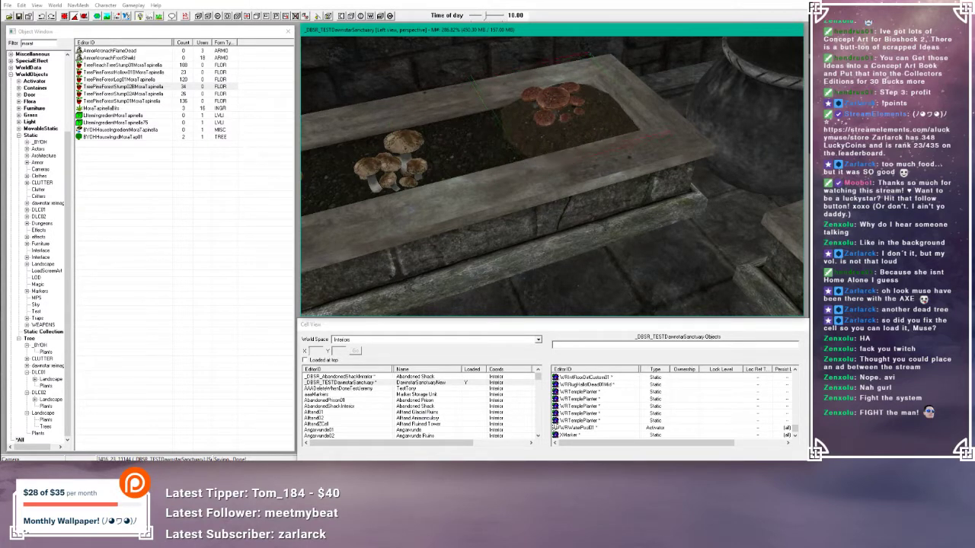
- Move the red-brown mushroom cluster toward the planter's back corner on the dirt mound, then select the mound
scroll(573, 91, "up", 5)
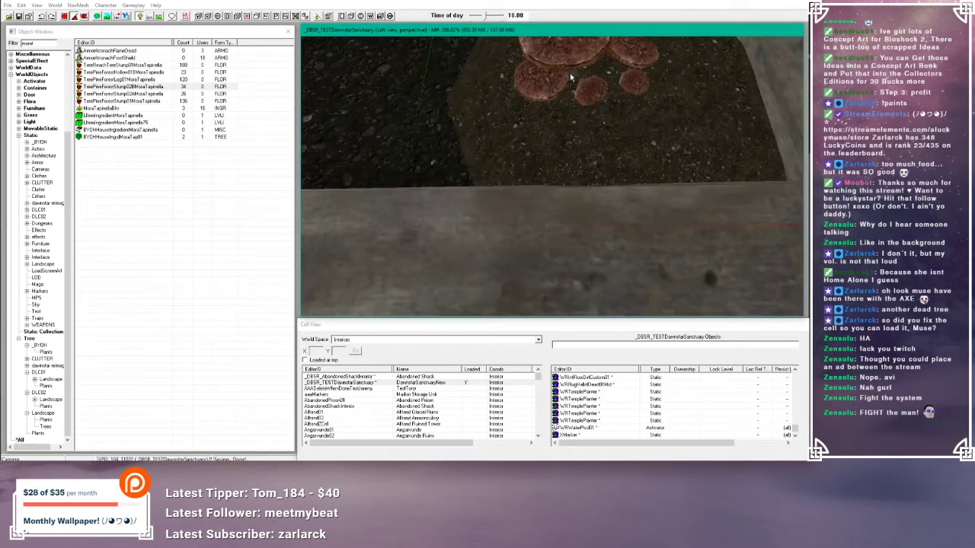
scroll(571, 77, "down", 5)
left_click(564, 104)
left_click_drag(564, 103, 601, 76)
scroll(600, 68, "up", 3)
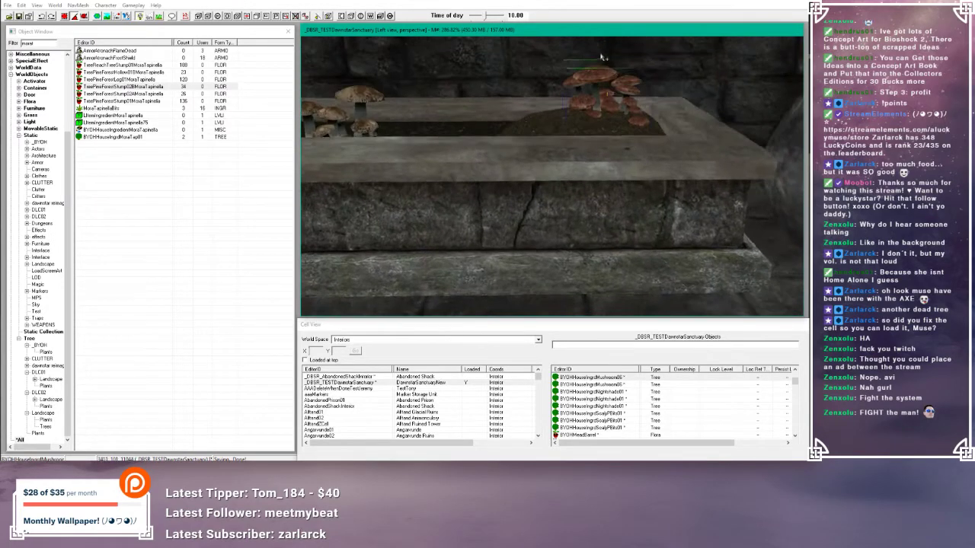
scroll(604, 73, "down", 3)
left_click(519, 122)
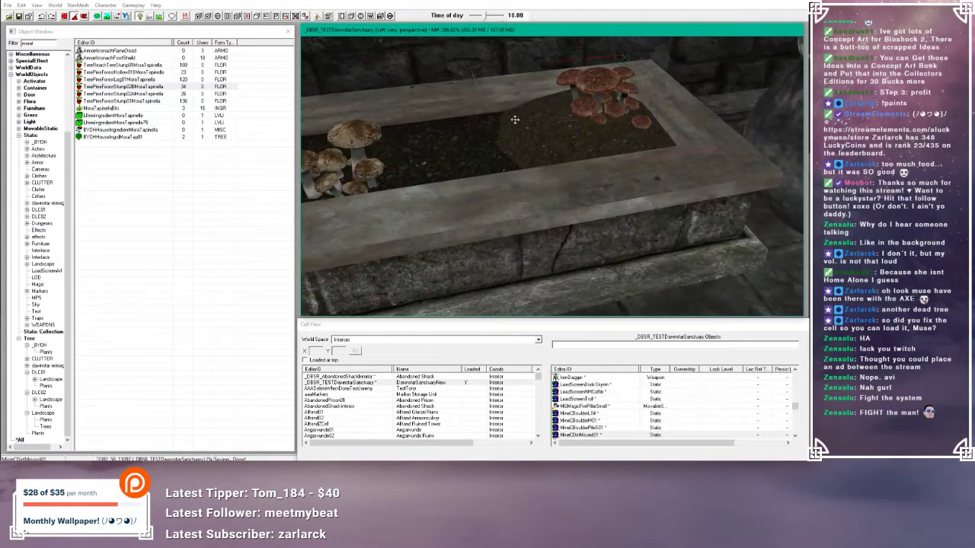
scroll(516, 124, "down", 3)
scroll(511, 130, "up", 2)
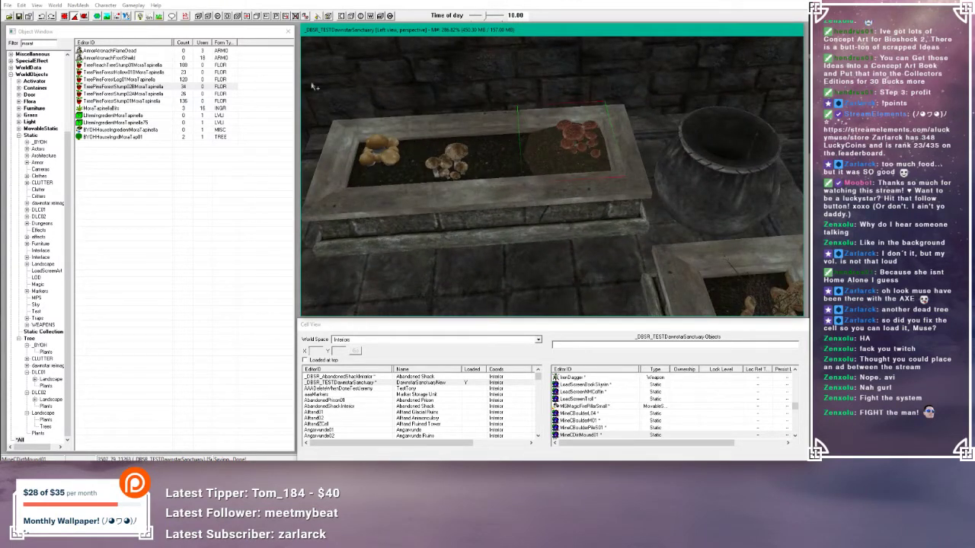
- Filter the Static world objects by "rock"
double_click(29, 42)
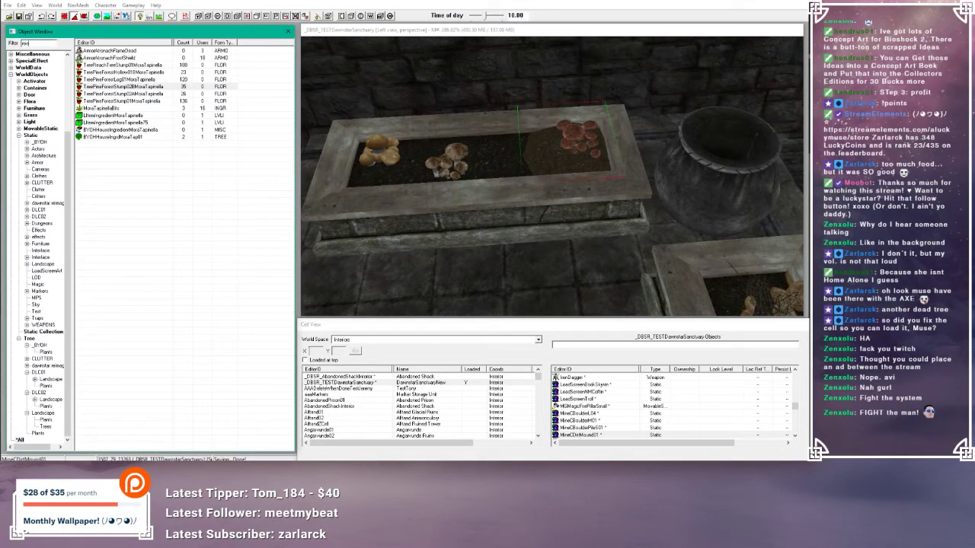
left_click(34, 138)
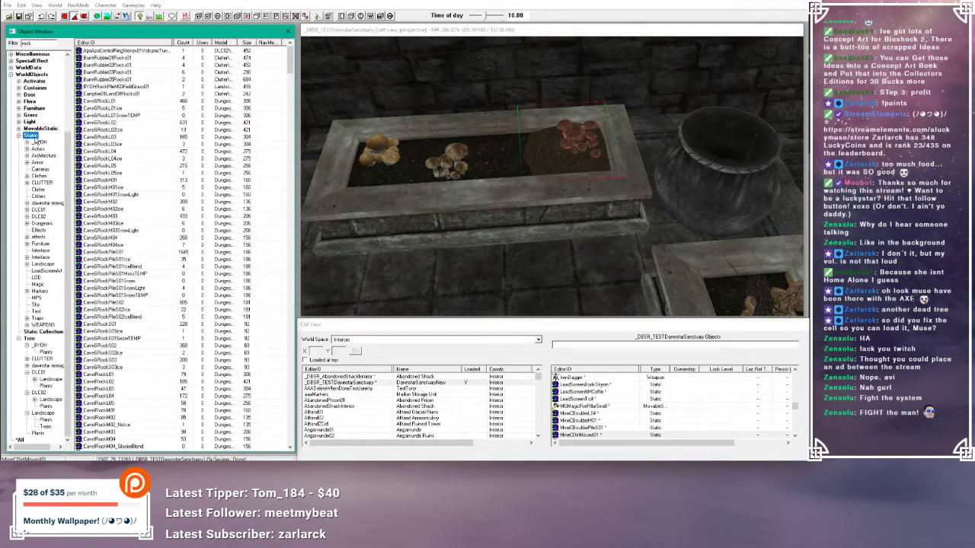
left_click(110, 57)
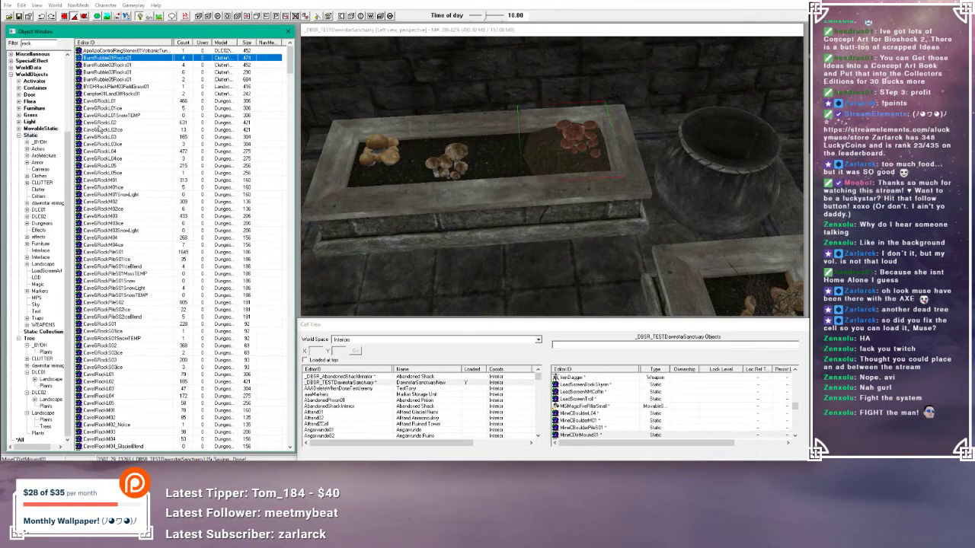
left_click(100, 108)
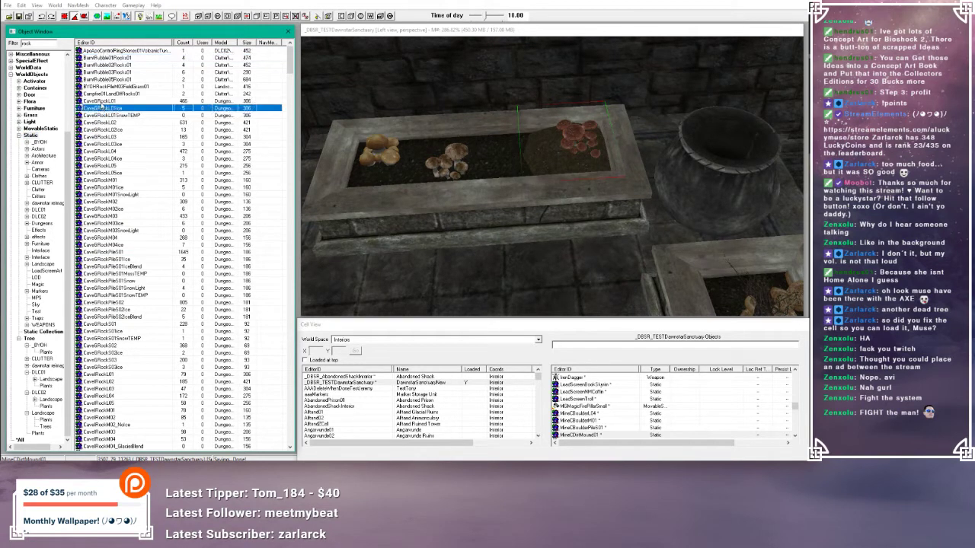
- Try placing the RockAnimalDen static at the mushroom planter beside the pot, and remove it again
scroll(114, 198, "down", 15)
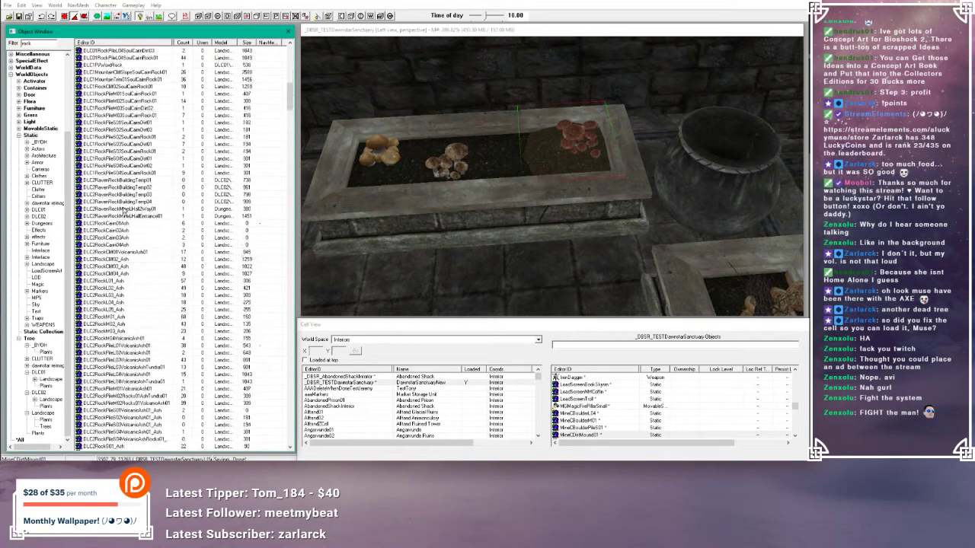
scroll(122, 208, "down", 5)
left_click(101, 194)
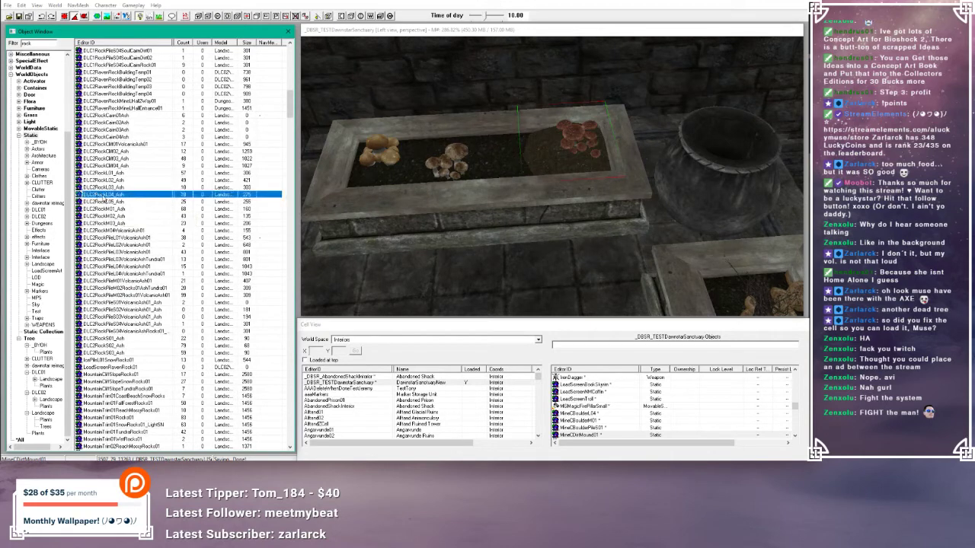
scroll(144, 202, "down", 9)
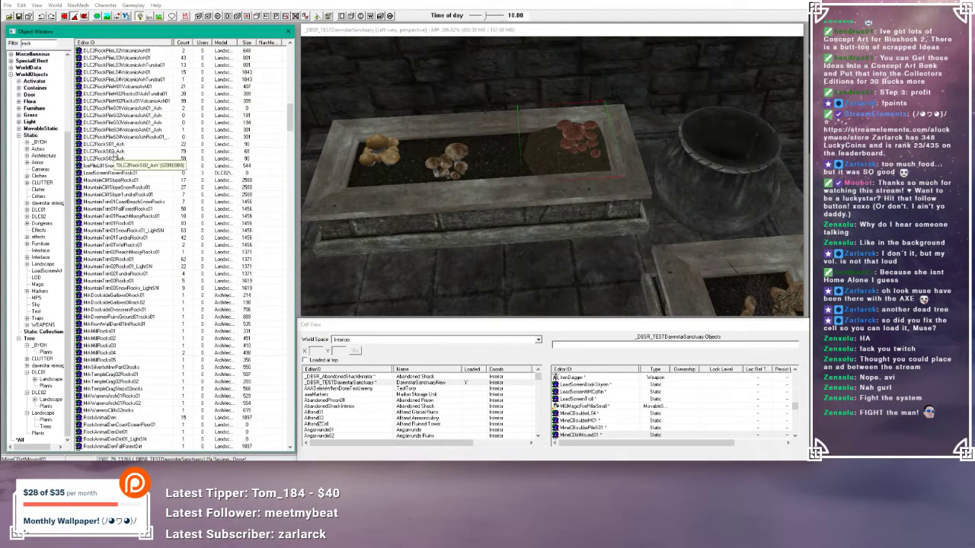
scroll(118, 159, "down", 3)
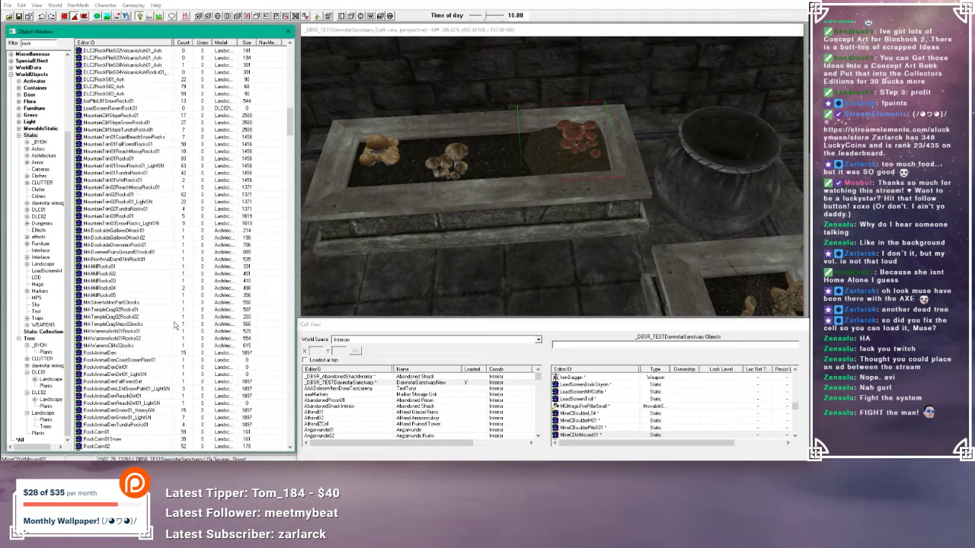
left_click(110, 354)
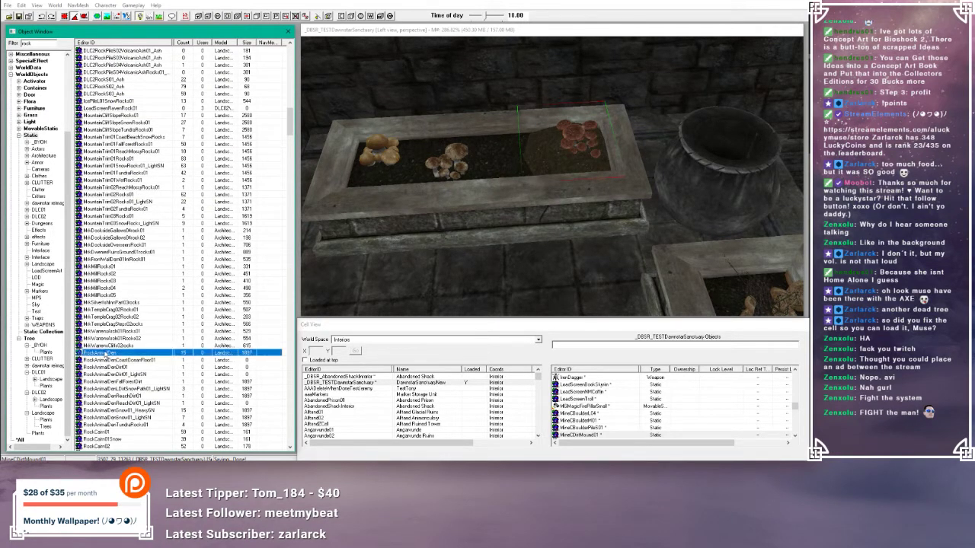
left_click(479, 179)
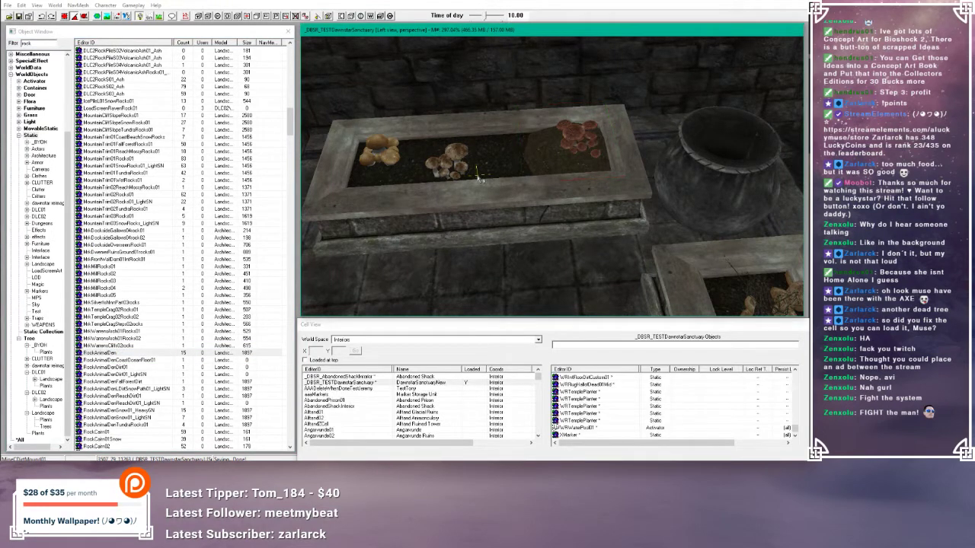
left_click(480, 179)
scroll(478, 167, "down", 6)
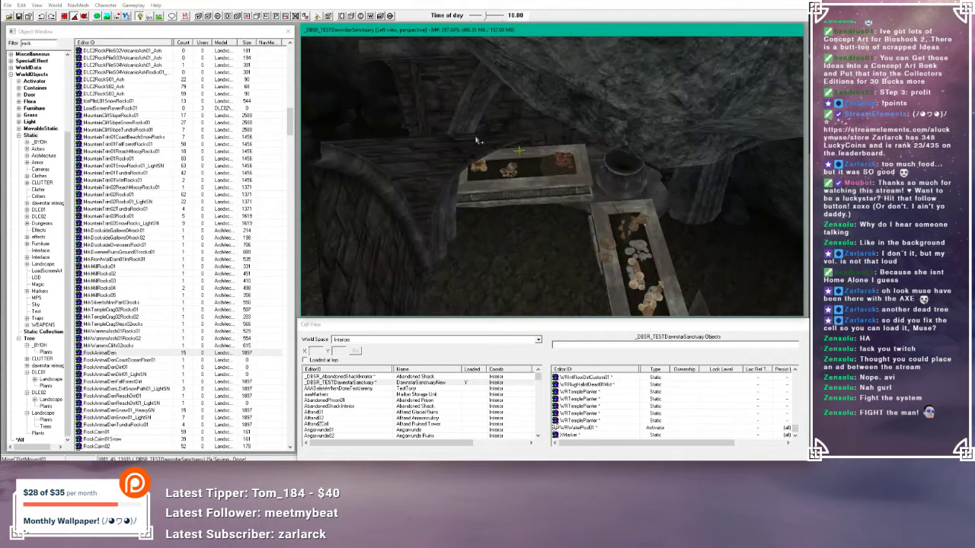
scroll(478, 140, "up", 6)
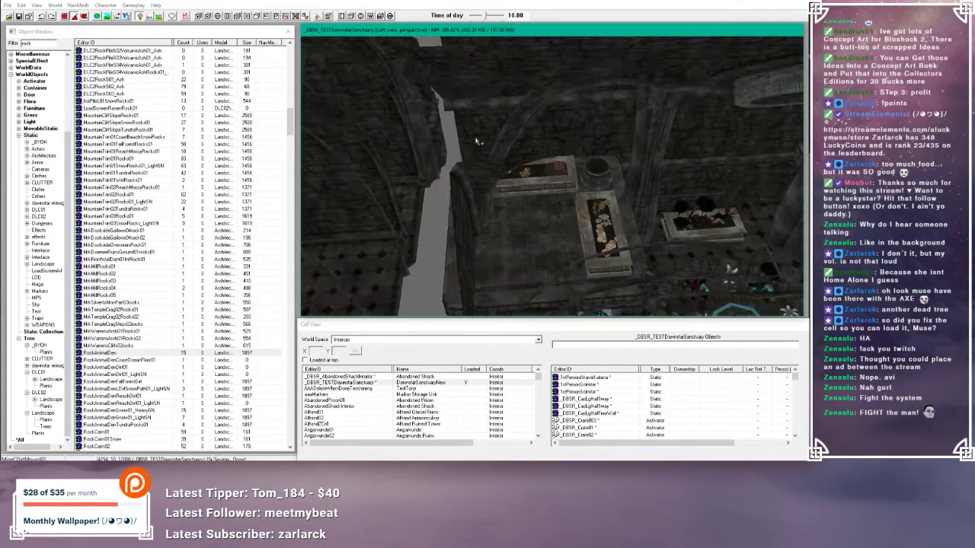
scroll(477, 141, "up", 2)
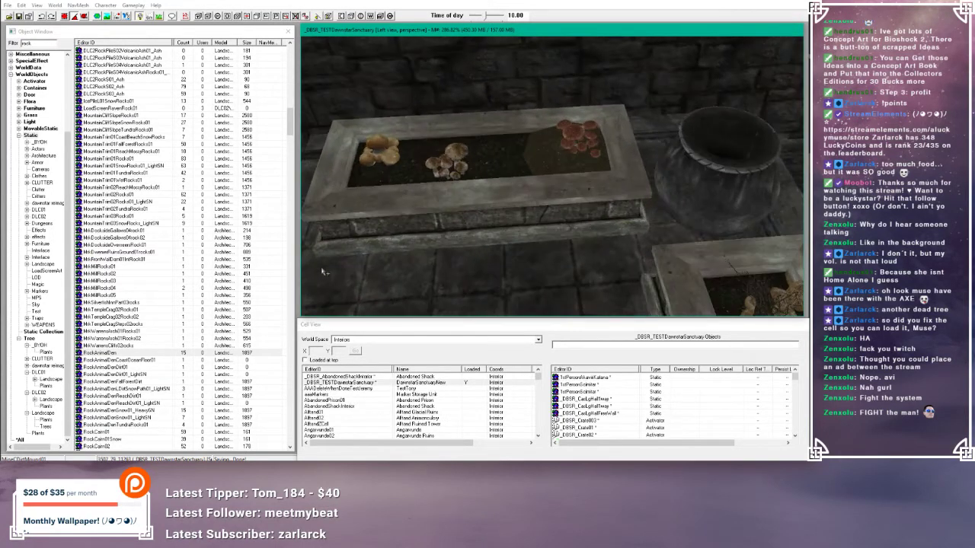
- Place a CaveGRockL01 rock from the Dungeons statics in the planter near the red-brown mushrooms
scroll(194, 374, "down", 7)
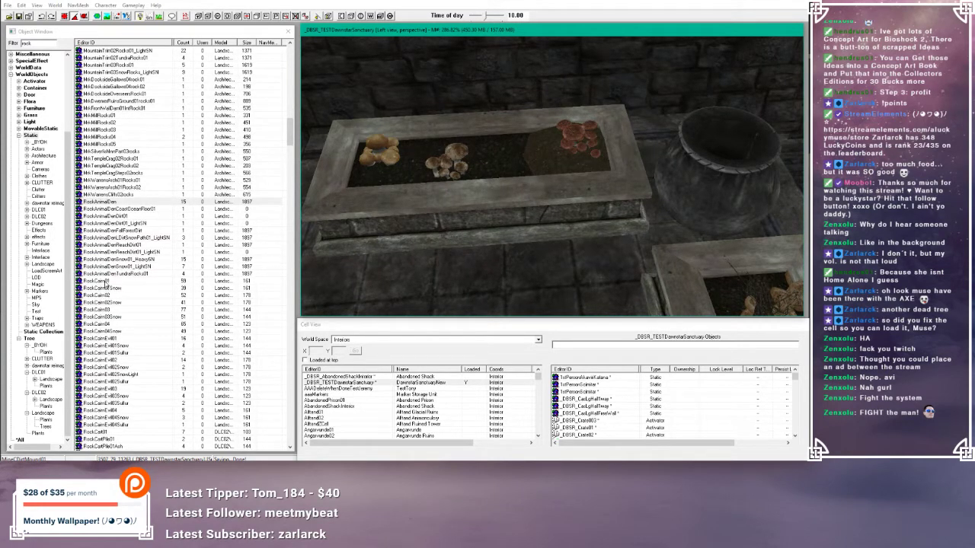
scroll(151, 278, "down", 3)
scroll(153, 276, "down", 3)
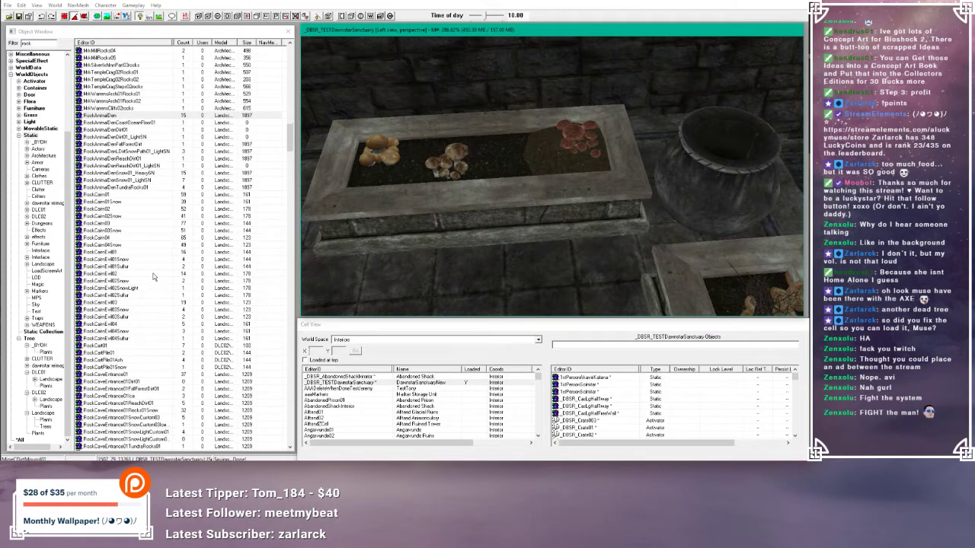
scroll(153, 276, "down", 8)
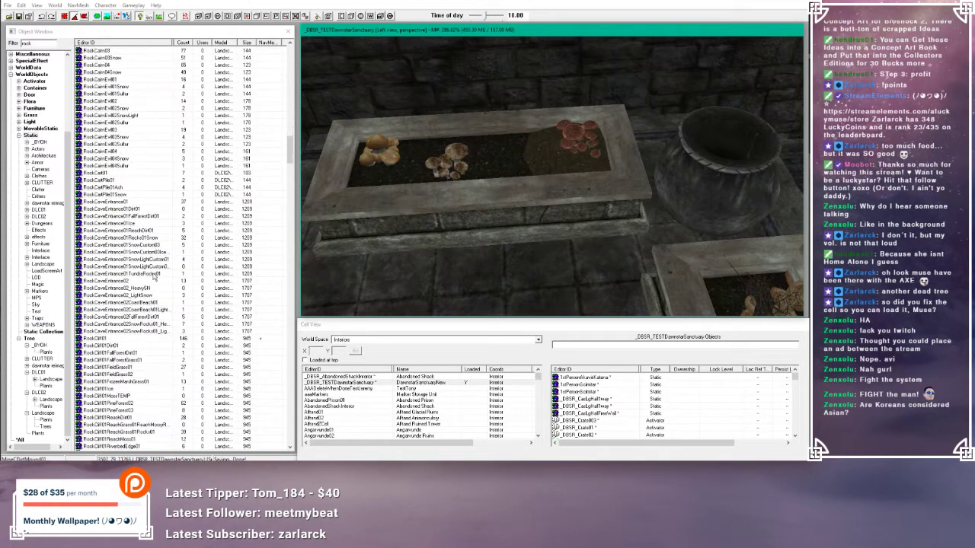
scroll(151, 275, "down", 20)
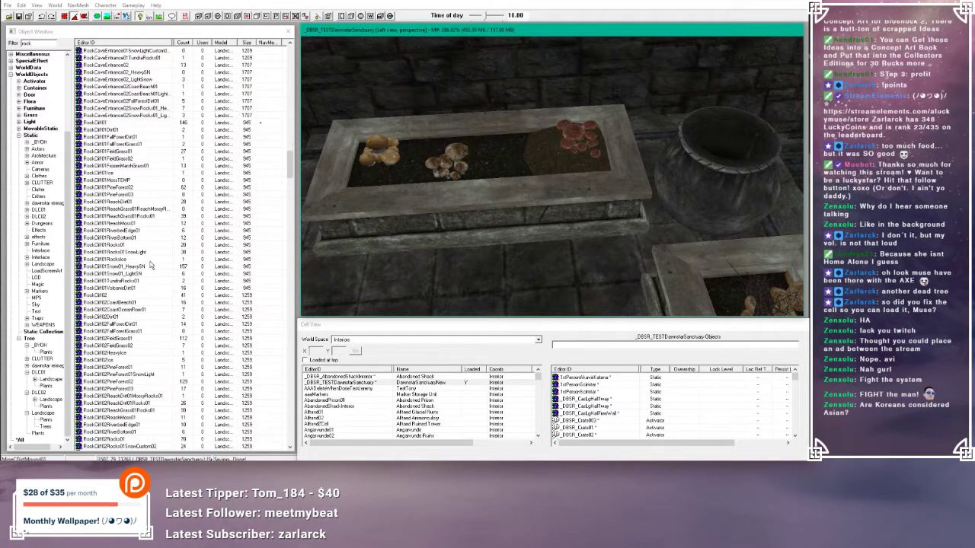
scroll(151, 264, "down", 15)
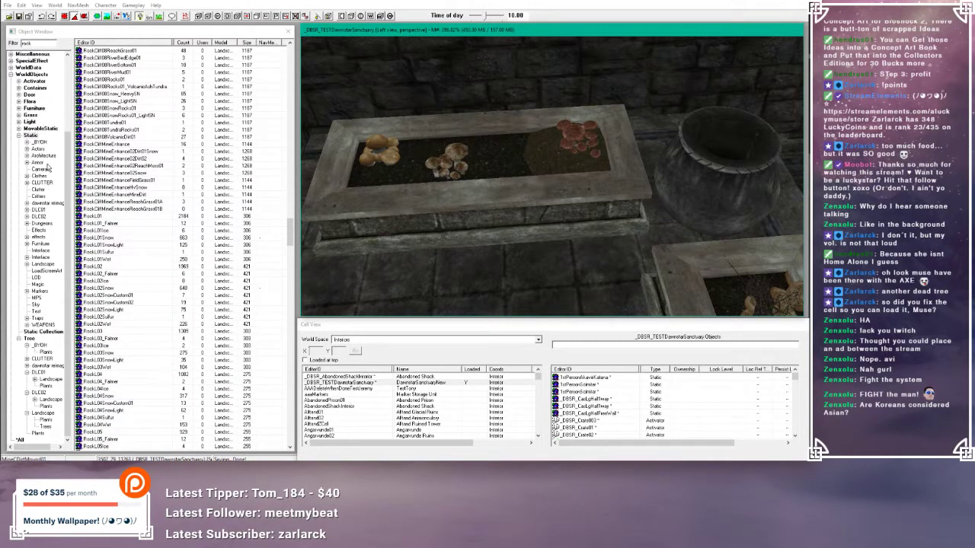
left_click(42, 223)
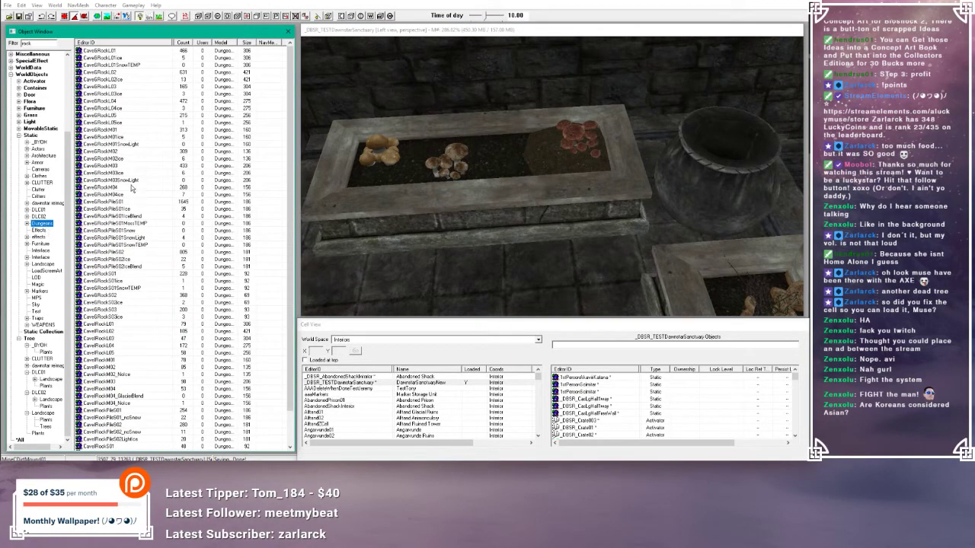
left_click(119, 51)
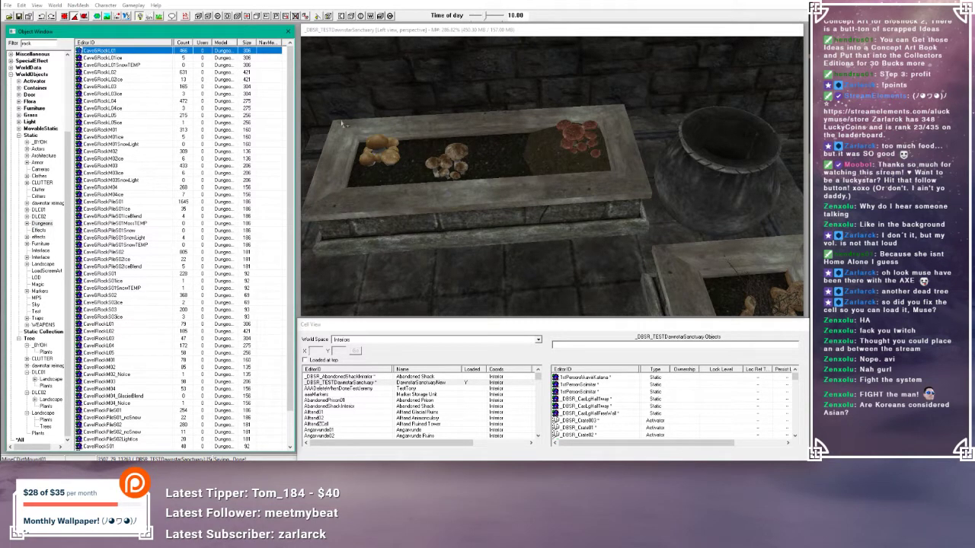
left_click_drag(533, 166, 531, 161)
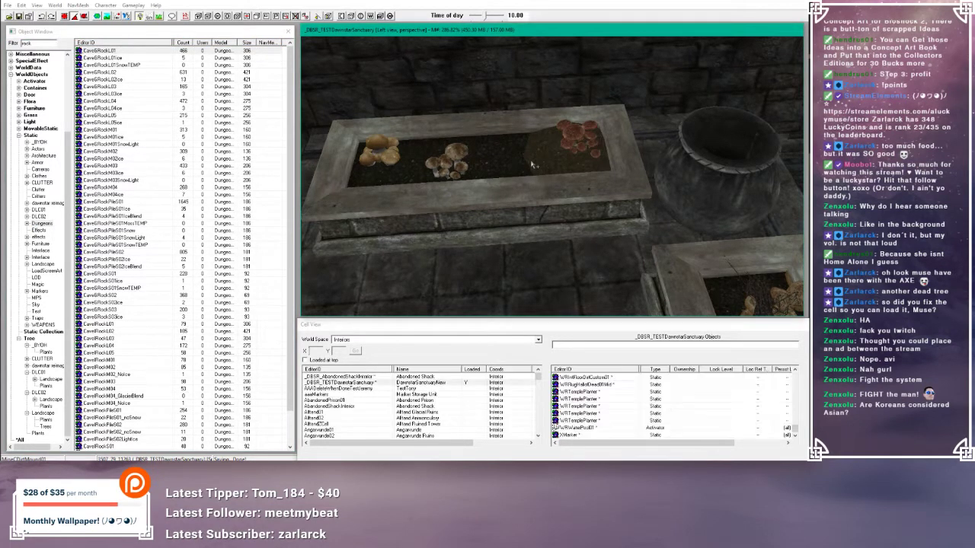
- Scale down the CaveGRockL01 rock and position it in the soil between the speckled brown and red-brown mushroom clusters
left_click_drag(479, 159, 479, 155)
scroll(479, 155, "up", 3)
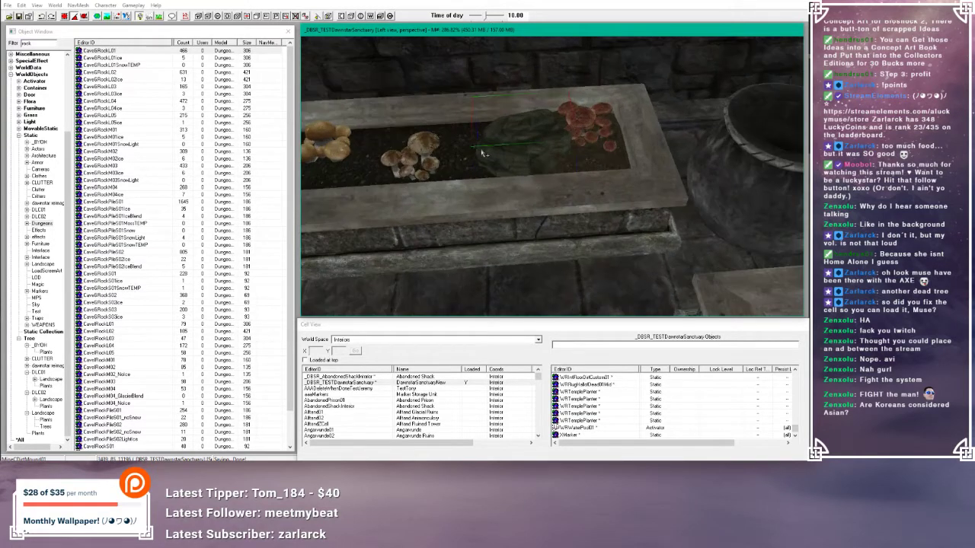
middle_click_drag(479, 155, 487, 165, "shift")
left_click_drag(535, 141, 512, 105)
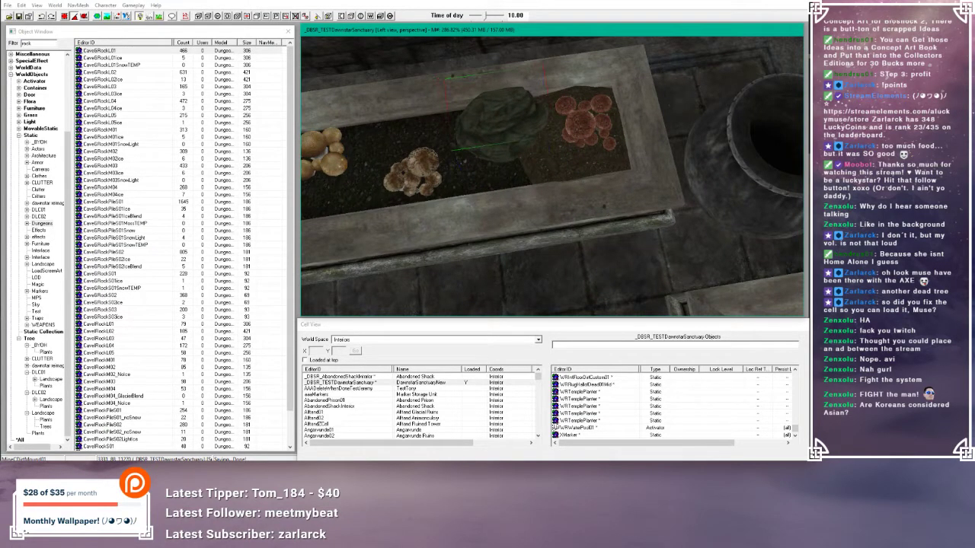
mouse_move(512, 105)
middle_mouse_down("shift")
mouse_move(512, 151)
mouse_move(531, 117)
mouse_move(519, 111)
middle_mouse_up("shift")
left_click(515, 118)
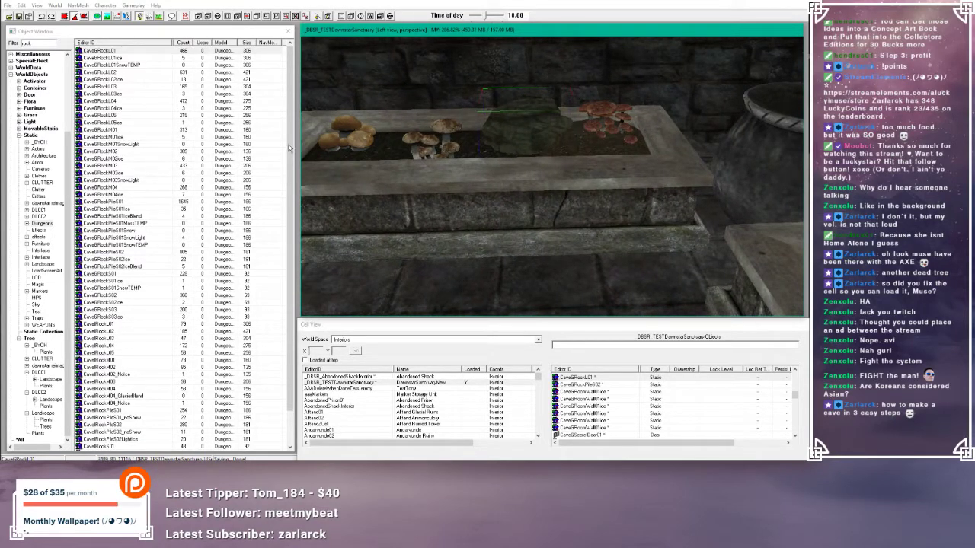
- Narrow the Dungeons statics filter to "rocks"
middle_click_drag(484, 124, 528, 145, "shift")
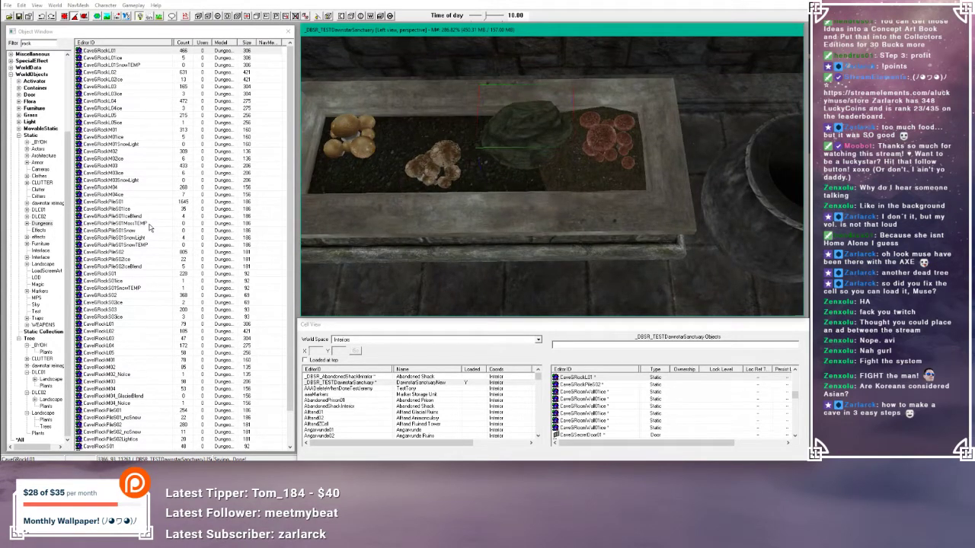
left_click(41, 44)
type("s")
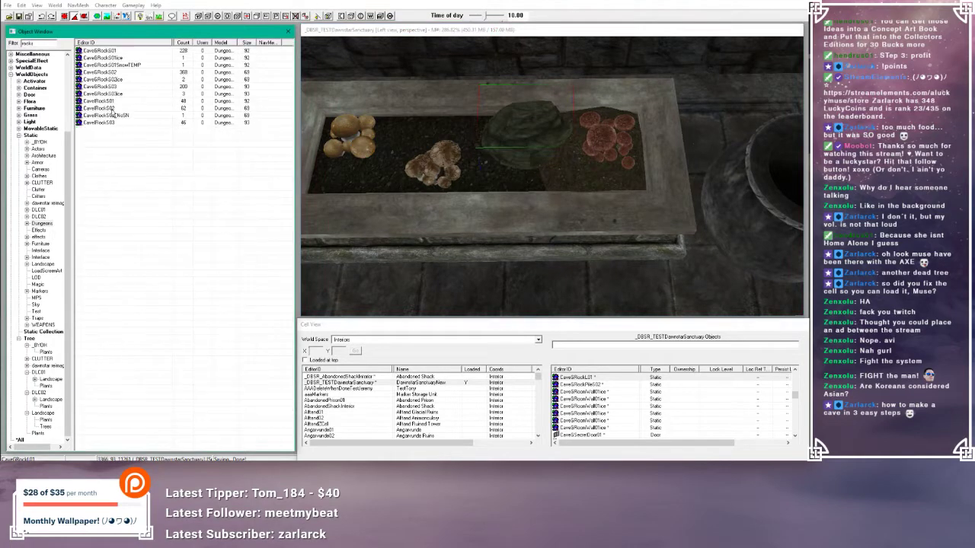
- Try placing a CaveGRockS01 rock at the speckled brown mushrooms and delete it
left_click(97, 53)
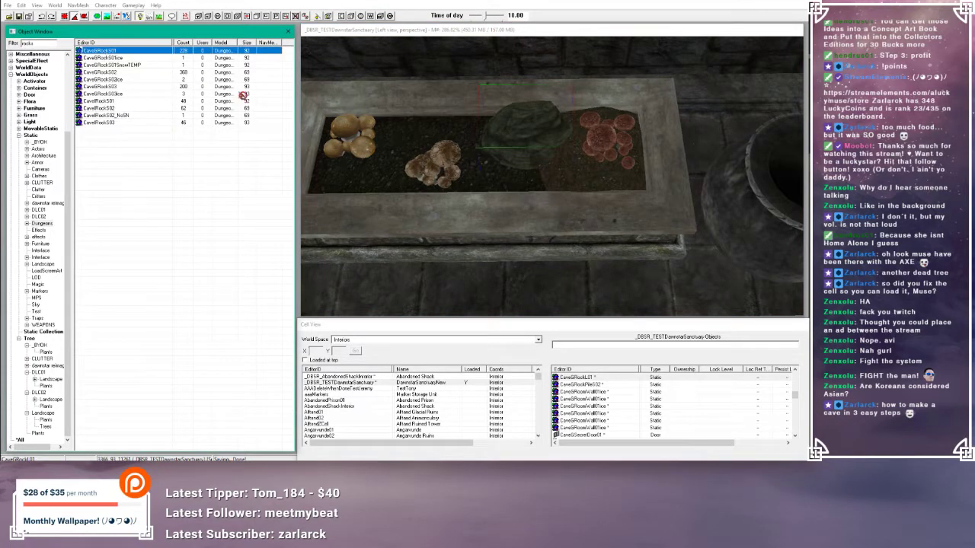
left_click_drag(438, 173, 437, 171)
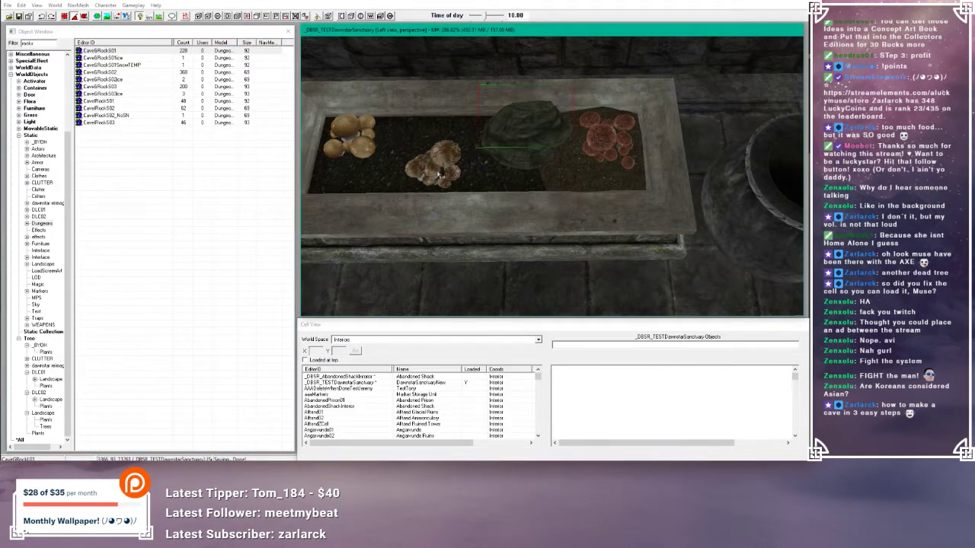
middle_click_drag(432, 169, 436, 144)
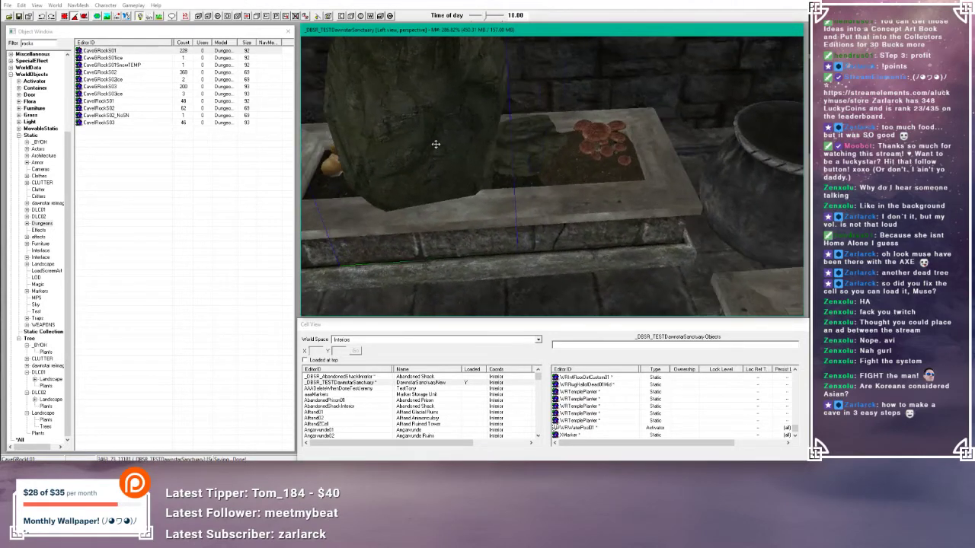
key("Delete")
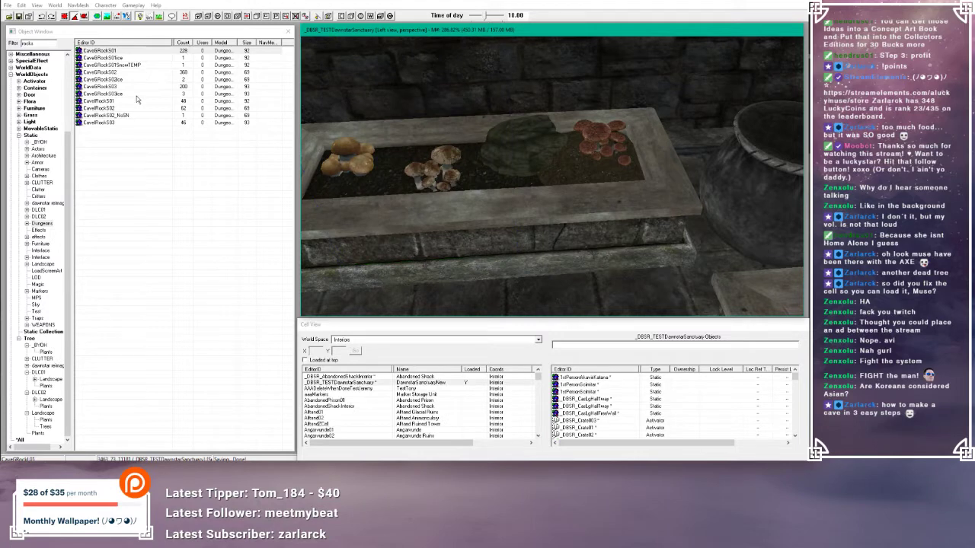
- Try placing a CaveIRockS01 rock at the speckled brown mushrooms and delete it
left_click(109, 101)
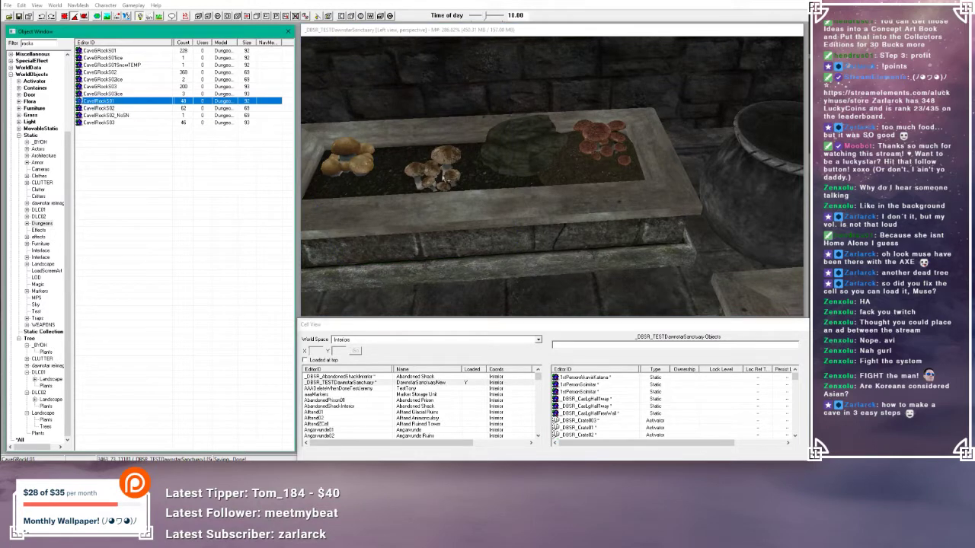
left_click_drag(446, 177, 461, 174)
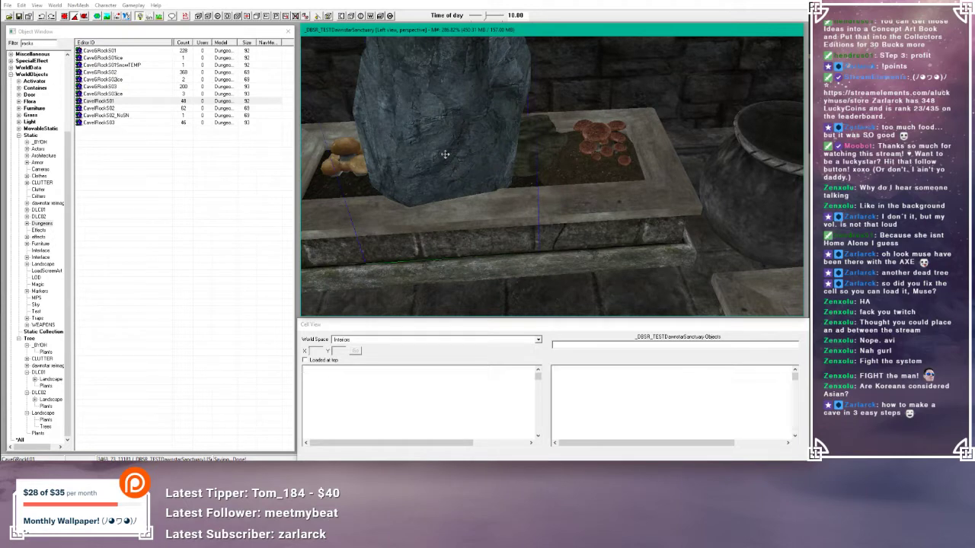
key("Delete")
- Add a second small cave rock to the planter soil and position it in front of the existing rock, beside the red-brown mushrooms
left_click(120, 72)
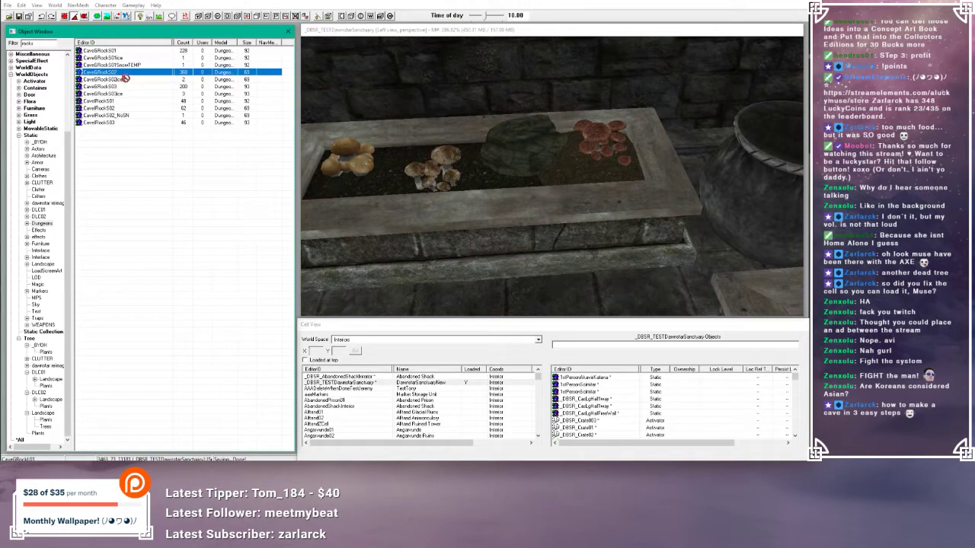
left_click_drag(461, 192, 468, 184)
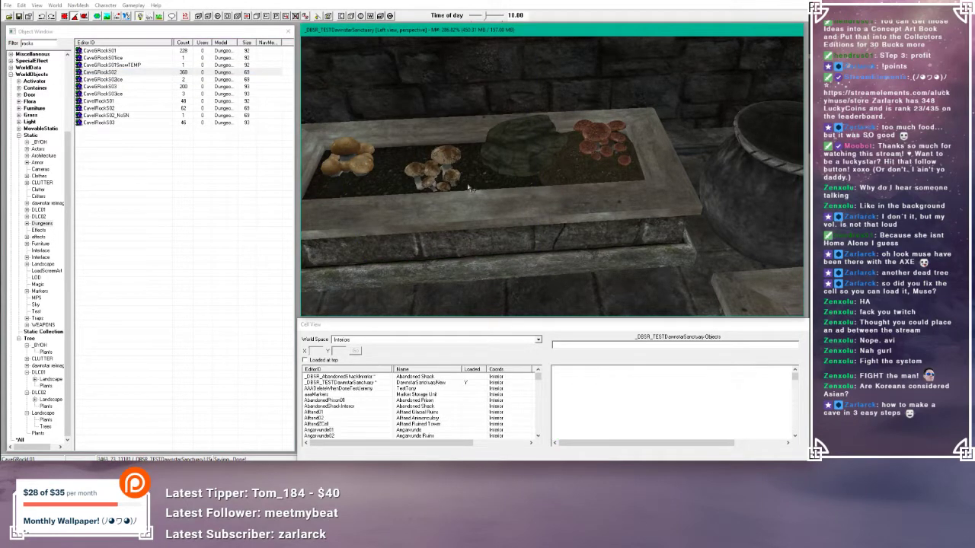
key("Delete")
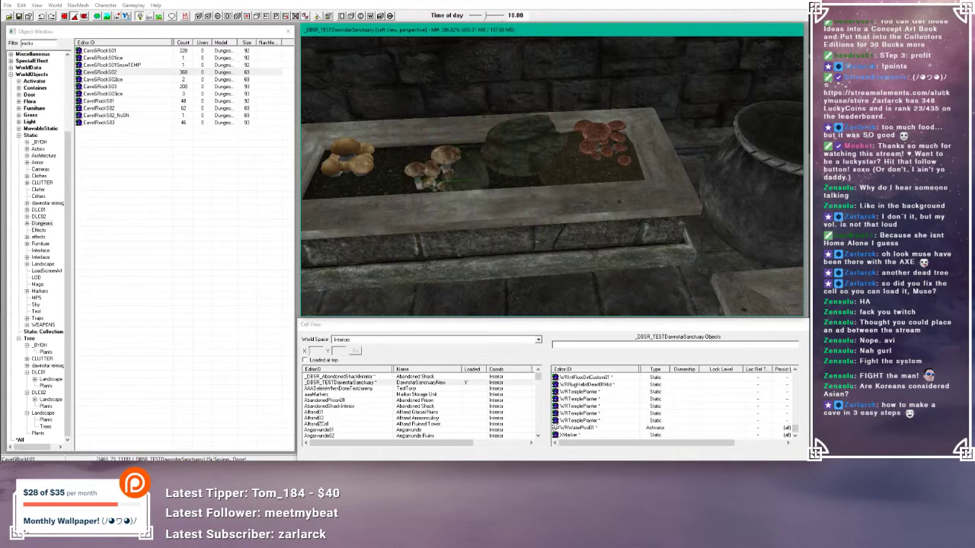
middle_click_drag(456, 167, 457, 183, "shift")
scroll(477, 179, "up", 3)
left_click_drag(437, 175, 558, 180)
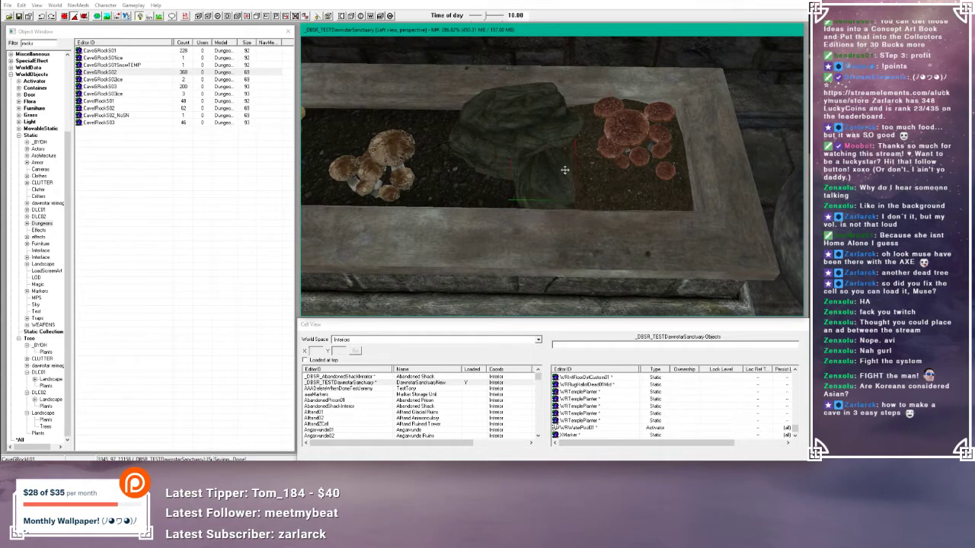
mouse_move(565, 170)
middle_mouse_down("shift")
mouse_move(576, 162)
mouse_move(568, 152)
mouse_move(548, 162)
mouse_move(550, 177)
middle_mouse_up("shift")
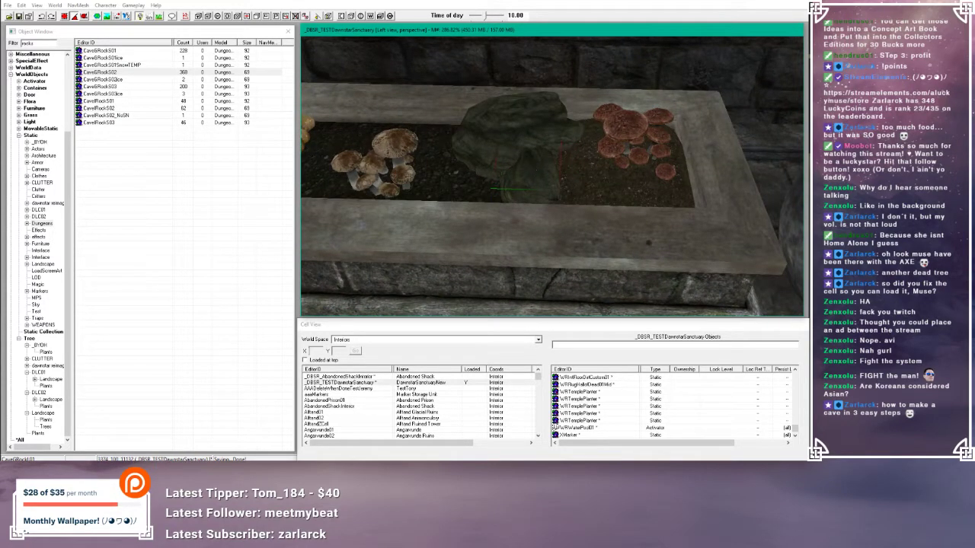
middle_click_drag(533, 162, 573, 194, "shift")
- Rotate the speckled brown mushroom cluster and move it closer to the cave rocks
left_click(599, 181)
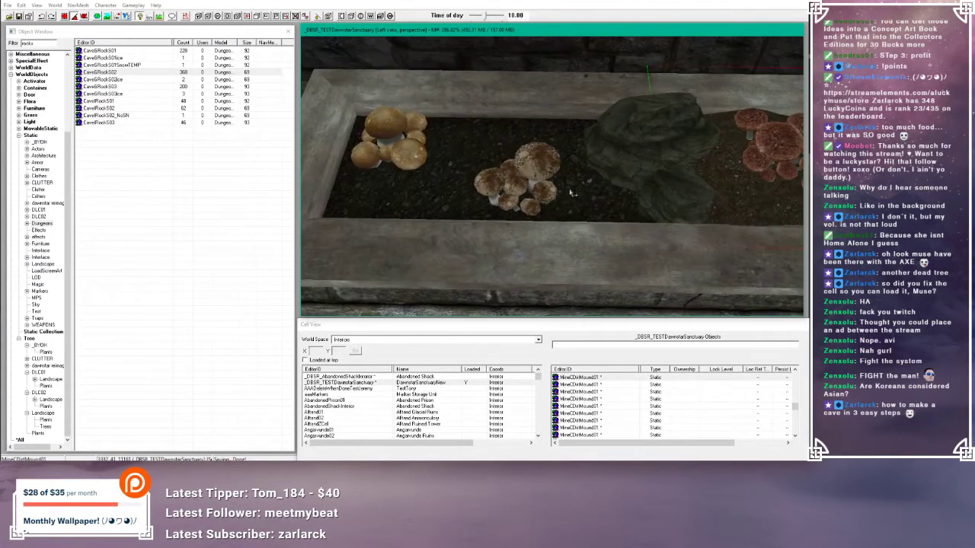
left_click(537, 160)
right_click_drag(537, 160, 503, 162)
left_click_drag(521, 161, 551, 145)
mouse_move(551, 144)
middle_mouse_down("shift")
mouse_move(551, 124)
mouse_move(547, 133)
middle_mouse_up("shift")
left_click_drag(549, 138, 549, 139)
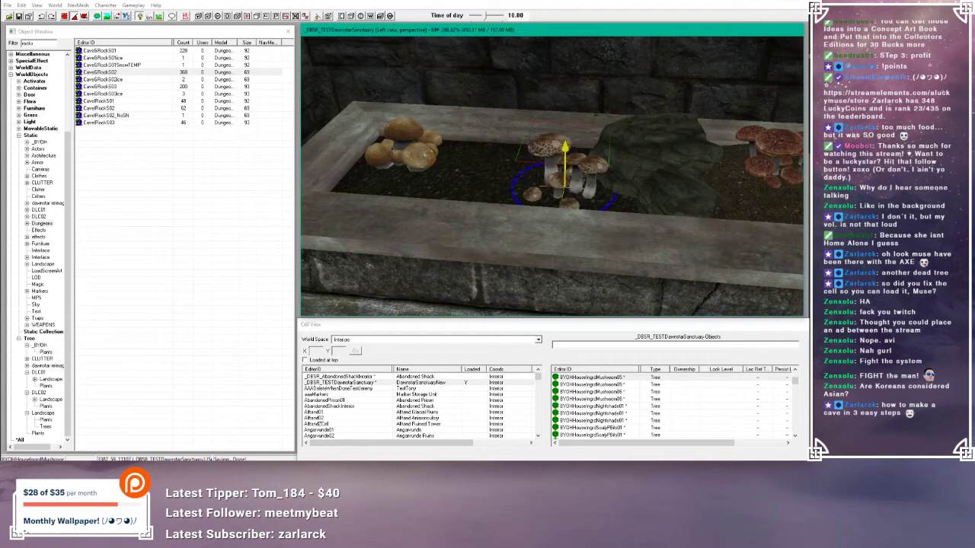
middle_click_drag(552, 135, 555, 179, "shift")
- Rotate the second red-brown mushroom cluster and position it behind the first one, near the planter's corner
left_click_drag(476, 185, 491, 137)
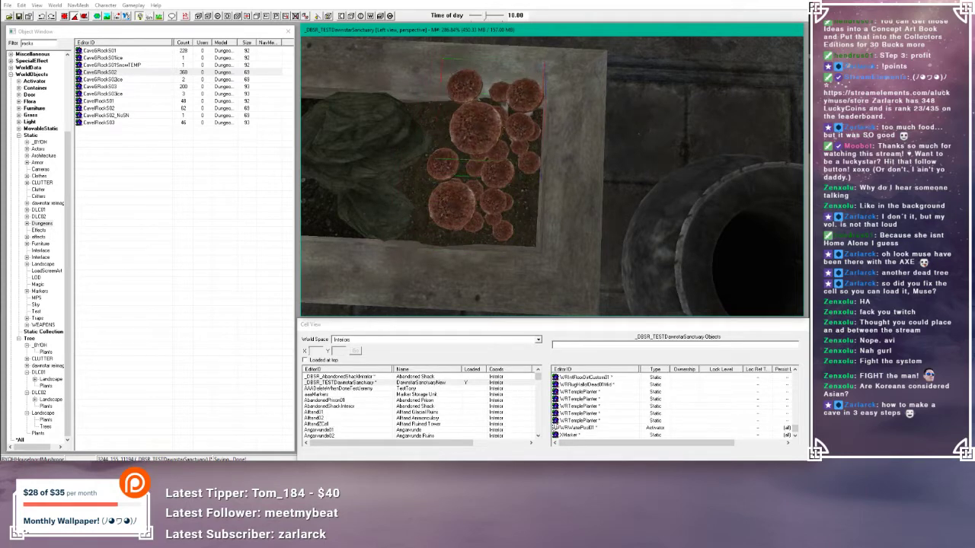
right_click_drag(492, 120, 499, 125)
middle_click_drag(498, 125, 521, 237, "shift")
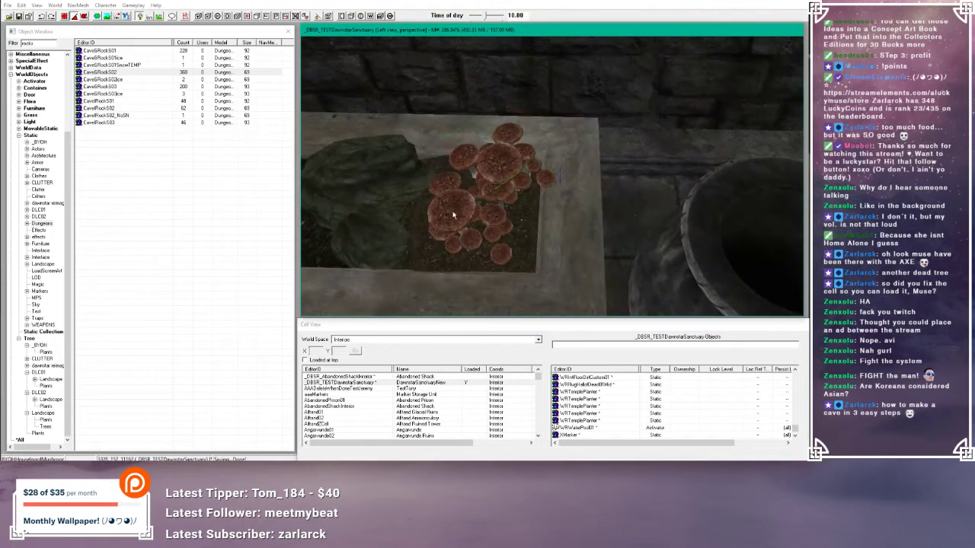
- Select both red-brown mushroom clusters and shift them together towards the cave rocks
left_click(455, 213)
left_click(473, 173, "ctrl")
left_click_drag(438, 214, 444, 211)
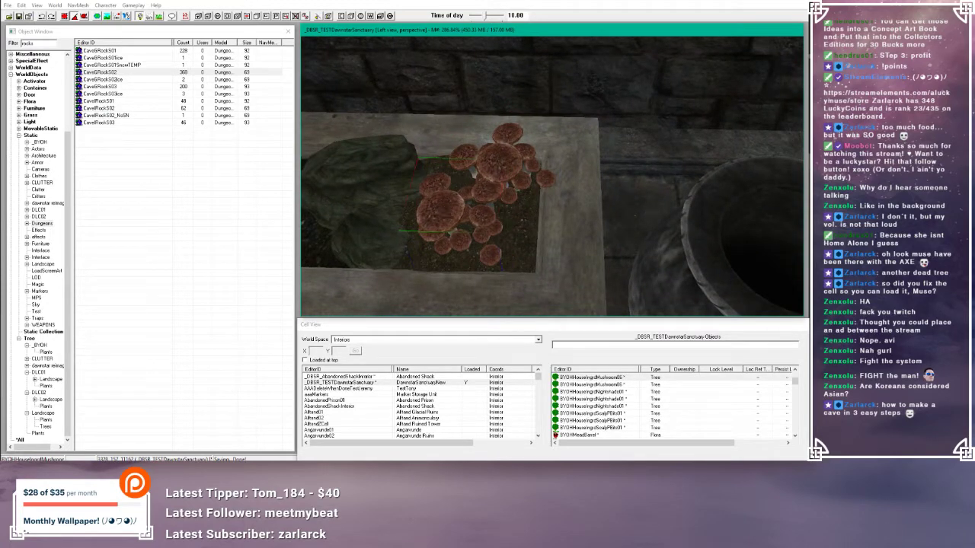
right_click_drag(445, 210, 495, 213)
middle_click_drag(496, 212, 494, 147)
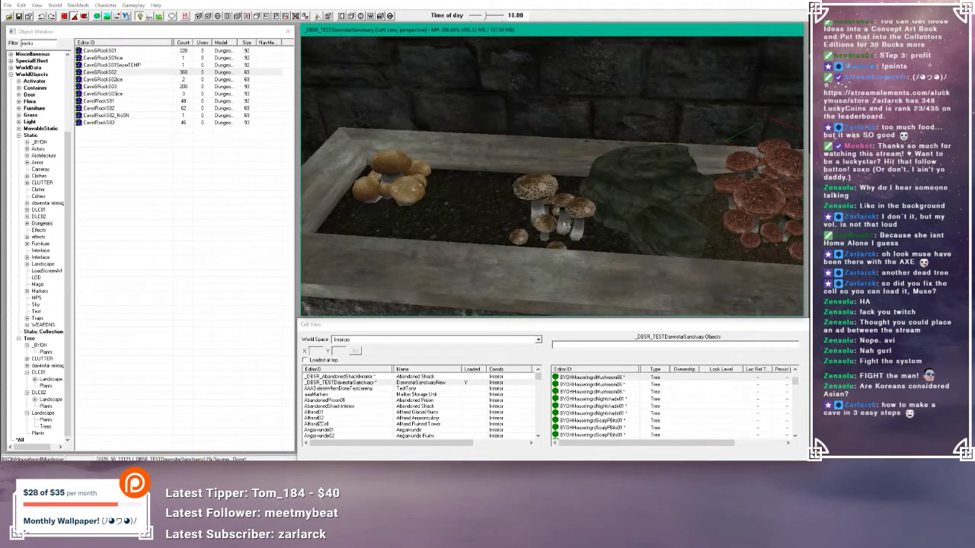
- Move the golden-tan mushroom cluster closer to the end wall of the planter
left_click(418, 180)
middle_click_drag(418, 181, 412, 191)
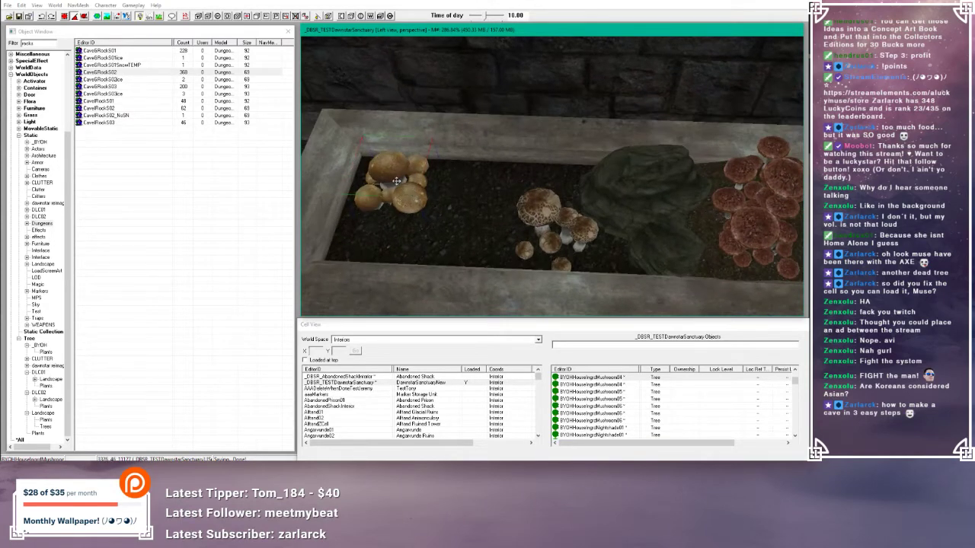
left_click_drag(396, 180, 389, 184)
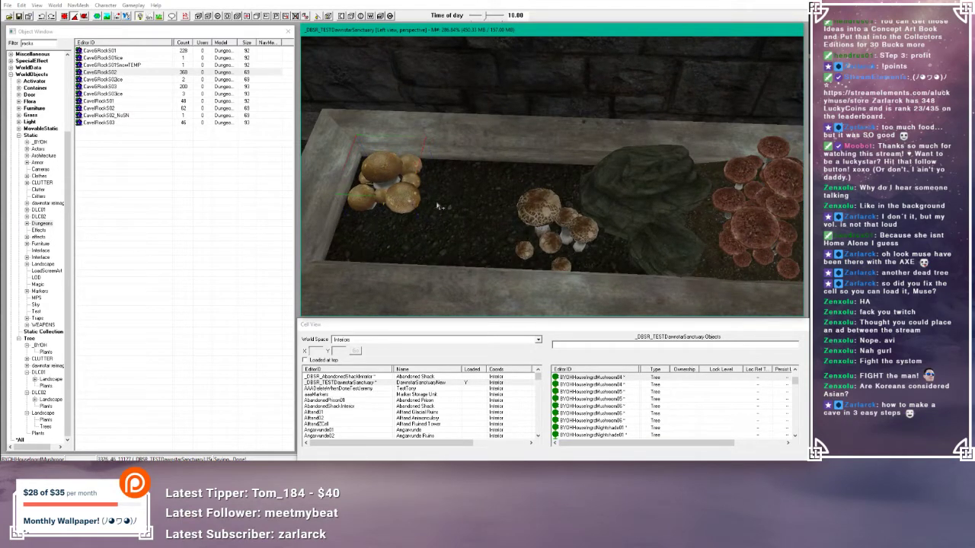
- Duplicate the golden-tan mushroom cluster and place the copy in the planter's front corner, turned differently from the original
key("ctrl+d")
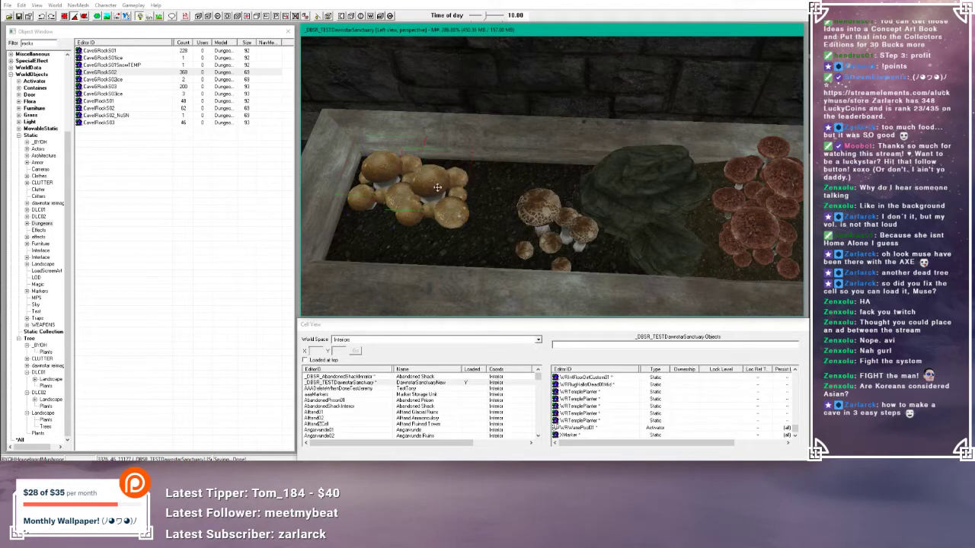
left_click_drag(437, 187, 413, 219)
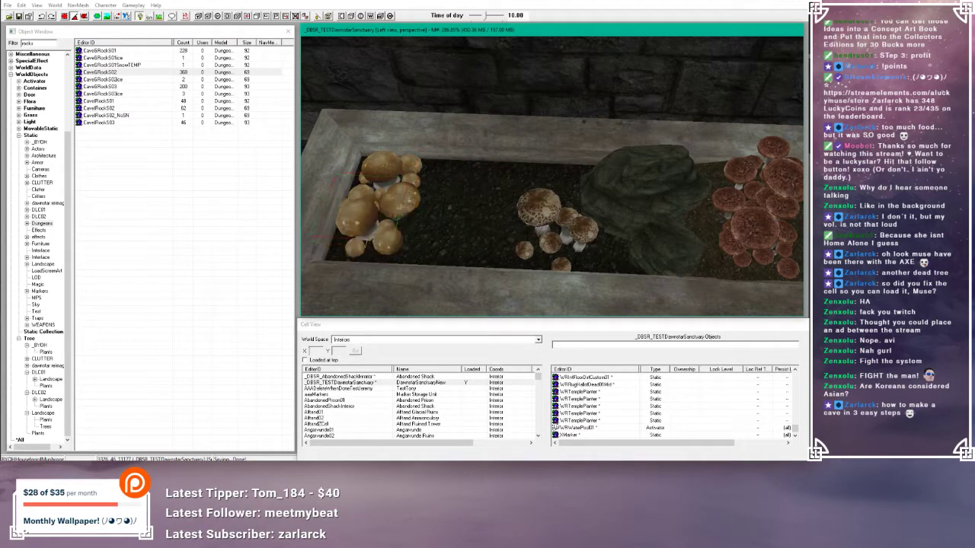
middle_click_drag(412, 220, 371, 216)
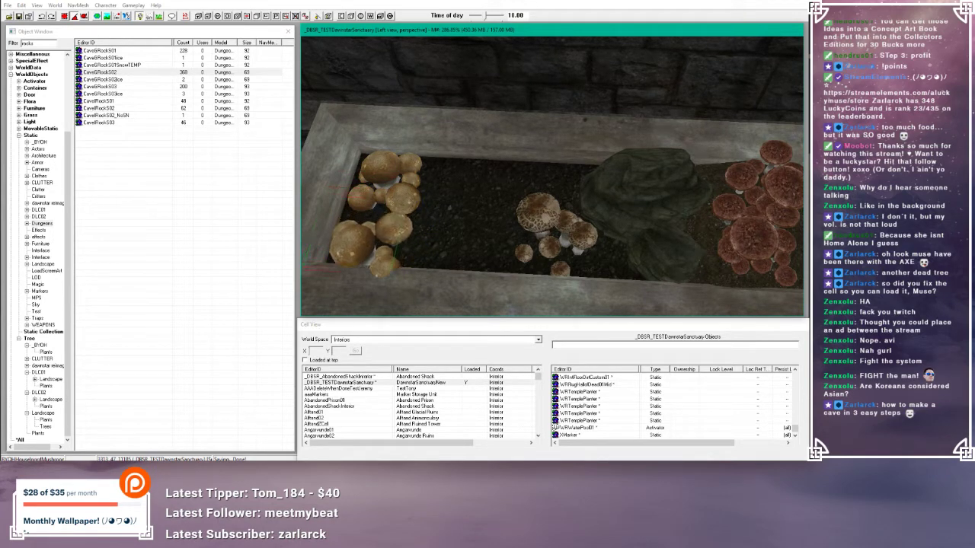
mouse_move(347, 233)
middle_mouse_down("shift")
mouse_move(389, 228)
mouse_move(392, 213)
mouse_move(352, 245)
mouse_move(350, 235)
middle_mouse_up("shift")
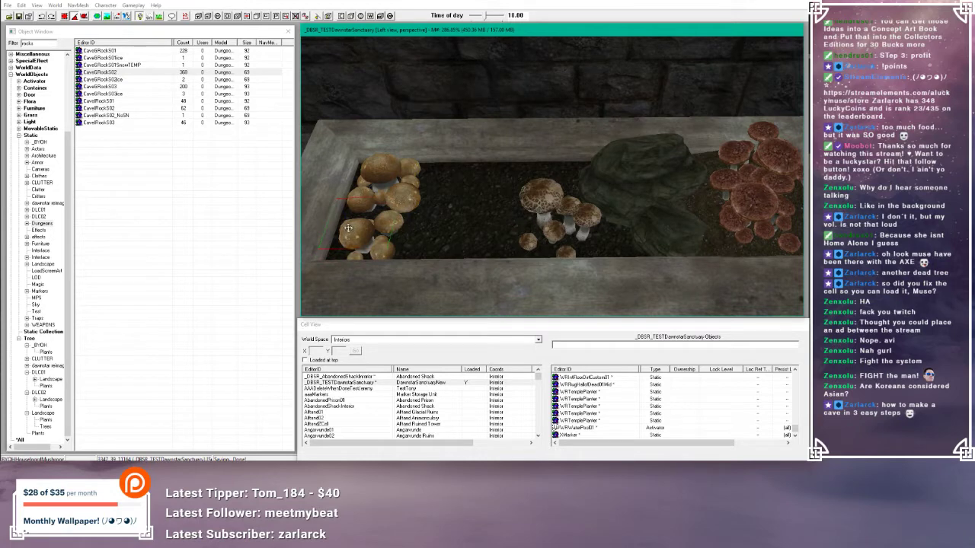
middle_click_drag(347, 229, 400, 243, "shift")
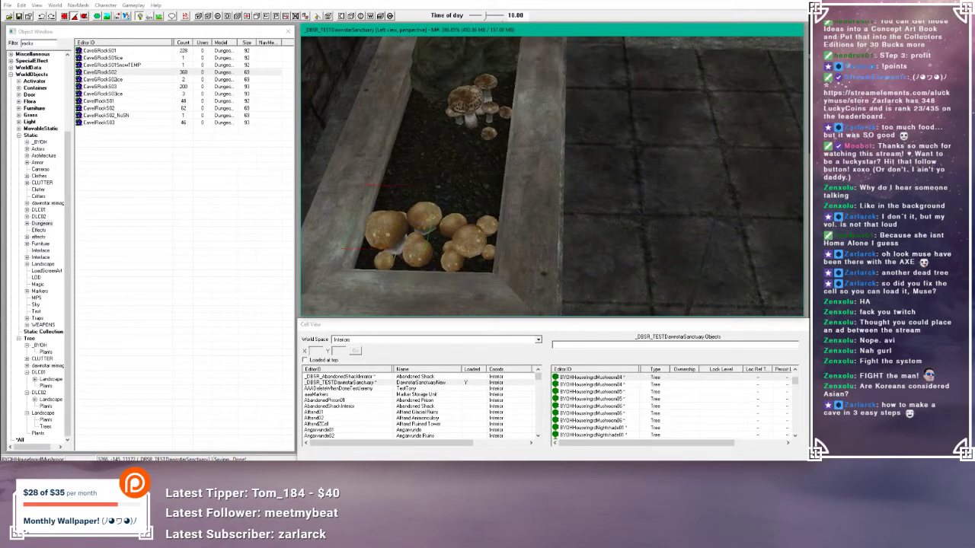
- Fine-tune the placement of the copied golden-tan mushroom cluster in the planter's front corner
left_click(384, 221)
left_click_drag(426, 232, 476, 204)
middle_click_drag(469, 239, 429, 252, "shift")
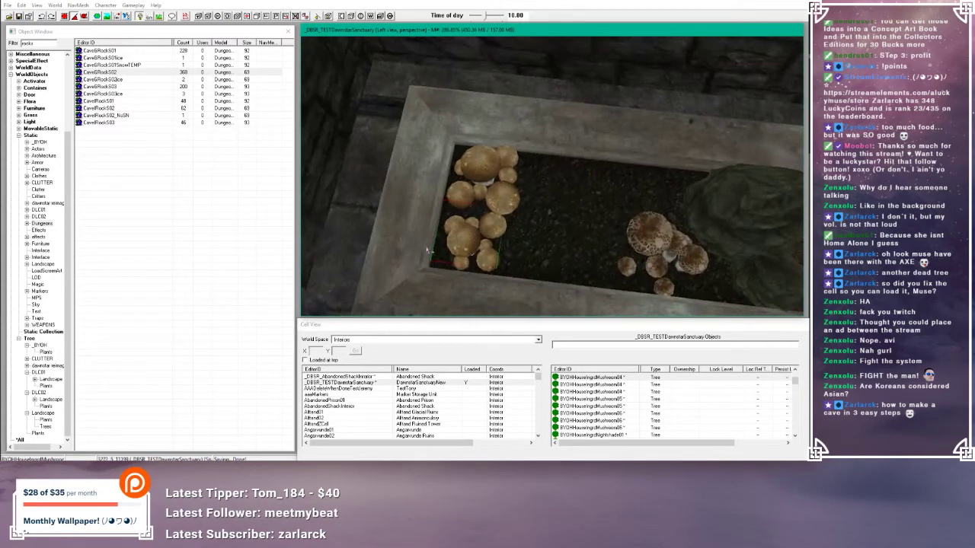
left_click(77, 23)
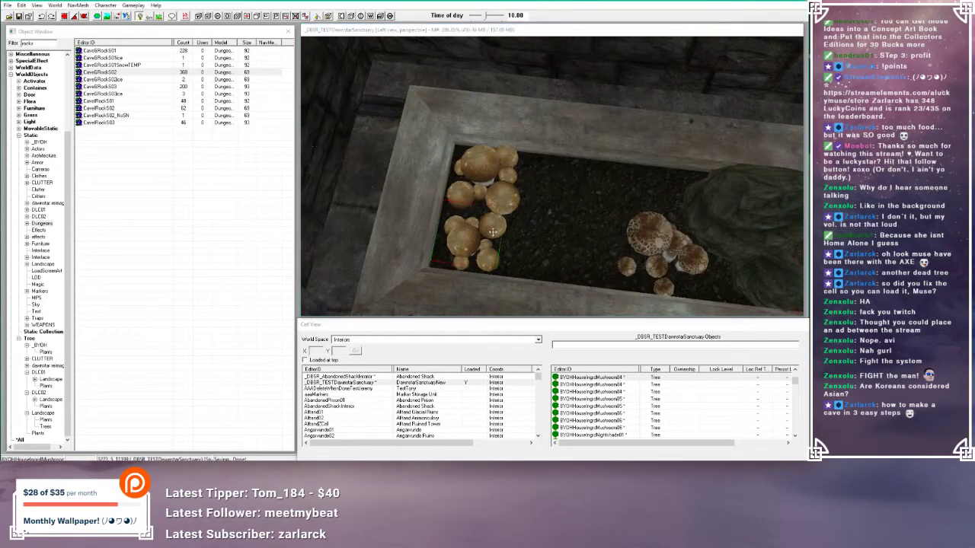
left_click(492, 232)
- Duplicate the speckled brown mushroom cluster in the middle of the planter
left_click(542, 236)
middle_click_drag(542, 235, 542, 215, "shift")
left_click(517, 232)
key("ctrl+d")
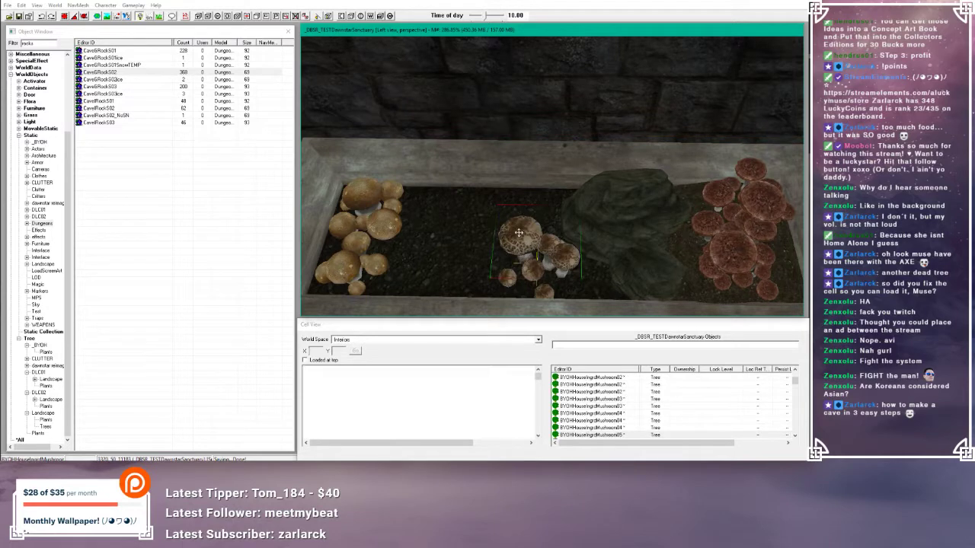
- Place a second brown mushroom cluster behind the first one in the planter, rotating it to a different angle
left_click_drag(507, 219, 481, 179)
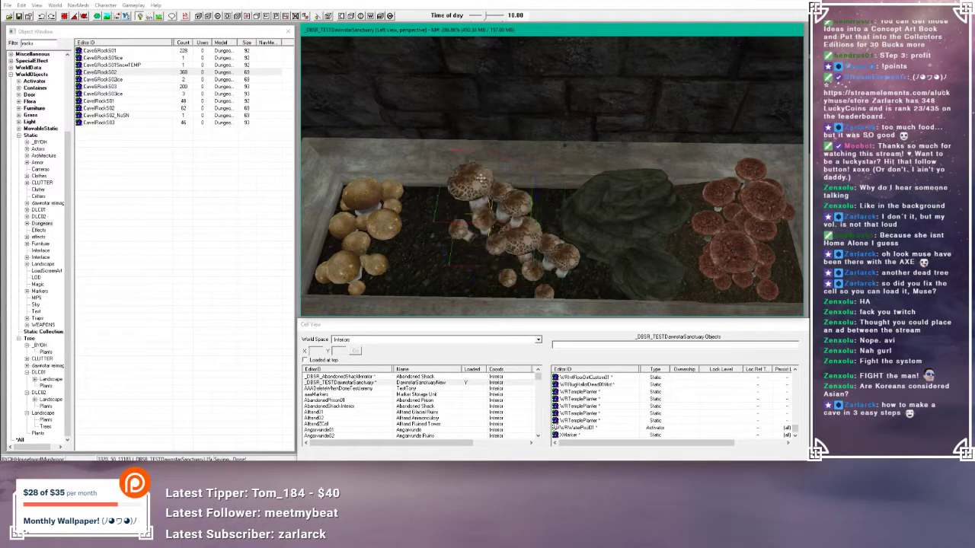
mouse_move(479, 203)
right_mouse_down()
mouse_move(452, 223)
mouse_move(483, 195)
right_mouse_up()
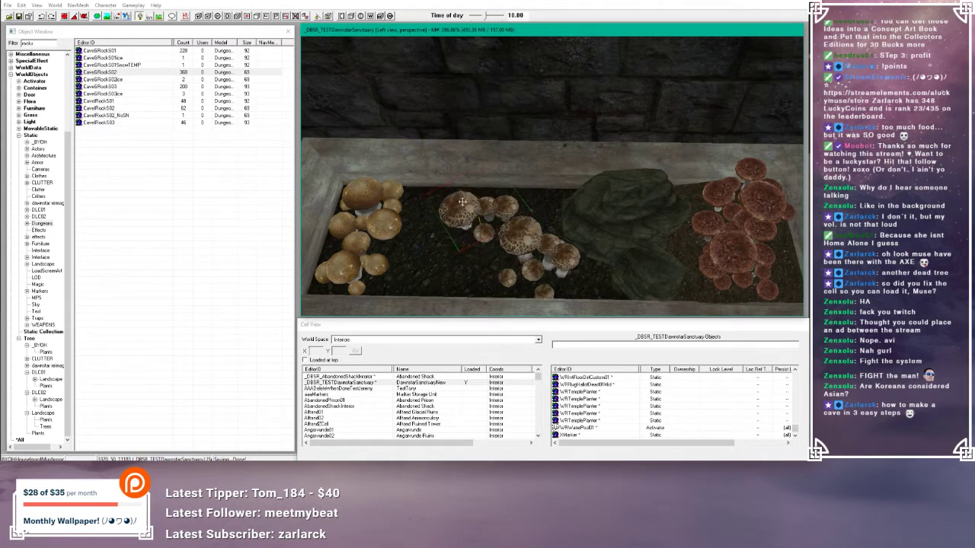
middle_click_drag(482, 194, 463, 216)
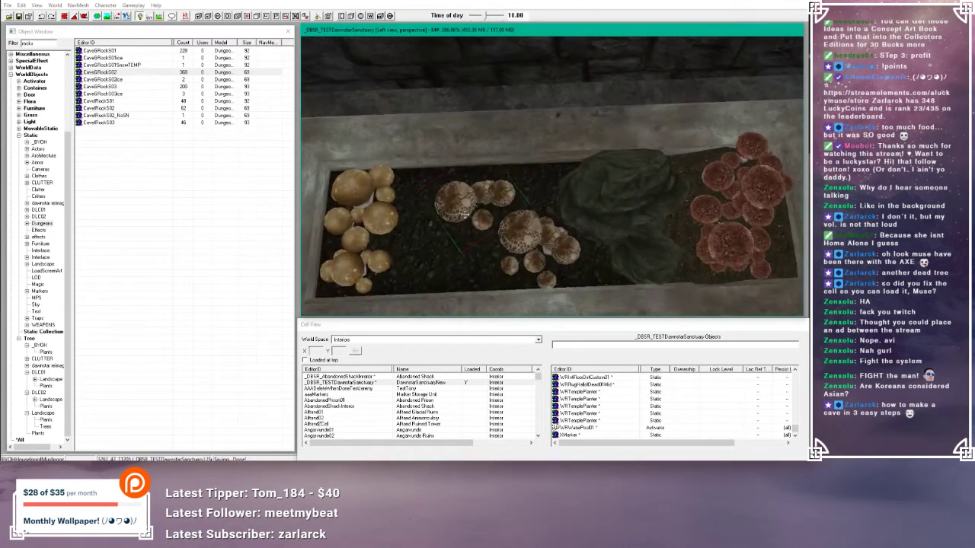
left_click_drag(464, 210, 494, 183)
middle_click_drag(470, 204, 427, 206)
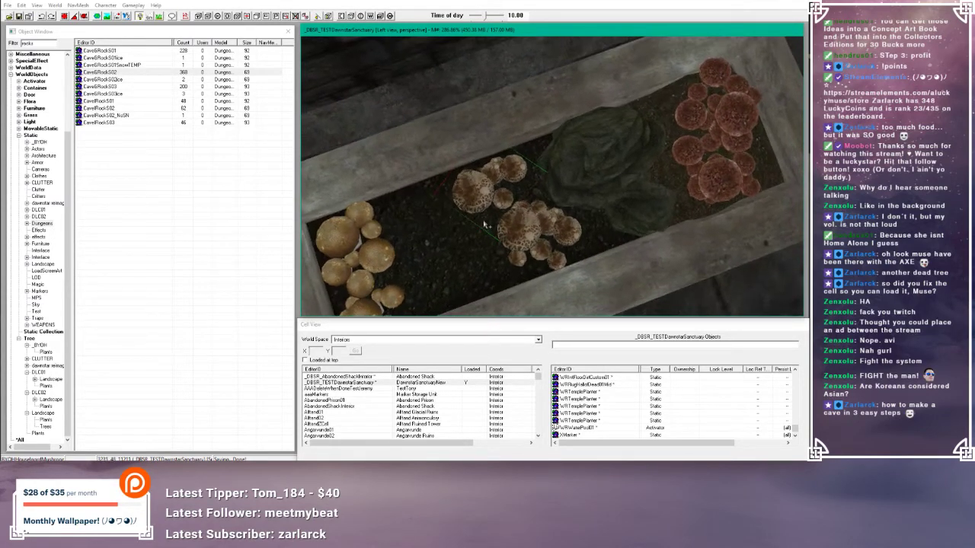
- Add a CaveGRockS01 rock to the mushroom planter, rotate it and scale it down to fit the bed
left_click(104, 51)
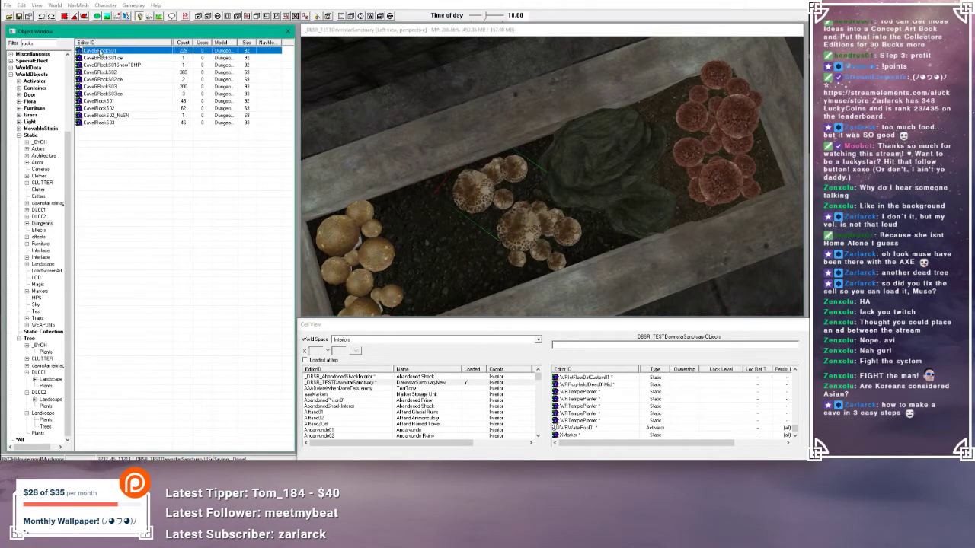
left_click_drag(374, 214, 423, 228)
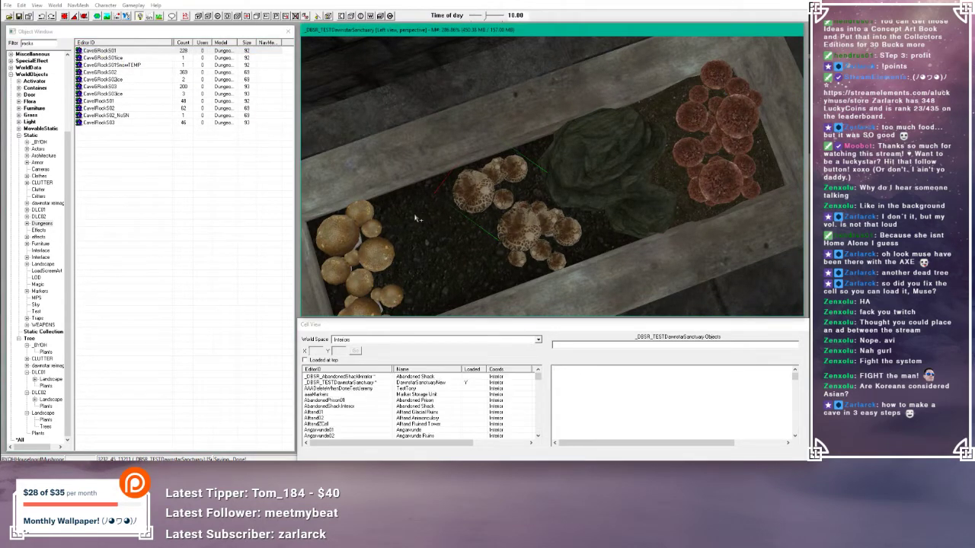
middle_click_drag(414, 214, 475, 175)
left_click(442, 163)
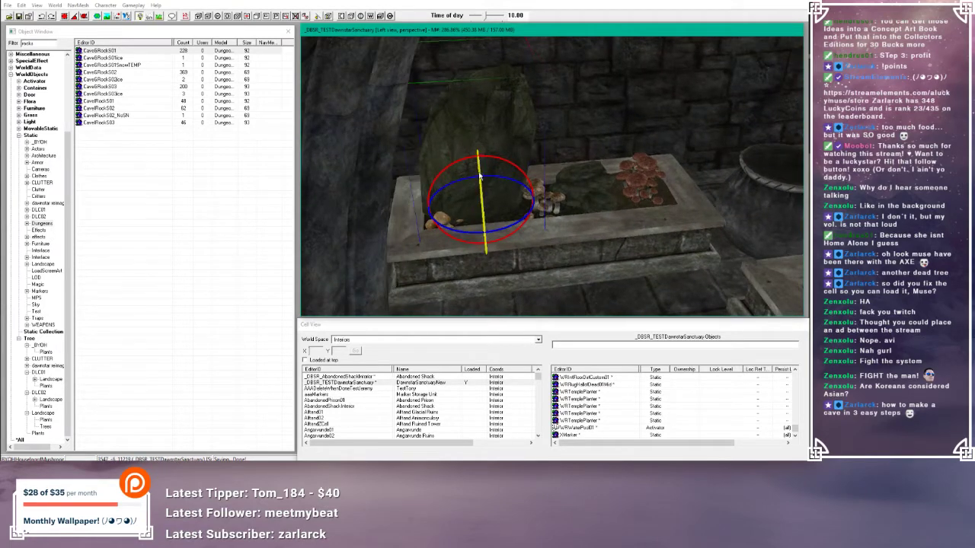
left_click_drag(479, 177, 478, 167)
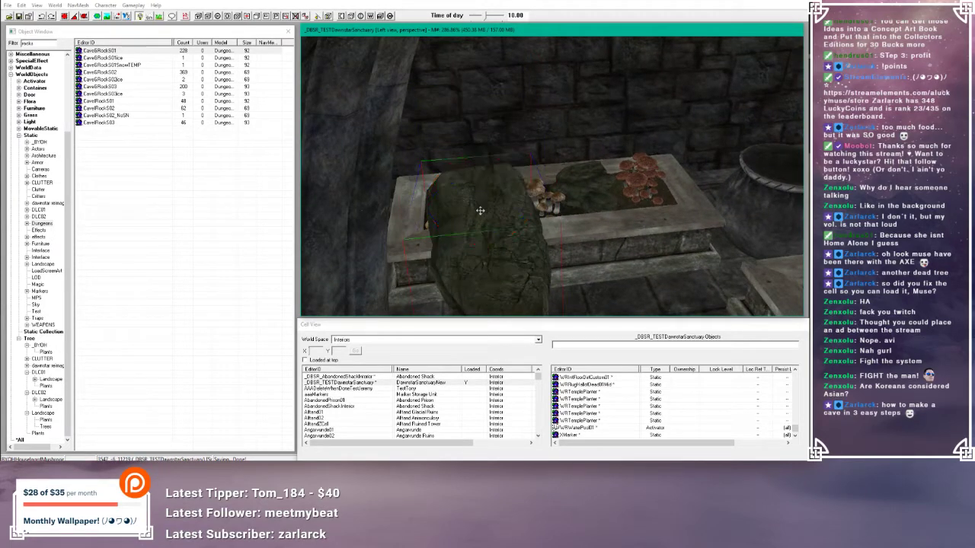
key("Delete")
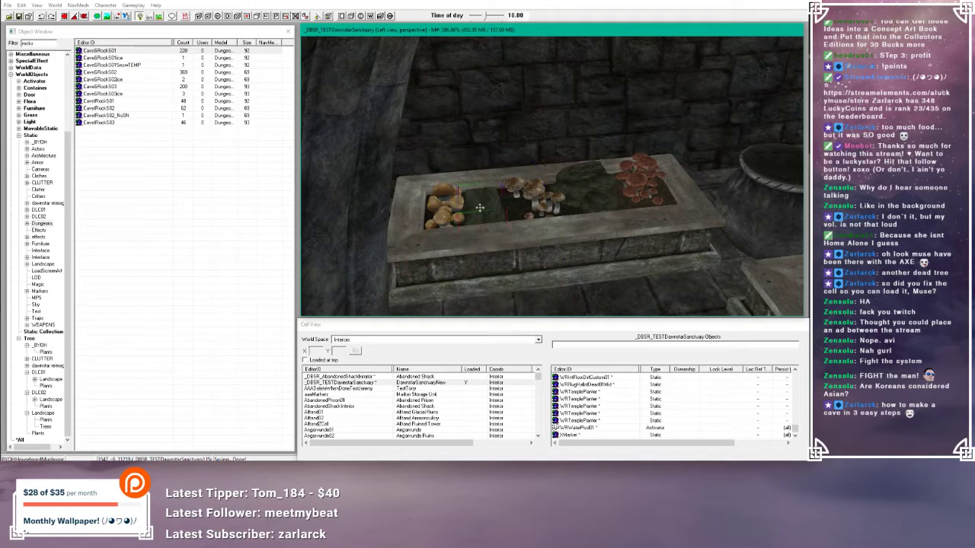
- Rotate and position the small rock in the soil between the golden and brown mushroom clusters
right_click_drag(492, 199, 491, 198)
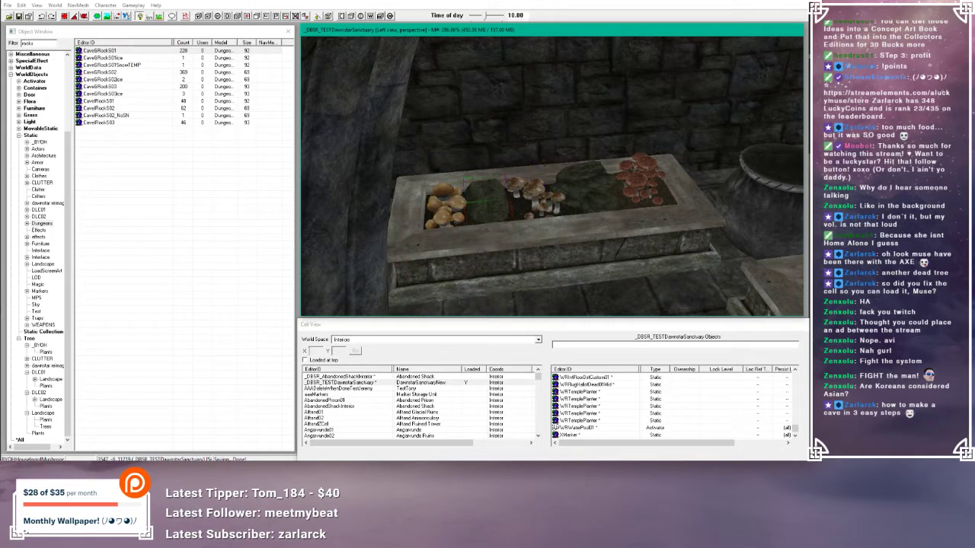
middle_click_drag(492, 198, 486, 211)
scroll(487, 211, "up", 3)
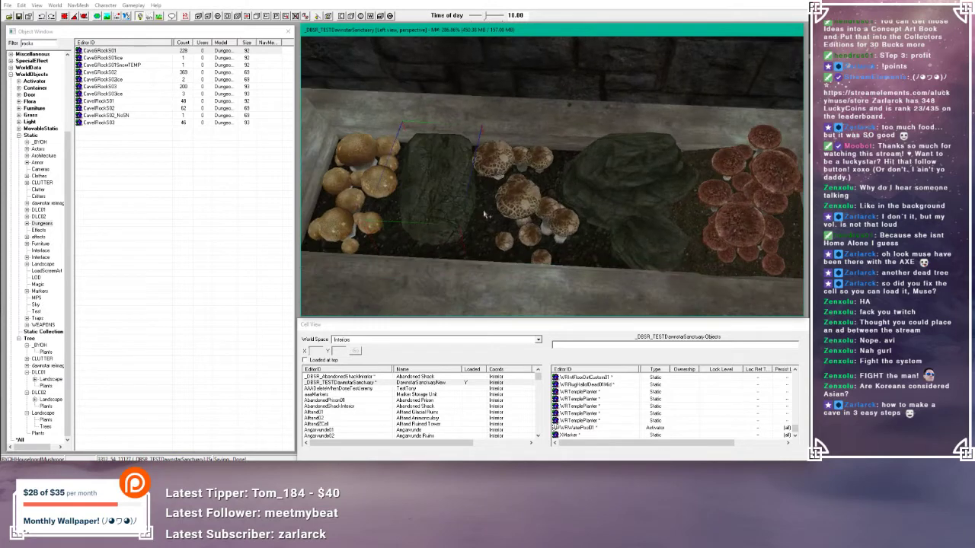
right_click_drag(486, 210, 490, 210)
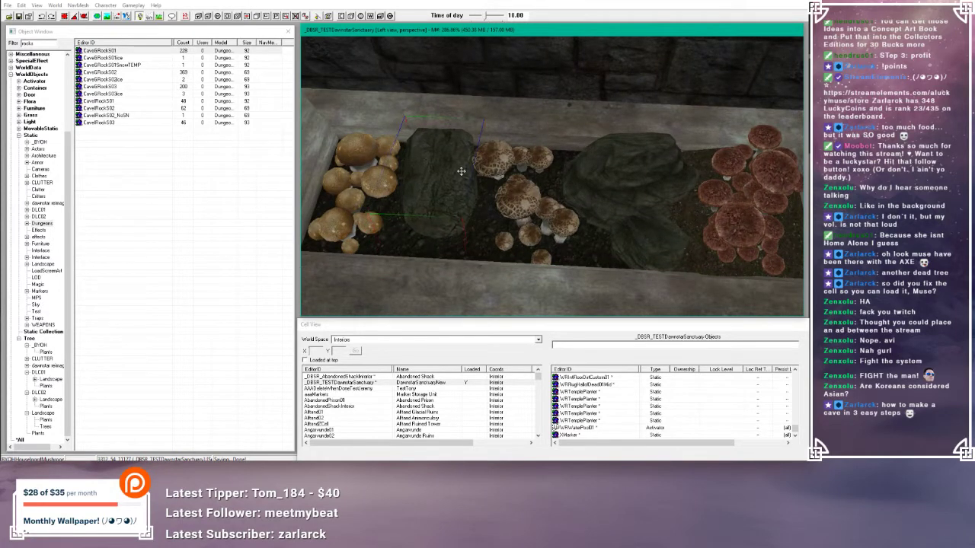
middle_click_drag(461, 171, 457, 191)
right_click_drag(457, 191, 460, 191)
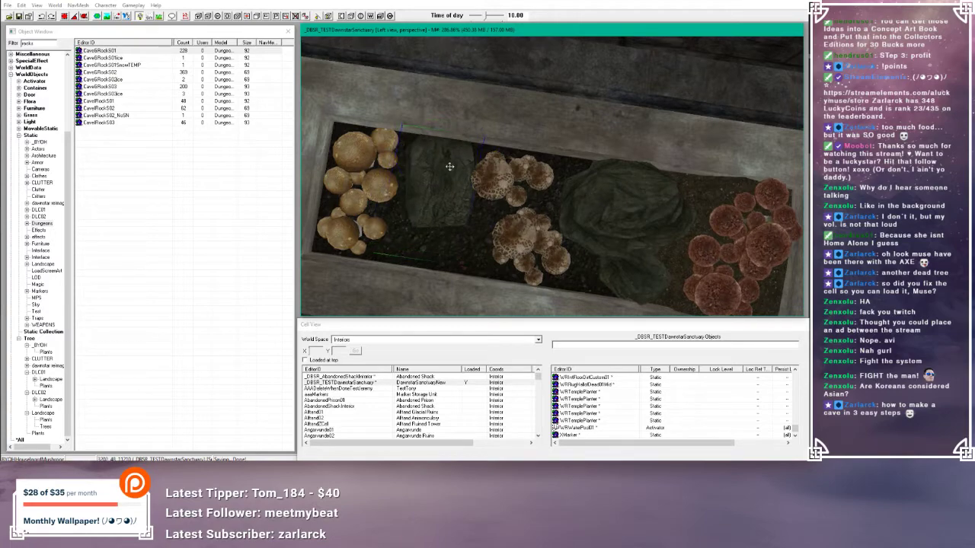
middle_click_drag(448, 166, 460, 141)
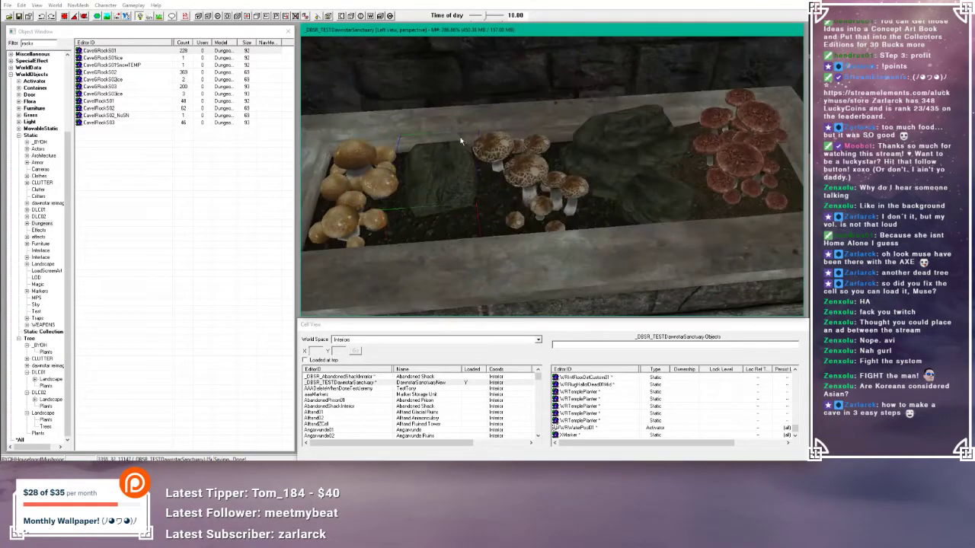
- Copy the Canis Root plant from the plant display floor and paste it into the large pot beside the mushroom planter
middle_click_drag(466, 229, 523, 223)
scroll(532, 206, "down", 3)
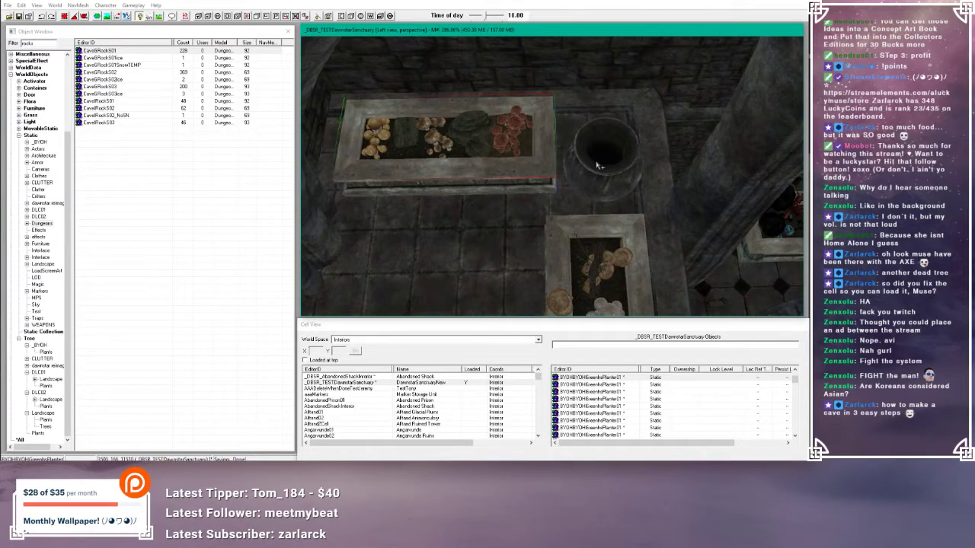
middle_click_drag(600, 166, 535, 186)
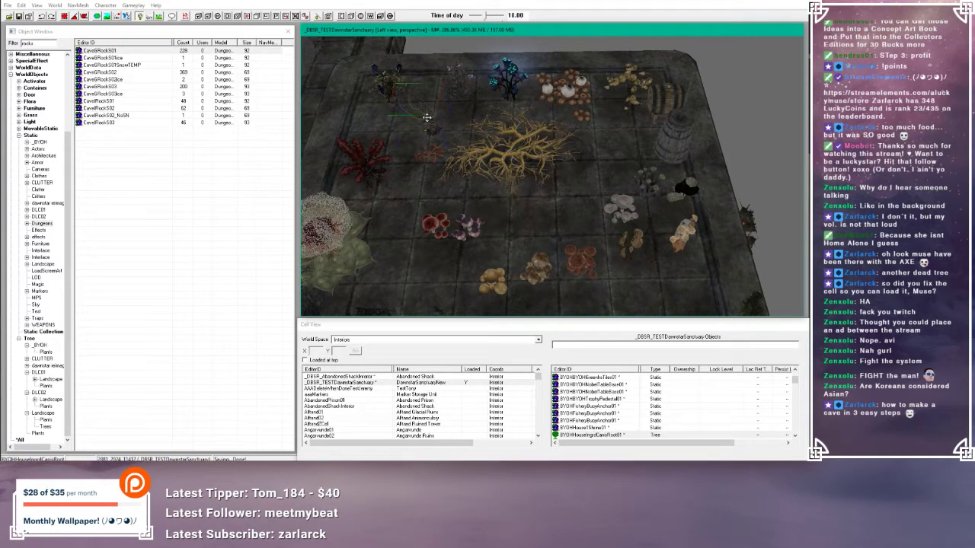
scroll(427, 117, "down", 10)
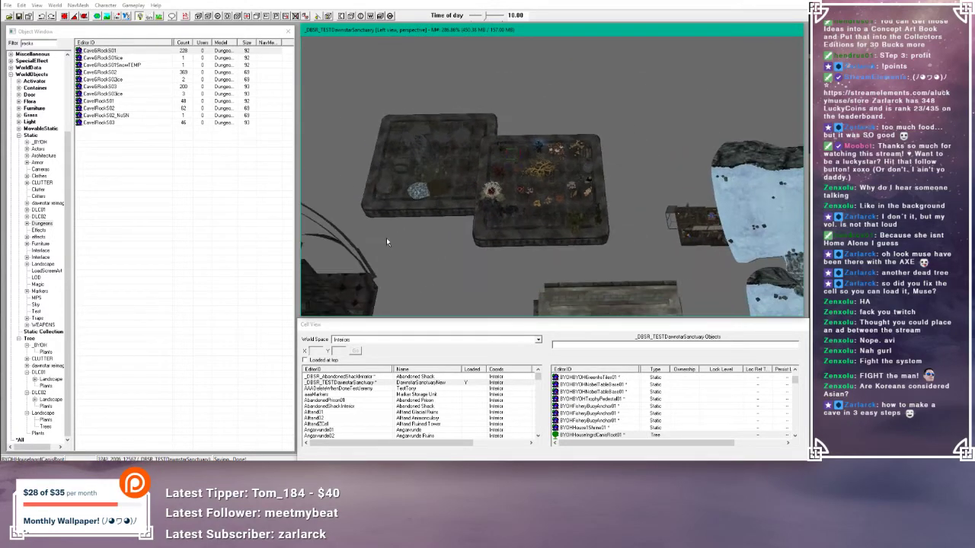
scroll(386, 242, "up", 10)
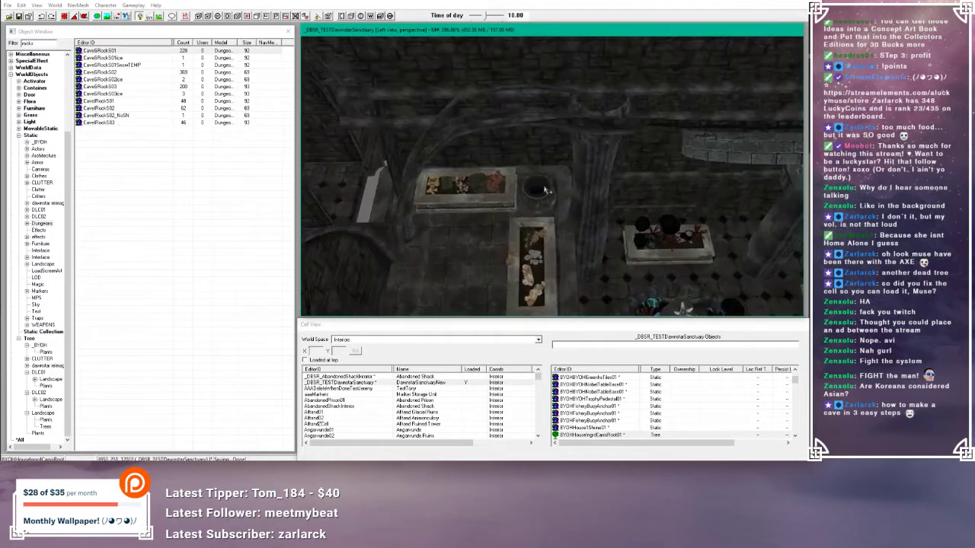
scroll(544, 191, "up", 8)
left_click(509, 216)
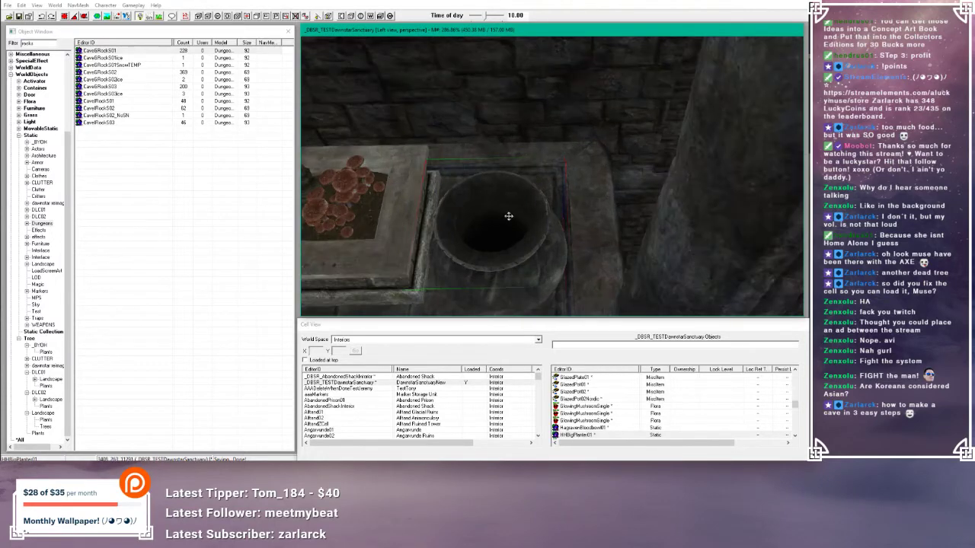
key("ctrl+v")
left_click_drag(509, 199, 509, 205)
middle_click_drag(508, 206, 523, 201, "shift")
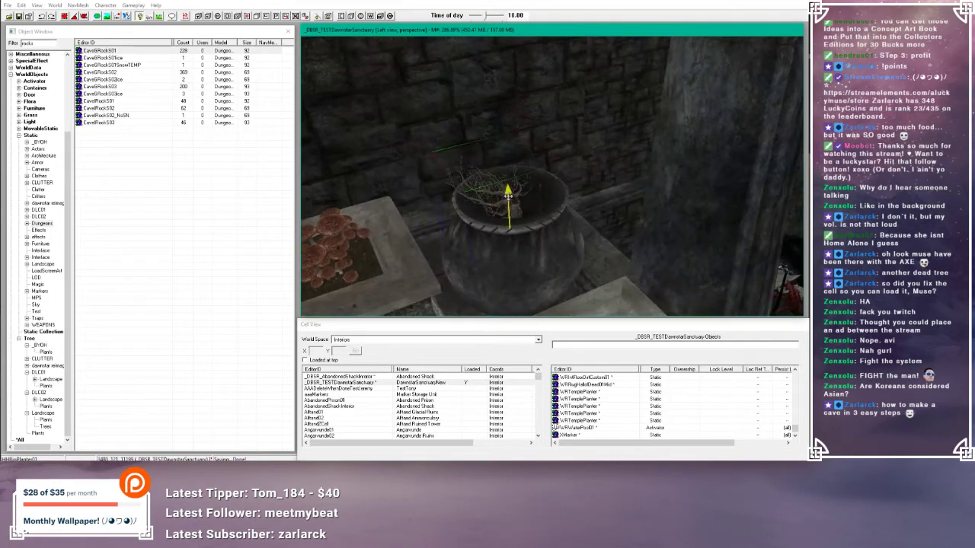
- Raise the Canis Root above the pot's rim, rotate it and center it in the opening
left_click_drag(523, 201, 523, 175)
right_click_drag(512, 181, 521, 181)
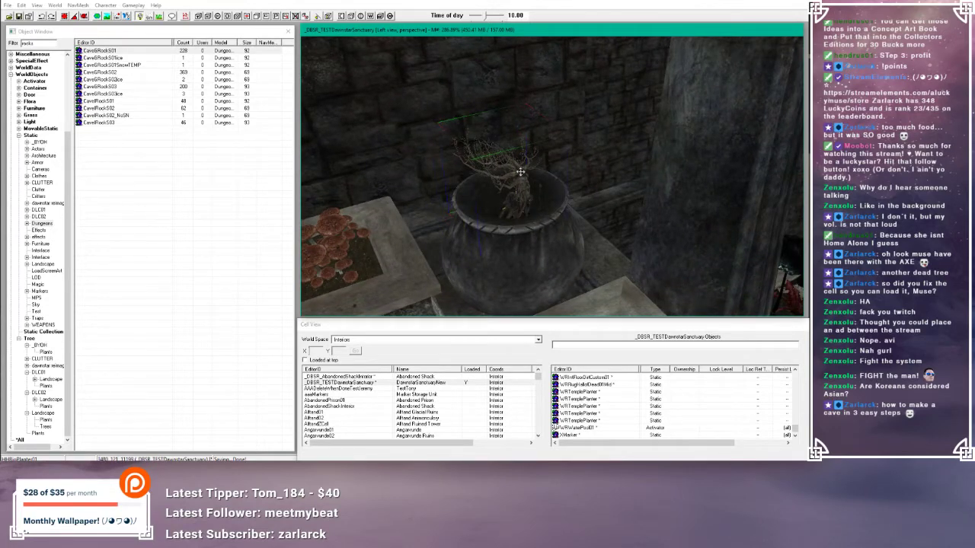
mouse_move(521, 181)
middle_mouse_down("shift")
mouse_move(515, 169)
mouse_move(509, 177)
middle_mouse_up("shift")
left_click_drag(509, 177, 504, 183)
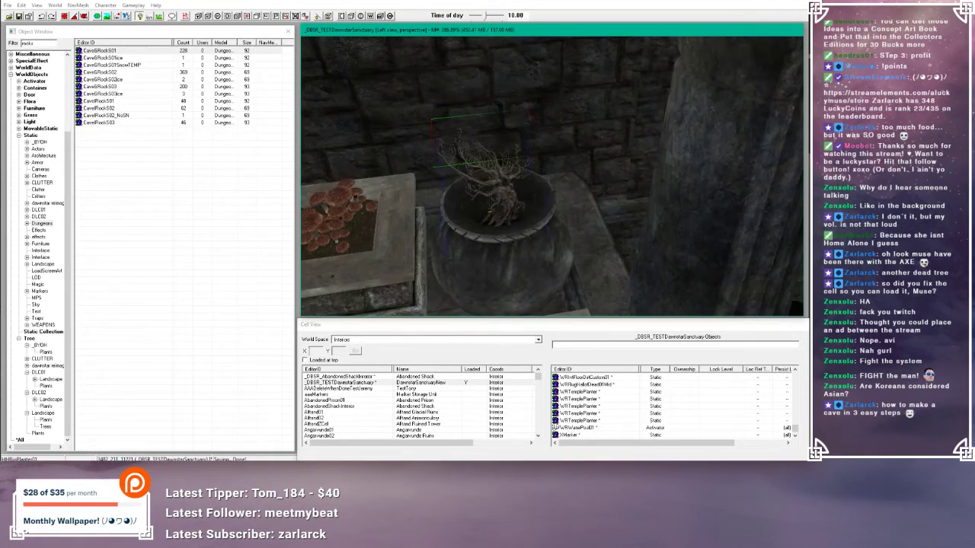
scroll(505, 175, "down", 3)
mouse_move(518, 175)
middle_mouse_down("shift")
mouse_move(522, 163)
mouse_move(531, 170)
middle_mouse_up("shift")
scroll(527, 169, "up", 4)
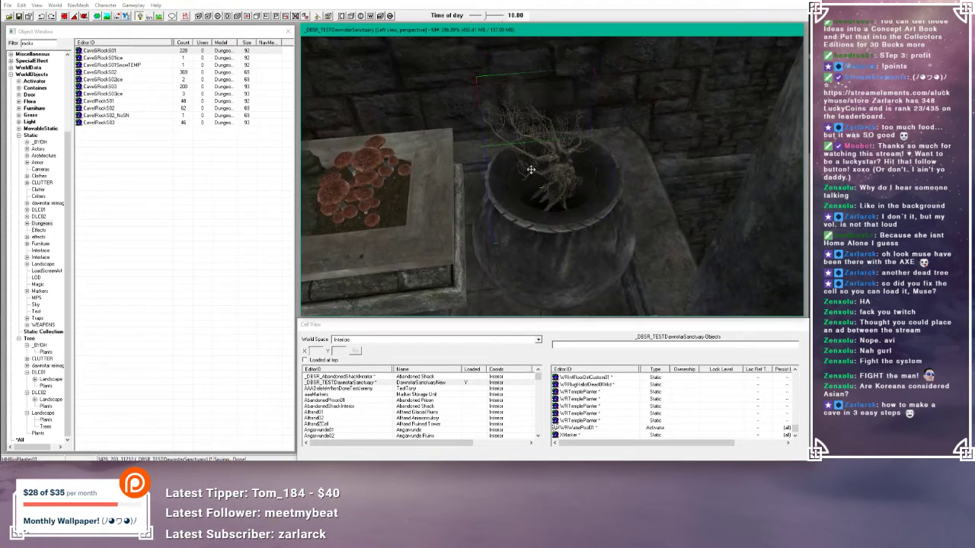
- Filter the objects for dirt pieces, add CaveGDirtMound01 at the pot and scale the mound down to fit inside
double_click(32, 43)
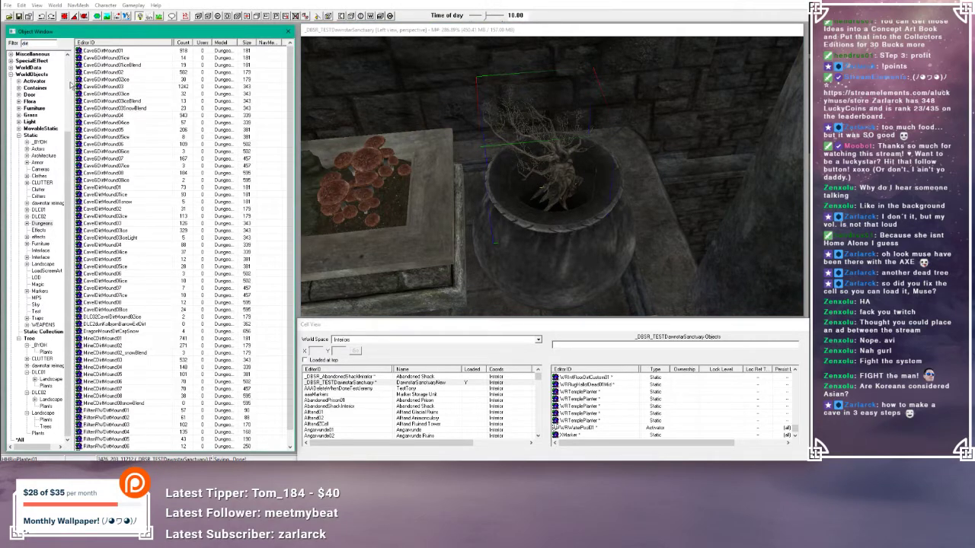
left_click(393, 202)
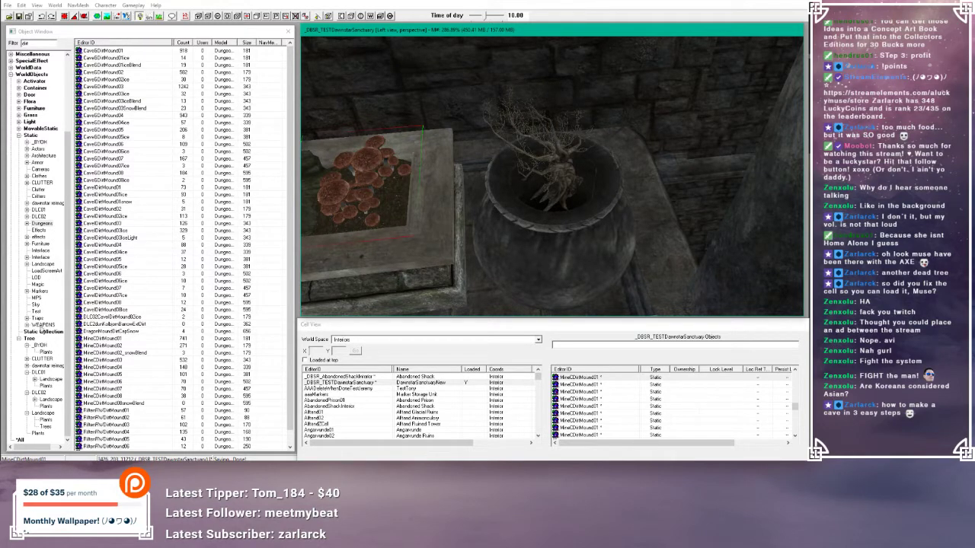
left_click(42, 223)
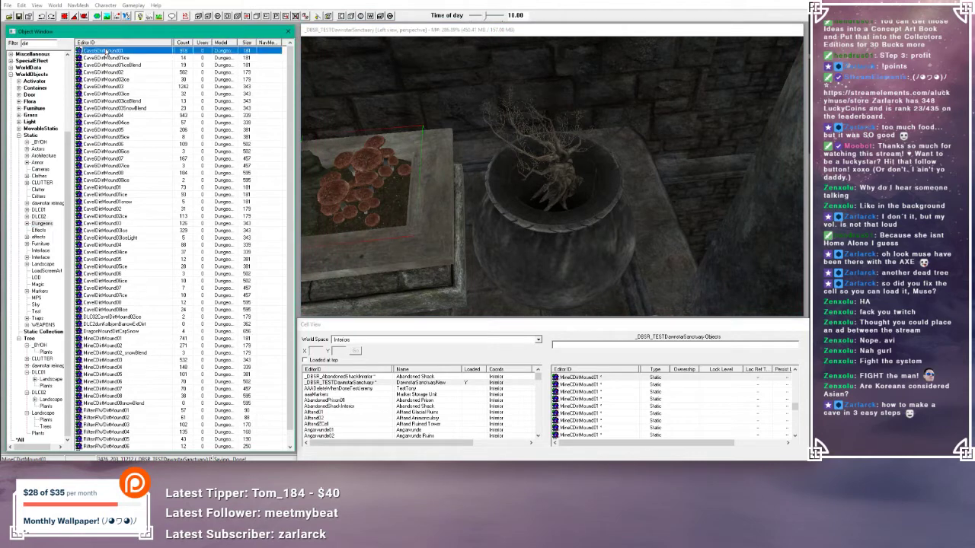
left_click(538, 201)
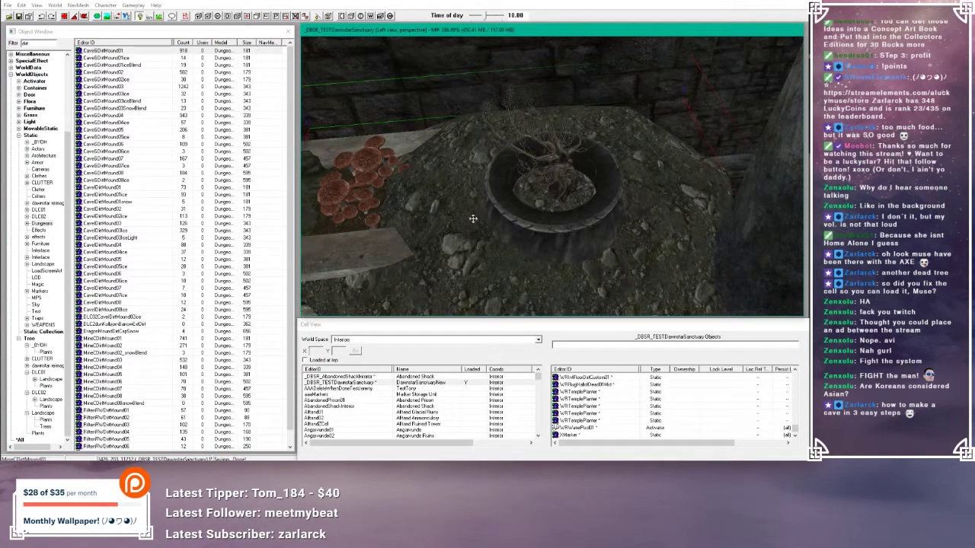
left_click(461, 257)
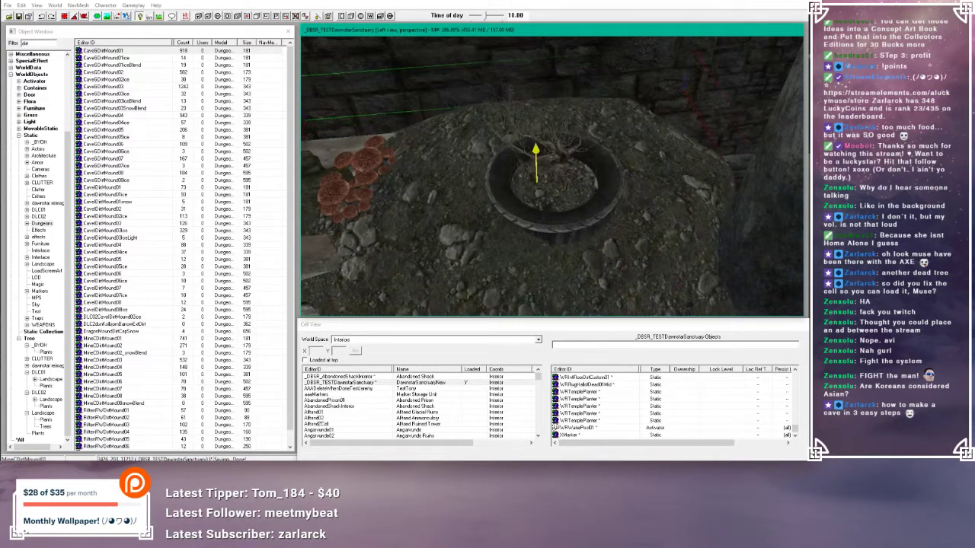
key("Delete")
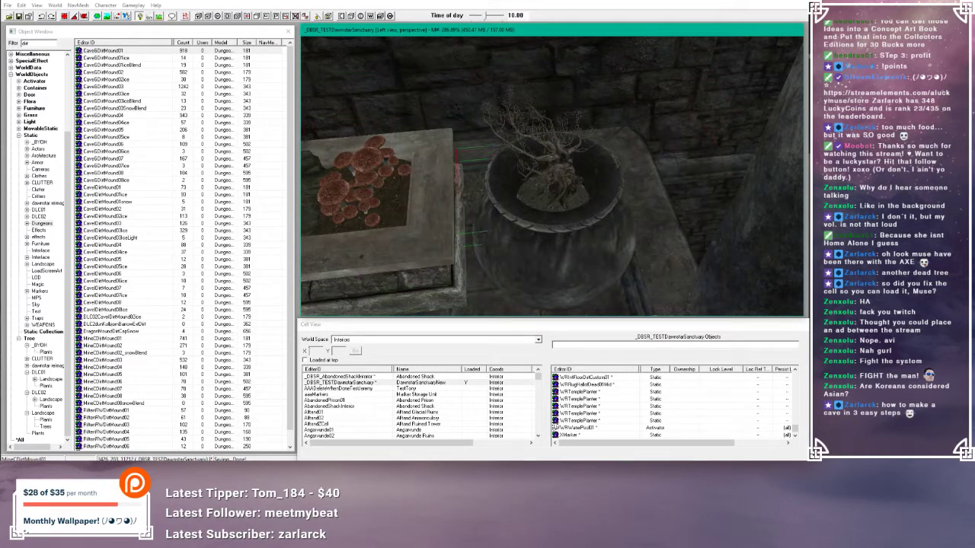
- Position the dirt mound inside the pot and adjust its height so it sits around the root's trunk
left_click(540, 195)
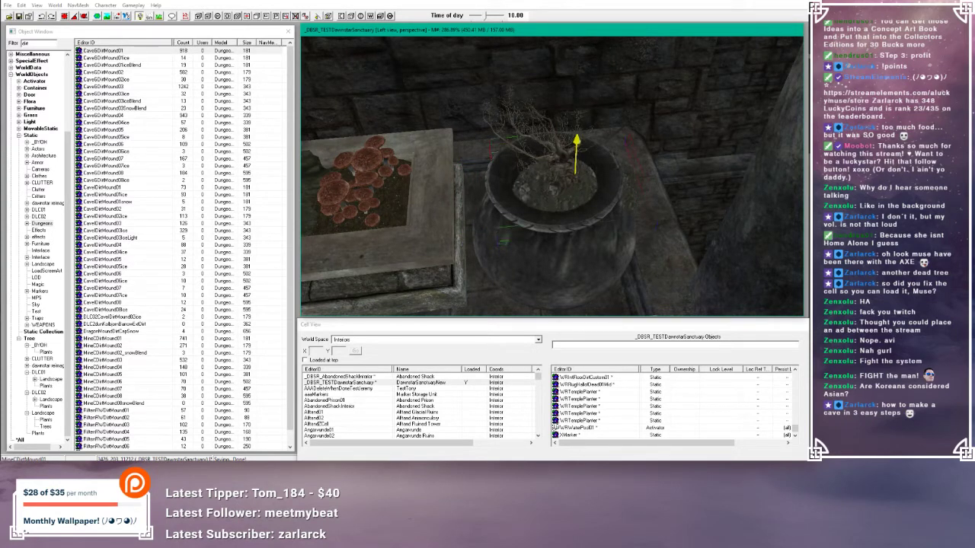
left_click_drag(573, 172, 579, 178)
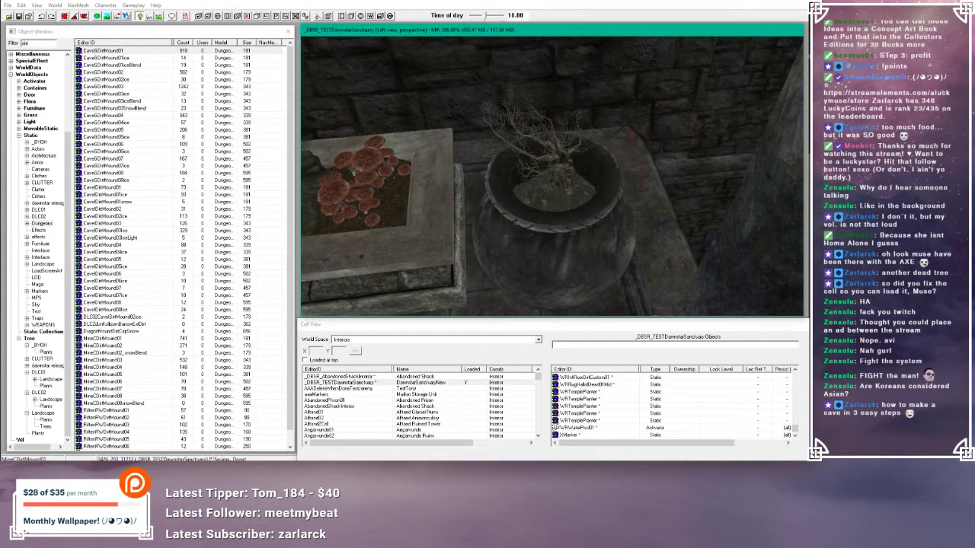
scroll(567, 191, "up", 5)
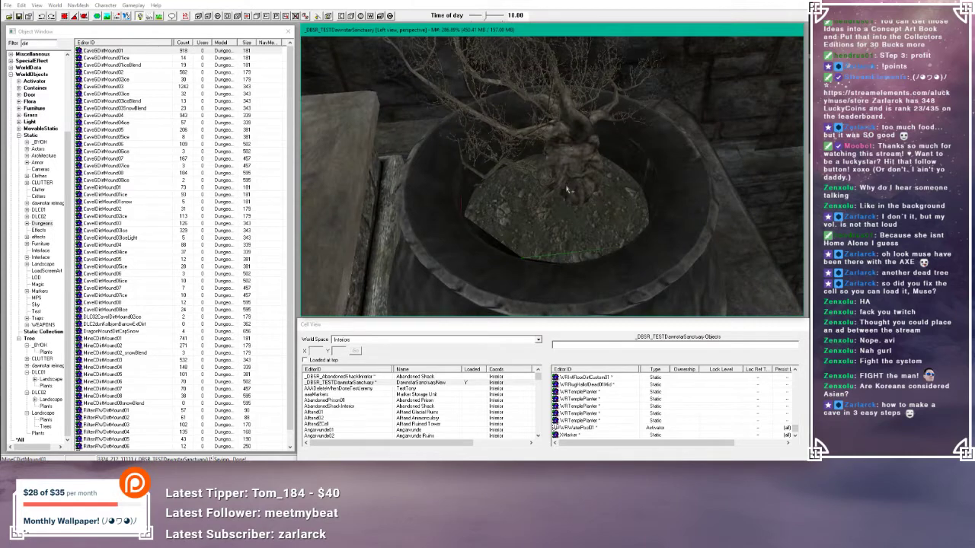
scroll(567, 191, "down", 3)
scroll(567, 202, "down", 3)
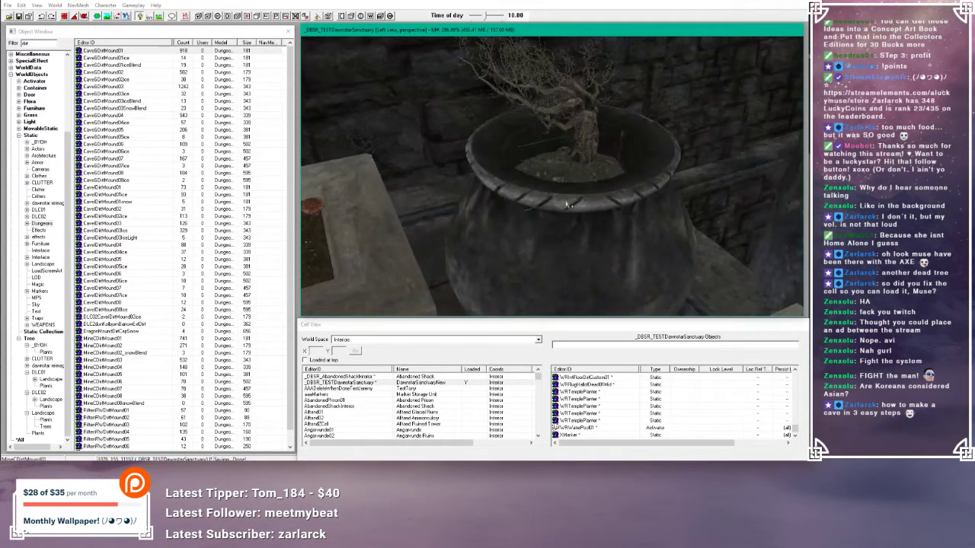
left_click_drag(567, 204, 568, 169)
mouse_move(579, 149)
middle_mouse_down("shift")
mouse_move(576, 135)
mouse_move(506, 128)
mouse_move(602, 155)
mouse_move(570, 152)
middle_mouse_up("shift")
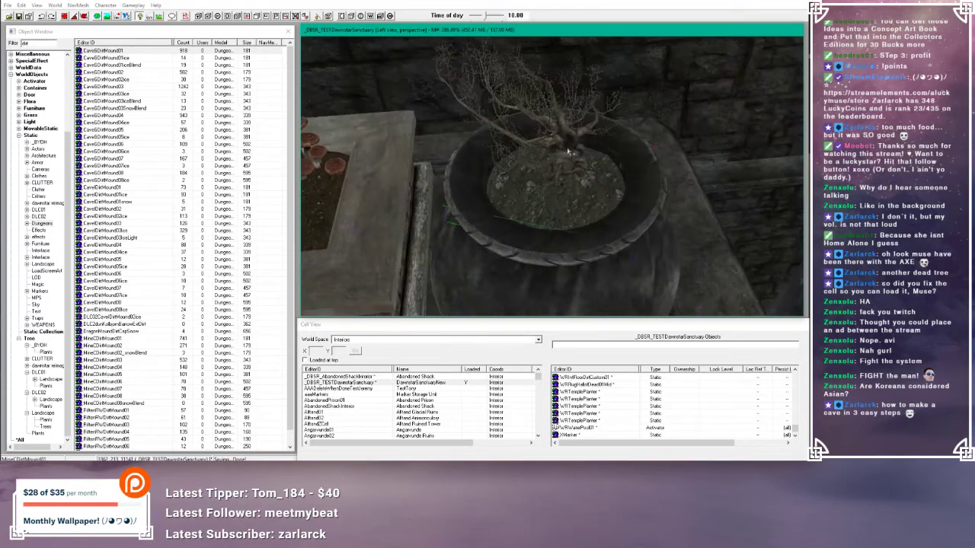
- Raise the Canis Root so more of its trunk stands above the dirt mound in the pot
left_click(572, 162)
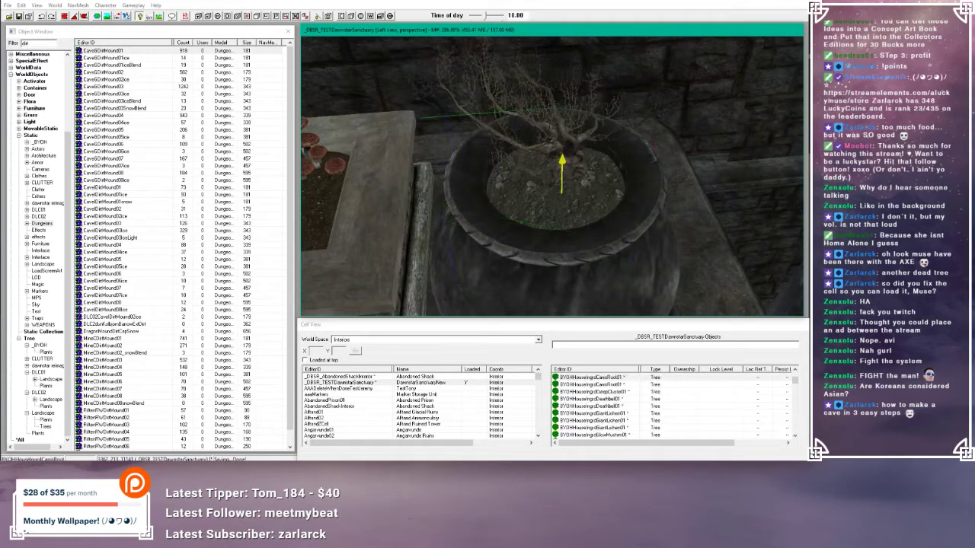
middle_click_drag(572, 162, 577, 132, "shift")
left_click_drag(562, 144, 562, 131)
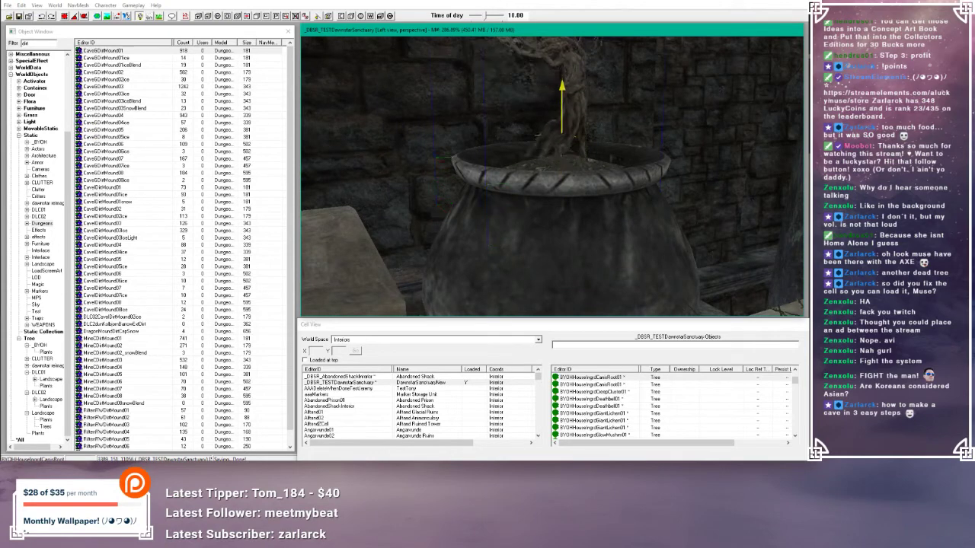
middle_click_drag(561, 131, 577, 106, "shift")
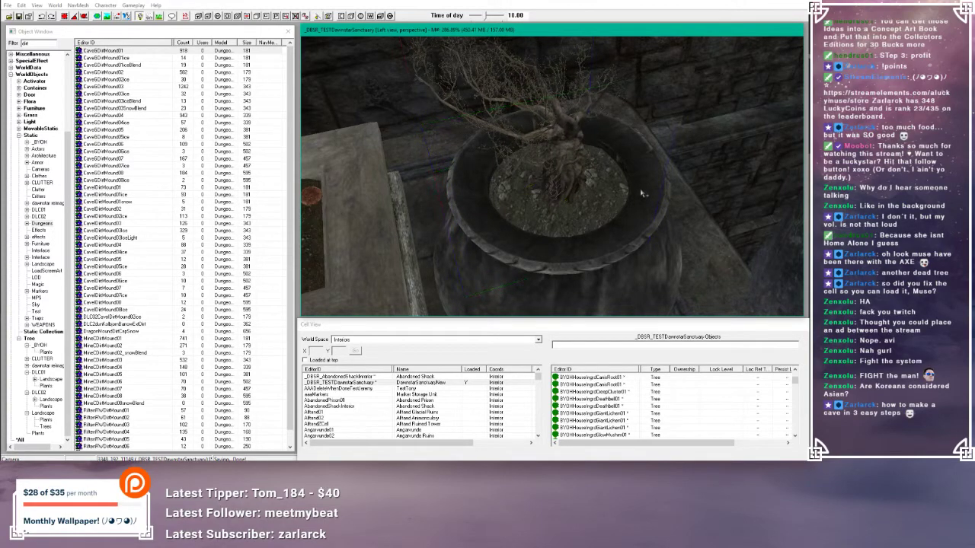
- Examine the mushroom planters and the potted root from a distance and up close
scroll(639, 191, "down", 5)
middle_click_drag(640, 190, 623, 177, "shift")
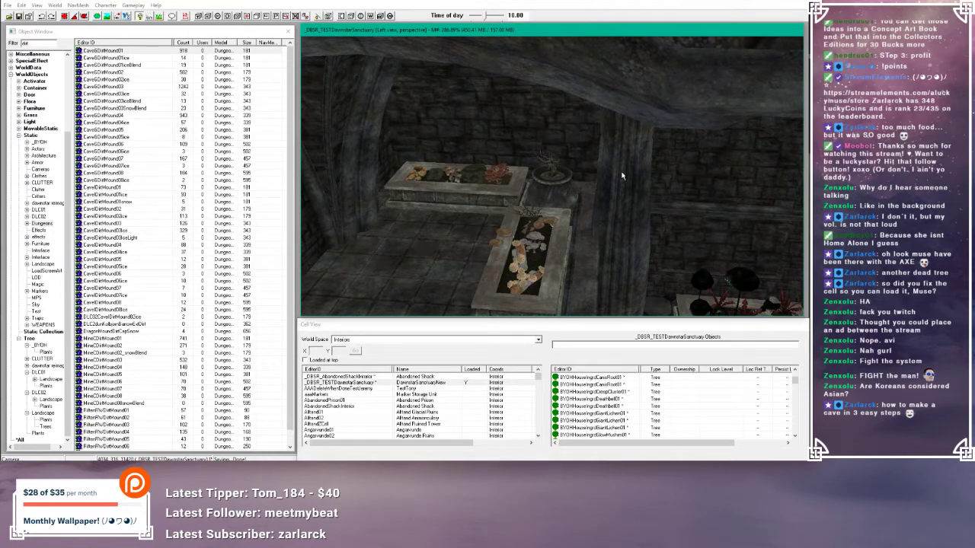
middle_click_drag(621, 176, 559, 176)
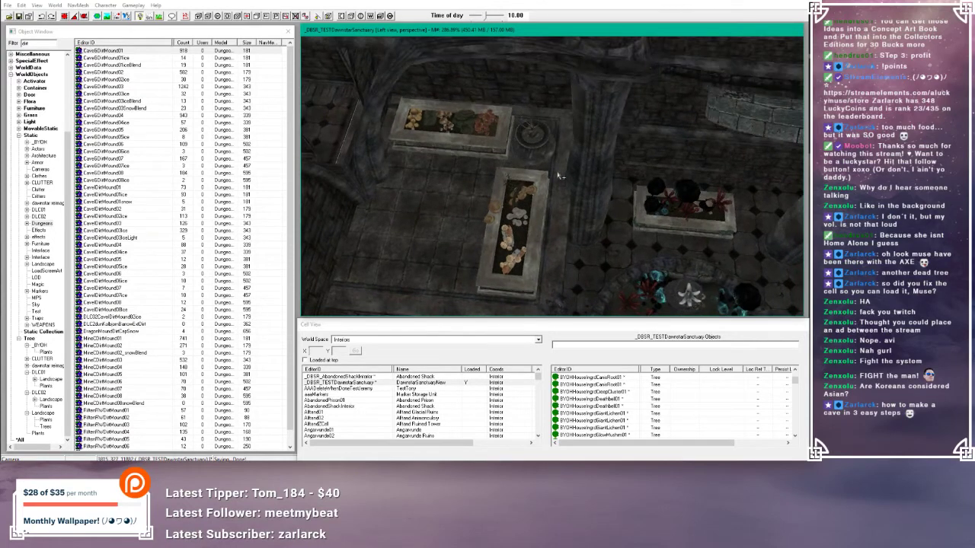
scroll(558, 176, "up", 2)
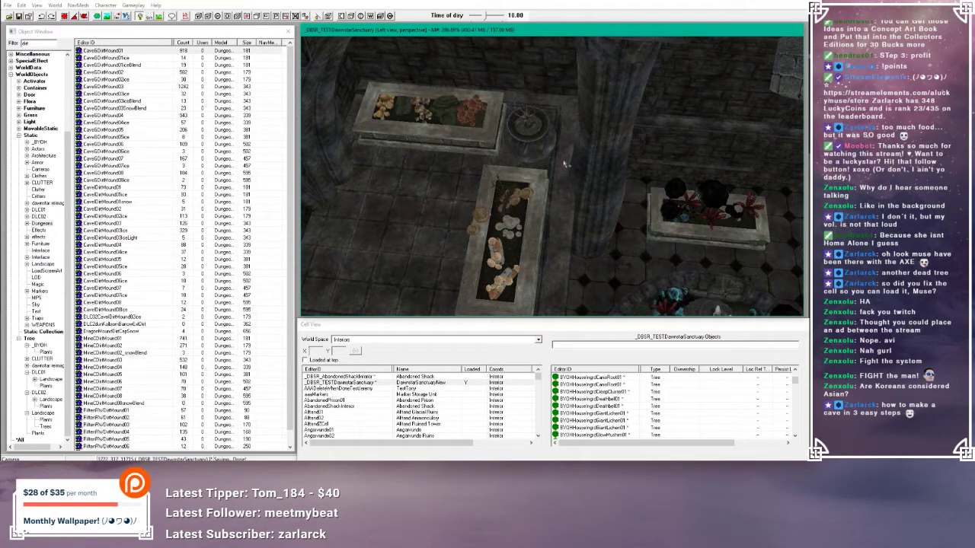
scroll(559, 169, "up", 6)
scroll(554, 124, "down", 6)
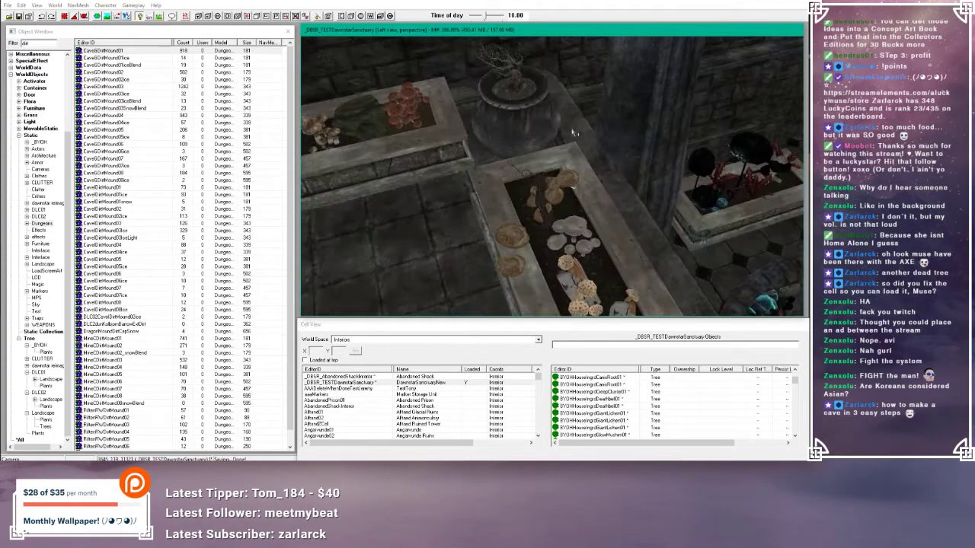
scroll(579, 128, "up", 4)
scroll(581, 130, "down", 4)
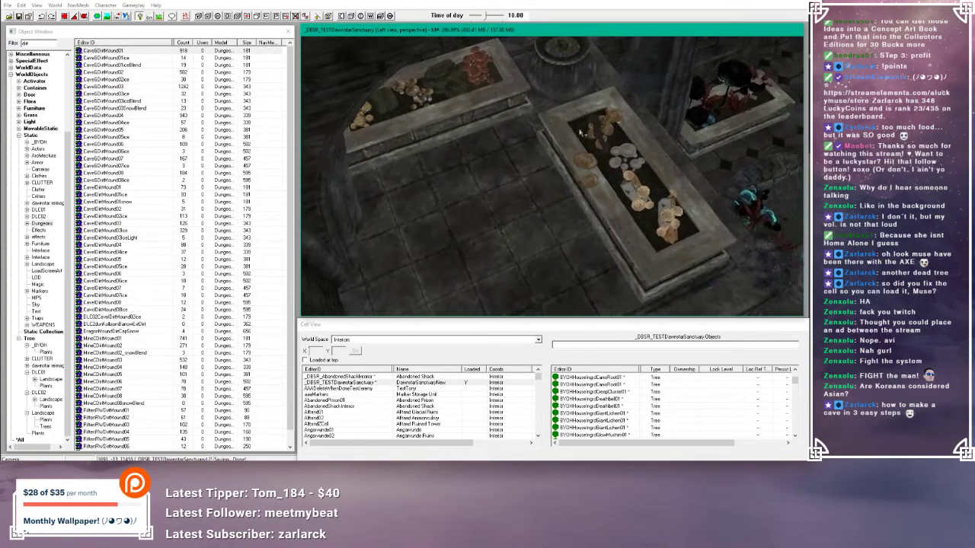
- Survey the glowing planter, the garden pool and the empty tiled floor of the main hall for spots to decorate
middle_click_drag(581, 131, 643, 107)
scroll(698, 176, "up", 3)
left_click(573, 118)
middle_click_drag(540, 182, 542, 181)
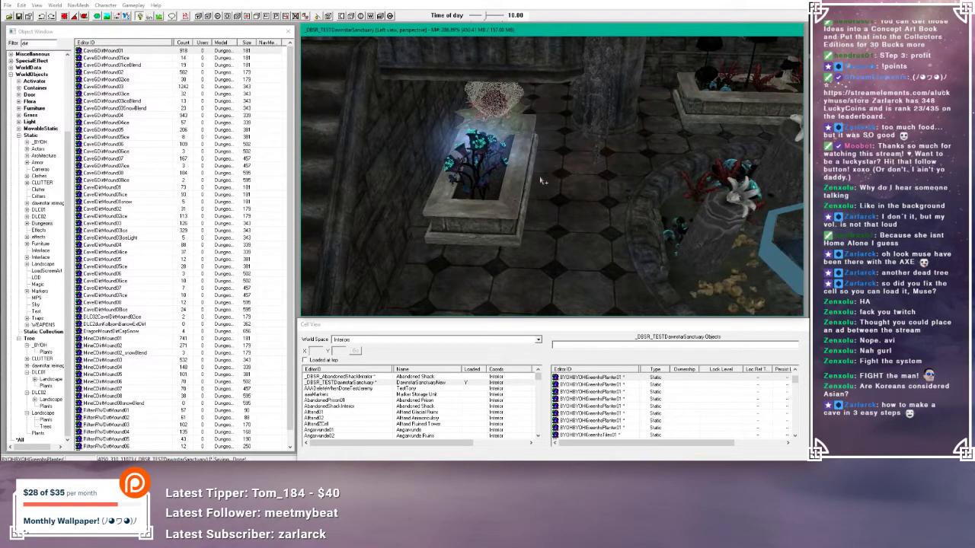
scroll(541, 180, "down", 4)
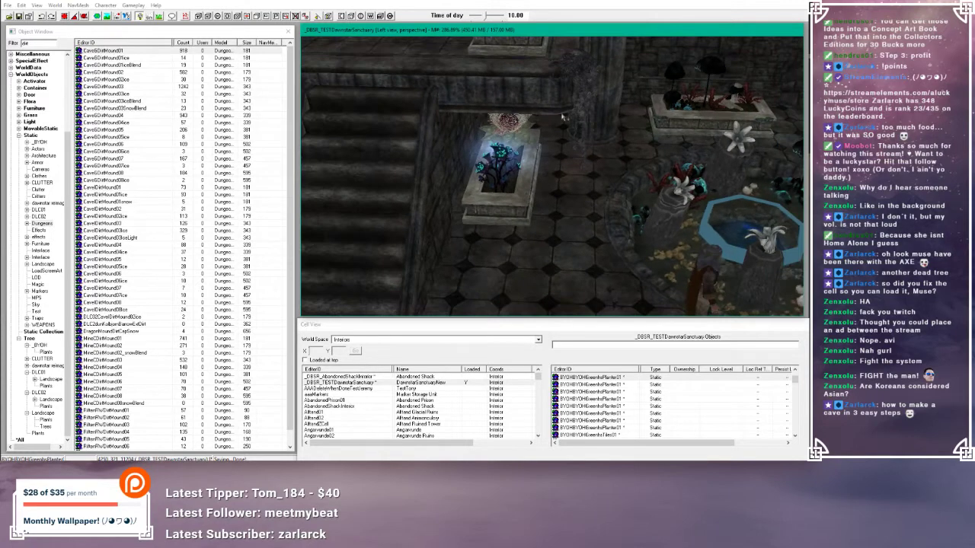
mouse_move(562, 116)
middle_mouse_down()
mouse_move(569, 142)
mouse_move(546, 131)
mouse_move(564, 144)
mouse_move(560, 120)
mouse_move(494, 118)
mouse_move(529, 94)
middle_mouse_up()
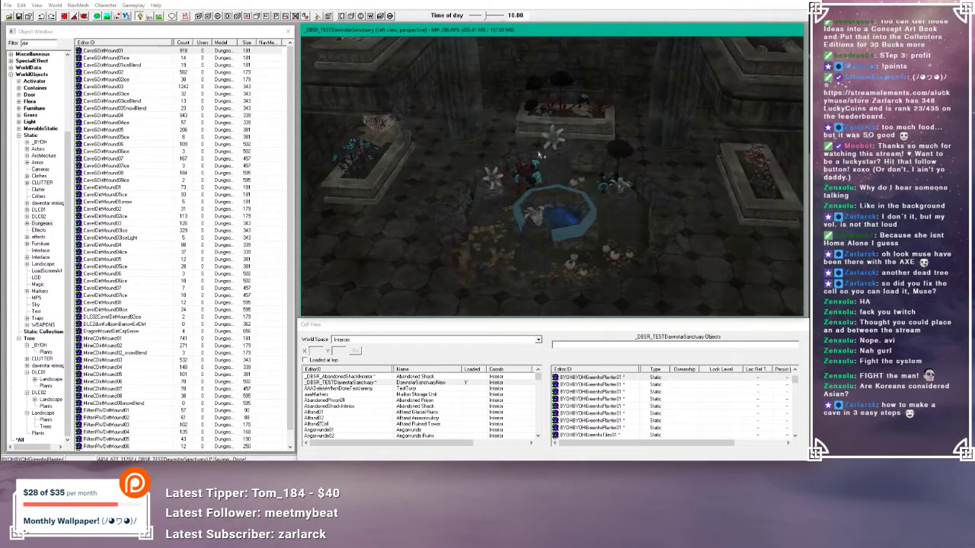
left_click(552, 195)
middle_click_drag(552, 195, 515, 169, "shift")
scroll(539, 185, "down", 3)
left_click(437, 167)
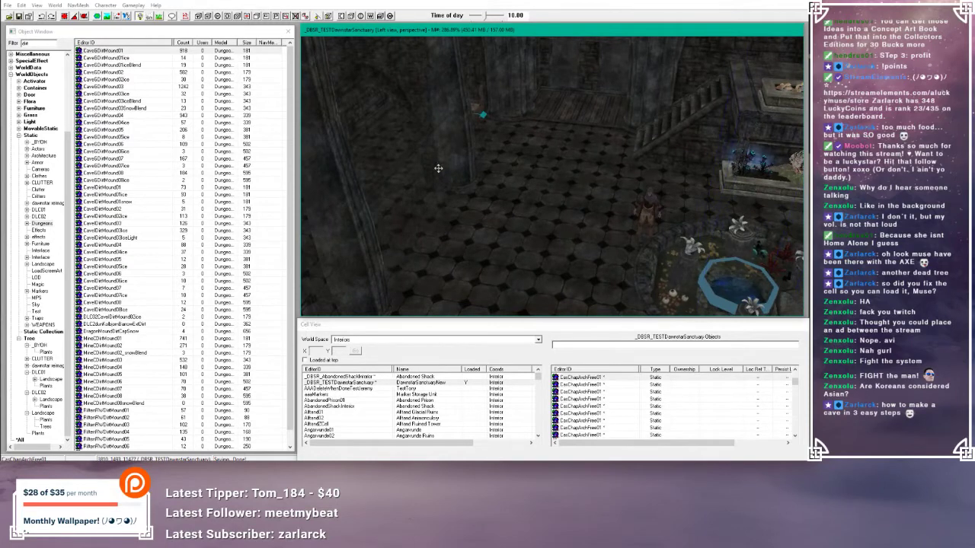
mouse_move(437, 168)
middle_mouse_down()
mouse_move(438, 188)
mouse_move(427, 178)
mouse_move(488, 182)
mouse_move(498, 201)
mouse_move(543, 209)
mouse_move(569, 271)
mouse_move(553, 240)
mouse_move(507, 232)
mouse_move(550, 250)
mouse_move(412, 238)
middle_mouse_up()
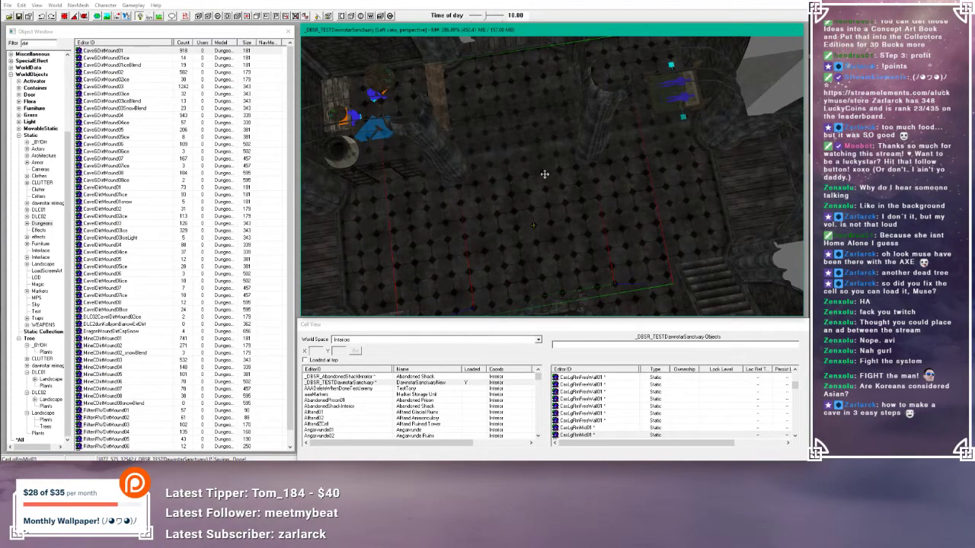
middle_click_drag(511, 178, 548, 218, "shift")
- Copy an empty stone greenhouse planter and paste it onto the open tiled floor of the hall
left_click(472, 126)
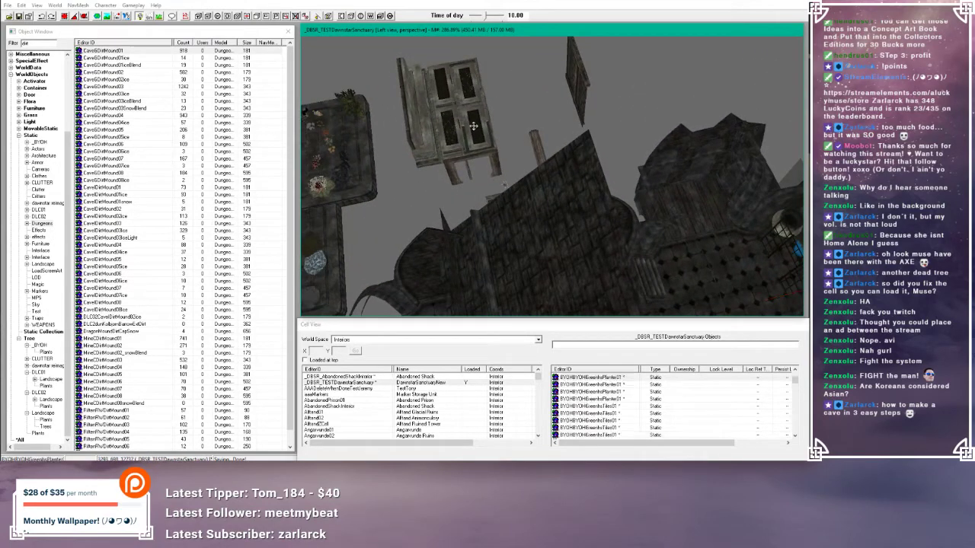
middle_click_drag(473, 126, 431, 142, "shift")
left_click(529, 152)
left_click(427, 145)
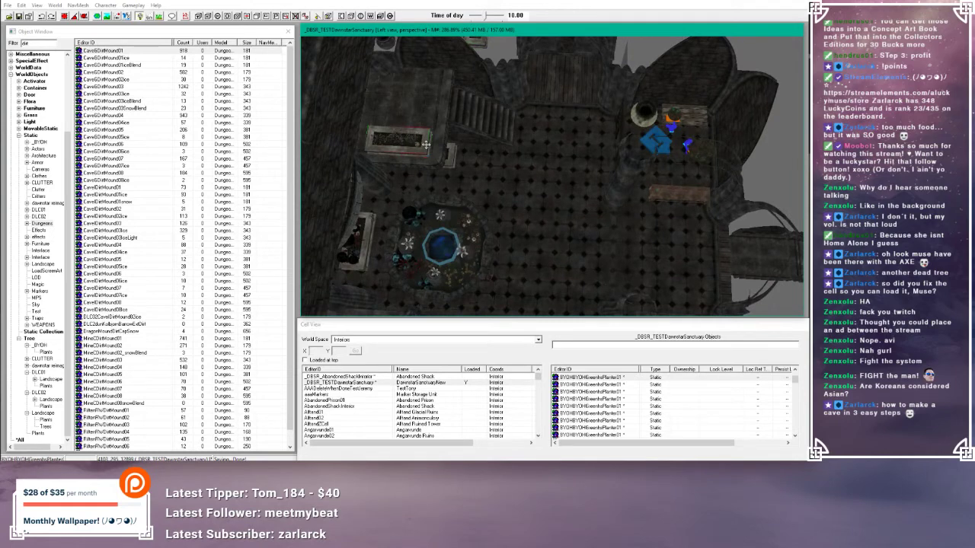
left_click(527, 199)
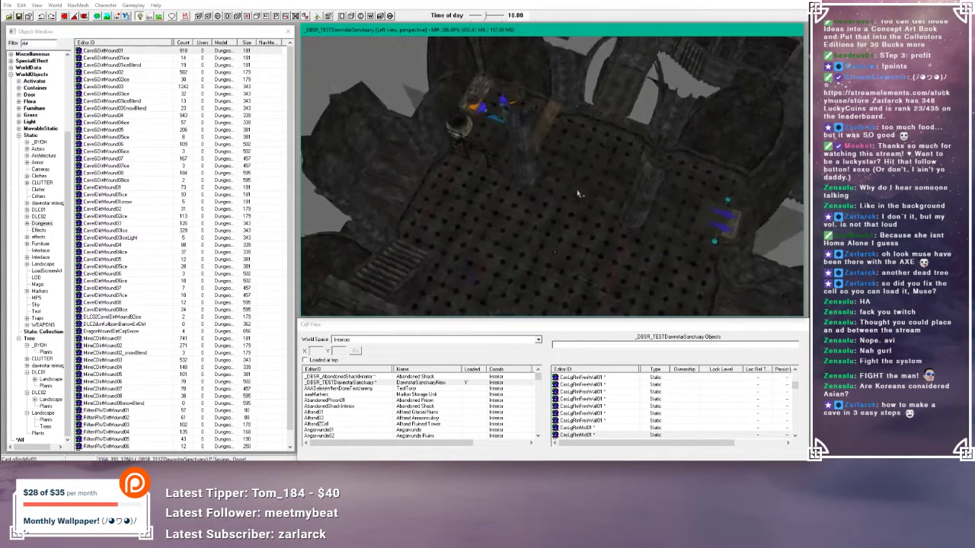
middle_click_drag(578, 194, 512, 191)
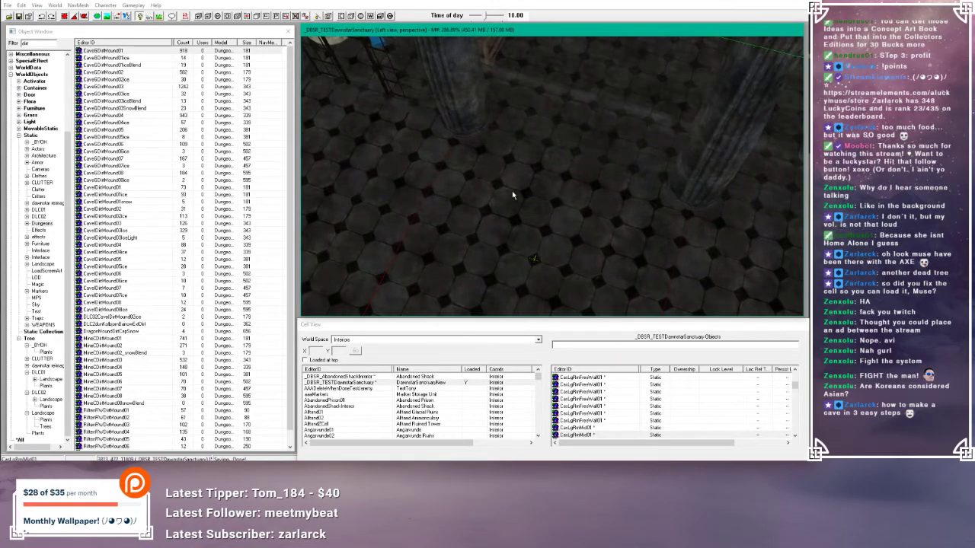
key("ctrl+v")
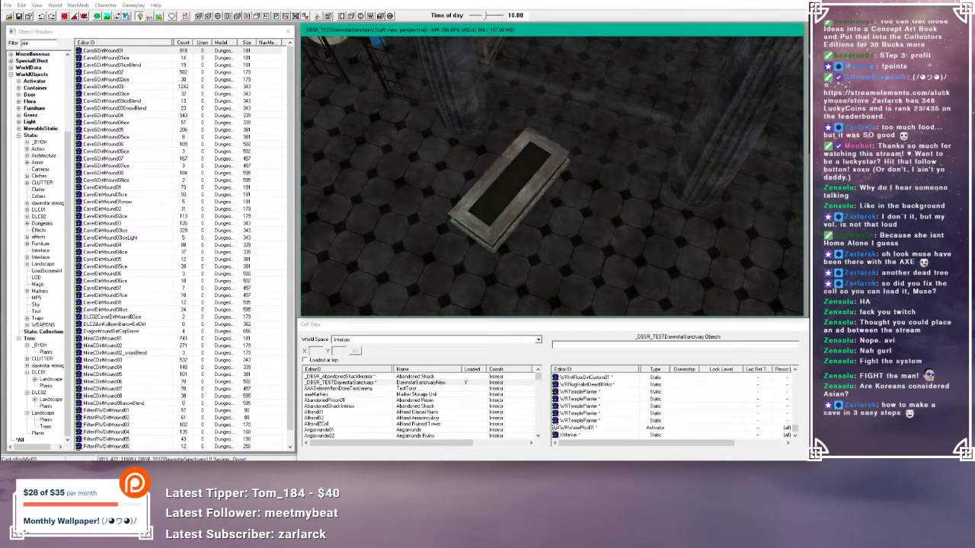
- Rotate the pasted planter using angle snapping and move it toward the gap between the two columns
right_click_drag(512, 192, 542, 191)
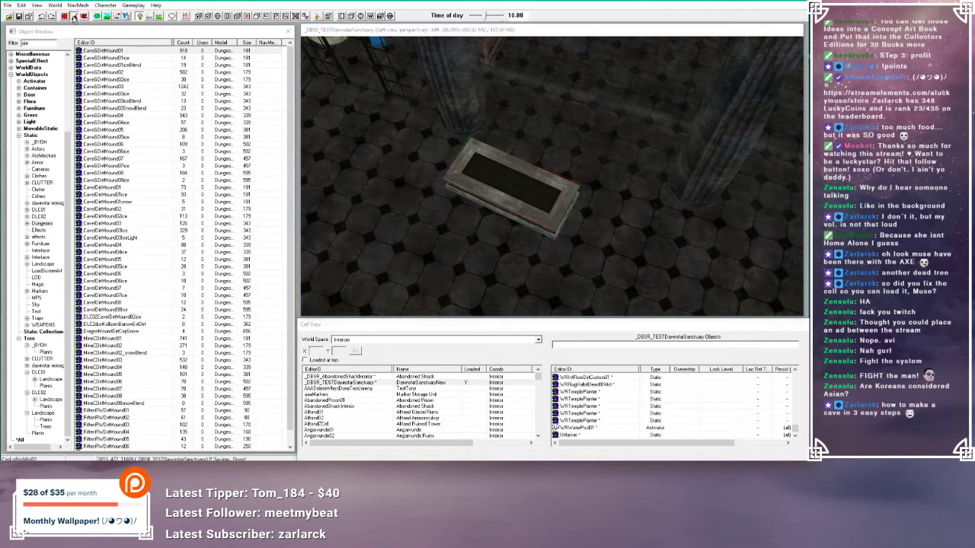
right_click_drag(506, 186, 521, 184)
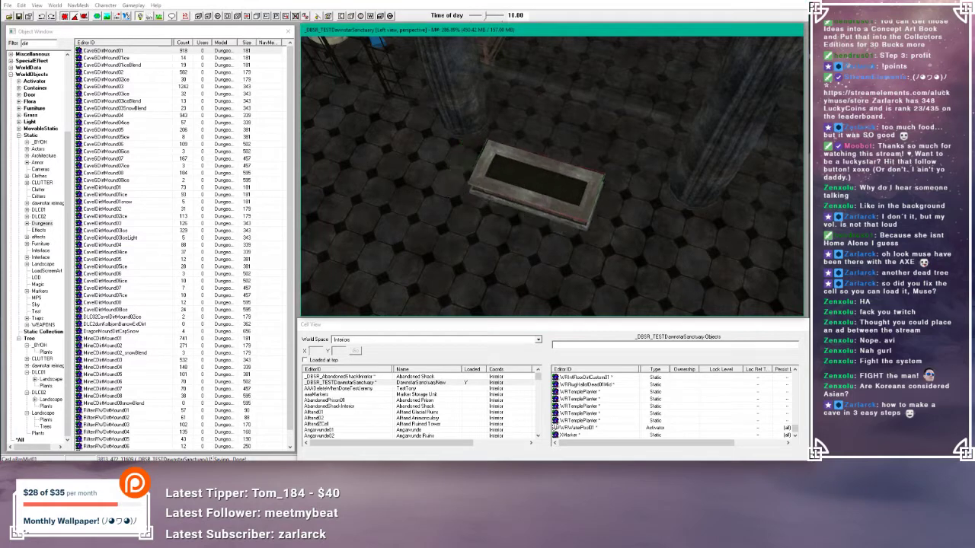
left_click_drag(521, 184, 557, 171)
middle_click_drag(557, 172, 645, 113, "shift")
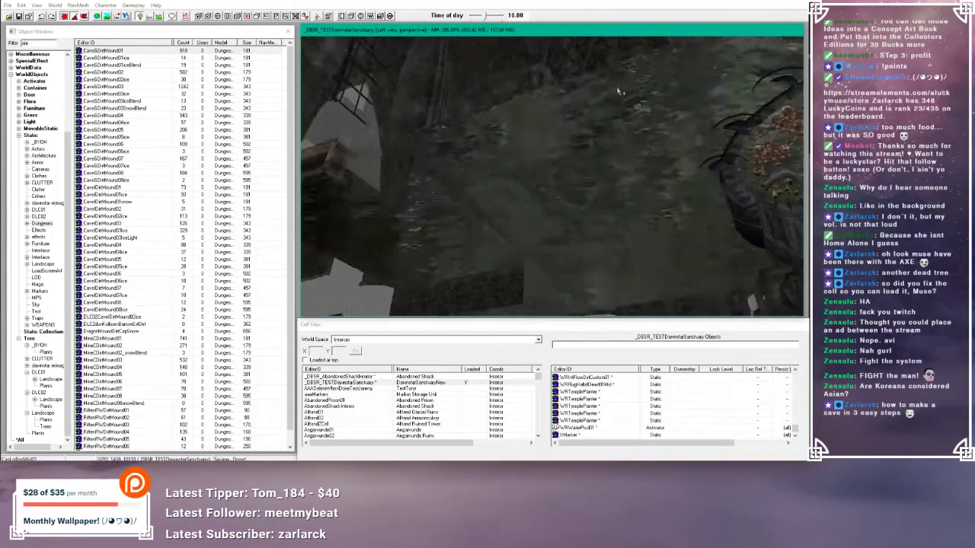
middle_click_drag(611, 86, 569, 195, "shift")
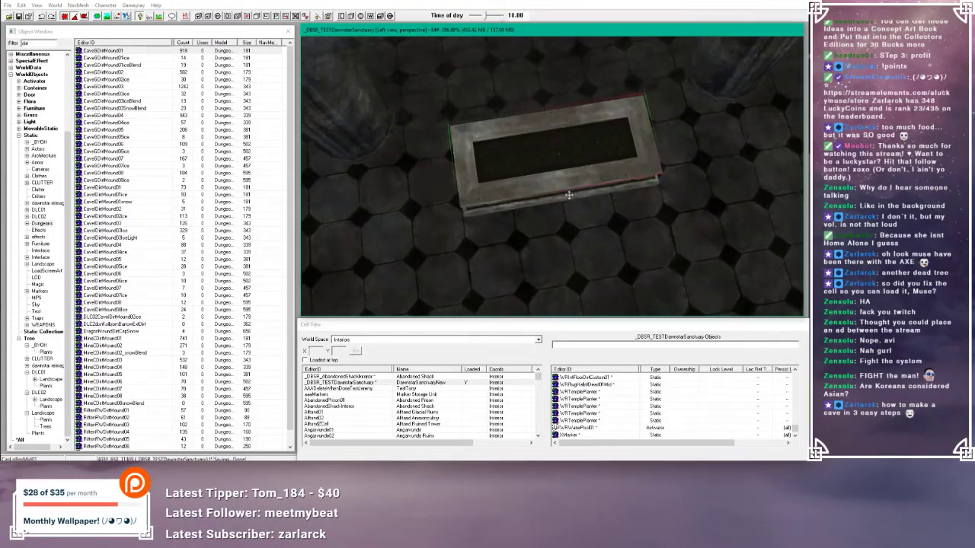
mouse_move(629, 161)
middle_mouse_down("shift")
mouse_move(622, 182)
mouse_move(695, 118)
mouse_move(638, 146)
middle_mouse_up("shift")
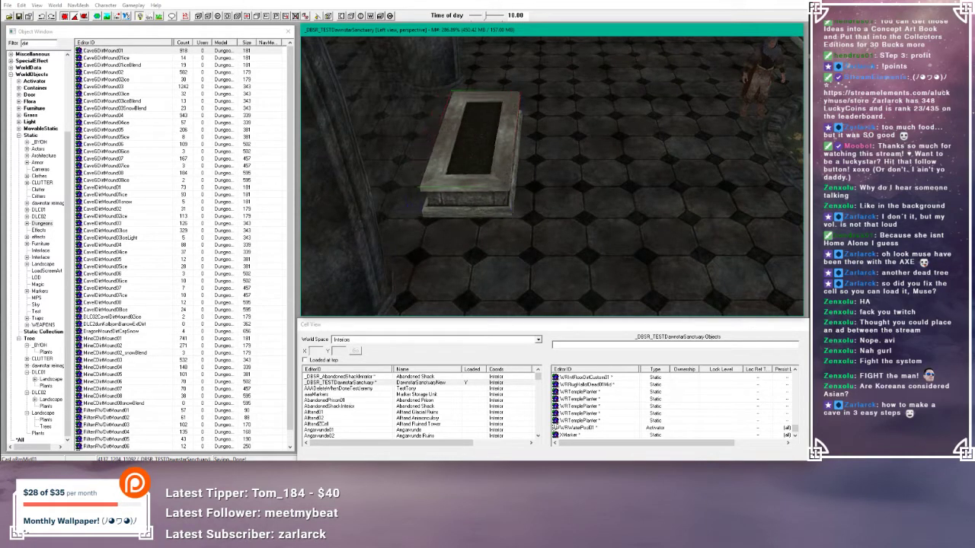
- Toggle grid snapping and nudge the planter into line between the columns
left_click(65, 18)
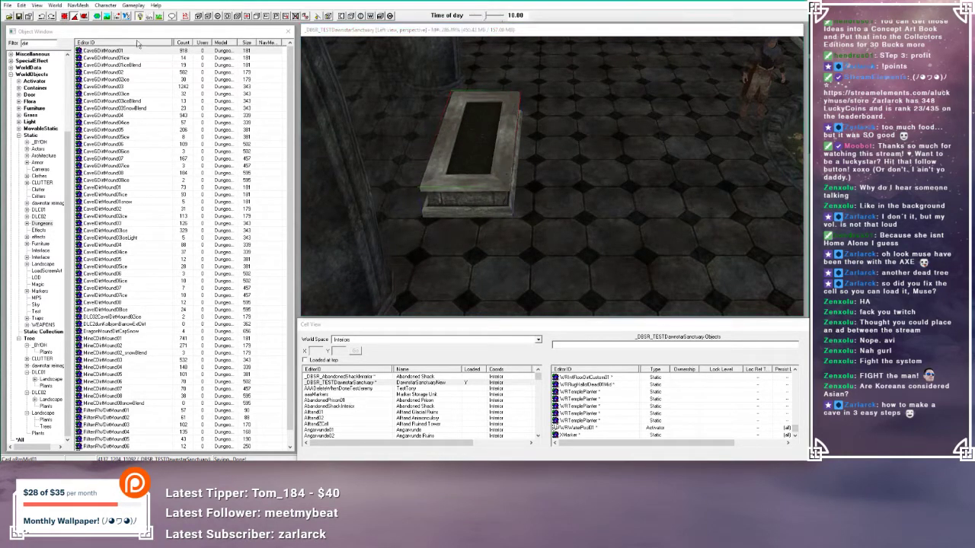
middle_click_drag(638, 146, 628, 152, "shift")
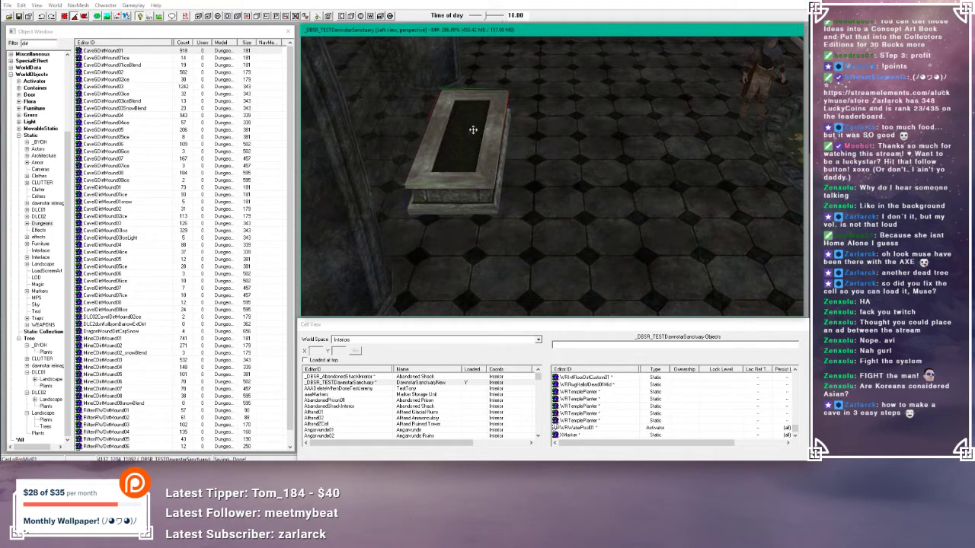
middle_click_drag(473, 130, 408, 174, "shift")
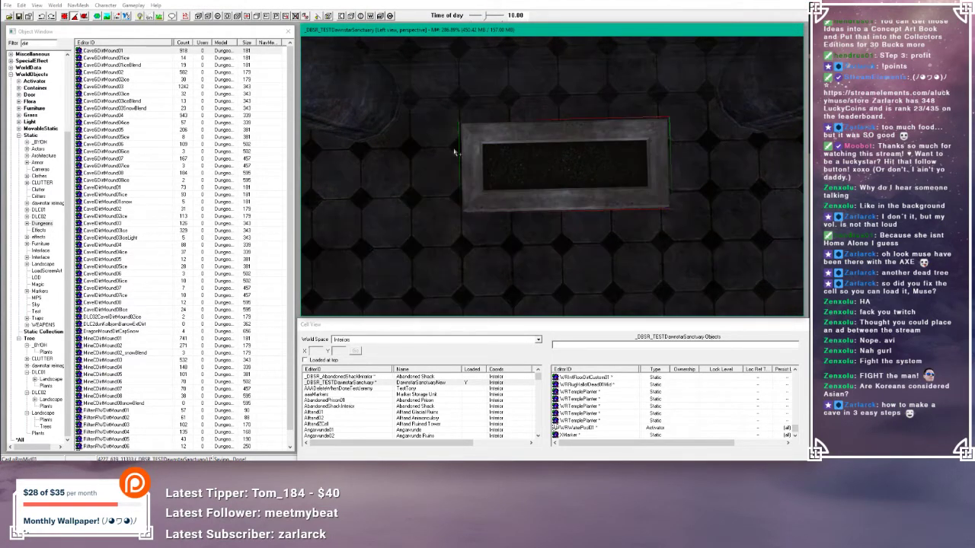
middle_click_drag(457, 147, 536, 142, "shift")
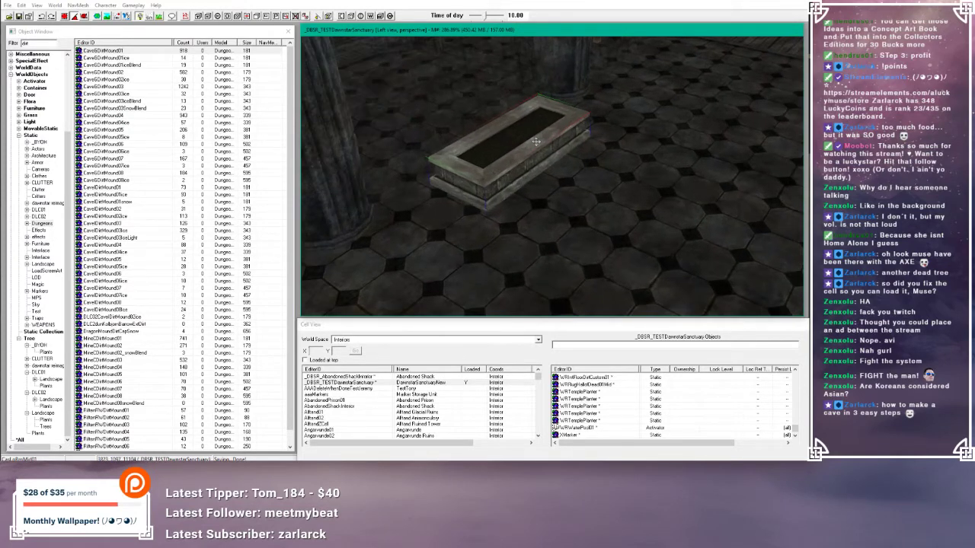
- Copy the AshScatter04 ground cover from the display area and paste it into the new planter
left_click(485, 153)
middle_click_drag(485, 152, 584, 150, "shift")
scroll(583, 150, "down", 15)
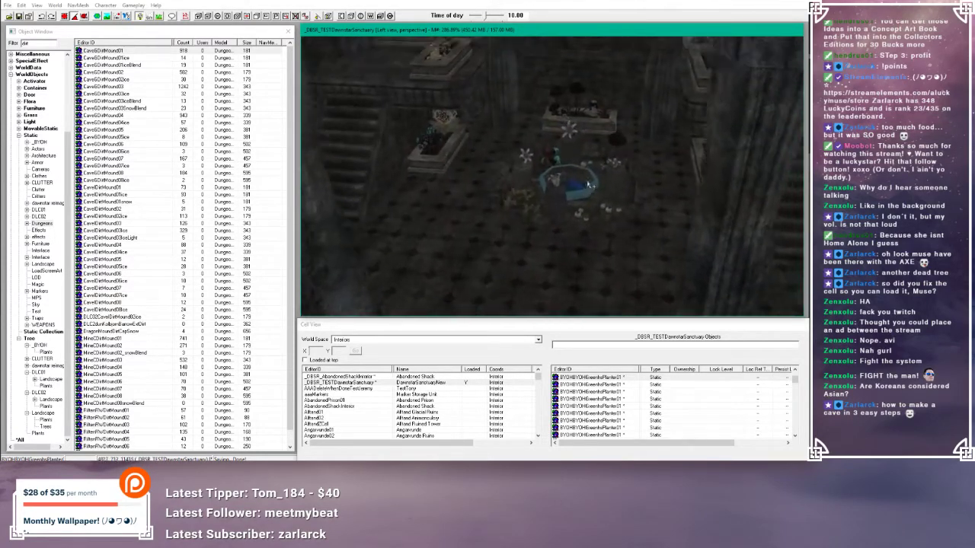
scroll(449, 241, "up", 15)
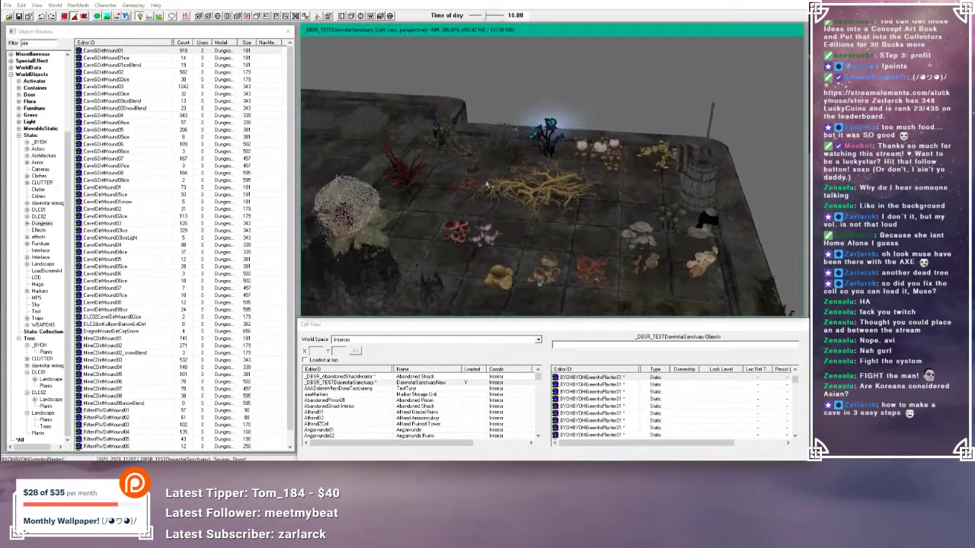
mouse_move(486, 184)
middle_mouse_down("shift")
mouse_move(450, 187)
mouse_move(486, 169)
mouse_move(497, 177)
middle_mouse_up("shift")
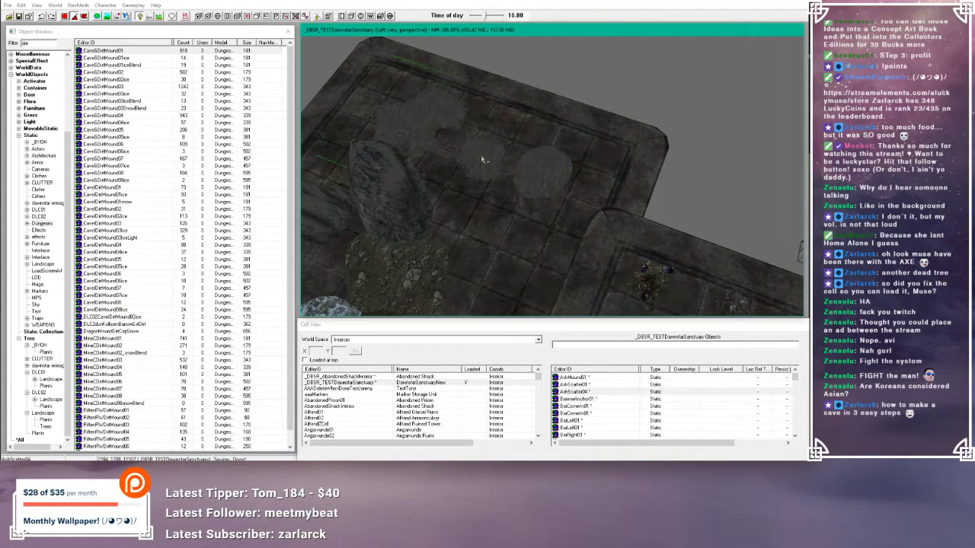
middle_click_drag(486, 155, 463, 162, "shift")
left_click(375, 147)
scroll(463, 162, "up", 5)
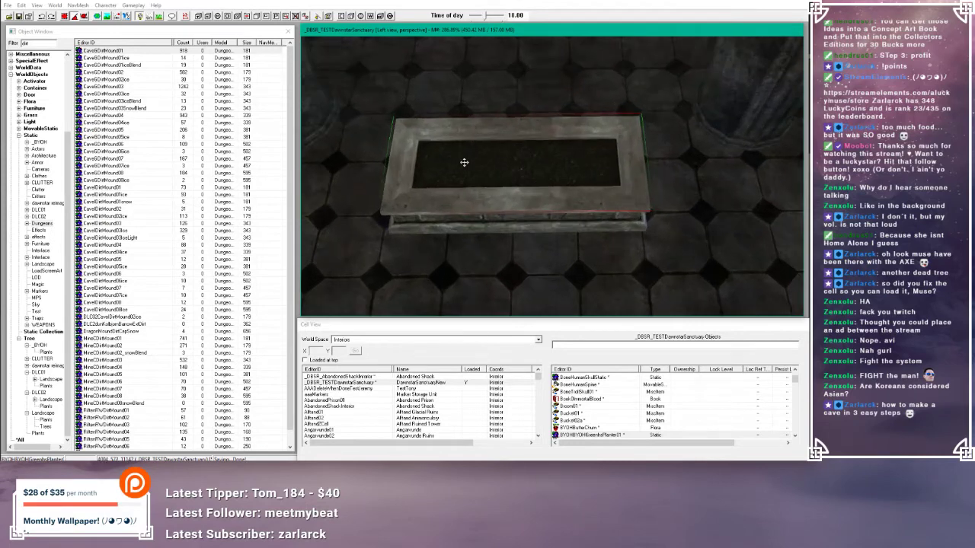
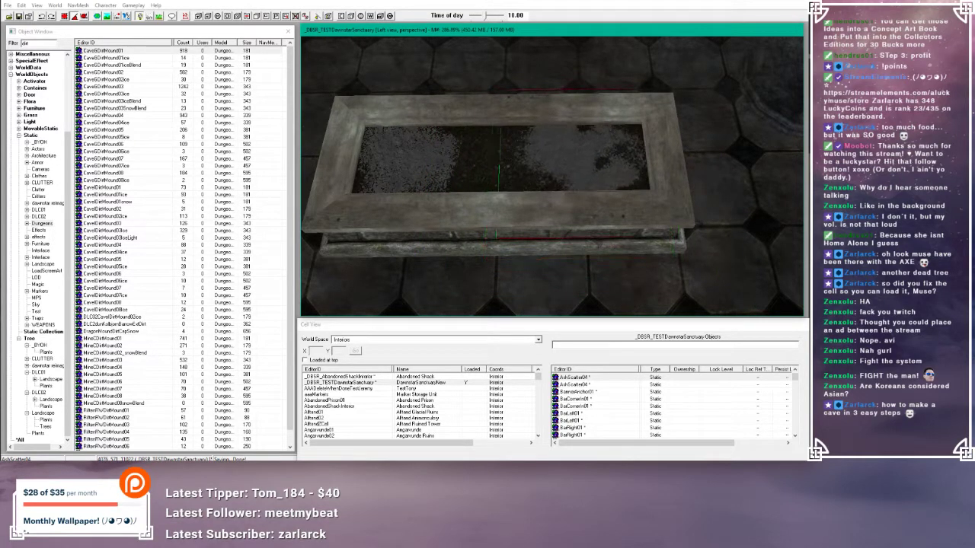
- Adjust the ash scatter's placement and spread further ash scatter pieces across the planter's bare soil
middle_click_drag(564, 124, 567, 166)
key("h")
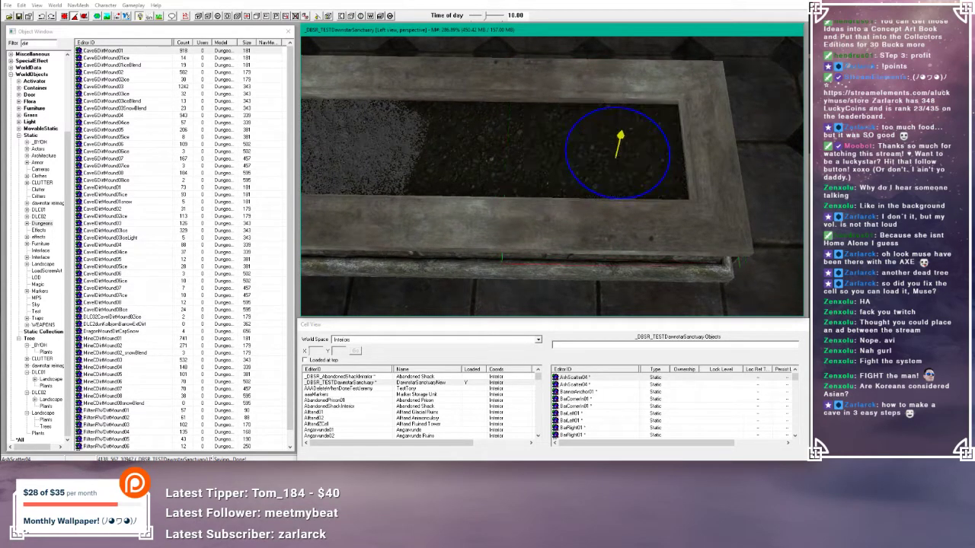
mouse_move(621, 131)
middle_mouse_down()
mouse_move(529, 121)
mouse_move(561, 144)
mouse_move(587, 146)
middle_mouse_up()
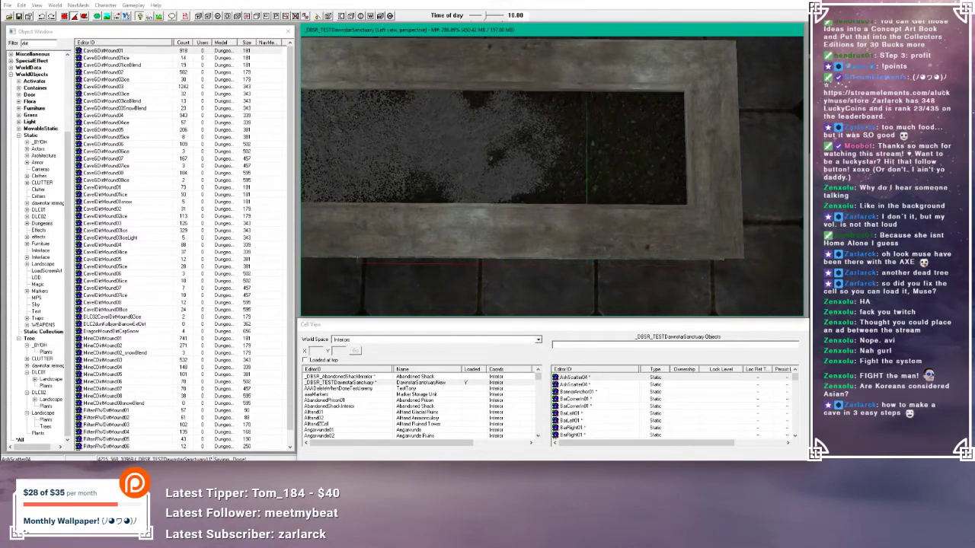
left_click(358, 136)
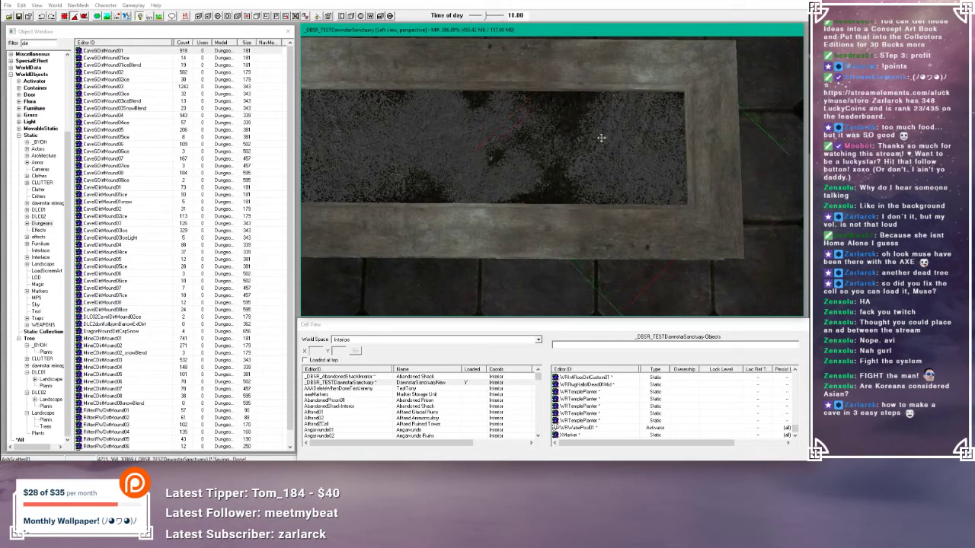
- Reposition the ash scatter ground cover at one end of the new planter's soil bed
middle_click_drag(602, 137, 610, 100, "shift")
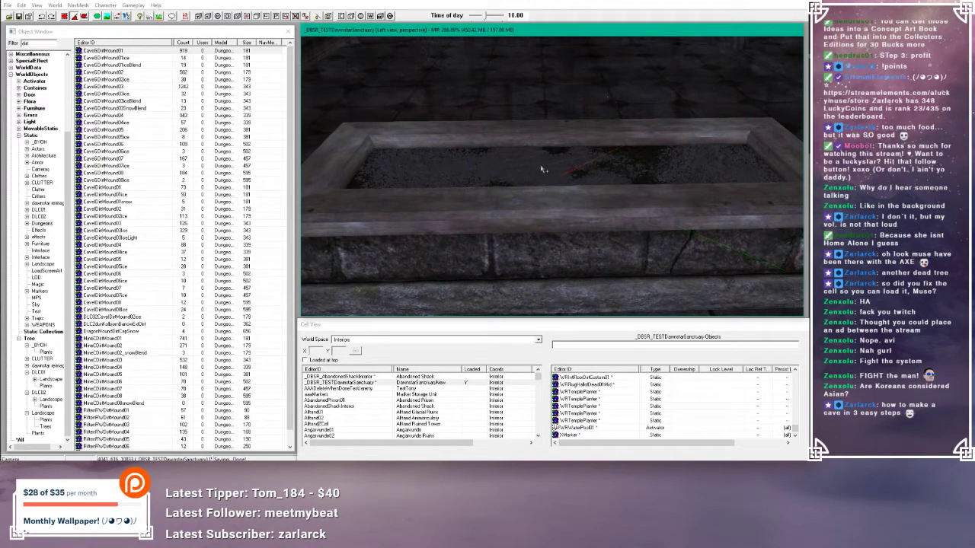
middle_click_drag(542, 169, 539, 194, "shift")
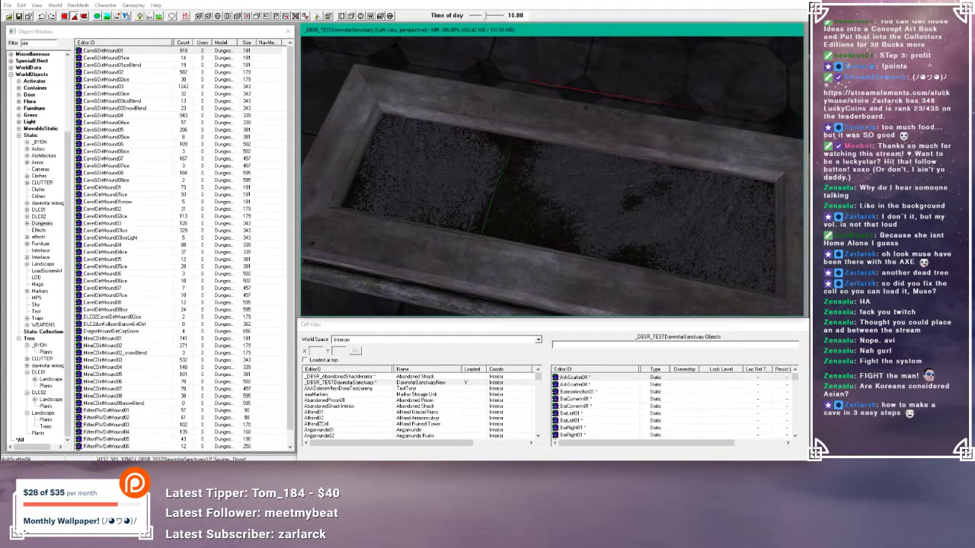
mouse_move(466, 187)
left_mouse_down()
mouse_move(457, 173)
mouse_move(449, 179)
mouse_move(457, 172)
left_mouse_up()
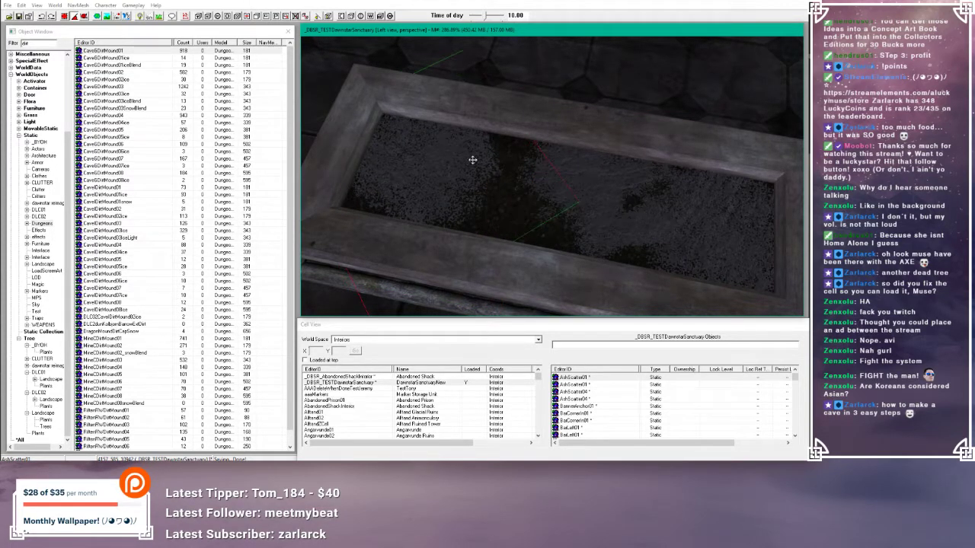
middle_click_drag(472, 160, 618, 197)
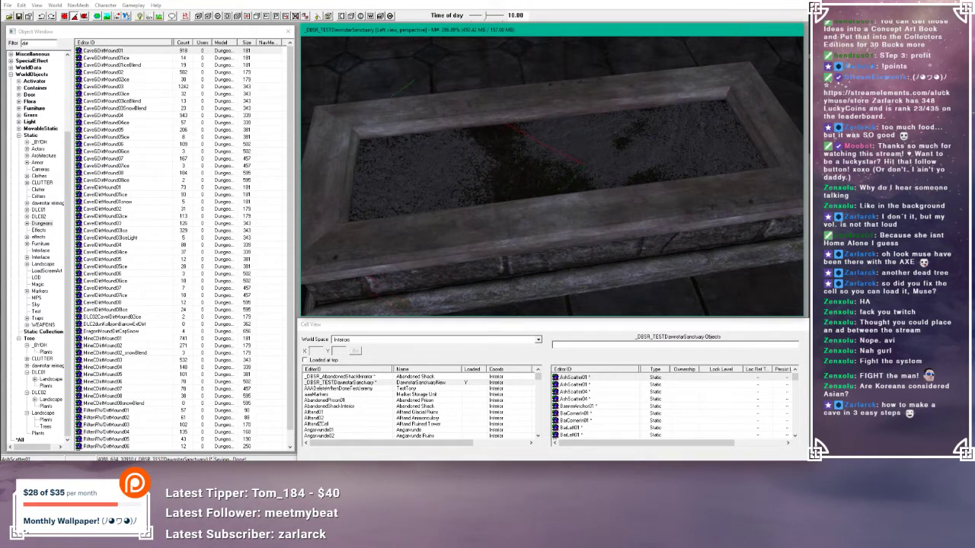
left_click_drag(455, 166, 470, 161)
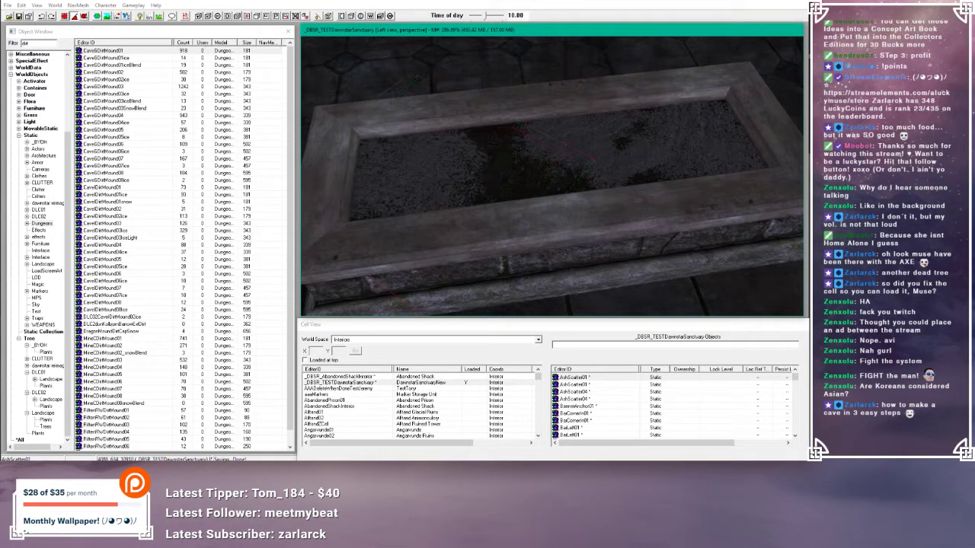
middle_click_drag(622, 216, 555, 197)
scroll(556, 197, "up", 10)
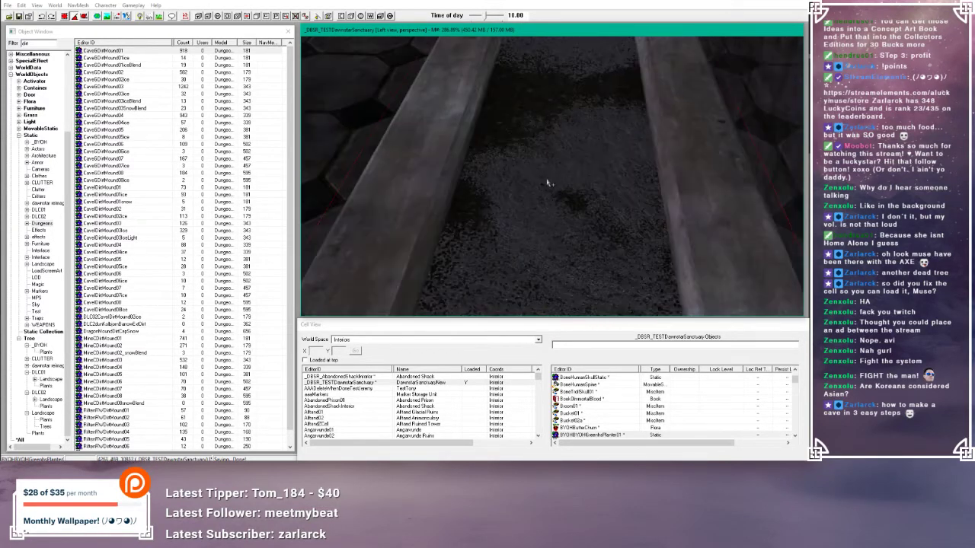
- Duplicate an ash scatter piece and move the copy over the bare strip in the middle of the planter
middle_click_drag(572, 228, 611, 204)
left_click(603, 174)
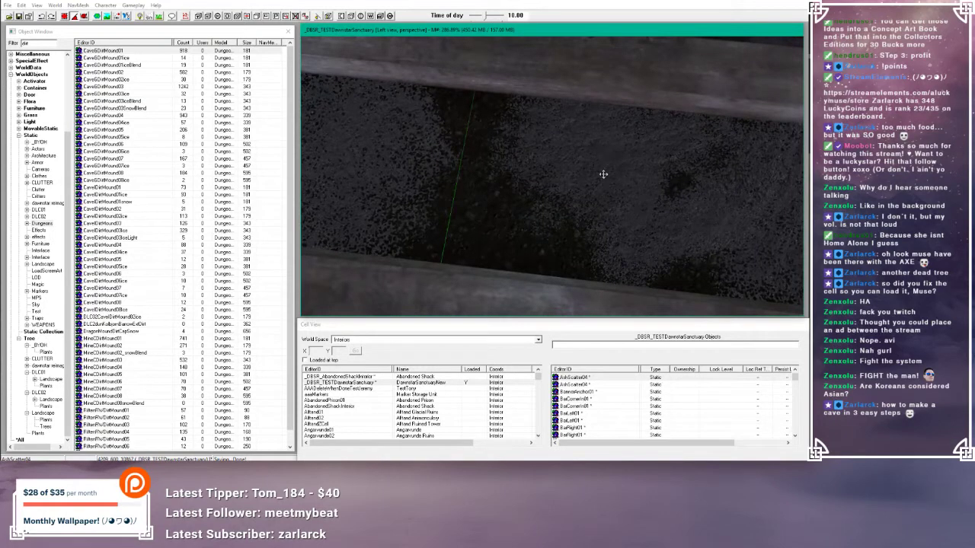
key("ctrl+d")
left_click_drag(610, 165, 456, 217)
scroll(512, 170, "down", 2)
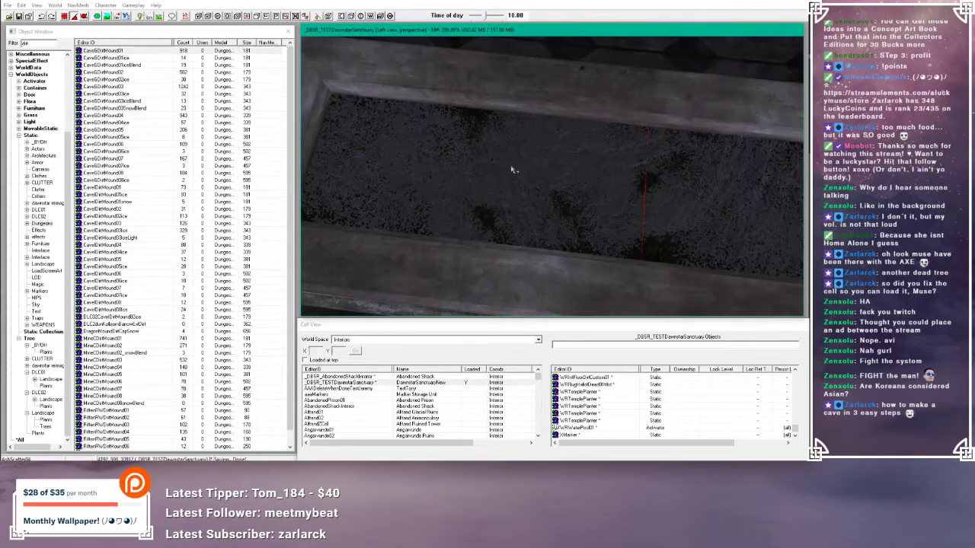
scroll(533, 171, "down", 3)
- Copy the yellow DLC2FloraCreepClusterAsh and the red creep cluster from the plant display area and paste them beside the new planter
left_click(542, 214)
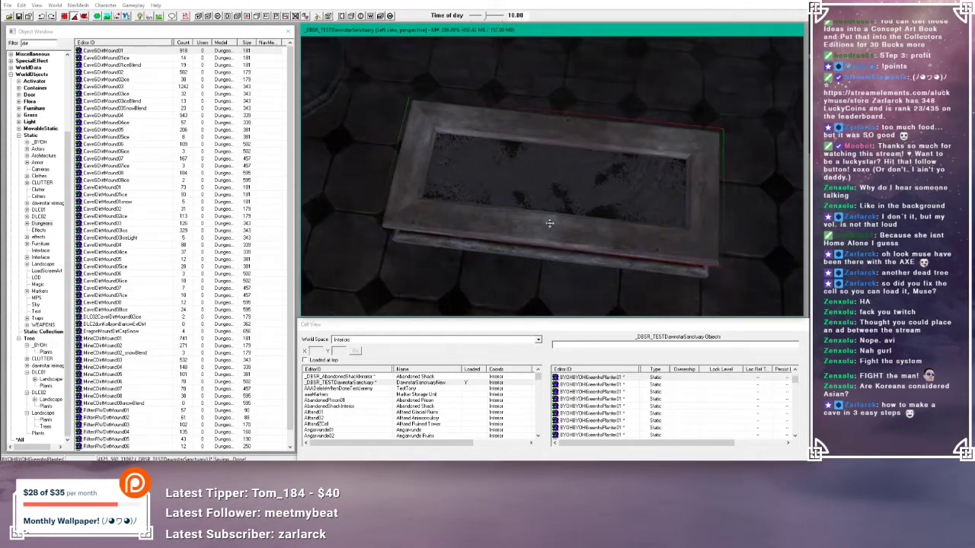
middle_click_drag(544, 223, 514, 200, "shift")
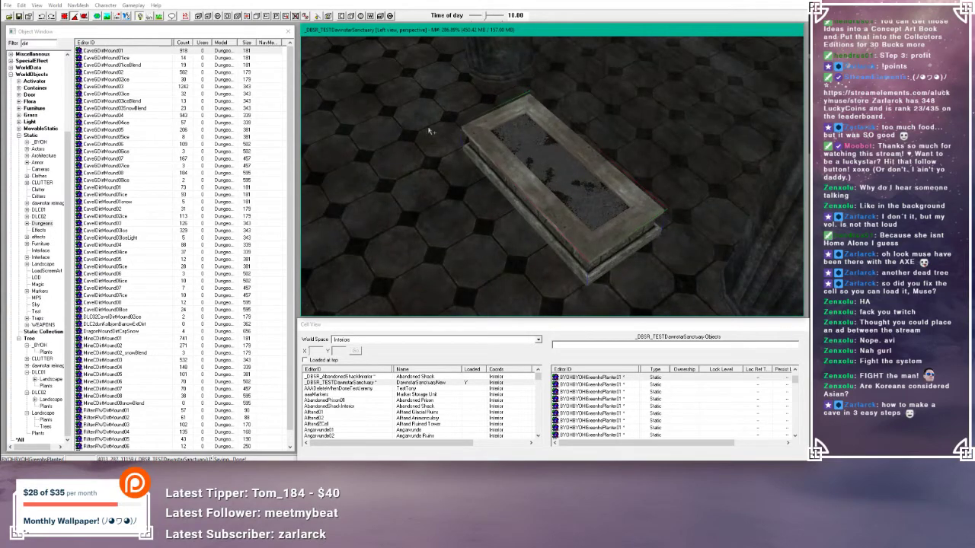
middle_click_drag(428, 131, 572, 134)
middle_click_drag(438, 106, 479, 127)
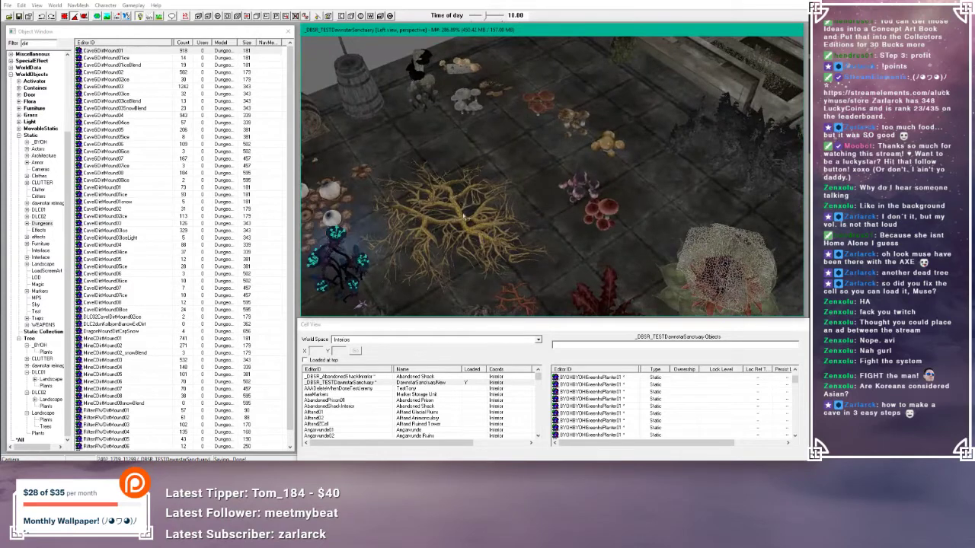
middle_click_drag(466, 222, 470, 219)
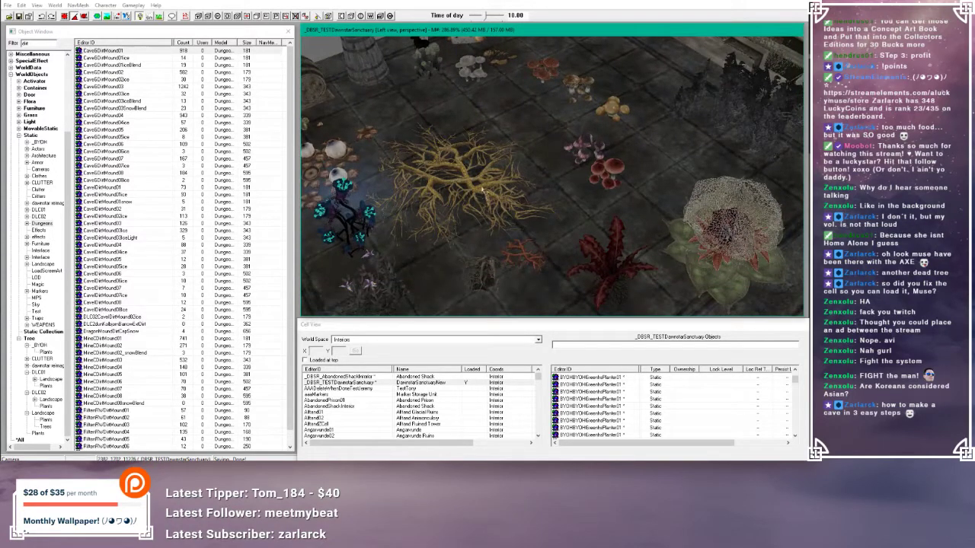
left_click(500, 186)
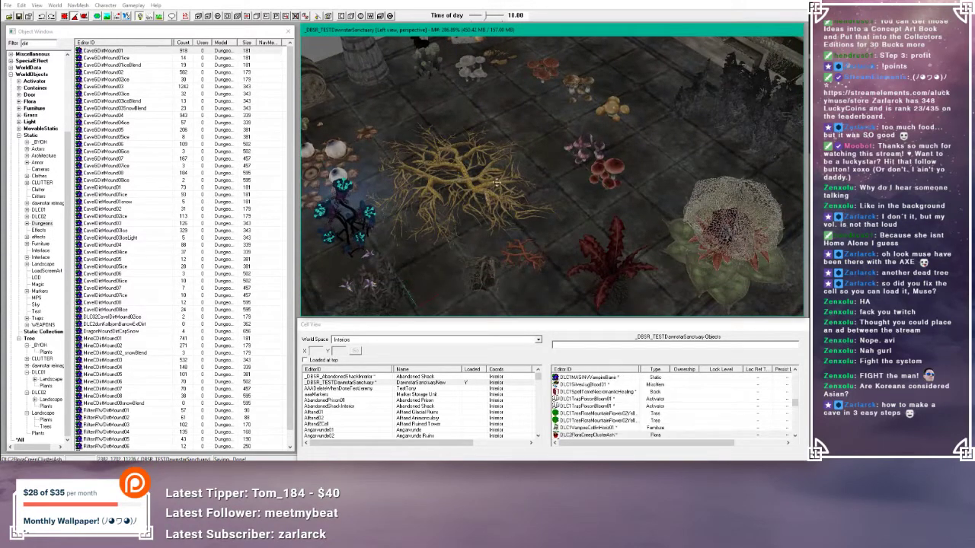
middle_click_drag(500, 187, 532, 192, "shift")
left_click(571, 185)
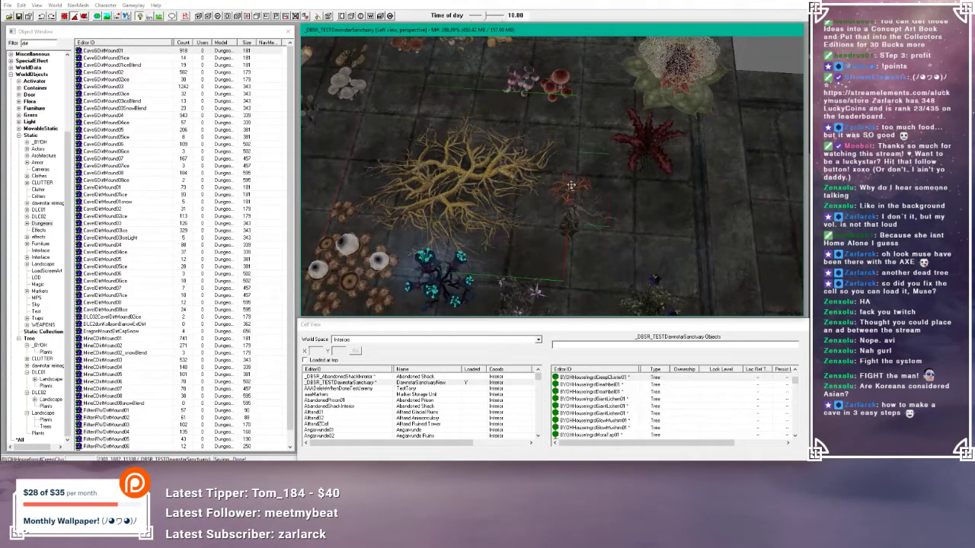
scroll(571, 185, "down", 8)
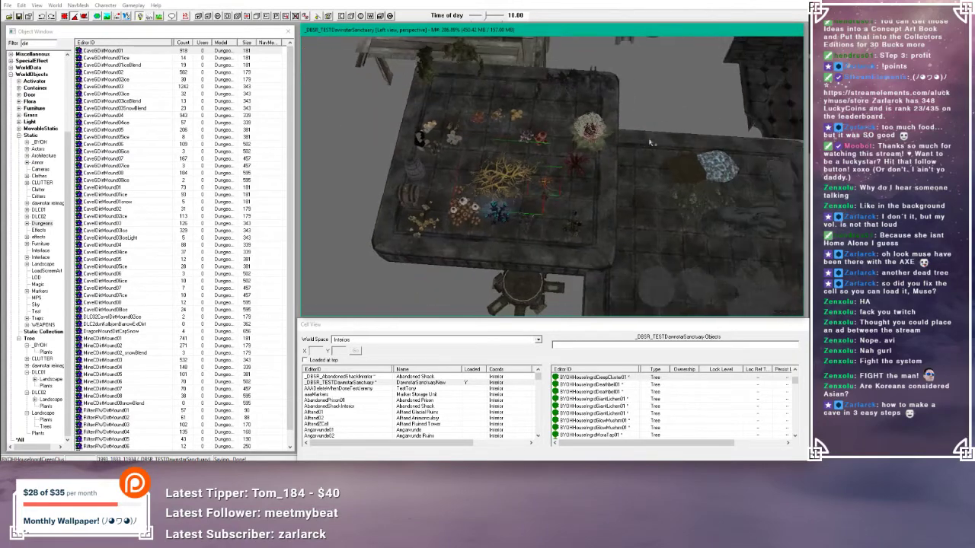
middle_click_drag(648, 142, 543, 234)
scroll(571, 150, "up", 10)
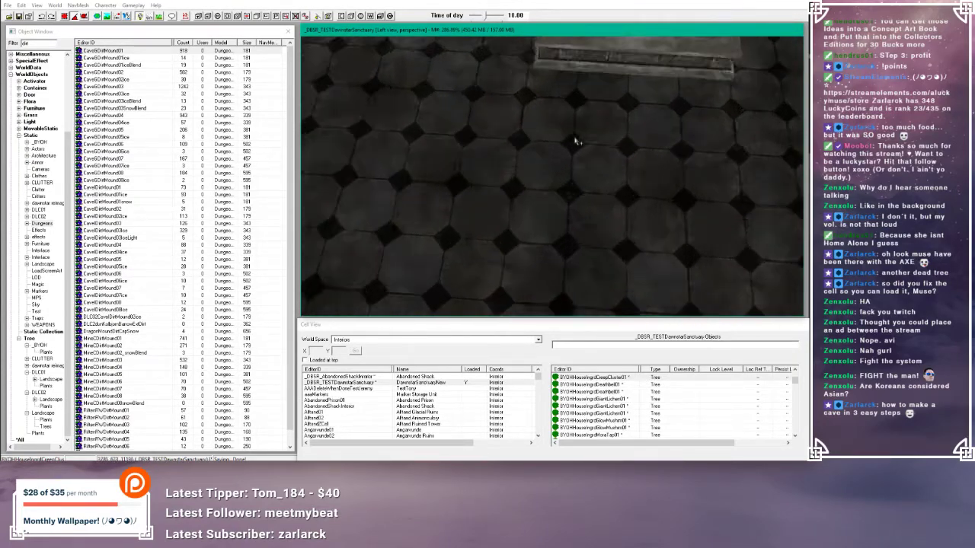
key("ctrl+v")
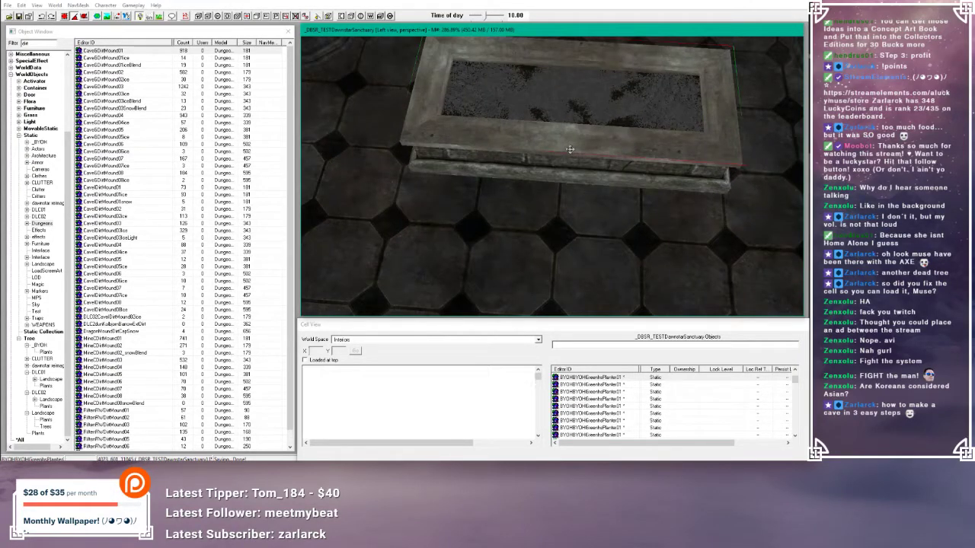
- Copy ash rocks, including DLC2RockS02_Ash, from the rock display area and paste them at the new planter
scroll(571, 150, "down", 2)
scroll(570, 149, "down", 9)
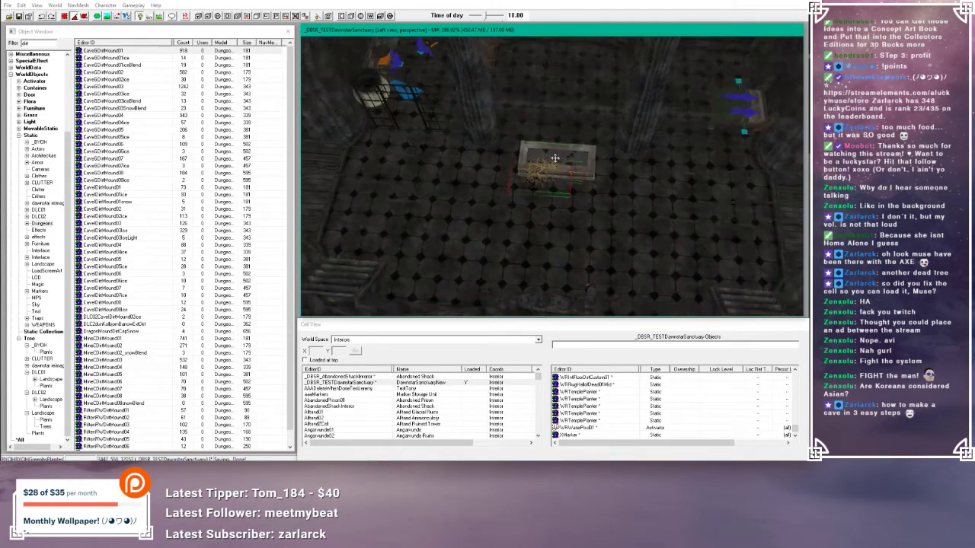
middle_click_drag(499, 232, 591, 117)
scroll(583, 208, "up", 1)
scroll(583, 207, "up", 3)
middle_click_drag(584, 208, 636, 188)
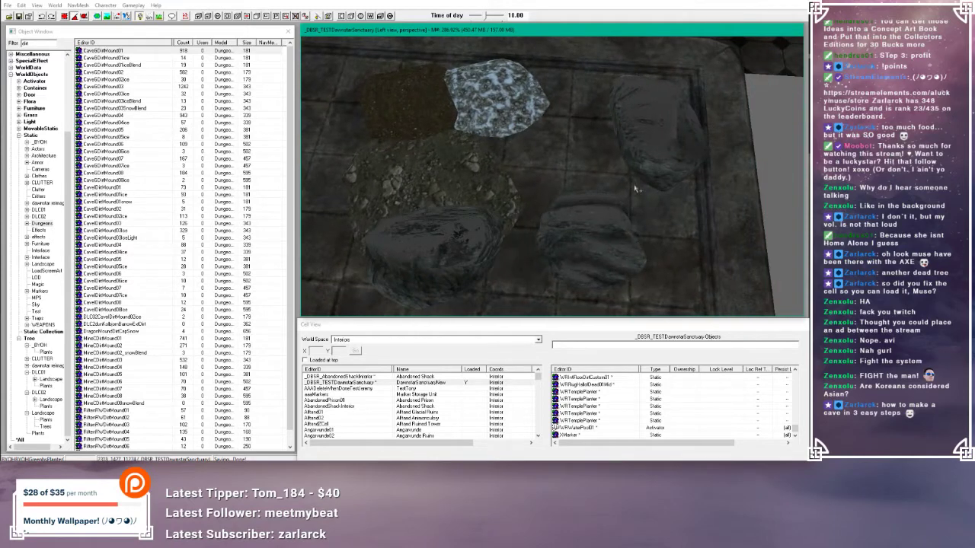
left_click(590, 226)
left_click(660, 140)
middle_click_drag(661, 140, 707, 125, "shift")
middle_click_drag(604, 90, 524, 150)
scroll(523, 150, "up", 4)
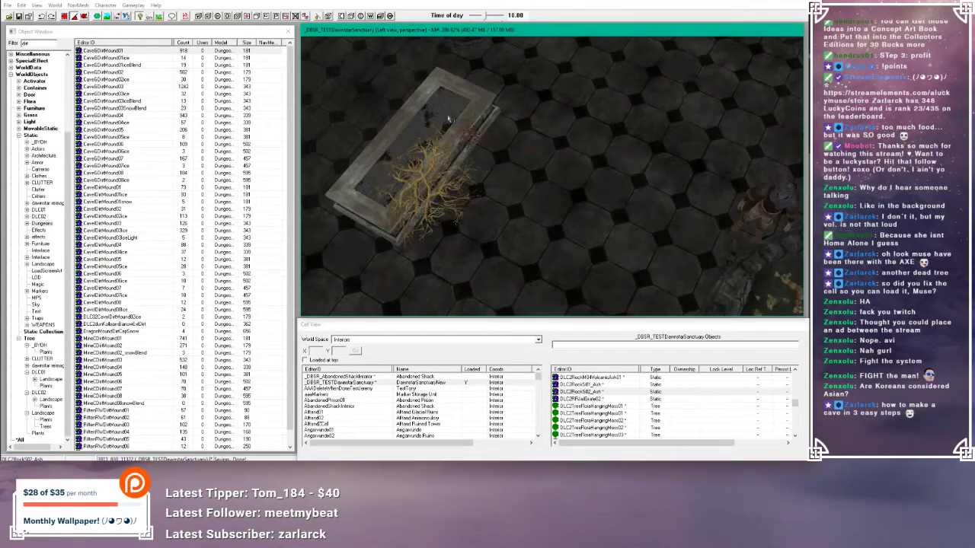
left_click(448, 74)
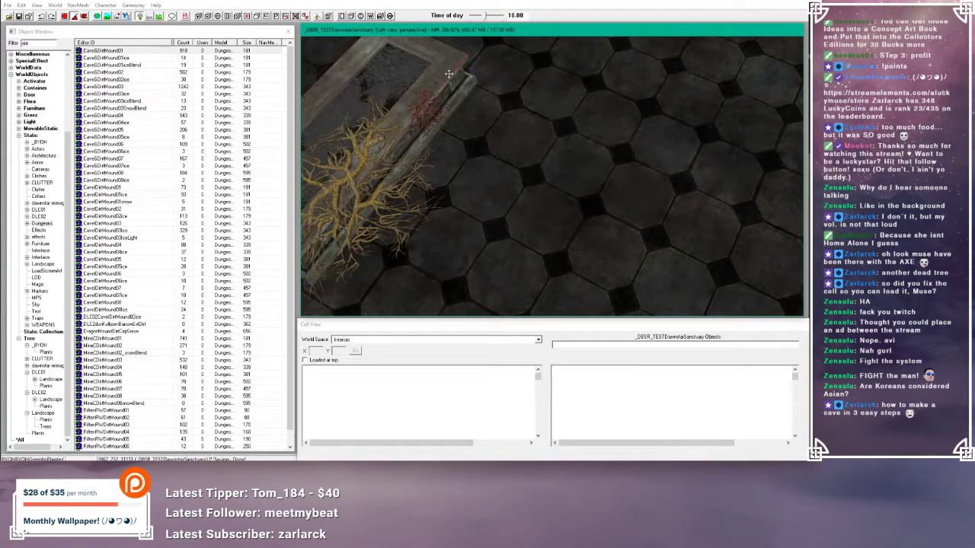
middle_click_drag(449, 73, 540, 148, "shift")
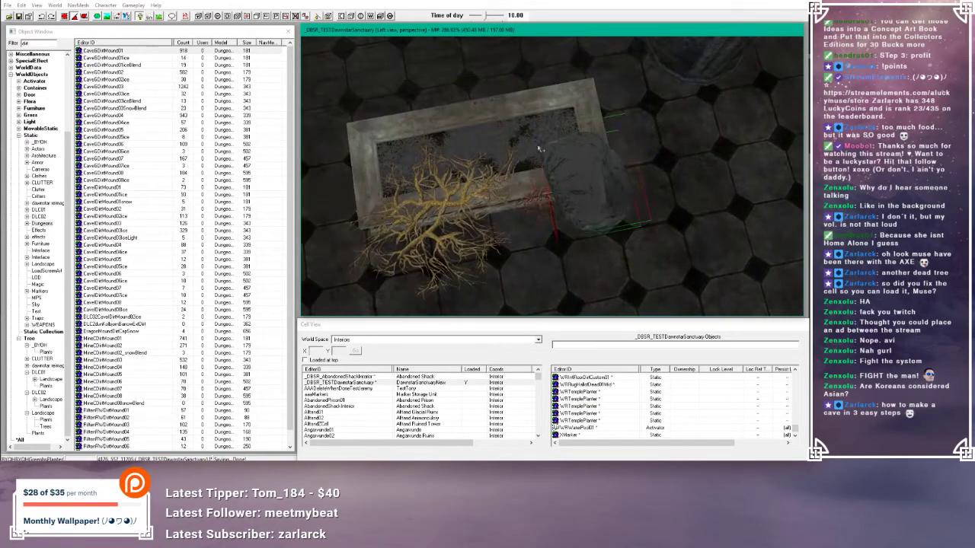
- Move the pasted rock into the planter at the end away from the red cluster's bed and sink it into the ash-covered soil
scroll(542, 148, "up", 3)
left_click_drag(599, 159, 553, 175)
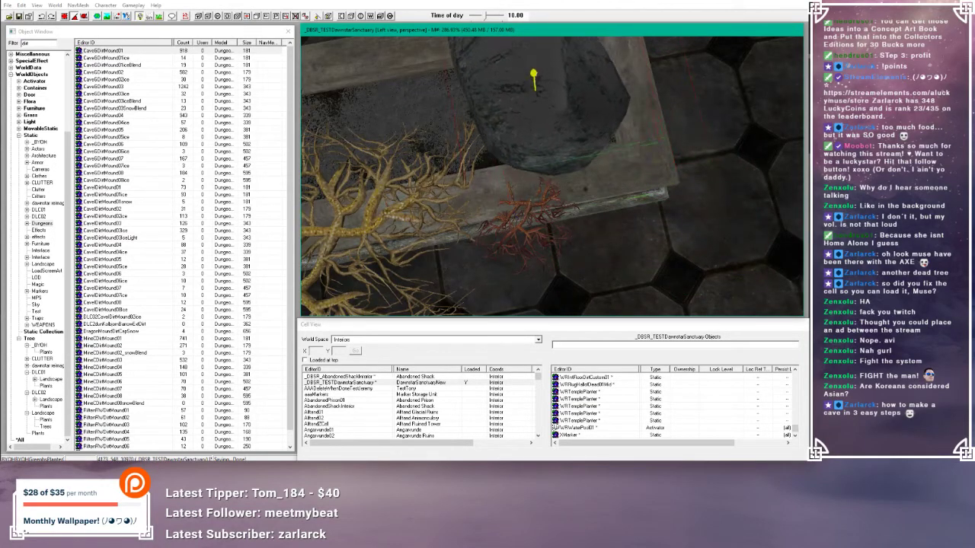
middle_click_drag(554, 141, 591, 178, "shift")
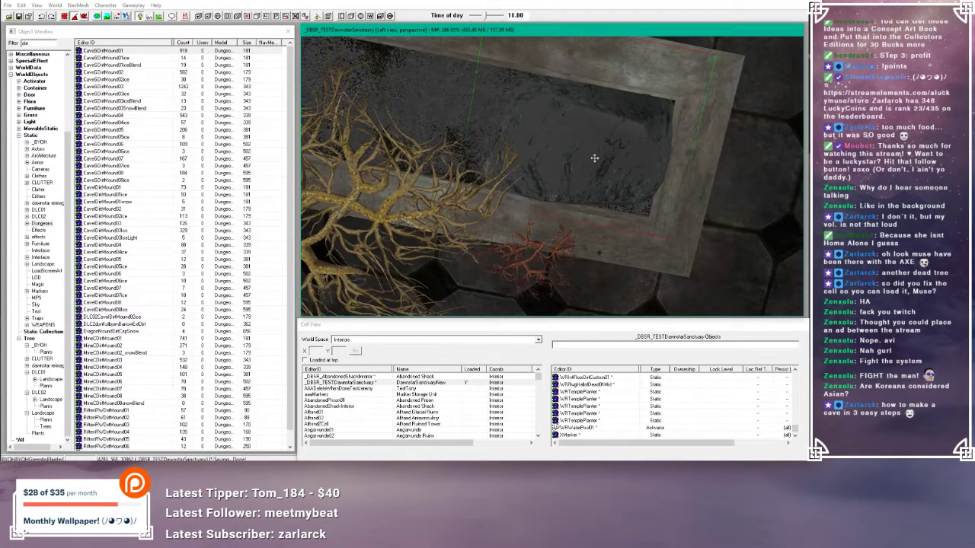
middle_click_drag(595, 157, 585, 156)
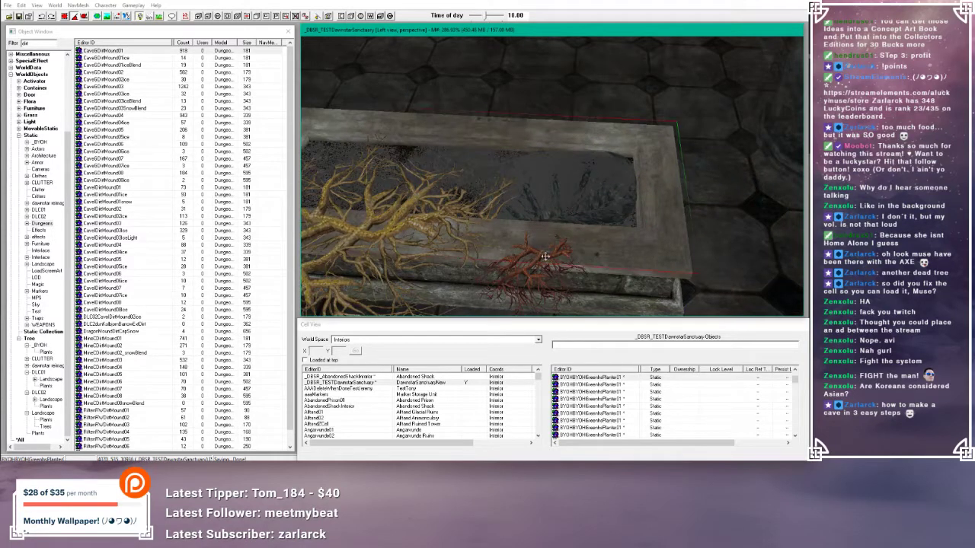
- Move the red creep cluster into the planter, onto the soil at the end opposite the rock
key("Delete")
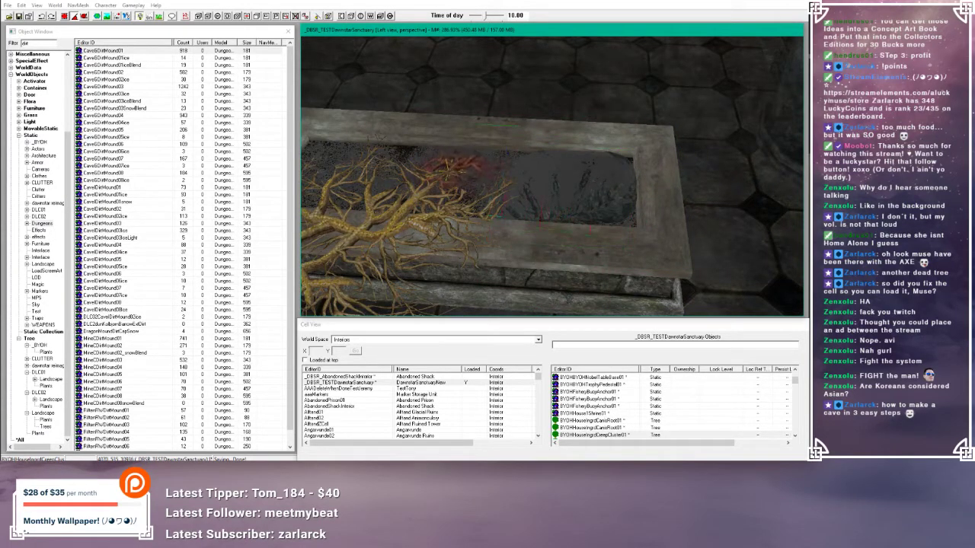
middle_click_drag(464, 183, 464, 188)
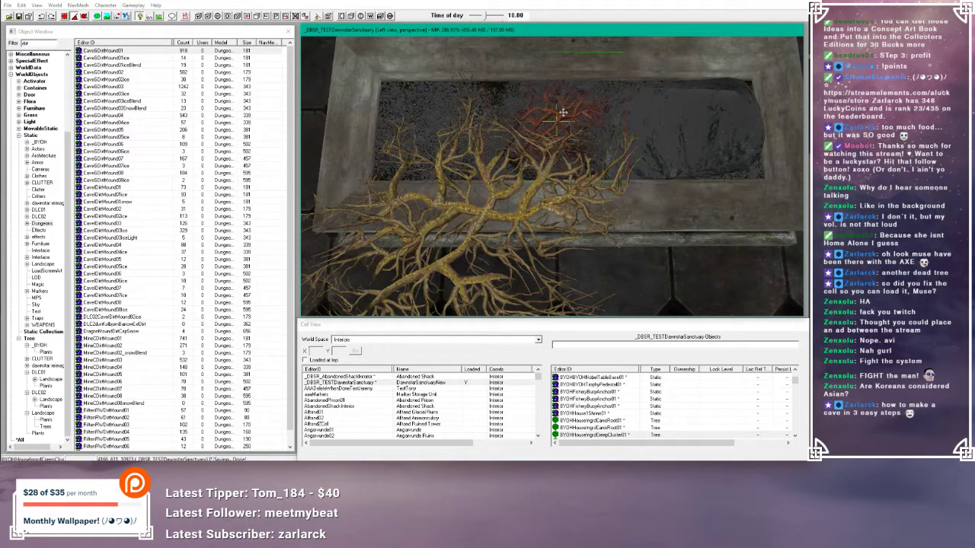
left_click_drag(562, 113, 426, 120)
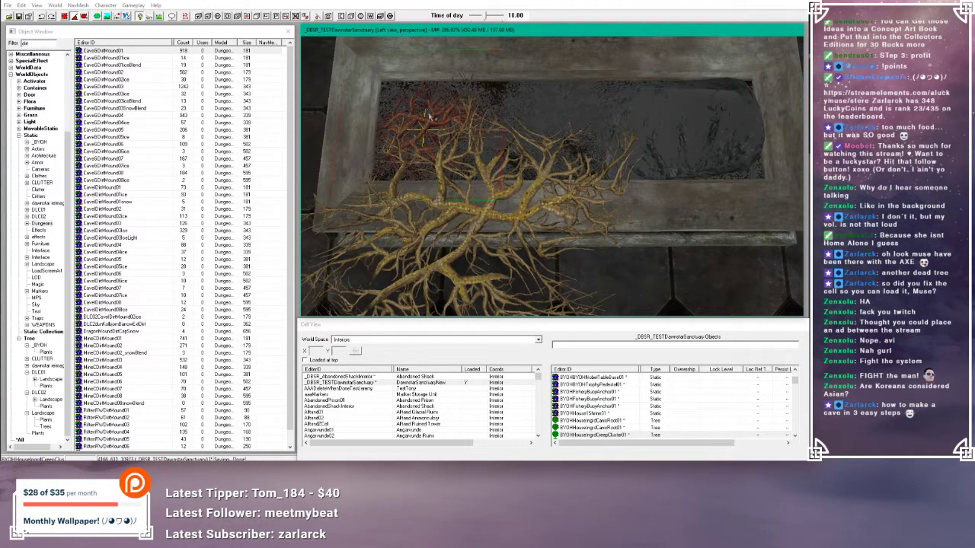
- Move the yellow creep cluster into the planter over the rock
left_click(460, 226)
left_click_drag(475, 220, 696, 102)
key("e")
middle_click_drag(696, 102, 691, 76, "shift")
scroll(692, 76, "up", 5)
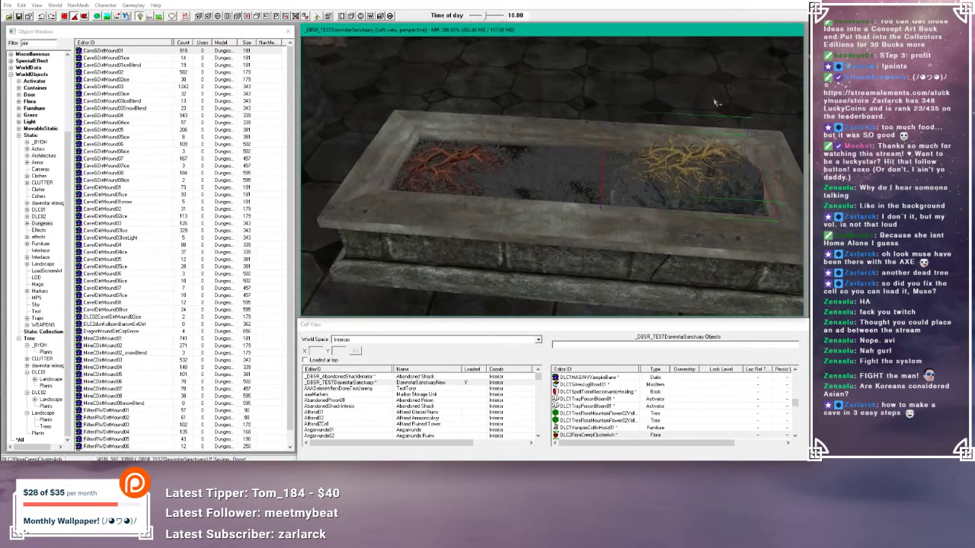
- Scale the yellow creep cluster to about 0.37 and check its reference data without changing it
key("s")
left_click_drag(605, 94, 586, 95)
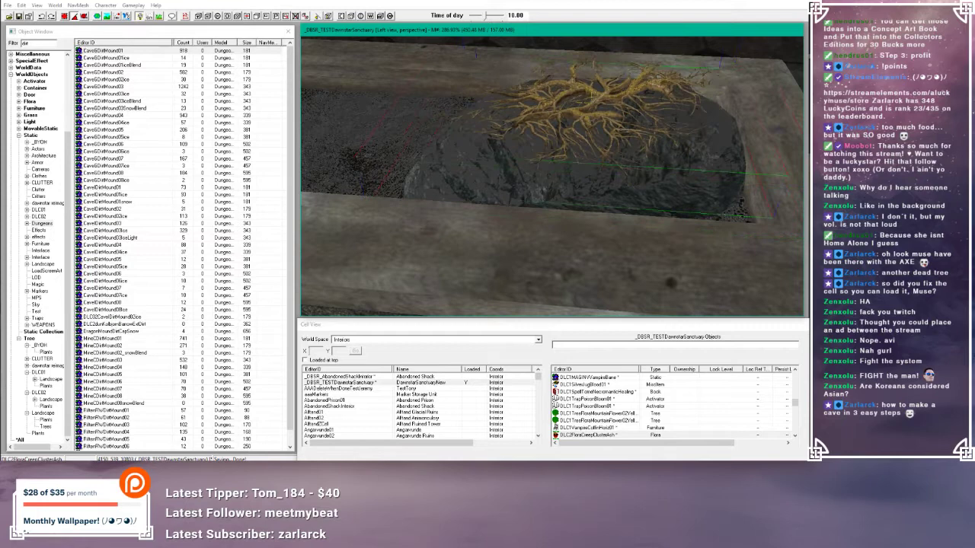
double_click(632, 90)
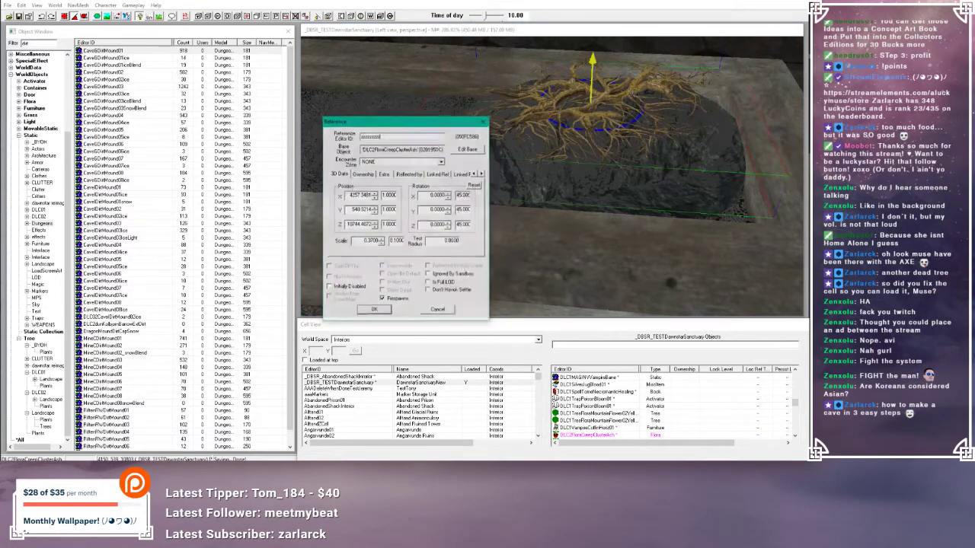
left_click(439, 310)
- Adjust the yellow creep cluster's height and rotation to fit it to the top of the rock
left_click(588, 63)
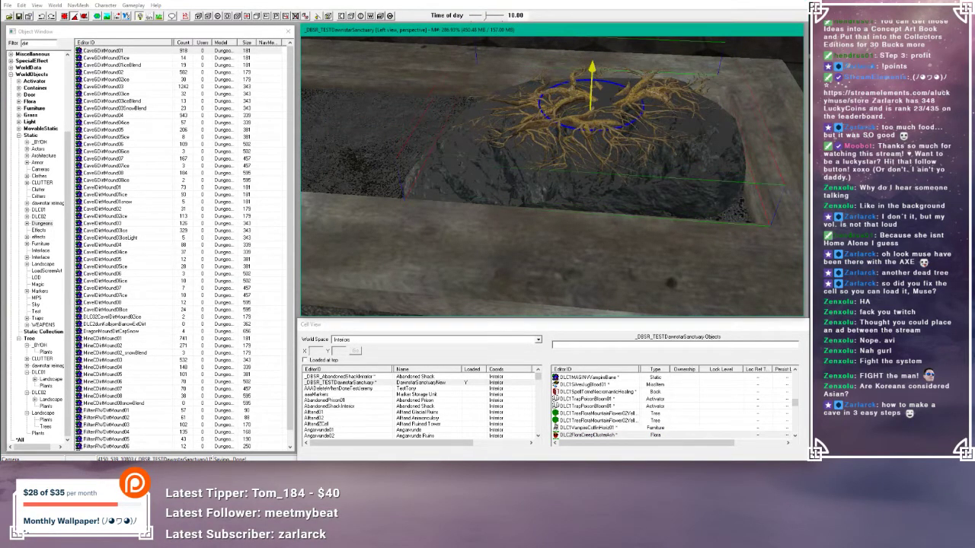
left_click_drag(591, 70, 592, 67)
middle_click_drag(592, 66, 670, 78, "shift")
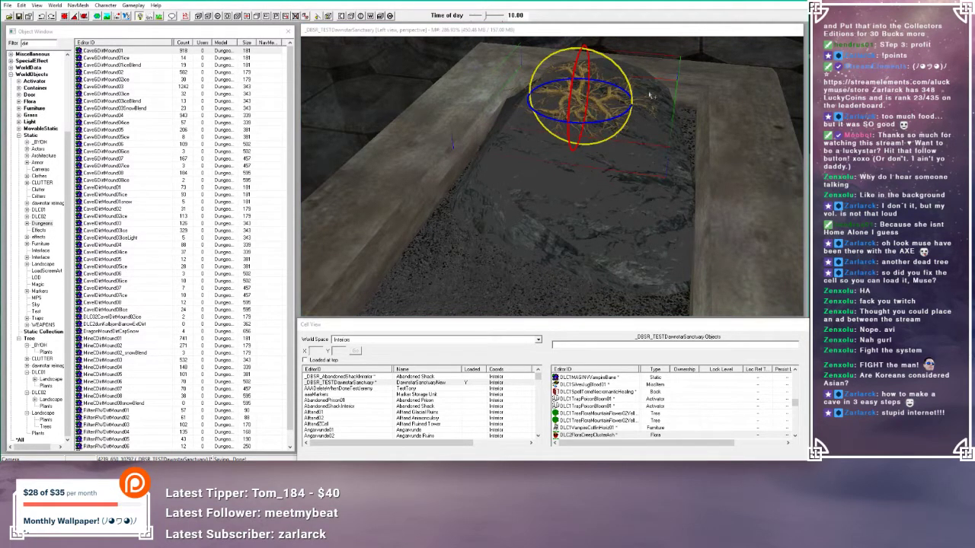
left_click_drag(623, 74, 625, 67)
scroll(624, 67, "down", 5)
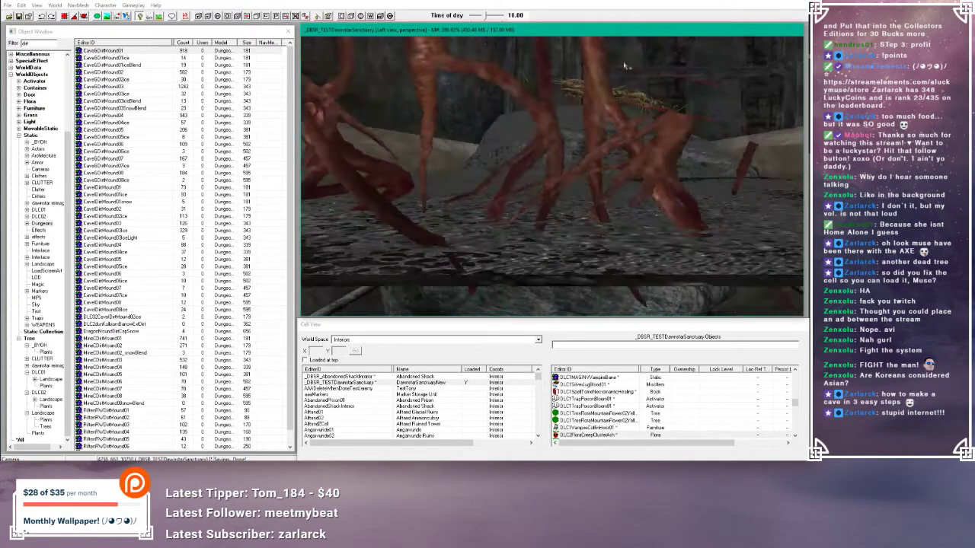
key("Delete")
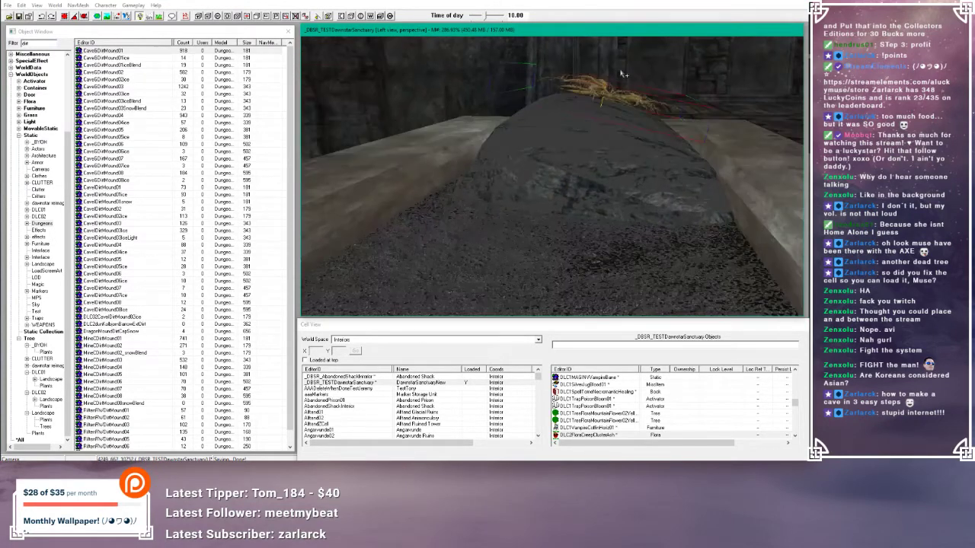
- Lower the yellow creep cluster onto the rock's surface and rotate it to follow the rock's shape
left_click_drag(622, 97, 622, 112)
middle_click_drag(621, 112, 557, 124, "shift")
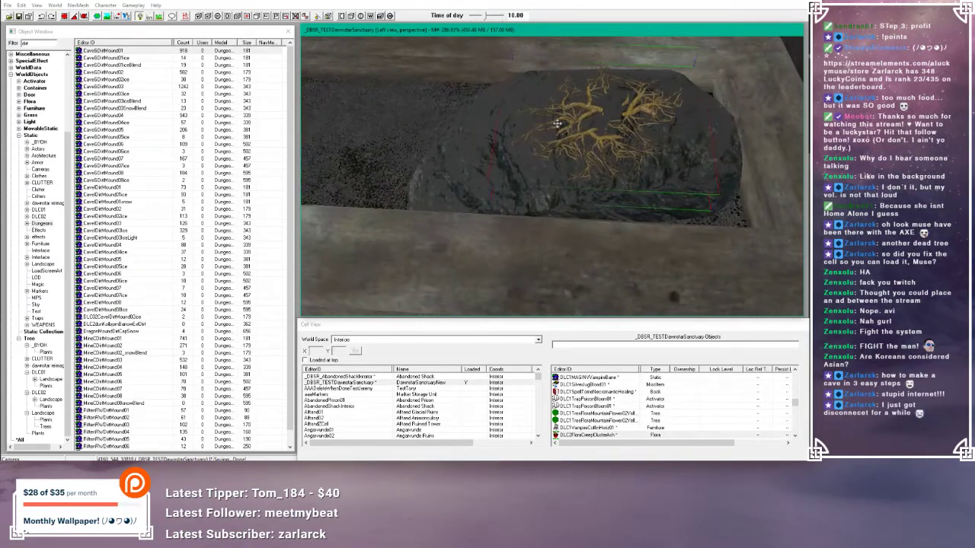
scroll(596, 122, "down", 5)
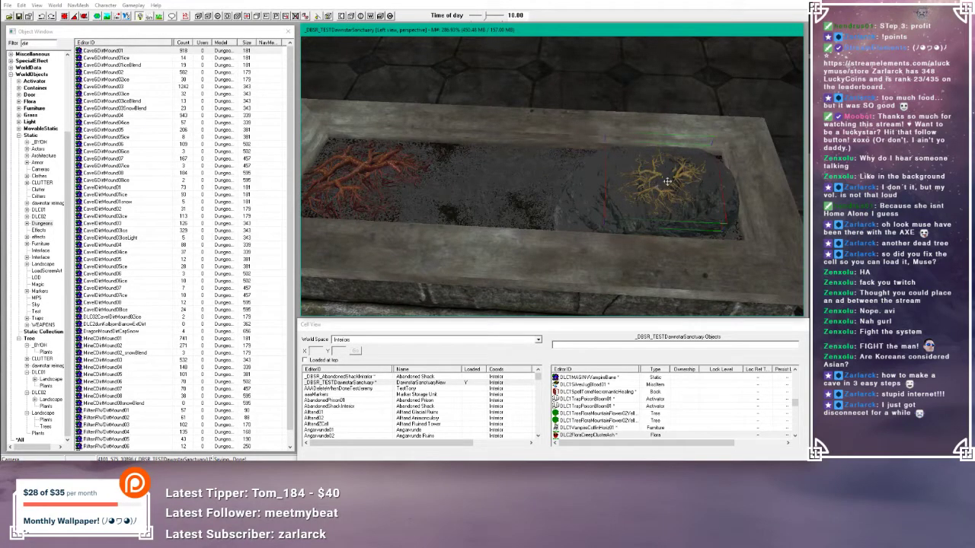
right_click_drag(681, 173, 723, 173)
mouse_move(686, 156)
middle_mouse_down("shift")
mouse_move(616, 140)
mouse_move(743, 137)
mouse_move(685, 163)
middle_mouse_up("shift")
- Duplicate the yellow creep cluster onto the soil between the red cluster and the rock, and rotate the copy
left_click_drag(685, 163, 525, 177)
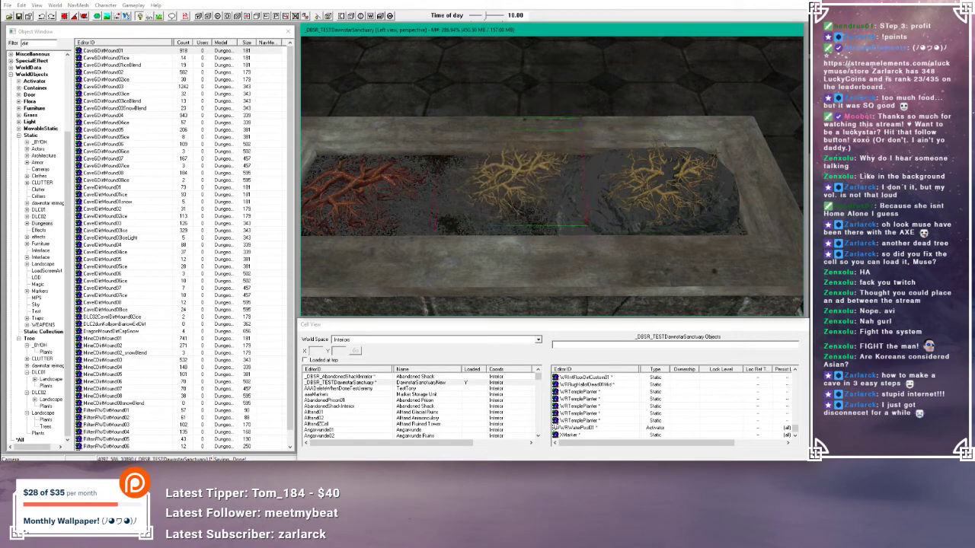
right_click_drag(534, 179, 579, 180)
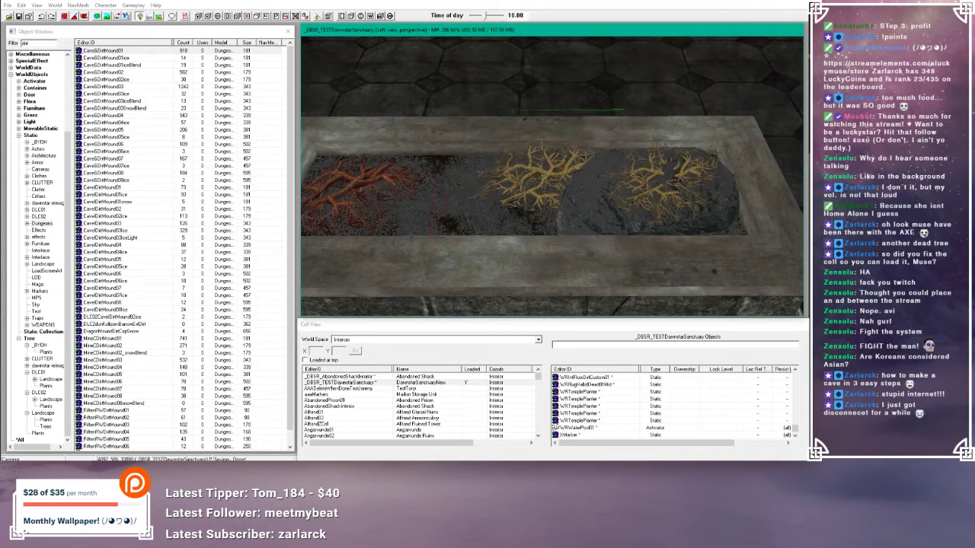
mouse_move(569, 160)
middle_mouse_down()
mouse_move(624, 141)
mouse_move(569, 169)
middle_mouse_up()
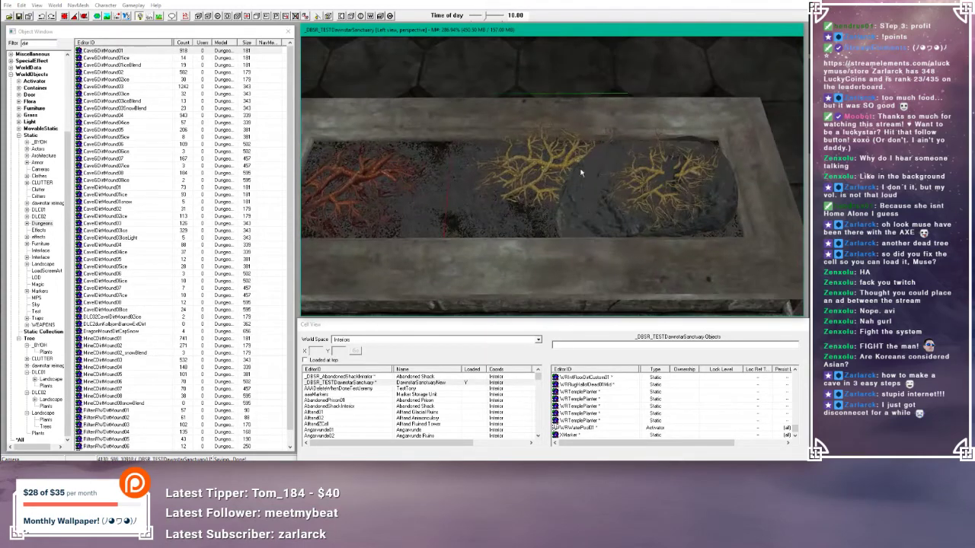
- Move the yellow creep cluster off the rock onto the soil, overlapping the other yellow cluster on its far side from the rock
left_click(660, 173)
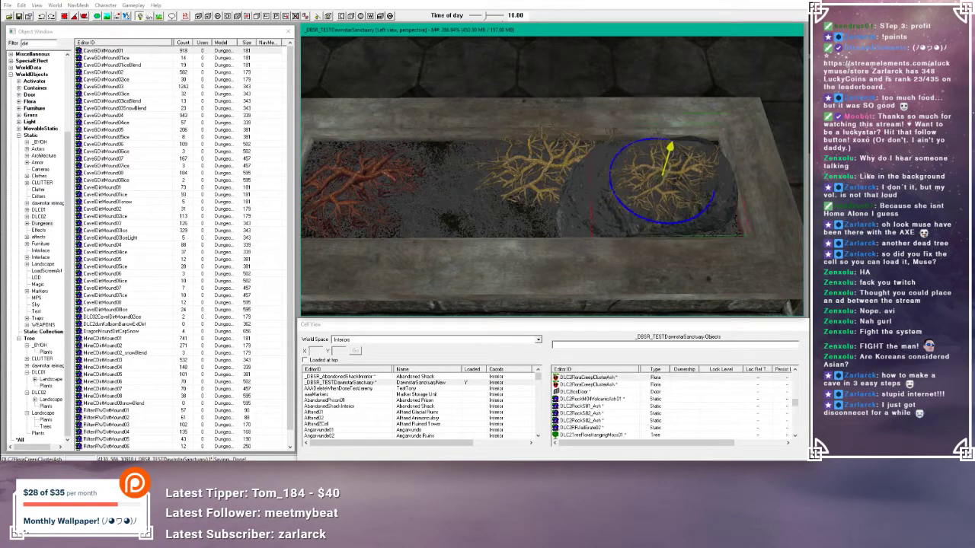
middle_click_drag(656, 161, 580, 130)
middle_click_drag(676, 156, 671, 158)
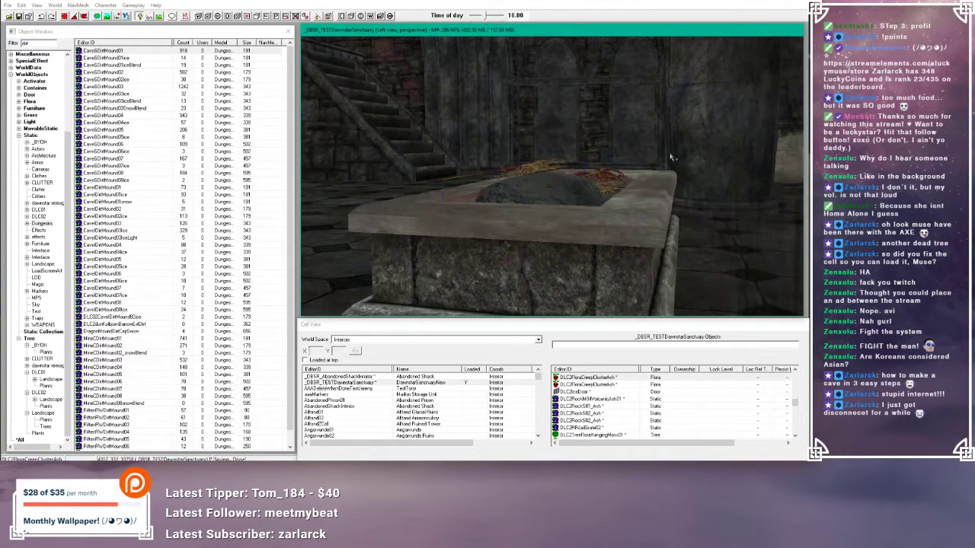
middle_click_drag(591, 176, 617, 190)
scroll(625, 189, "up", 3)
scroll(667, 181, "down", 5)
scroll(654, 150, "up", 5)
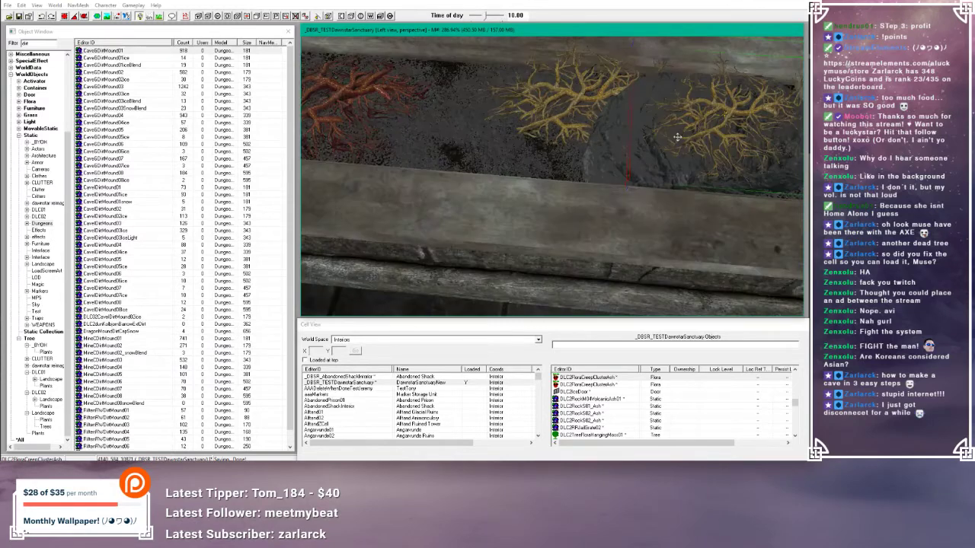
scroll(696, 129, "down", 3)
key("Delete")
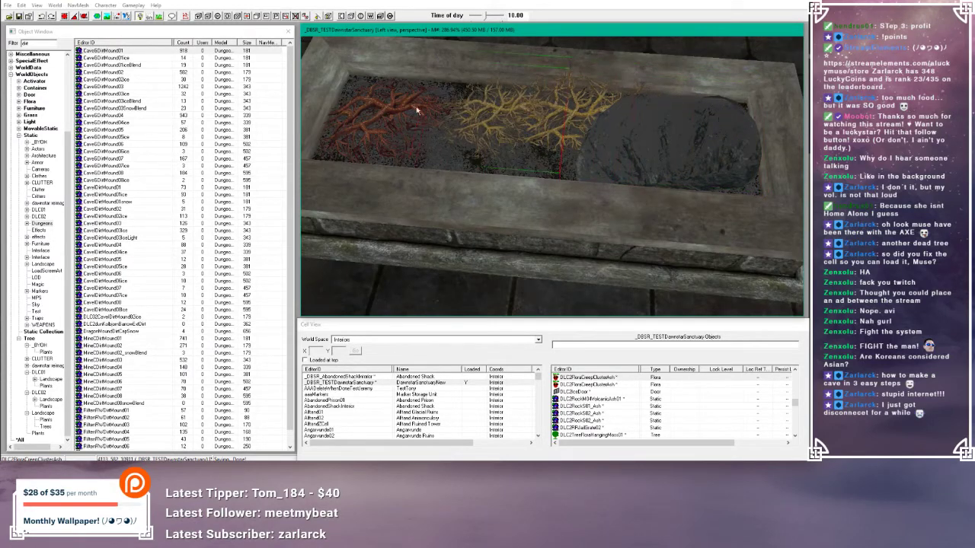
- Move the red creep cluster from the end soil onto the rock and raise it above the surface
left_click(385, 106)
key("Delete")
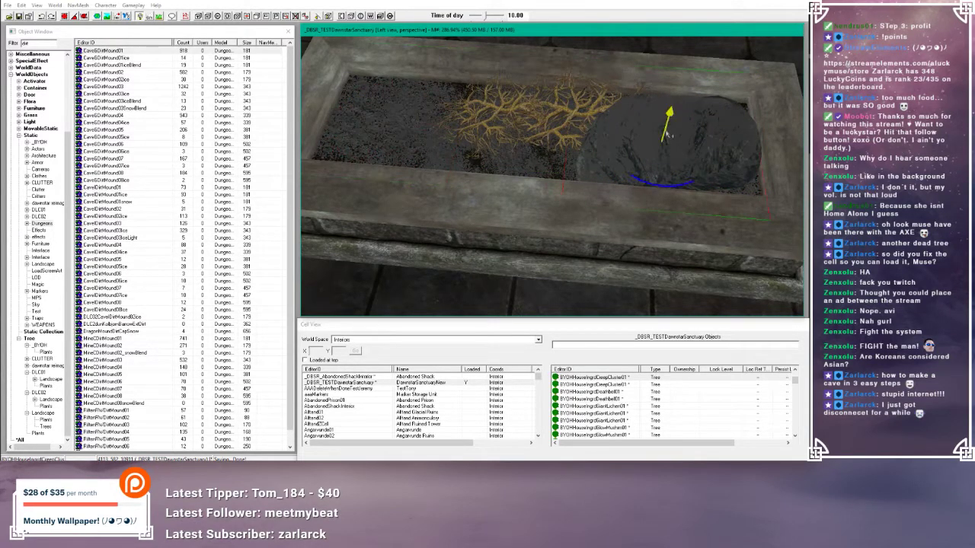
mouse_move(665, 118)
left_mouse_down()
mouse_move(671, 93)
mouse_move(669, 102)
left_mouse_up()
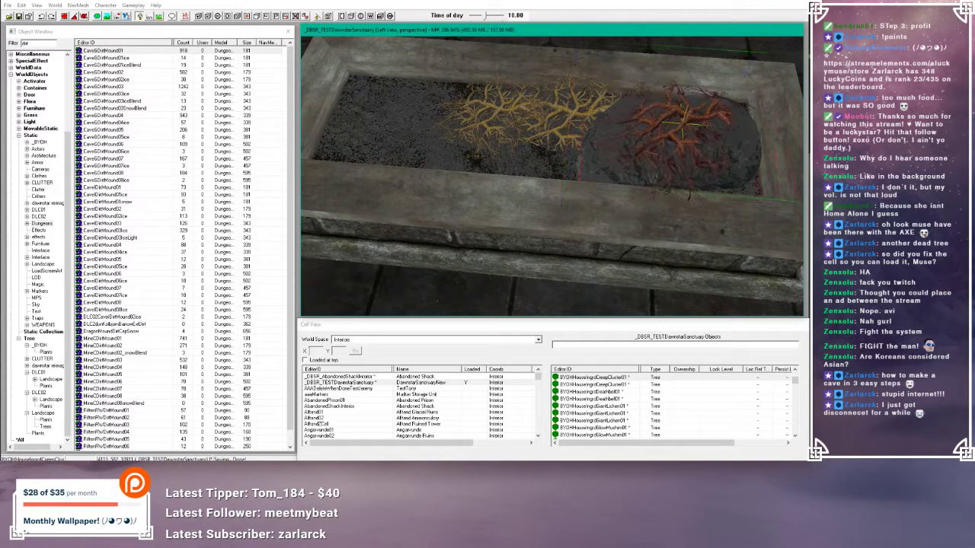
middle_click_drag(685, 127, 644, 94, "shift")
- Rotate and reposition the red creep cluster so its branches drape over the rock
right_click_drag(552, 131, 598, 131)
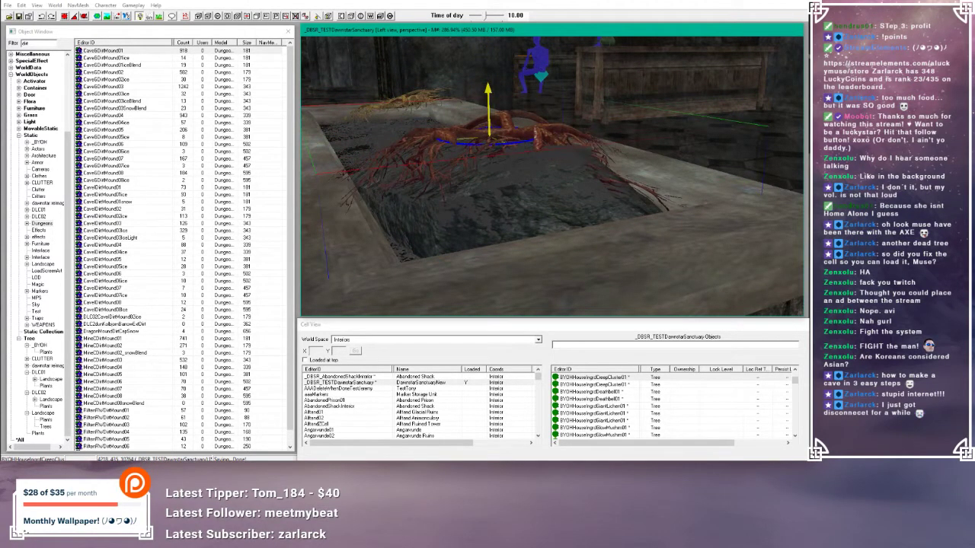
middle_click_drag(598, 131, 650, 191, "shift")
right_click_drag(689, 189, 690, 186)
middle_click_drag(690, 186, 613, 194, "shift")
left_click_drag(547, 194, 569, 213)
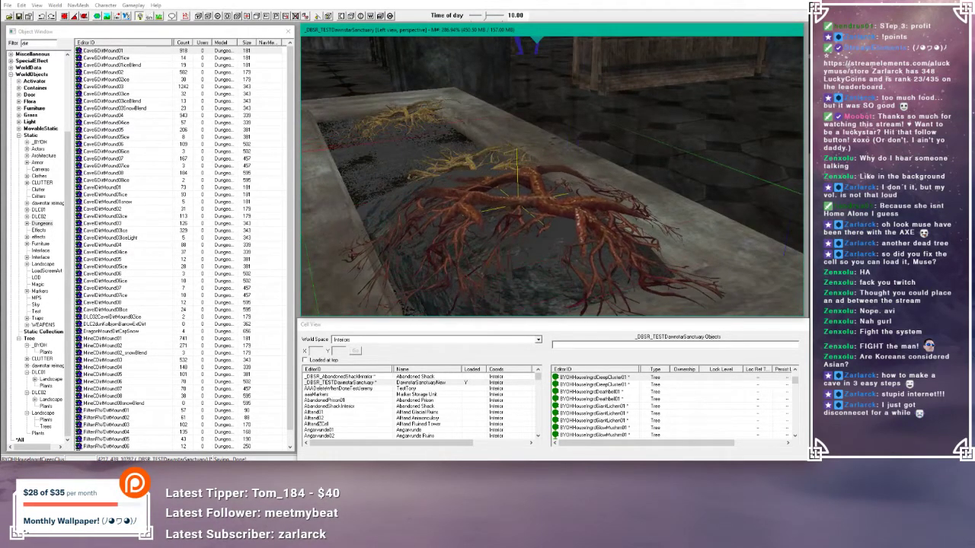
mouse_move(580, 209)
middle_mouse_down("shift")
mouse_move(619, 243)
mouse_move(564, 219)
middle_mouse_up("shift")
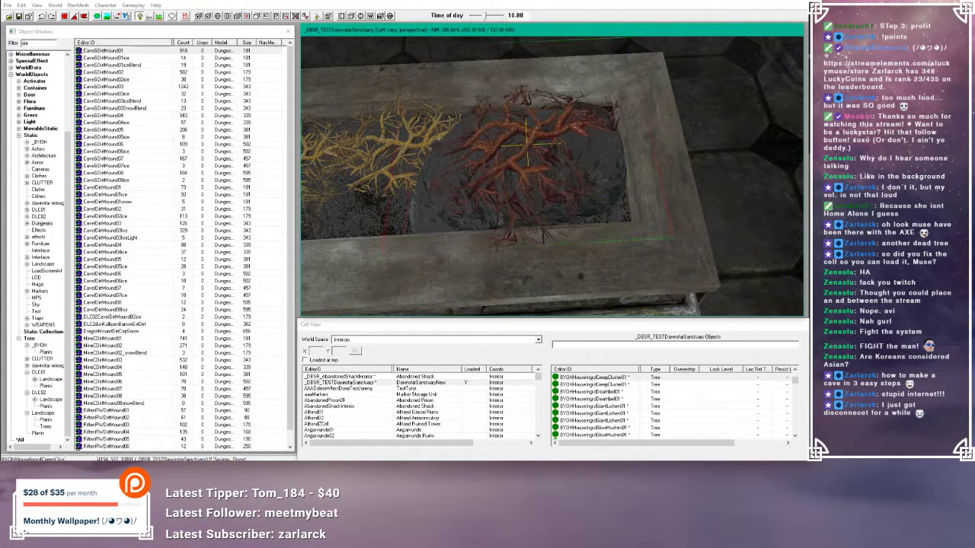
middle_click_drag(511, 153, 418, 195, "shift")
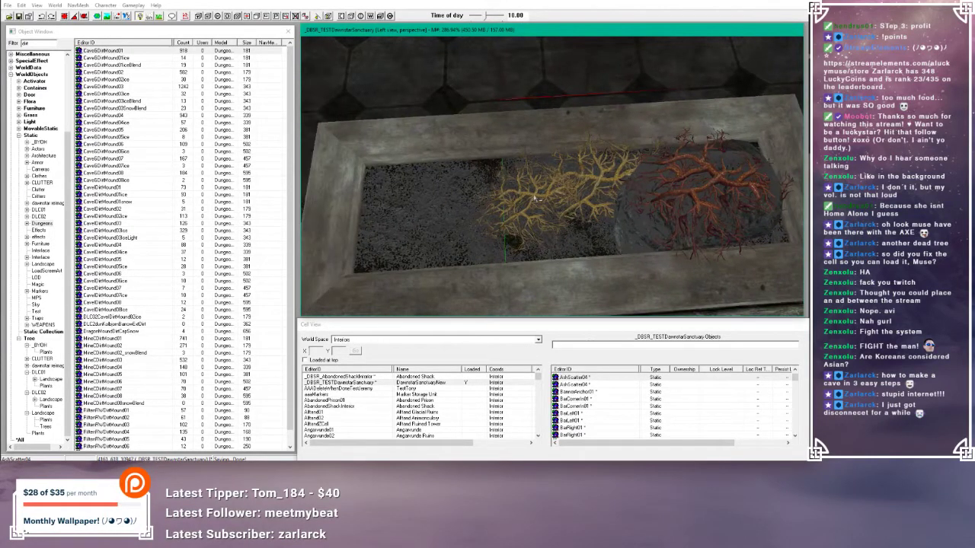
- Enlarge the yellow creep cluster farther from the rock so it fills more of the planter's middle
middle_click_drag(537, 200, 524, 220, "shift")
scroll(525, 221, "up", 3)
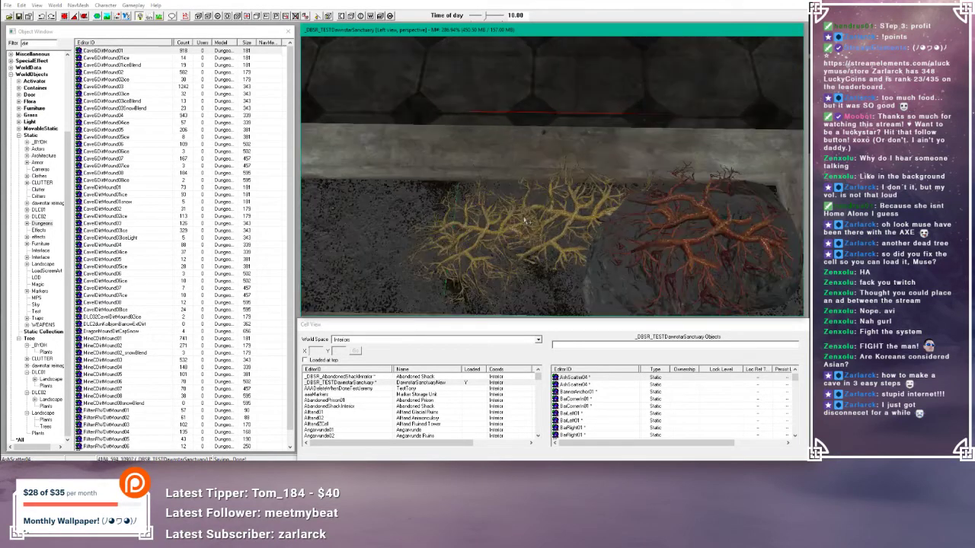
left_click(476, 235)
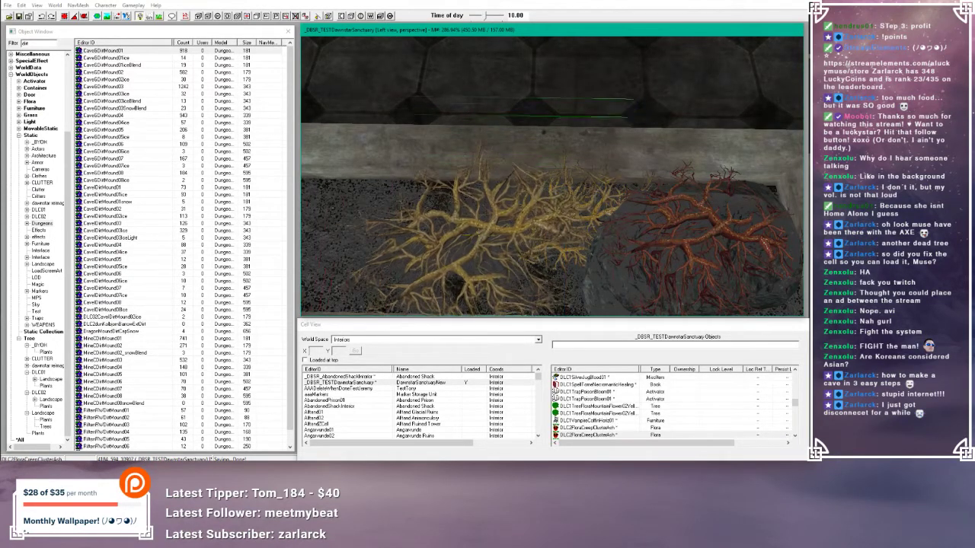
mouse_move(488, 245)
right_mouse_down()
mouse_move(518, 245)
mouse_move(493, 256)
right_mouse_up()
- Rotate the enlarged yellow creep cluster and adjust its position to blend with the smaller yellow one beside it
middle_click_drag(494, 256, 496, 243)
key("w")
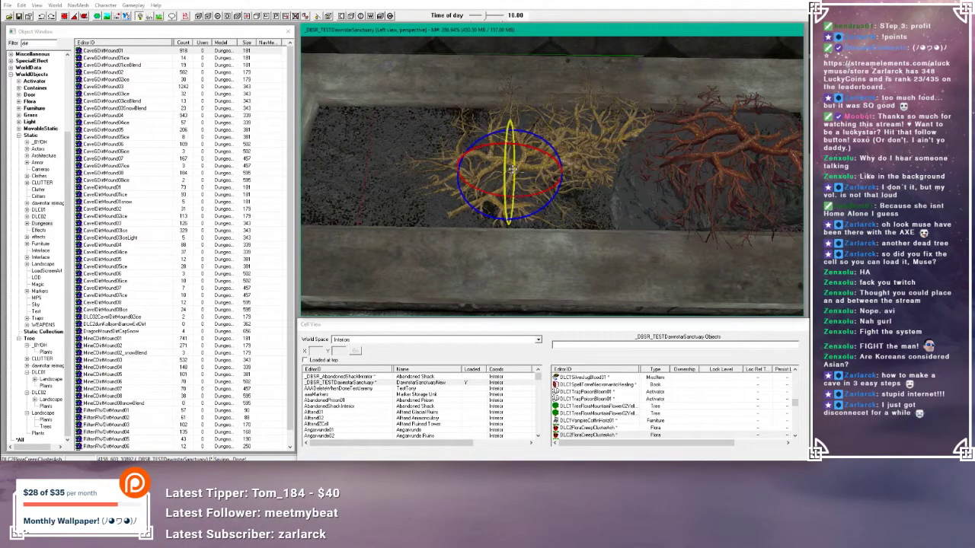
left_click_drag(510, 171, 507, 162)
key("w")
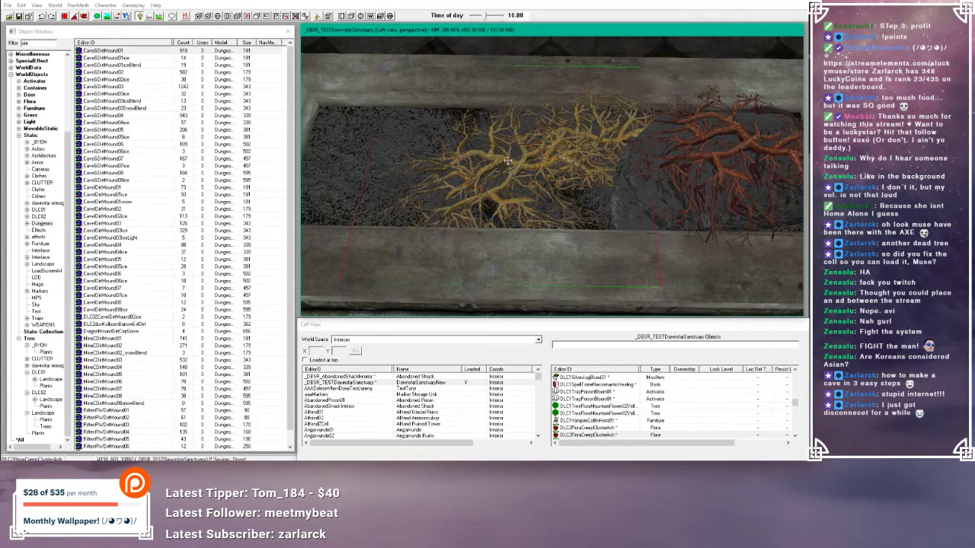
middle_click_drag(508, 161, 516, 182, "shift")
left_click_drag(517, 158, 526, 140)
scroll(554, 148, "down", 2)
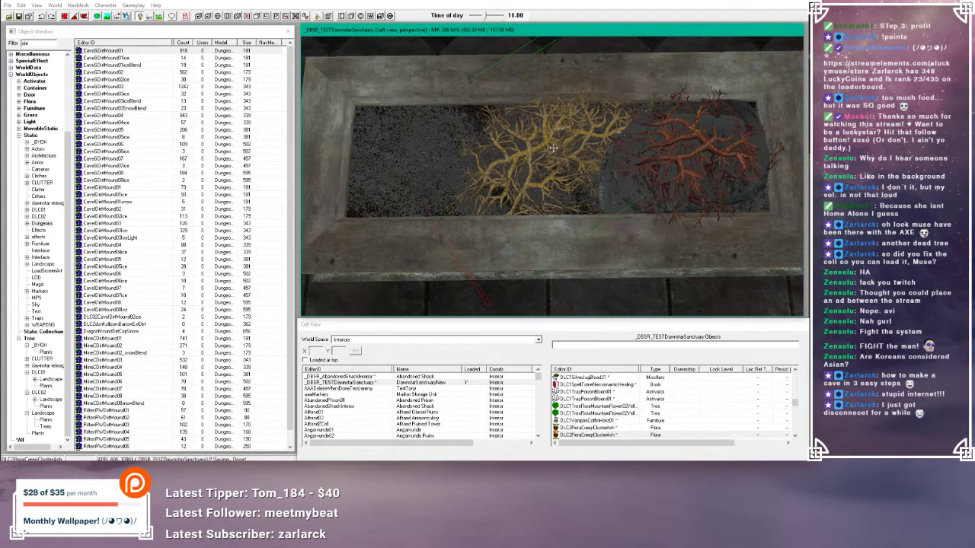
- Duplicate the red creep cluster onto the empty soil at the end opposite the rock, then rotate and lower the copy
left_click(709, 149)
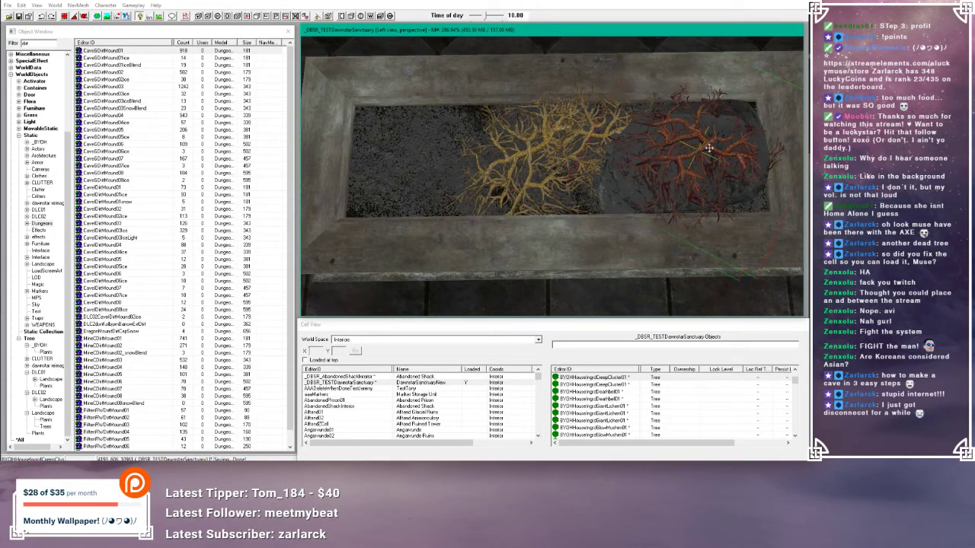
key("ctrl+d")
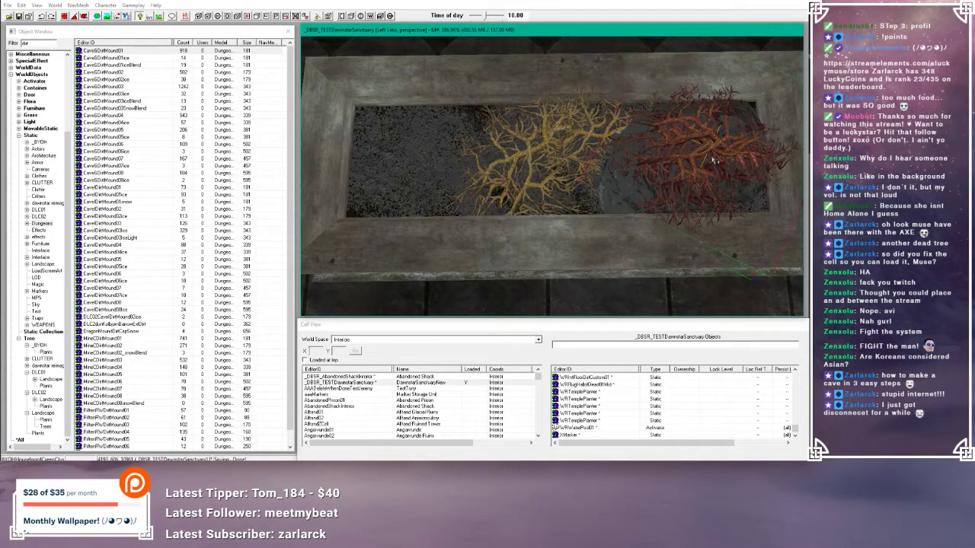
left_click_drag(712, 150, 411, 143)
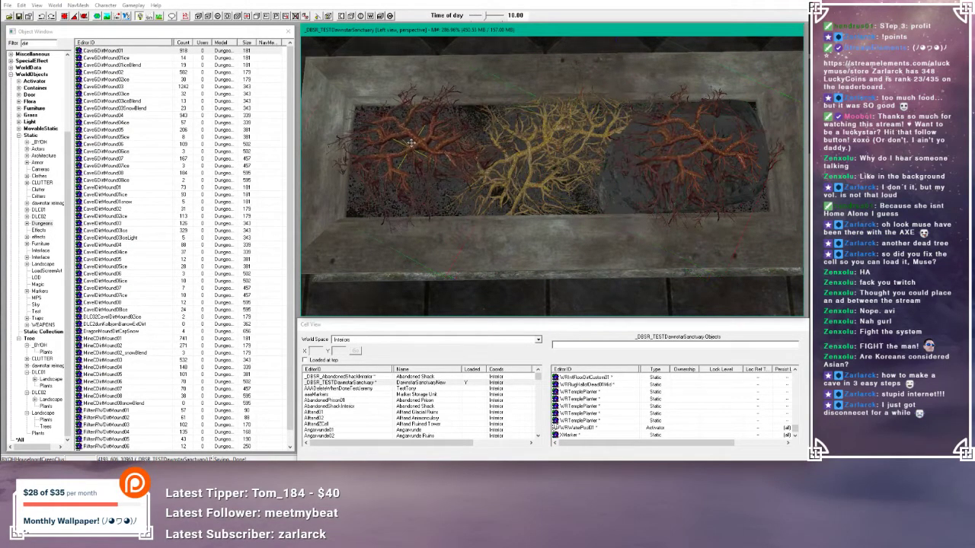
right_click_drag(410, 143, 403, 142)
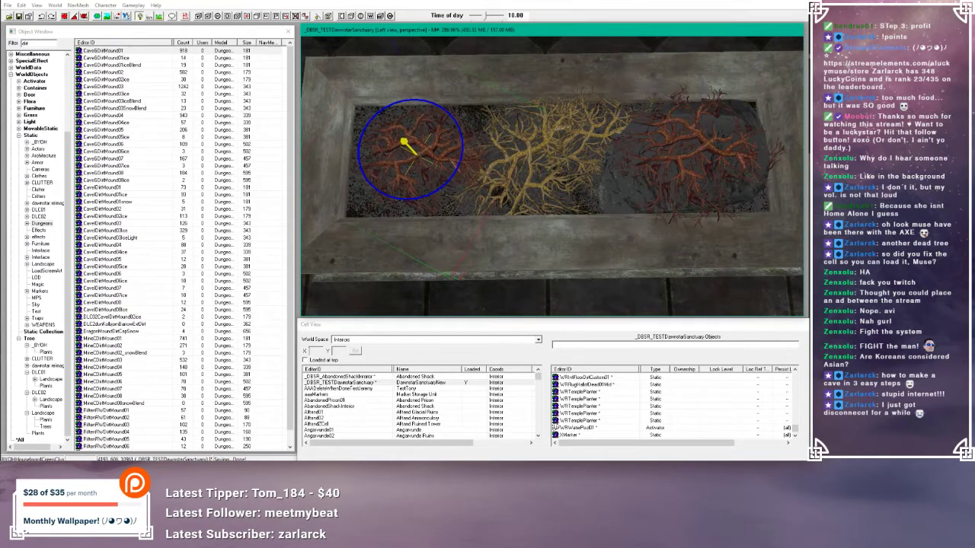
middle_click_drag(415, 144, 419, 198, "shift")
left_click_drag(399, 193, 405, 190)
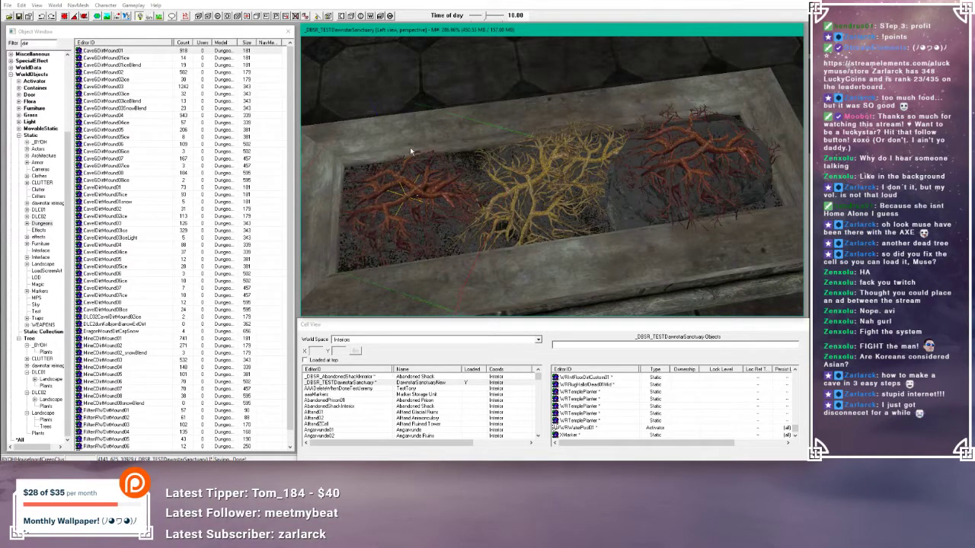
- Place a CaveGDirtMound01 at the planter, scale it down and move it under the red cluster opposite the rock
left_click(45, 44)
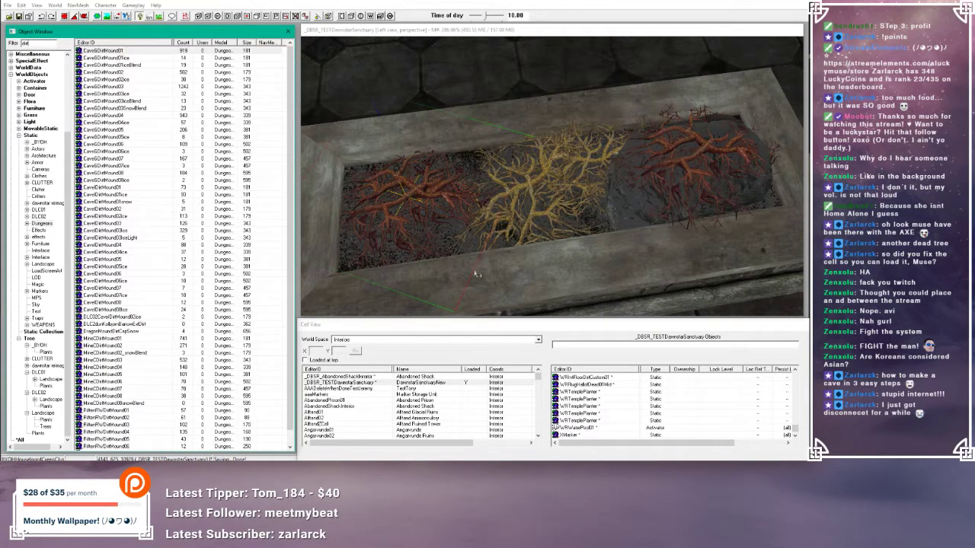
left_click_drag(476, 274, 477, 271)
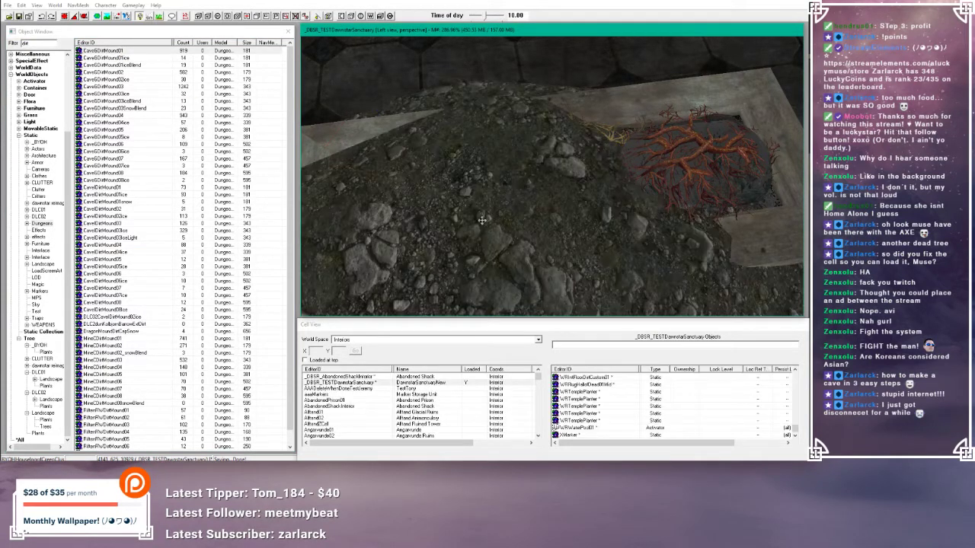
scroll(457, 218, "down", 5)
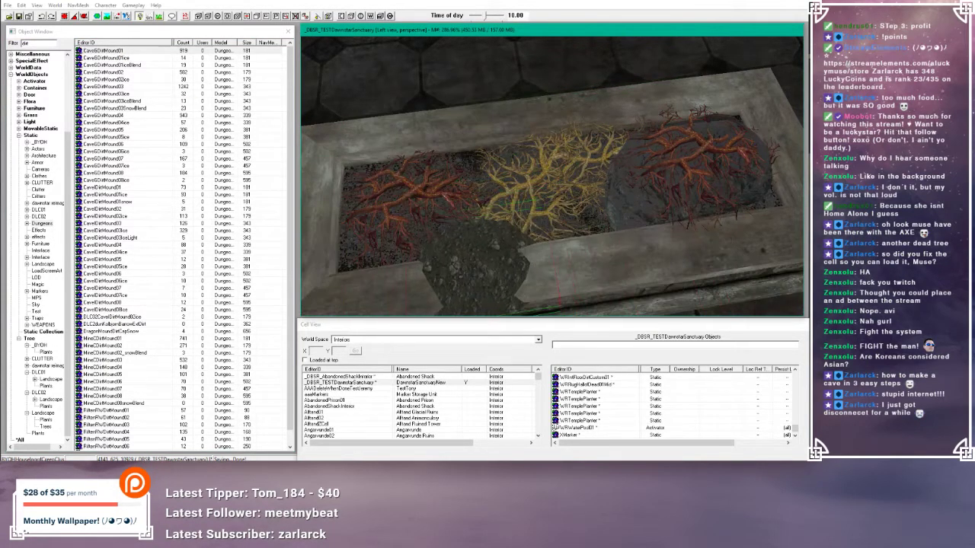
left_click_drag(476, 266, 413, 205)
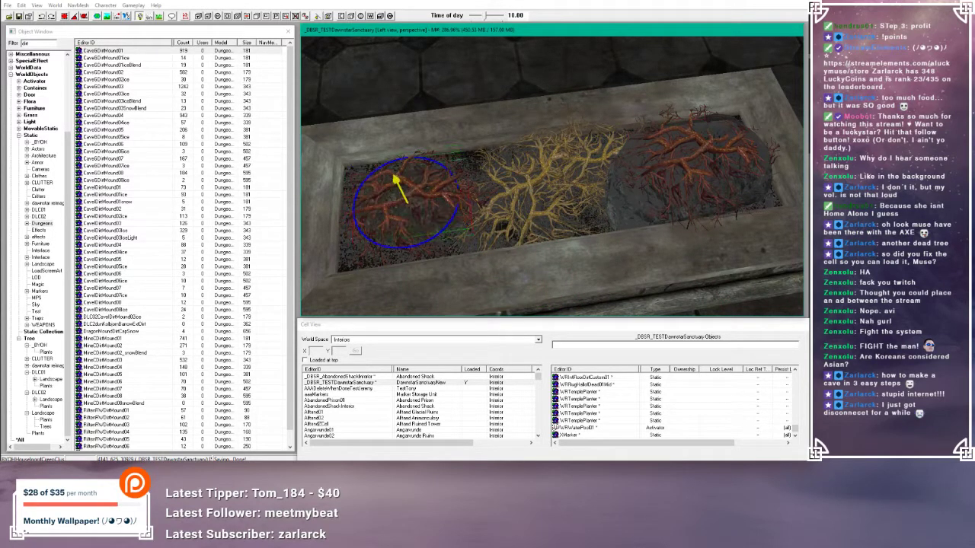
- Adjust the dirt mound's height and position so it sits beneath the red creep cluster's branches
middle_click_drag(408, 203, 409, 174, "shift")
scroll(408, 174, "up", 4)
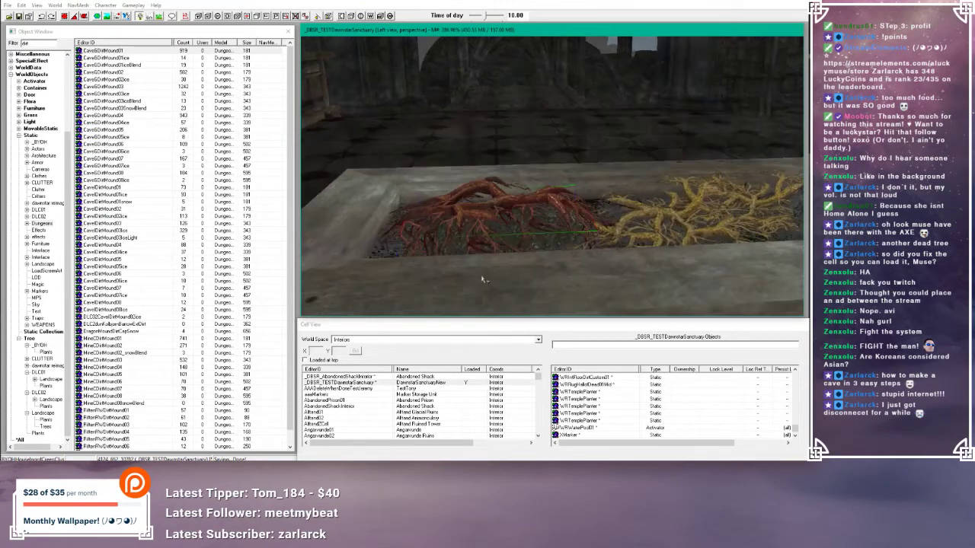
left_click_drag(489, 180, 490, 172)
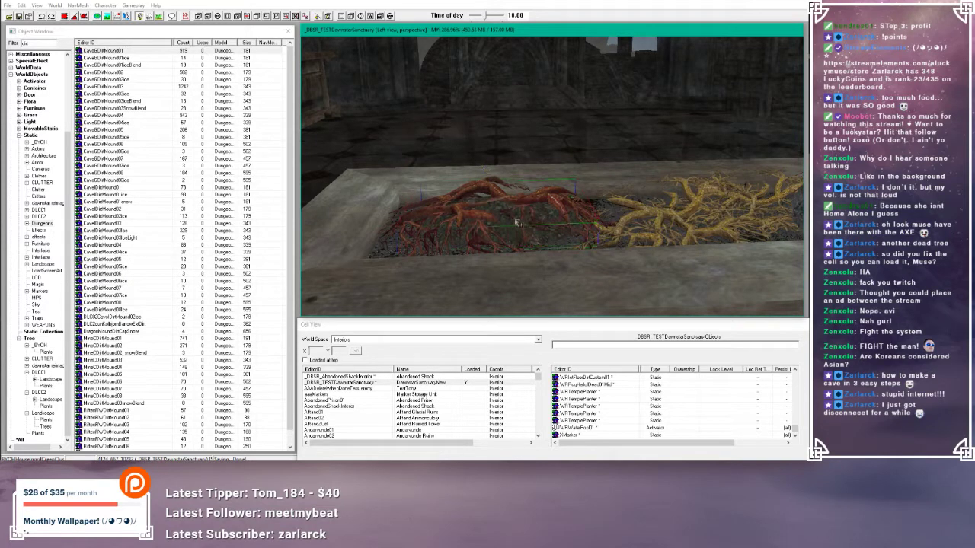
middle_click_drag(516, 222, 492, 180, "shift")
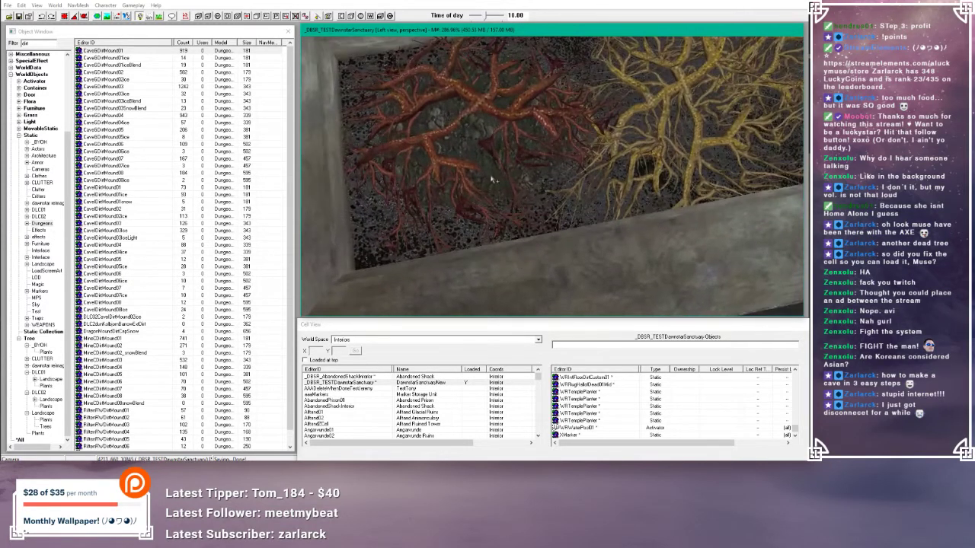
left_click(462, 135)
left_click_drag(462, 135, 462, 131)
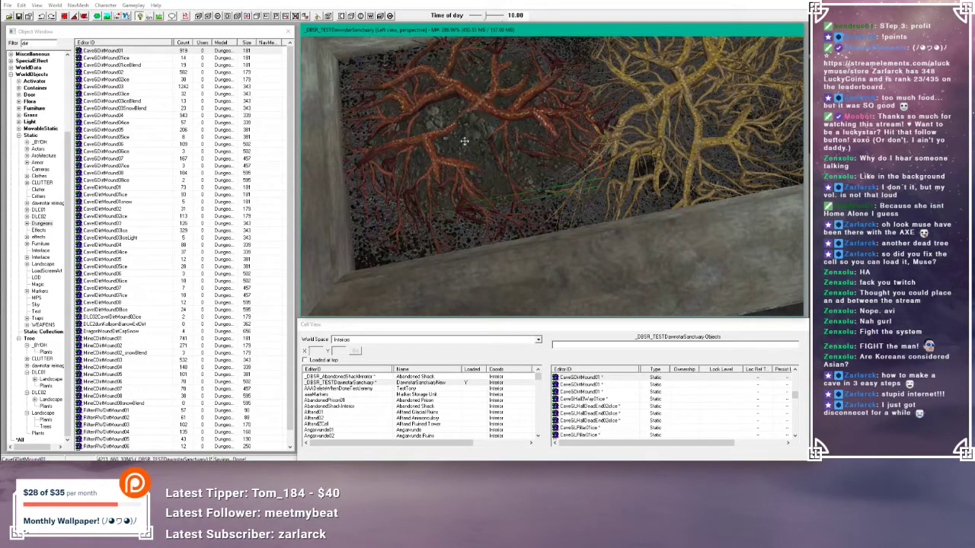
key("w")
mouse_move(473, 143)
middle_mouse_down("shift")
mouse_move(463, 101)
mouse_move(469, 144)
middle_mouse_up("shift")
scroll(469, 143, "down", 5)
left_click(594, 203)
scroll(594, 203, "up", 5)
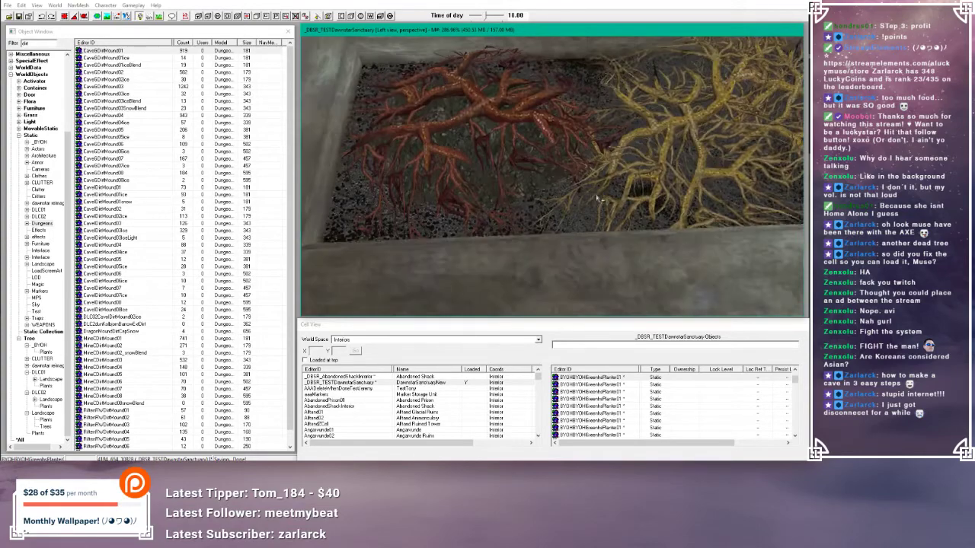
middle_click_drag(594, 204, 594, 210, "shift")
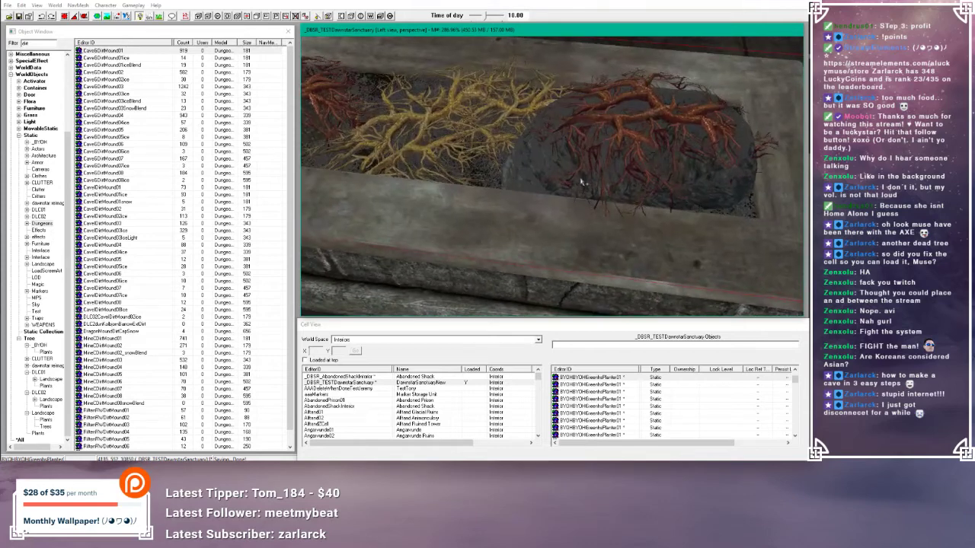
- Examine the filled planter from farther out and survey the surrounding hall and its side alcoves
scroll(582, 183, "down", 2)
middle_click_drag(582, 182, 592, 201, "shift")
scroll(591, 202, "down", 3)
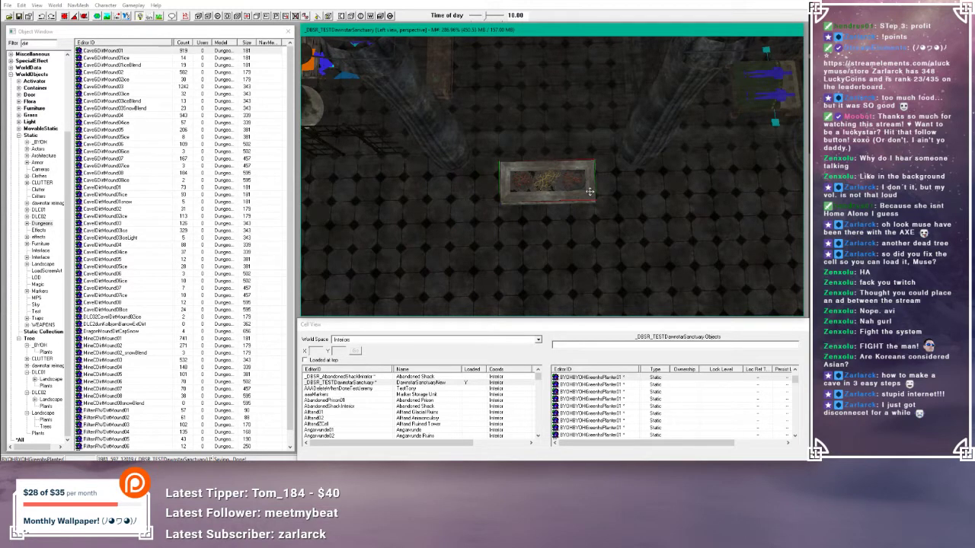
scroll(556, 163, "down", 5)
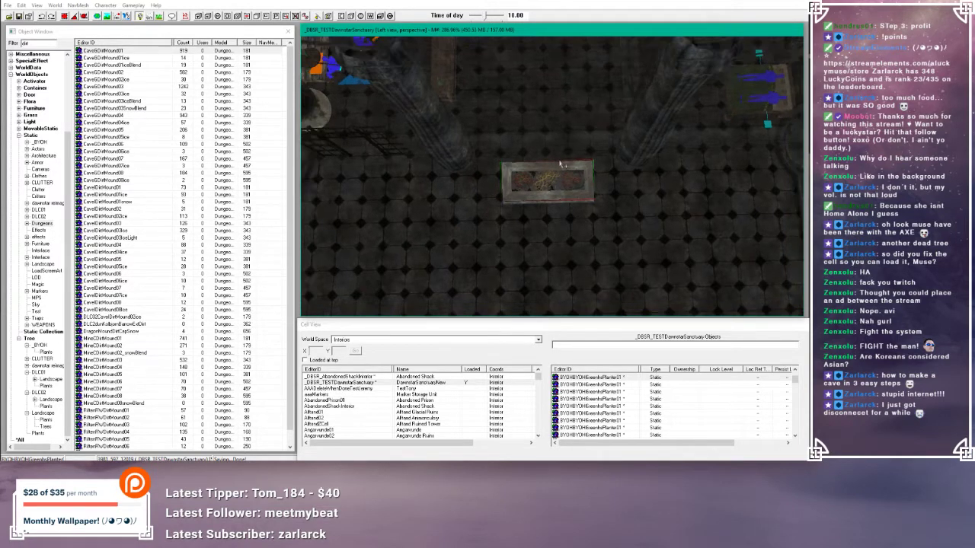
scroll(551, 169, "down", 5)
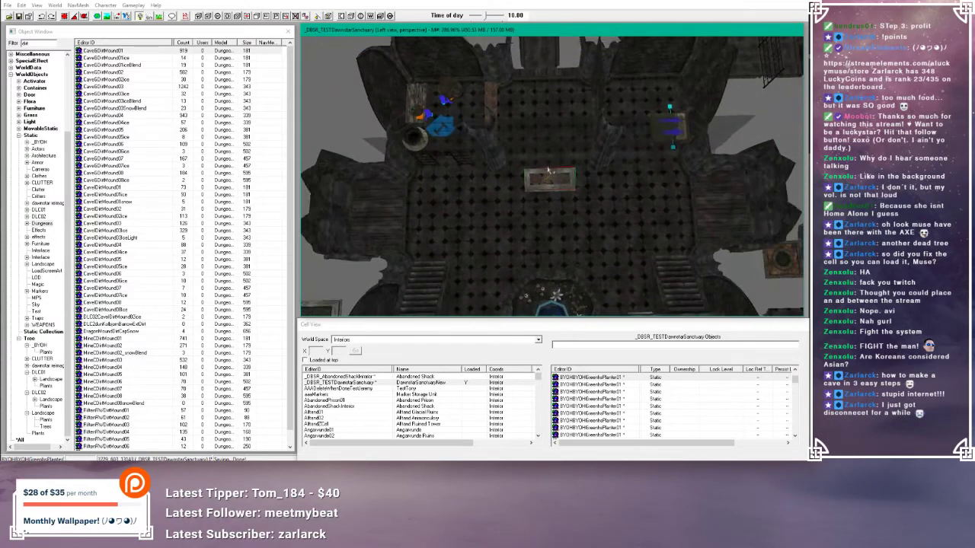
middle_click_drag(551, 169, 495, 236, "shift")
middle_click_drag(641, 218, 631, 199, "shift")
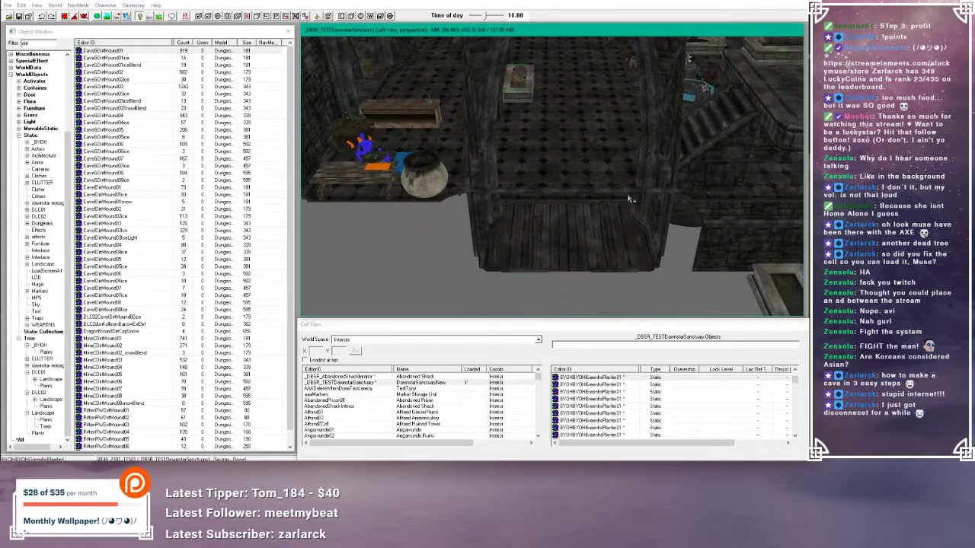
middle_click_drag(568, 131, 512, 128, "shift")
mouse_move(553, 183)
middle_mouse_down("shift")
mouse_move(555, 222)
mouse_move(585, 153)
middle_mouse_up("shift")
- Move the alchemy workbench from beside the large round pot into the wooden-floored alcove, turning it and placing it on the floor
scroll(585, 153, "up", 4)
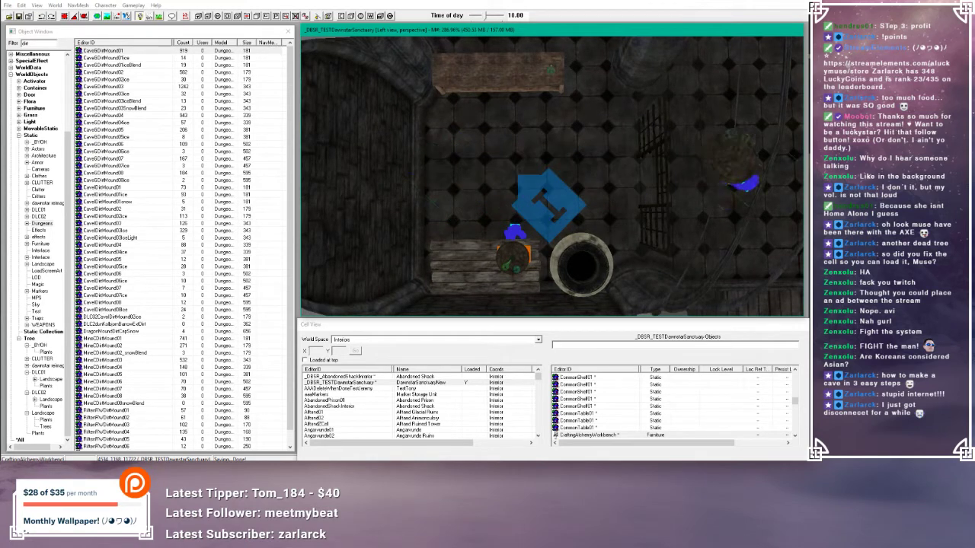
middle_click_drag(765, 163, 708, 113, "shift")
left_click_drag(518, 76, 569, 281)
middle_click_drag(569, 280, 573, 248, "shift")
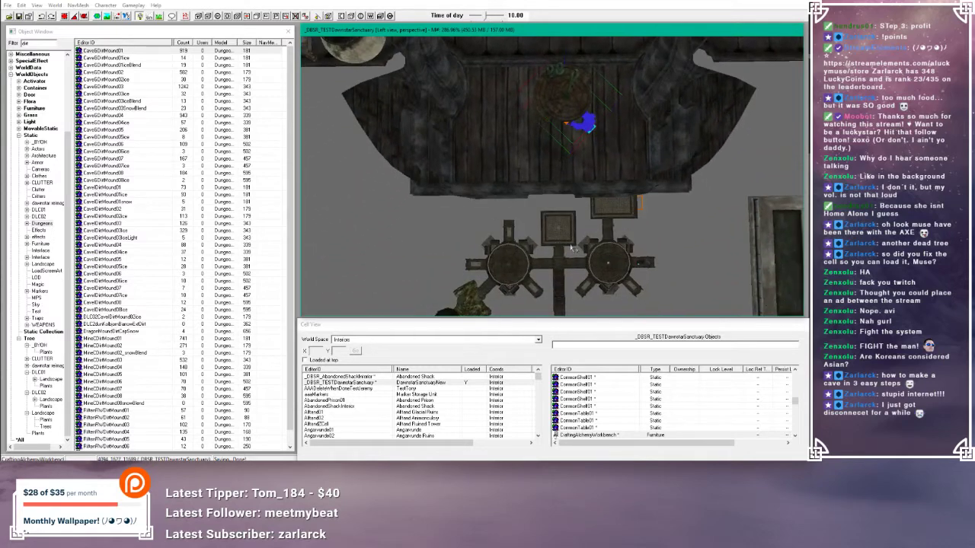
key("f")
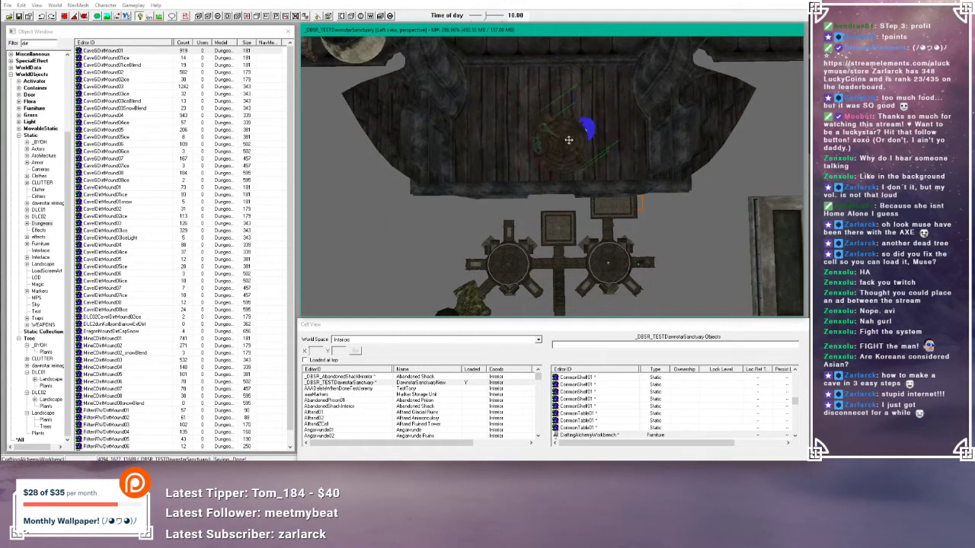
left_click_drag(568, 139, 522, 131)
middle_click_drag(522, 134, 509, 153, "shift")
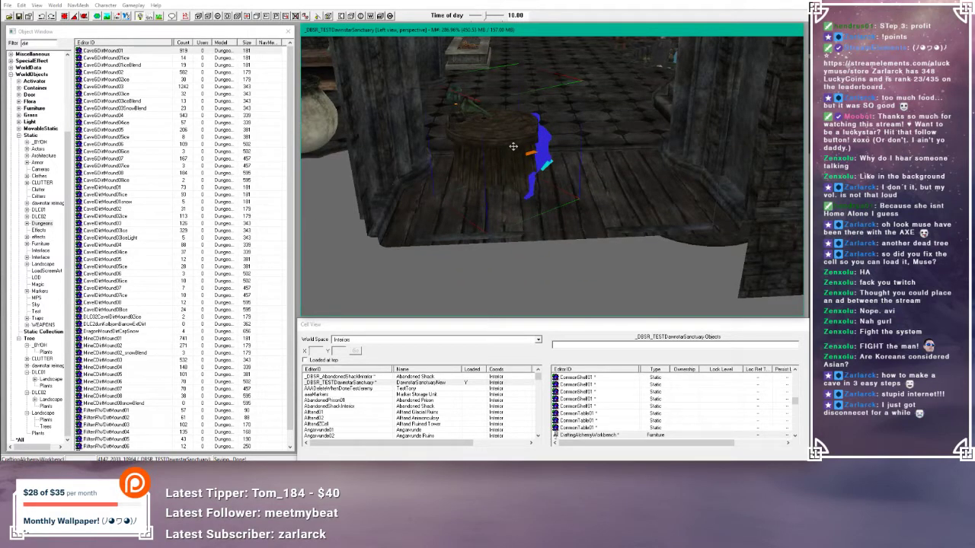
- Fine-tune the alchemy workbench's position and height so it stands at one end of the alcove's wooden floor
mouse_move(513, 146)
left_mouse_down()
mouse_move(509, 79)
mouse_move(514, 106)
left_mouse_up()
middle_click_drag(515, 107, 510, 89, "shift")
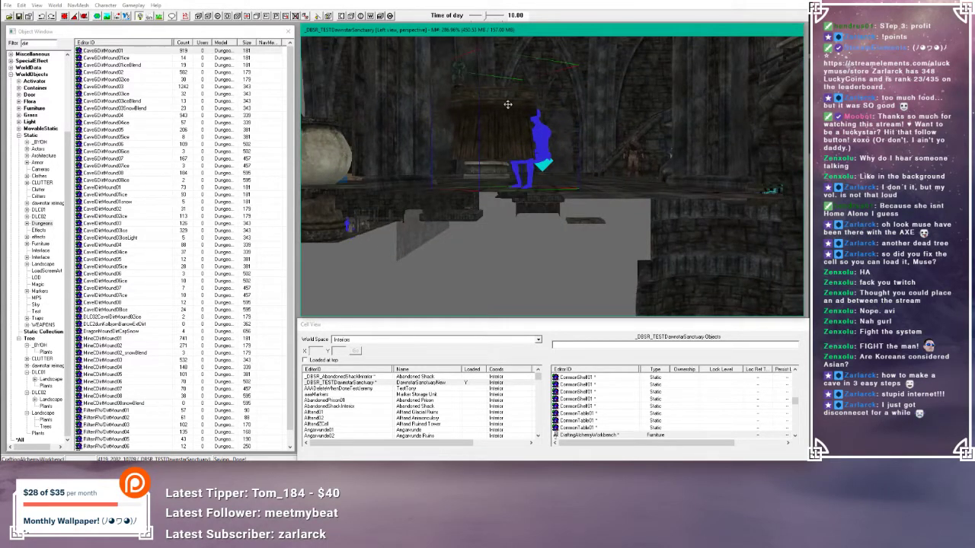
mouse_move(507, 104)
left_mouse_down()
mouse_move(426, 72)
mouse_move(511, 136)
left_mouse_up()
mouse_move(507, 132)
middle_mouse_down("shift")
mouse_move(450, 147)
mouse_move(508, 149)
middle_mouse_up("shift")
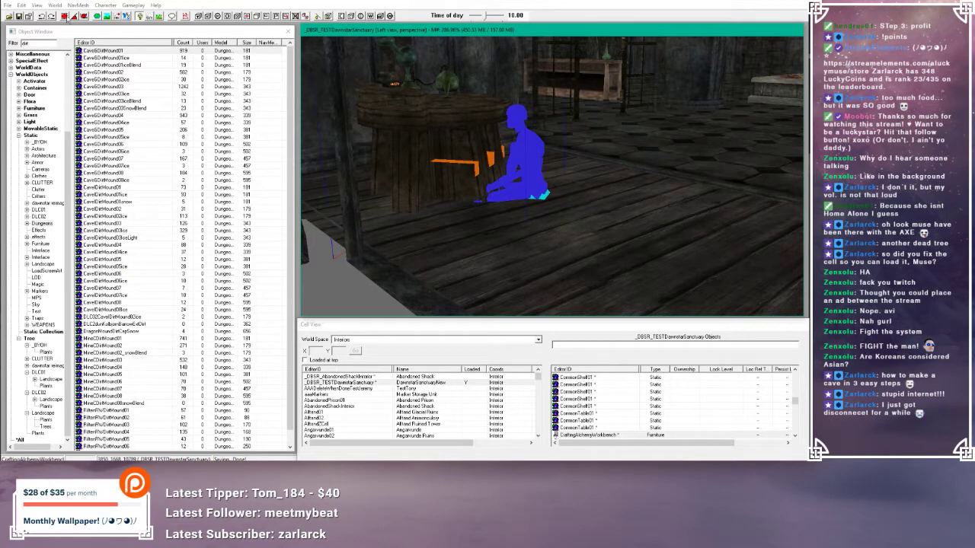
left_click(67, 18)
left_click(472, 133)
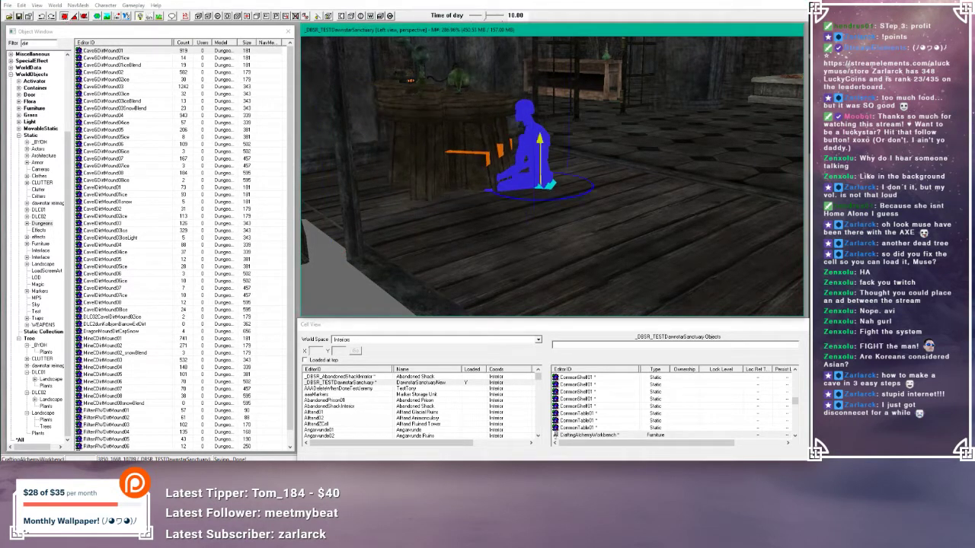
mouse_move(472, 133)
middle_mouse_down("shift")
mouse_move(499, 110)
mouse_move(509, 126)
mouse_move(473, 161)
mouse_move(465, 88)
middle_mouse_up("shift")
middle_click_drag(486, 136, 483, 113, "shift")
left_click_drag(505, 175, 506, 206)
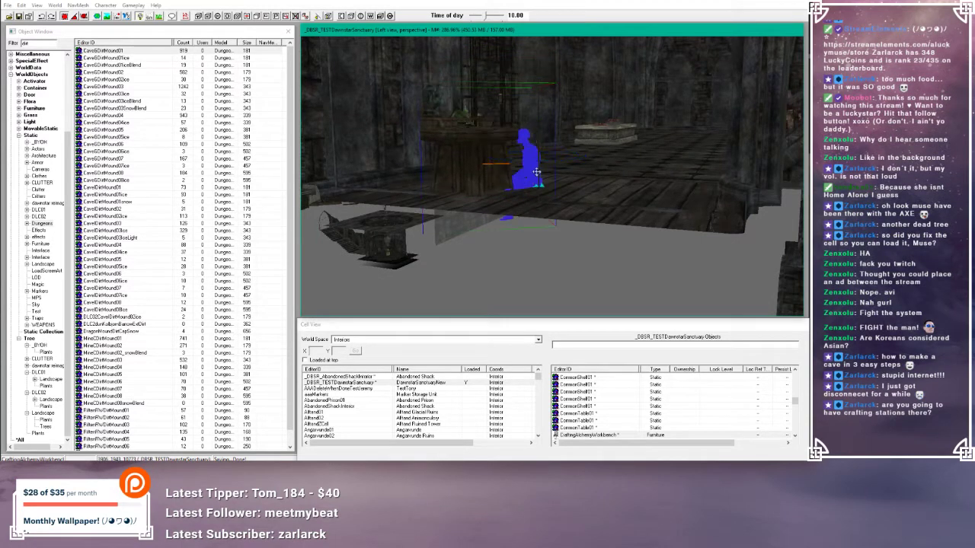
middle_click_drag(533, 183, 536, 244, "shift")
middle_click_drag(471, 175, 457, 183, "shift")
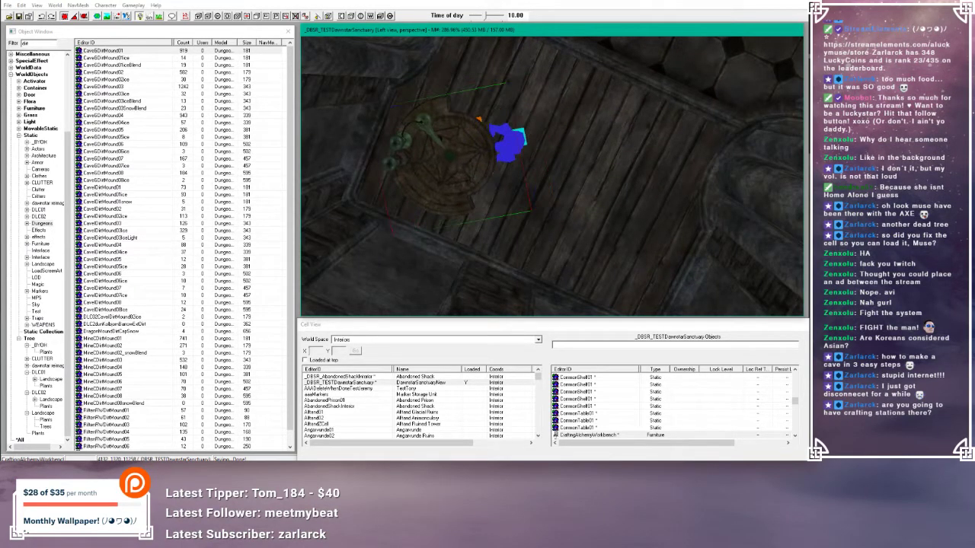
- Relocate the large round pot from behind the wooden table to a spot beside the mushroom-filled stone planter
mouse_move(535, 138)
middle_mouse_down("shift")
mouse_move(623, 79)
mouse_move(618, 95)
mouse_move(645, 114)
mouse_move(613, 120)
middle_mouse_up("shift")
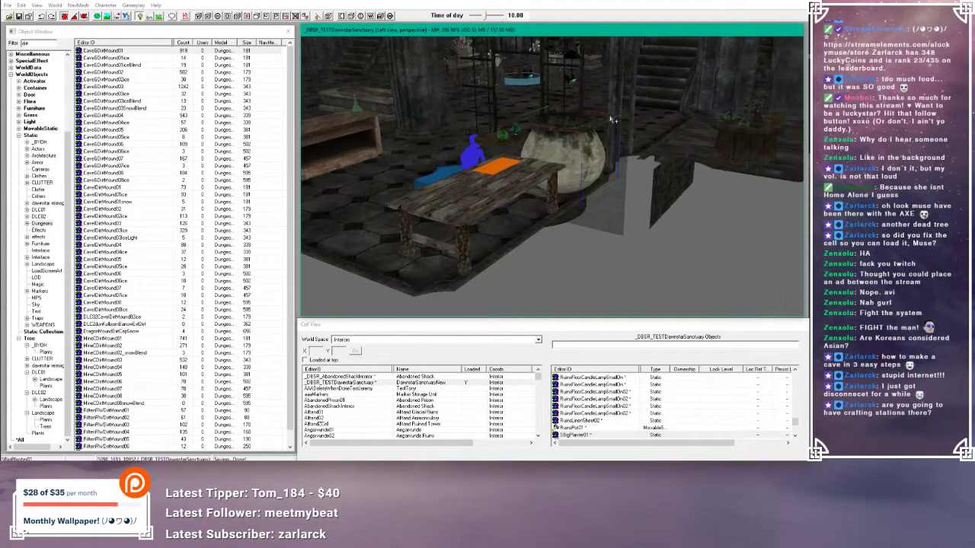
middle_click_drag(516, 131, 430, 194, "shift")
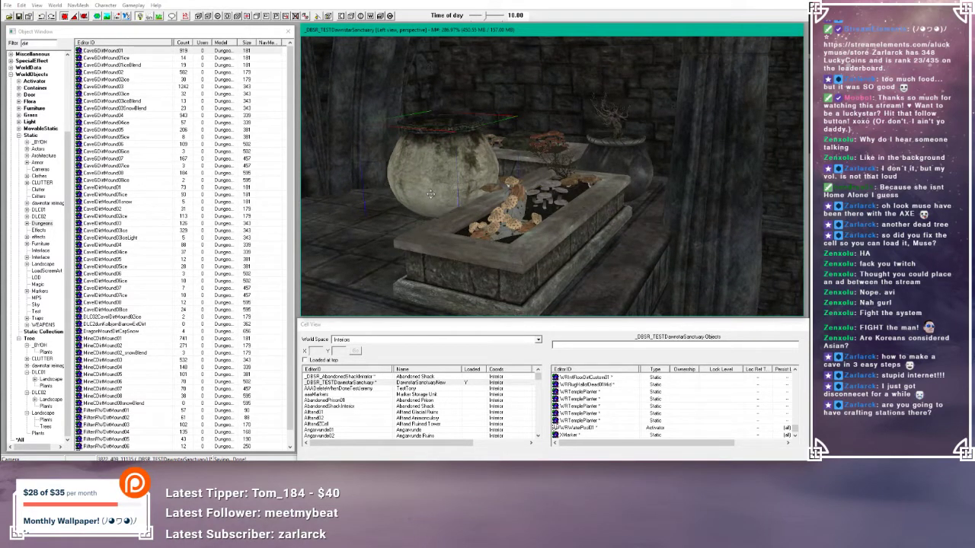
key("Delete")
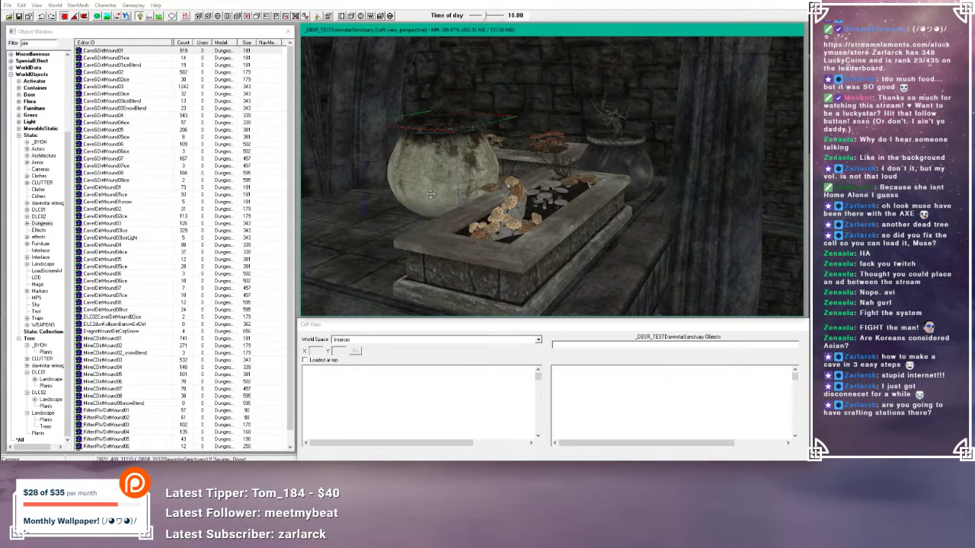
left_click(640, 160)
middle_click_drag(640, 160, 603, 183, "shift")
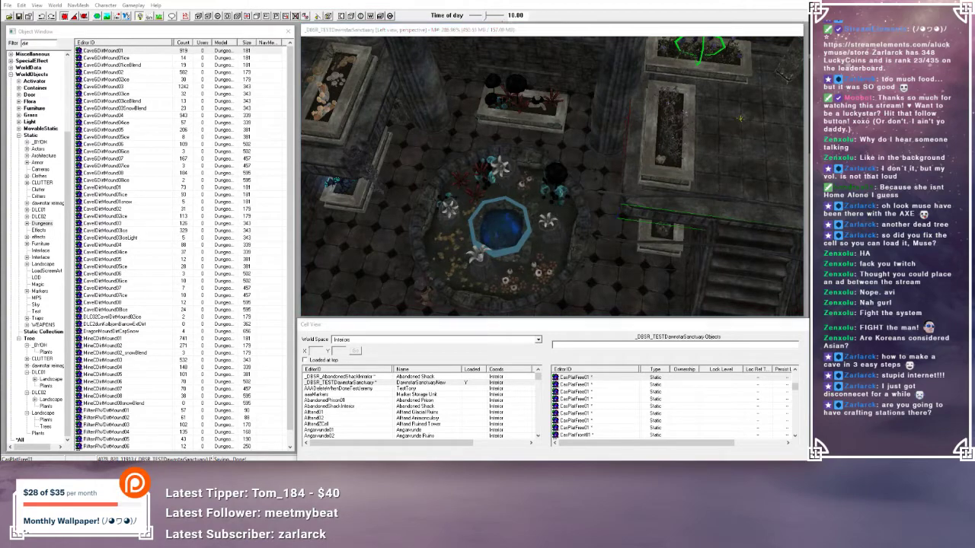
- Switch to the Steam library and start The Elder Scrolls V: Skyrim through its launcher
key("super")
left_click(183, 374)
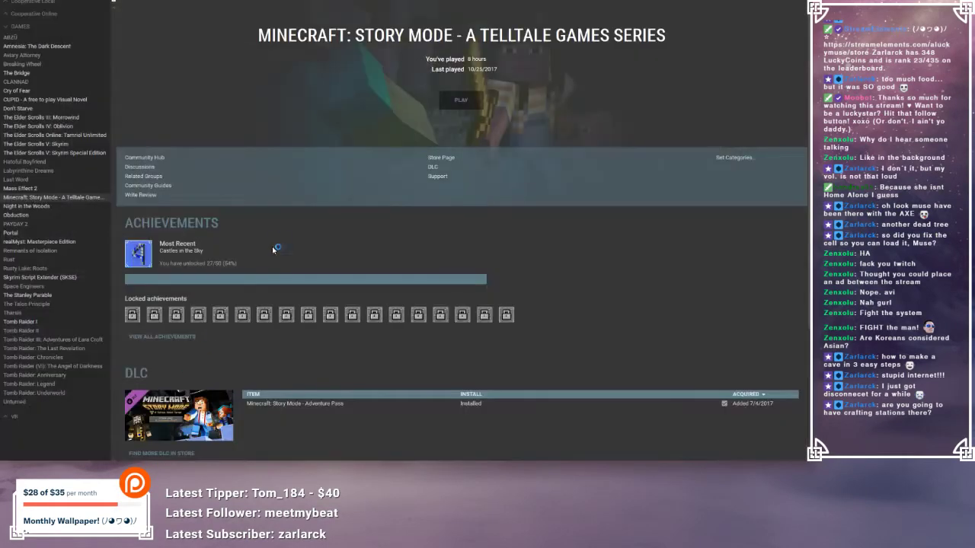
left_click(9, 28)
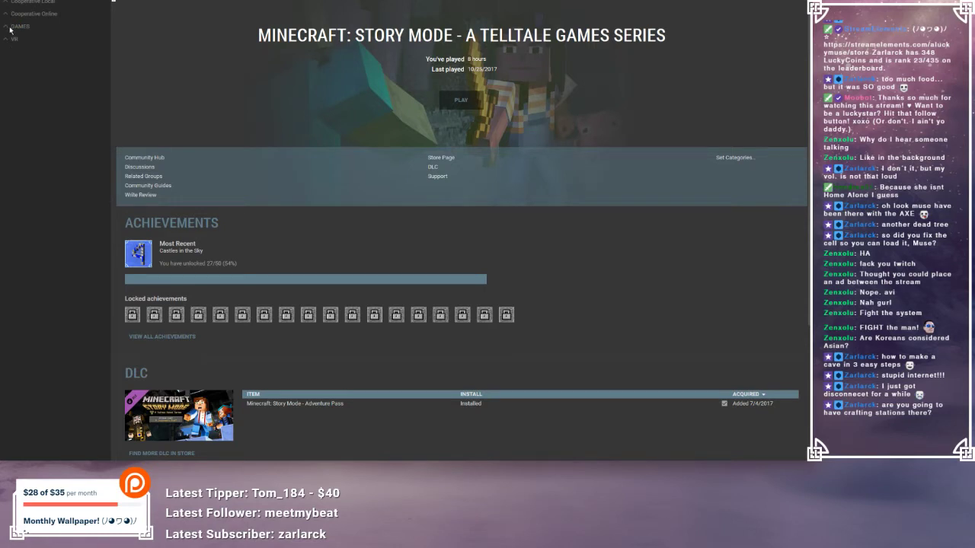
left_click(10, 28)
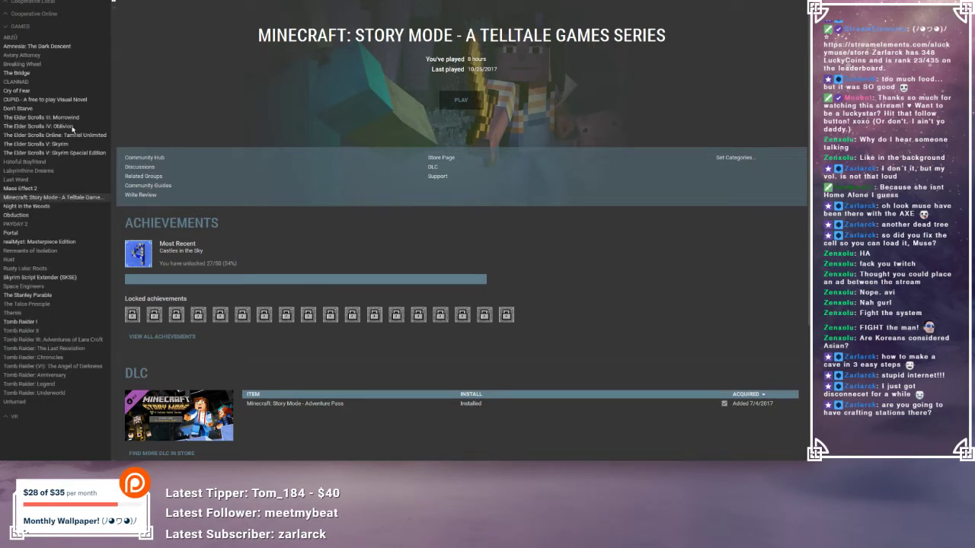
left_click(60, 145)
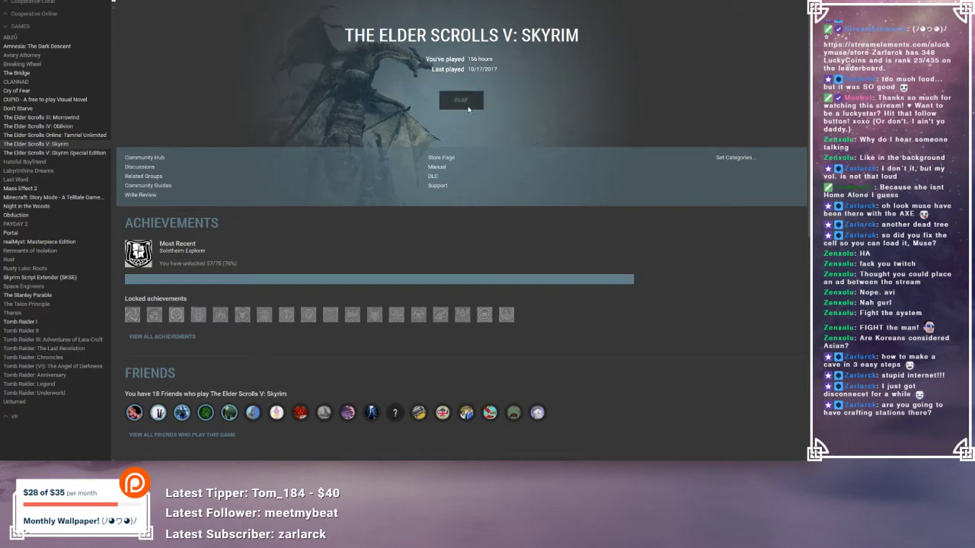
left_click(461, 101)
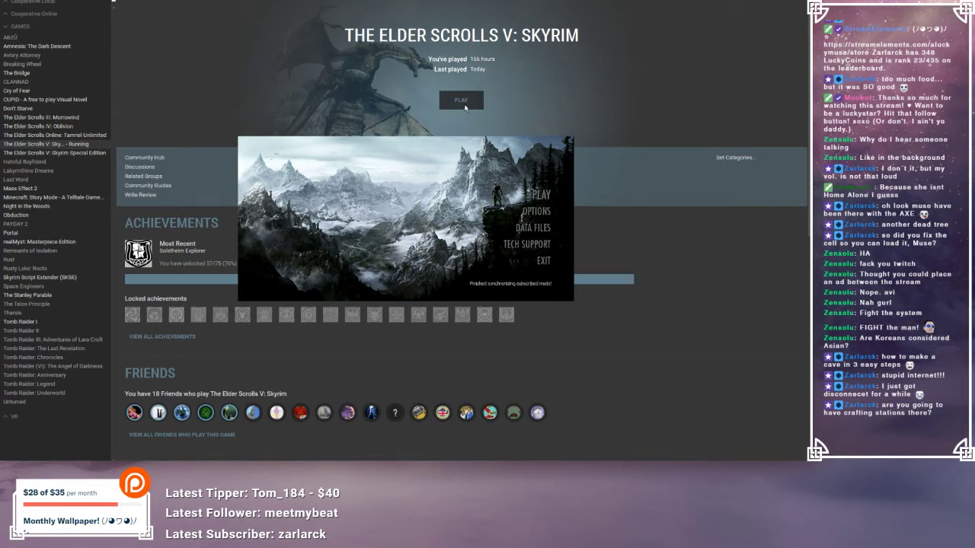
left_click(541, 195)
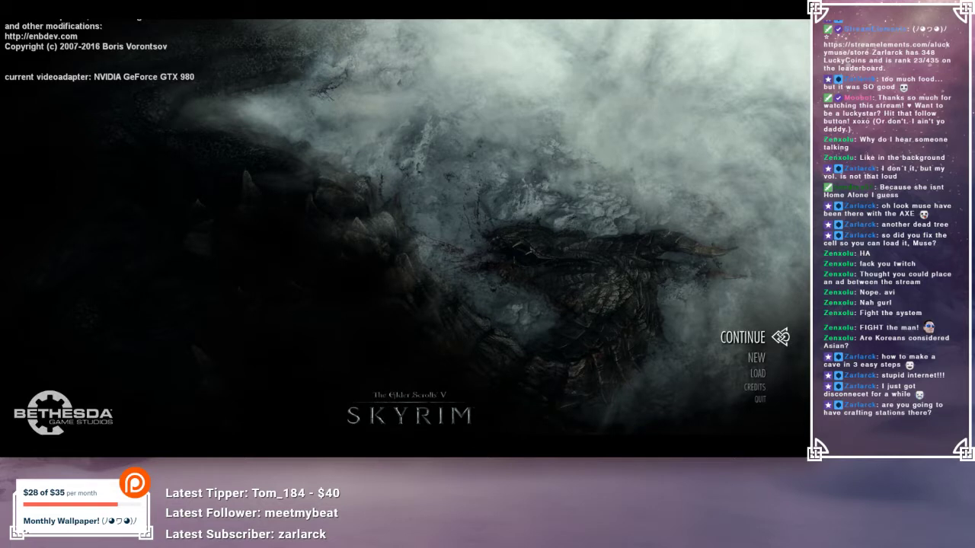
- Load the test cell from the main menu with the console command "coc _dbsr_testdawnstarsanctuary"
key("Down")
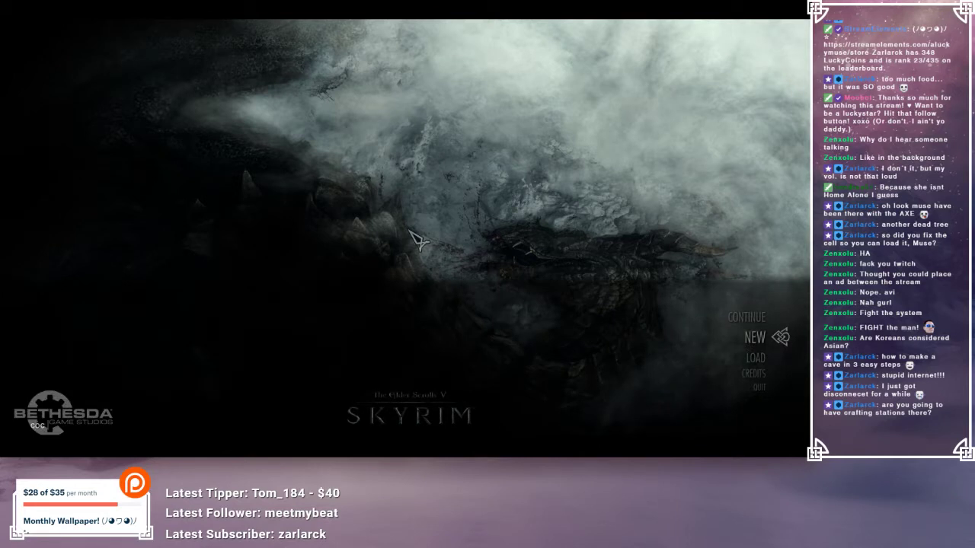
type("_dbsr_testsan")
key("BackSpace")
key("BackSpace")
key("BackSpace")
key("BackSpace")
type("dawnstarsanctuary")
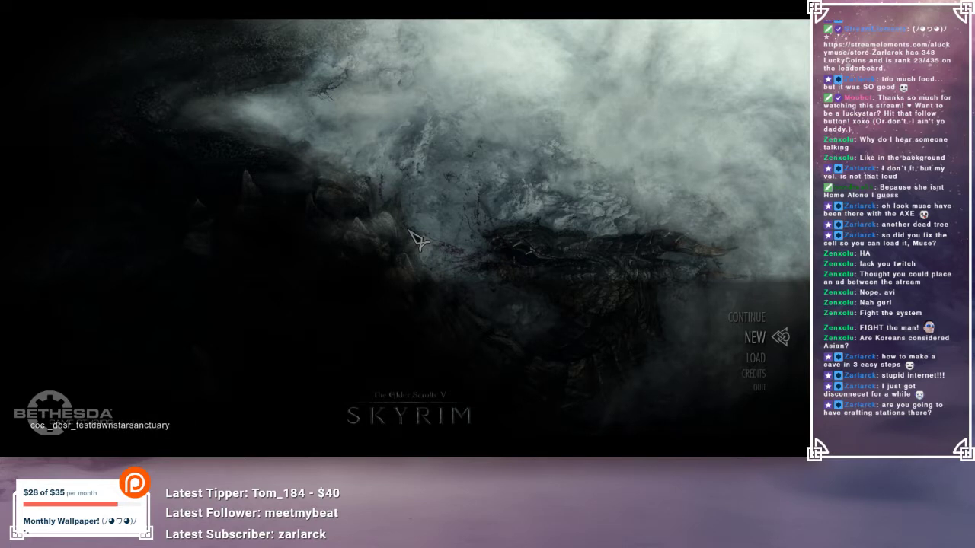
key("Return")
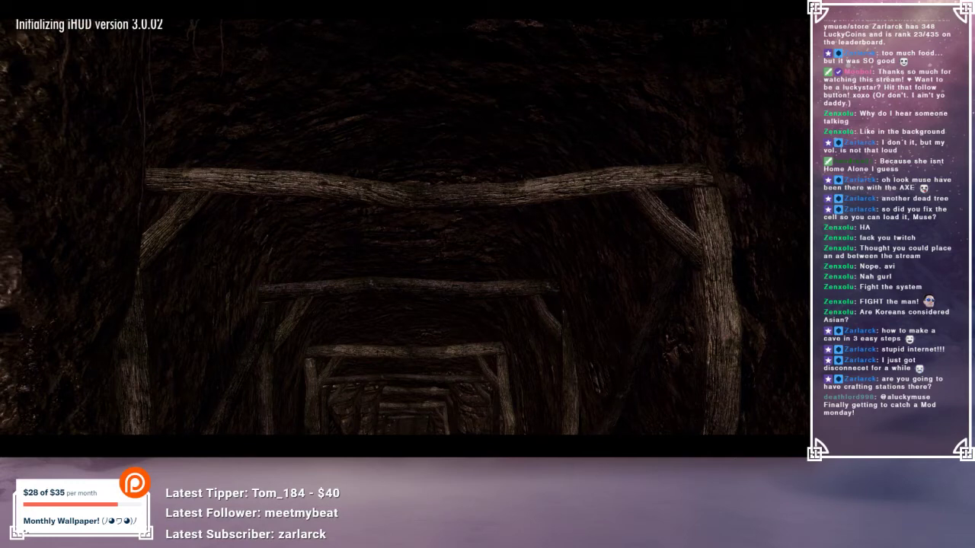
- Walk along the timbered mine tunnel and through the wooden door to inspect the sanctuary in-game
key("w")
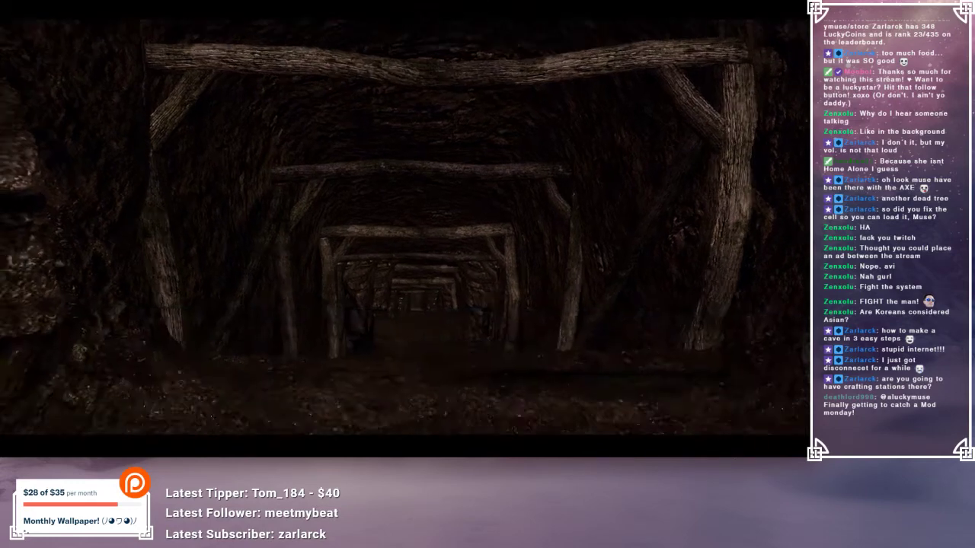
key("w")
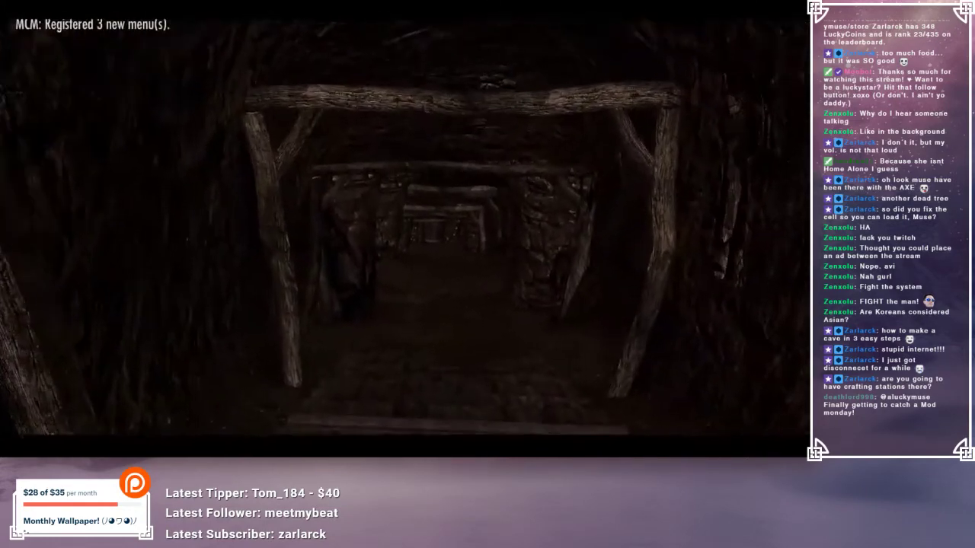
key("w")
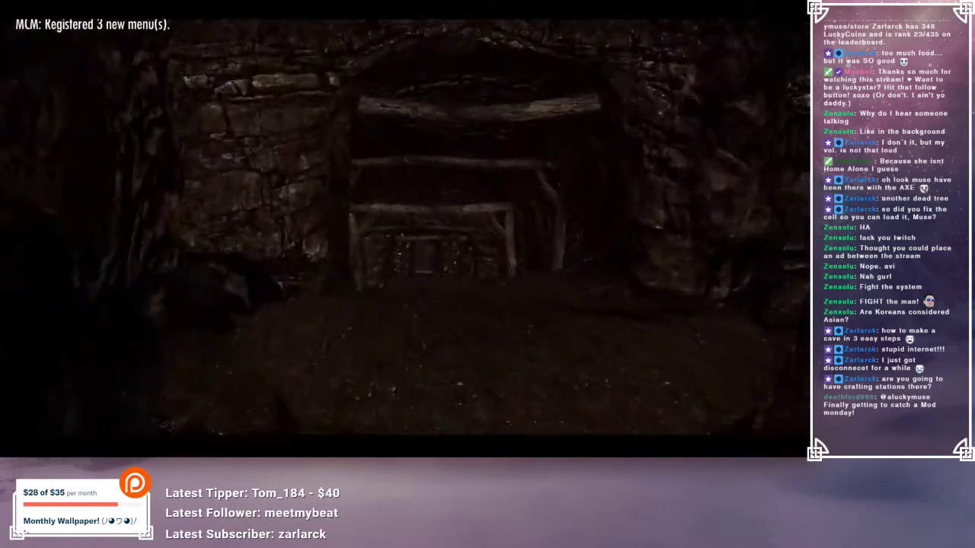
key("w")
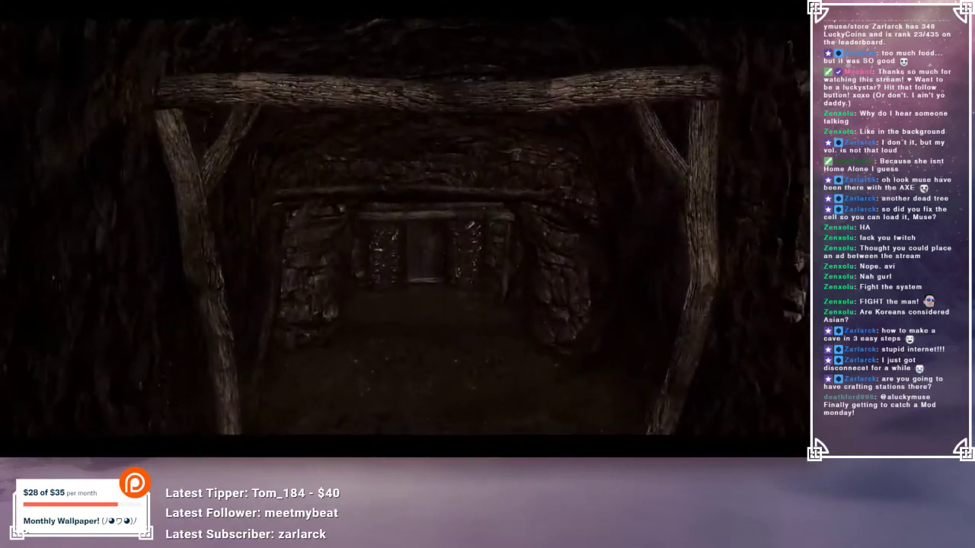
key("w")
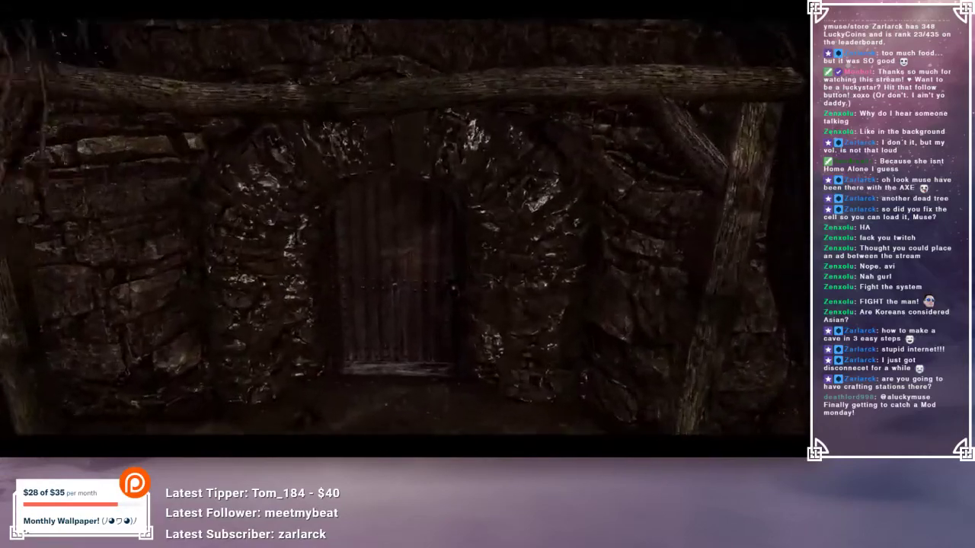
key("e")
key("w")
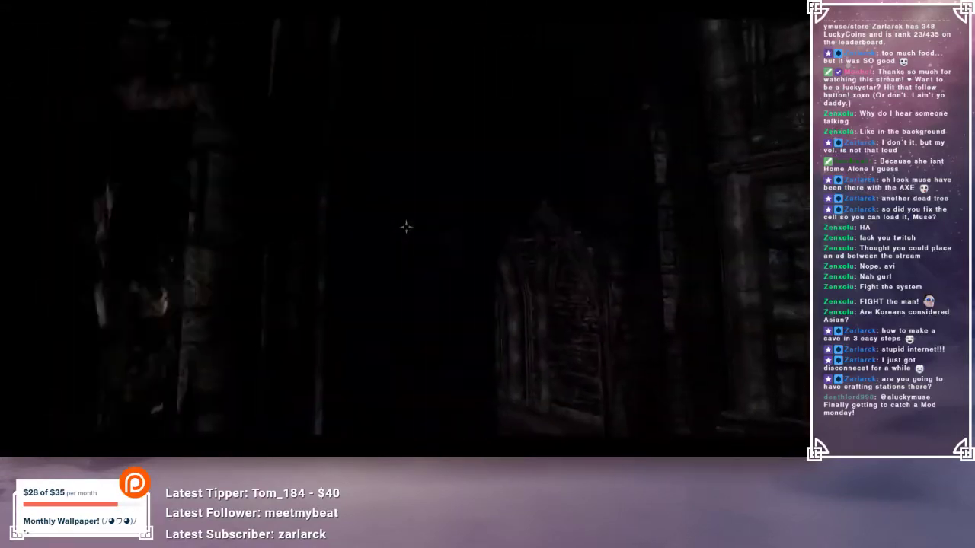
- Equip a torch from the inventory, look around the sanctuary by its light, and view the carried ingredients
key("w")
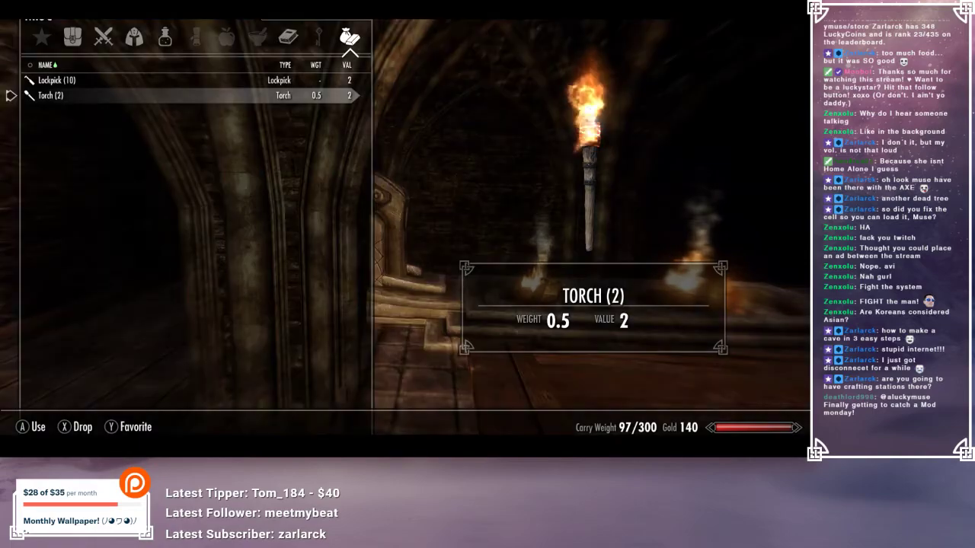
key("w")
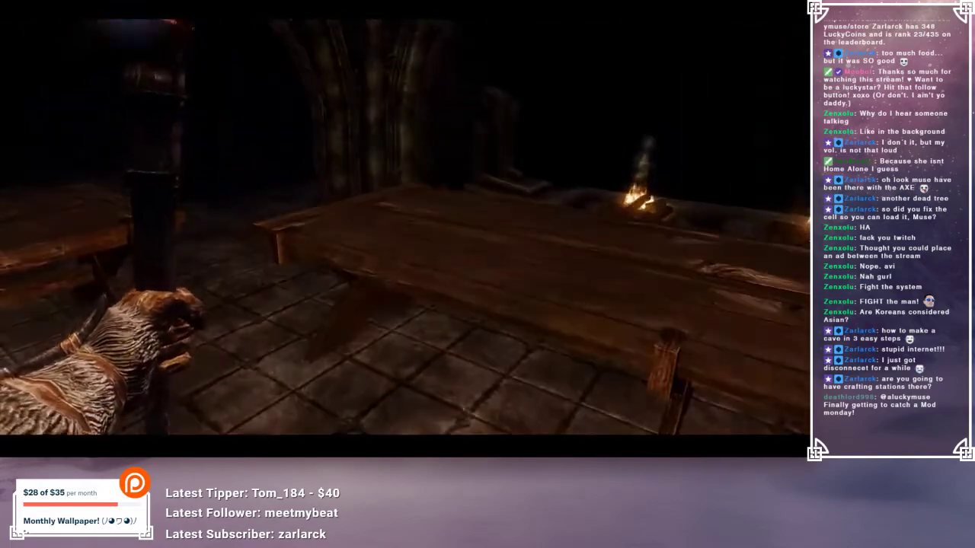
key("w")
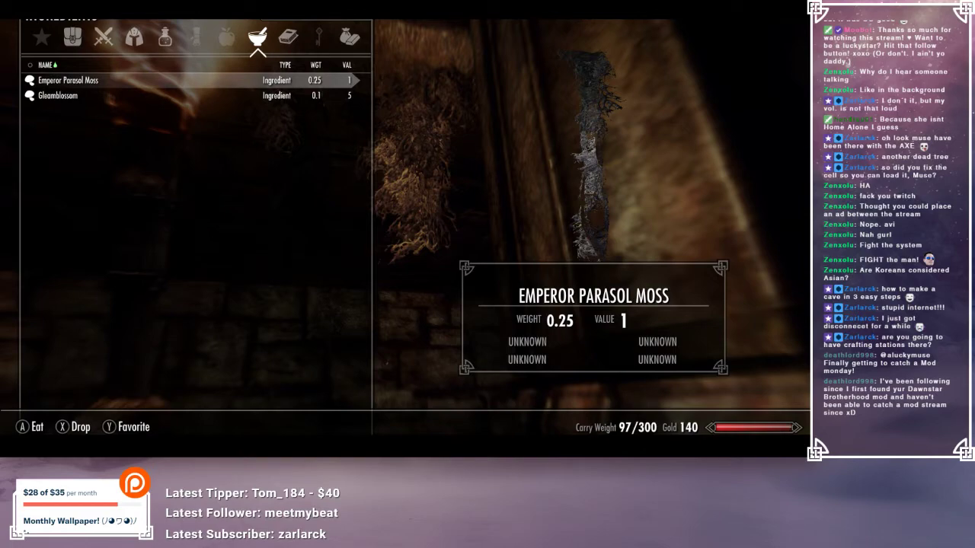
- Inspect the Gleamblossom entry among the carried ingredients, look over the planter's flowers, and view the local map of the sanctuary
key("Tab")
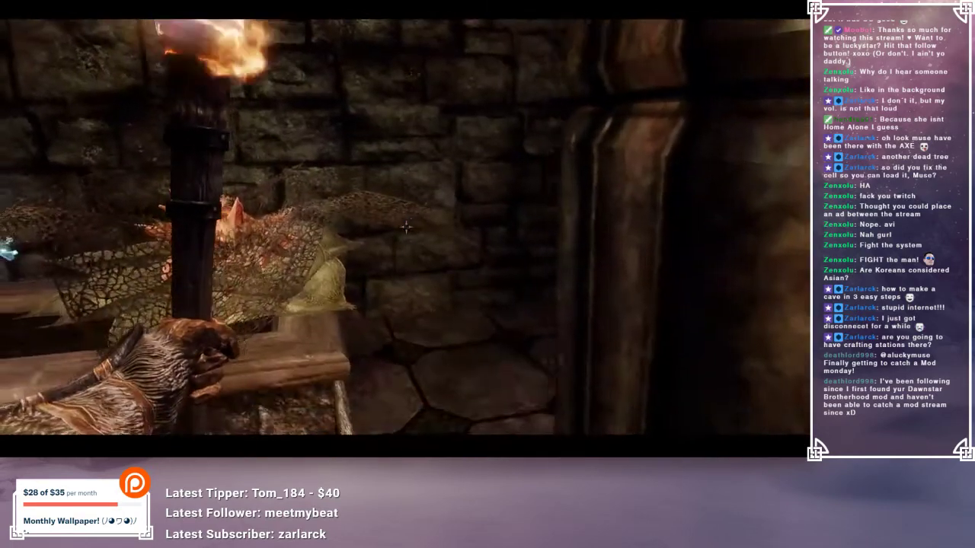
key("Tab")
key("Right")
key("Down")
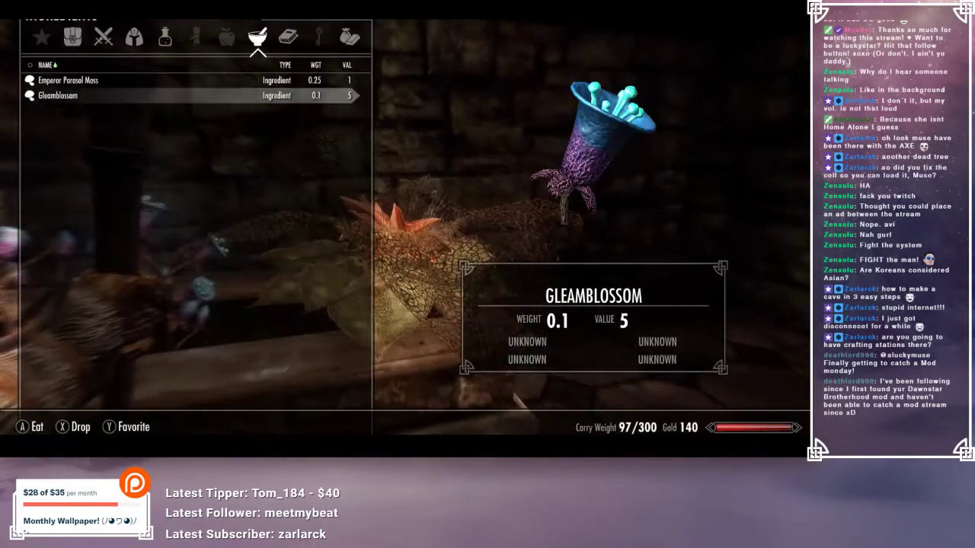
key("Tab")
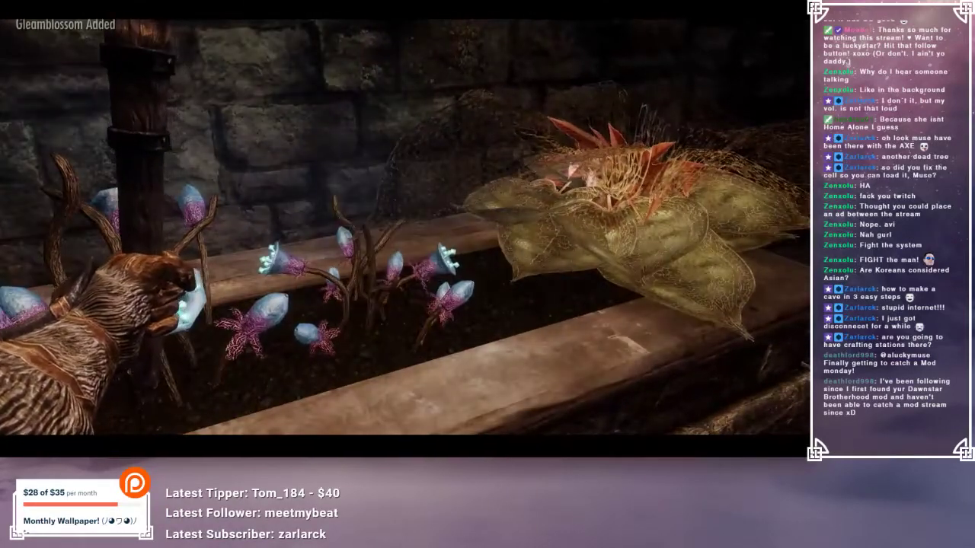
key("Tab")
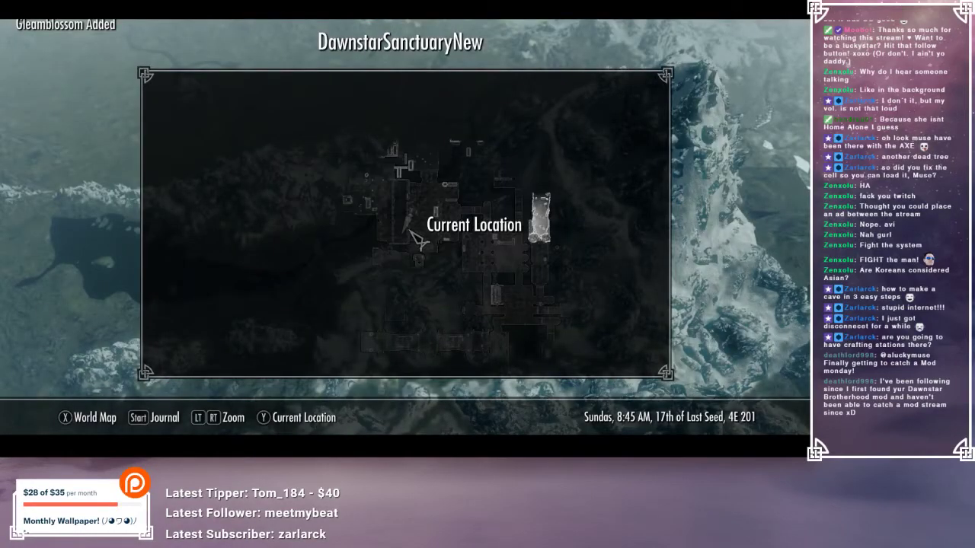
key("Tab")
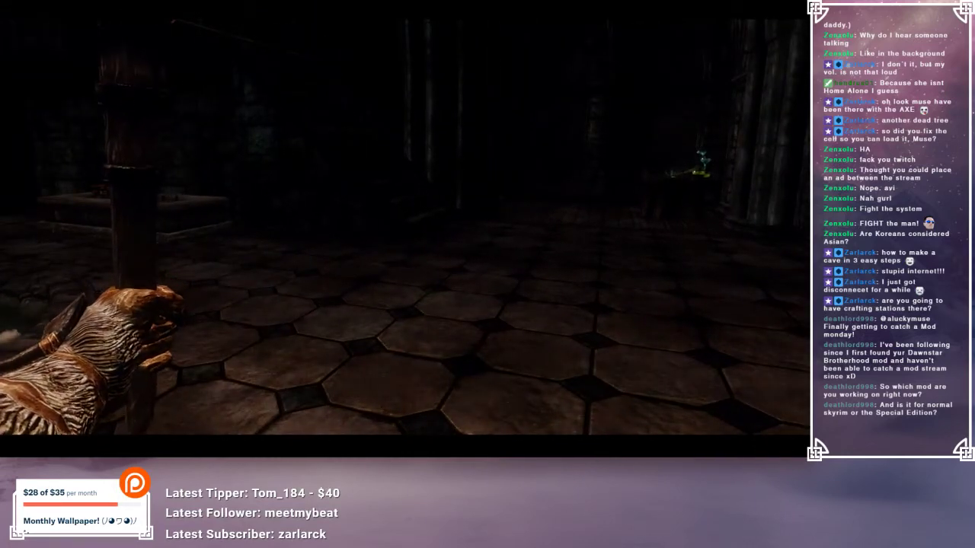
- Quit Skyrim with the console command "qqq" and switch back to the Creation Kit
key("grave")
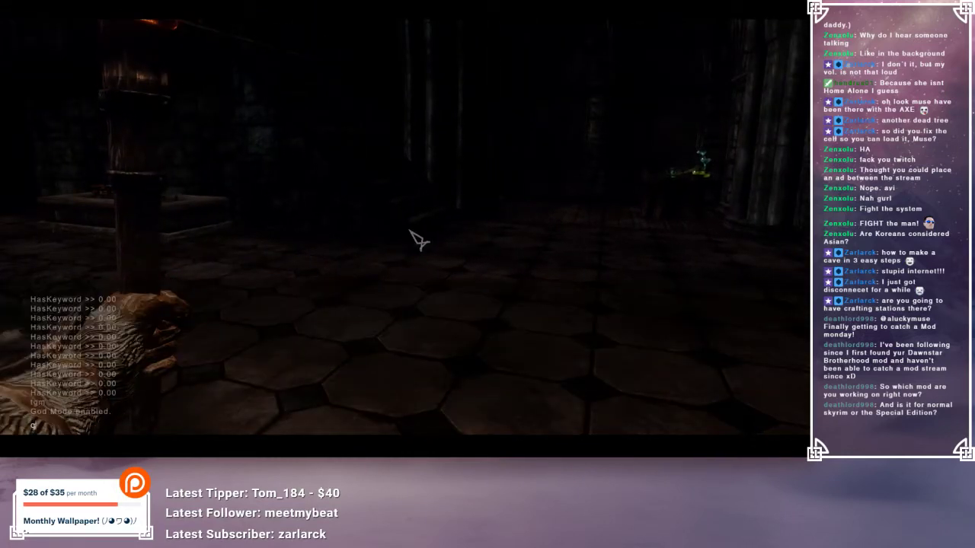
type("qqq")
key("Return")
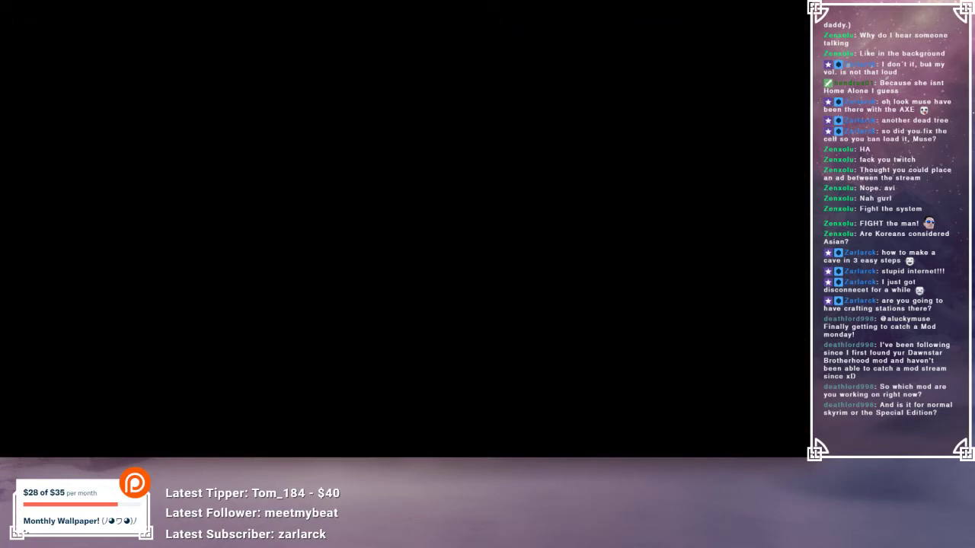
key("alt+Tab")
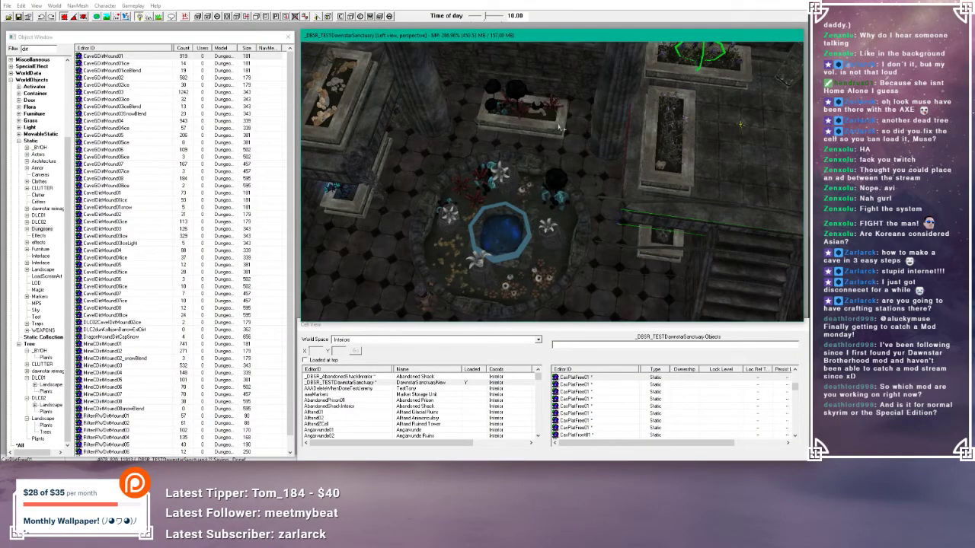
- Bring the red nirnroot at the wall planter's corner into close view and undo the last edit there
scroll(559, 128, "down", 6)
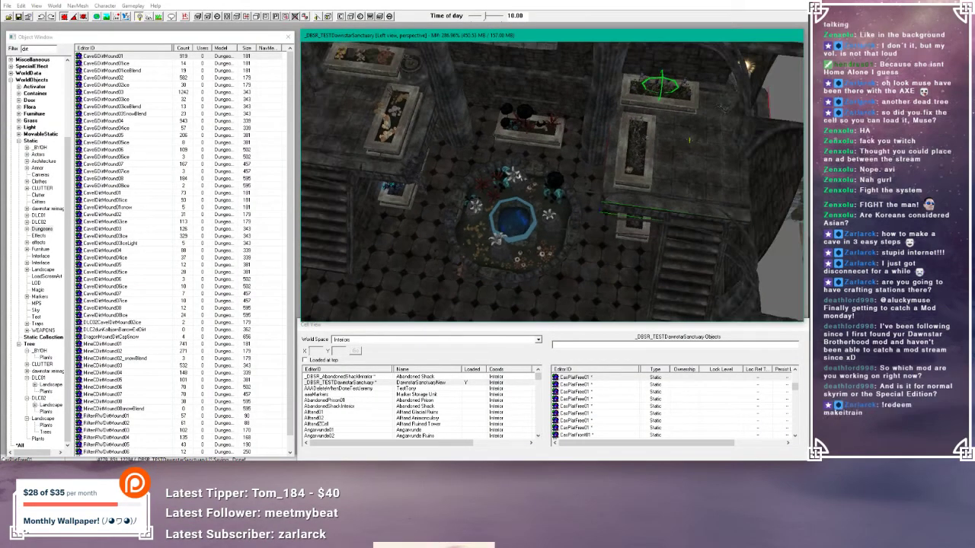
middle_click_drag(559, 128, 550, 154, "shift")
scroll(491, 171, "up", 4)
left_click(362, 105)
scroll(323, 109, "up", 3)
middle_click_drag(515, 165, 480, 157)
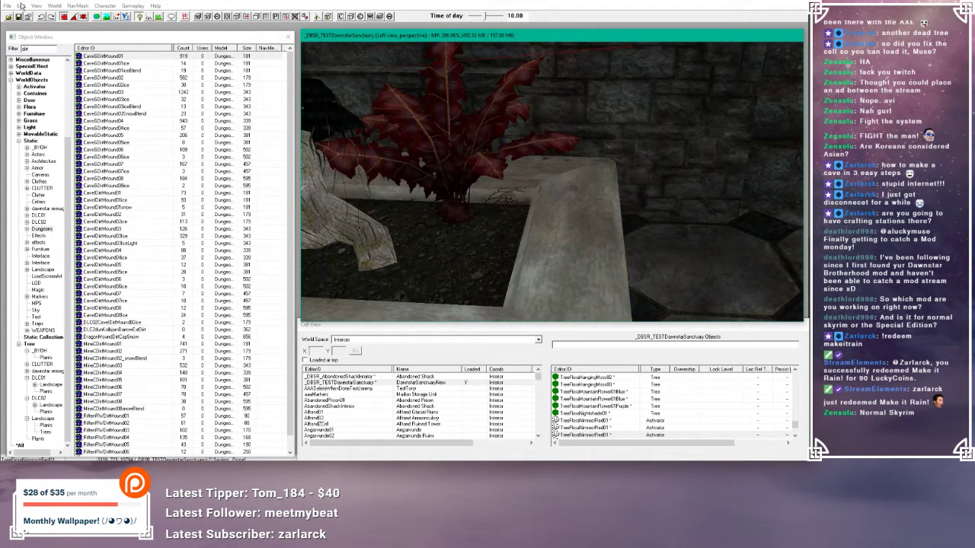
key("ctrl+z")
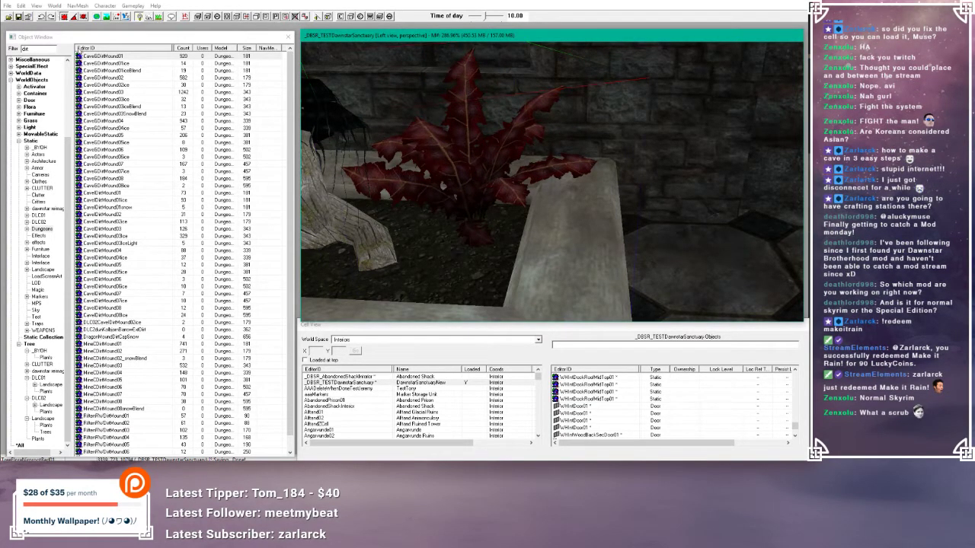
- Exit the background program with the droplet icon from the system tray
left_click(698, 471)
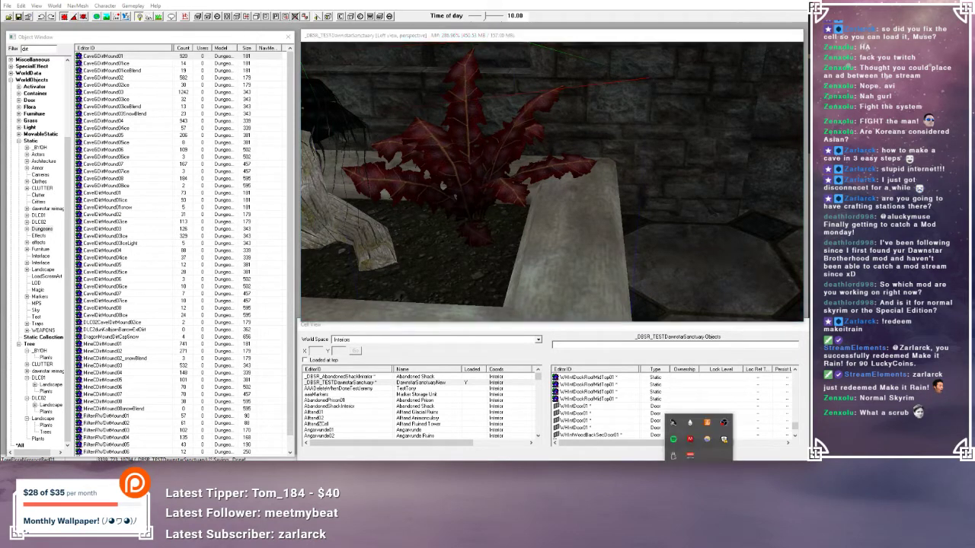
right_click(690, 427)
left_click(716, 423)
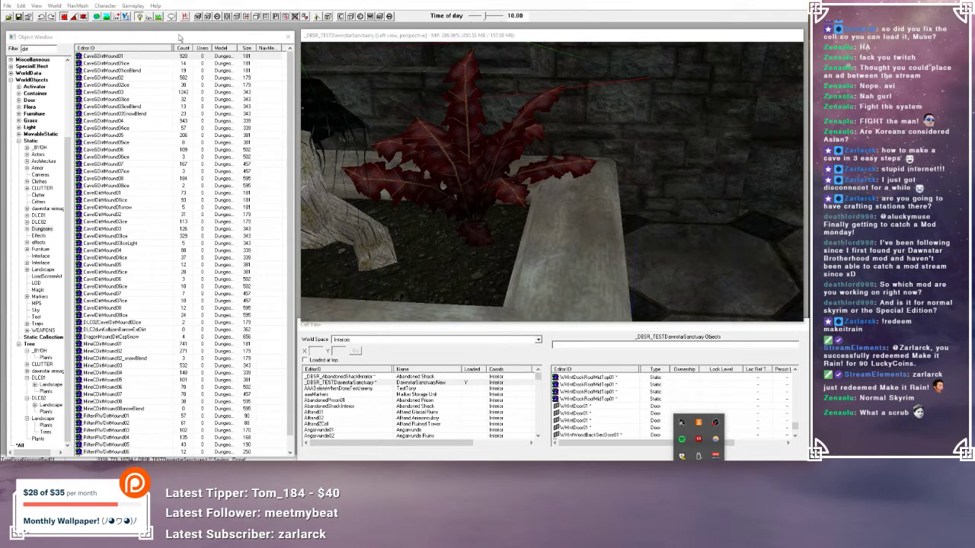
left_click(154, 28)
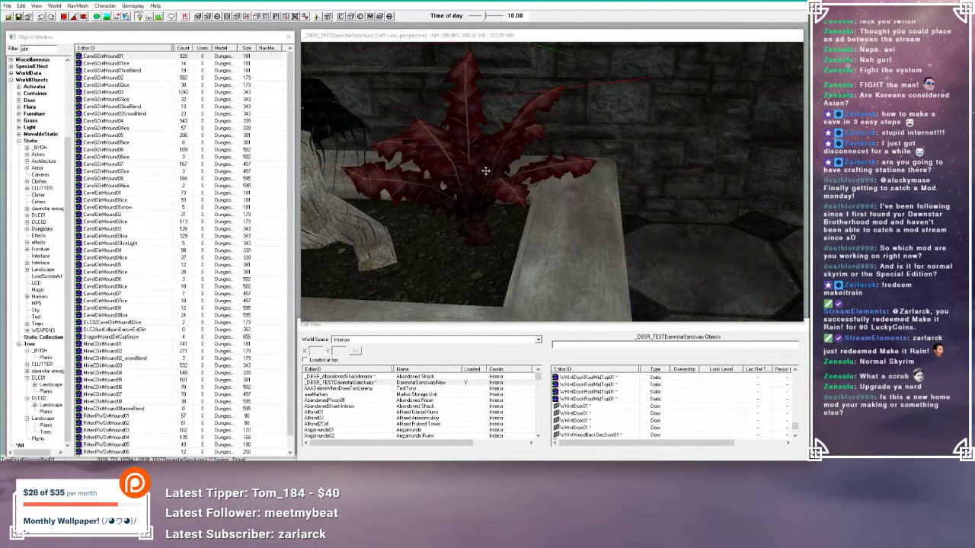
- Reposition the red nirnroot at the planter's corner so its base sits in the soil
left_click(480, 178)
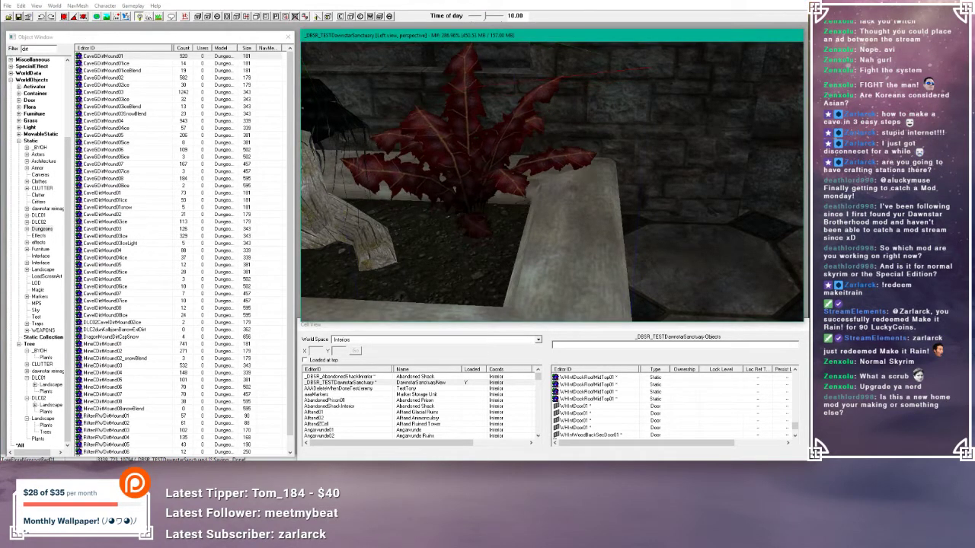
scroll(495, 172, "down", 5)
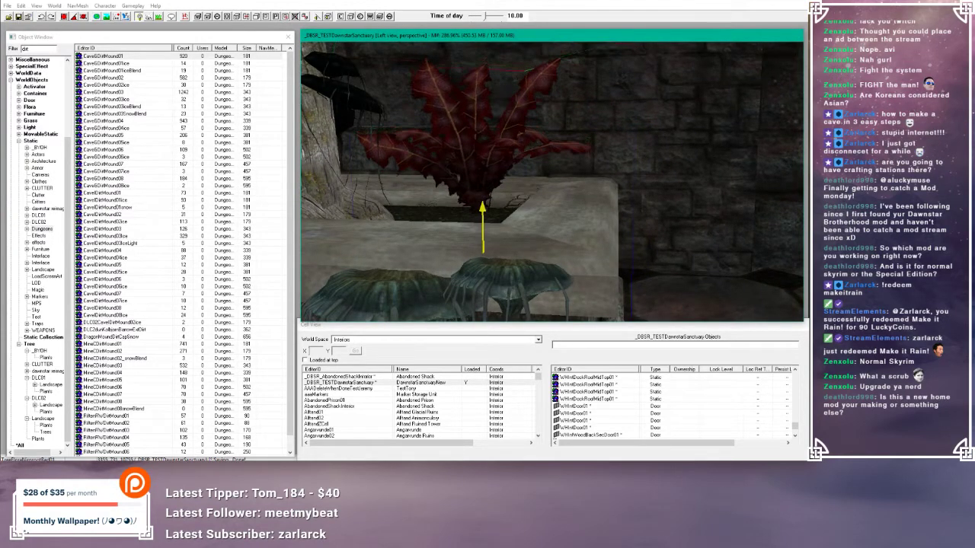
scroll(495, 163, "up", 3)
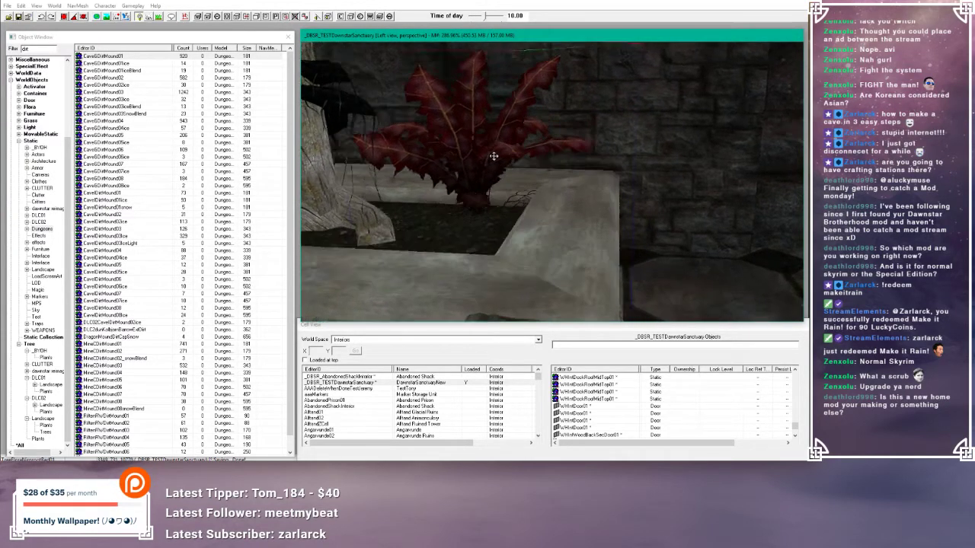
scroll(495, 160, "down", 3)
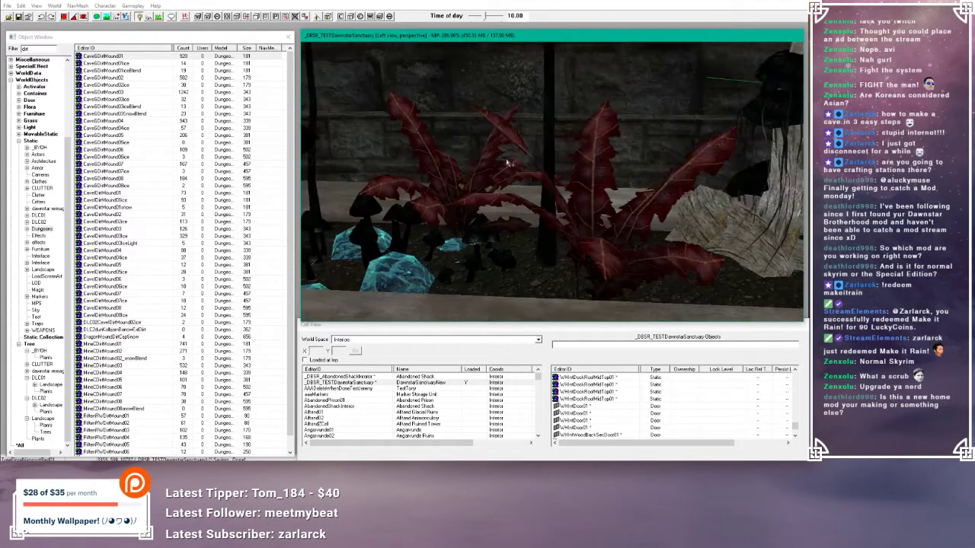
- Nudge the red nirnroot beside the glowing blue mushrooms at the planter's other end into a better position
left_click(501, 166)
left_click_drag(500, 174, 499, 157)
middle_click_drag(499, 157, 499, 161, "shift")
left_click_drag(499, 160, 500, 158)
scroll(519, 175, "down", 6)
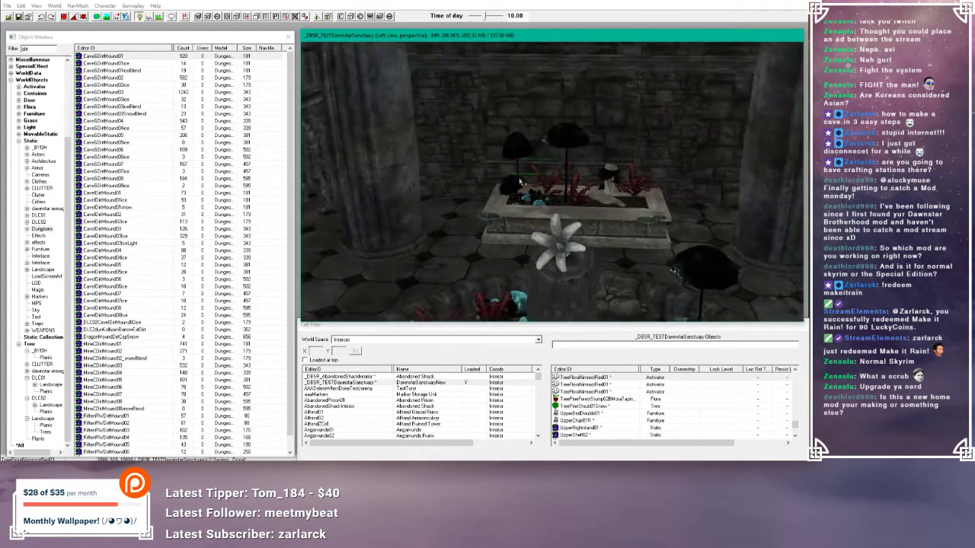
- Check the reference properties of the Gleamblossom and the DLC1TrapPoisonBloom01 in the neighbouring planter without changing them
middle_click_drag(519, 175, 539, 183)
scroll(539, 182, "down", 2)
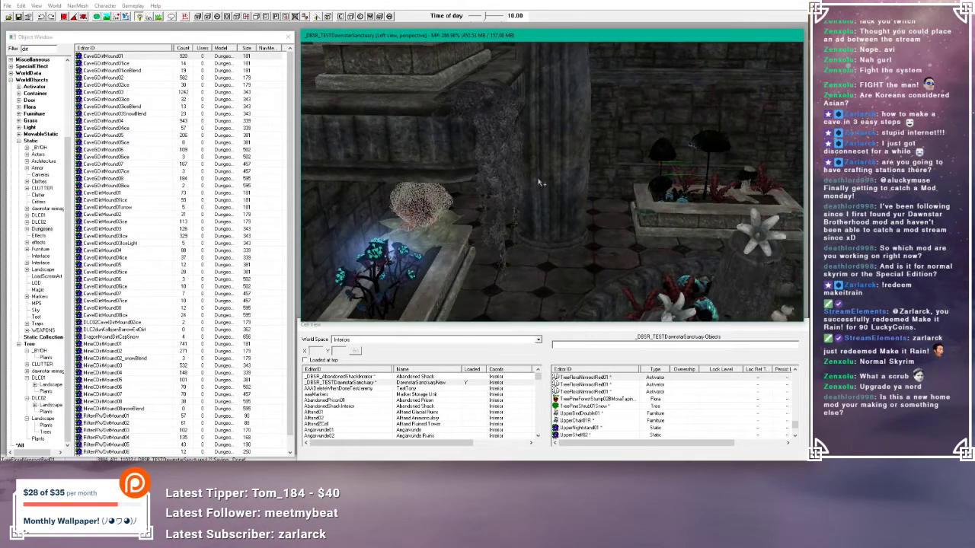
double_click(412, 226)
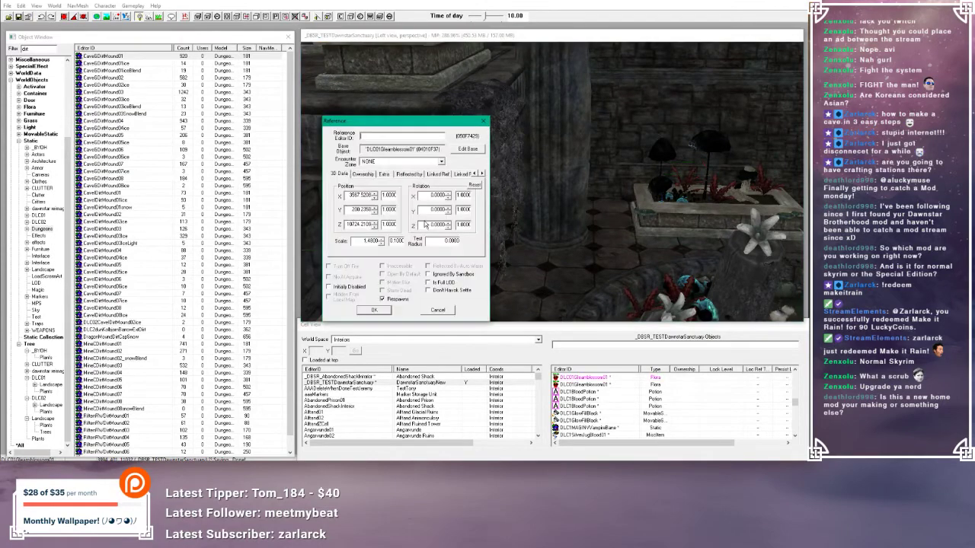
left_click(438, 311)
key("f")
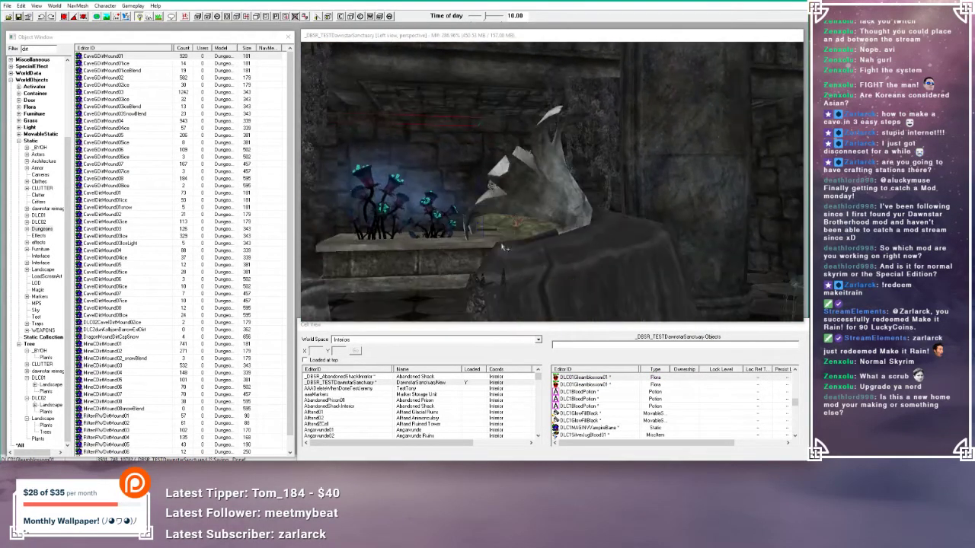
double_click(527, 201)
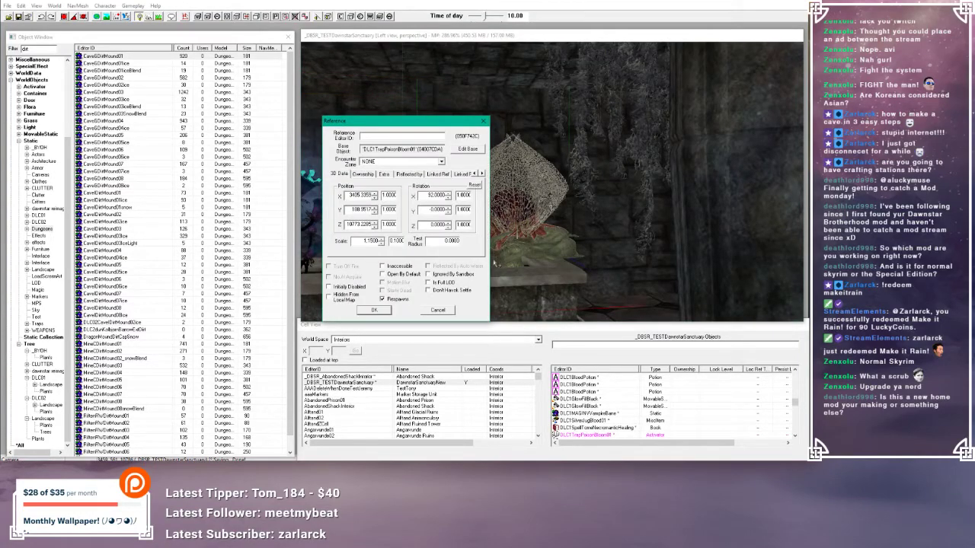
left_click(438, 311)
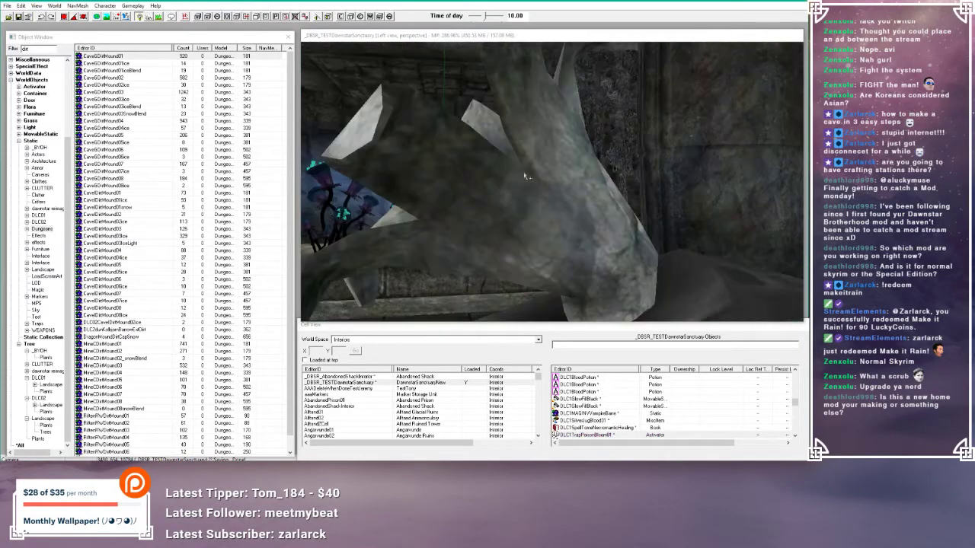
- Examine the remaining planters, the stone walls behind them and the staircase around the sanctuary's garden hall
middle_click_drag(523, 210, 600, 204, "shift")
scroll(603, 204, "up", 5)
scroll(570, 233, "down", 8)
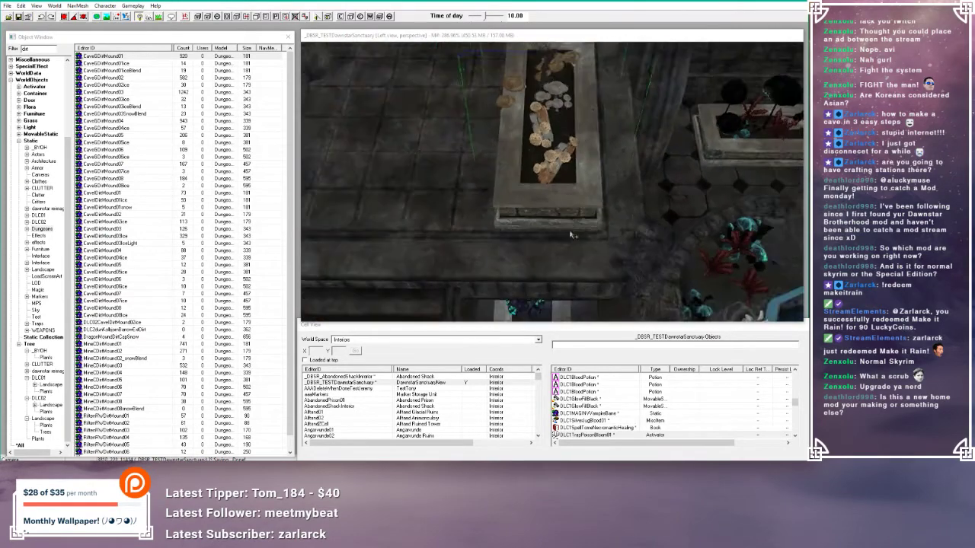
middle_click_drag(570, 233, 661, 216)
scroll(621, 229, "up", 2)
left_click(641, 244)
left_click(503, 165)
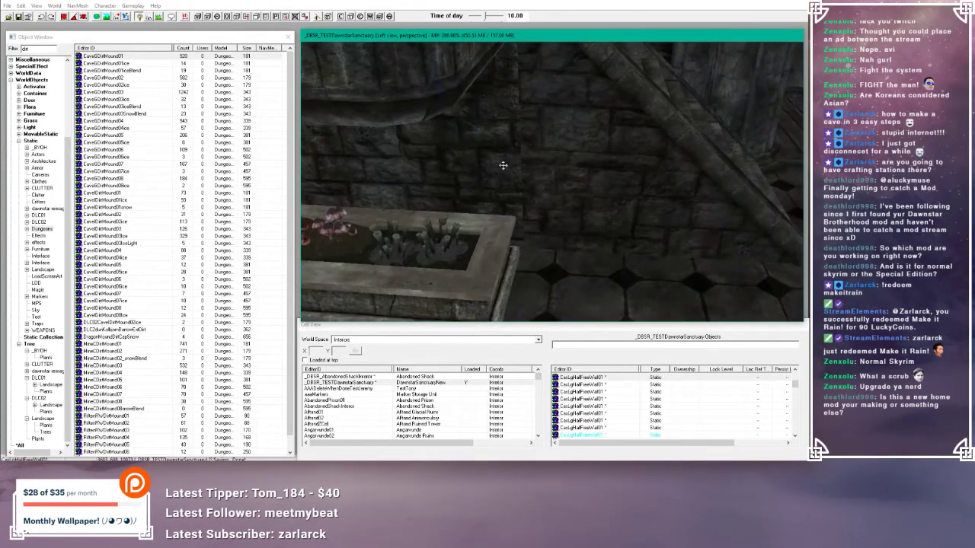
scroll(502, 164, "down", 6)
middle_click_drag(503, 164, 505, 157, "shift")
scroll(502, 158, "up", 5)
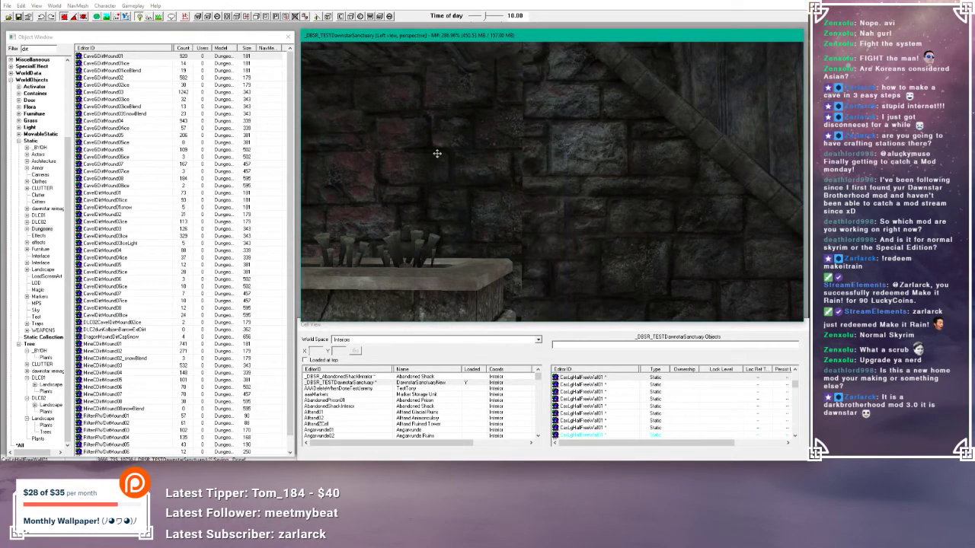
middle_click_drag(438, 154, 576, 173, "shift")
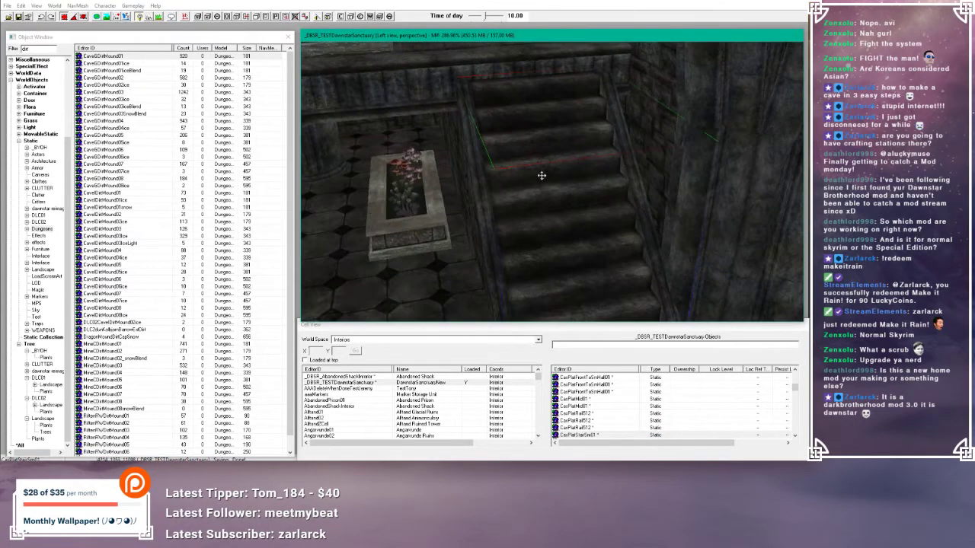
middle_click_drag(527, 185, 556, 194, "shift")
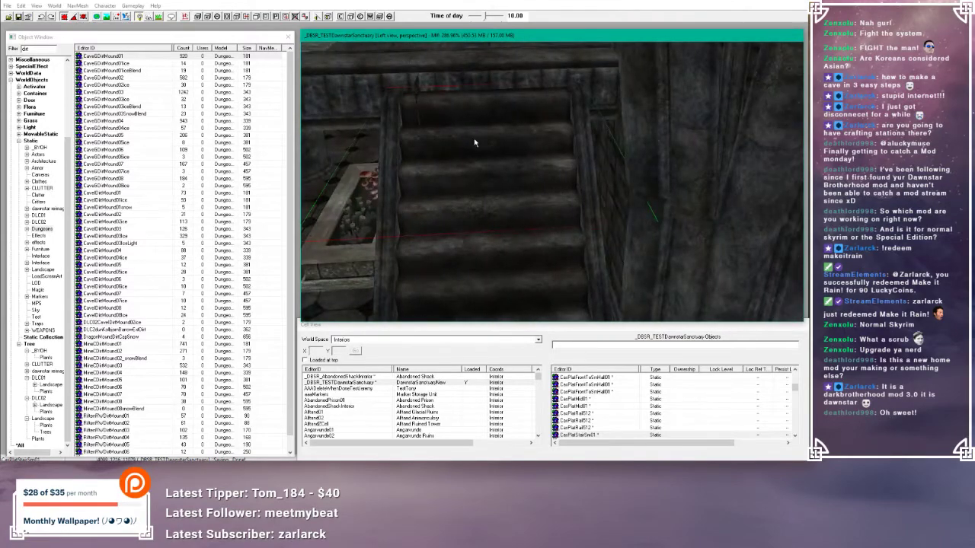
middle_click_drag(474, 142, 562, 158, "shift")
left_click(499, 156)
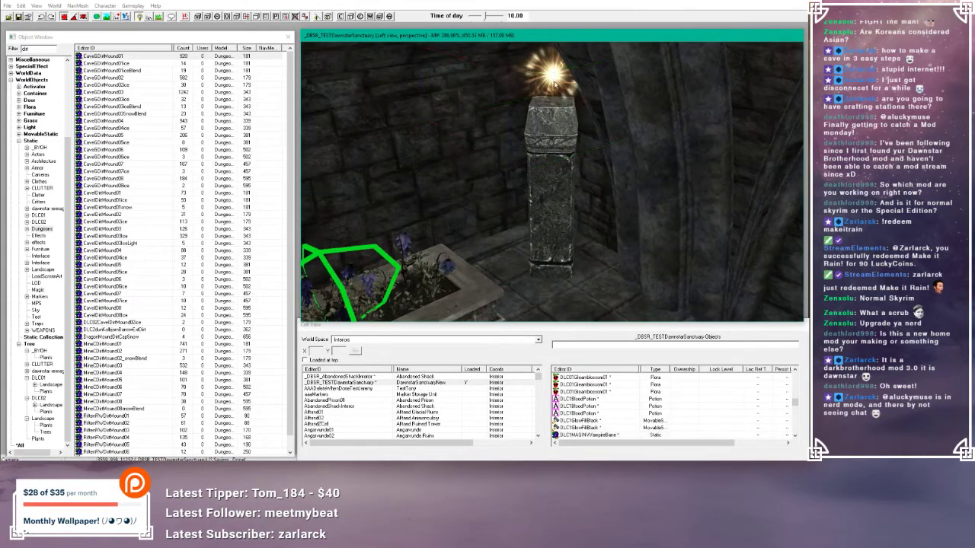
- Try to move the stone light pedestal beside the blue-flower planter, and undo the moves
double_click(561, 188)
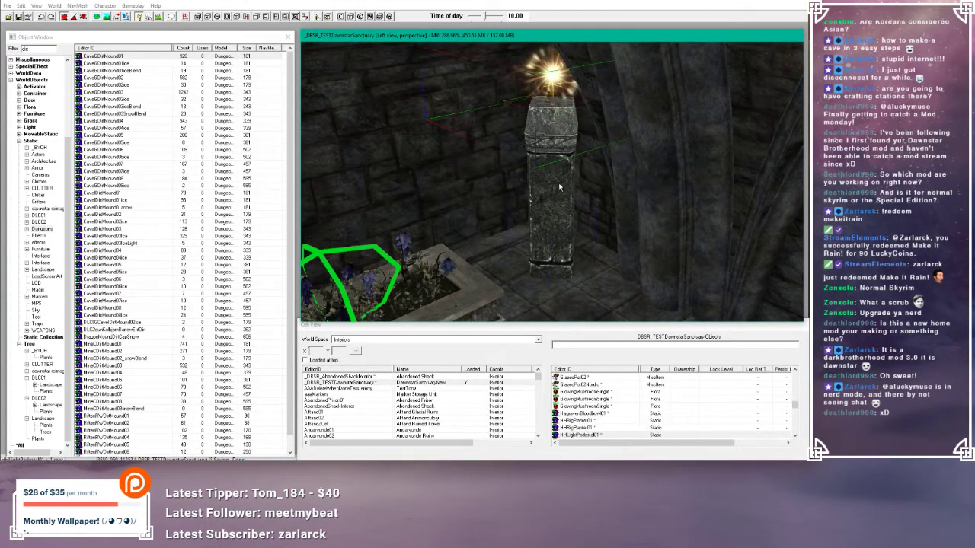
left_click(437, 310)
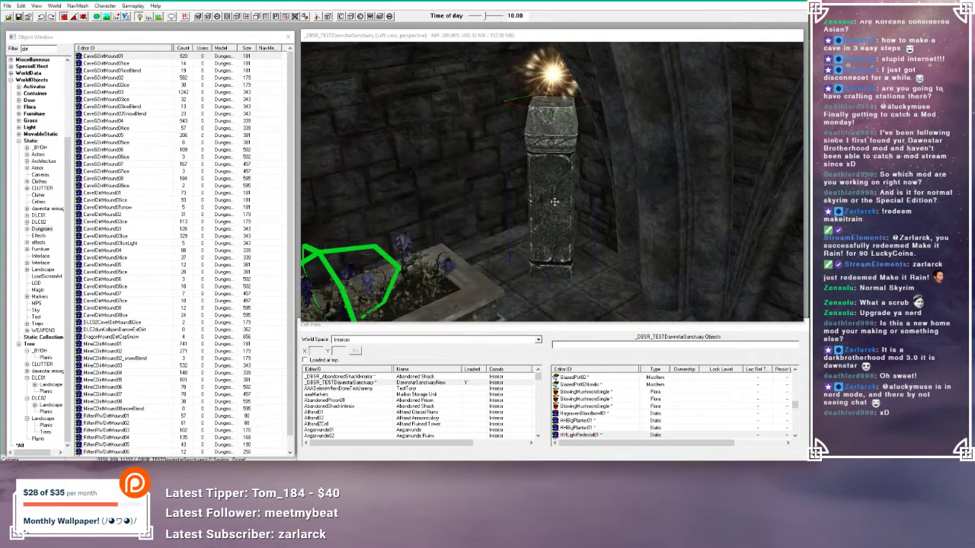
middle_click_drag(555, 204, 543, 216, "shift")
left_click(551, 82)
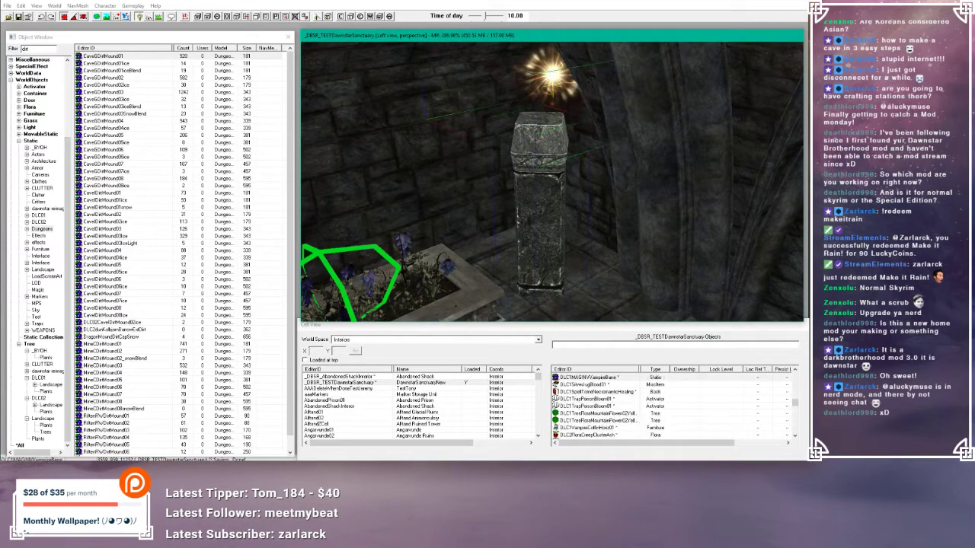
mouse_move(535, 82)
middle_mouse_down("shift")
mouse_move(533, 113)
mouse_move(540, 96)
middle_mouse_up("shift")
key("ctrl+z")
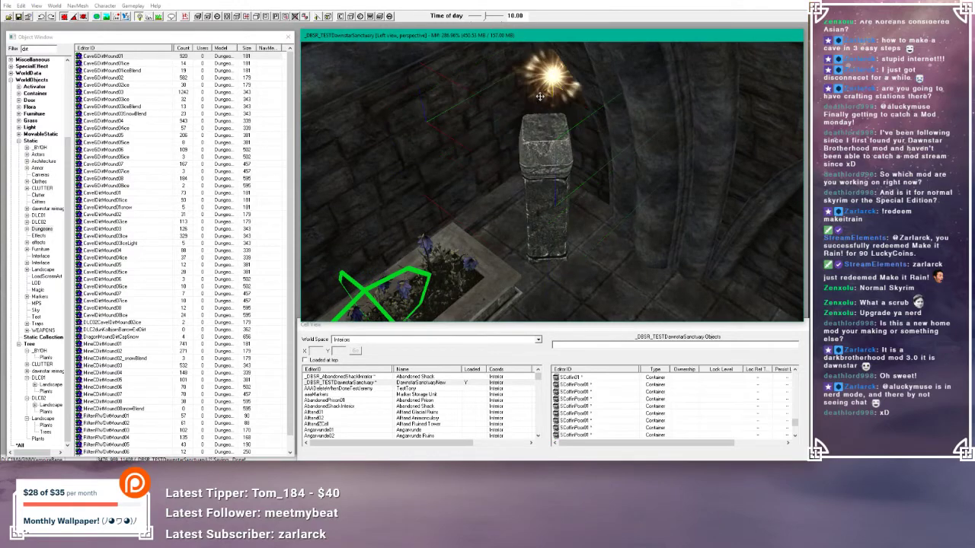
key("ctrl+z")
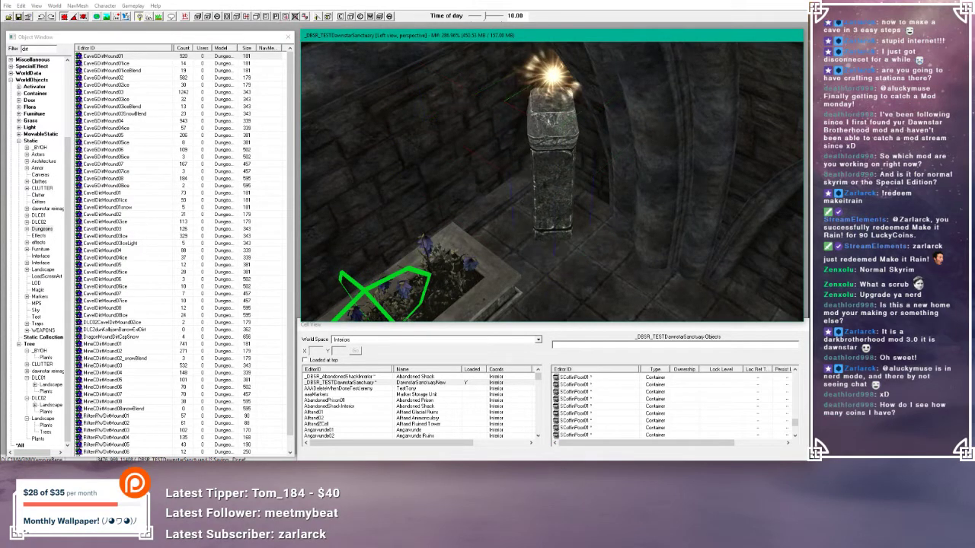
- Undo the remaining light pedestal moves and delete the FXFog01 effect above the blue-flower planter
key("ctrl+z")
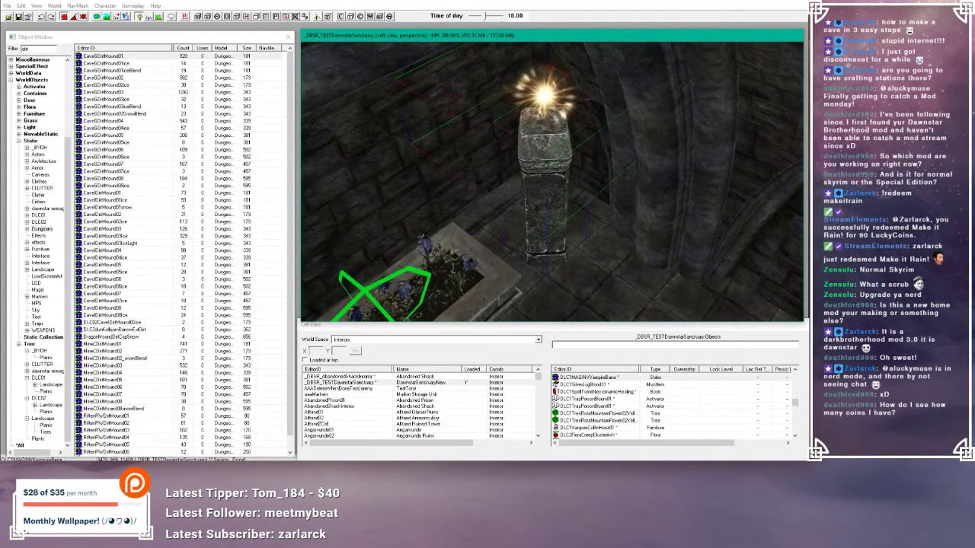
scroll(544, 130, "up", 3)
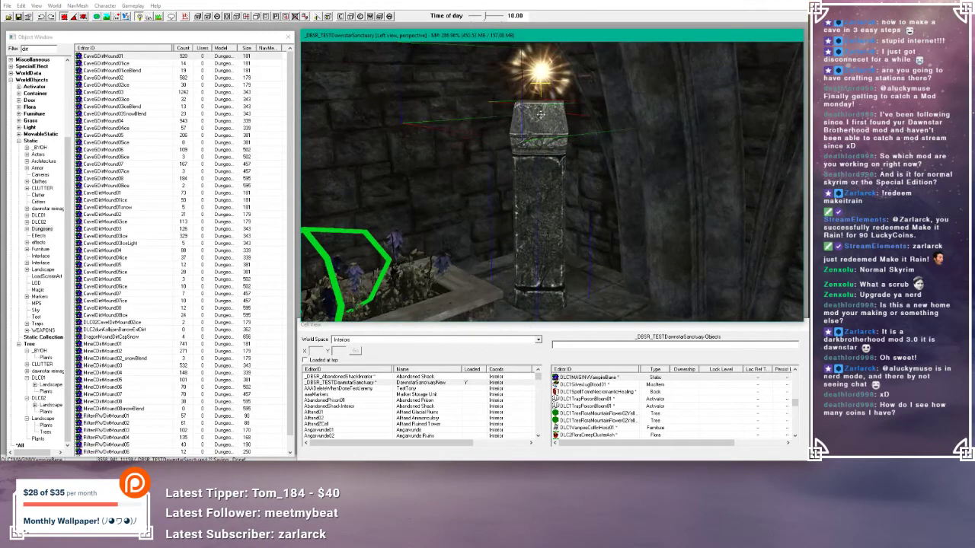
key("ctrl+z")
middle_click_drag(541, 147, 425, 207, "shift")
key("Delete")
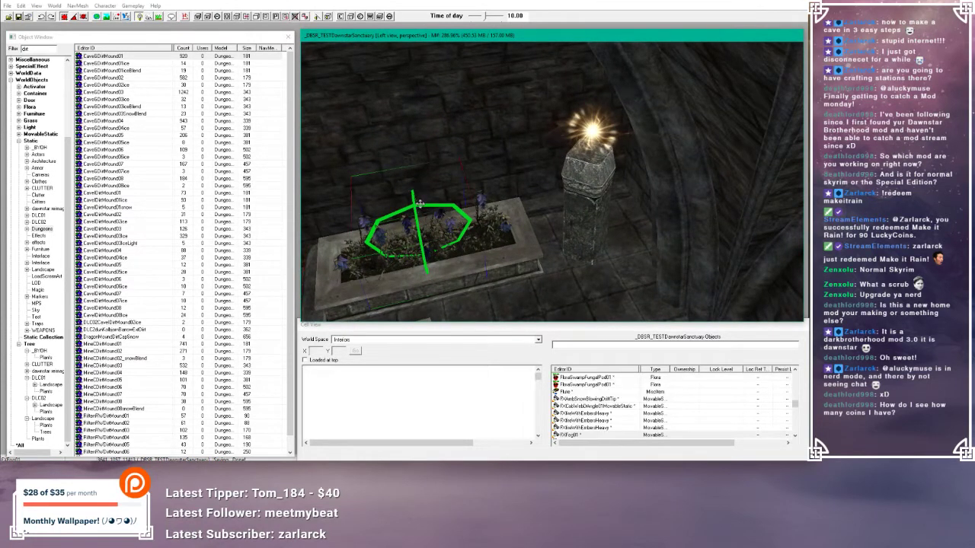
- Move the SGrate01 wall grate behind the roasting spit from the centre of the wall to one side of the central pillar
scroll(424, 206, "down", 10)
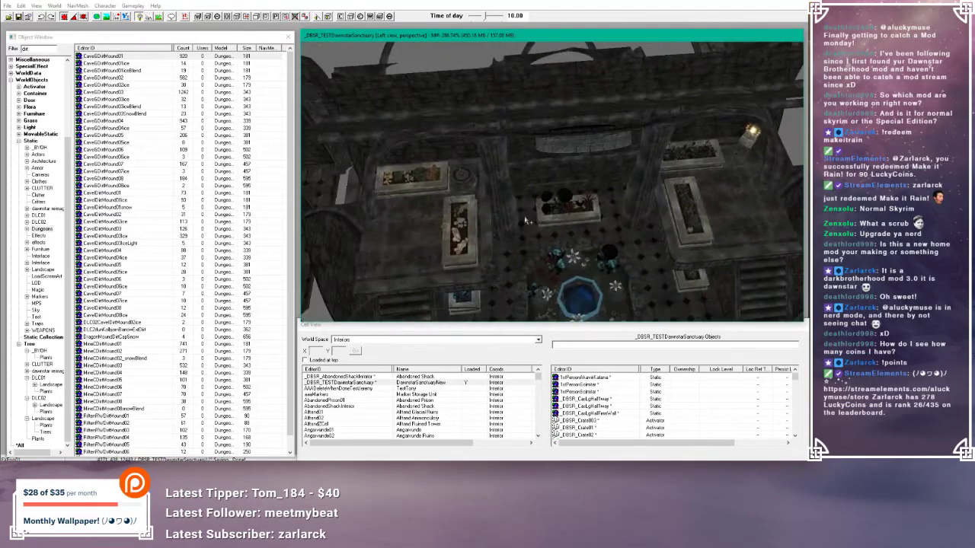
middle_click_drag(537, 215, 607, 185, "shift")
scroll(600, 187, "up", 3)
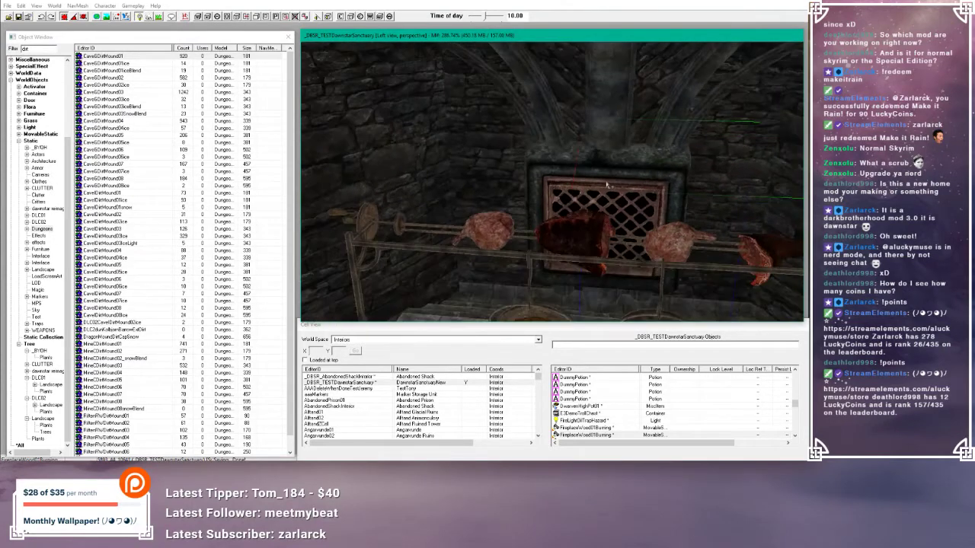
left_click(562, 161)
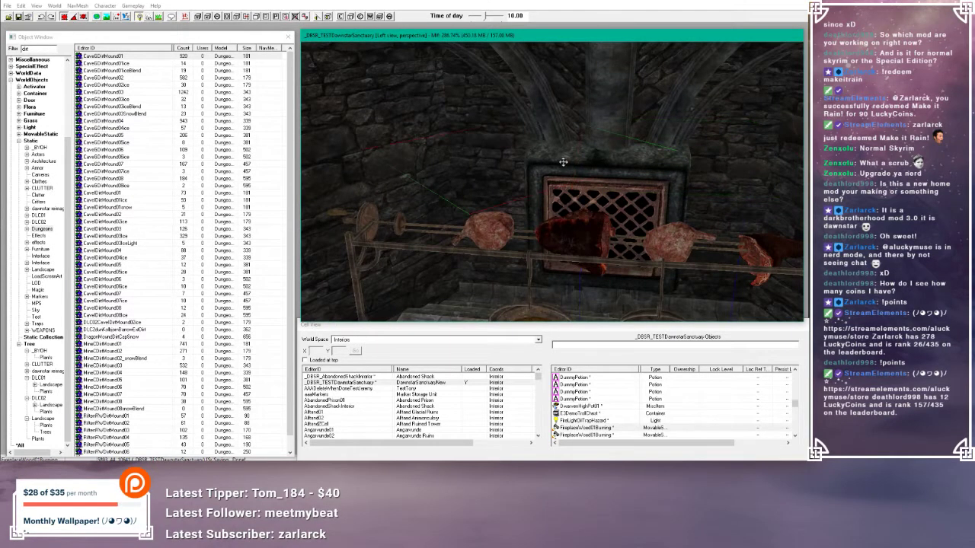
middle_click_drag(567, 168, 516, 143, "shift")
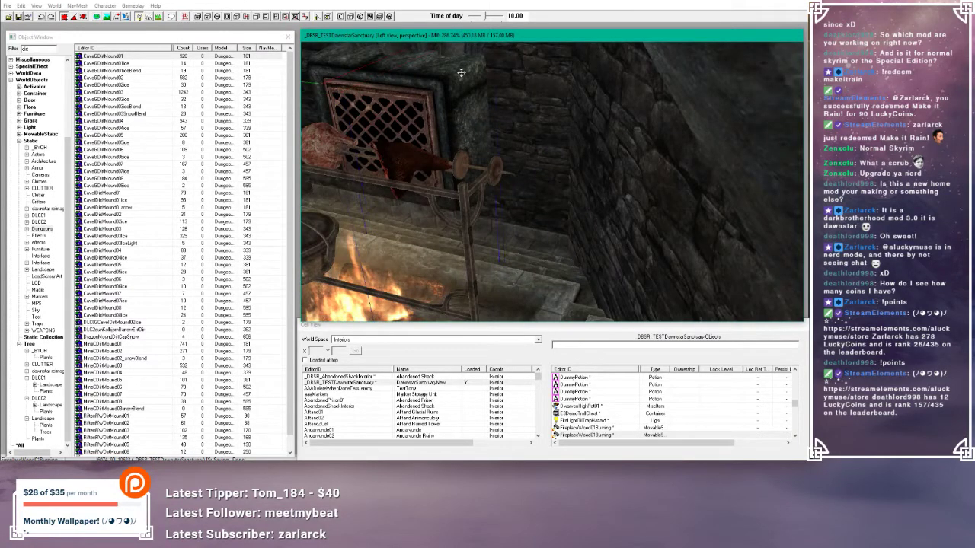
middle_click_drag(460, 72, 464, 74, "shift")
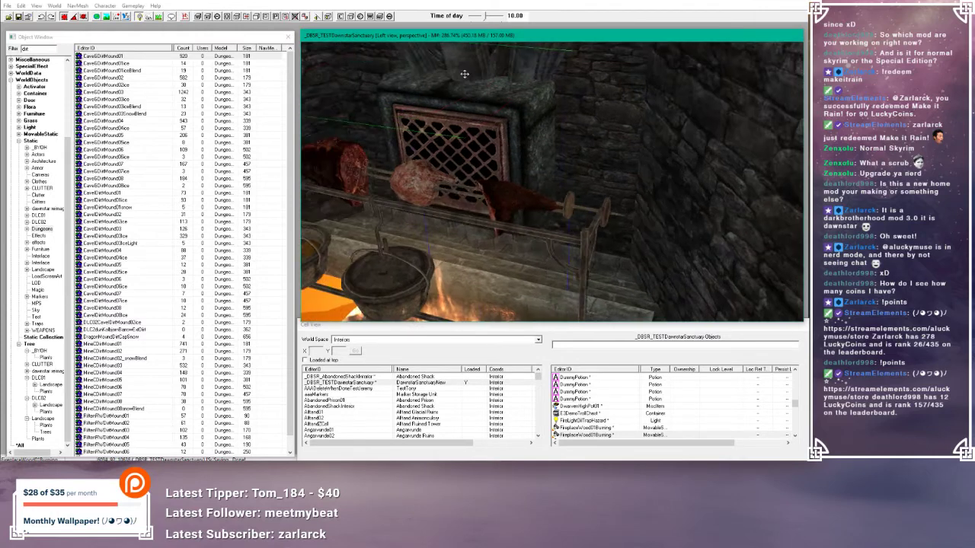
left_click(535, 116)
left_click_drag(536, 116, 702, 122)
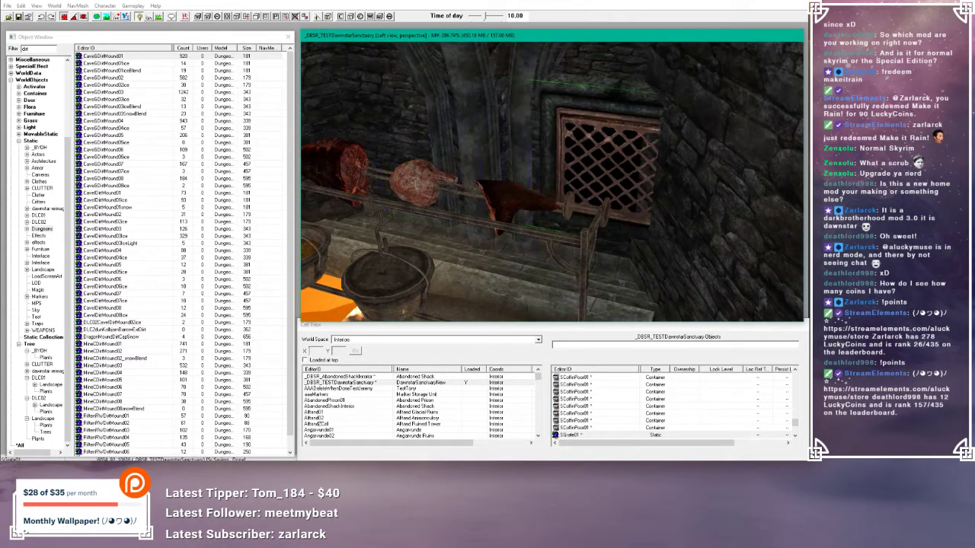
- Lower the grate to just above the fireplace ledge, toggle grid snapping, and shift it slightly toward the central pillar
middle_click_drag(718, 120, 658, 116, "shift")
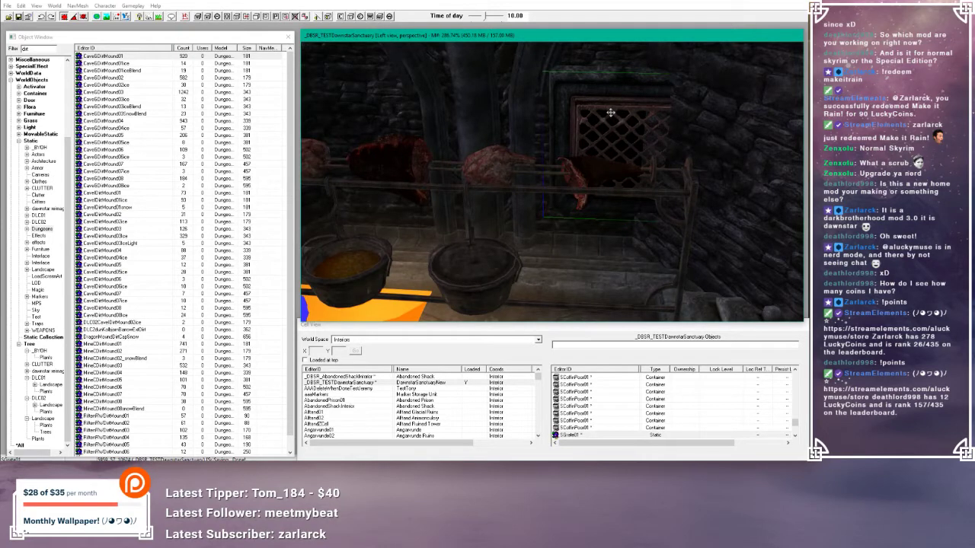
left_click_drag(610, 112, 609, 179)
middle_click_drag(609, 180, 605, 194, "shift")
mouse_move(613, 174)
left_mouse_down()
mouse_move(603, 174)
mouse_move(612, 174)
left_mouse_up()
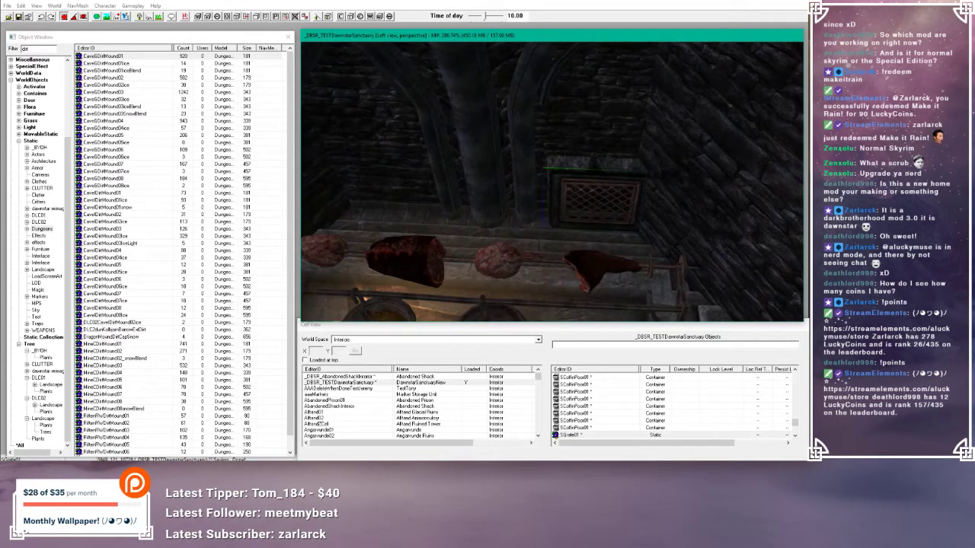
left_click(65, 19)
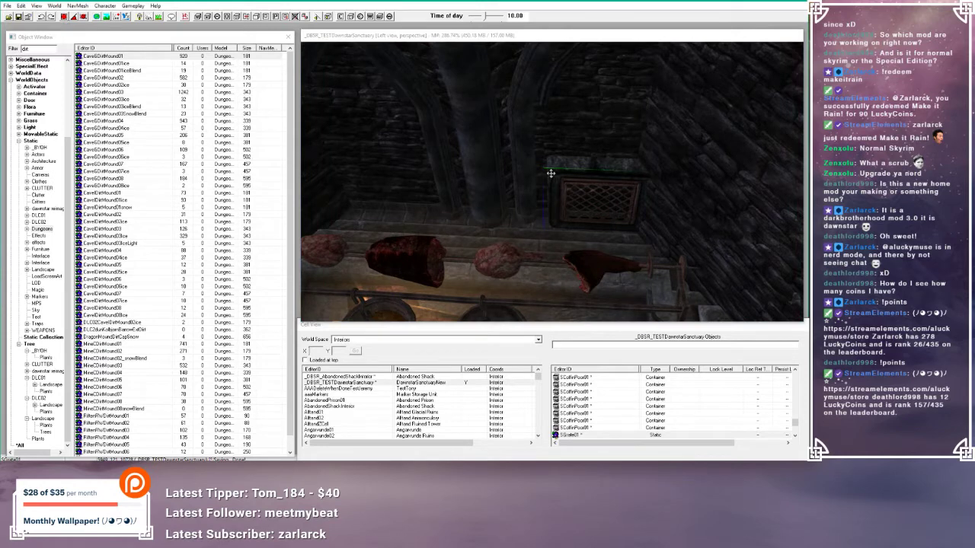
left_click_drag(550, 173, 531, 173)
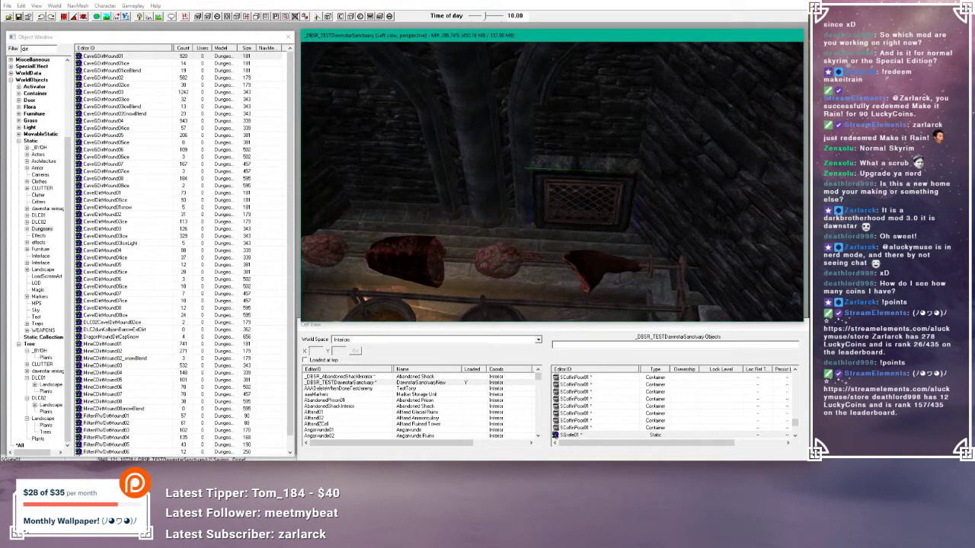
- Fine-tune the grate's position so it sits centred in the wall bay between the pillar and the side wall
middle_click_drag(531, 172, 564, 144, "shift")
scroll(601, 210, "up", 5)
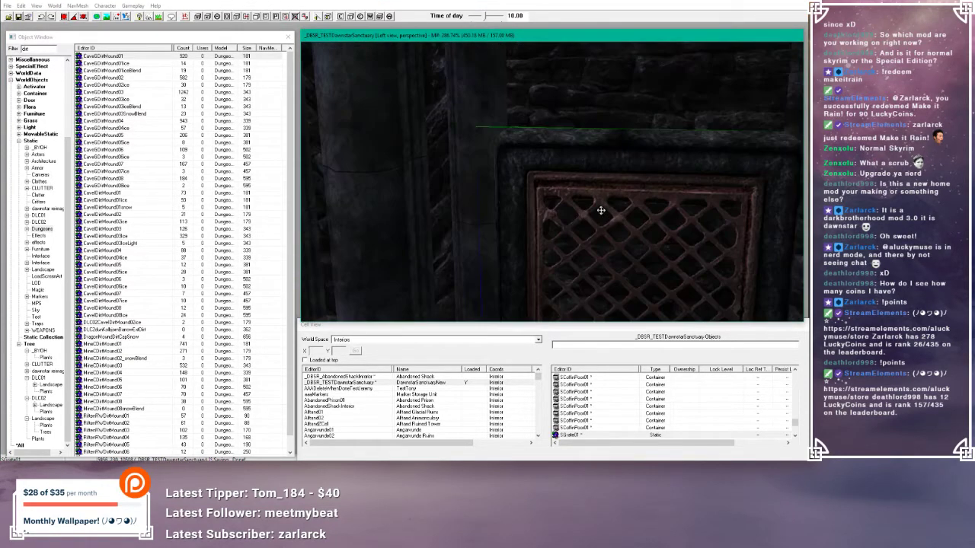
middle_click_drag(601, 210, 620, 236, "shift")
scroll(619, 237, "down", 4)
scroll(622, 244, "up", 4)
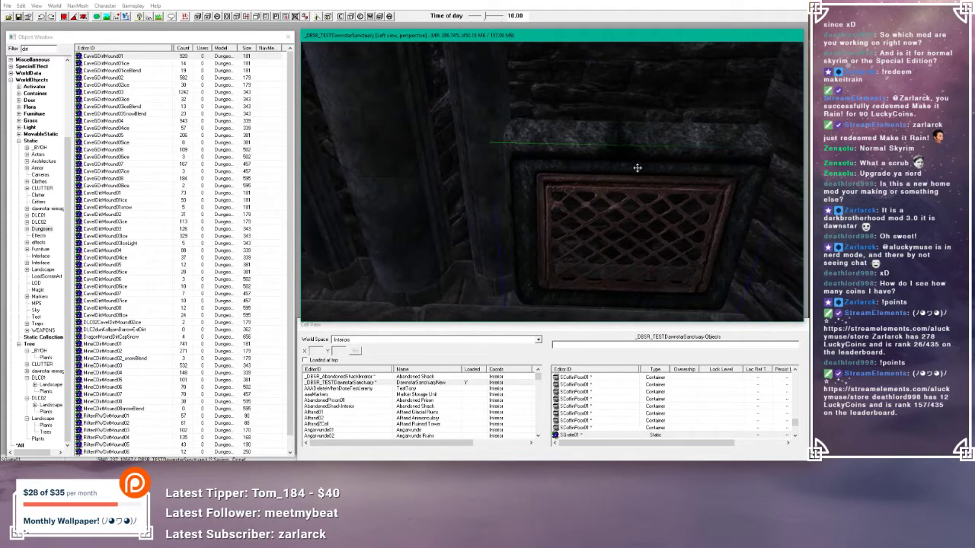
left_click_drag(637, 167, 635, 172)
scroll(636, 165, "down", 5)
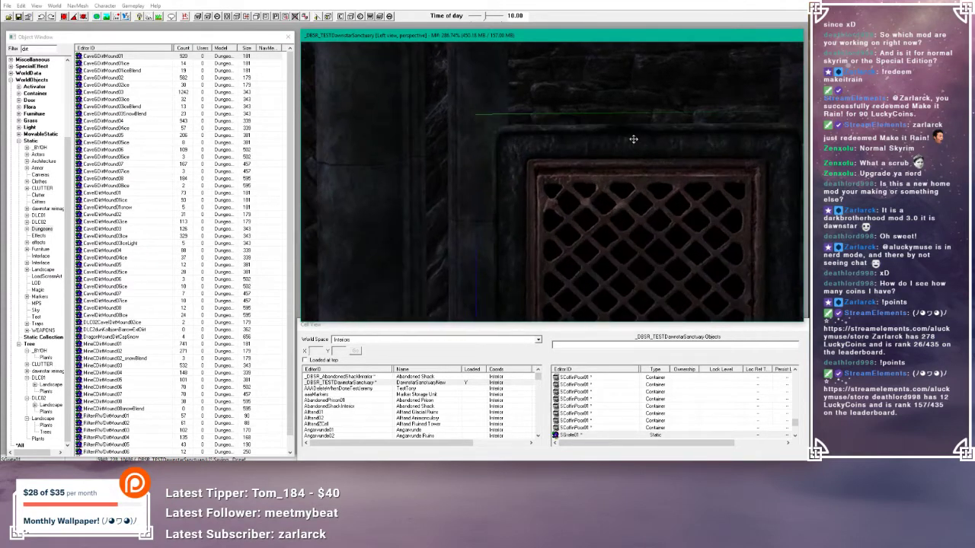
scroll(556, 156, "down", 5)
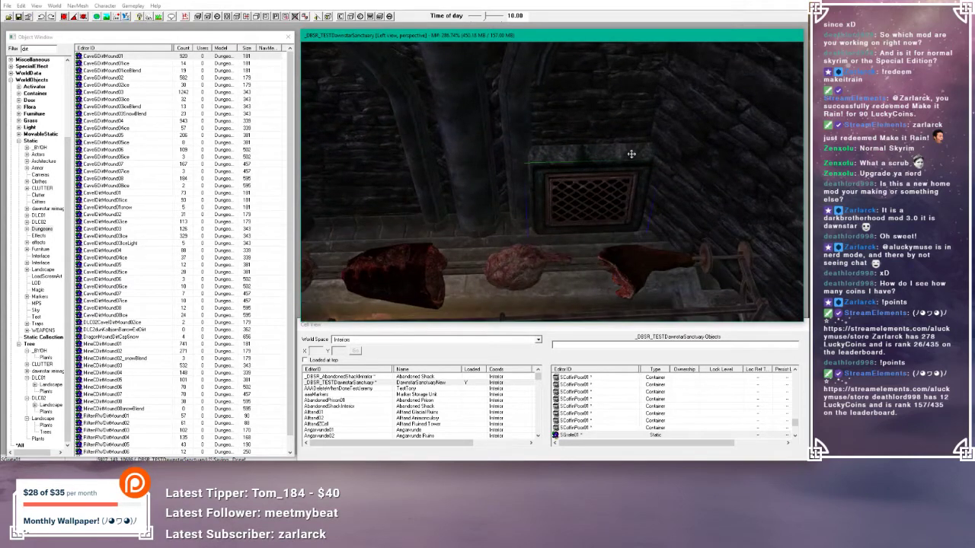
left_click_drag(631, 154, 635, 146)
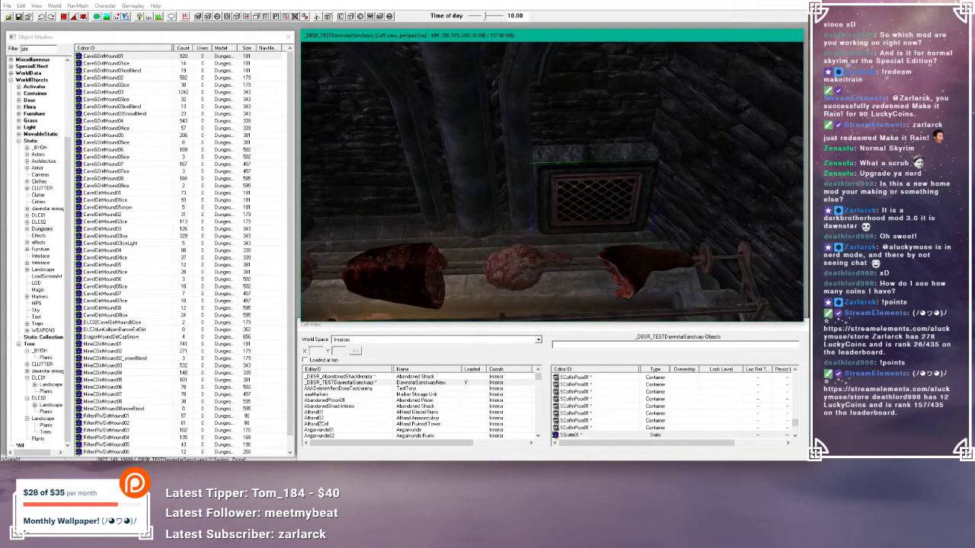
mouse_move(635, 145)
middle_mouse_down("shift")
mouse_move(659, 147)
mouse_move(631, 149)
mouse_move(631, 131)
mouse_move(637, 151)
middle_mouse_up("shift")
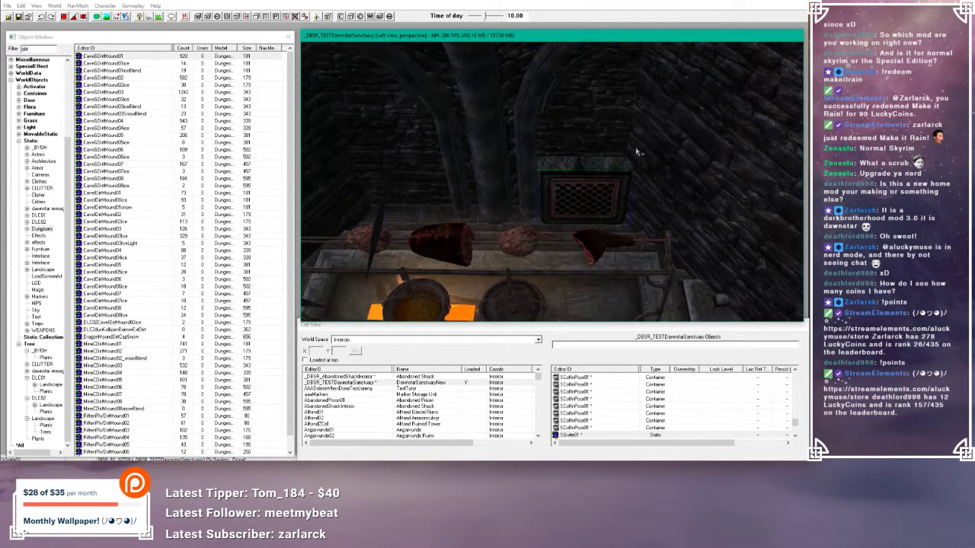
- Duplicate the grate, move the copy to the bay across the central pillar, and drop it onto the ledge
left_click(638, 153)
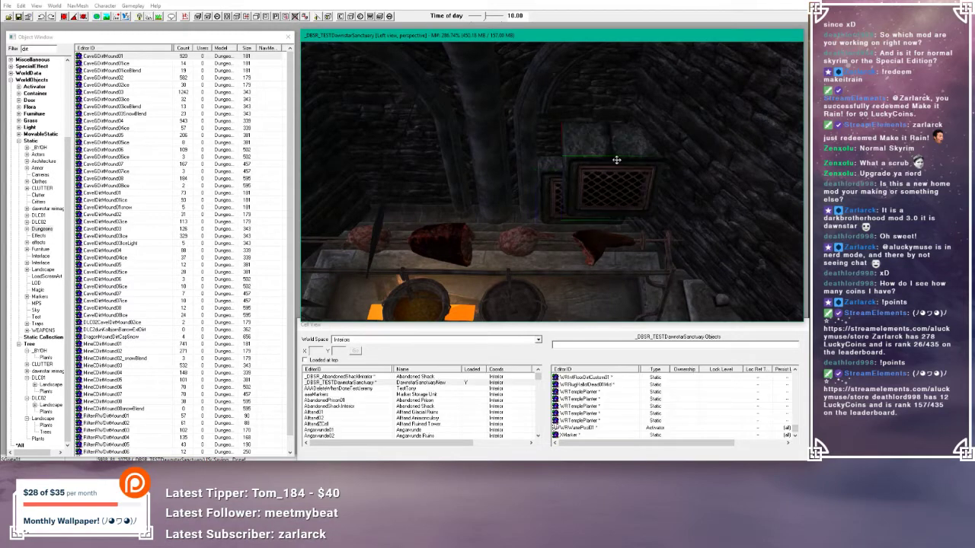
left_click_drag(426, 147, 380, 142)
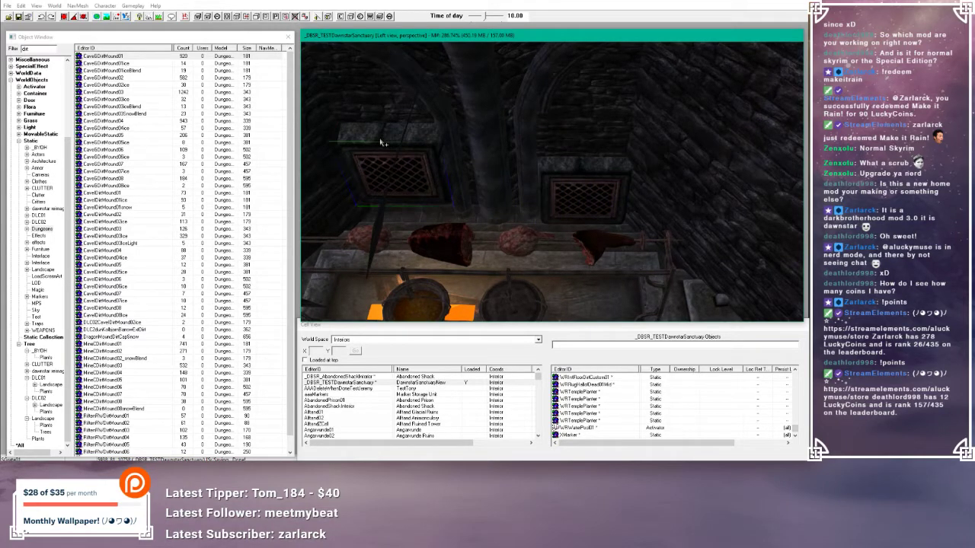
key("f")
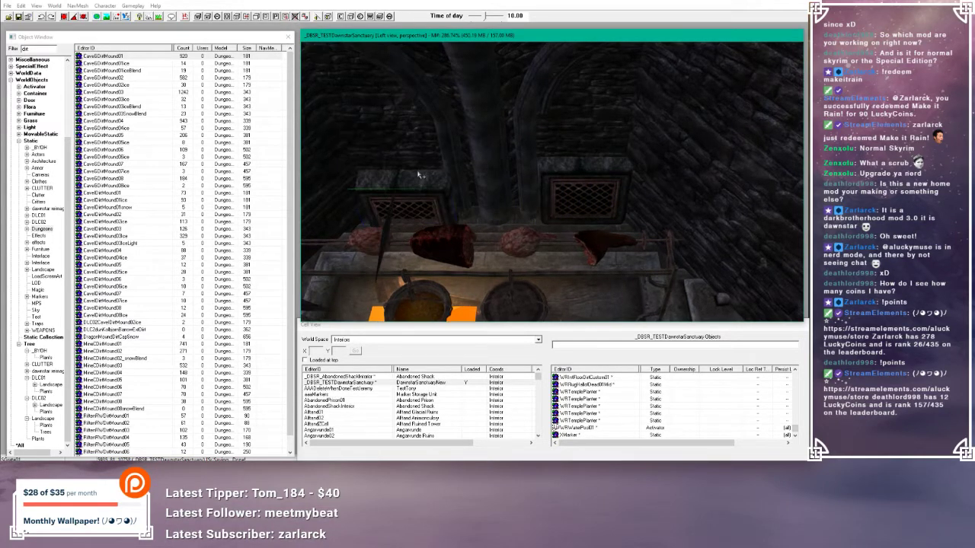
middle_click_drag(418, 174, 428, 179, "shift")
key("w")
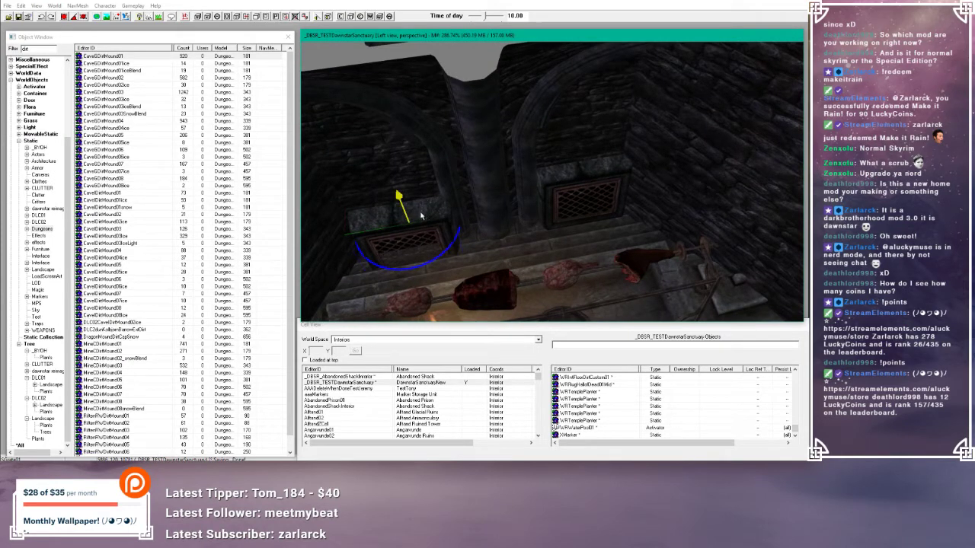
- Reselect the copied grate and adjust its position and height to match the first grate across the pillar
left_click(427, 210)
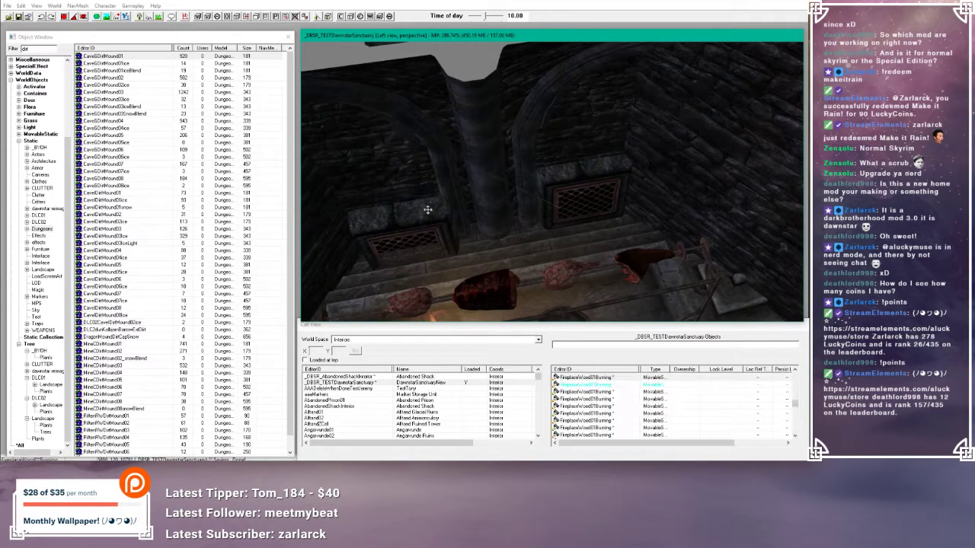
left_click(427, 211)
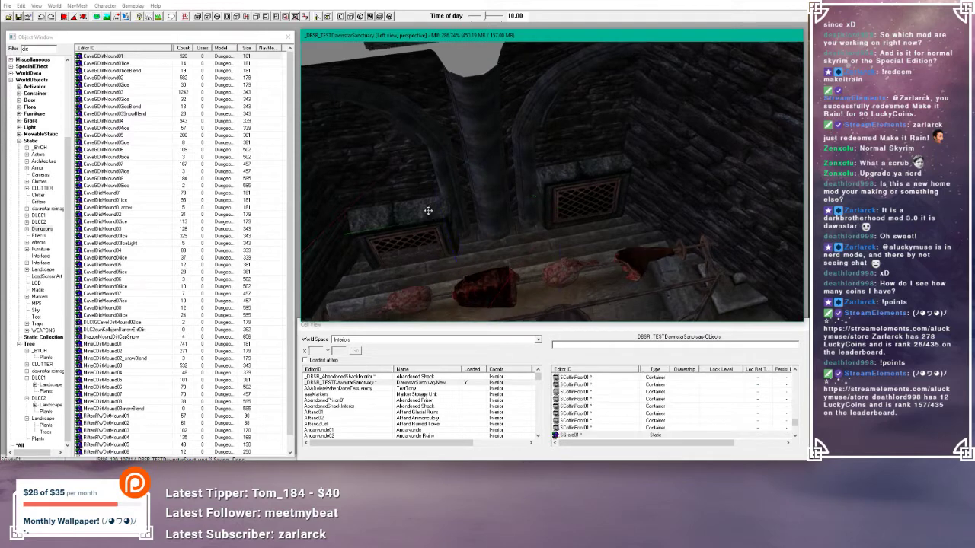
mouse_move(428, 210)
middle_mouse_down("shift")
mouse_move(420, 202)
mouse_move(435, 200)
middle_mouse_up("shift")
key("w")
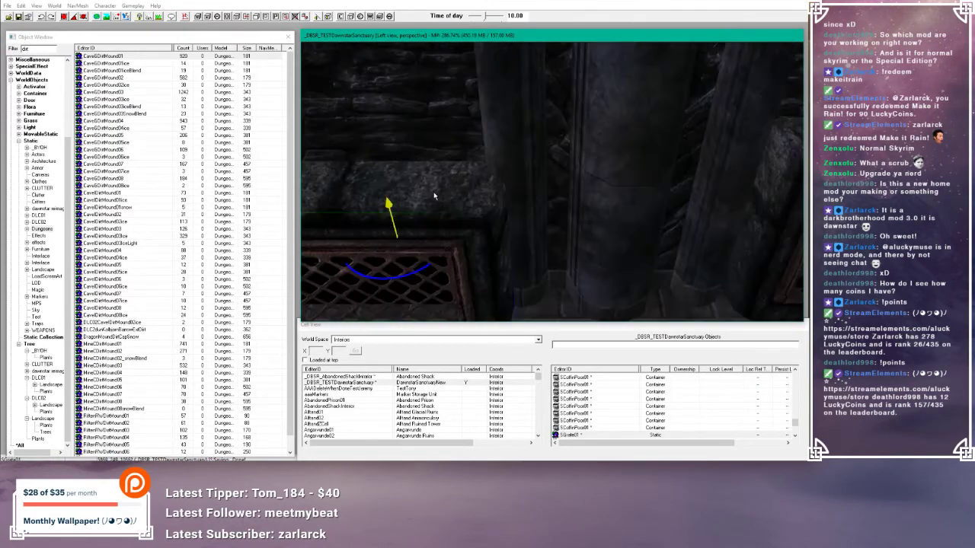
scroll(435, 200, "up", 2)
scroll(465, 164, "down", 6)
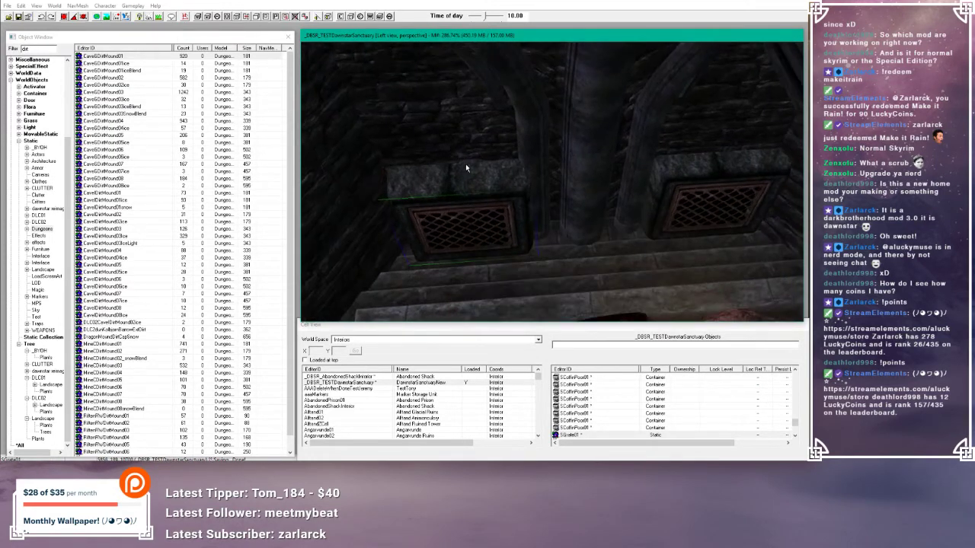
left_click_drag(457, 229, 451, 222)
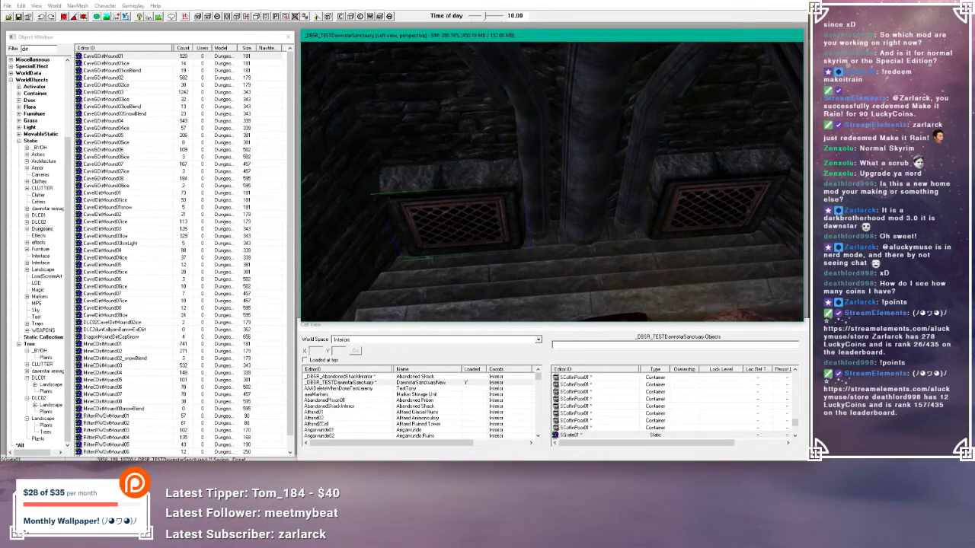
scroll(466, 164, "down", 8)
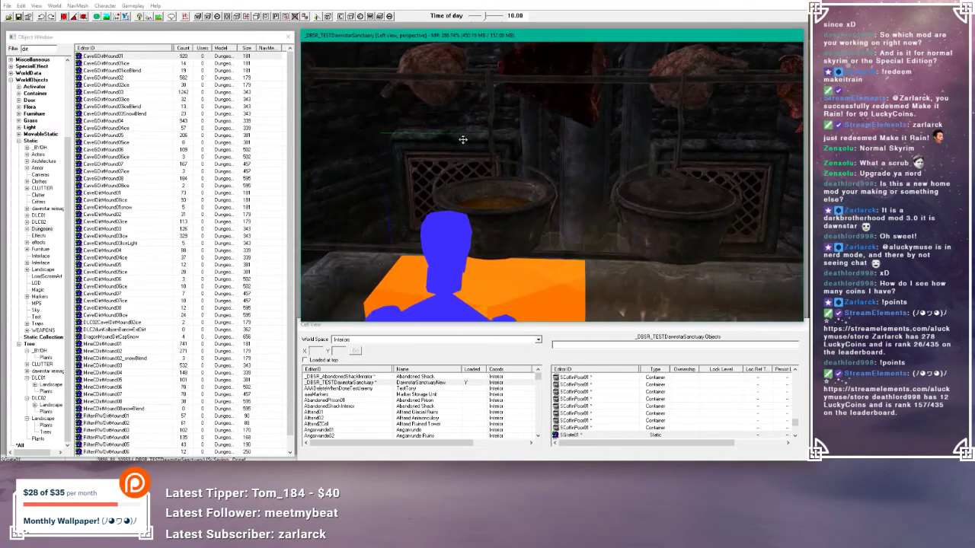
left_click_drag(451, 222, 450, 225)
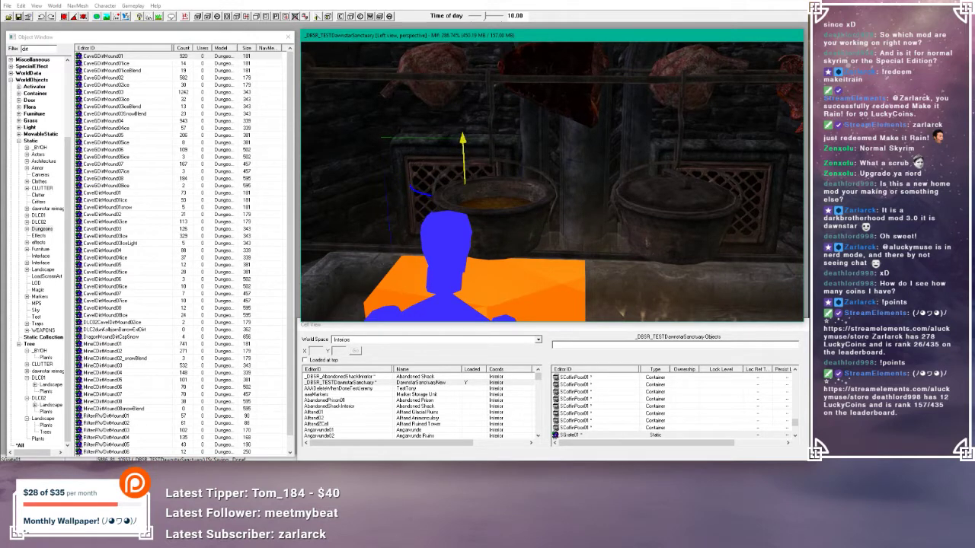
- Examine both grates behind the fireplace, then survey the surrounding hallways and staircases from above
scroll(658, 71, "down", 6)
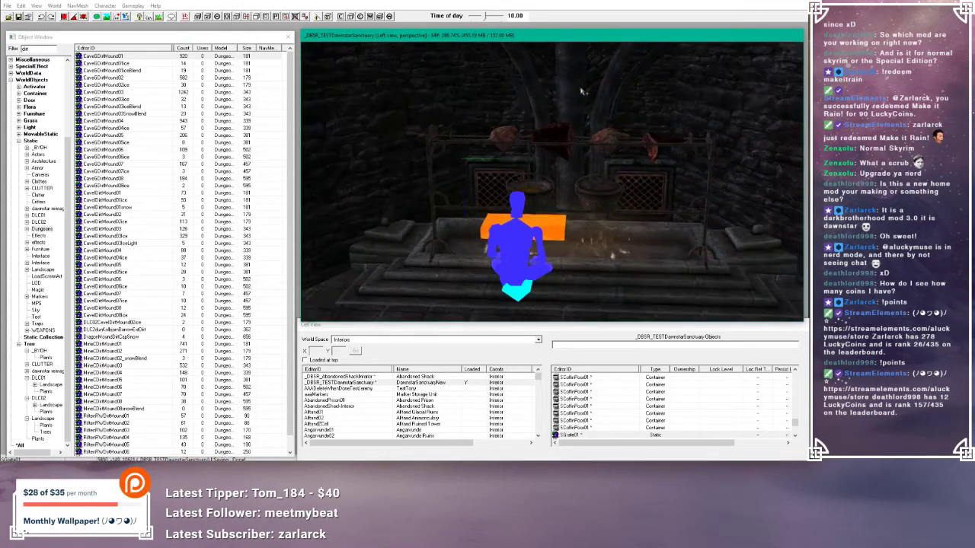
scroll(658, 70, "down", 5)
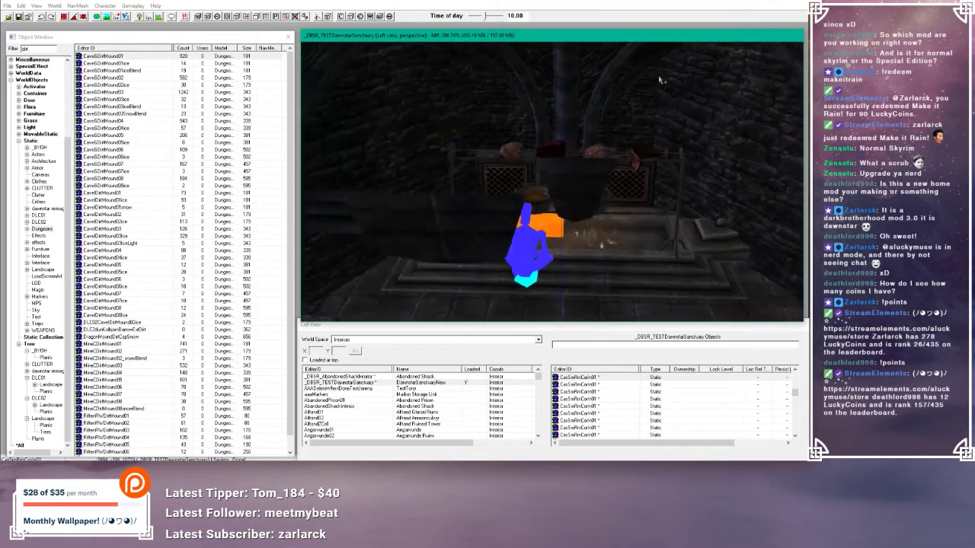
mouse_move(659, 82)
middle_mouse_down("shift")
mouse_move(632, 76)
mouse_move(654, 88)
mouse_move(623, 110)
middle_mouse_up("shift")
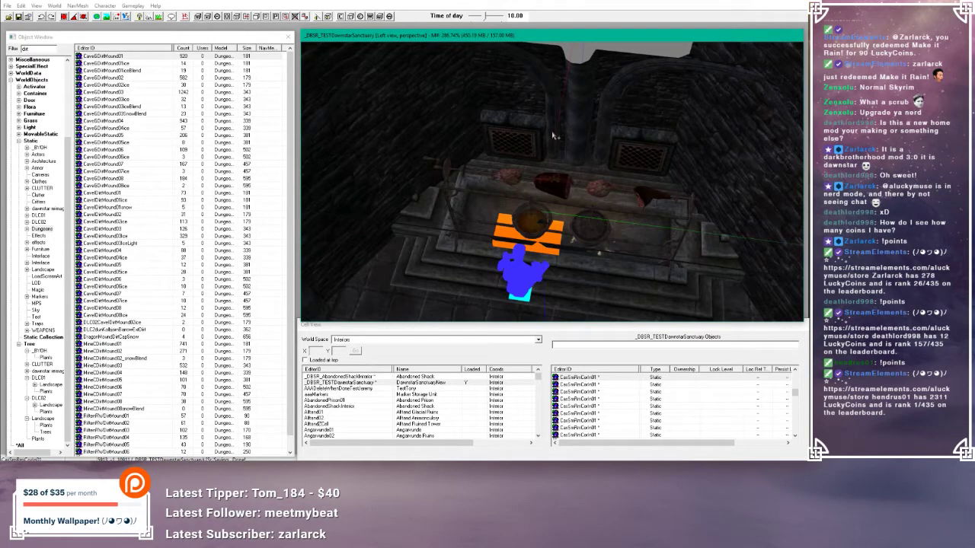
scroll(555, 135, "down", 10)
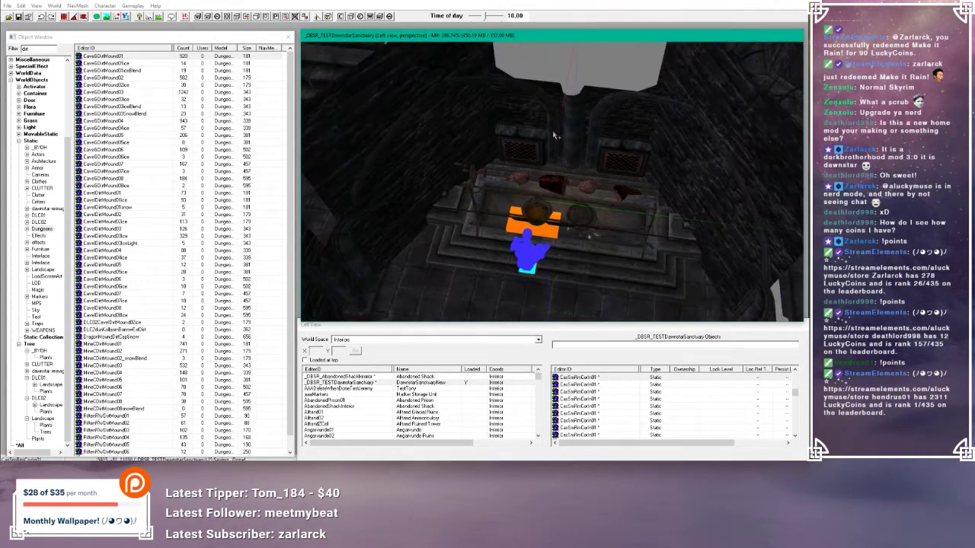
mouse_move(561, 146)
middle_mouse_down("shift")
mouse_move(566, 185)
mouse_move(536, 148)
mouse_move(534, 156)
mouse_move(567, 169)
mouse_move(560, 175)
mouse_move(598, 163)
mouse_move(598, 224)
mouse_move(590, 205)
mouse_move(644, 181)
mouse_move(729, 207)
mouse_move(657, 225)
middle_mouse_up("shift")
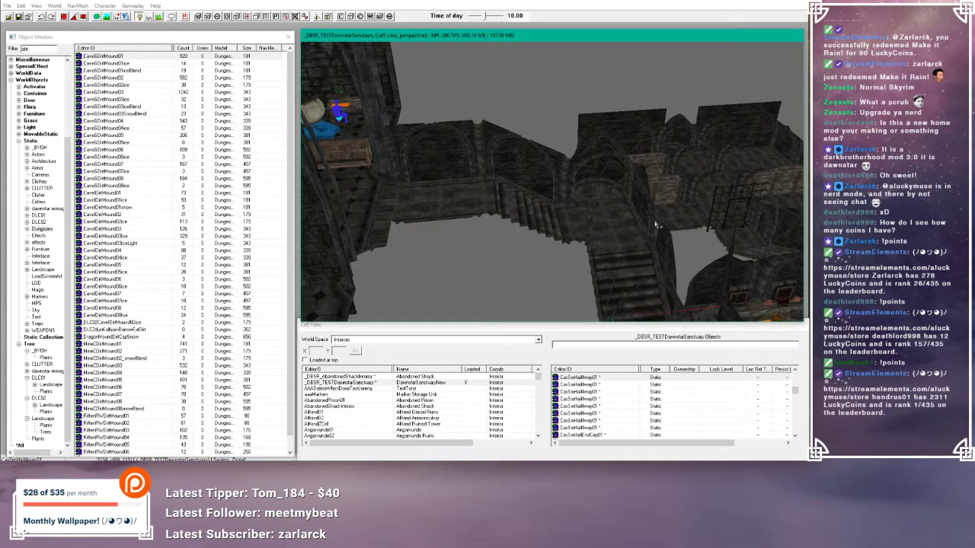
- Switch to a new Chrome window and search Google for "poision bloom skyrim"
mouse_move(656, 226)
middle_mouse_down("shift")
mouse_move(635, 208)
mouse_move(525, 214)
mouse_move(633, 231)
mouse_move(470, 200)
middle_mouse_up("shift")
middle_click_drag(418, 92, 479, 135, "shift")
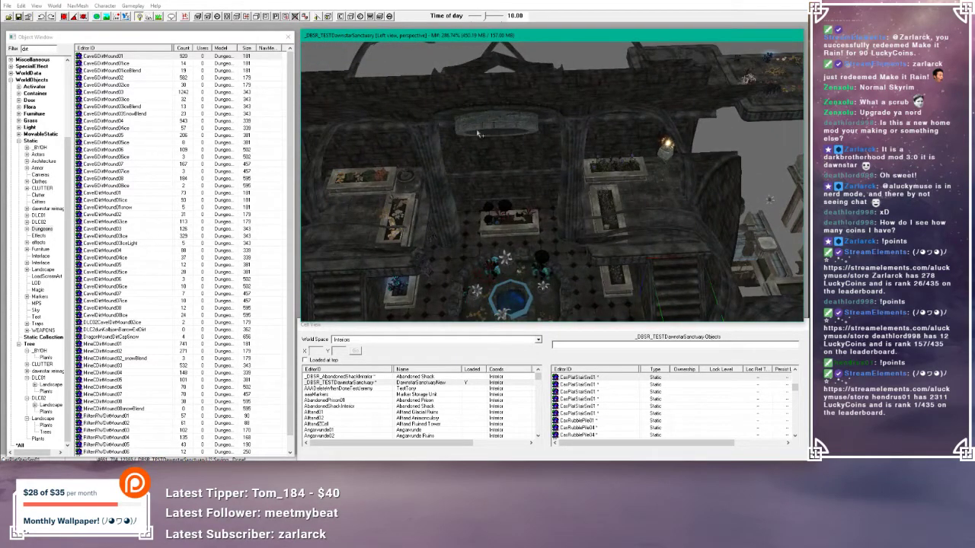
right_click(239, 466)
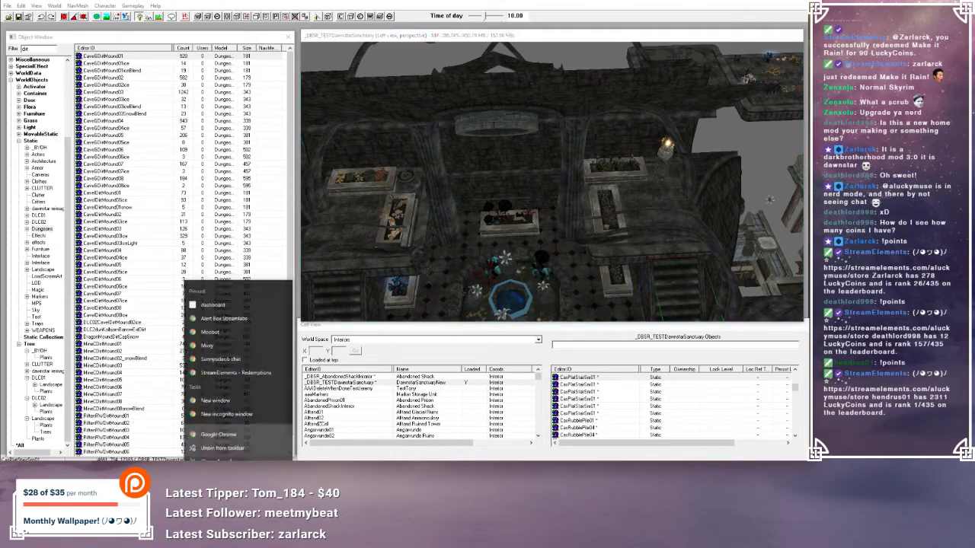
left_click(231, 427)
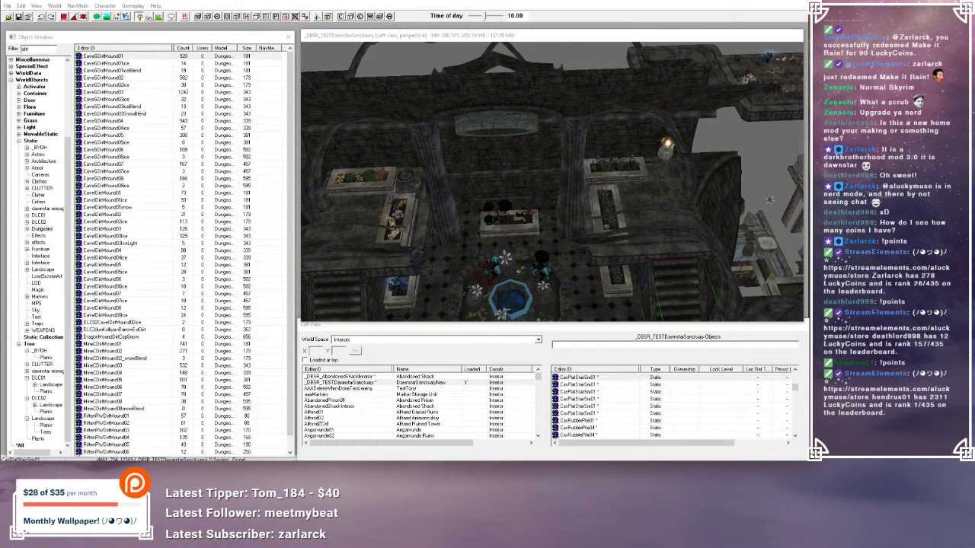
left_click_drag(403, 155, 437, 90)
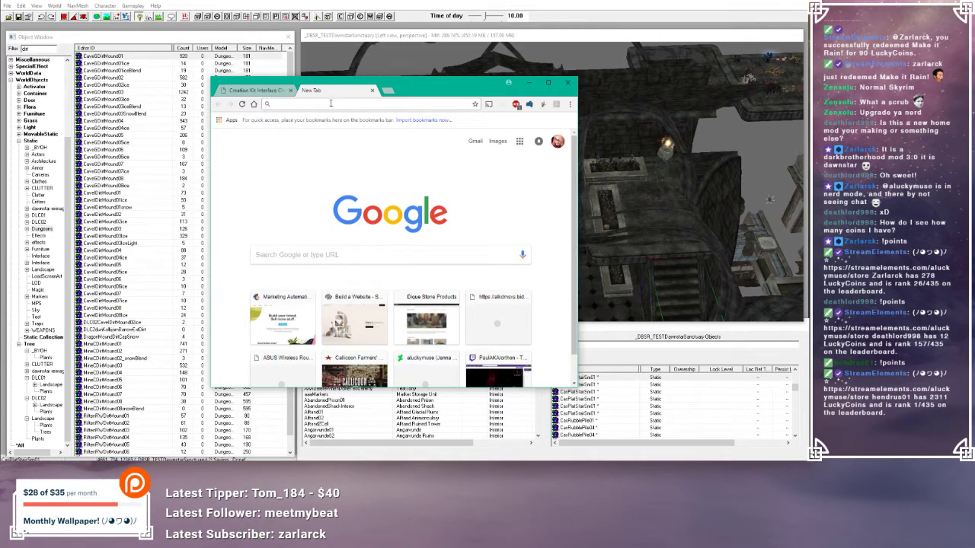
type("p")
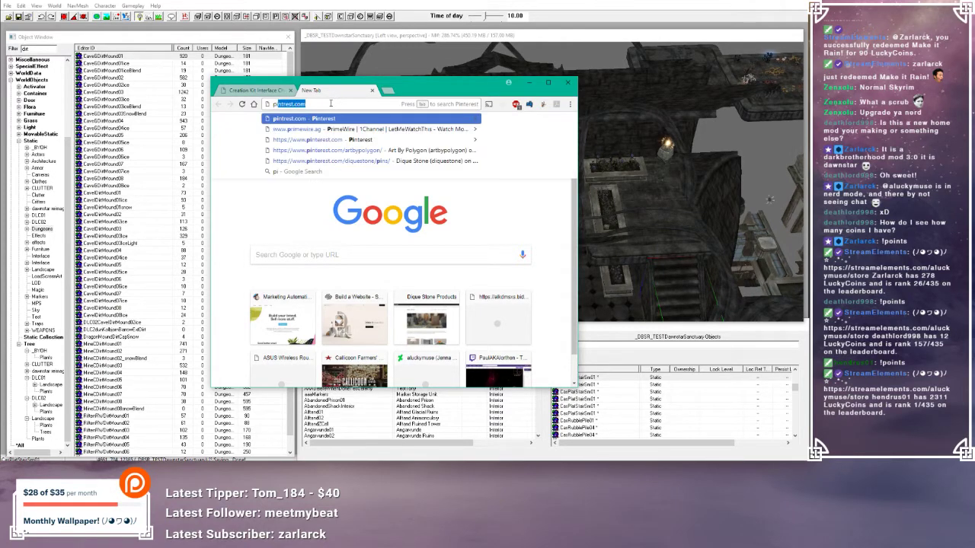
type("oision bloom skyrim")
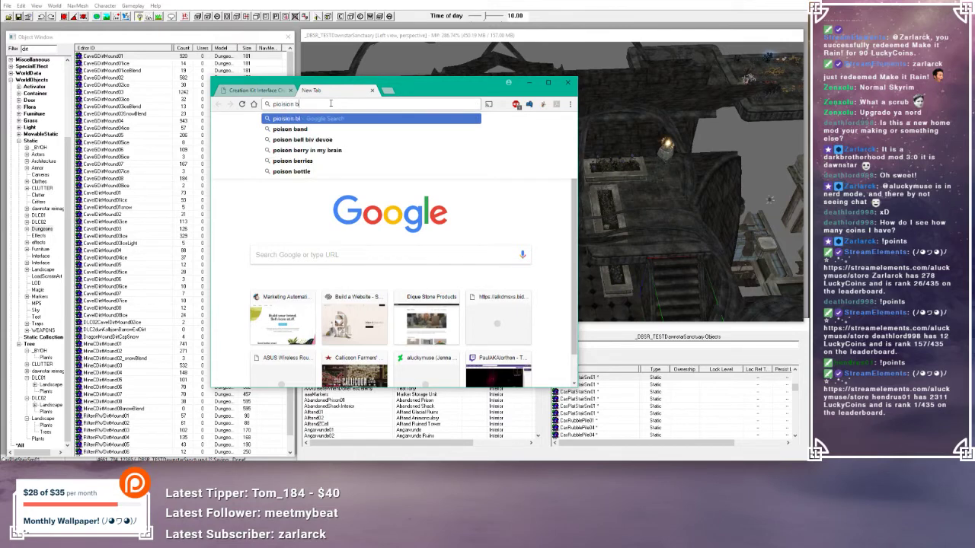
key("Return")
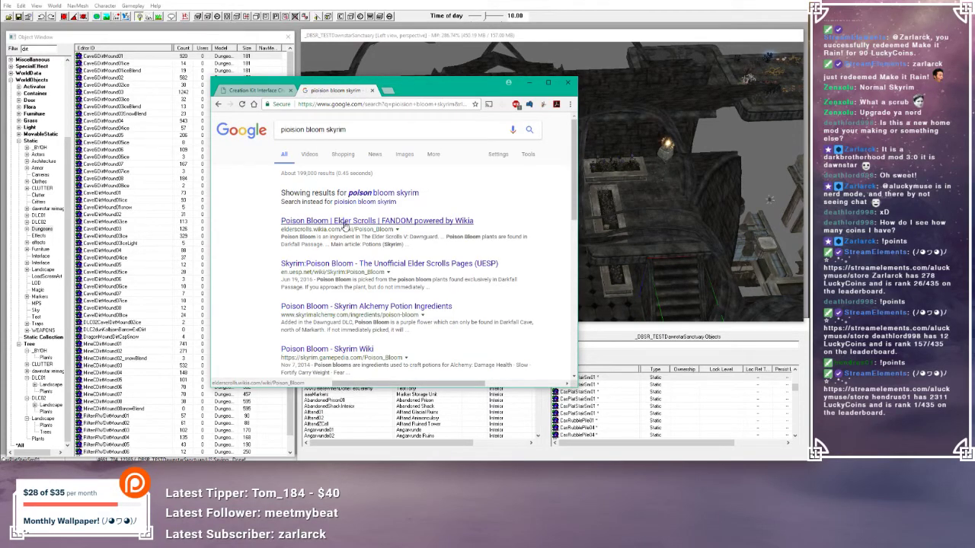
- Open the UESP article on Poison Bloom, read its gas damage and respawn bug notes, and return to the Creation Kit
left_click(342, 263)
left_click_drag(419, 83, 361, 67)
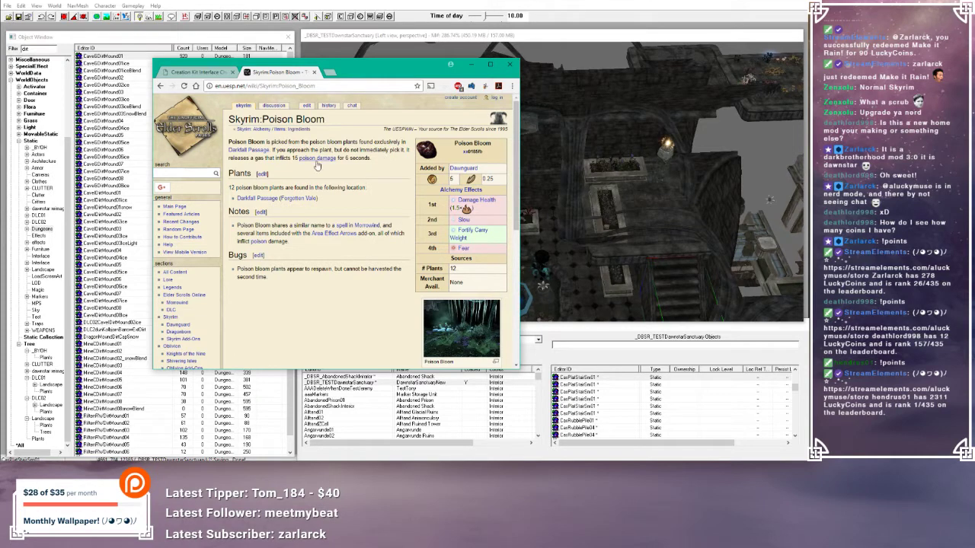
left_click_drag(271, 158, 374, 167)
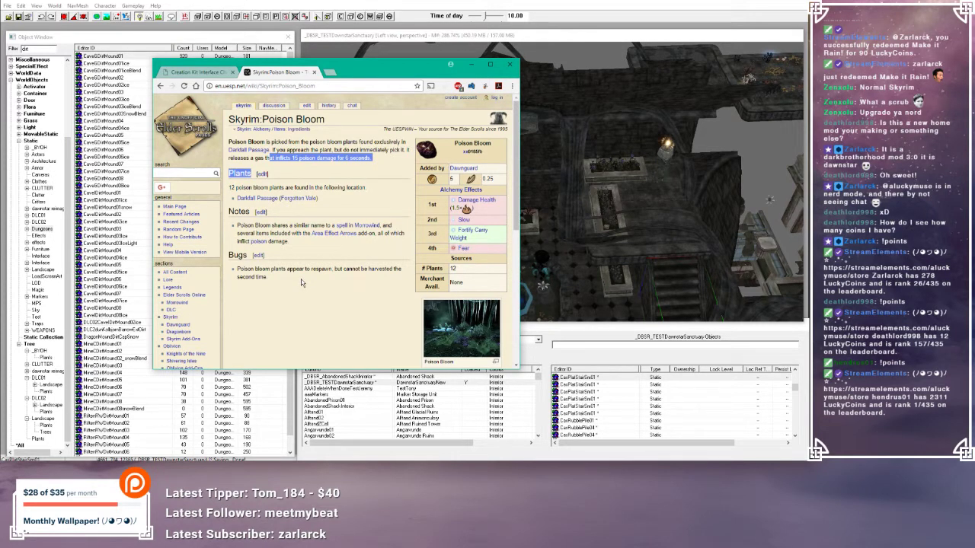
left_click_drag(272, 269, 286, 279)
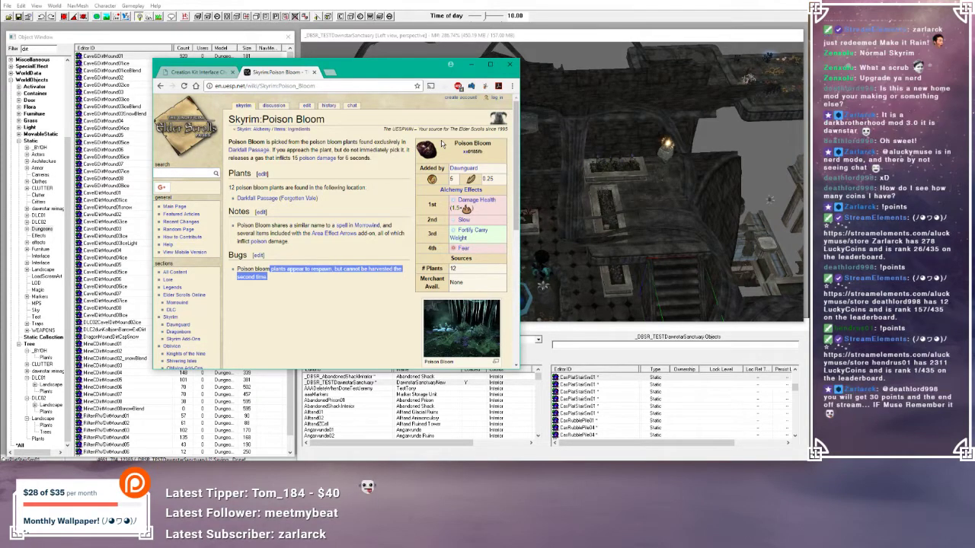
left_click(470, 64)
- Inspect the reference settings of the poison bloom in the planter with the glowing mushrooms, including ownership, extra data and reflections, without changing them
scroll(472, 212, "up", 10)
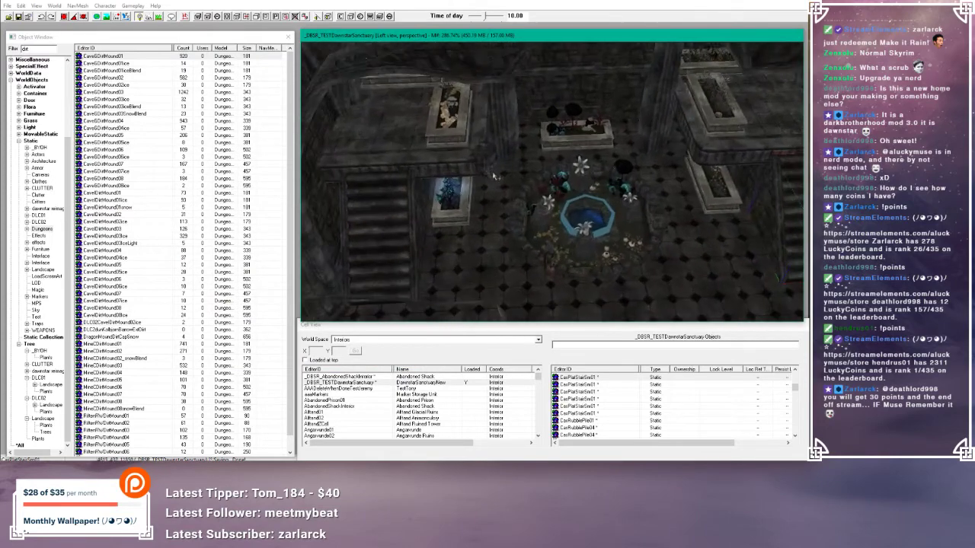
left_click(655, 280)
middle_click_drag(655, 280, 509, 206, "shift")
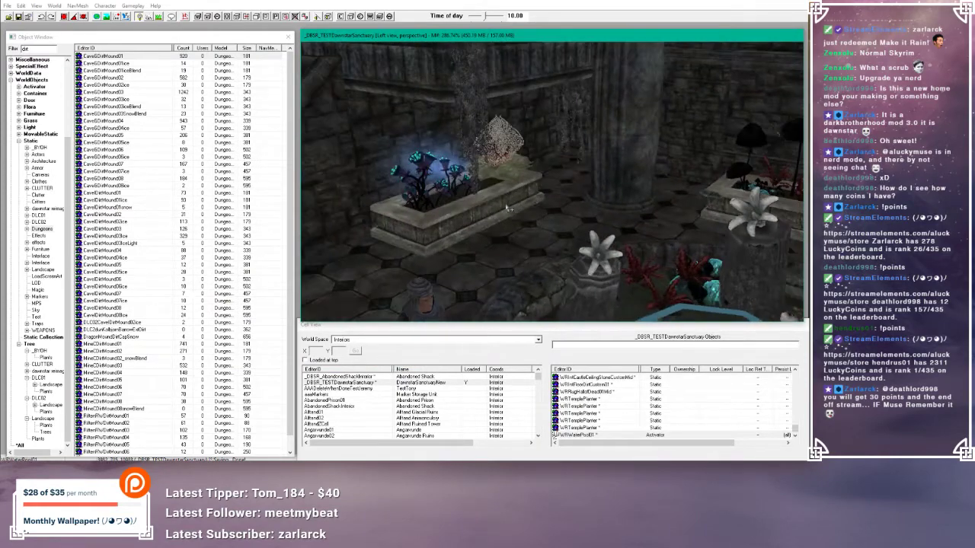
scroll(508, 206, "up", 6)
double_click(491, 142)
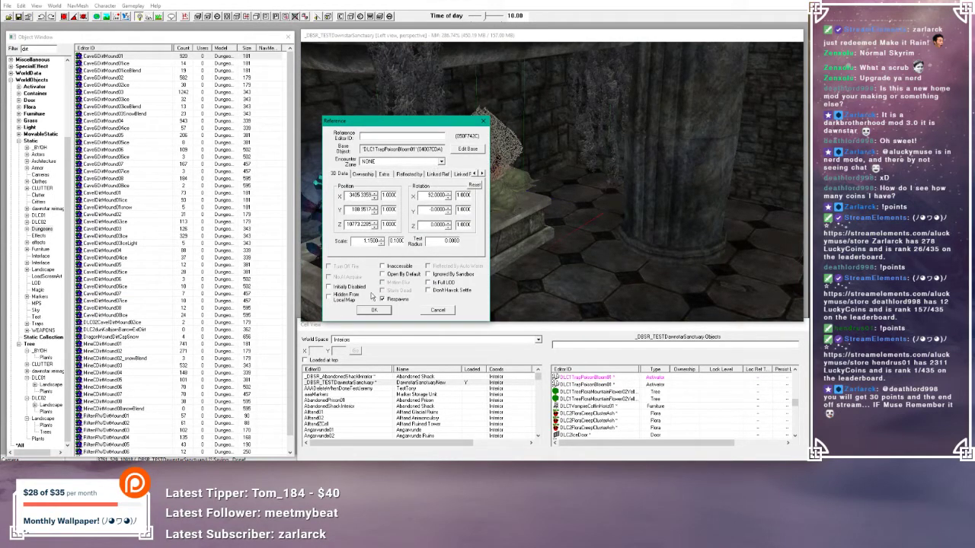
left_click(369, 176)
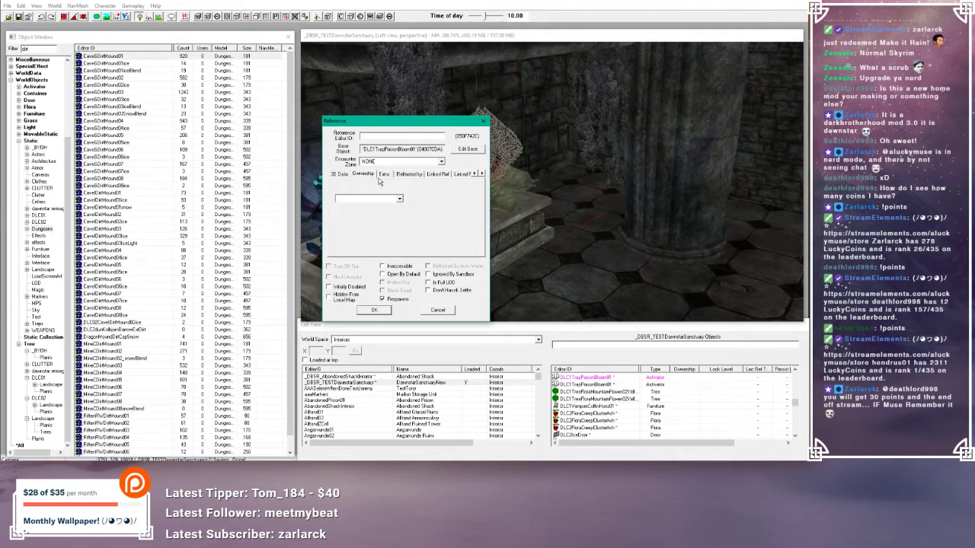
left_click(385, 175)
left_click(408, 175)
left_click(341, 175)
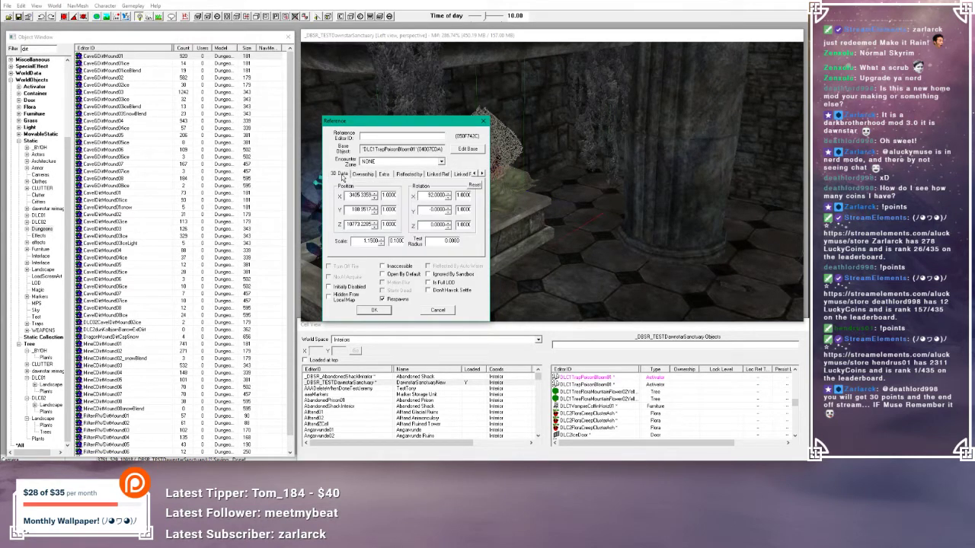
left_click(446, 310)
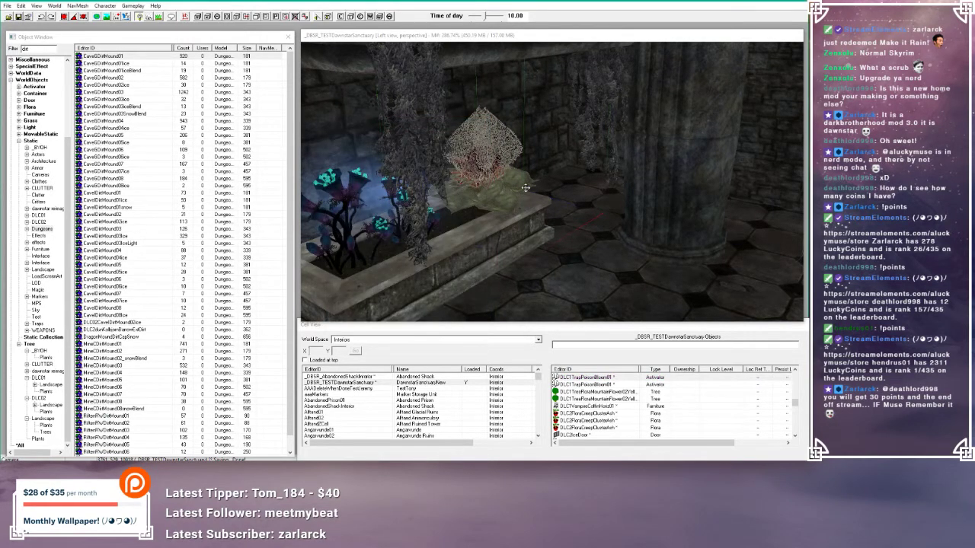
middle_click_drag(525, 188, 542, 176, "shift")
scroll(501, 190, "up", 5)
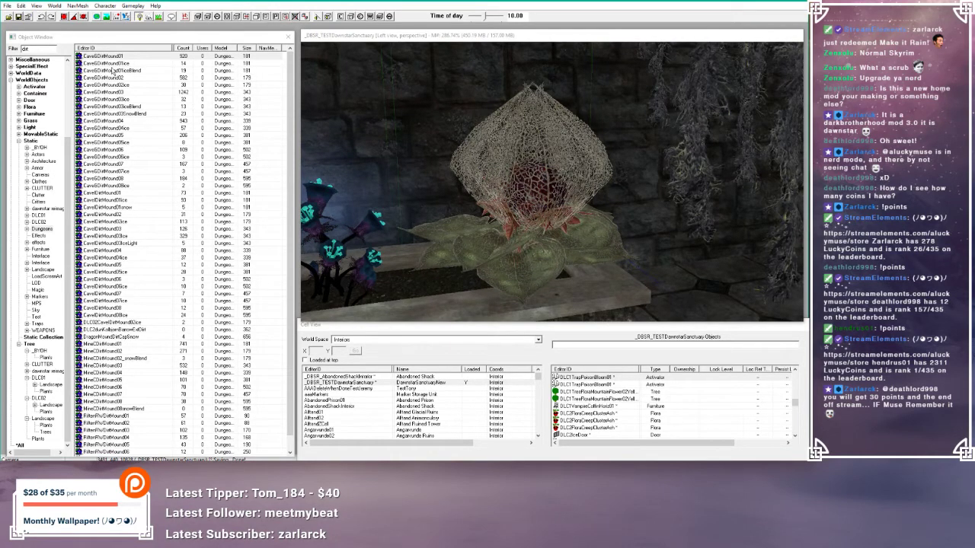
left_click(34, 48)
left_click_drag(34, 48, 21, 48)
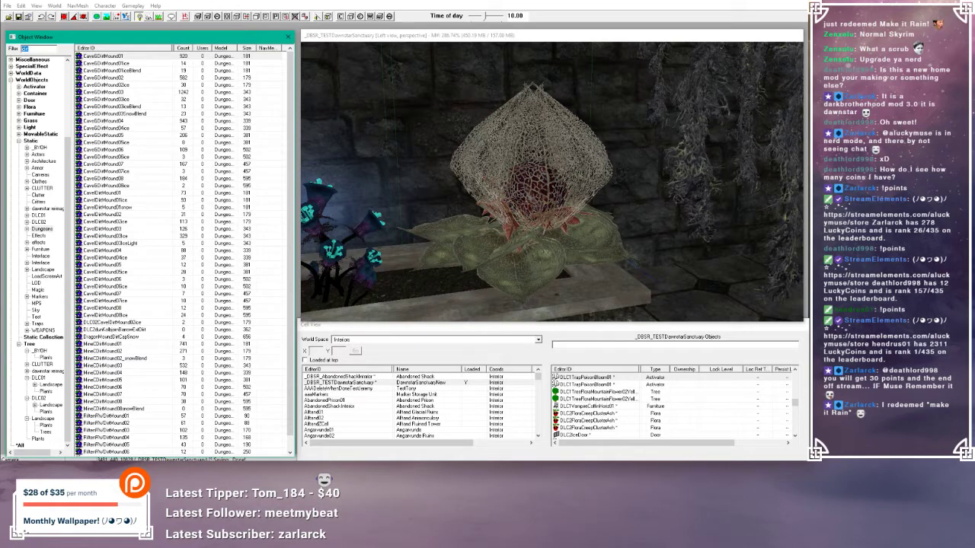
type("poisionbl")
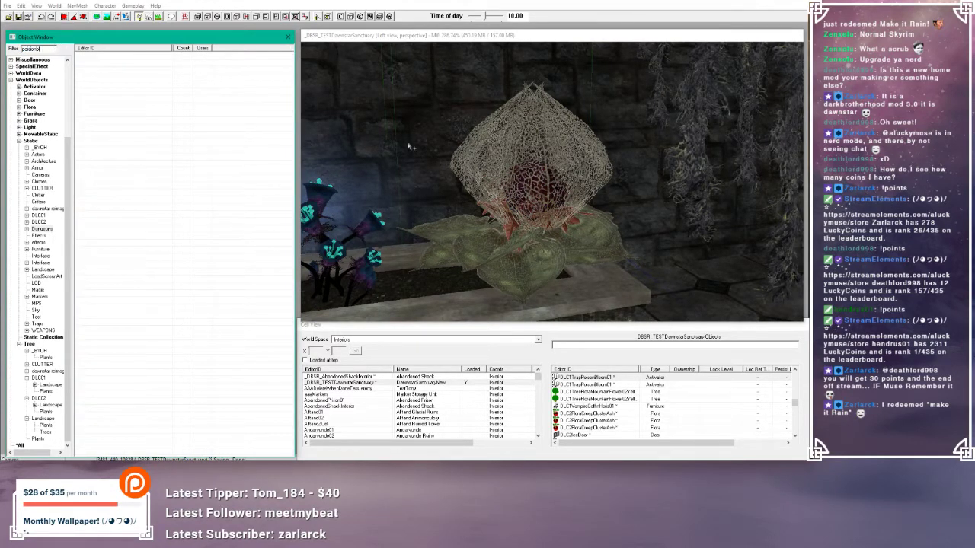
- Check the placed poison bloom's base object ID and filter the objects of all categories by "poisonblo"
double_click(527, 158)
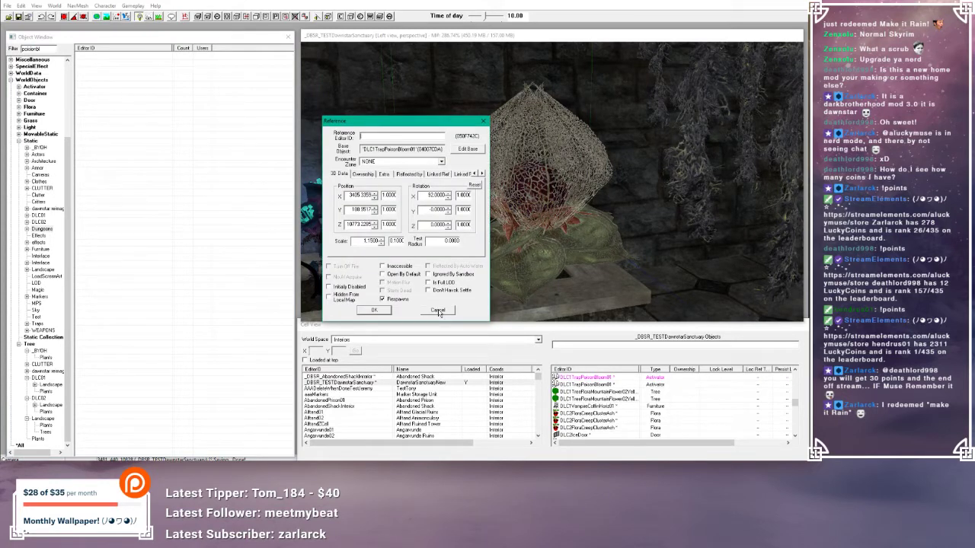
left_click(437, 311)
double_click(39, 49)
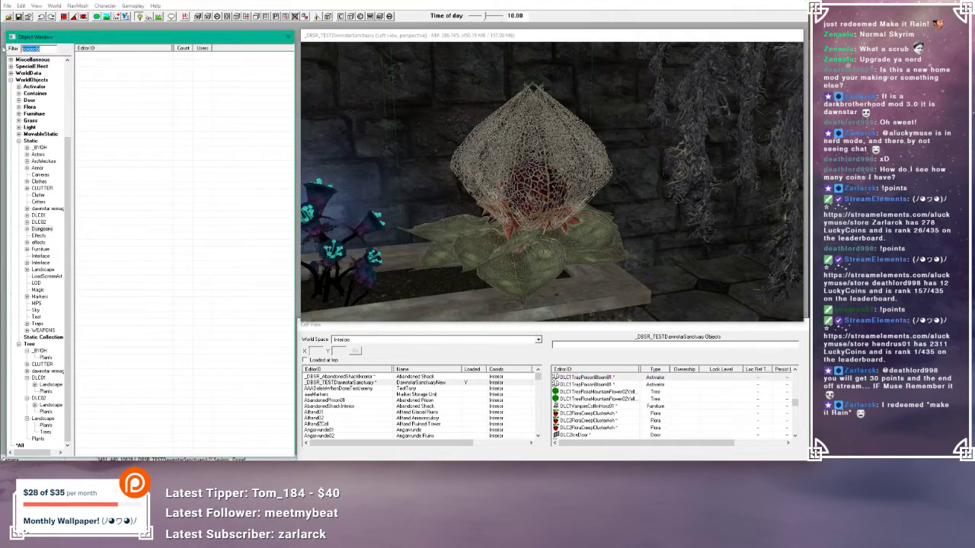
type("poison")
left_click(20, 445)
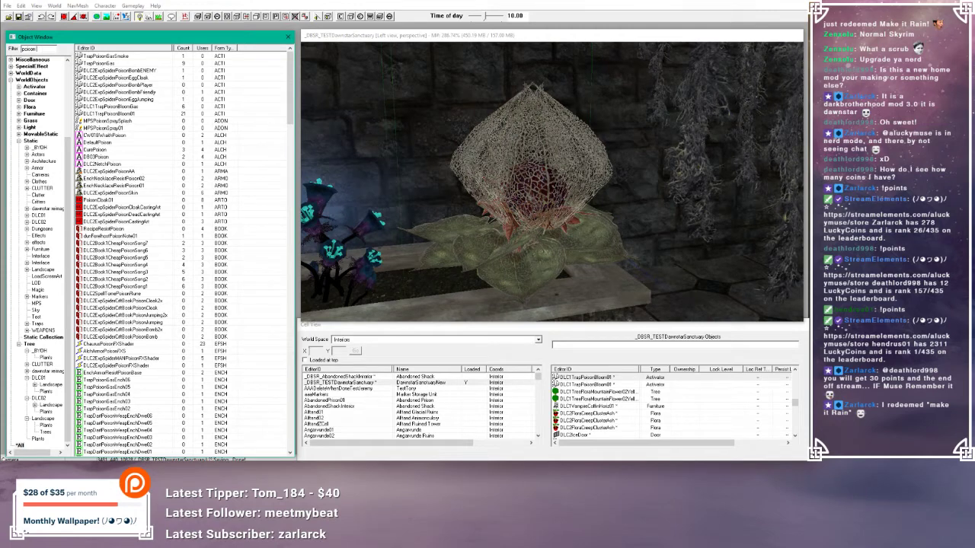
type("lo")
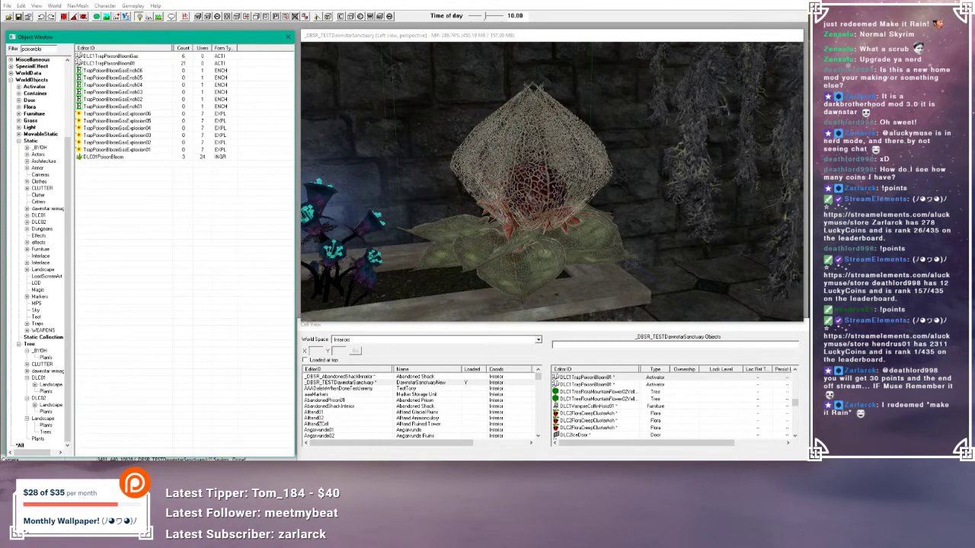
- Examine the DLC1TrapPoisonBloom01 activator and the properties of its attached script, then close both without changes
double_click(132, 64)
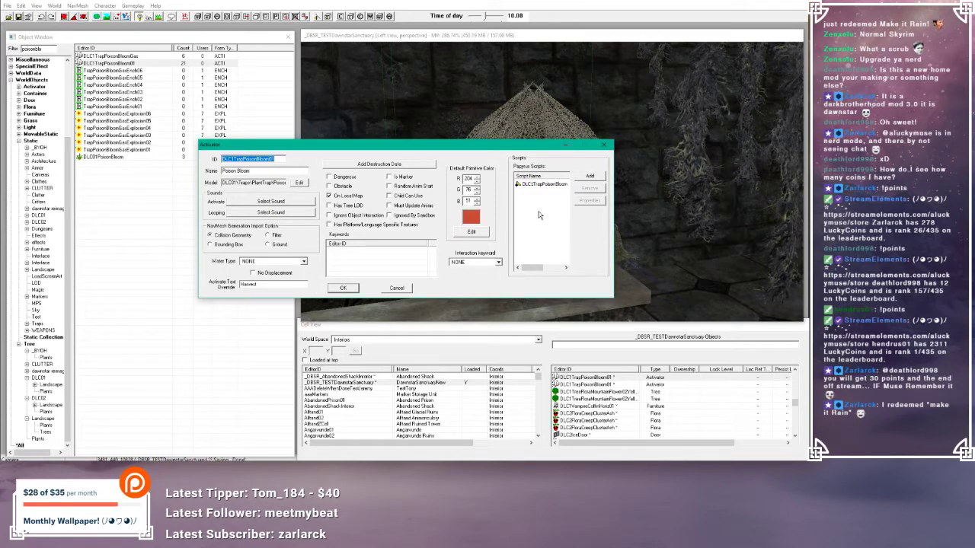
left_click(563, 184)
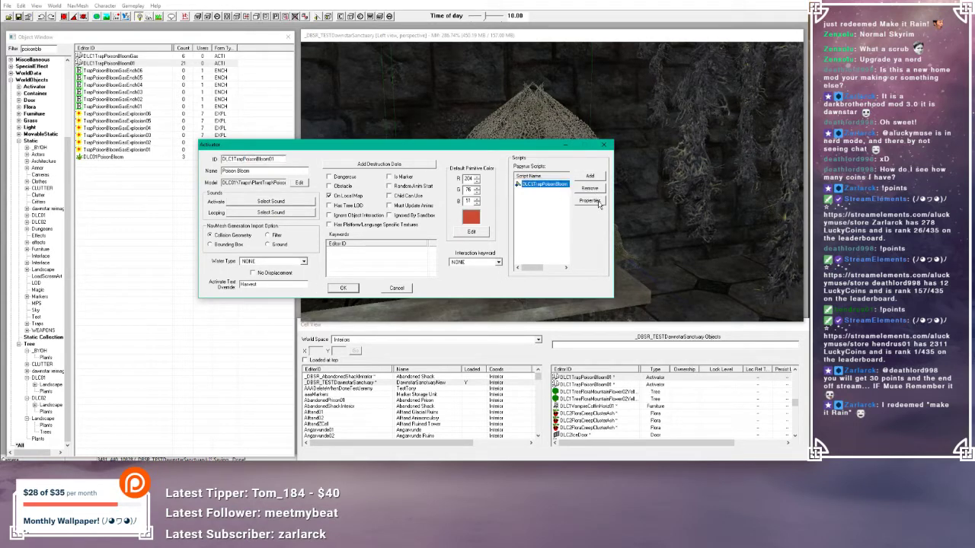
left_click(591, 200)
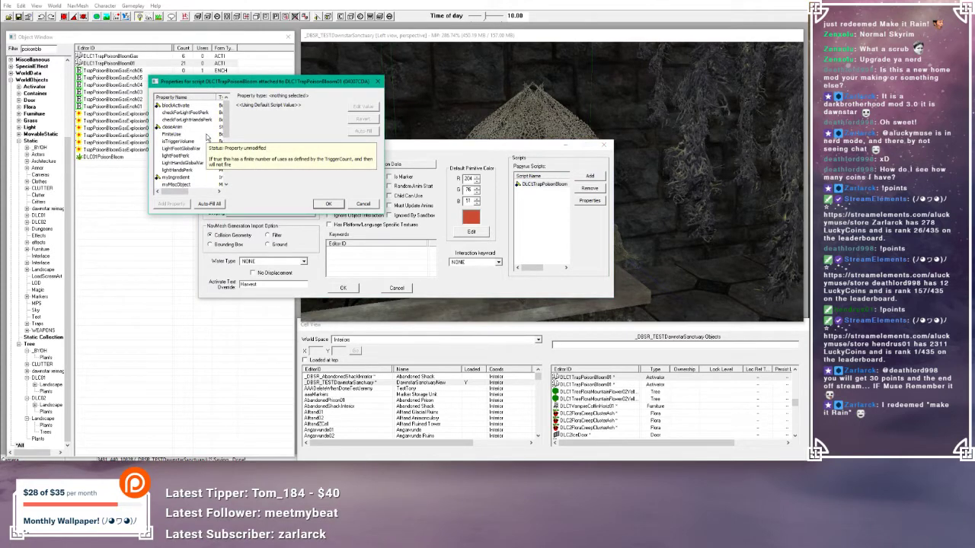
scroll(206, 137, "down", 4)
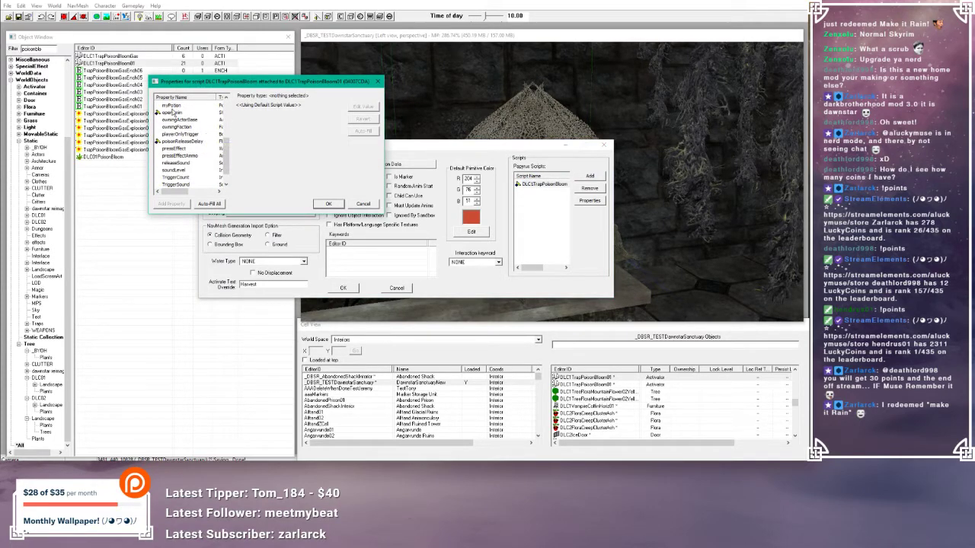
left_click(174, 112)
left_click(203, 135)
scroll(204, 141, "down", 1)
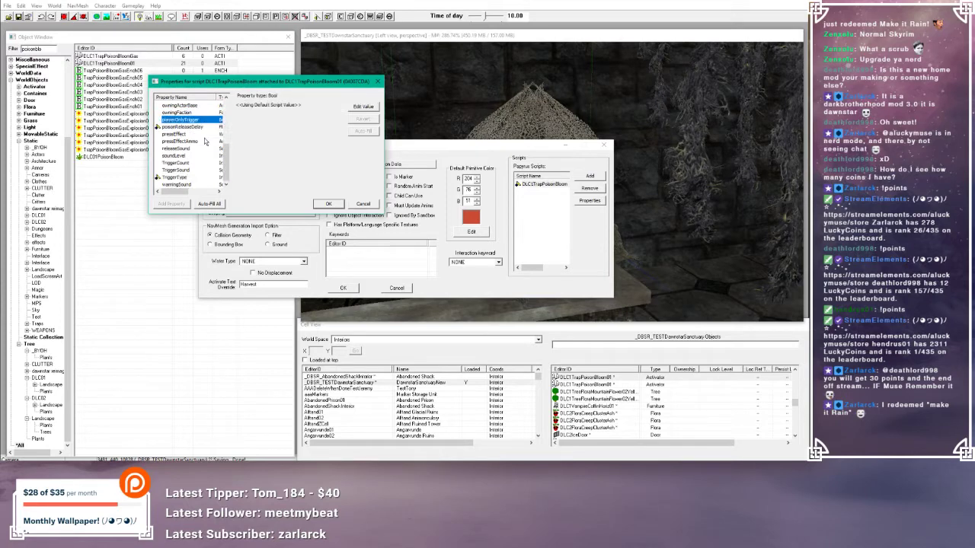
left_click(368, 204)
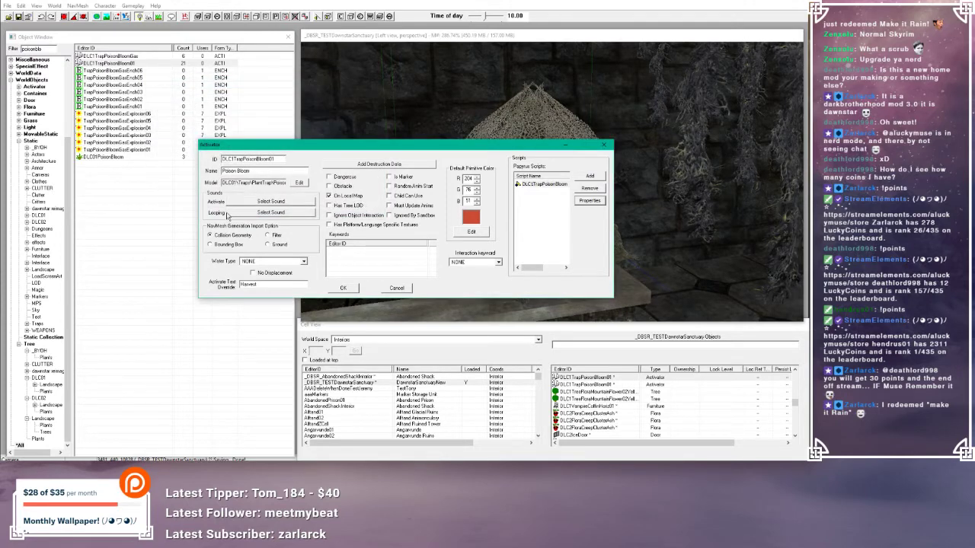
left_click(398, 288)
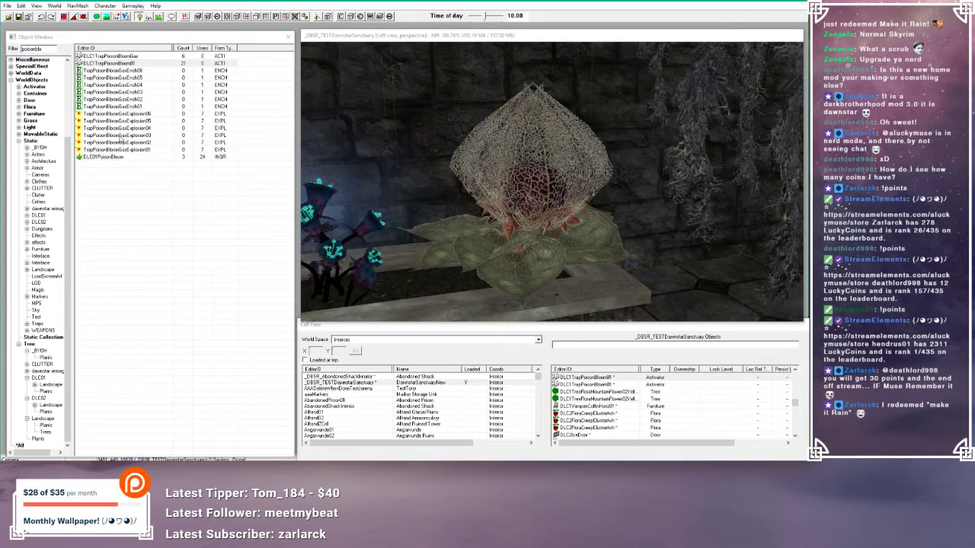
- Inspect the DLC1TrapPoisonBloomGas activator, then recheck DLC1TrapPoisonBloom01, leaving both unchanged
double_click(116, 58)
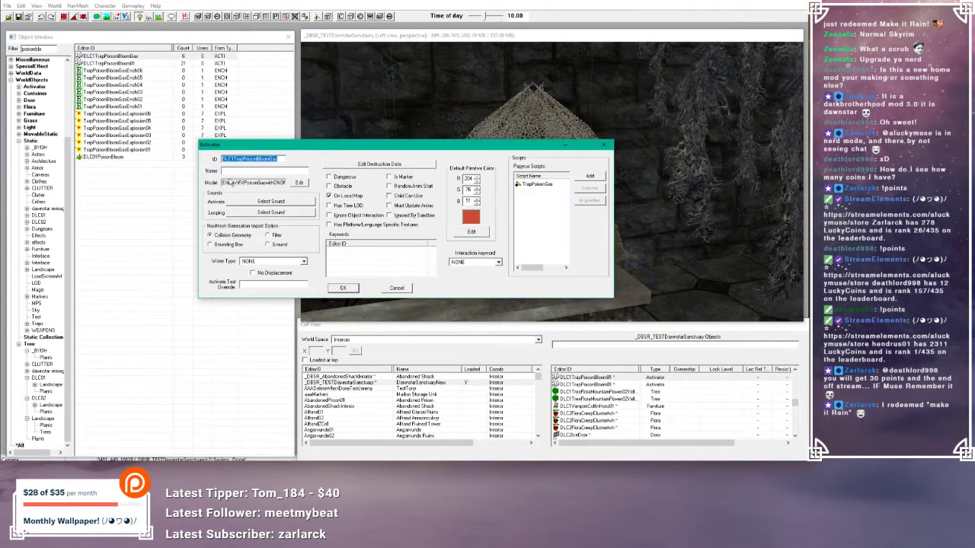
left_click(397, 288)
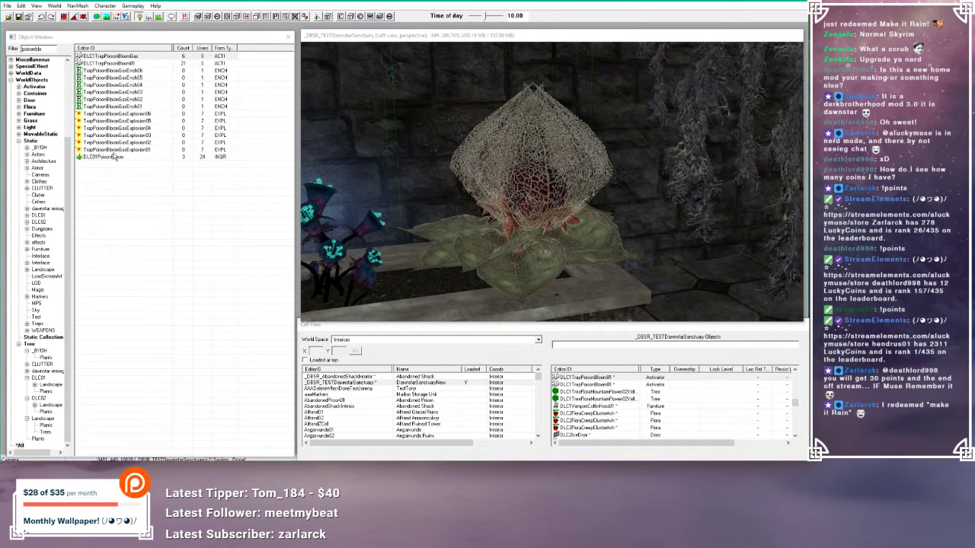
double_click(133, 64)
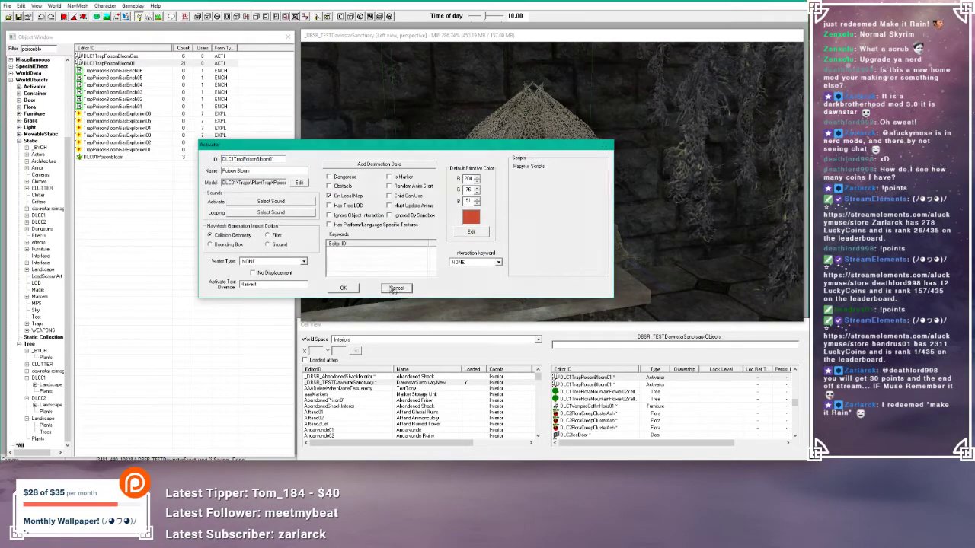
left_click(396, 289)
scroll(504, 190, "down", 3)
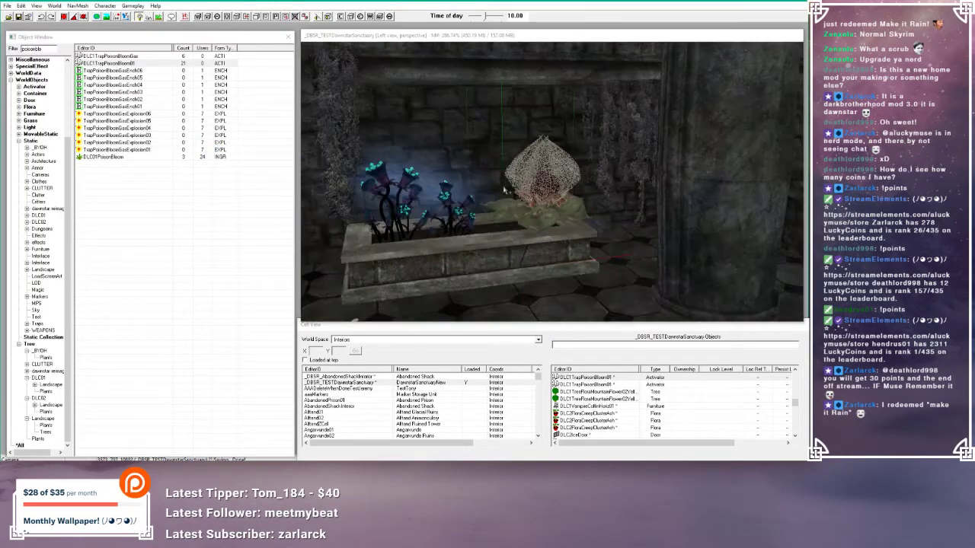
scroll(506, 191, "down", 3)
middle_click_drag(507, 226, 532, 245, "shift")
scroll(562, 237, "down", 3)
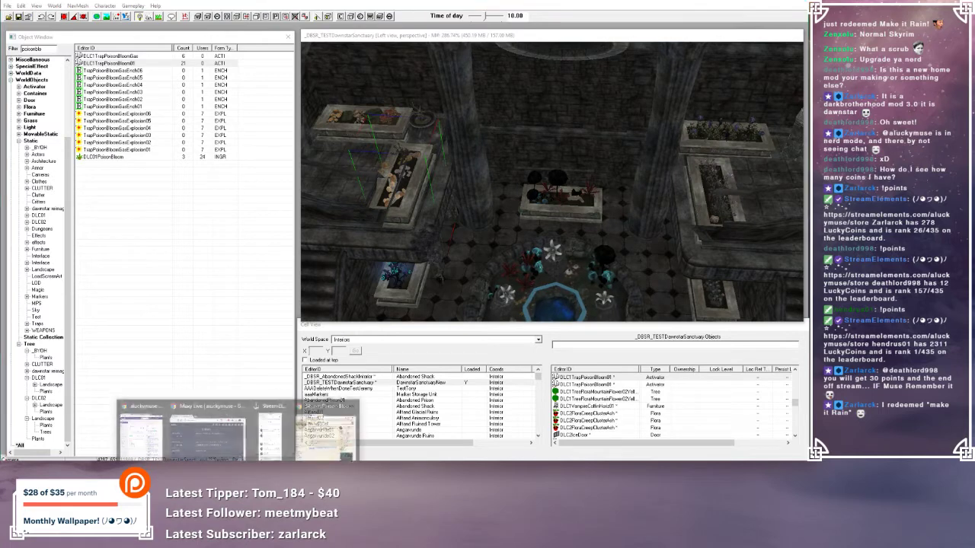
- Switch to the browser, search the UESP wiki for "emperor parasol moss" and open the Dragonborn article about it
left_click(326, 446)
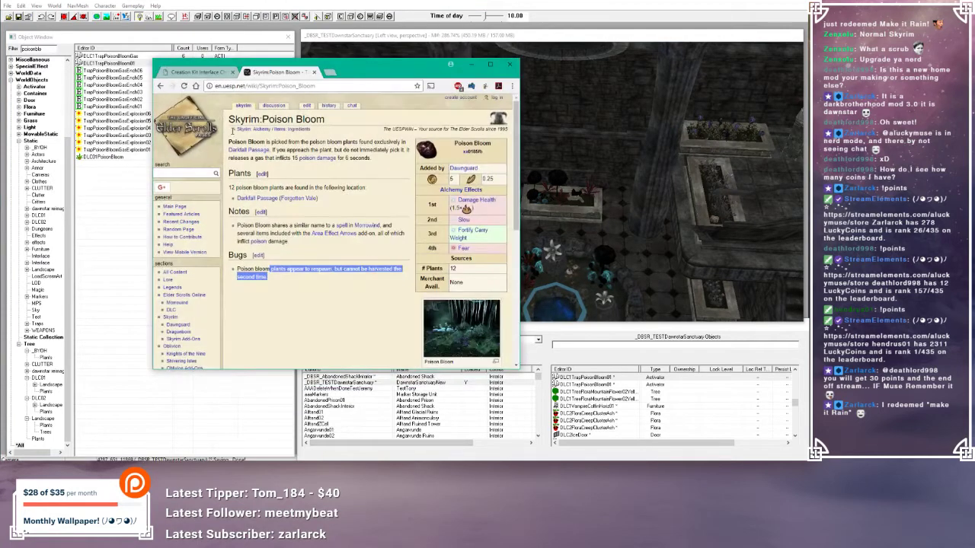
left_click(193, 175)
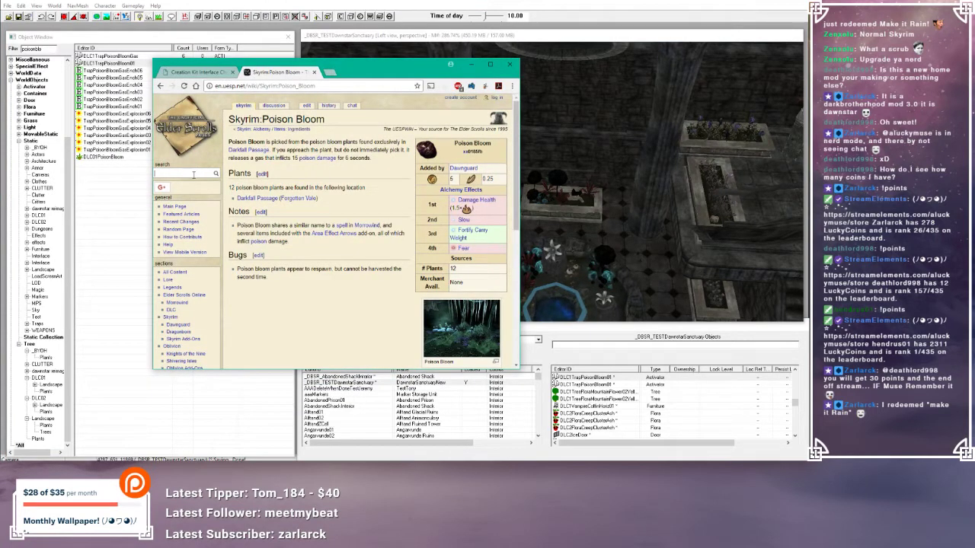
type("emp")
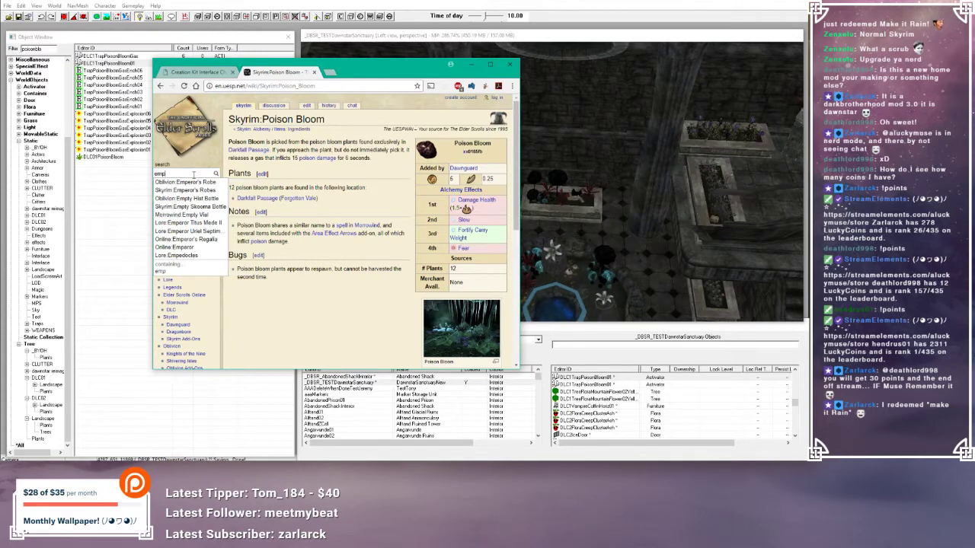
type("eror par")
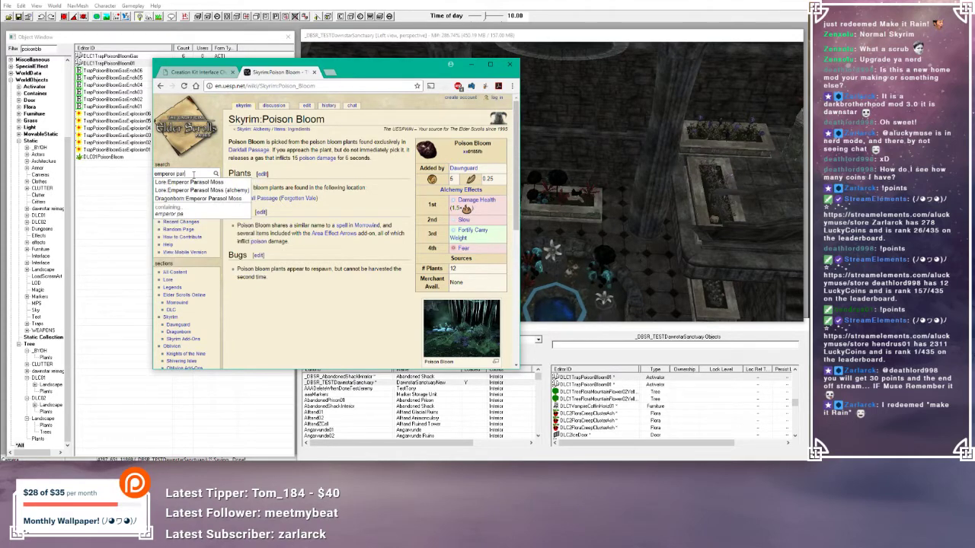
type("asol moss")
key("Return")
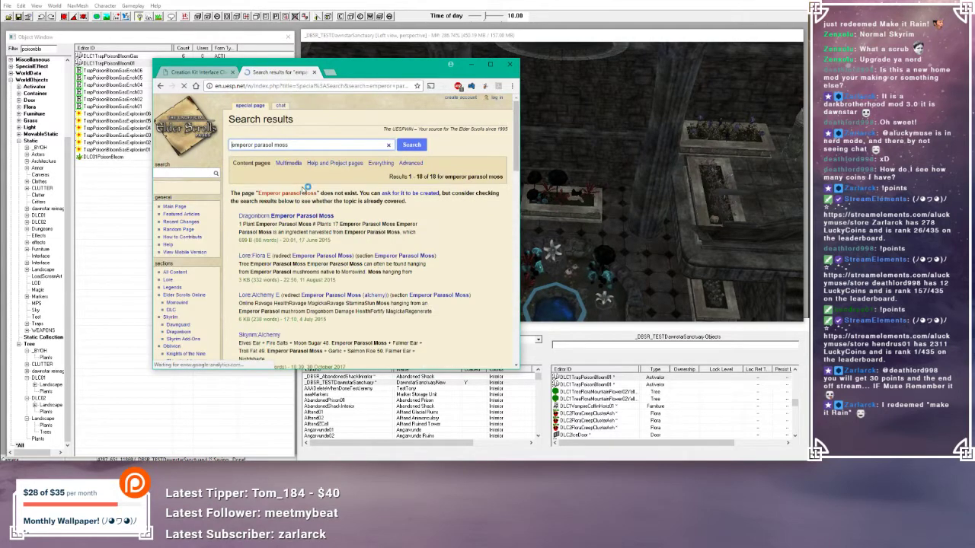
left_click(325, 218)
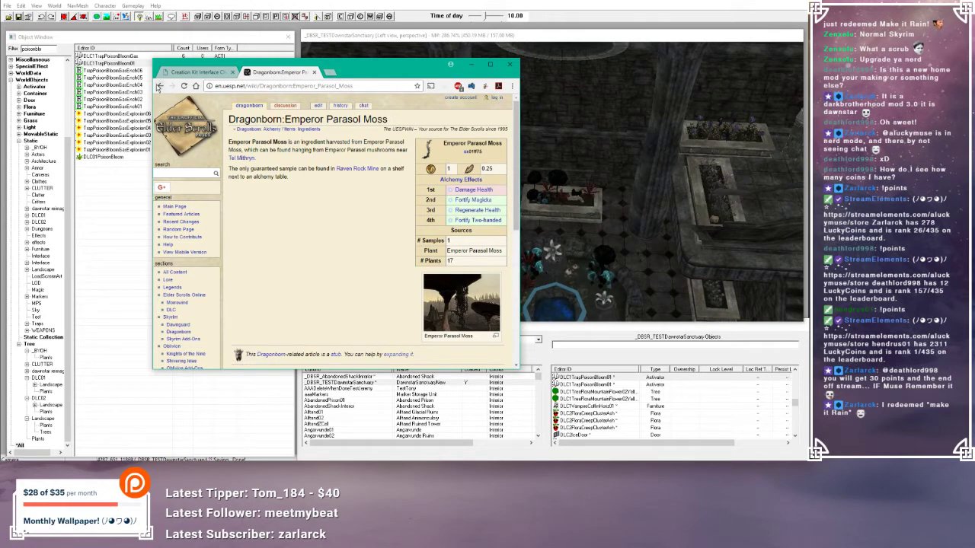
- Return to the search results and read the Emperor Parasol Moss entry in the Lore:Flora E article
left_click(160, 86)
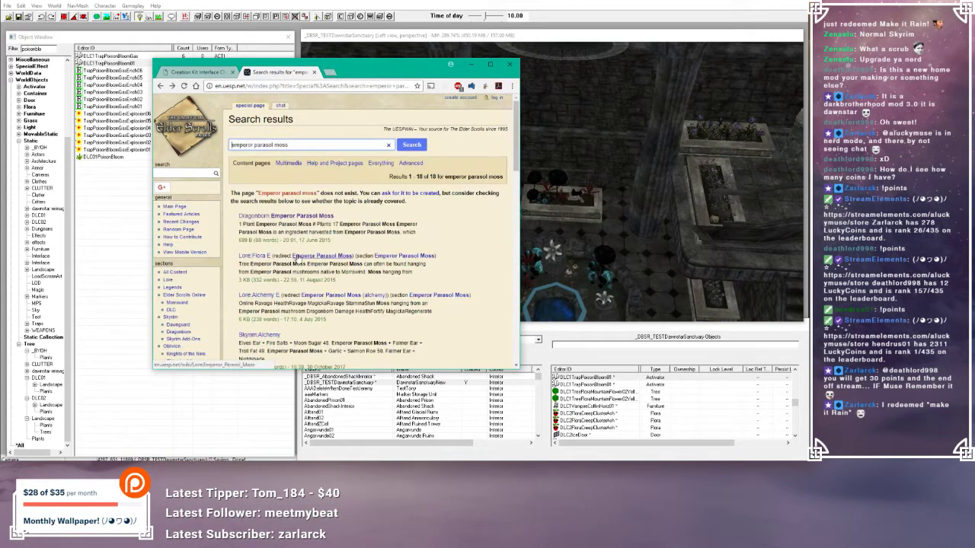
left_click(297, 257)
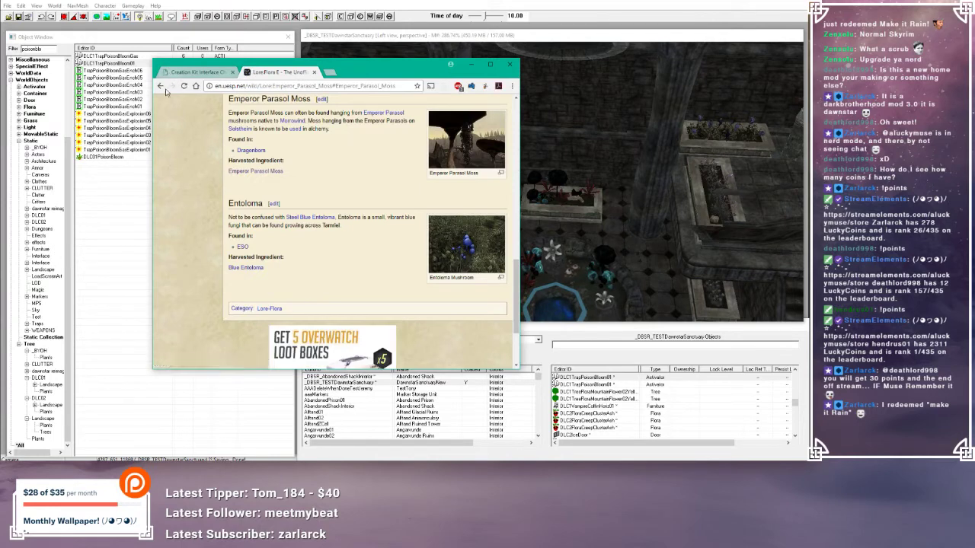
left_click_drag(312, 112, 339, 113)
scroll(349, 175, "up", 15)
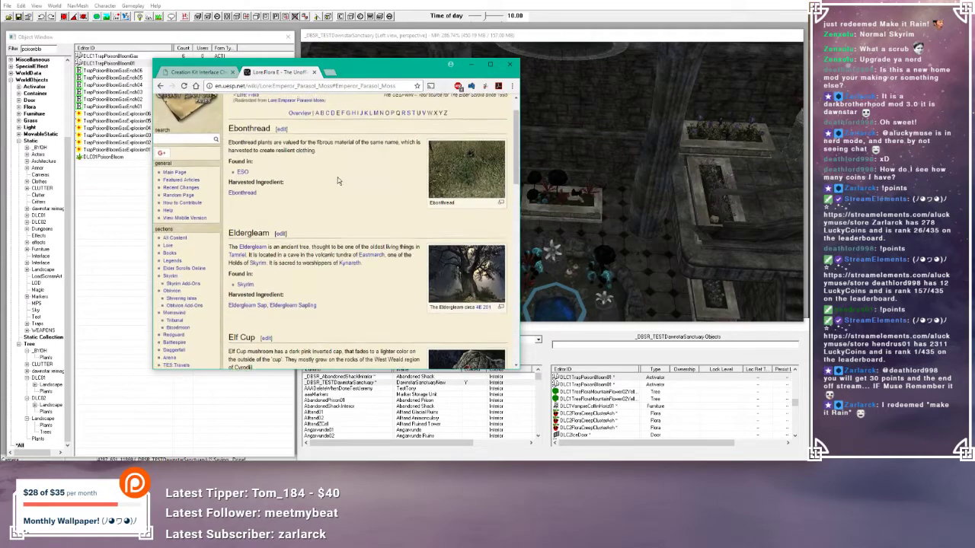
- Look through the plants in the Lore:Flora M article for a moss entry
left_click(376, 148)
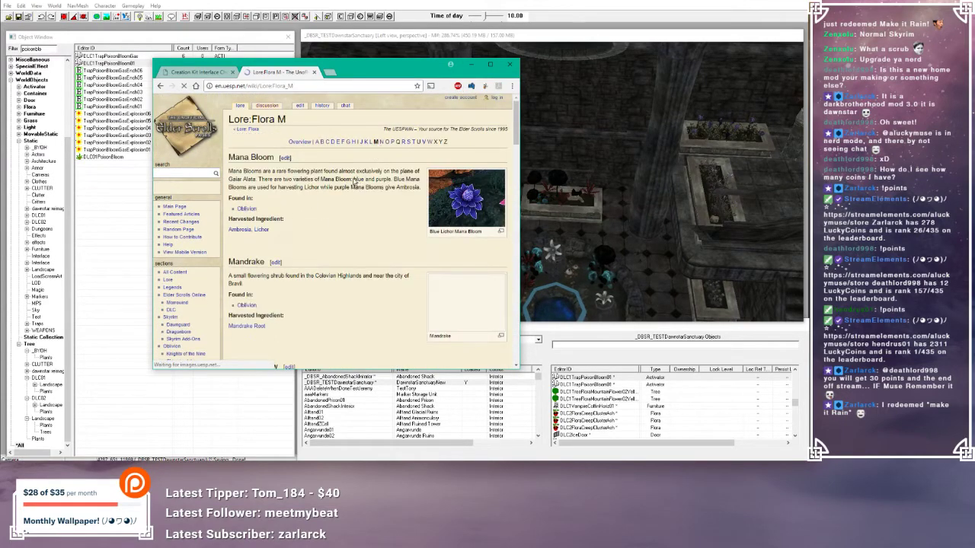
scroll(353, 179, "down", 7)
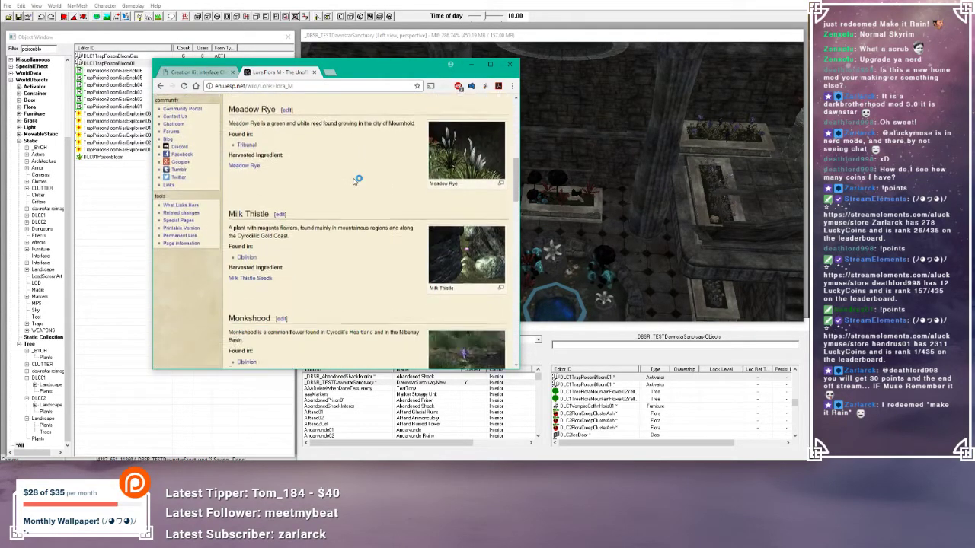
scroll(354, 180, "down", 7)
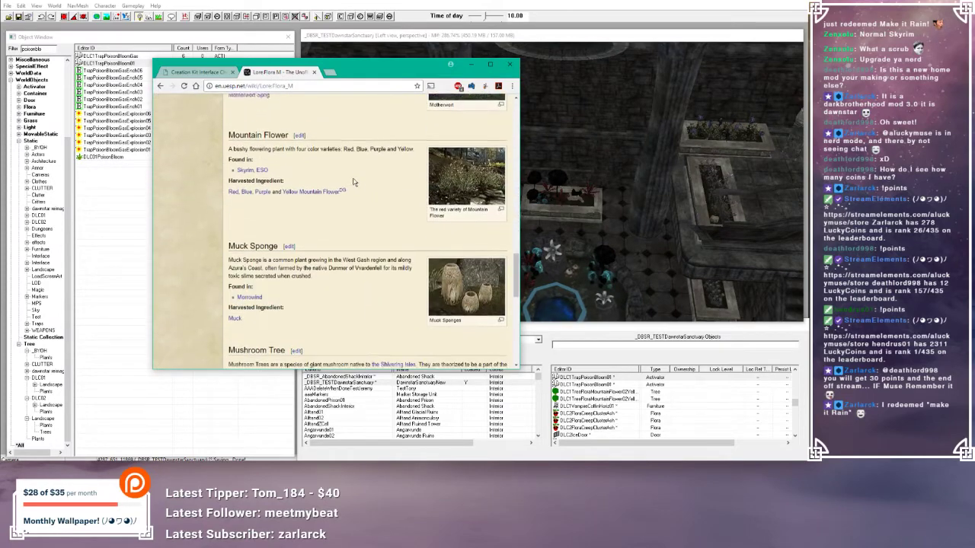
scroll(353, 181, "down", 6)
scroll(354, 178, "up", 4)
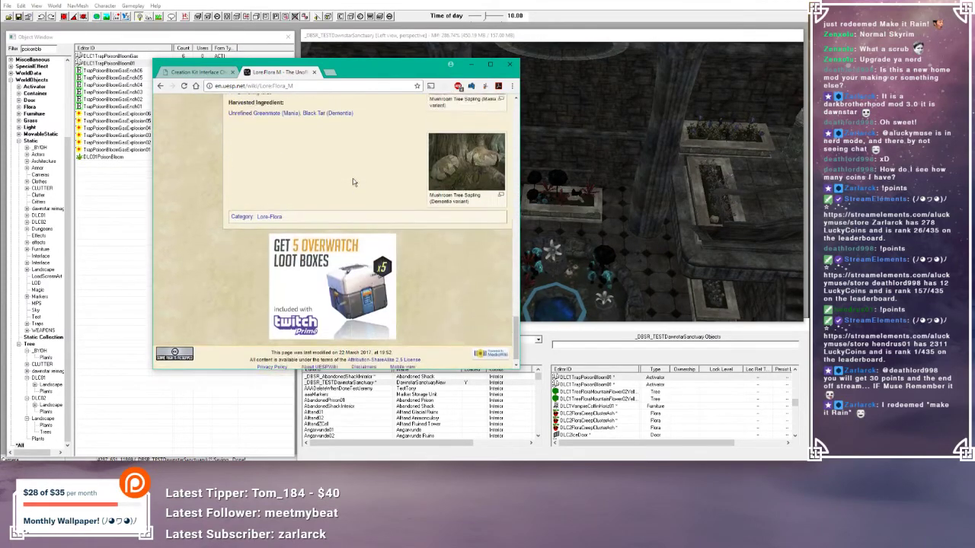
scroll(353, 179, "up", 15)
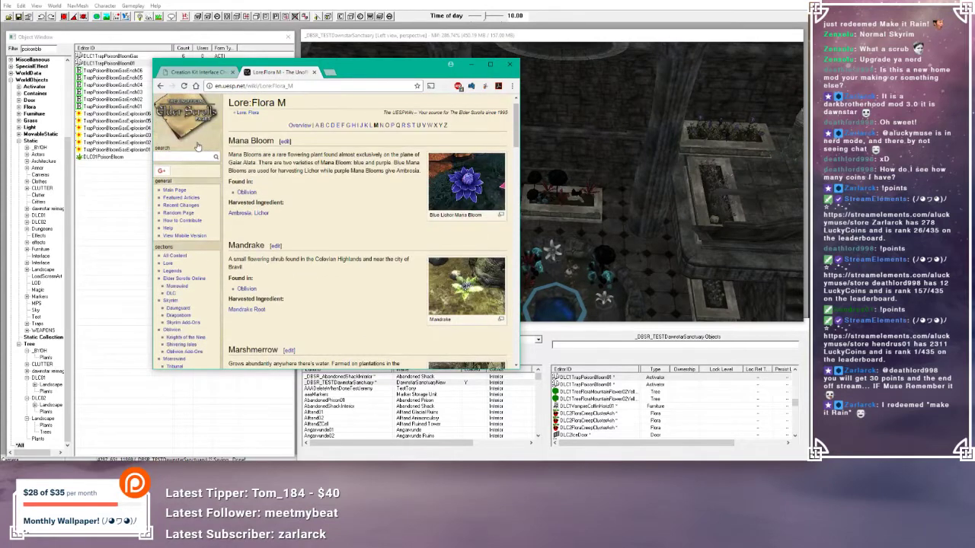
- Enter "moss" in the wiki search to check its suggestions, and move the browser out of the way of the Creation Kit
left_click(174, 156)
type("moss")
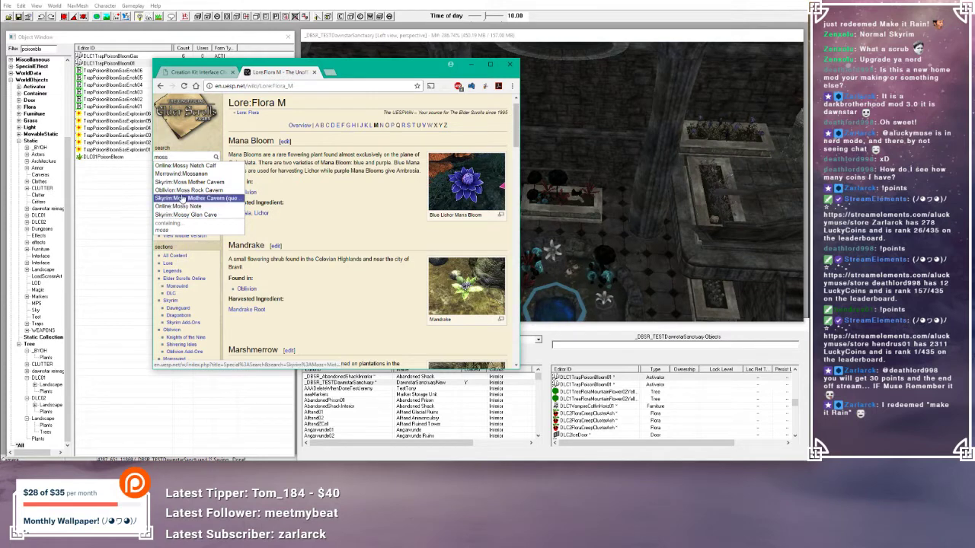
left_click_drag(365, 68, 0, 172)
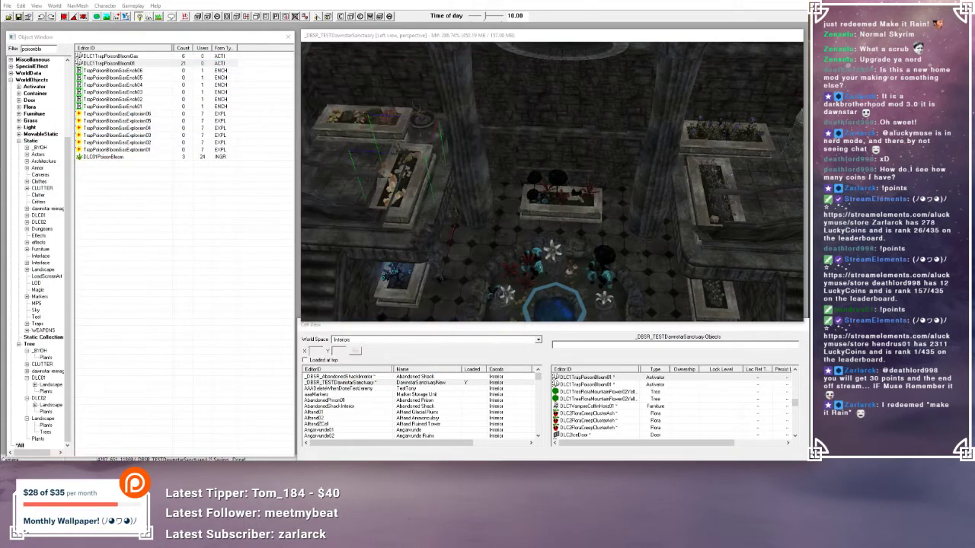
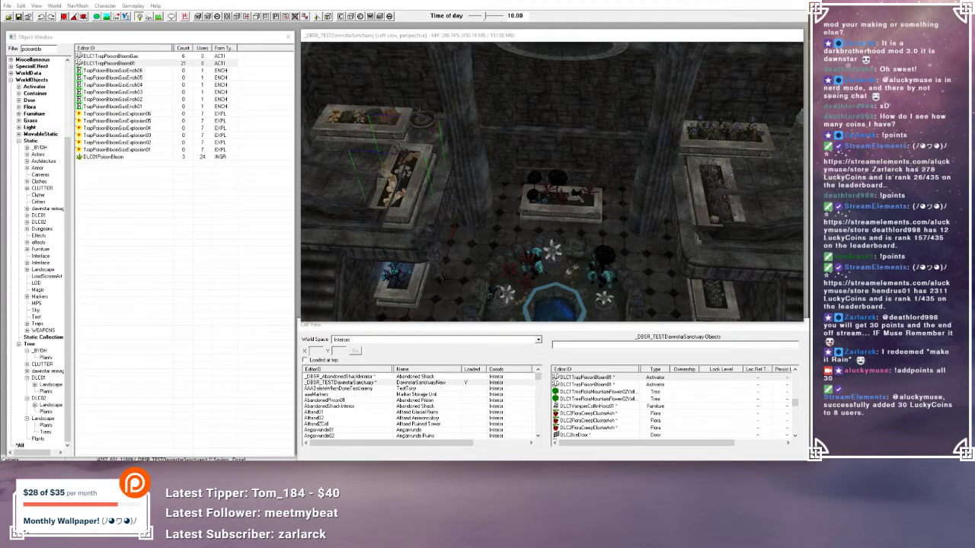
- Inspect the reference of the hanging moss on the plant sample platform in the Creation Kit, and close it without changes
left_click(557, 35)
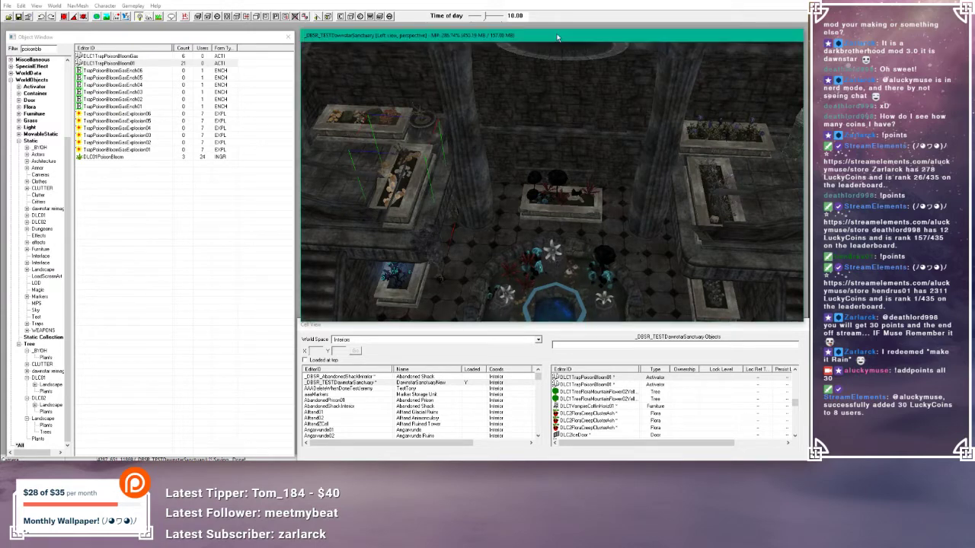
scroll(599, 167, "down", 2)
scroll(601, 167, "down", 6)
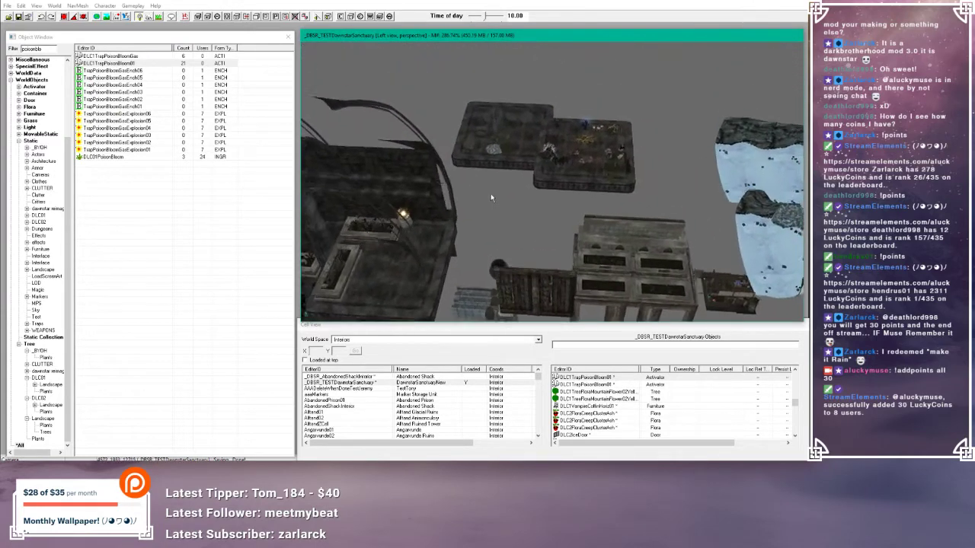
scroll(485, 203, "up", 6)
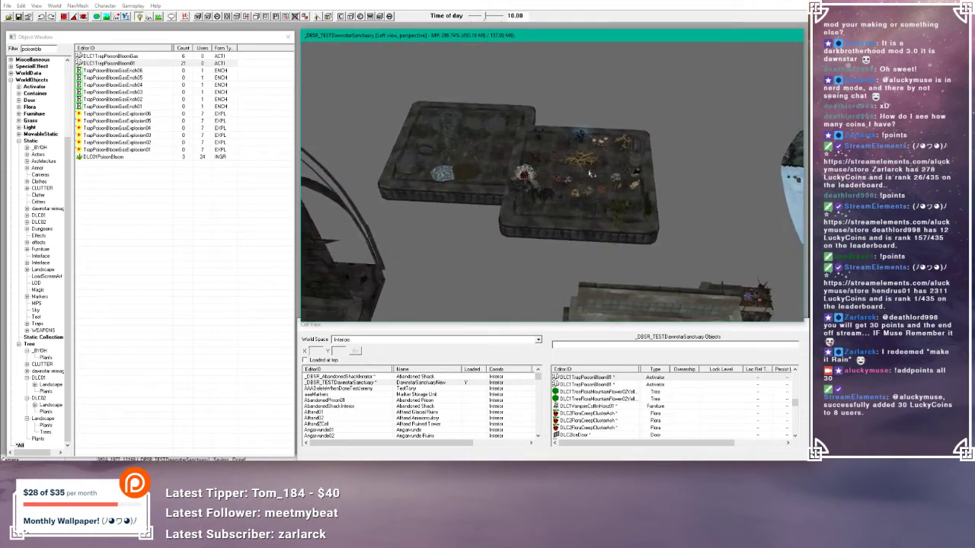
scroll(590, 175, "up", 4)
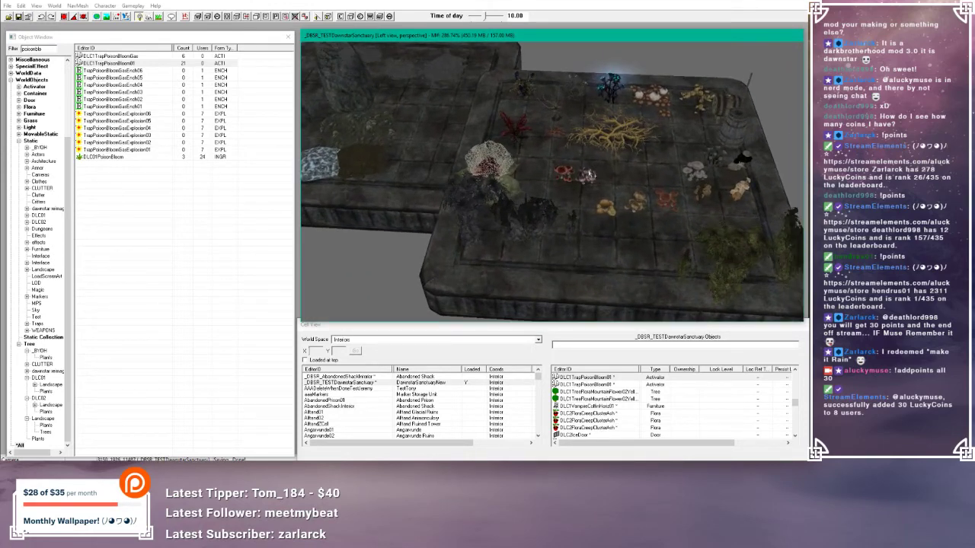
double_click(795, 260)
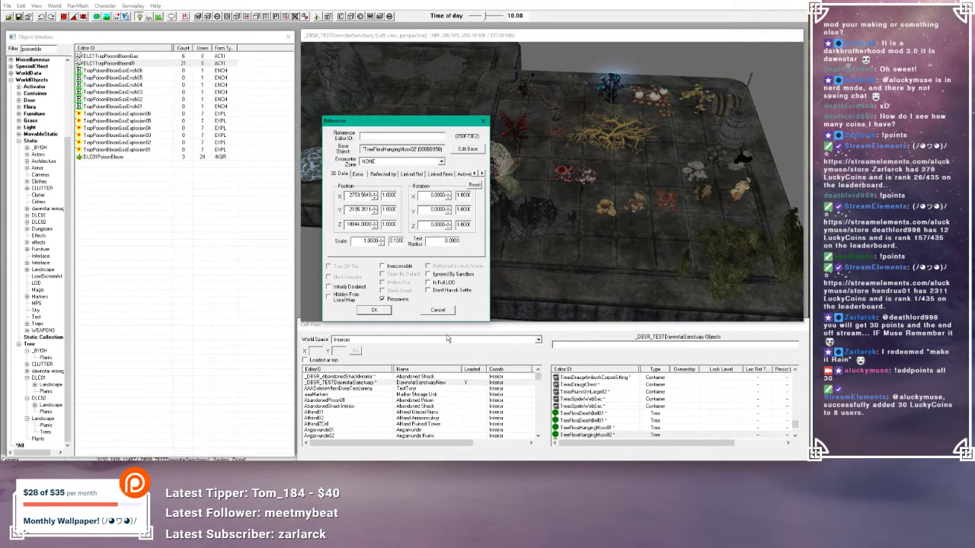
left_click(441, 311)
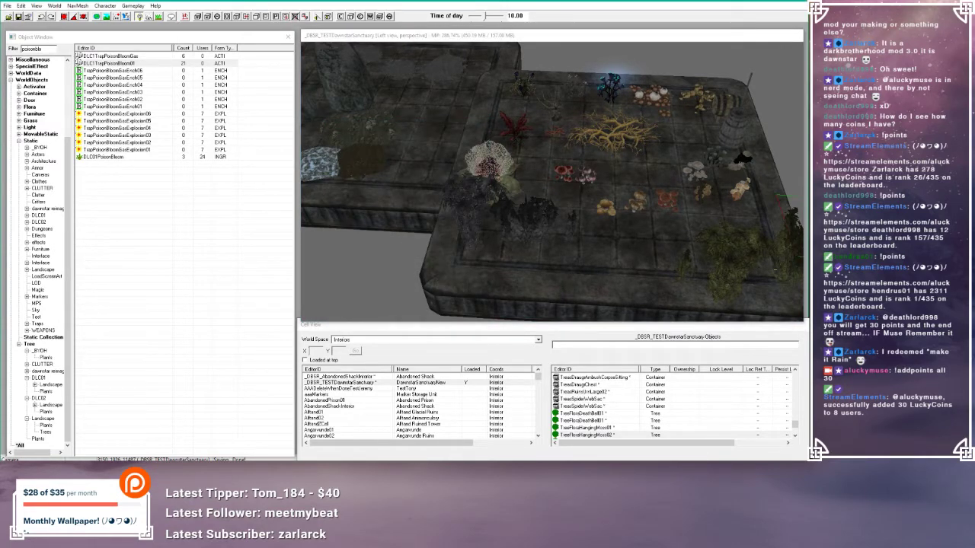
- Bring the browser back, look up "hanging m" in the wiki search and open the Hanging Moss alchemy entry
left_click_drag(0, 251, 327, 104)
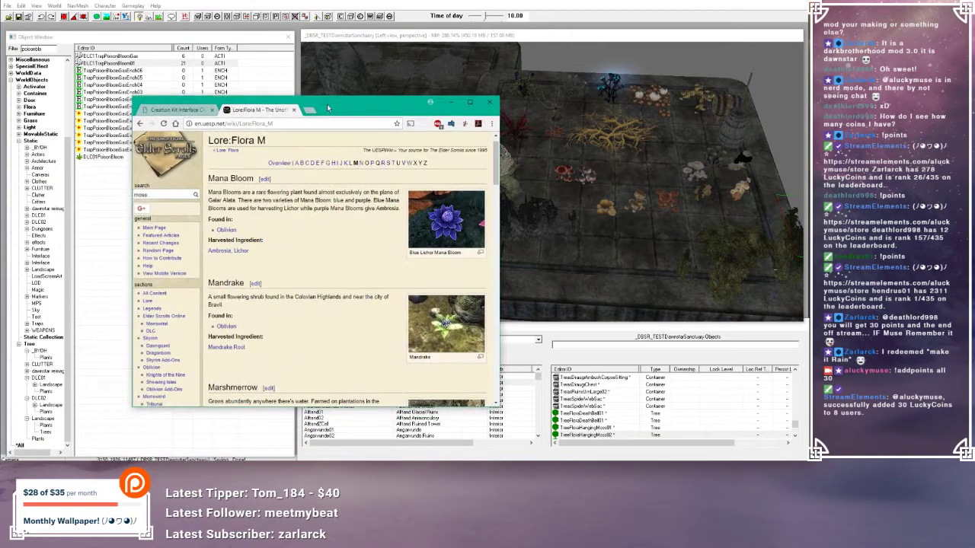
left_click_drag(159, 193, 130, 196)
type("hanging m")
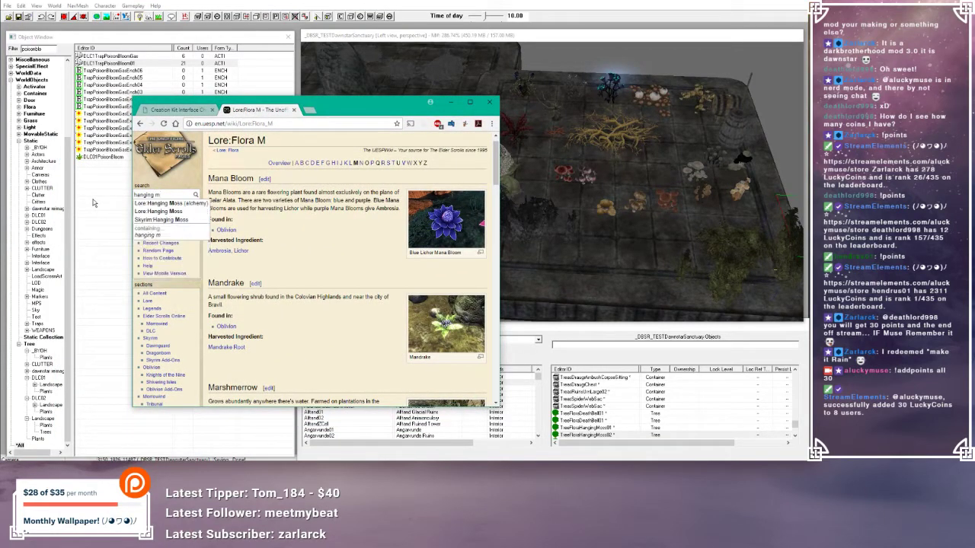
left_click(166, 212)
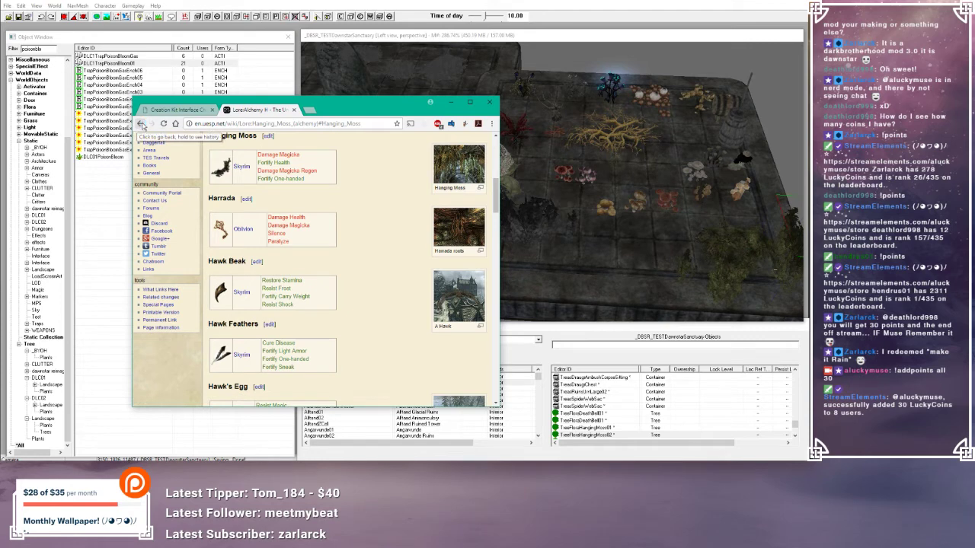
- Search the wiki for "hanging moss", read its entry in the Lore:Flora H article, and put the browser away
scroll(165, 213, "up", 5)
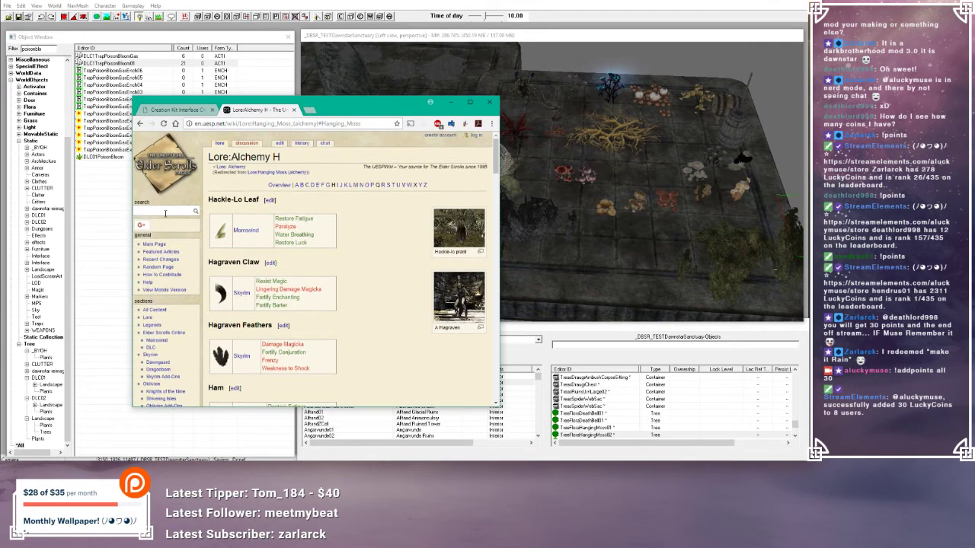
left_click(165, 212)
type("hanging moss")
key("Return")
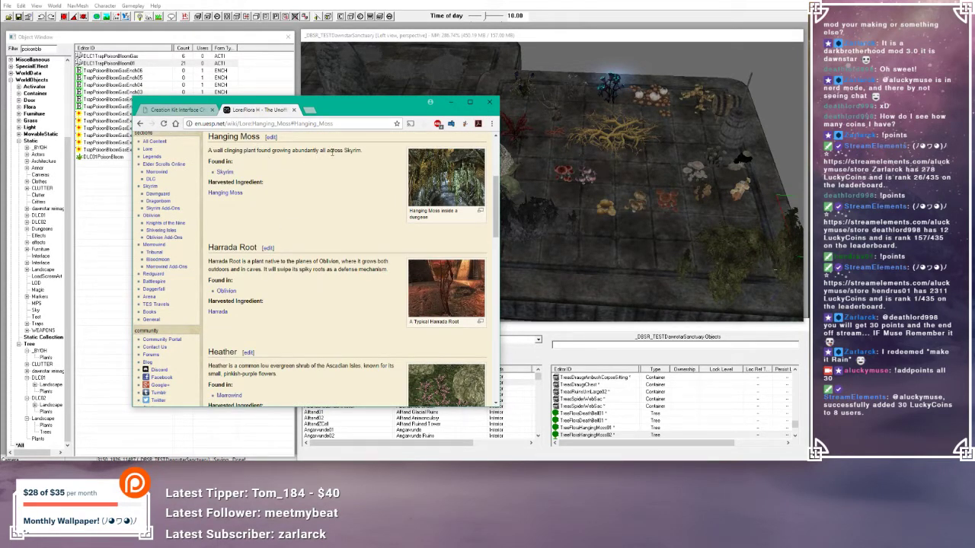
scroll(332, 153, "up", 3)
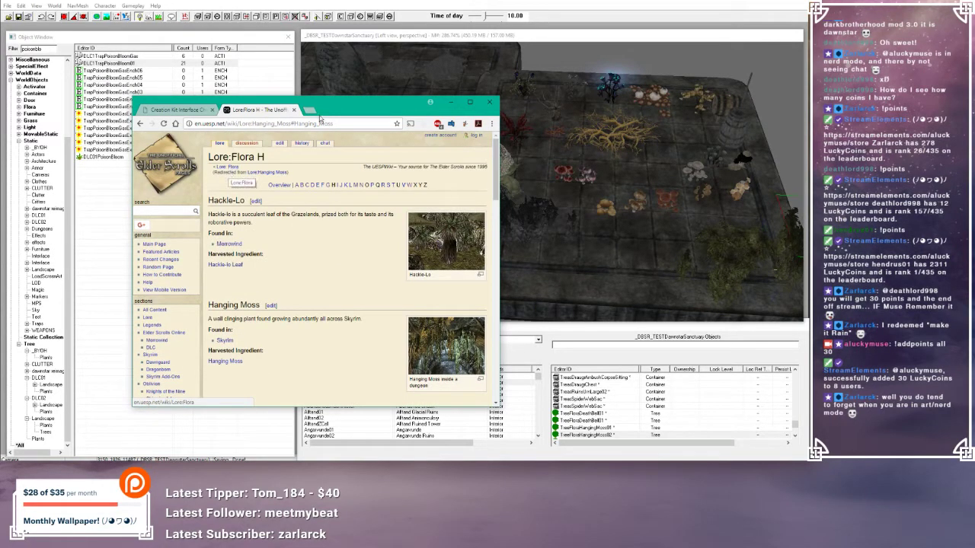
left_click(449, 101)
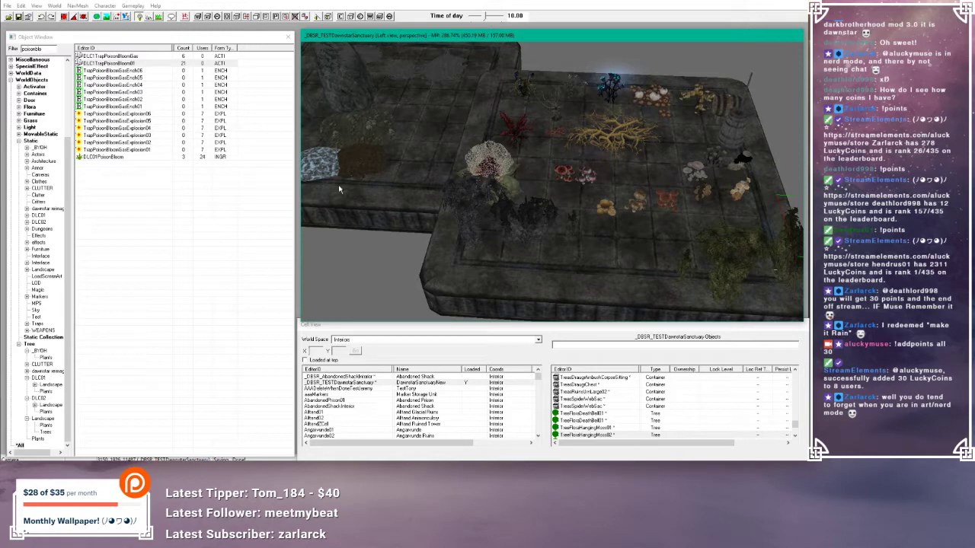
- Filter the objects by "mushroom" and select the planter holding the tan mushrooms in the sanctuary interior
left_click_drag(42, 49, 31, 49)
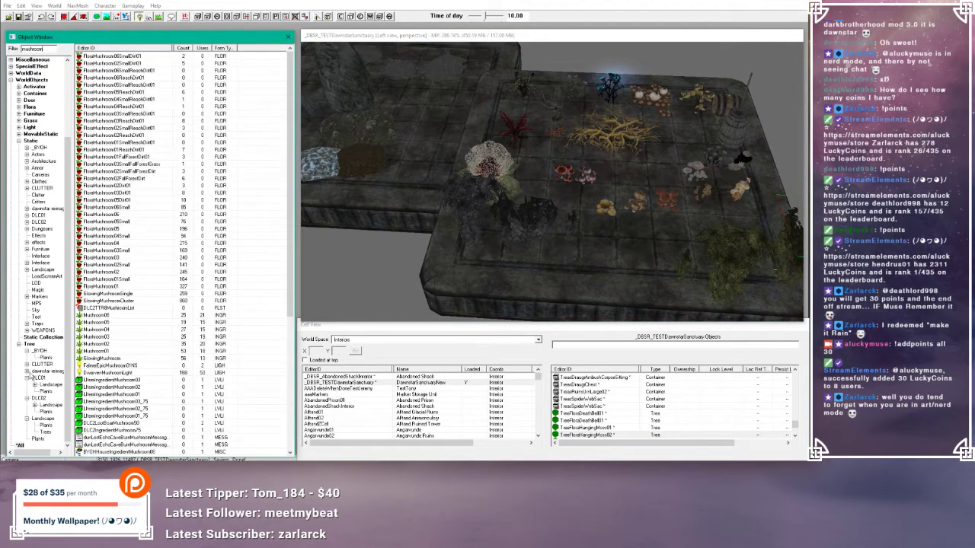
left_click(568, 36)
scroll(552, 183, "down", 6)
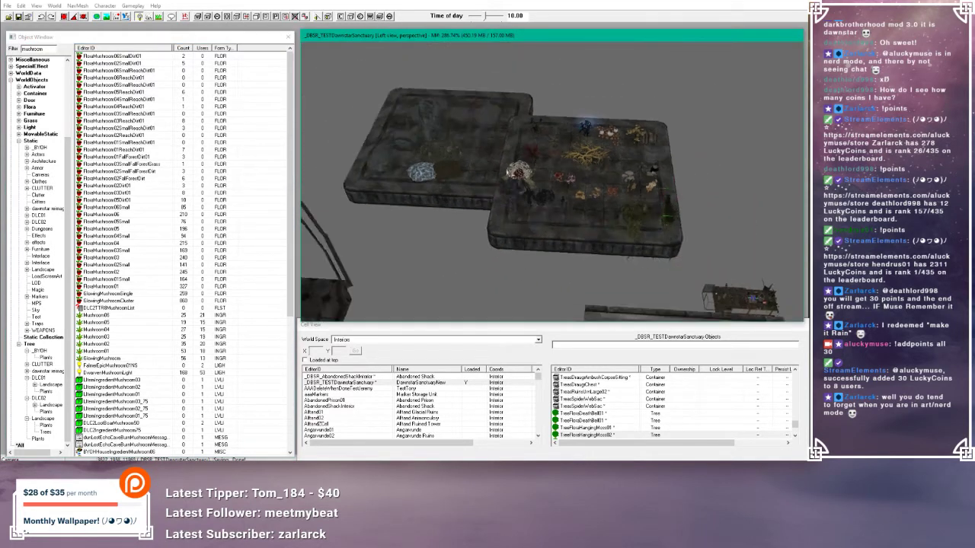
middle_click_drag(357, 199, 379, 176)
scroll(506, 146, "up", 5)
left_click(495, 178)
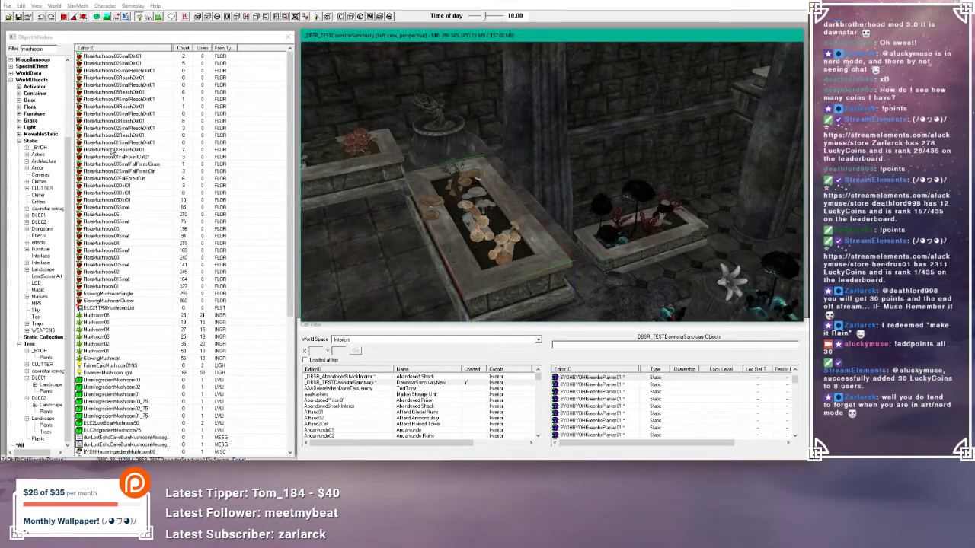
- Place a DLC2TreeMushroomTree01 static from the filtered objects beside the tan mushroom planter in the sanctuary, and shift it slightly among the planters
scroll(183, 204, "down", 9)
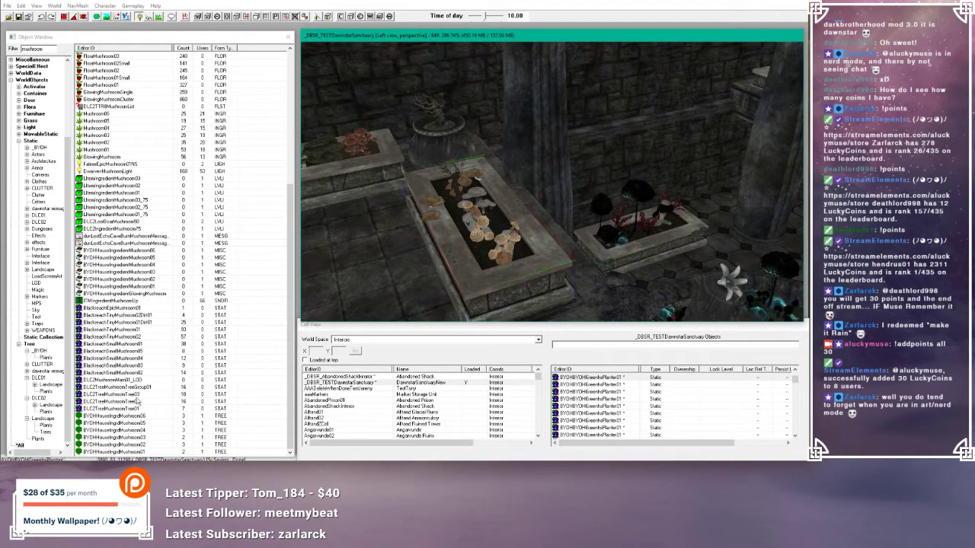
left_click(132, 381)
left_click(135, 407)
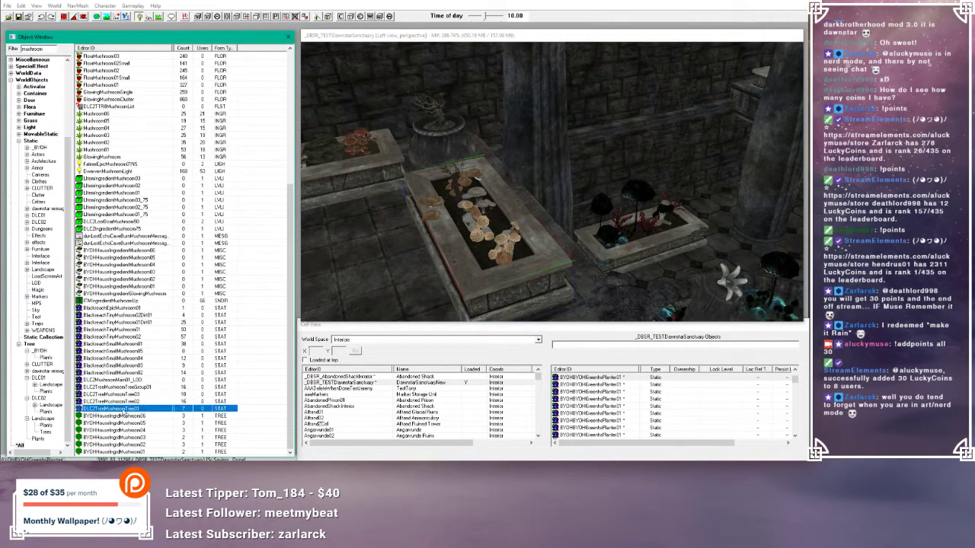
left_click(407, 280)
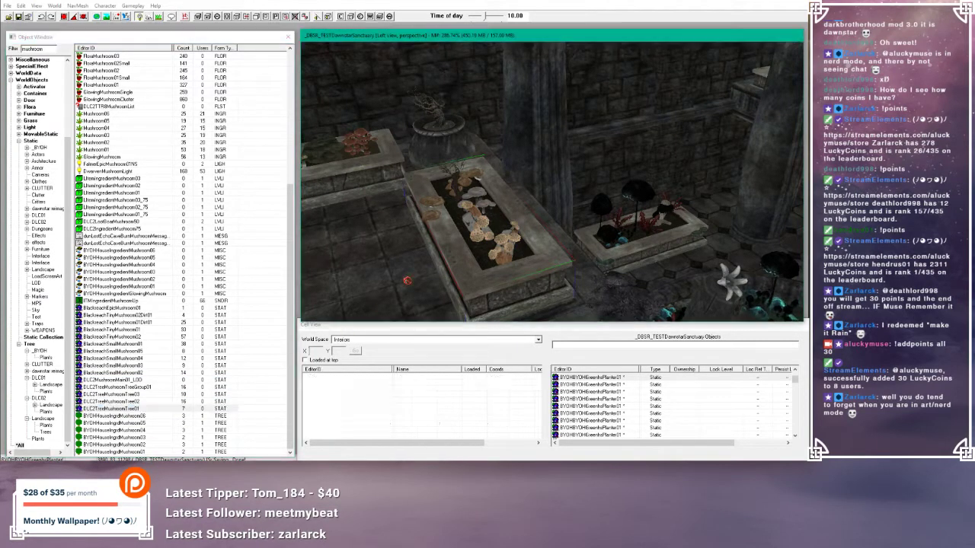
scroll(469, 197, "down", 5)
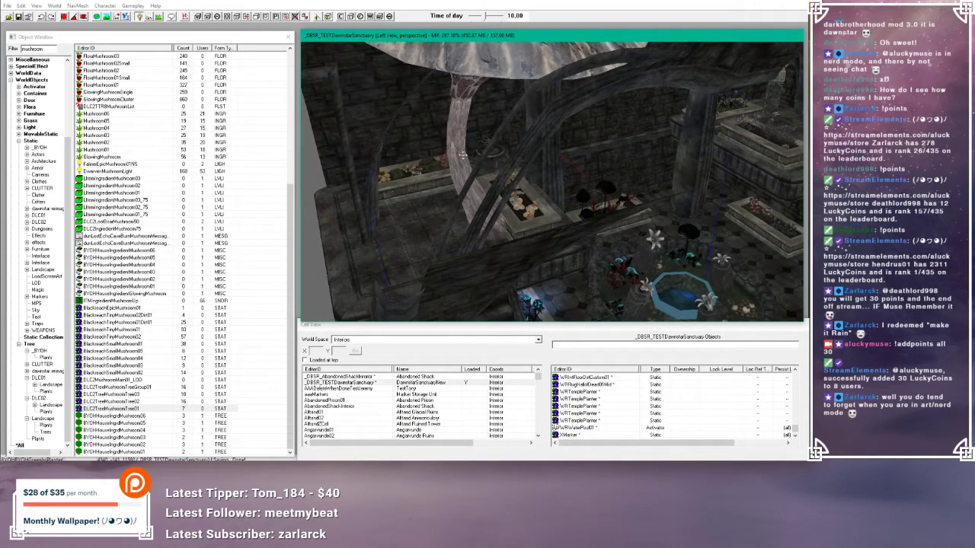
left_click_drag(463, 155, 456, 158)
middle_click_drag(456, 158, 442, 187, "shift")
scroll(470, 166, "up", 5)
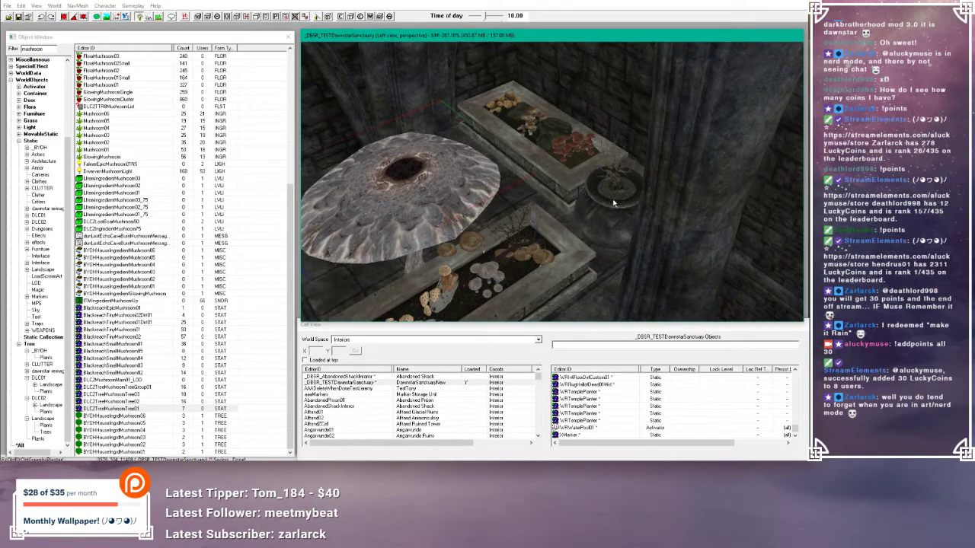
- Check the canis root in the round pot, and select the small rock between the tan mushroom clusters in the neighbouring planter
middle_click_drag(540, 176, 485, 173, "shift")
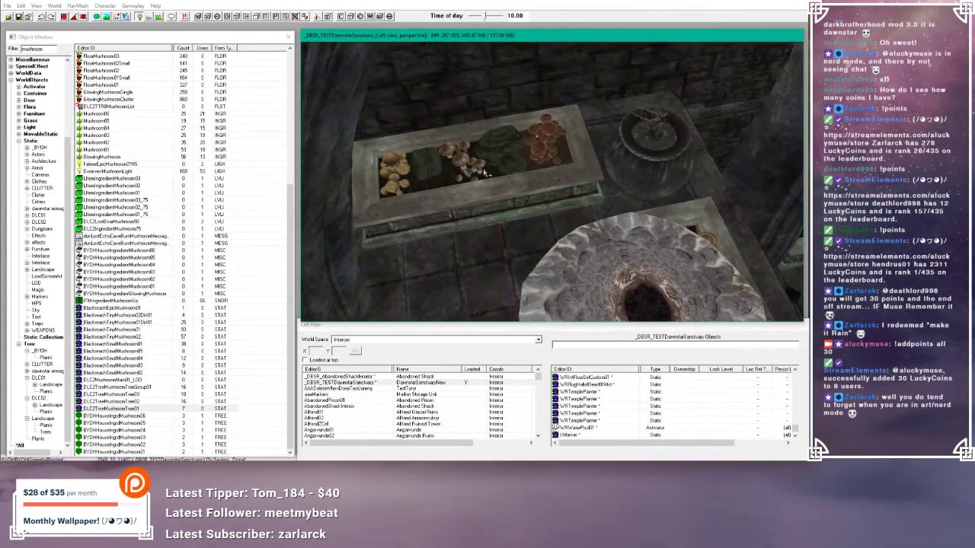
left_click(655, 111)
scroll(652, 115, "up", 2)
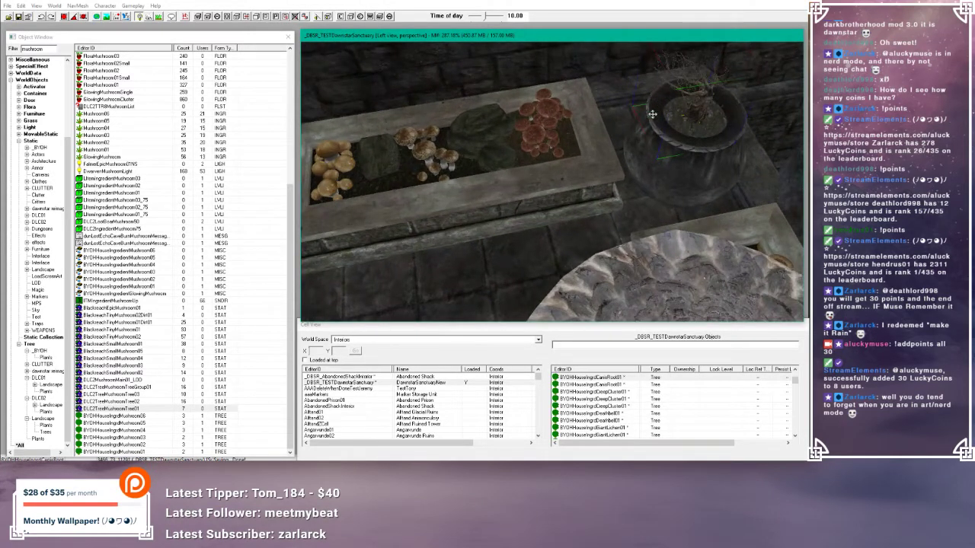
left_click(381, 156)
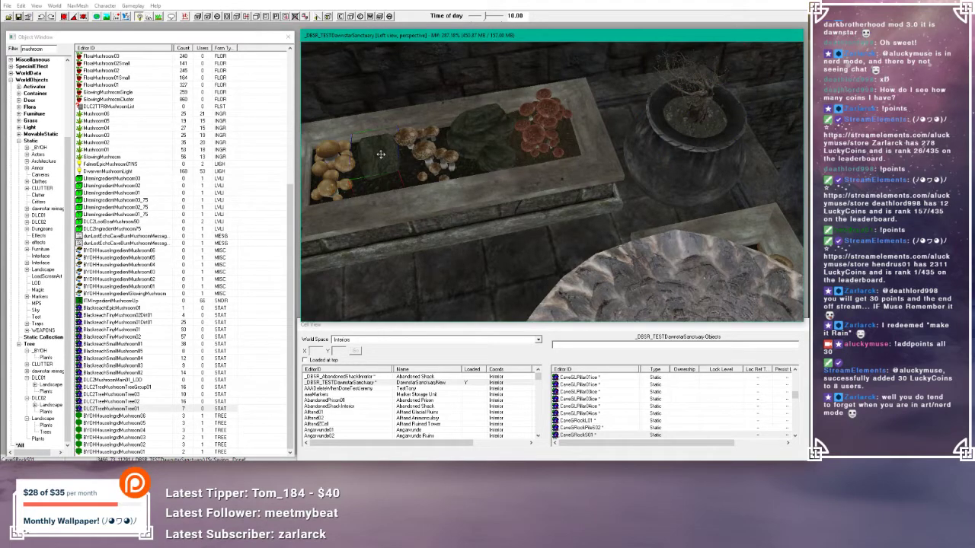
middle_click_drag(381, 155, 397, 156, "shift")
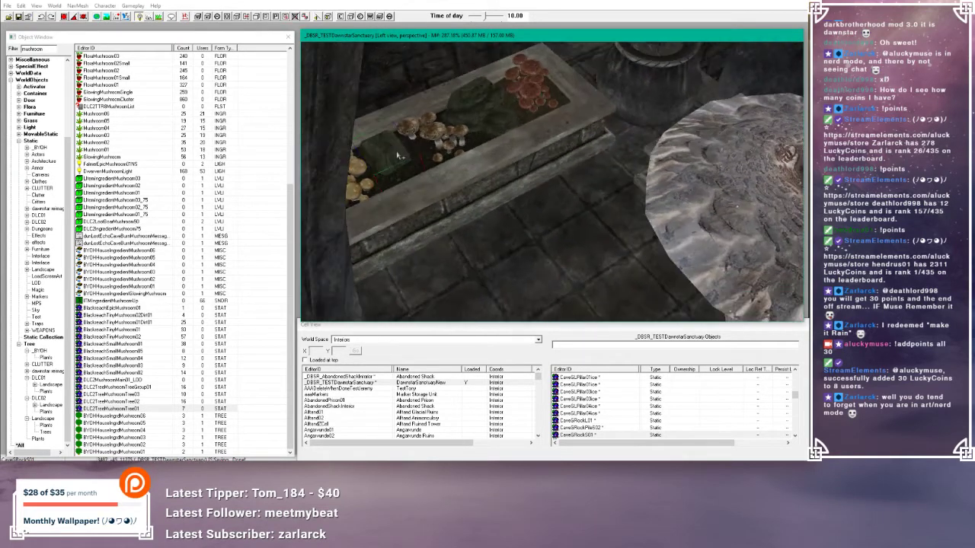
- Examine the sanctuary's indoor garden, including the mushroom planters, the pool area and the giant potted mushroom
middle_click_drag(653, 111, 531, 131, "shift")
left_click(392, 128)
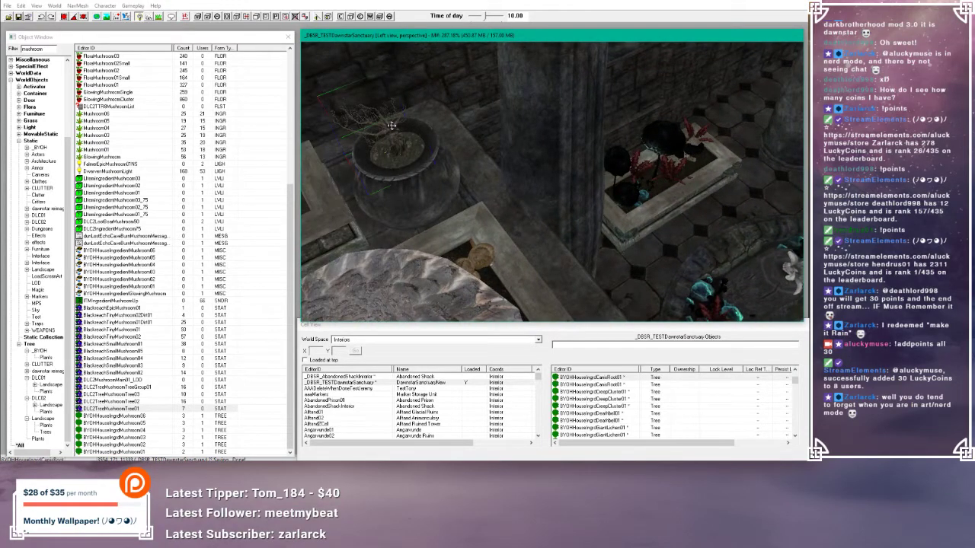
middle_click_drag(392, 126, 585, 149, "shift")
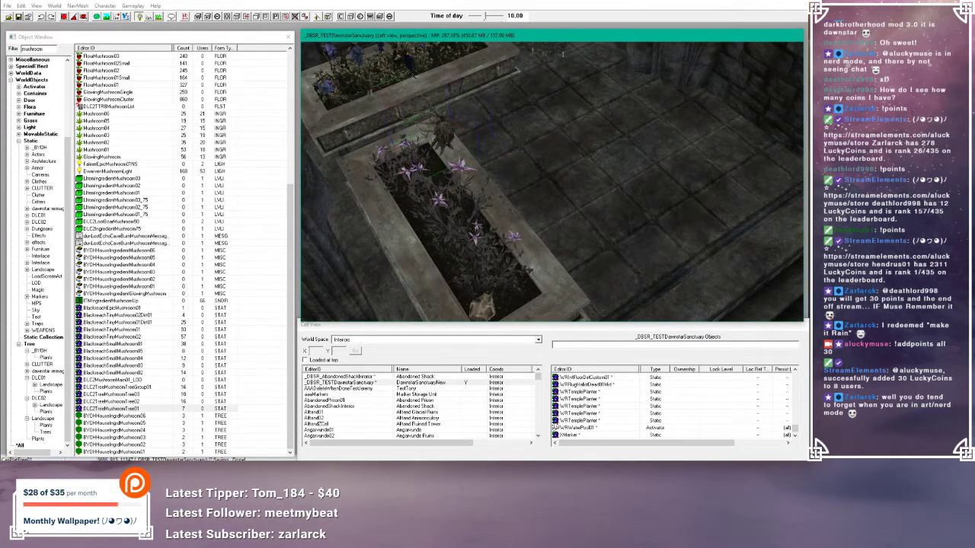
scroll(562, 53, "down", 5)
middle_click_drag(518, 137, 502, 191, "shift")
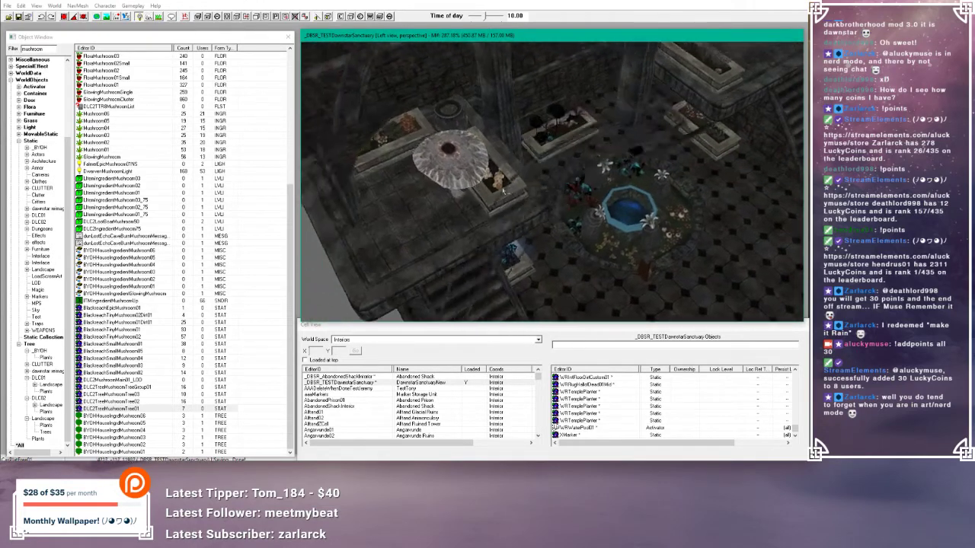
scroll(502, 191, "up", 5)
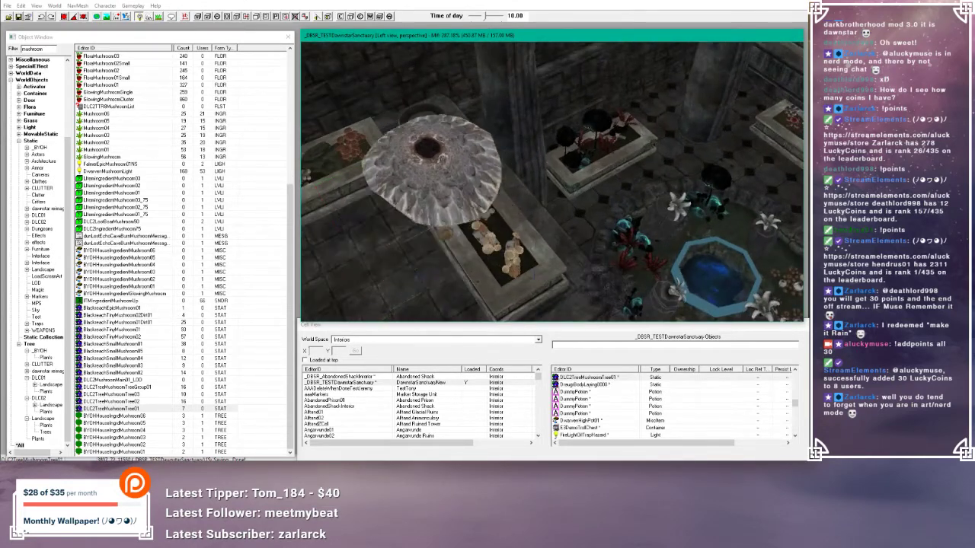
scroll(495, 186, "up", 5)
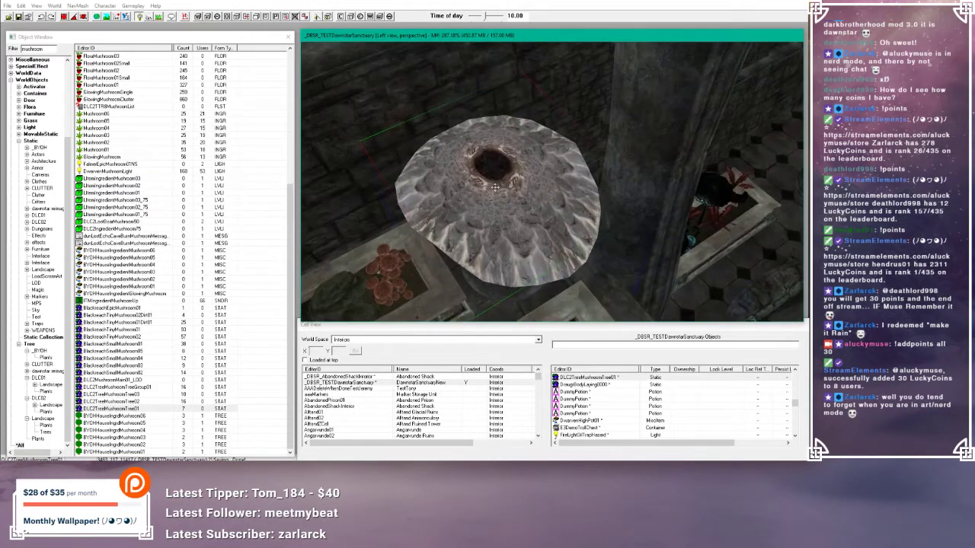
middle_click_drag(495, 186, 551, 167, "shift")
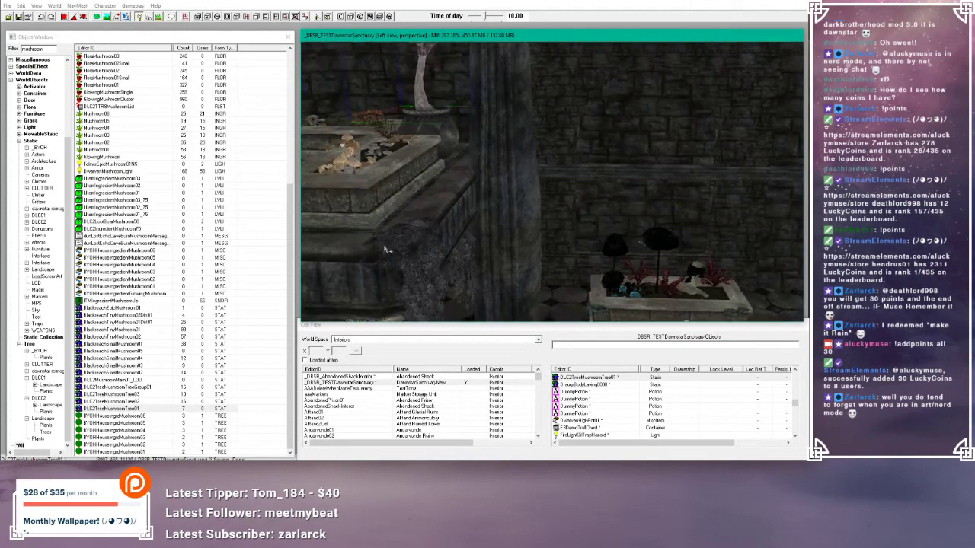
- Move the DLC2TreeFloraHangingMoss clump from beside the raised platform up onto the giant potted mushroom's cap
middle_click_drag(386, 249, 547, 226, "shift")
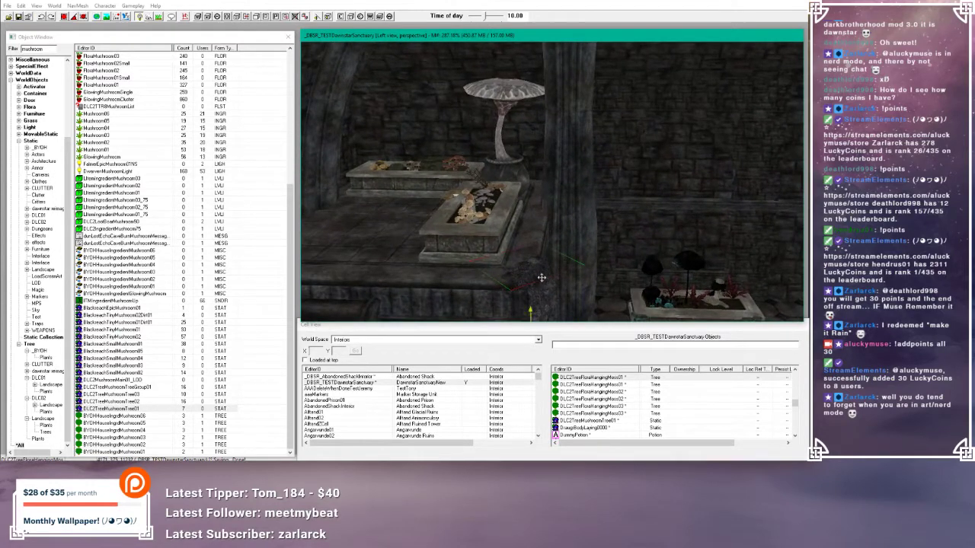
middle_click_drag(539, 107, 544, 118, "shift")
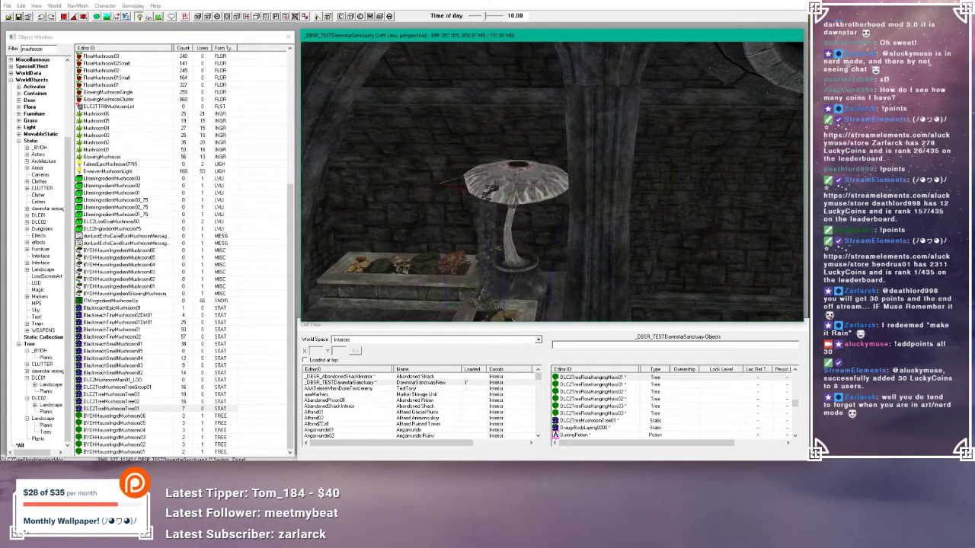
middle_click_drag(492, 189, 517, 182, "shift")
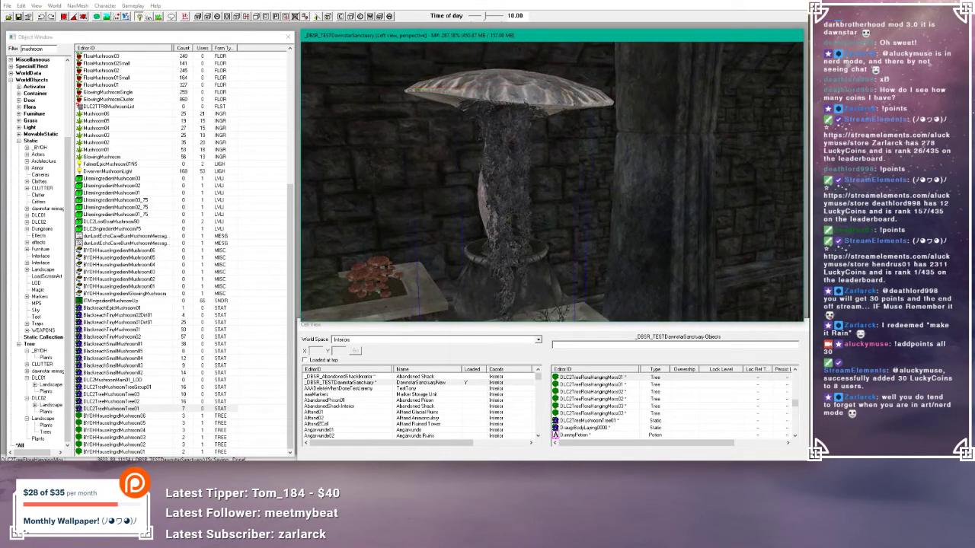
left_click(509, 150)
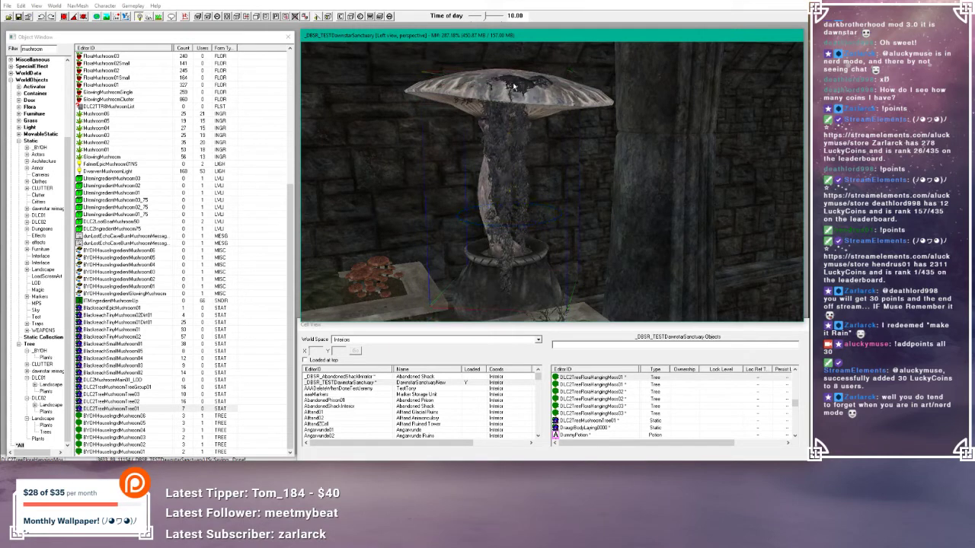
left_click_drag(516, 79, 509, 80)
- Shift the hanging moss toward the red mushroom planter and raise it so it drapes from the cap's outer edge
middle_click_drag(509, 80, 477, 116, "shift")
scroll(450, 128, "down", 3)
scroll(454, 122, "up", 2)
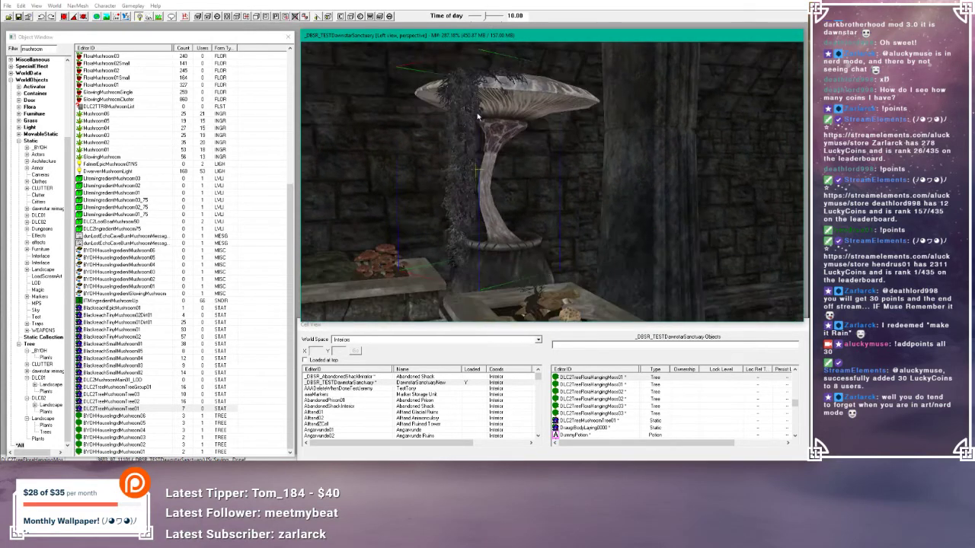
left_click(547, 95)
middle_click_drag(547, 95, 421, 190, "shift")
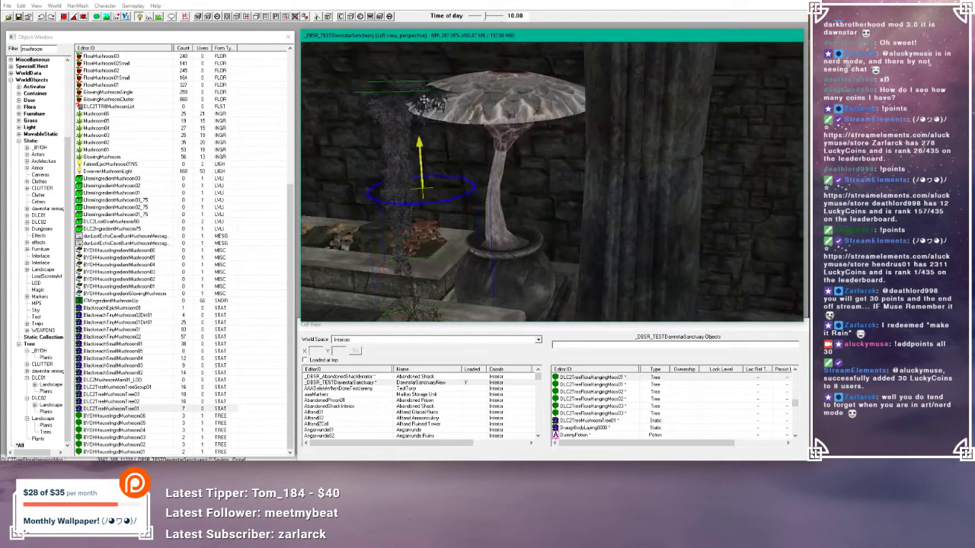
left_click_drag(424, 100, 423, 89)
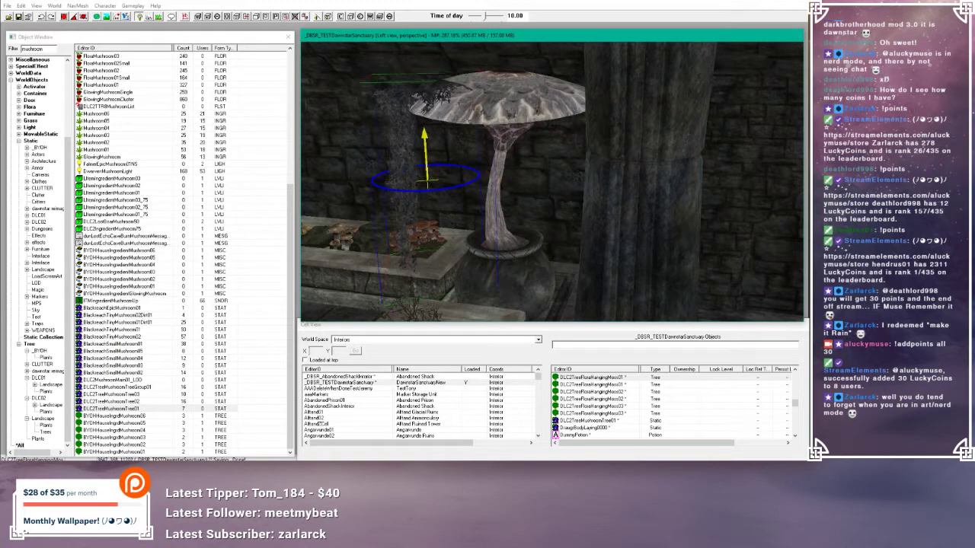
scroll(456, 137, "down", 3)
middle_click_drag(457, 137, 522, 140, "shift")
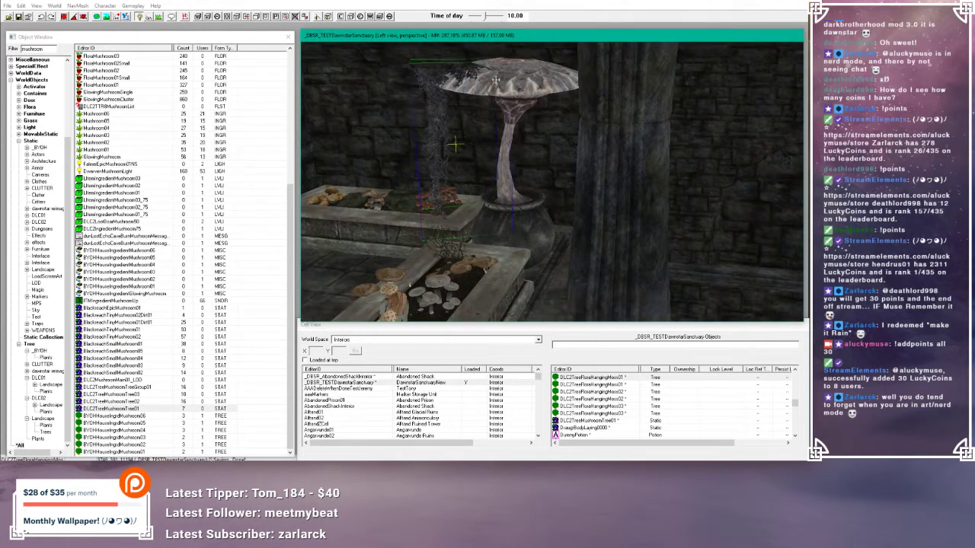
middle_click_drag(454, 145, 477, 111, "shift")
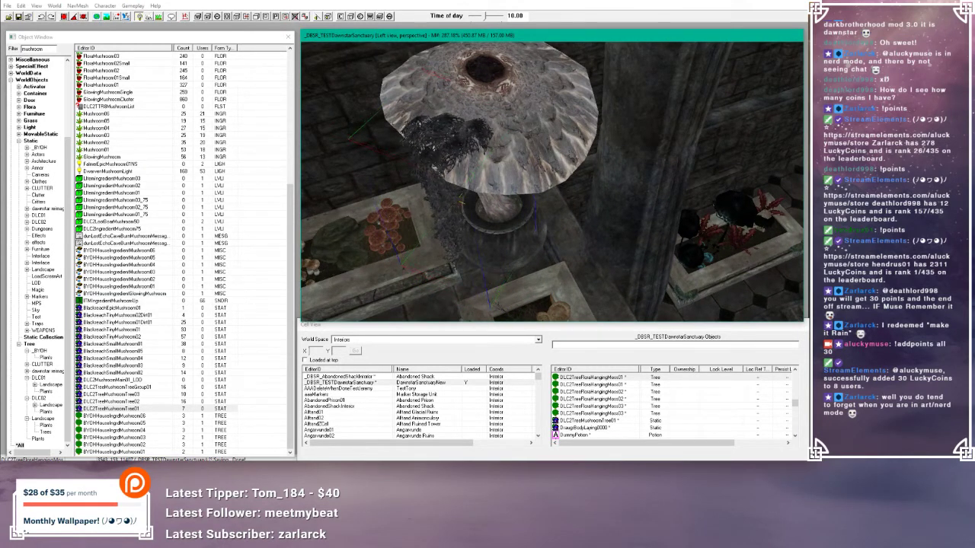
- Bring a second hanging moss clump from beside the raised platform to the giant mushroom, rotate it and raise it beneath the cap
middle_click_drag(477, 111, 514, 133, "shift")
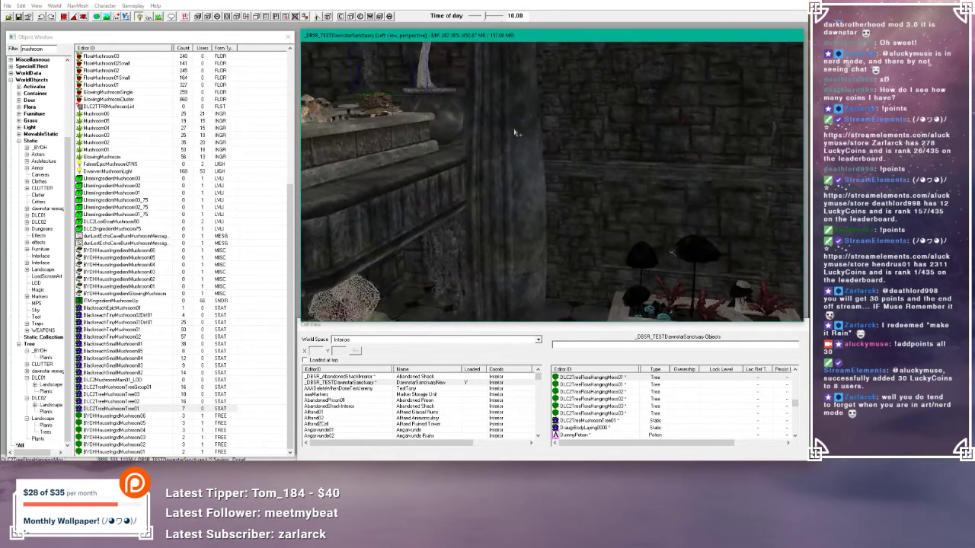
left_click(449, 245)
middle_click_drag(443, 95, 541, 174, "shift")
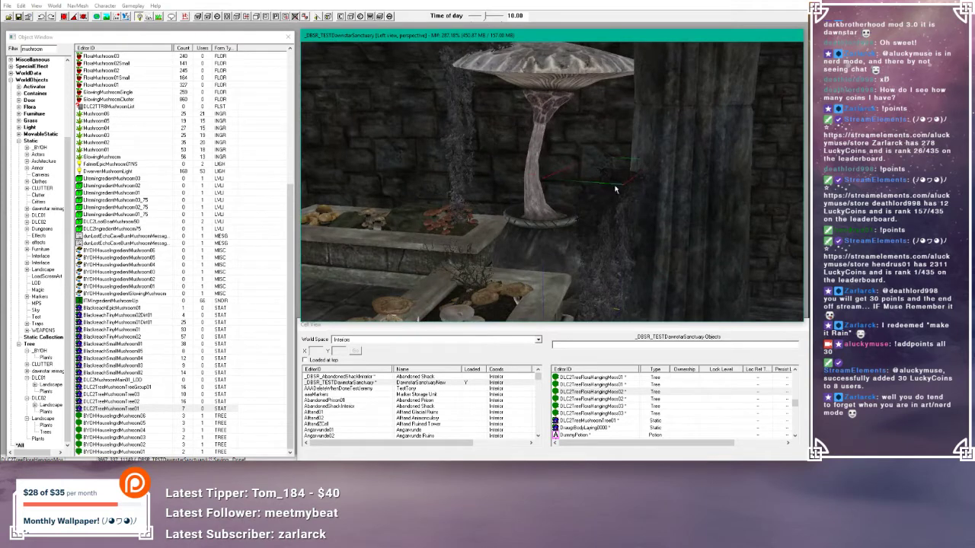
right_click_drag(616, 187, 616, 182)
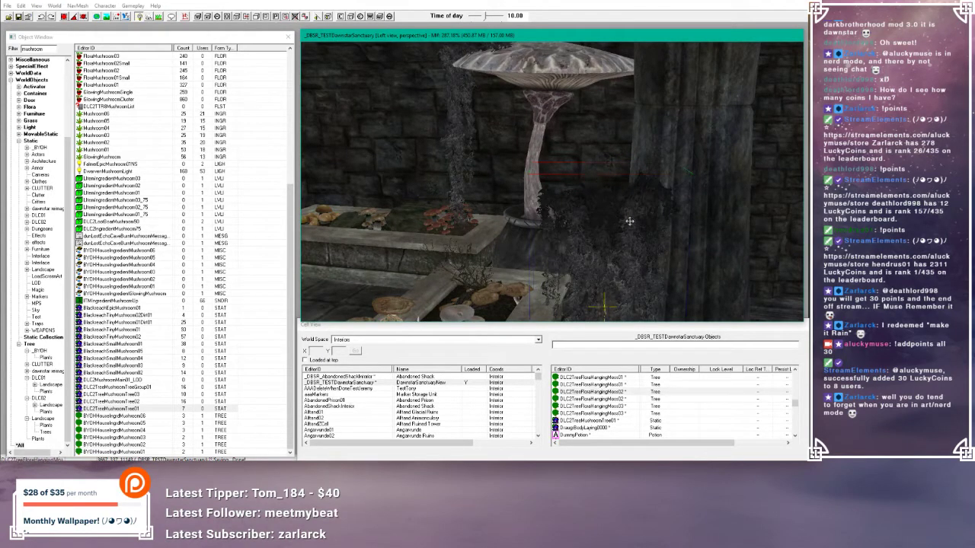
left_click_drag(609, 206, 598, 100)
middle_click_drag(597, 90, 609, 109)
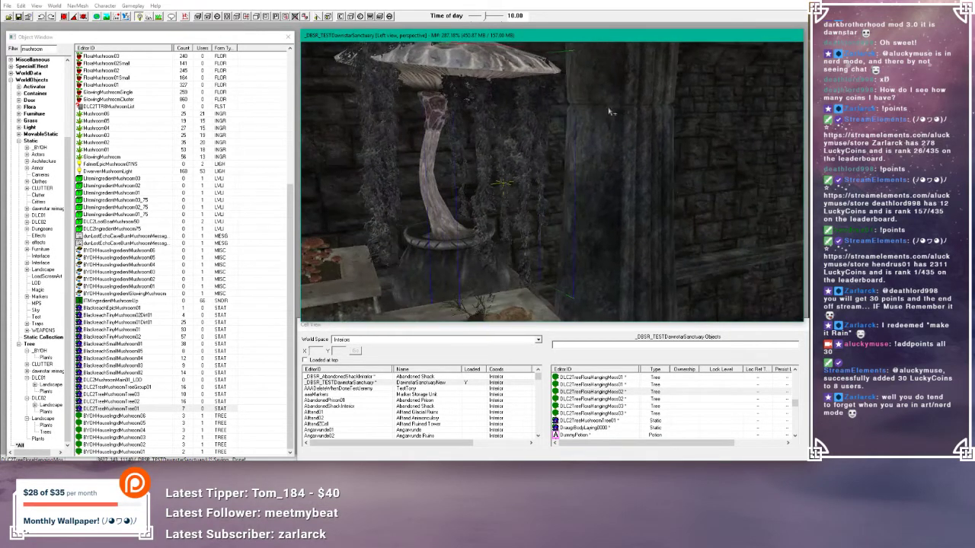
- Fine-tune the second moss clump's position and height so it hangs from the cap's edge on the pillar side
mouse_move(517, 105)
left_mouse_down()
mouse_move(501, 118)
mouse_move(505, 101)
left_mouse_up()
key("z")
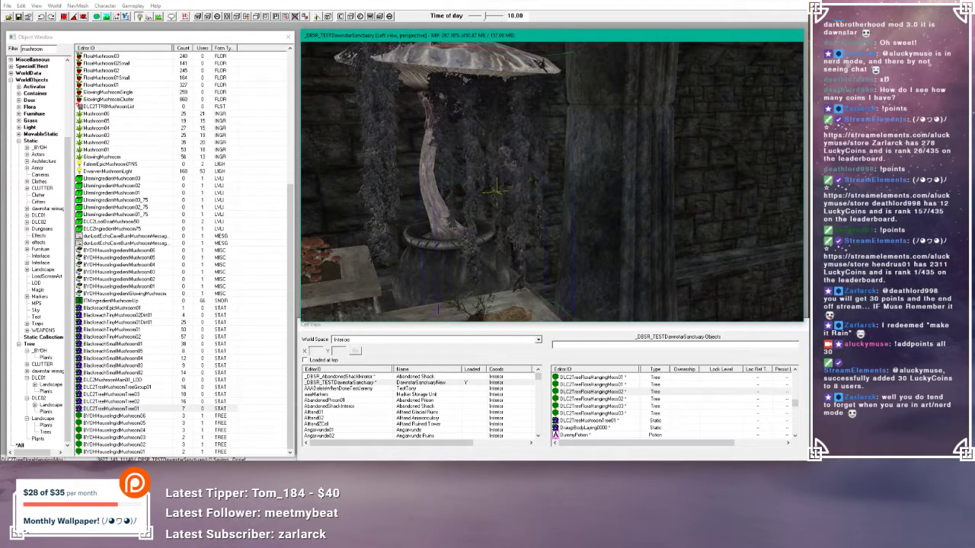
middle_click_drag(514, 90, 498, 98, "shift")
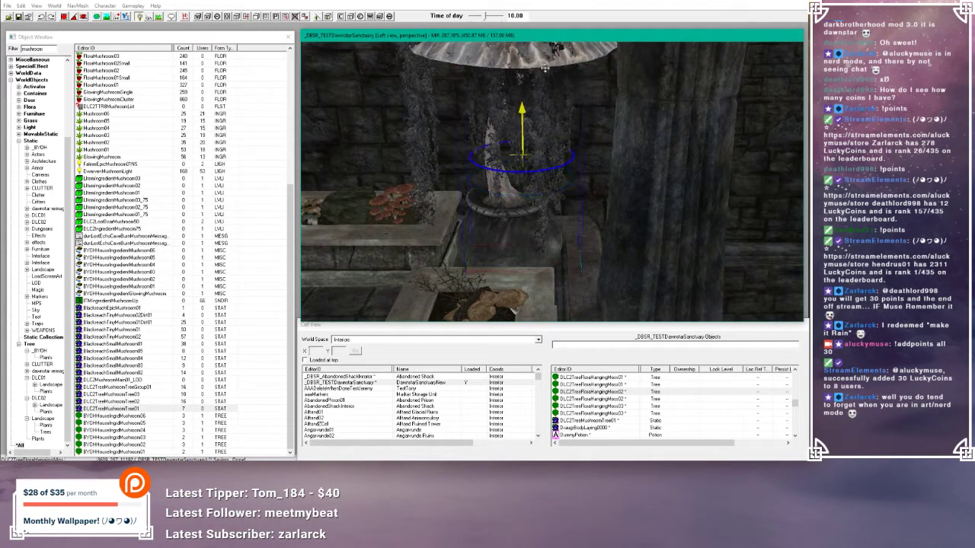
key("d")
left_click(546, 91)
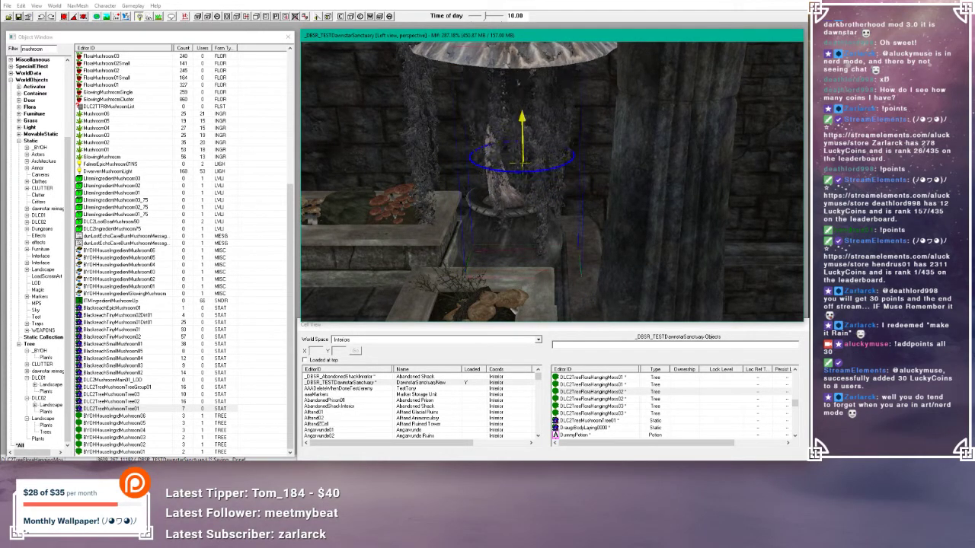
middle_click_drag(515, 310, 568, 79, "shift")
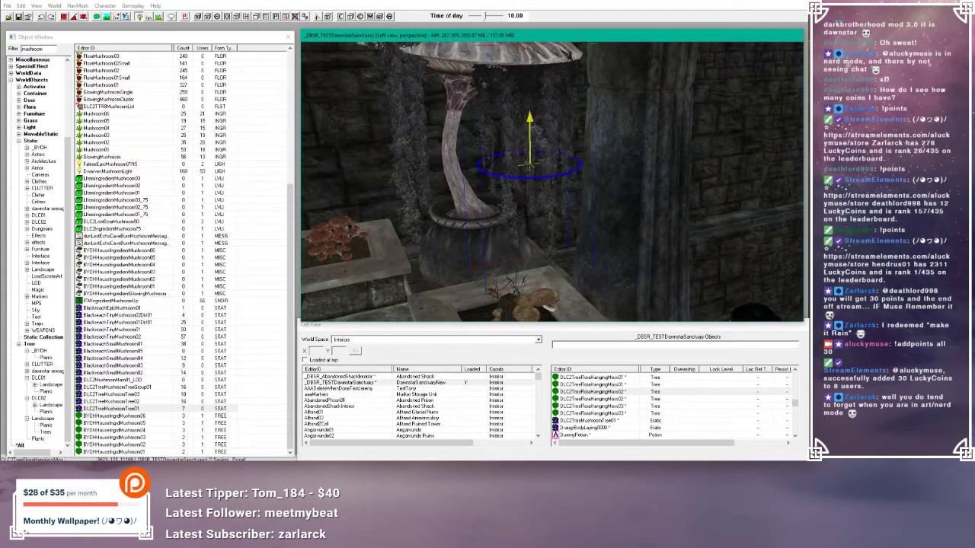
middle_click_drag(560, 78, 512, 143, "shift")
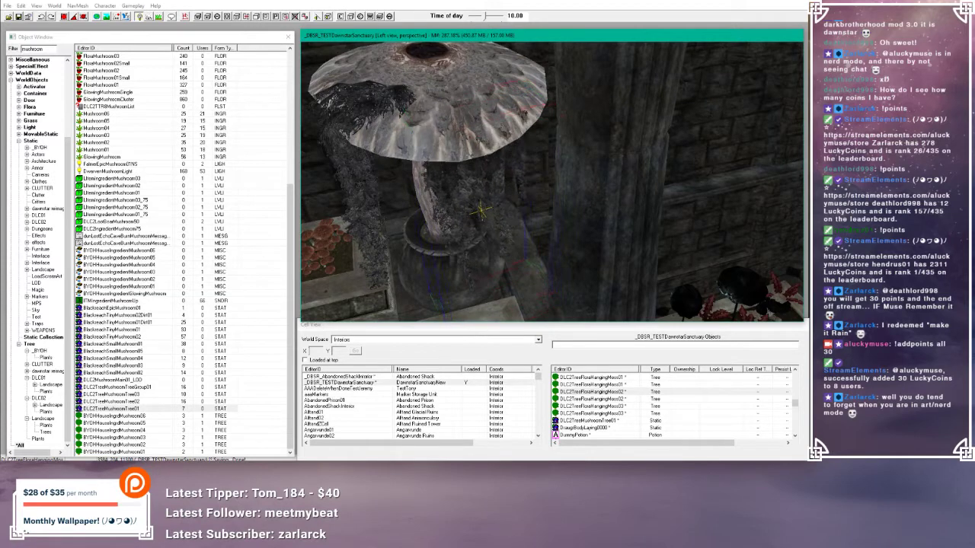
- Examine the whole garden room and the separate plant-sample platform for more hanging plants to use as decoration
middle_click_drag(495, 156, 444, 268, "shift")
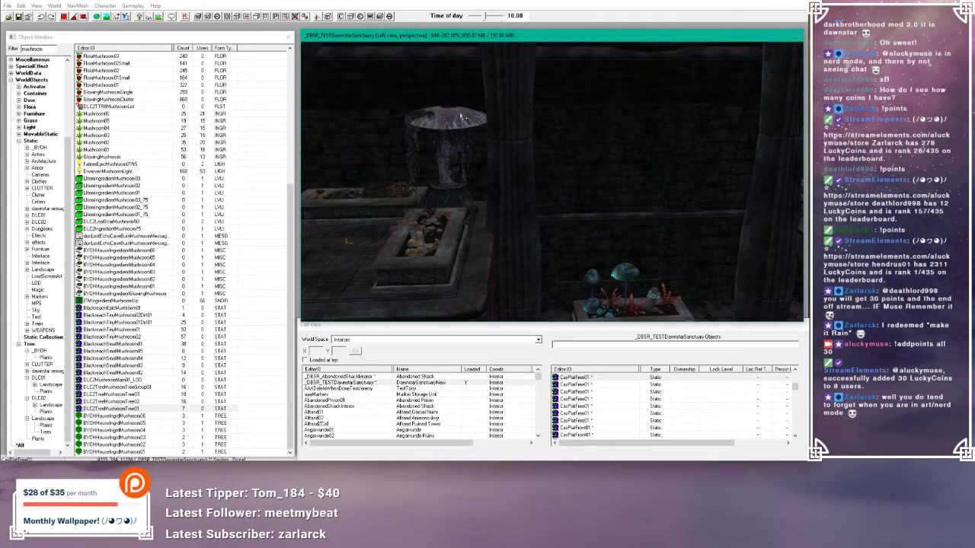
middle_click_drag(461, 116, 516, 140)
scroll(514, 139, "down", 2)
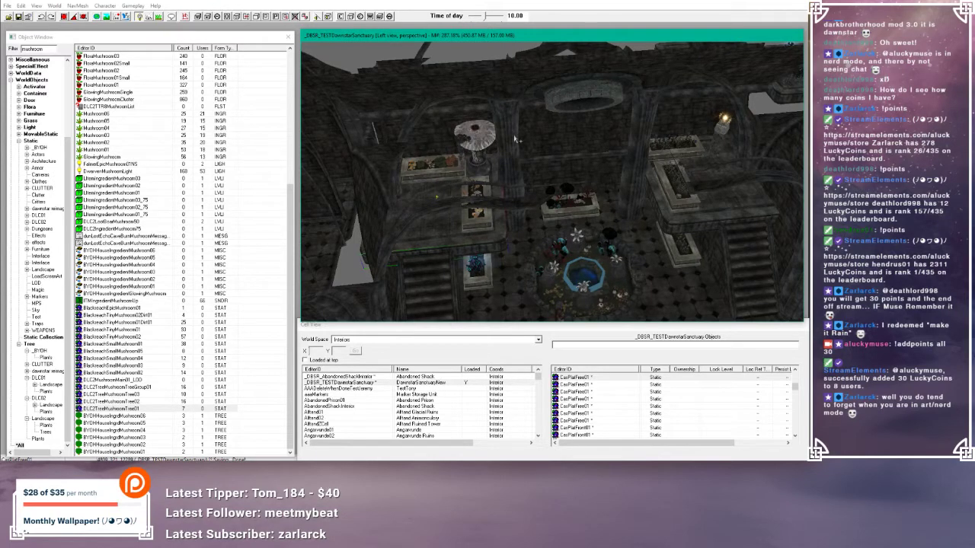
middle_click_drag(515, 139, 444, 185)
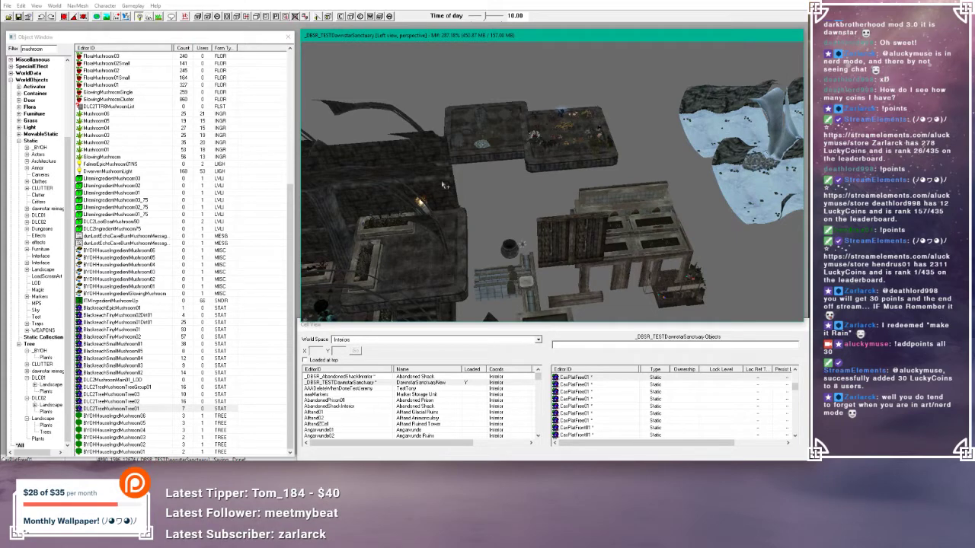
middle_click_drag(442, 185, 565, 129)
scroll(565, 130, "up", 10)
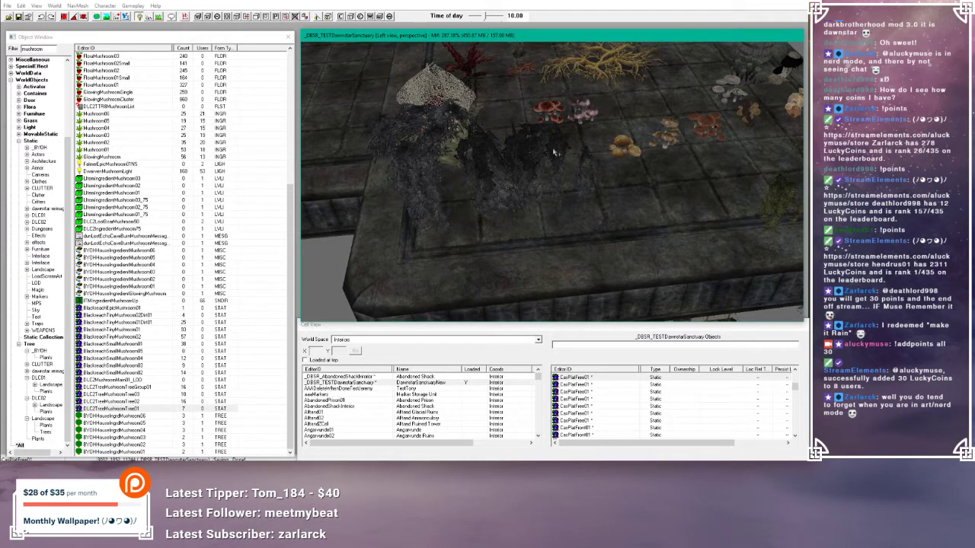
scroll(590, 143, "down", 5)
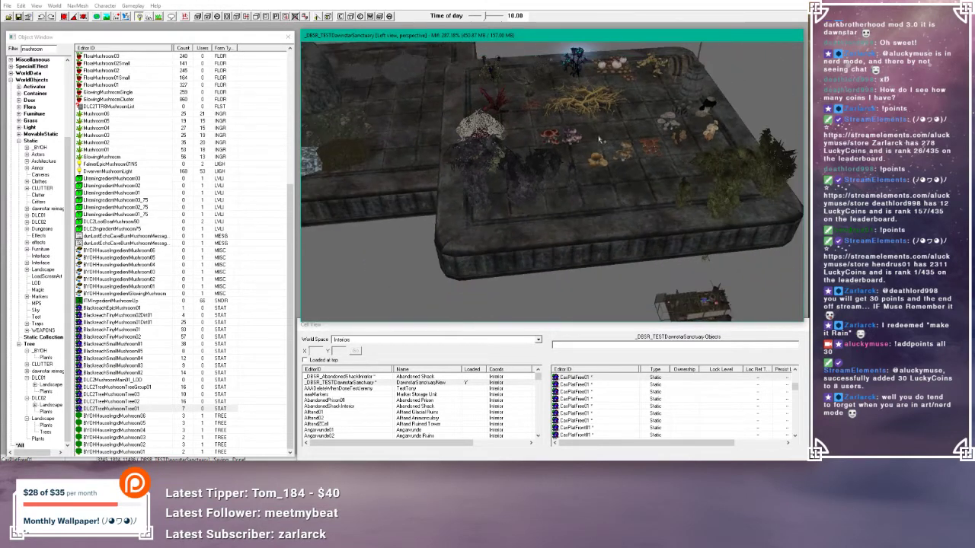
scroll(593, 154, "up", 5)
scroll(591, 159, "down", 3)
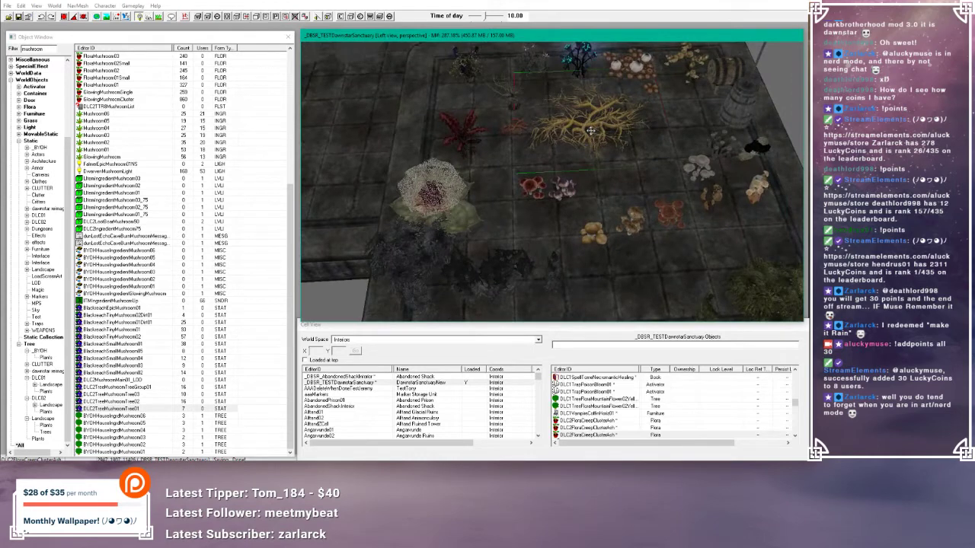
scroll(591, 131, "down", 2)
middle_click_drag(587, 130, 569, 122, "shift")
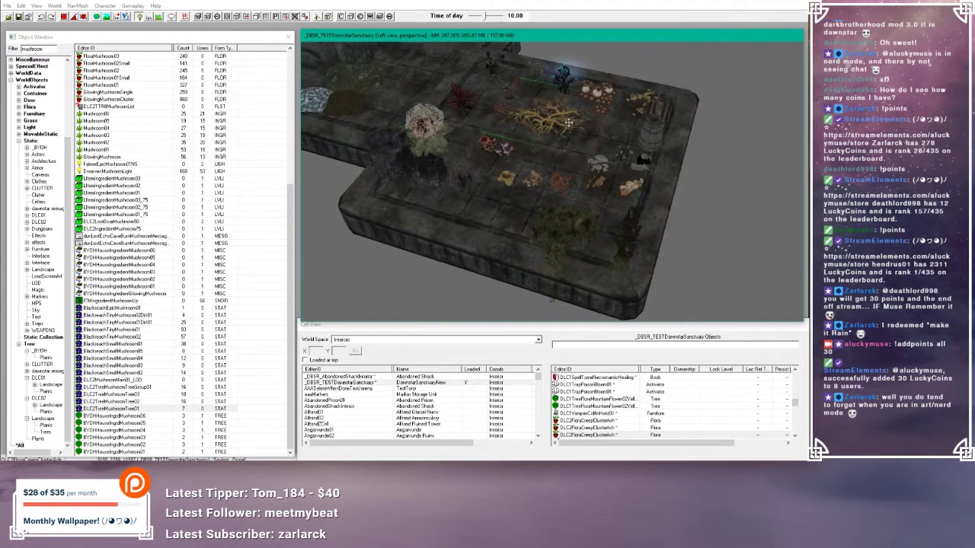
scroll(569, 122, "up", 5)
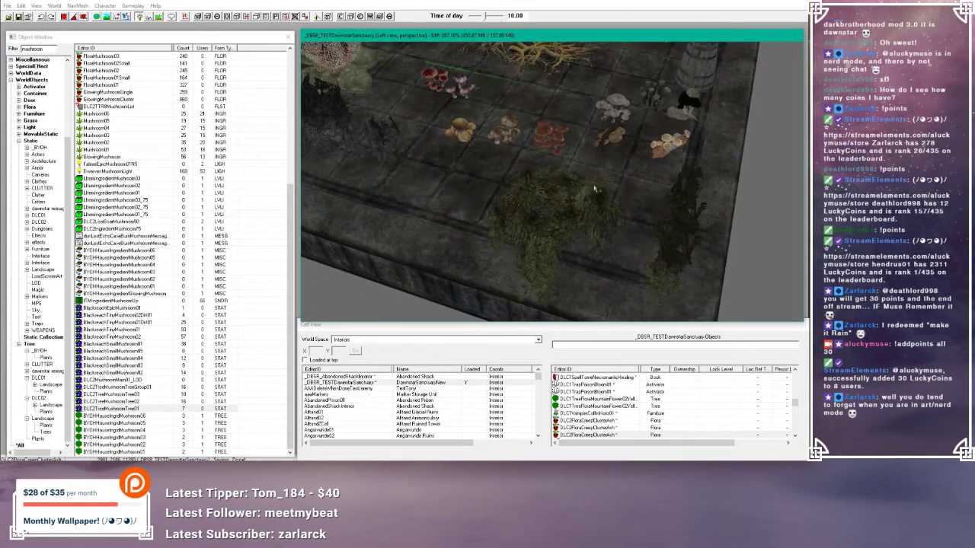
scroll(564, 193, "down", 5)
- Take the green TreeFloraHangingMoss from the plant-sample platform and hang it over the corner of the raised planter
middle_click_drag(564, 192, 575, 169, "shift")
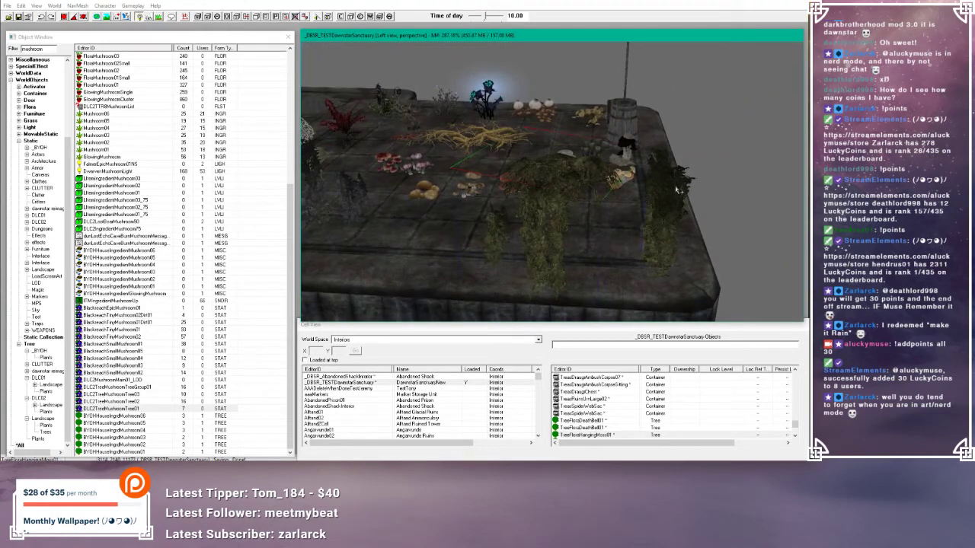
middle_click_drag(492, 171, 512, 207, "shift")
middle_click_drag(448, 203, 442, 203, "shift")
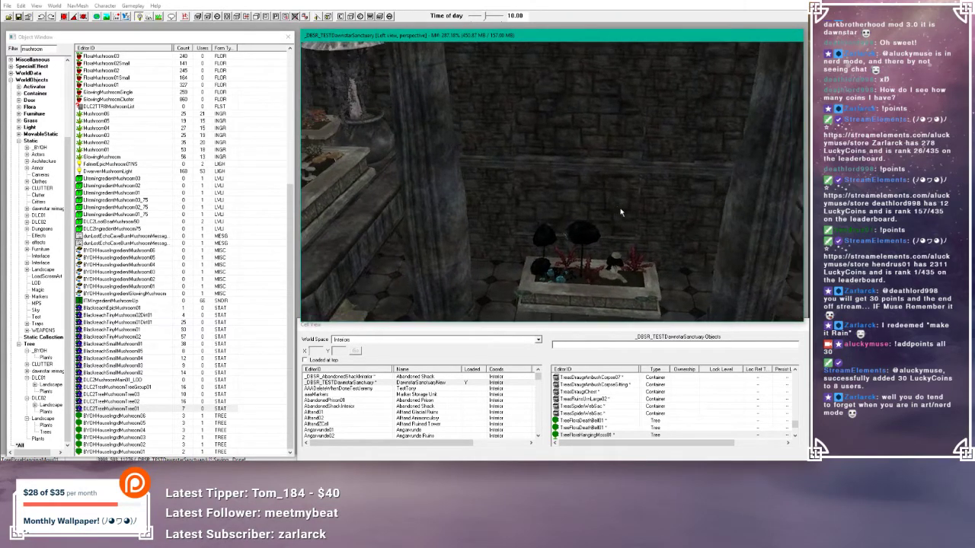
middle_click_drag(525, 208, 631, 197, "shift")
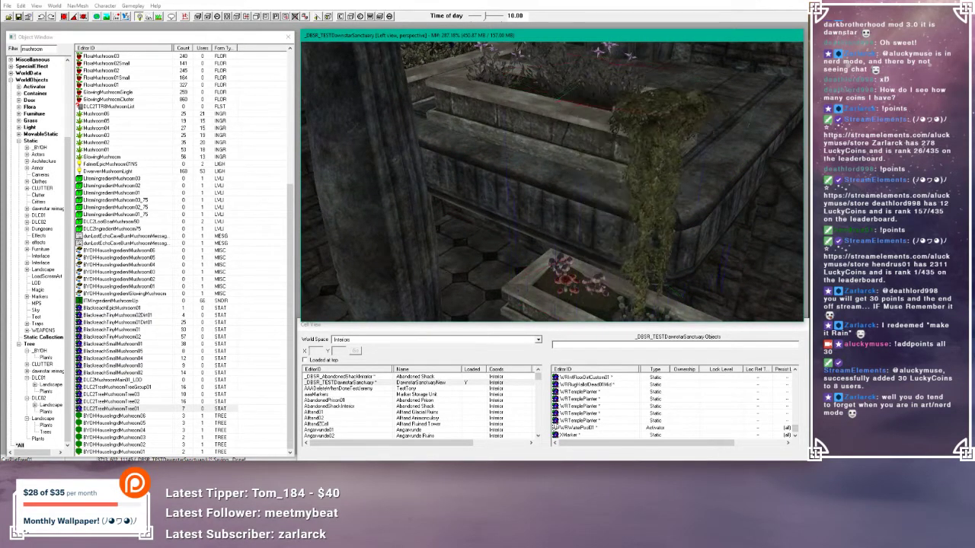
- Fine-tune the position of the hanging moss so it drapes over the raised platform's corner above the lower planter
left_click_drag(621, 112, 656, 186)
middle_click_drag(679, 196, 624, 183, "shift")
left_click_drag(660, 221, 697, 208)
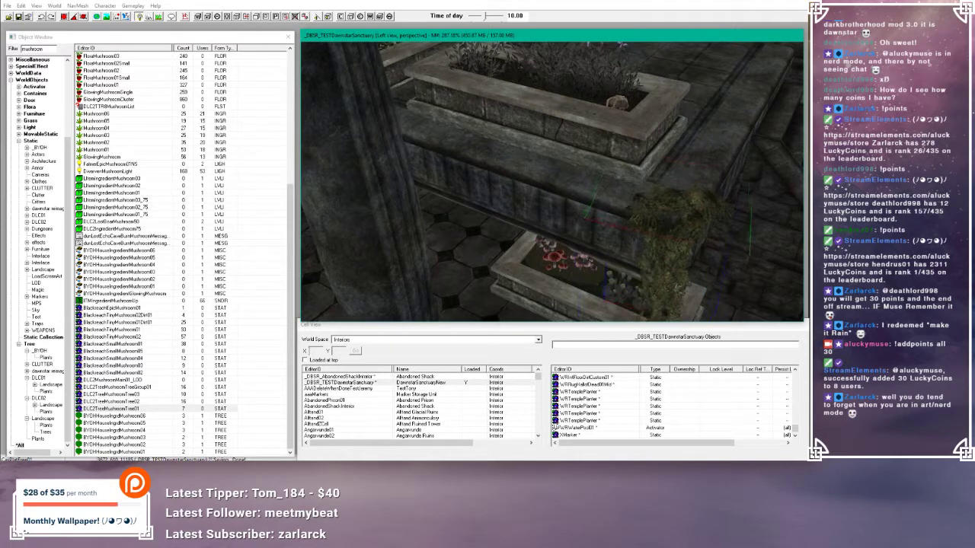
mouse_move(689, 205)
middle_mouse_down("shift")
mouse_move(670, 197)
mouse_move(685, 202)
middle_mouse_up("shift")
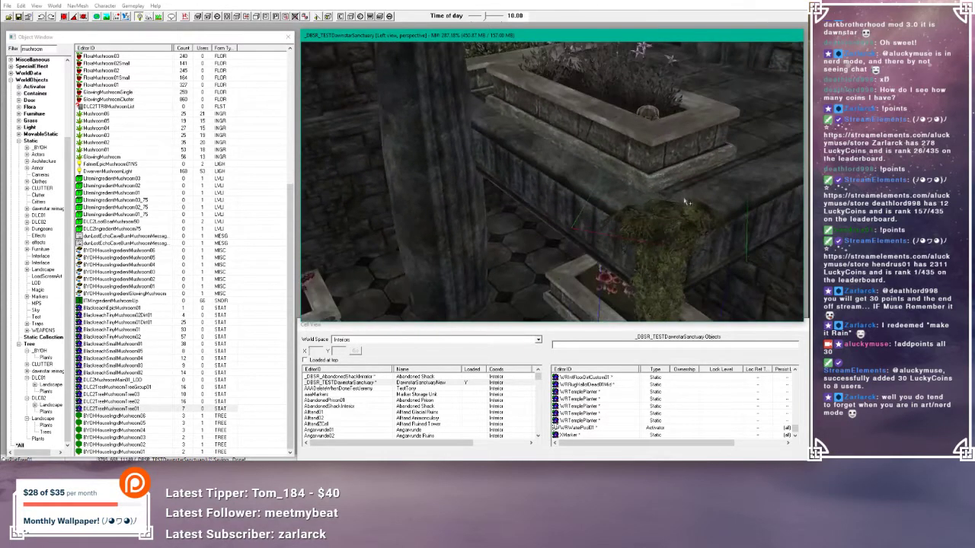
left_click_drag(669, 243, 668, 242)
- Bring another TreeFloraHangingMoss from the plant-sample platform to the platform wall beside the pillar
middle_click_drag(675, 218, 690, 192, "shift")
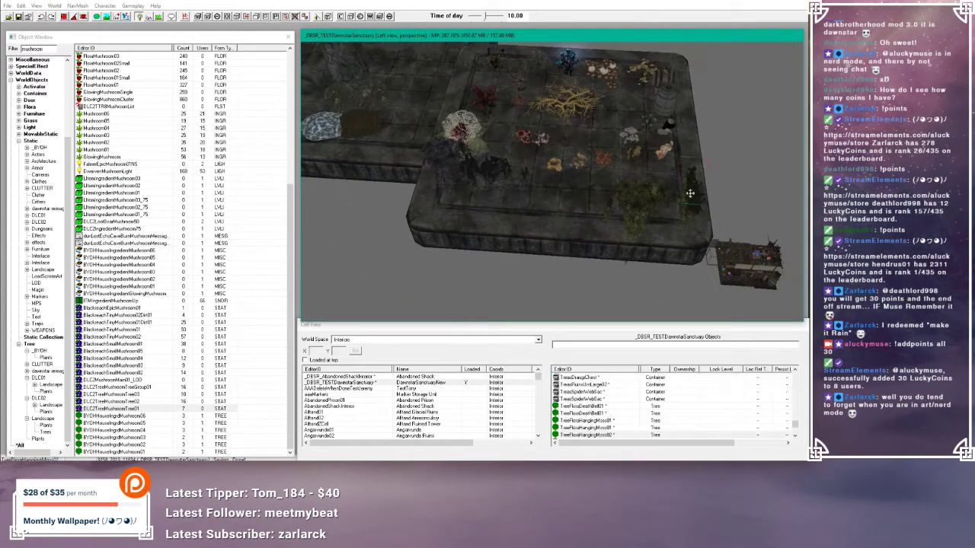
scroll(513, 216, "up", 10)
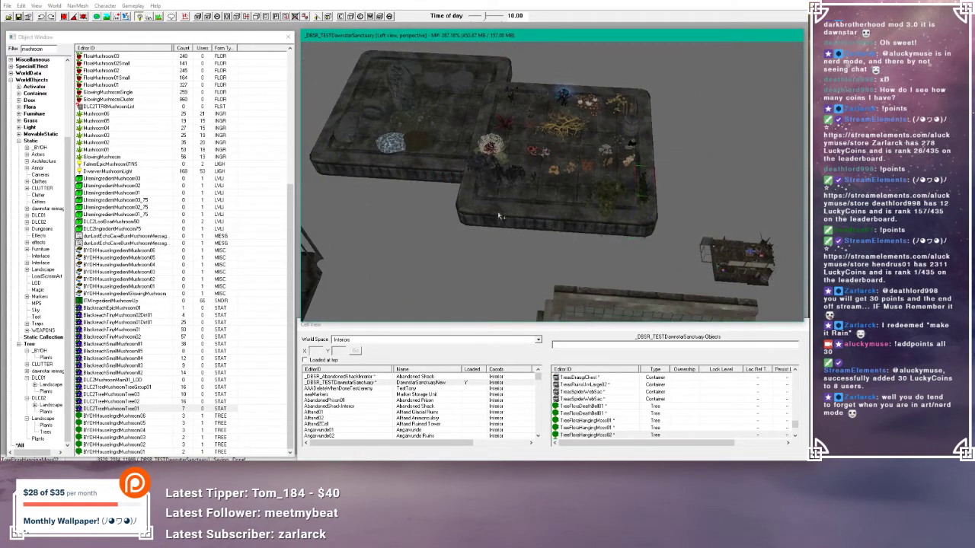
middle_click_drag(577, 201, 600, 191, "shift")
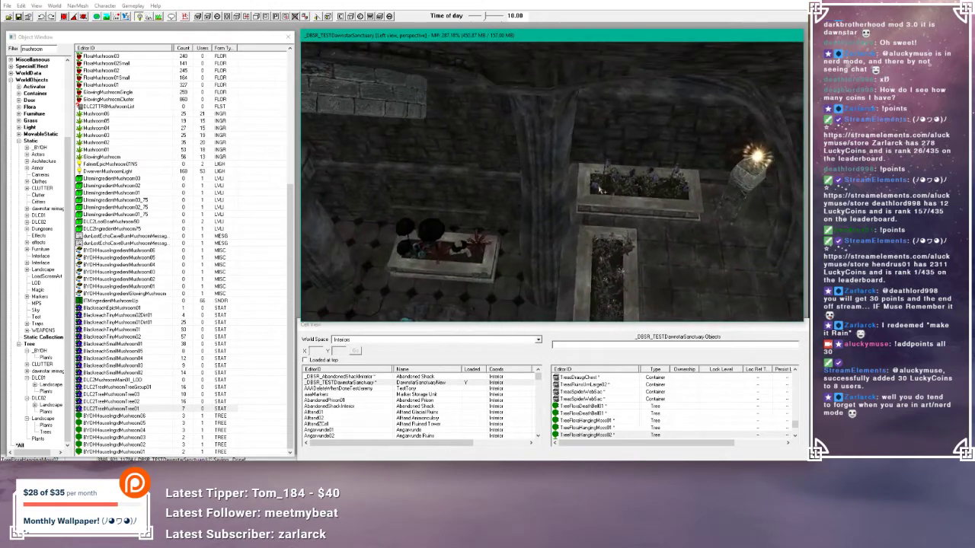
middle_click_drag(450, 228, 616, 113, "shift")
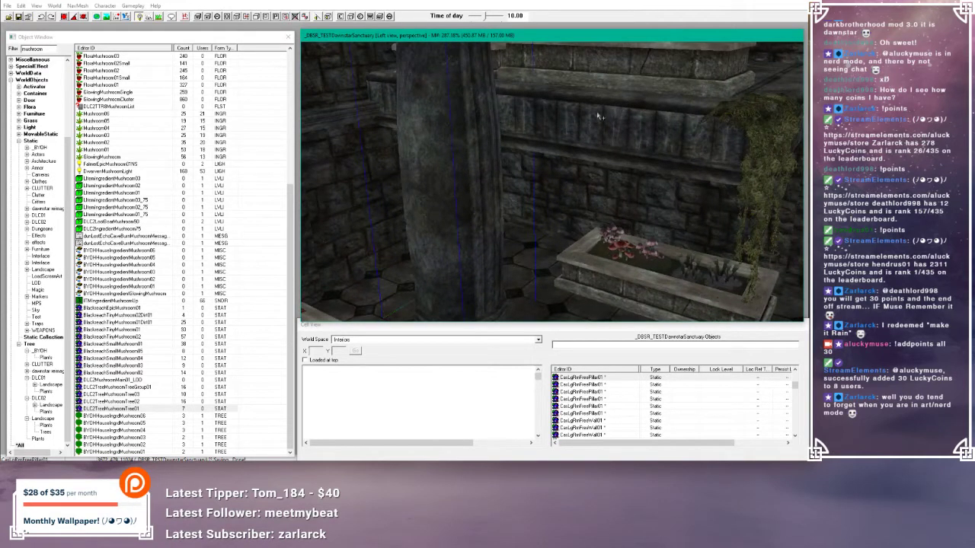
left_click(596, 99)
left_click_drag(596, 99, 519, 202)
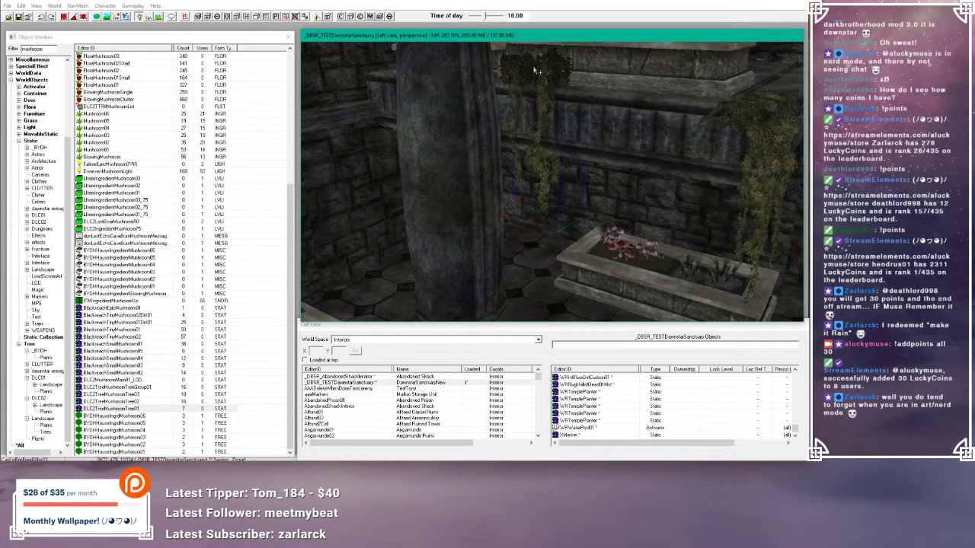
- Lower and rotate the new moss clump so it hangs from the platform's lower ledge between the pillar and the lower planter
scroll(544, 87, "up", 6)
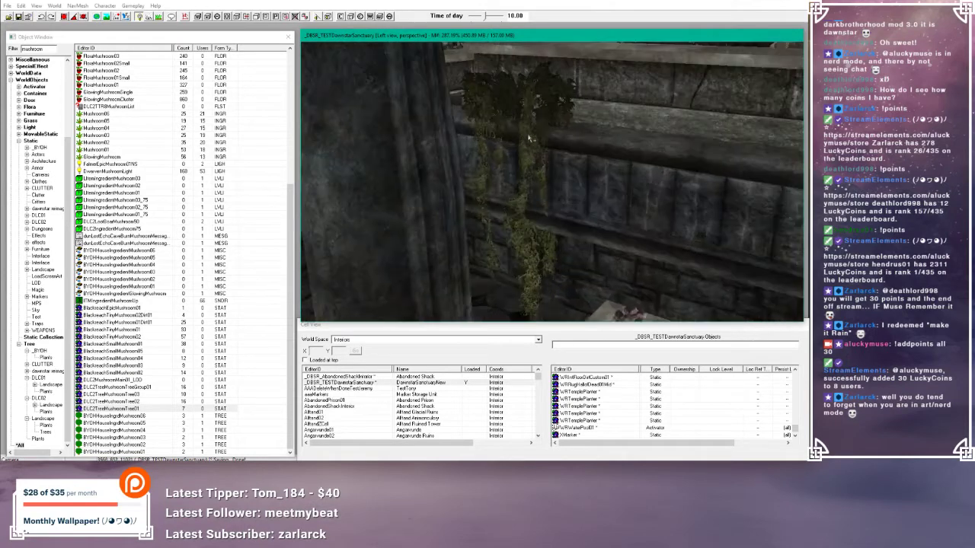
left_click_drag(537, 93, 538, 177)
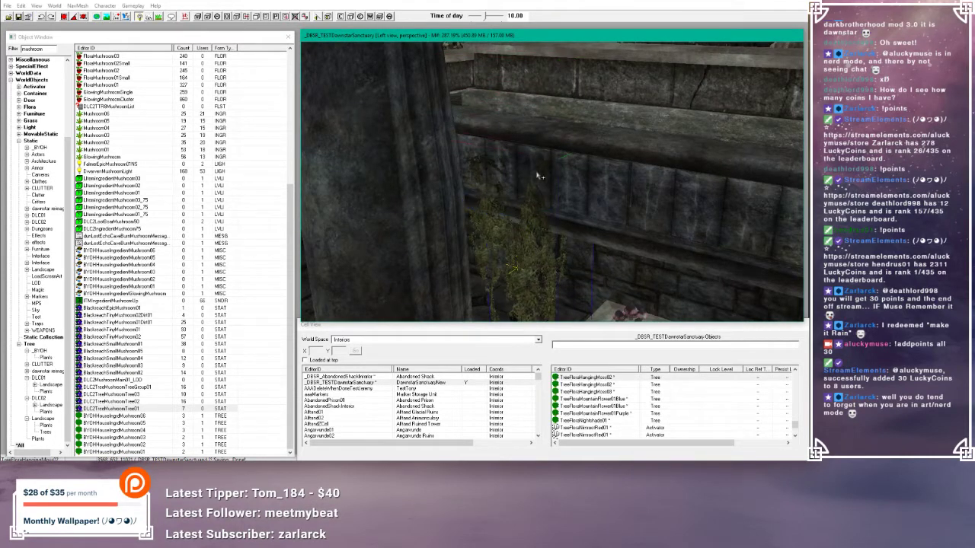
middle_click_drag(540, 284, 537, 250)
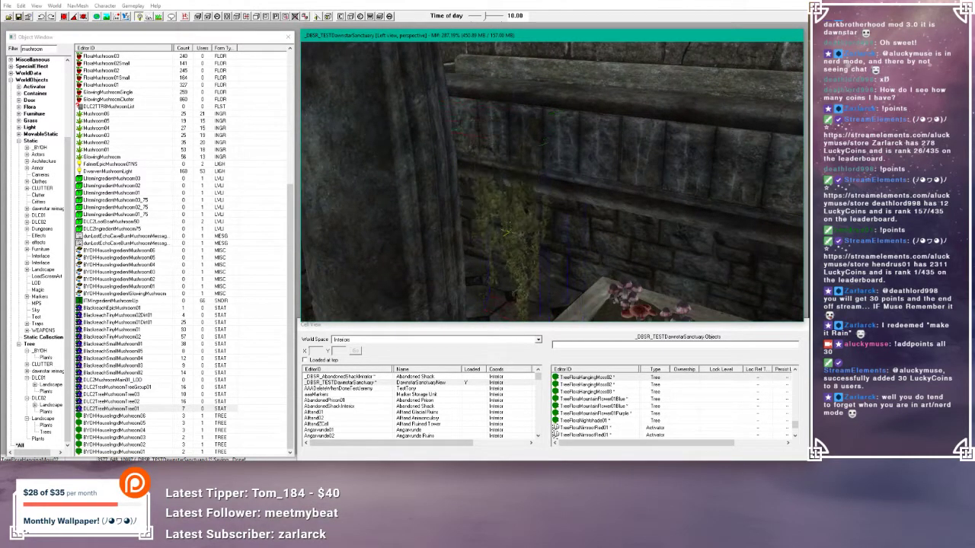
left_click_drag(527, 218, 544, 166)
key("z")
left_click_drag(545, 85, 547, 99)
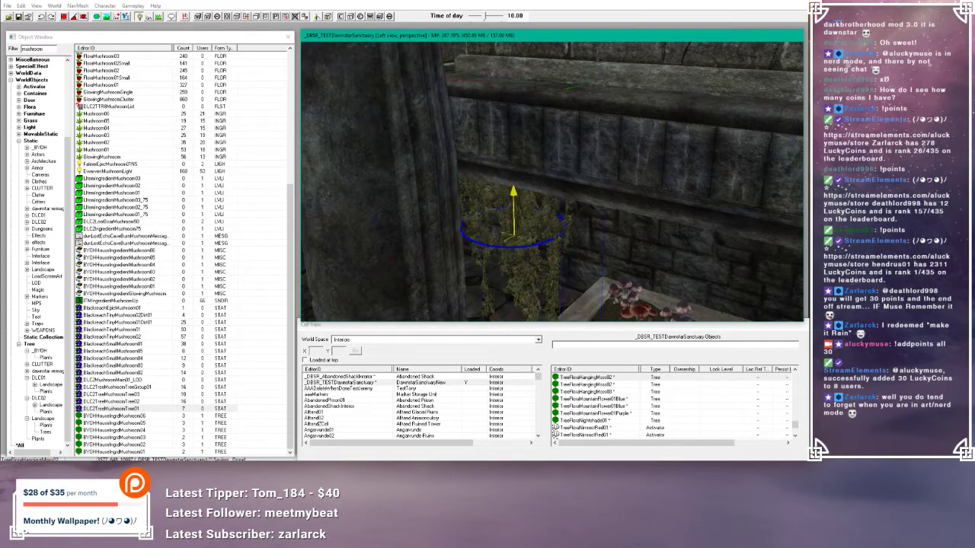
middle_click_drag(577, 185, 600, 198, "shift")
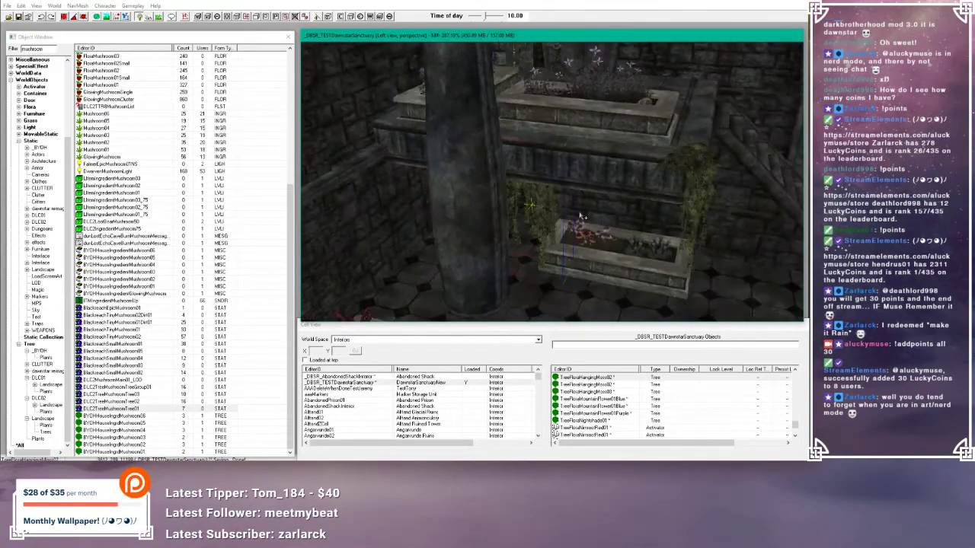
left_click_drag(546, 213, 515, 202)
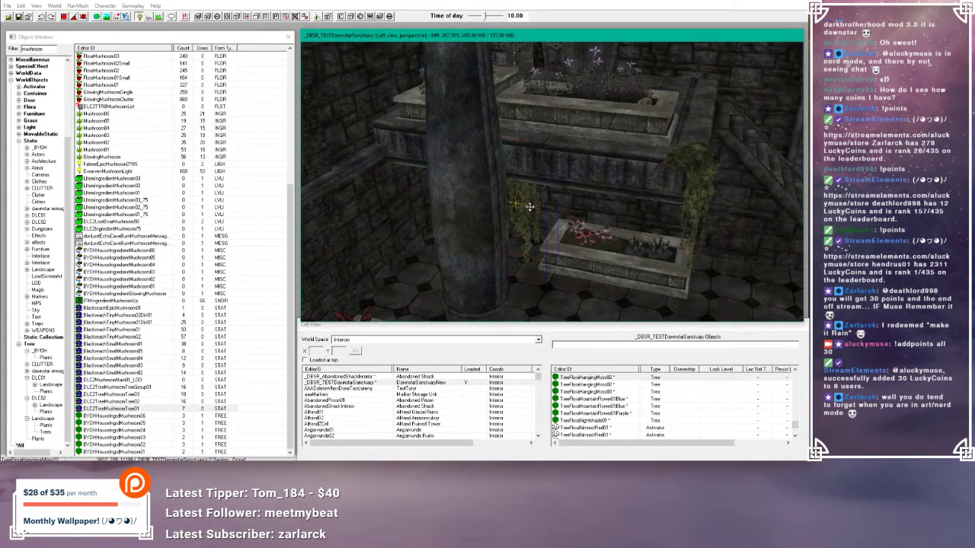
- Examine the garden room around the central pool and the nightshade and deathbell planters on the raised platform
middle_click_drag(530, 207, 500, 196, "shift")
middle_click_drag(556, 247, 580, 226, "shift")
scroll(596, 227, "up", 5)
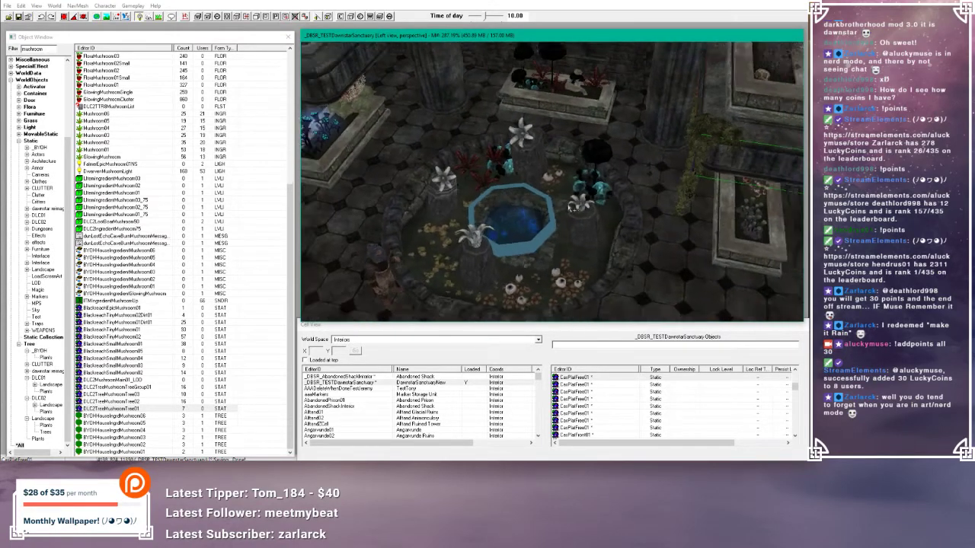
scroll(575, 212, "down", 5)
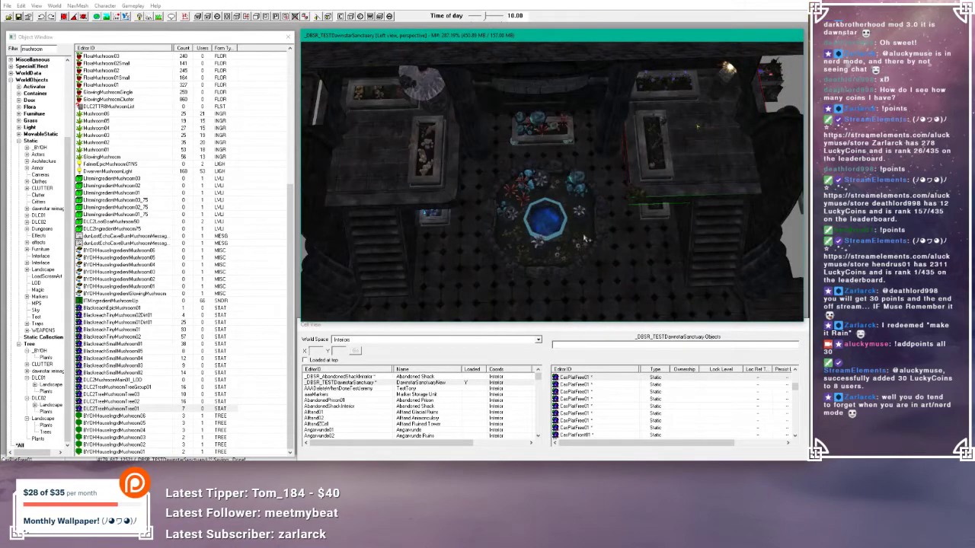
key("a")
middle_click_drag(576, 242, 519, 250)
scroll(582, 248, "up", 5)
scroll(533, 238, "up", 3)
left_click(545, 236)
scroll(517, 243, "up", 2)
scroll(552, 211, "down", 3)
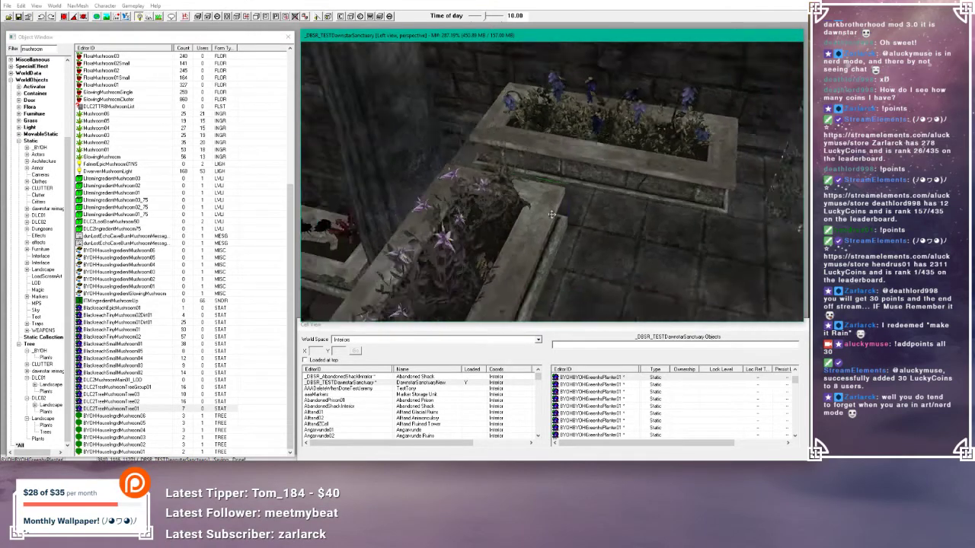
mouse_move(553, 210)
middle_mouse_down("shift")
mouse_move(576, 207)
mouse_move(553, 210)
middle_mouse_up("shift")
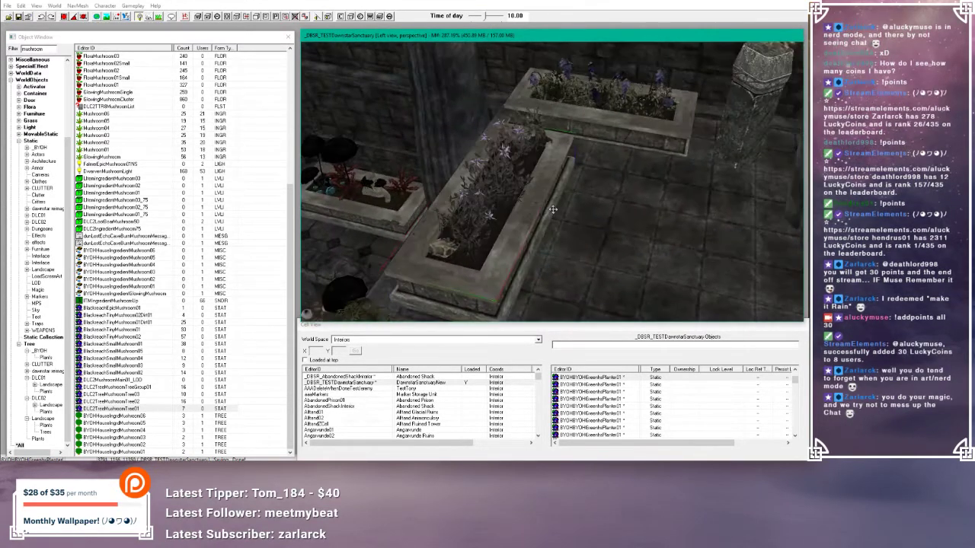
- Move the canis root out of the nightshade planter onto the floor between the two raised-platform planters
left_click(519, 177)
scroll(518, 176, "up", 4)
middle_click_drag(518, 176, 491, 179, "shift")
left_click(558, 131)
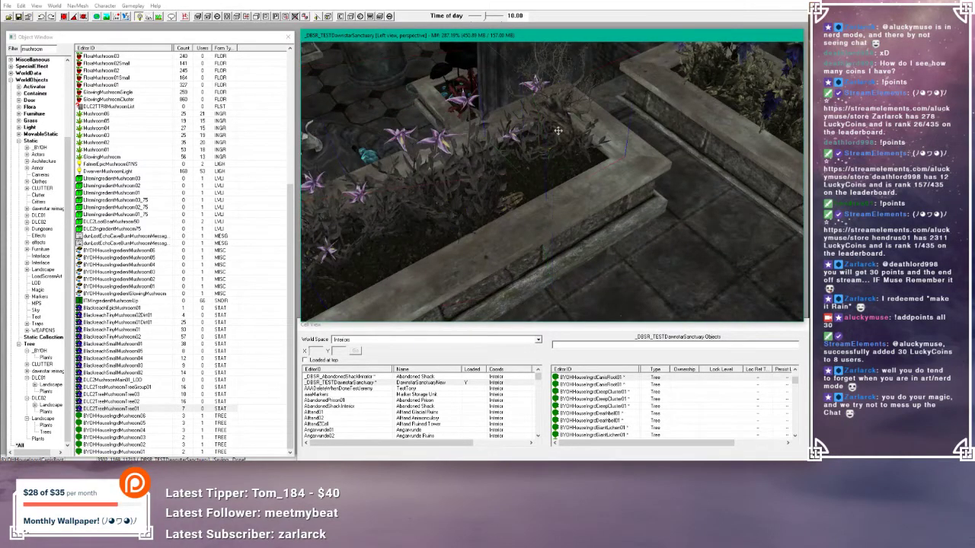
middle_click_drag(558, 131, 546, 137, "shift")
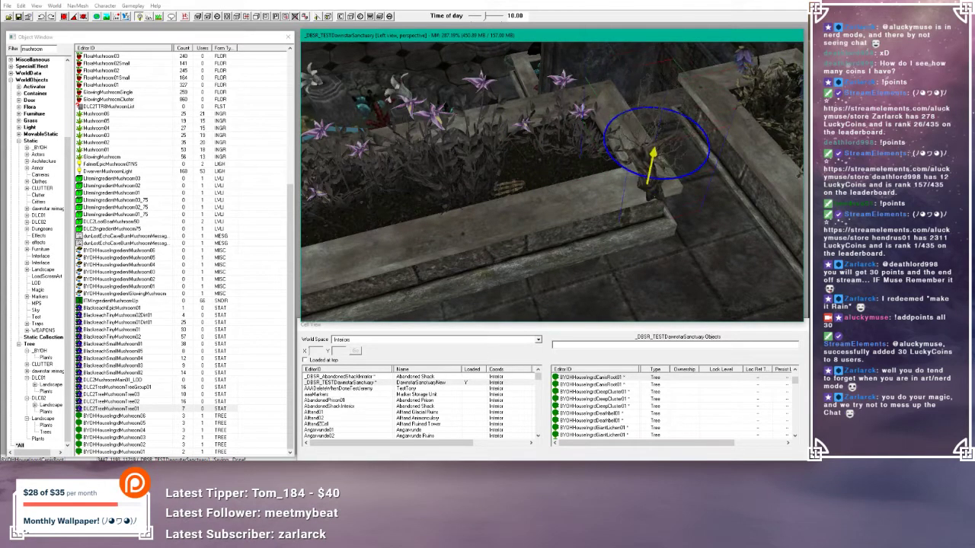
scroll(649, 161, "down", 3)
middle_click_drag(648, 161, 578, 198, "shift")
scroll(531, 217, "up", 5)
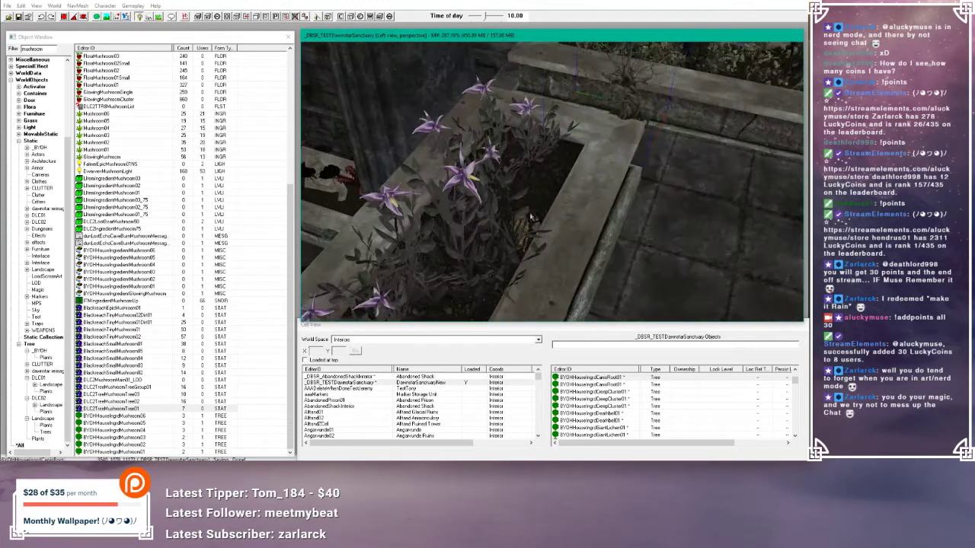
- Delete the surplus nightshade plants towards the ends of the planter, keeping the clump in the middle
middle_click_drag(519, 141, 480, 152, "shift")
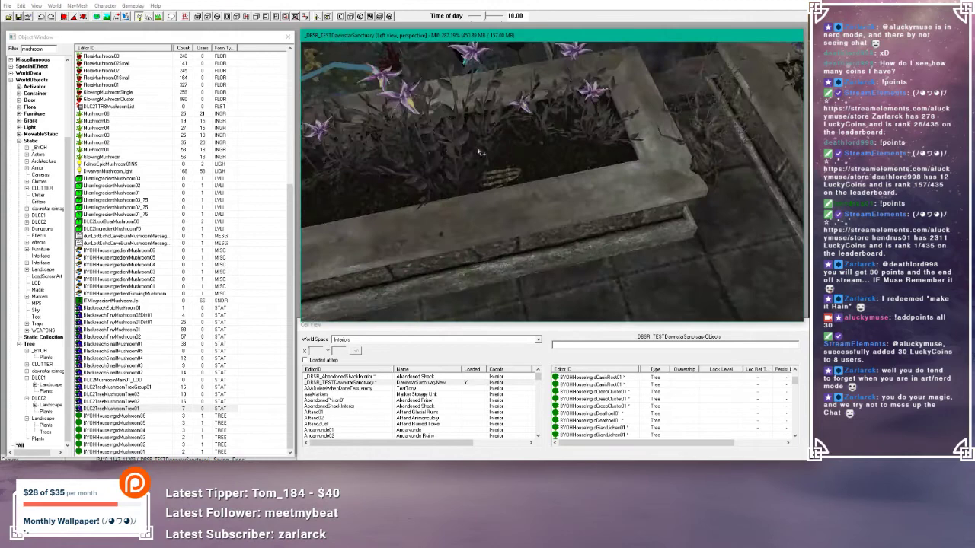
left_click(574, 117)
middle_click_drag(575, 117, 592, 124, "shift")
left_click(605, 118)
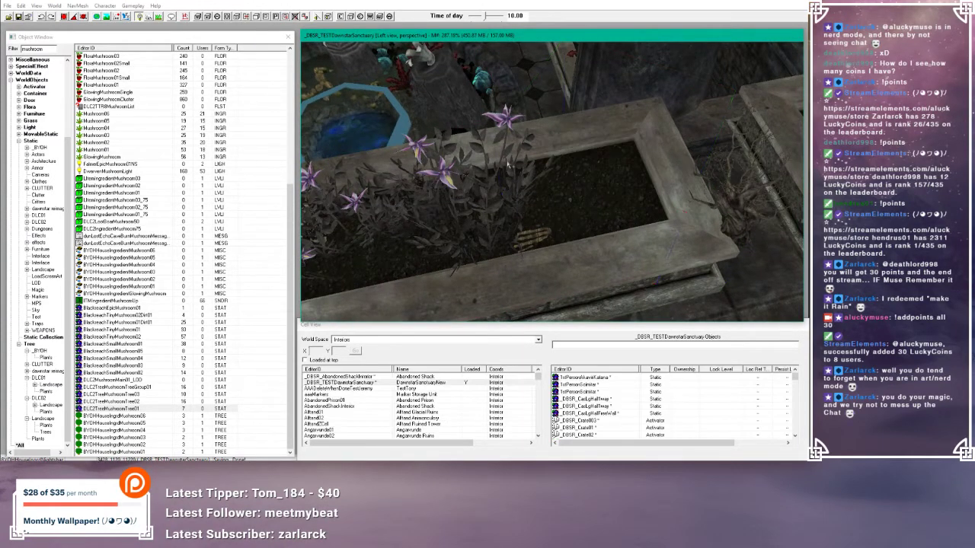
middle_click_drag(605, 118, 475, 189, "shift")
left_click(387, 196)
left_click(382, 196)
- Delete the deathbell plants at both ends of the planter by the wall, keeping the middle clump
left_click(531, 97)
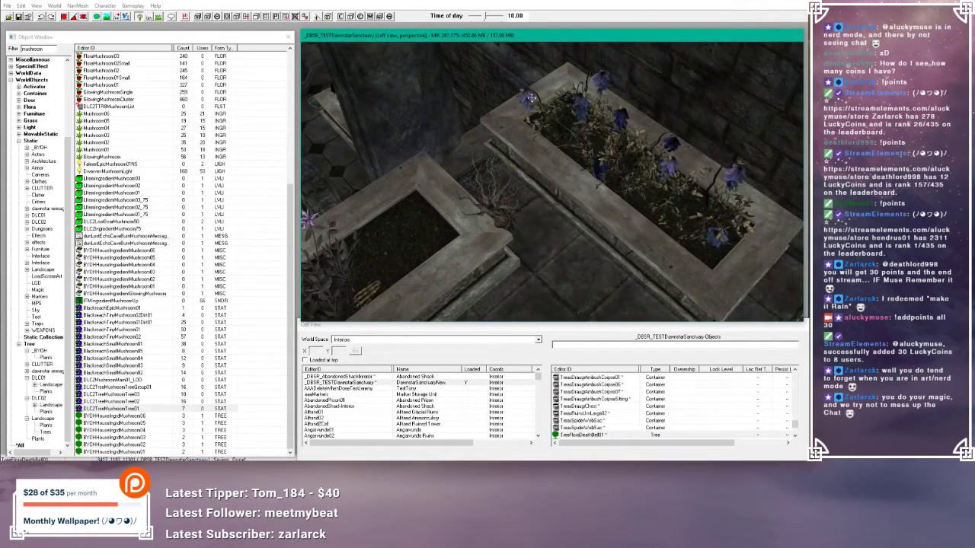
left_click_drag(531, 98, 733, 174)
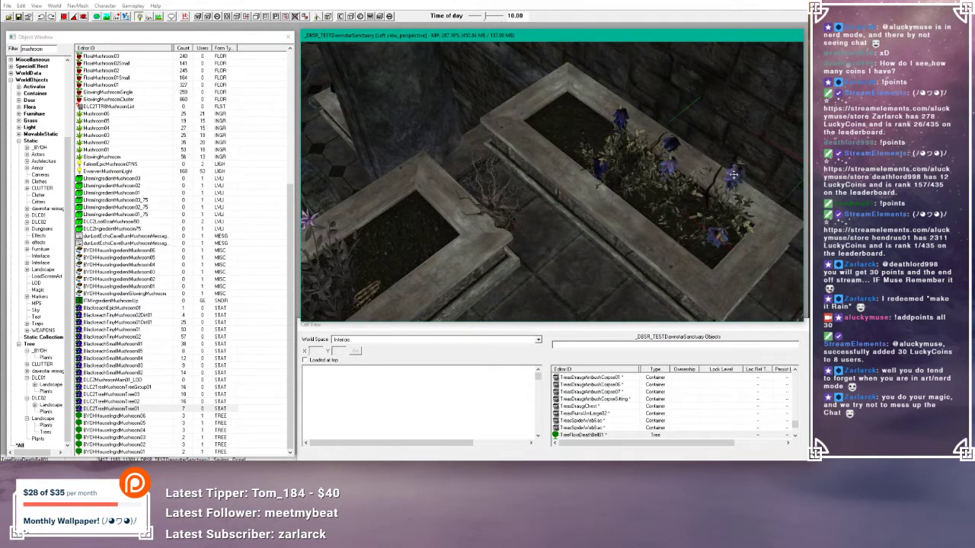
key("Delete")
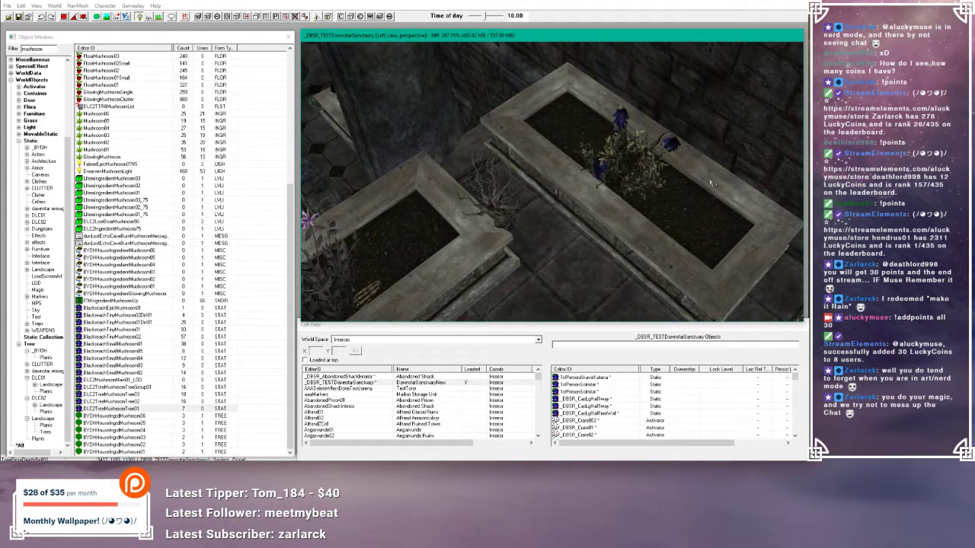
- Duplicate the remaining nightshade, place the copy at the planter's rock end and rotate it to vary its look
middle_click_drag(535, 209, 517, 213)
scroll(518, 213, "up", 3)
left_click(455, 191)
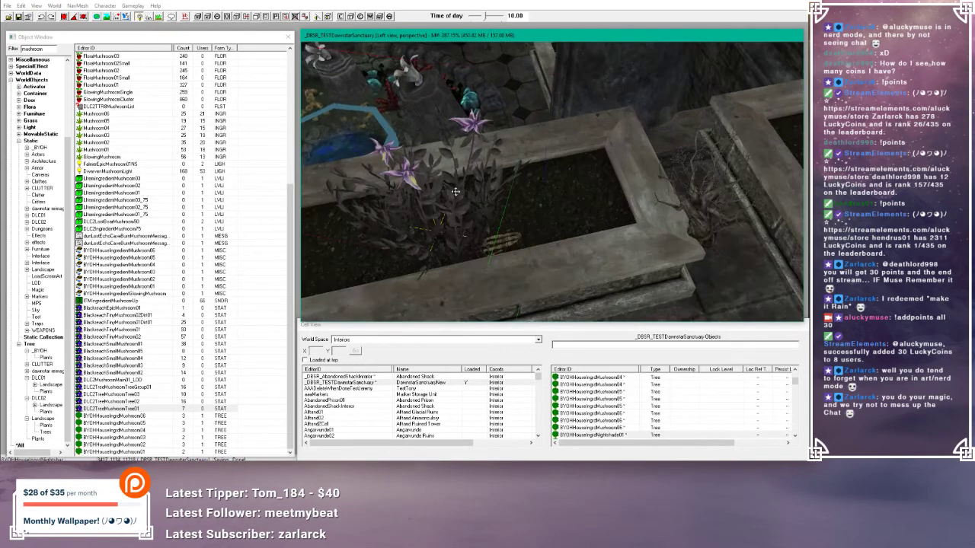
key("ctrl+d")
left_click_drag(461, 192, 478, 191)
middle_click_drag(478, 191, 491, 193)
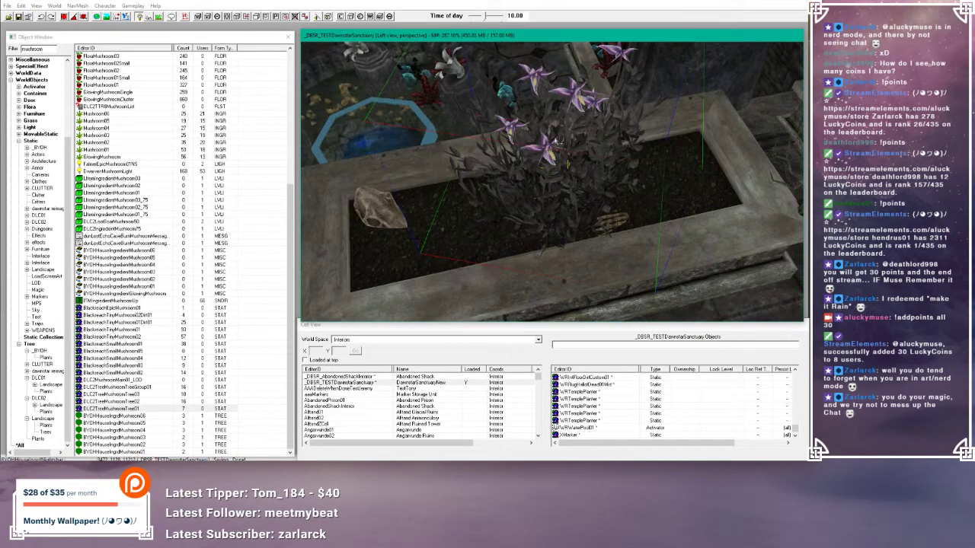
left_click_drag(578, 105, 451, 152)
right_click_drag(452, 152, 396, 155)
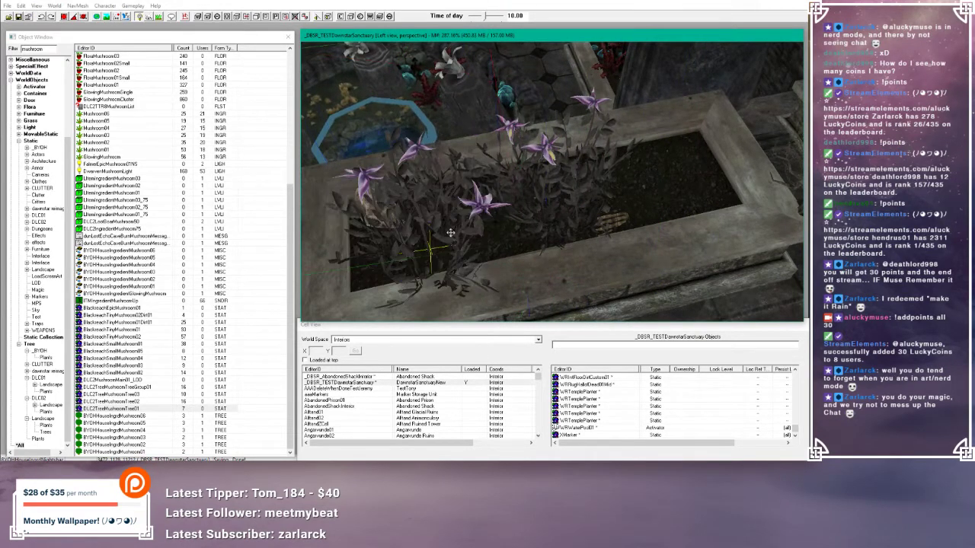
right_click_drag(450, 233, 385, 235)
middle_click_drag(454, 229, 454, 152, "shift")
right_click_drag(434, 228, 327, 233)
- Move the canis root from the floor into the empty corner of the nightshade planter and adjust its placement
middle_click_drag(427, 228, 441, 204, "shift")
middle_click_drag(525, 207, 521, 207, "shift")
left_click_drag(705, 226, 586, 179)
mouse_move(573, 138)
left_mouse_down()
mouse_move(574, 148)
mouse_move(569, 135)
left_mouse_up()
middle_click_drag(569, 135, 570, 135, "shift")
right_click_drag(569, 135, 570, 135)
- Copy the CaveGDirtMound01 from the mushroom planter and bring it into the empty end of the nightshade planter
middle_click_drag(568, 123, 547, 238, "shift")
left_click(555, 195)
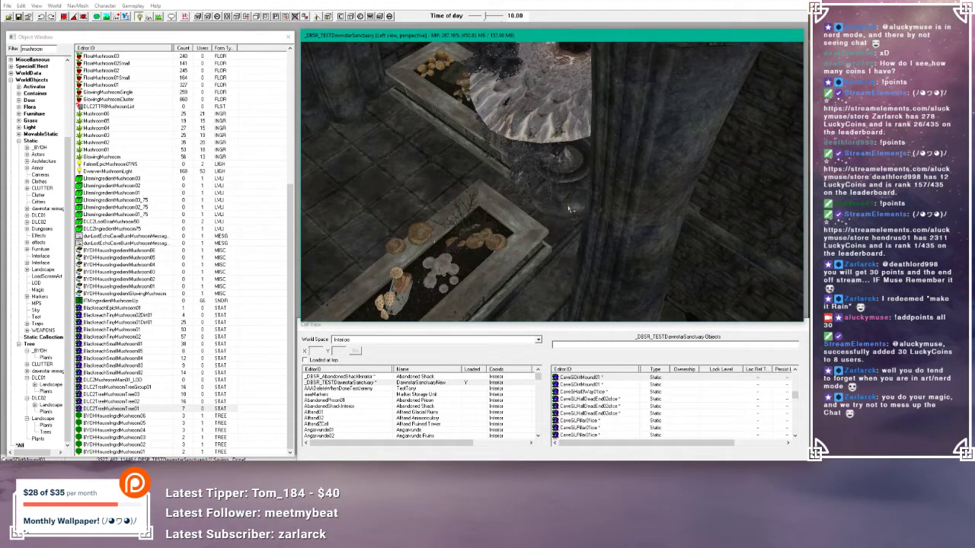
middle_click_drag(577, 260, 508, 209)
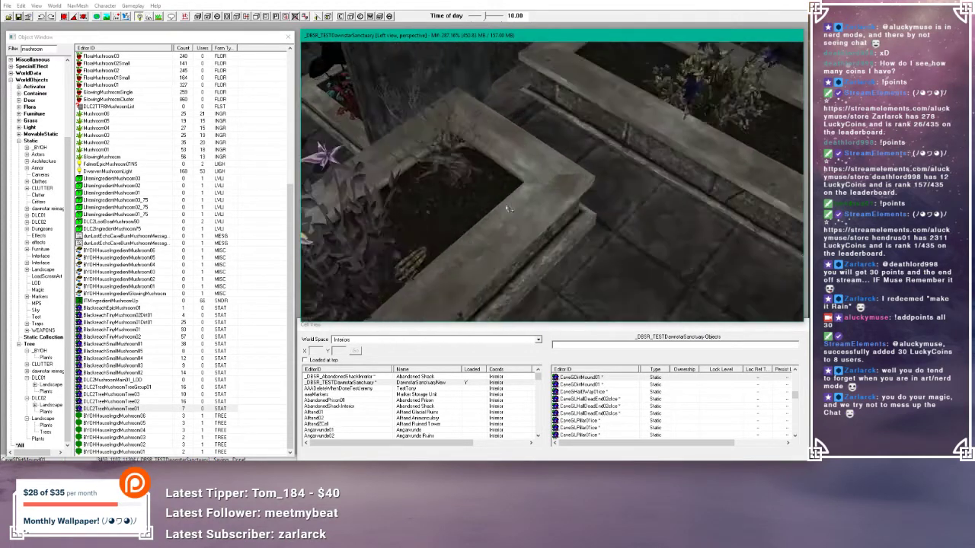
scroll(509, 209, "up", 3)
left_click(479, 182)
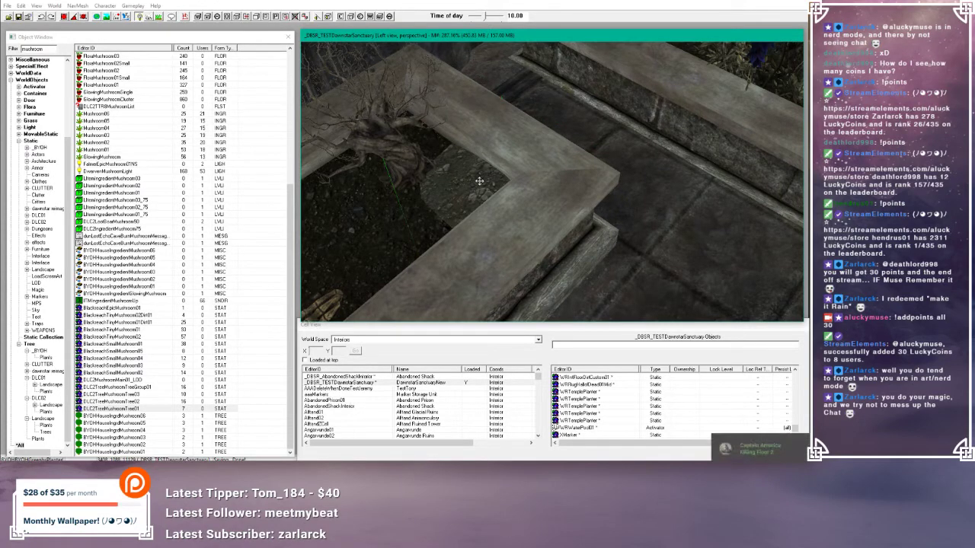
- Adjust the dirt mound's position so it covers the soil around the canis root at the planter's end
scroll(481, 179, "down", 4)
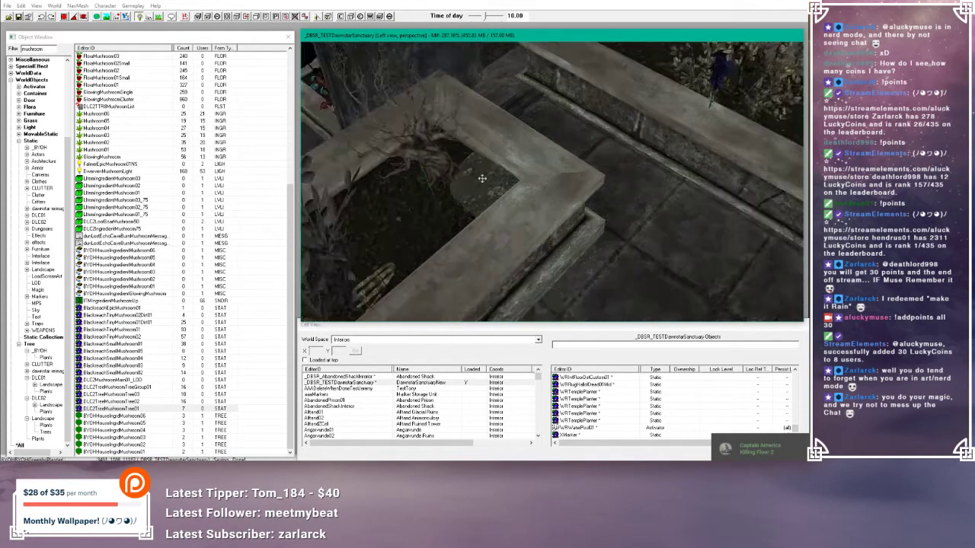
left_click(452, 188)
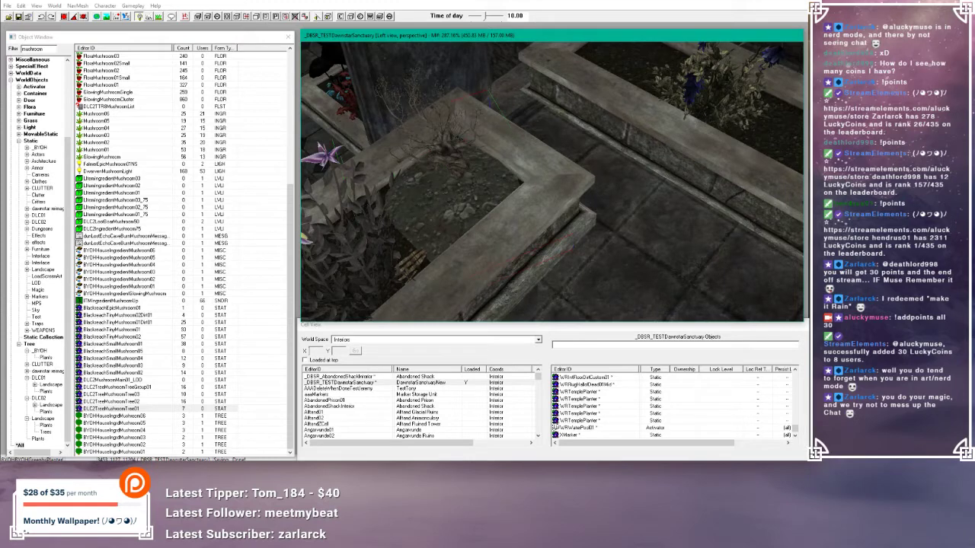
middle_click_drag(449, 183, 410, 197, "shift")
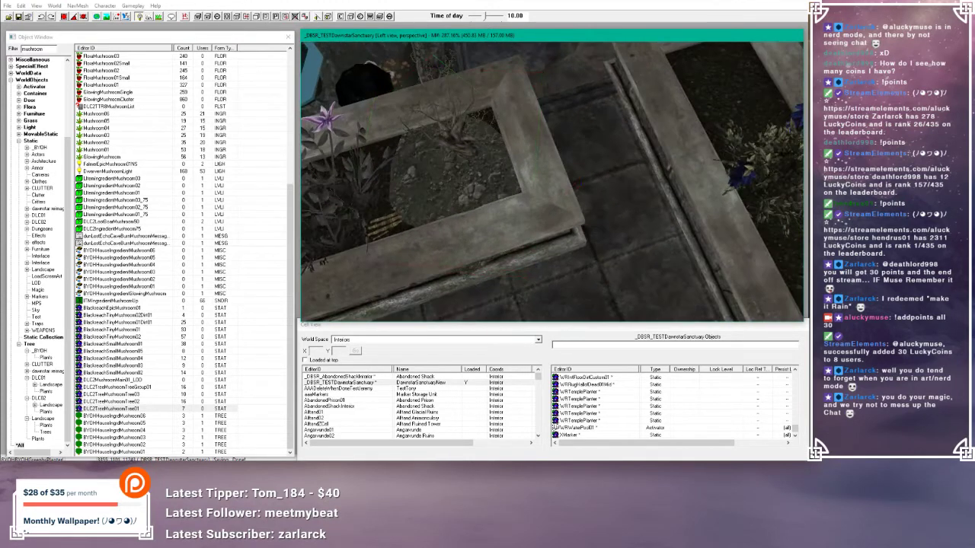
left_click_drag(469, 185, 482, 207)
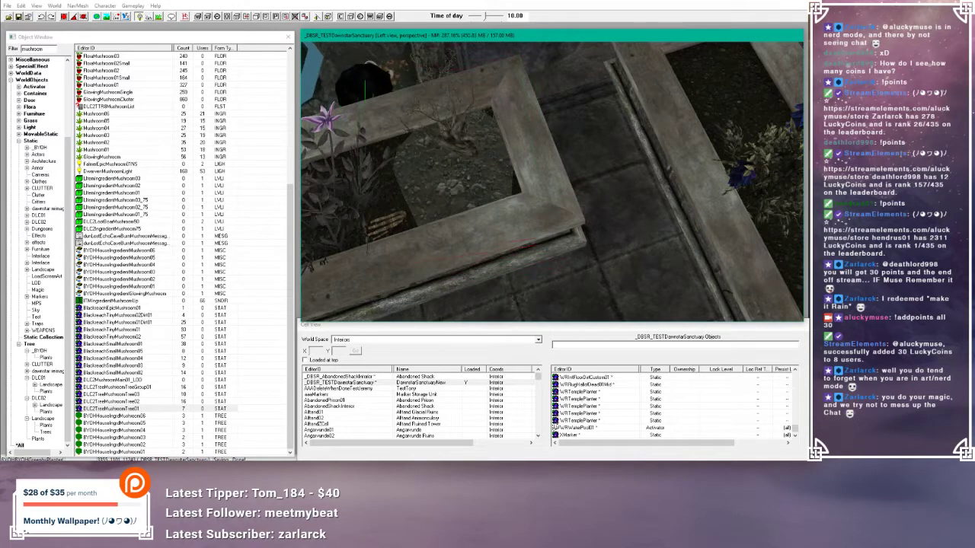
- Reposition the dirt mound around the canis root and fine-tune its height against the nightshade planter's soil
mouse_move(466, 159)
left_mouse_down()
mouse_move(431, 146)
mouse_move(470, 177)
mouse_move(467, 155)
left_mouse_up()
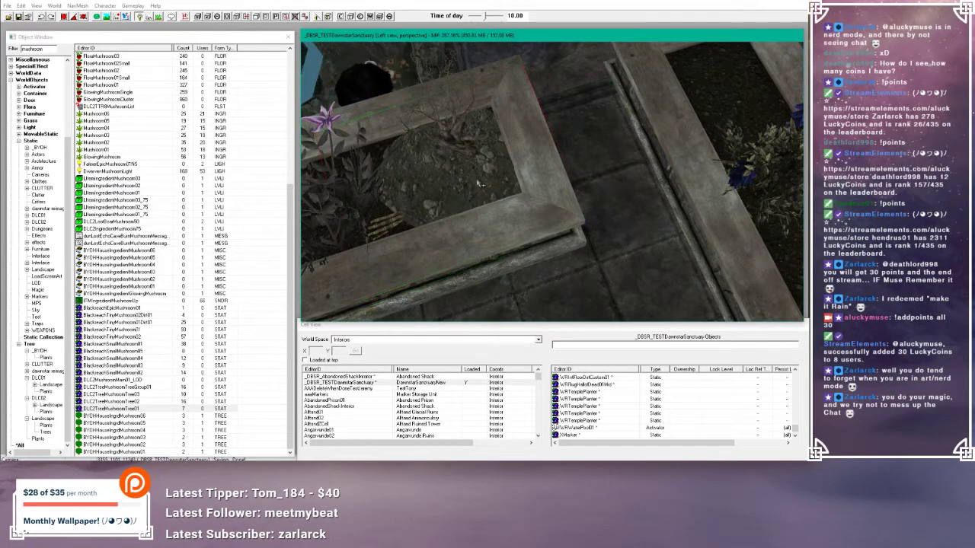
left_click_drag(493, 186, 483, 166)
middle_click_drag(482, 166, 461, 150, "shift")
scroll(480, 163, "up", 5)
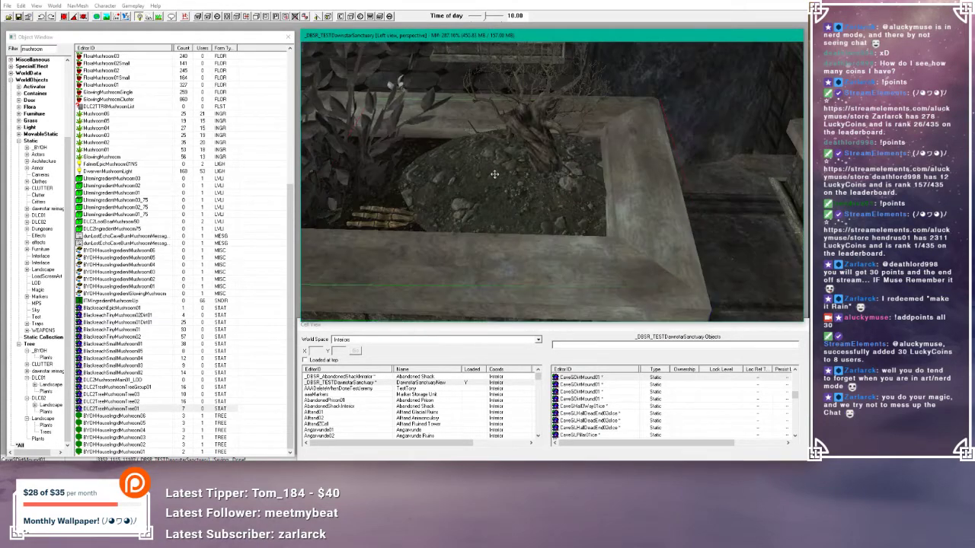
key("z")
left_click_drag(494, 174, 494, 179)
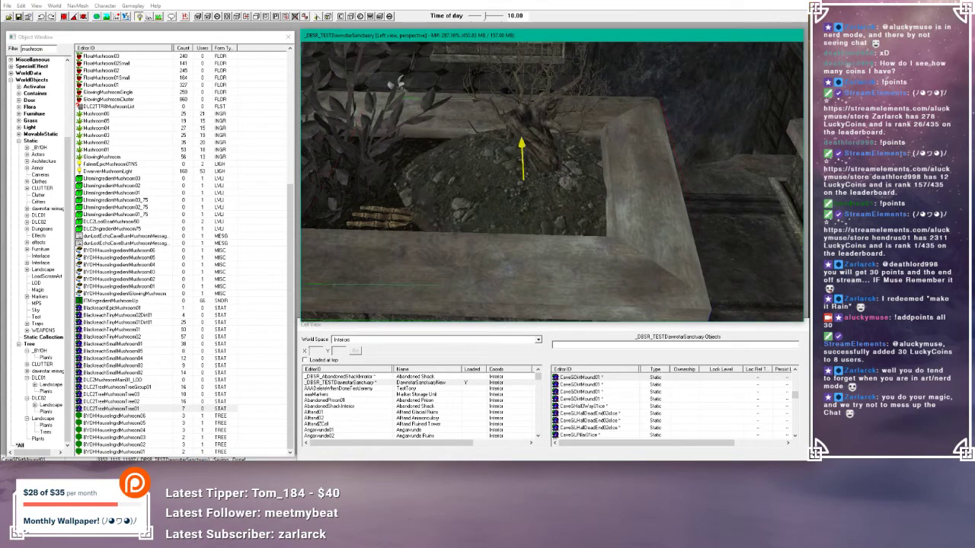
mouse_move(488, 172)
middle_mouse_down("shift")
mouse_move(458, 166)
mouse_move(479, 176)
middle_mouse_up("shift")
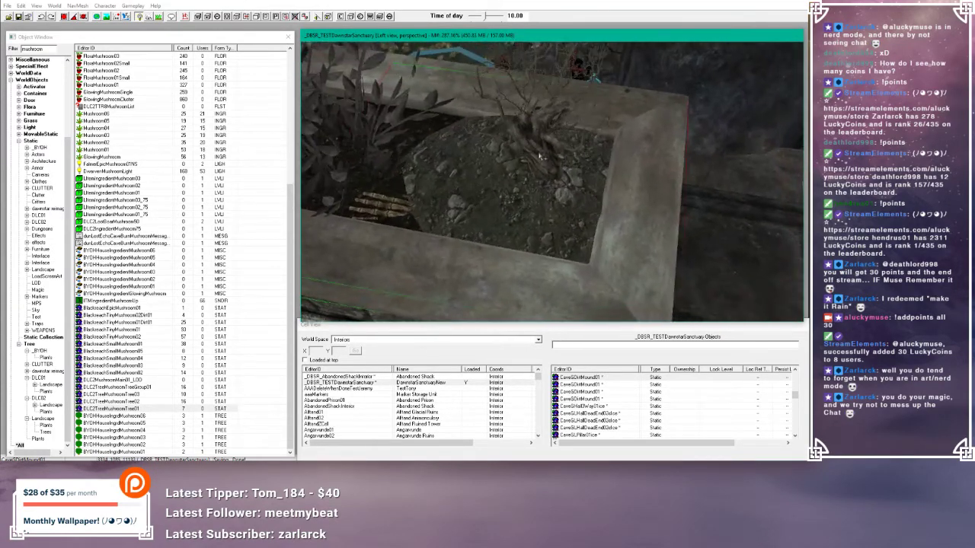
- Raise the canis root so it sits properly on the dirt mound, and check the mound around the skeletal hand
mouse_move(540, 156)
left_mouse_down()
mouse_move(540, 121)
mouse_move(540, 145)
left_mouse_up()
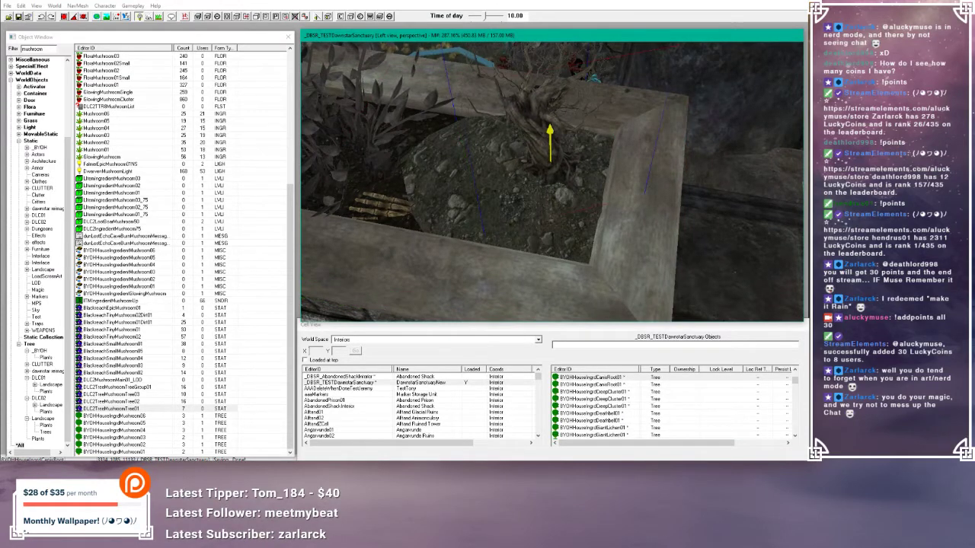
middle_click_drag(540, 125, 585, 222, "shift")
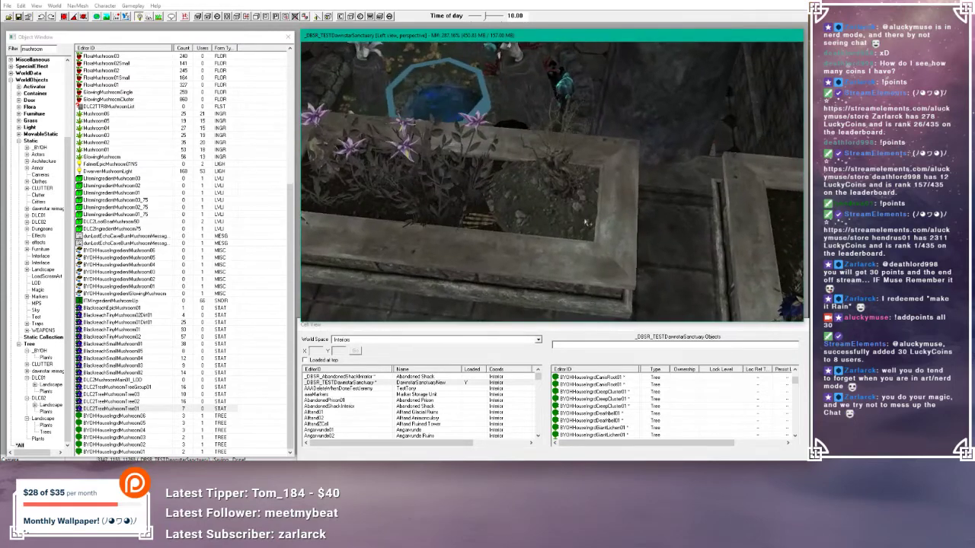
scroll(502, 227, "up", 2)
left_click(456, 236)
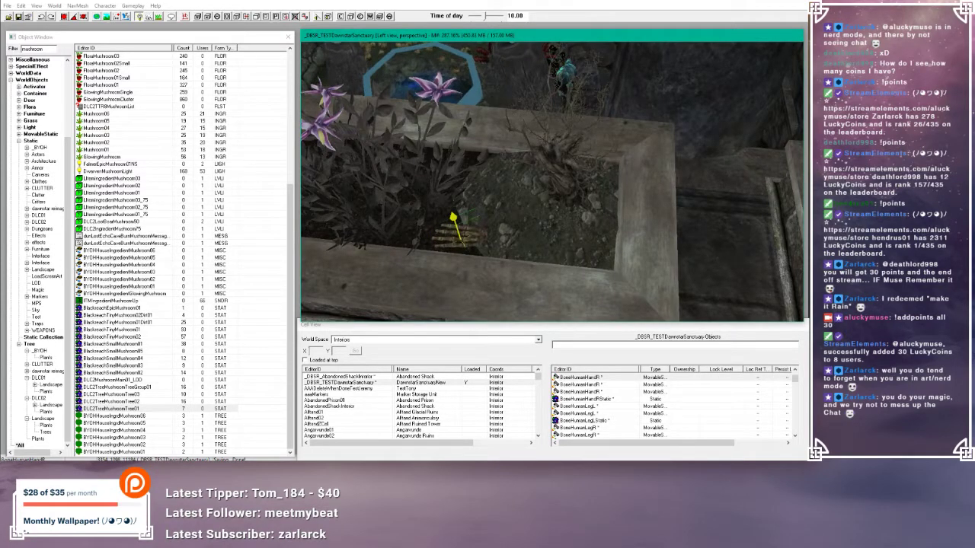
middle_click_drag(468, 229, 487, 197, "shift")
left_click(503, 200)
scroll(504, 200, "down", 4)
scroll(511, 195, "up", 4)
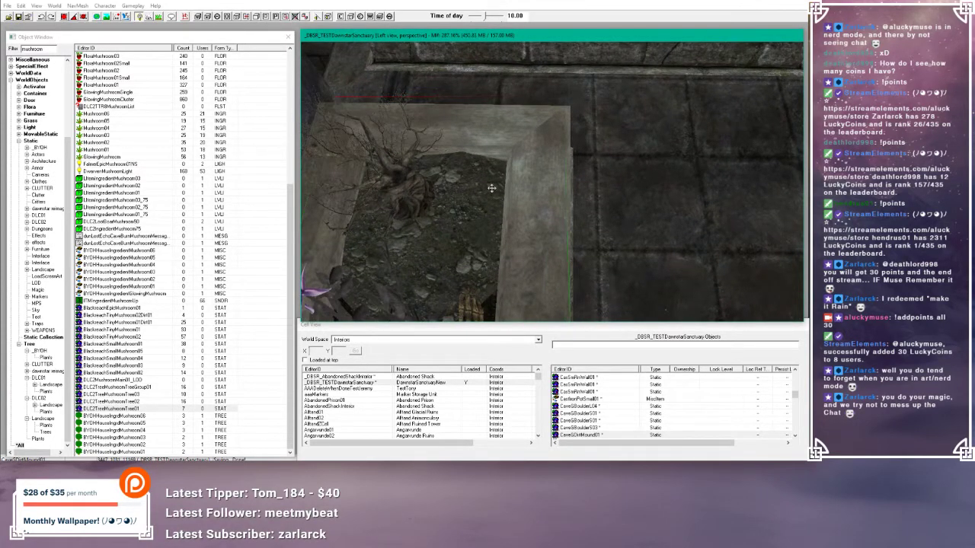
- Duplicate the deathbell in the planter by the wall and place the copy beside it toward the planter's end
left_click(528, 181)
middle_click_drag(528, 181, 510, 161, "shift")
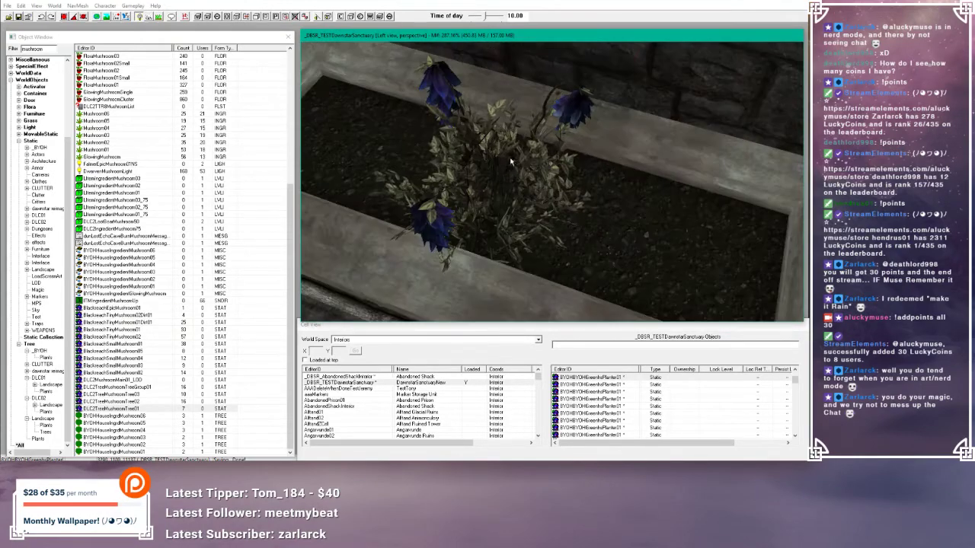
left_click(511, 161)
key("ctrl+d")
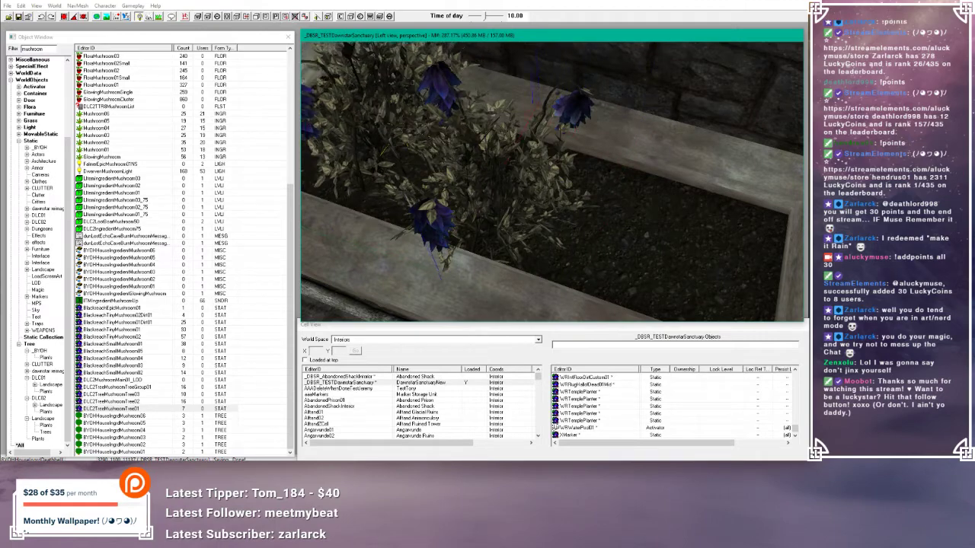
right_click_drag(511, 161, 525, 161)
middle_click_drag(526, 161, 417, 86, "shift")
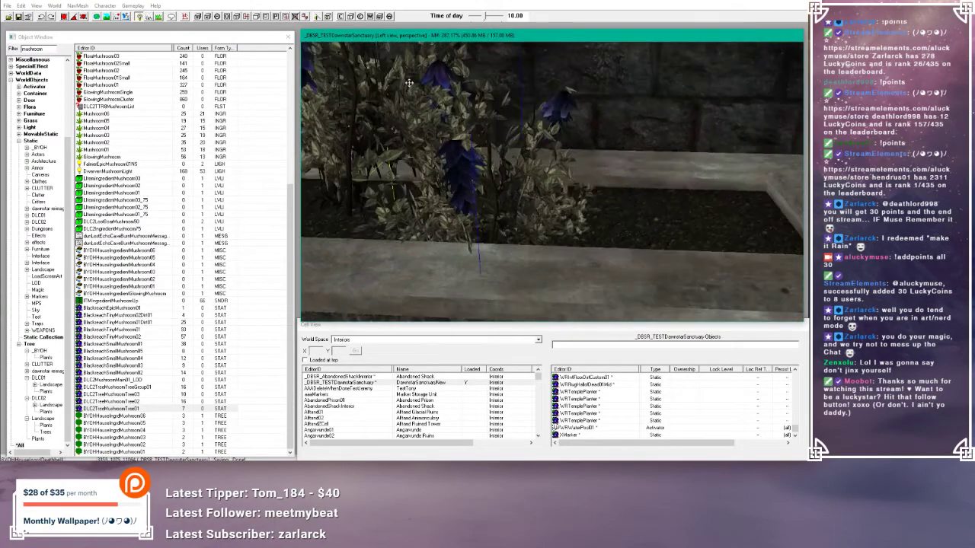
- Rotate the deathbell copy and settle it into the soil so it looks different from the original
scroll(417, 86, "up", 3)
left_click_drag(486, 116, 487, 169)
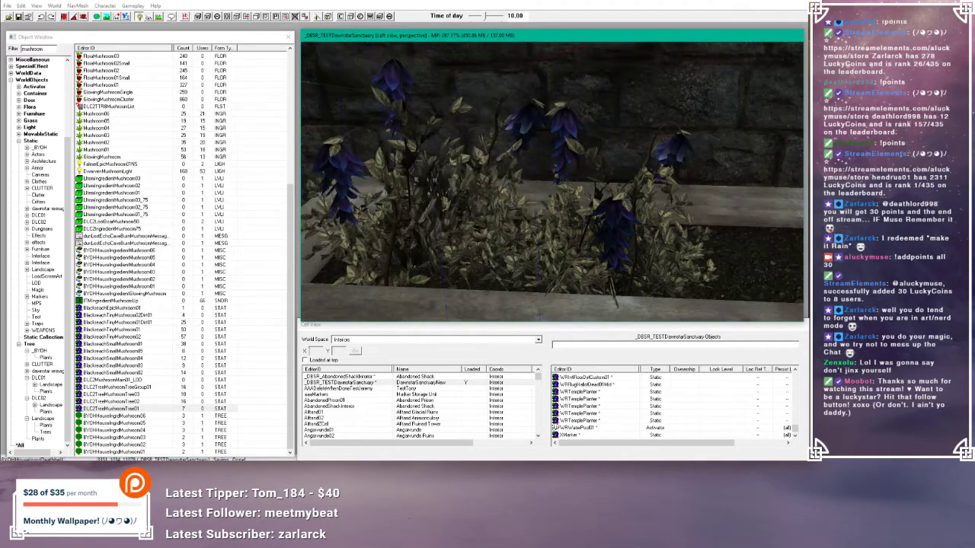
right_click_drag(488, 169, 602, 169)
left_click_drag(452, 221, 436, 220)
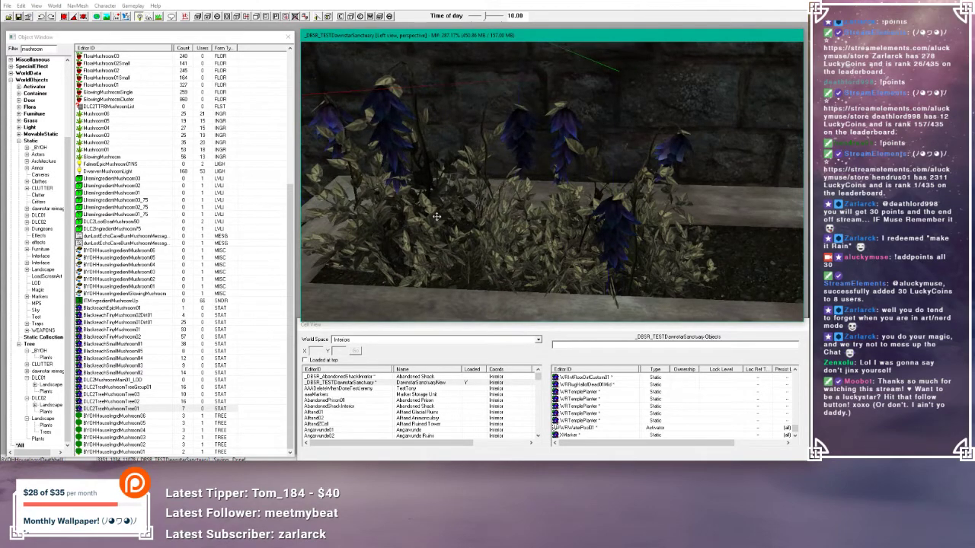
middle_click_drag(436, 217, 473, 241, "shift")
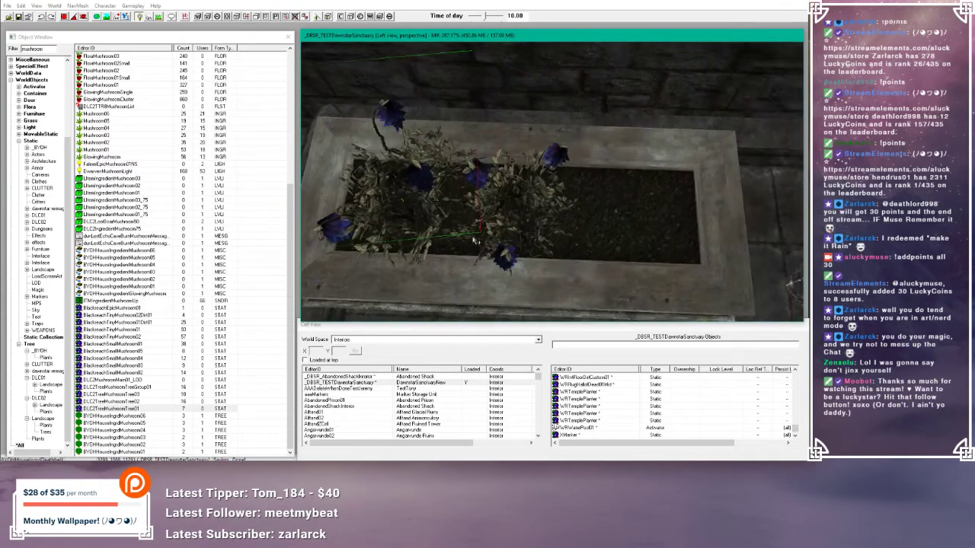
- Duplicate the middle deathbell into the planter's empty end, then turn the copy and adjust its position
left_click(518, 209)
key("ctrl+d")
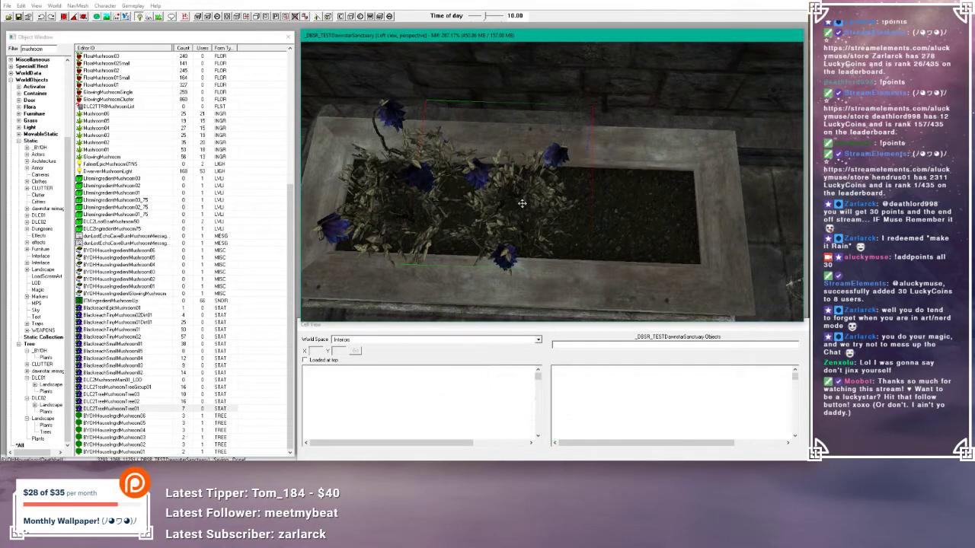
left_click_drag(518, 209, 674, 229)
middle_click_drag(674, 230, 680, 185, "shift")
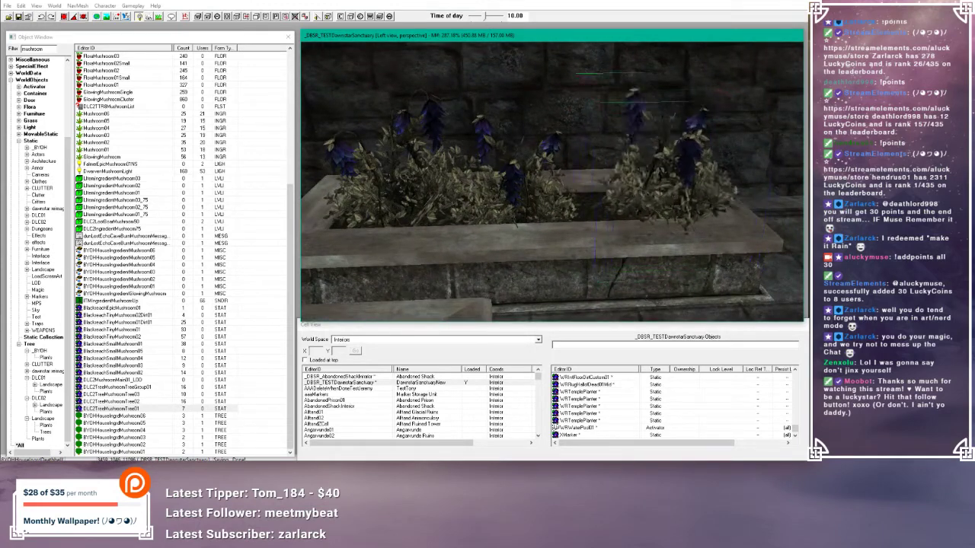
left_click_drag(680, 185, 648, 209)
key("z")
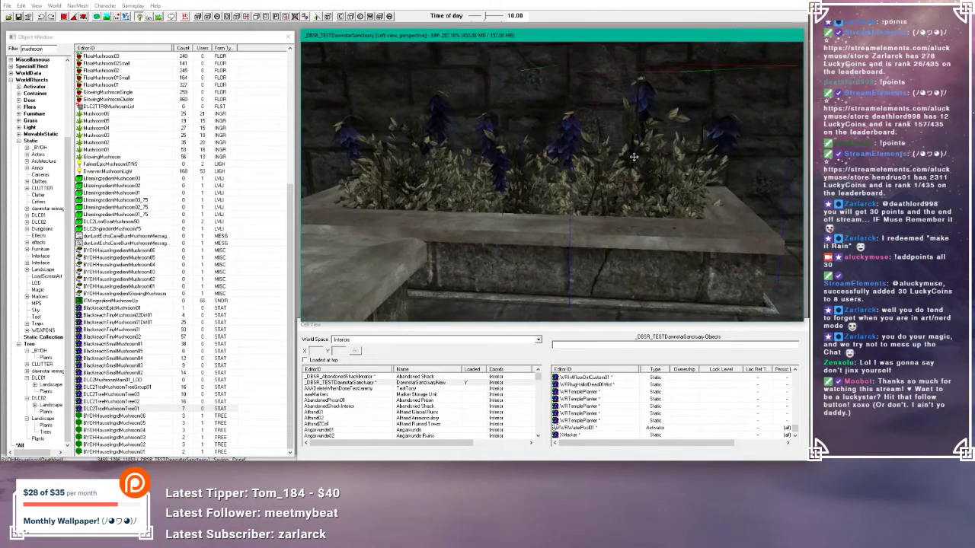
- Filter the object list for "lantern" and look through the available lantern models
scroll(636, 221, "down", 5)
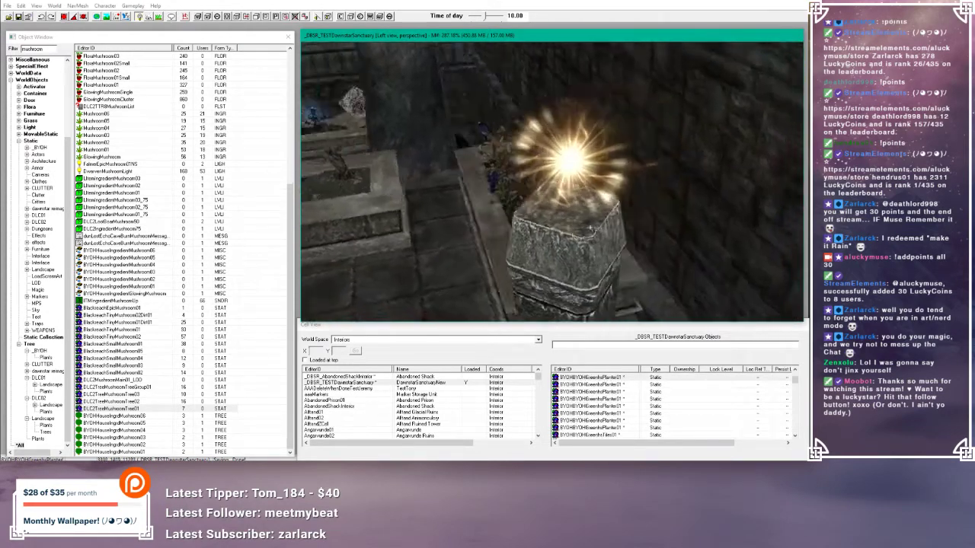
middle_click_drag(590, 234, 647, 211)
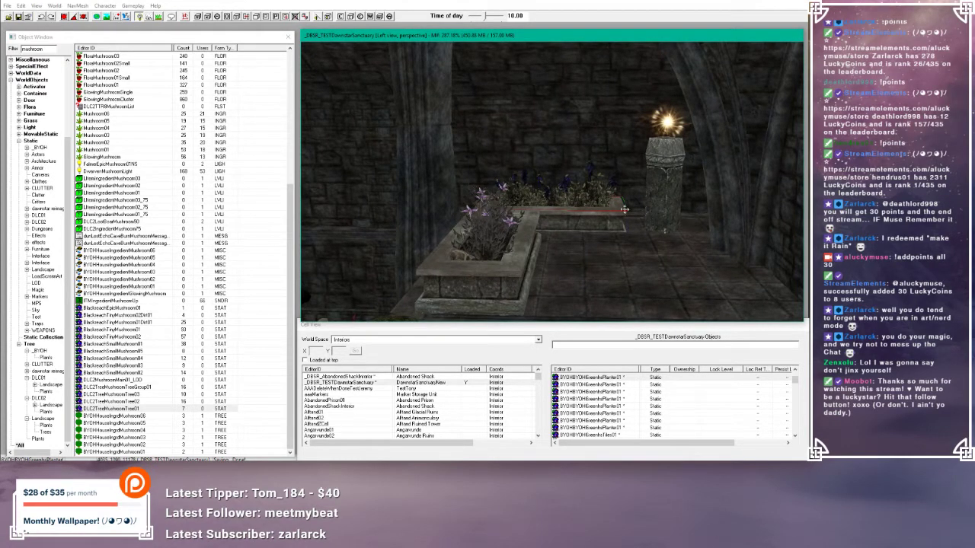
double_click(32, 49)
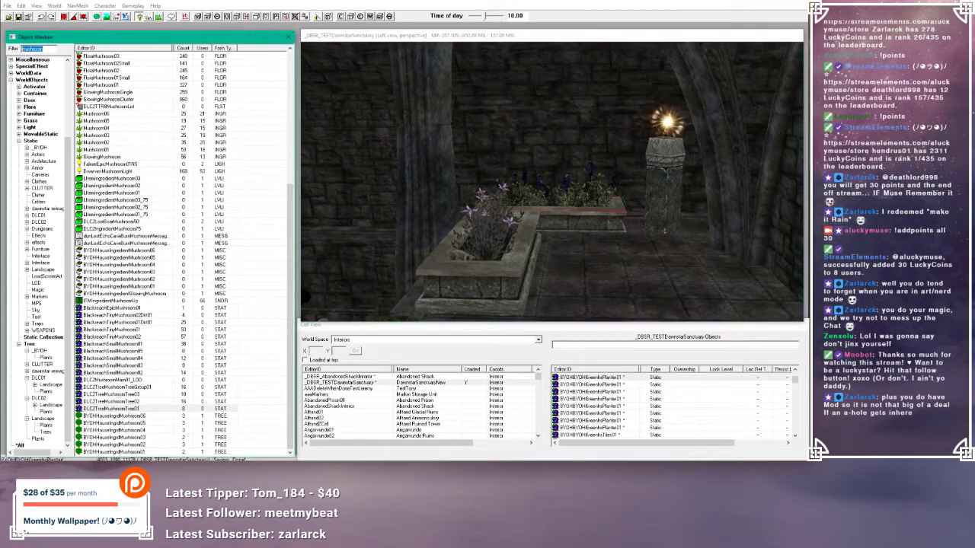
type("li")
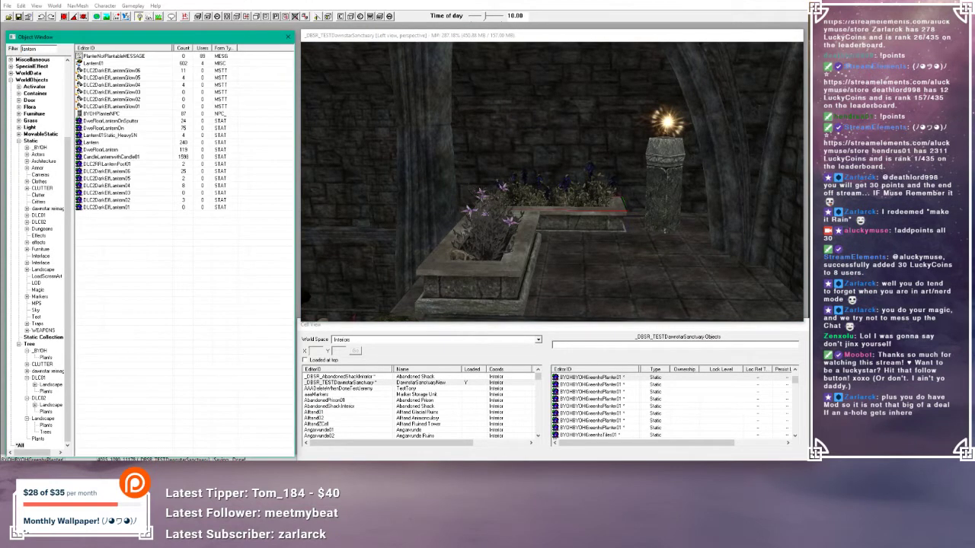
left_click(94, 65)
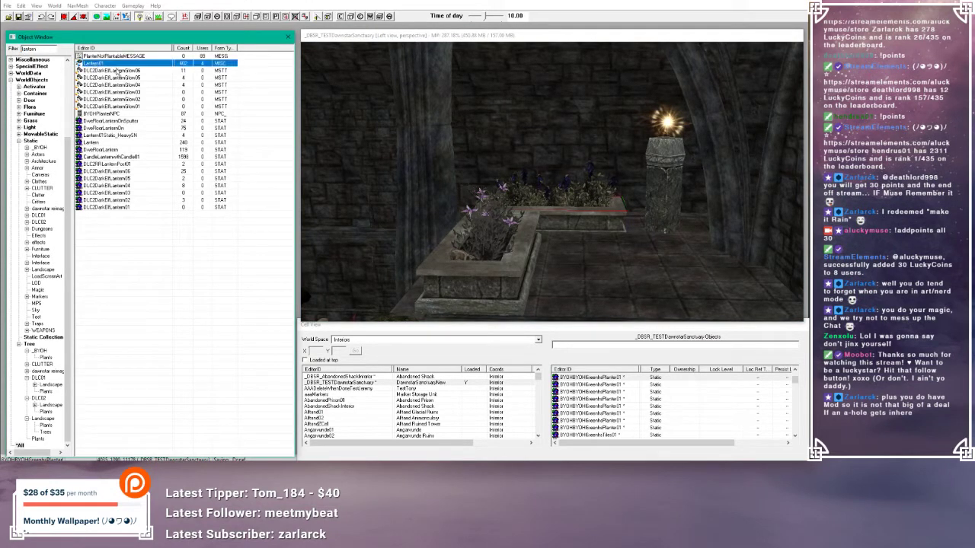
left_click(126, 72)
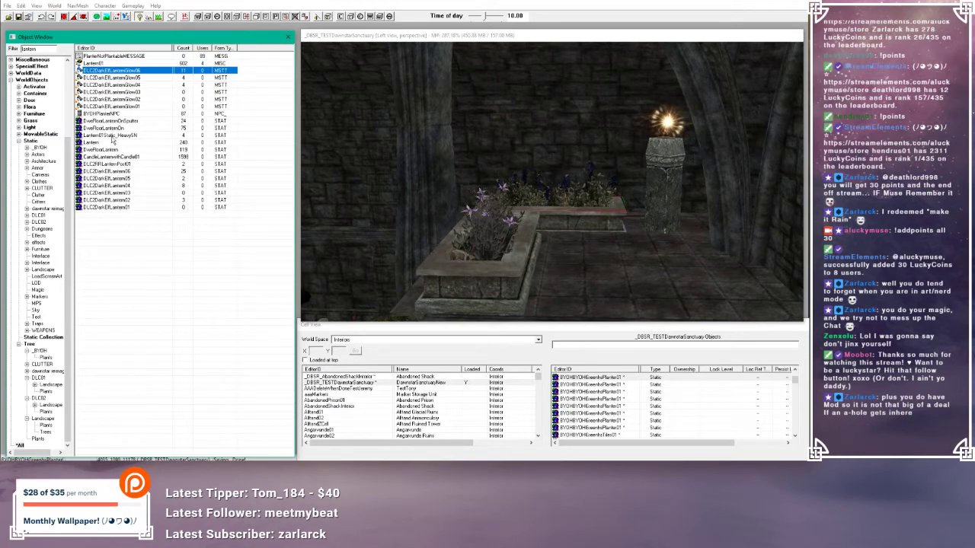
- Try out a DweFloorLantern on the floor beside the planters and delete it
left_click(102, 149)
left_click_drag(108, 155, 519, 257)
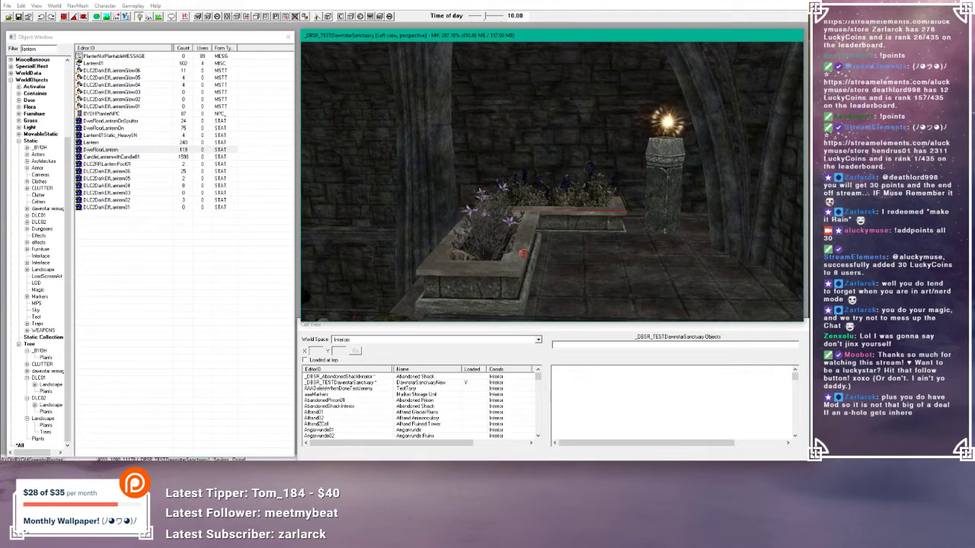
left_click_drag(466, 210, 577, 208)
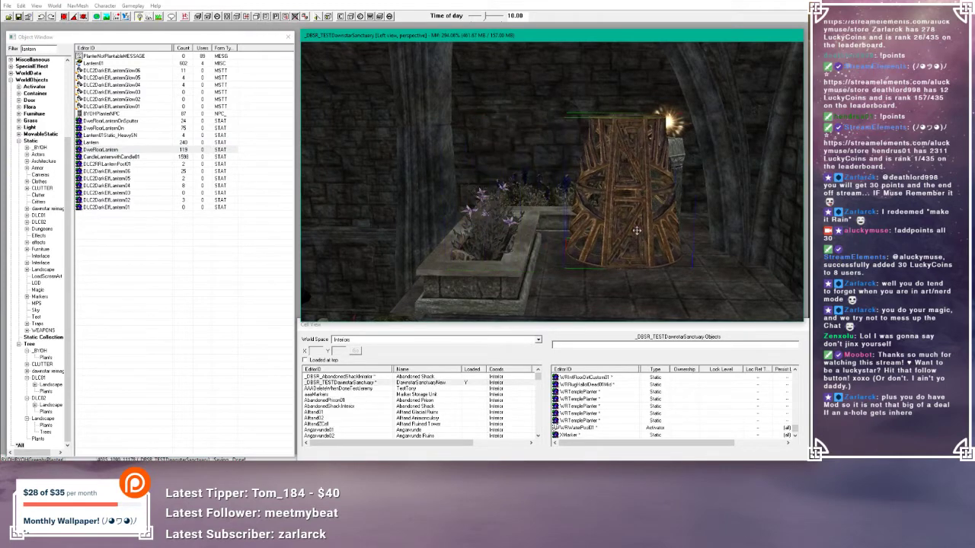
middle_click_drag(610, 224, 664, 243)
key("Delete")
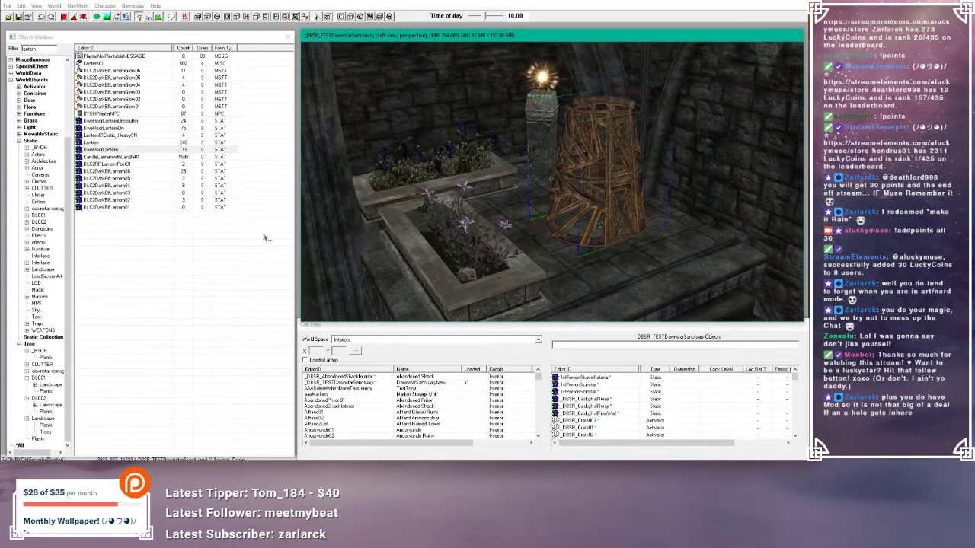
- Try out the DLC2RRLanternPost01 on the floor near the glowing pillar and delete it
left_click_drag(114, 164, 600, 199)
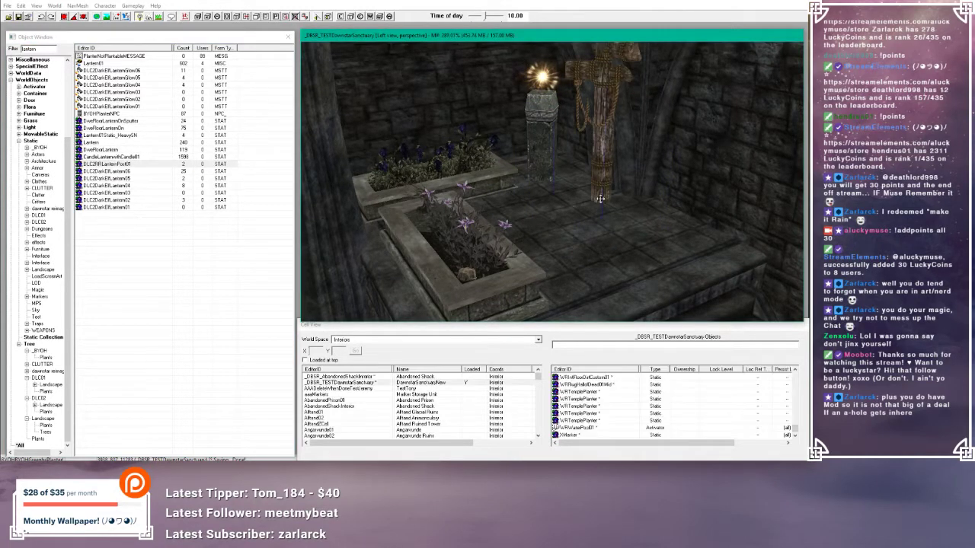
mouse_move(600, 184)
middle_mouse_down("shift")
mouse_move(554, 163)
mouse_move(596, 172)
middle_mouse_up("shift")
left_click_drag(597, 171, 576, 181)
middle_click_drag(583, 163, 597, 186, "shift")
key("Delete")
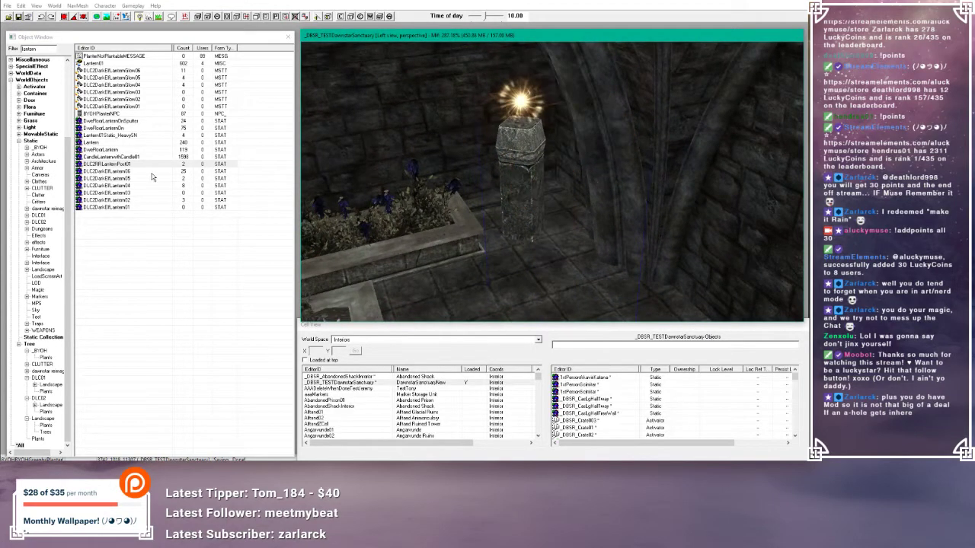
- Add the DLC2DarkElfLantern01 hanging lantern string and position it above the planters near the stone column
left_click(129, 157)
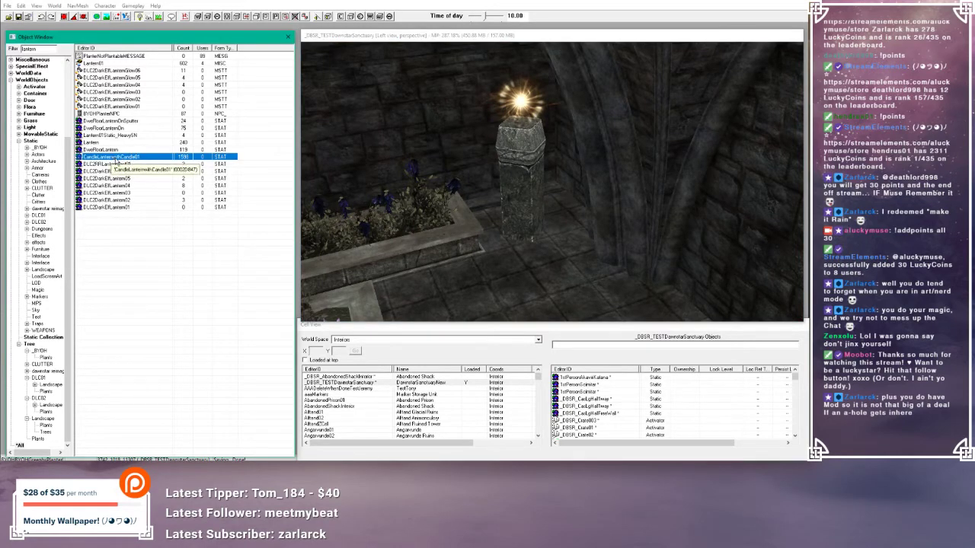
left_click(111, 172)
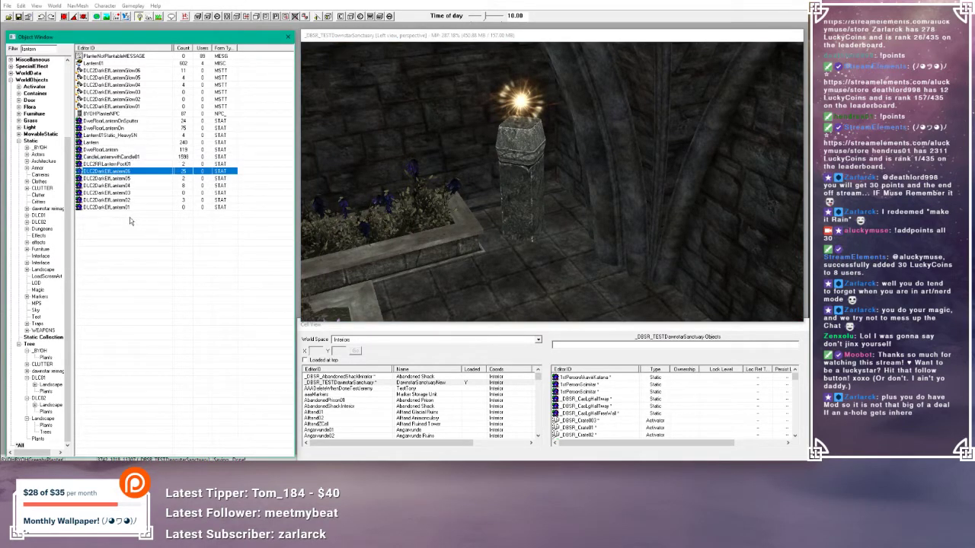
left_click_drag(119, 210, 366, 290)
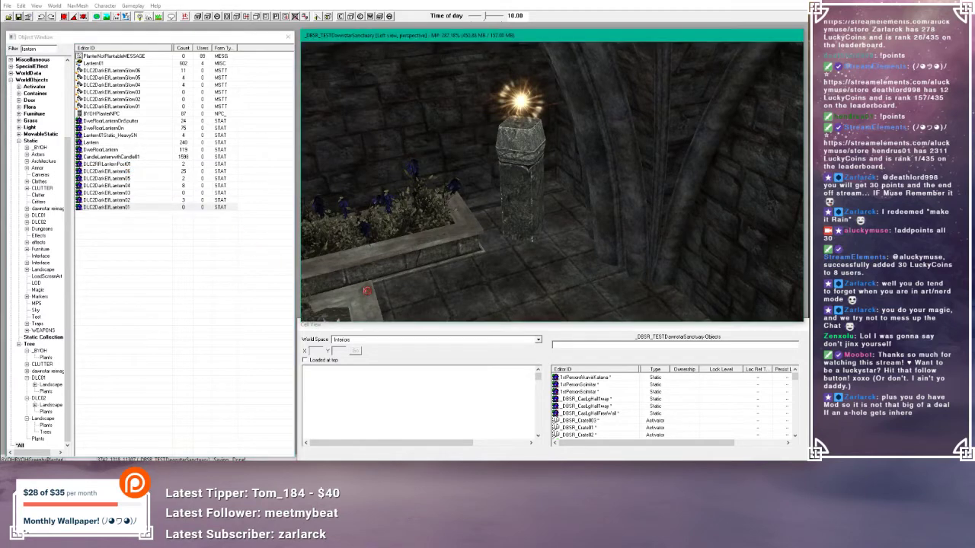
scroll(367, 291, "down", 3)
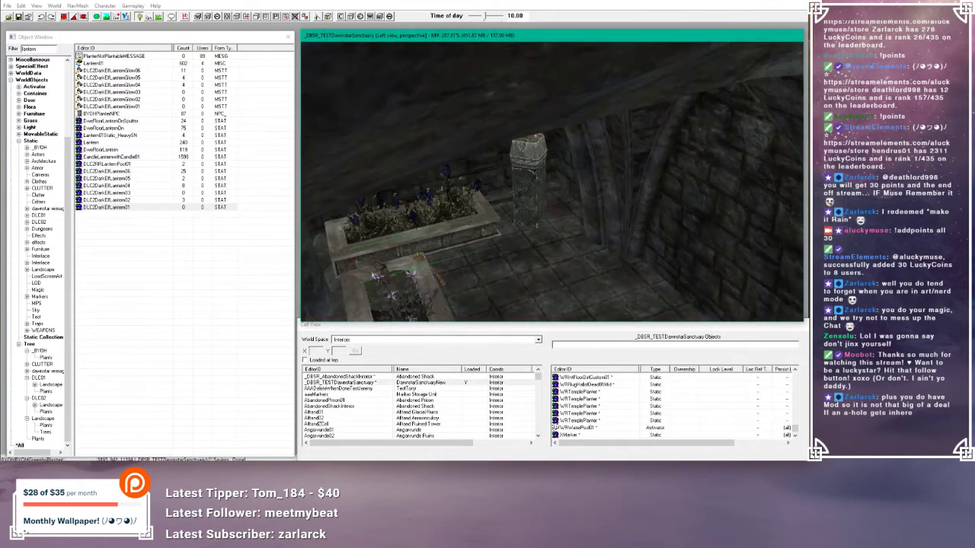
middle_click_drag(373, 275, 356, 252, "shift")
left_click(417, 259)
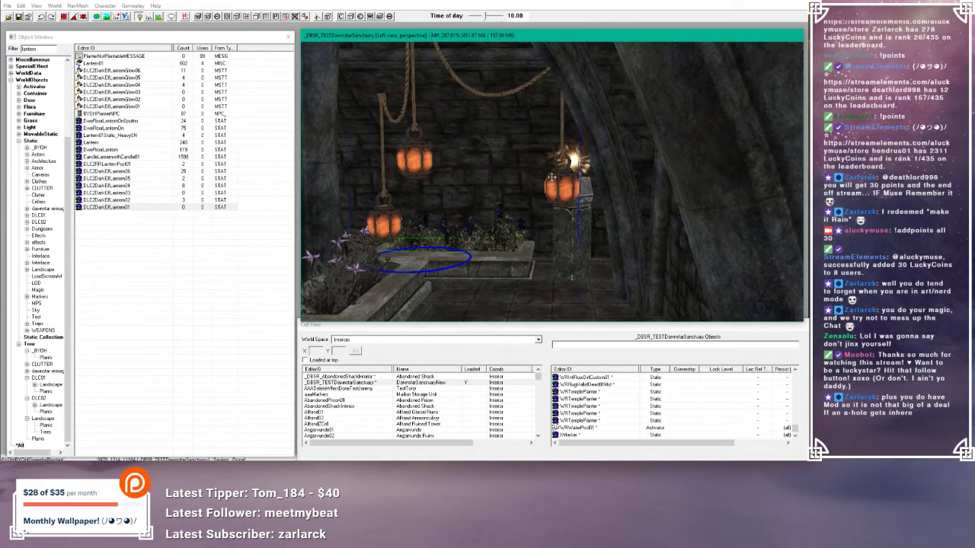
middle_click_drag(500, 202, 524, 218, "shift")
middle_click_drag(461, 217, 447, 173, "shift")
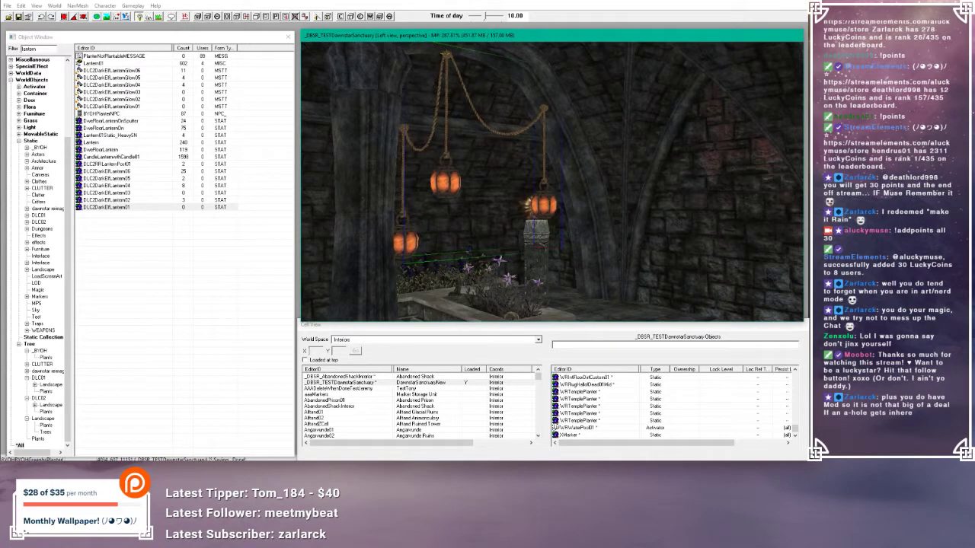
middle_click_drag(446, 177, 434, 175, "shift")
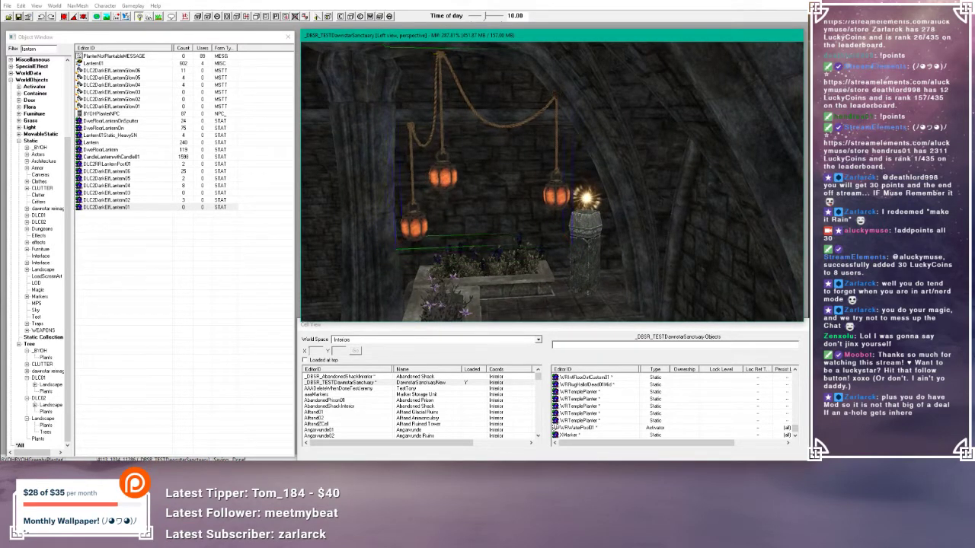
- Delete the DLC2DarkElfLantern01 lantern string hanging above the planters
middle_click_drag(435, 175, 434, 174, "shift")
left_click_drag(439, 177, 439, 185)
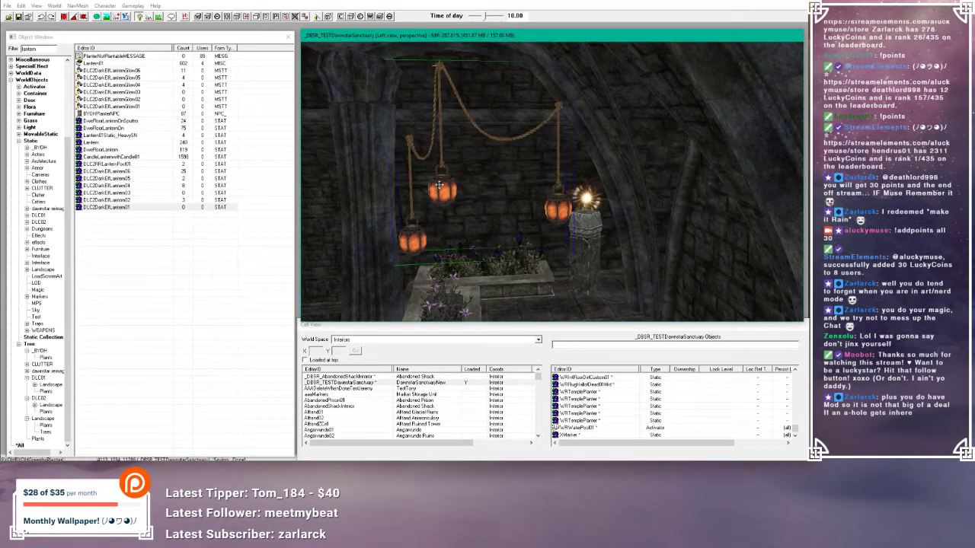
middle_click_drag(447, 188, 497, 204, "shift")
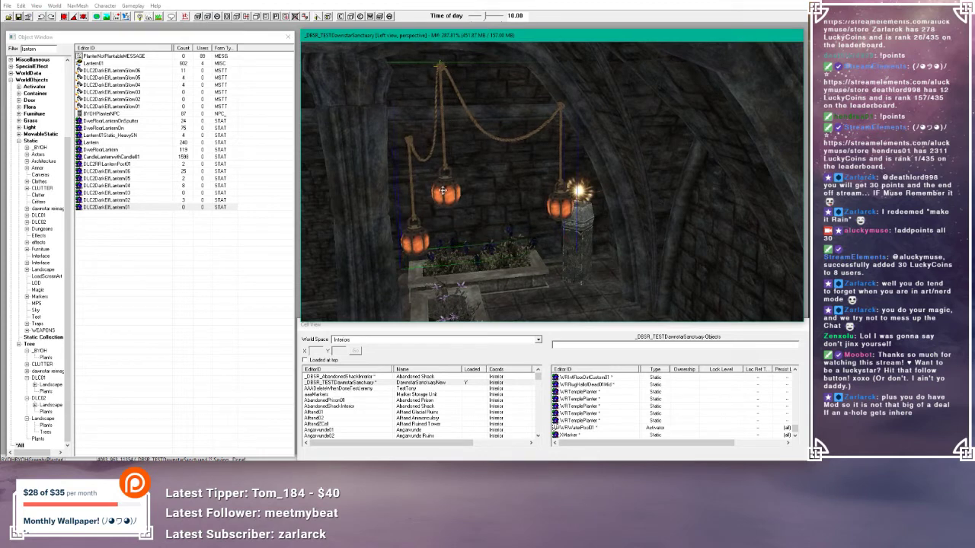
key("Delete")
- Add the DLC2DarkElfLantern02 two-lantern rope string and lift it above the rear planter
left_click_drag(106, 200, 392, 237)
left_click_drag(476, 290, 473, 286)
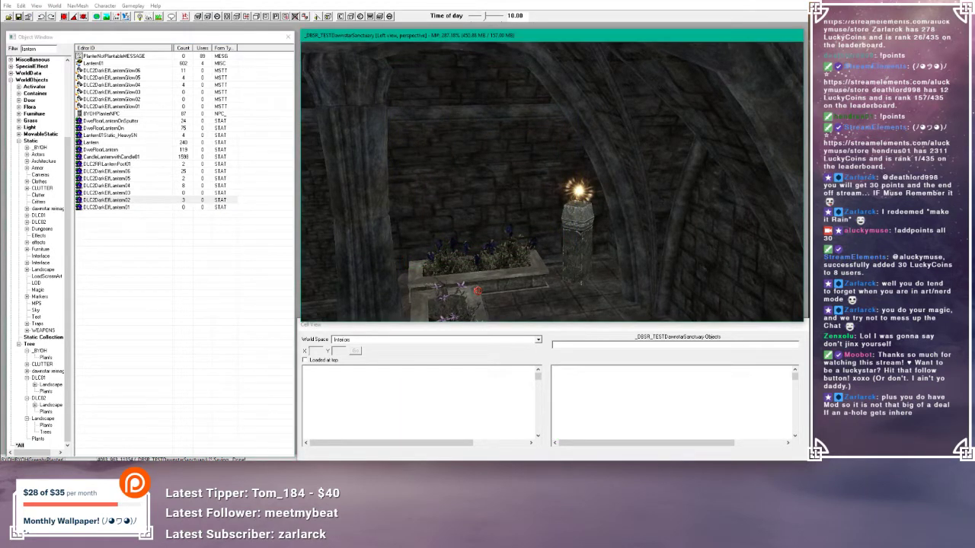
left_click(474, 286)
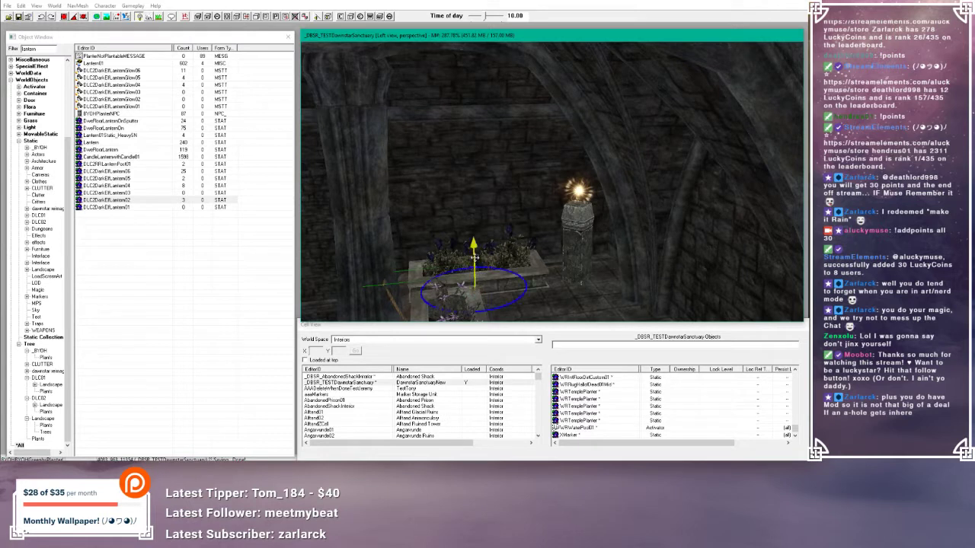
left_click_drag(474, 257, 470, 111)
left_click_drag(477, 146, 528, 135)
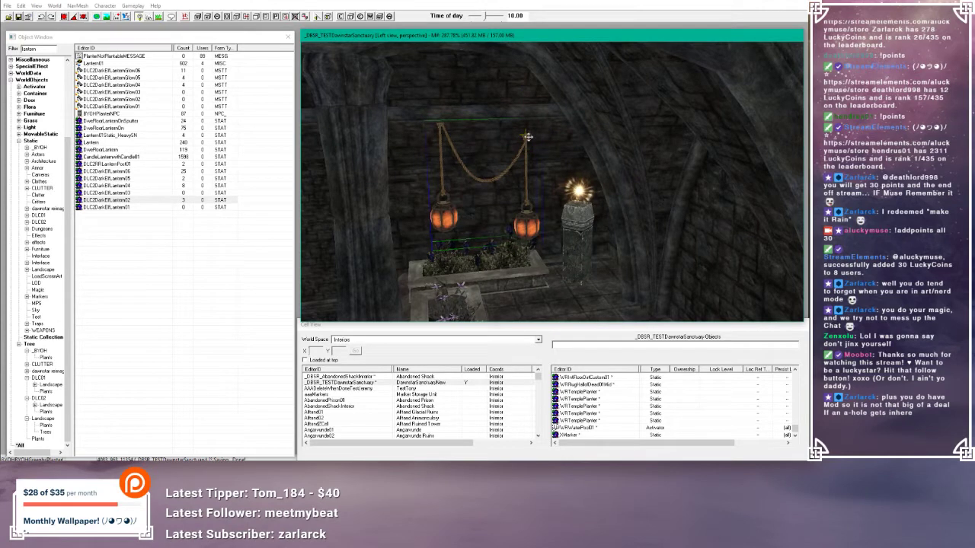
scroll(528, 137, "up", 3)
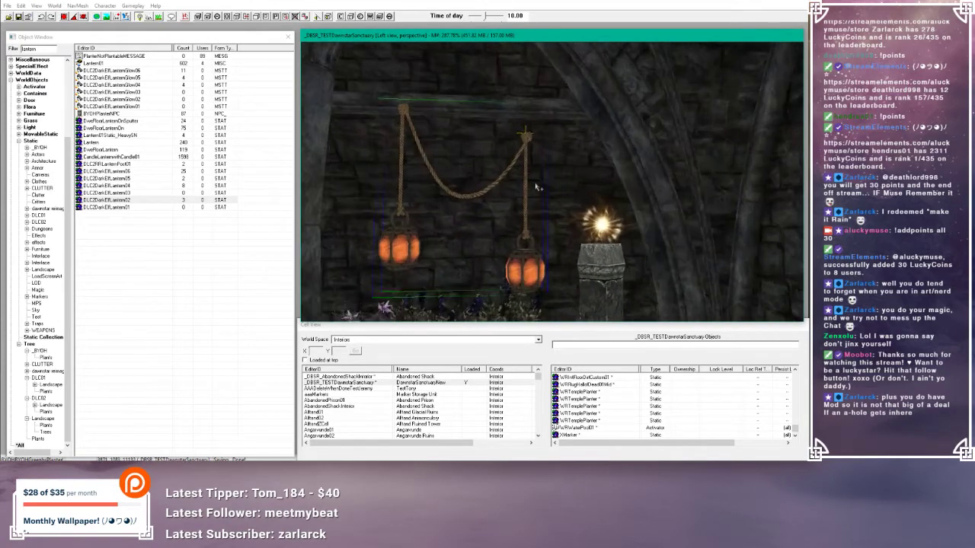
scroll(537, 188, "down", 5)
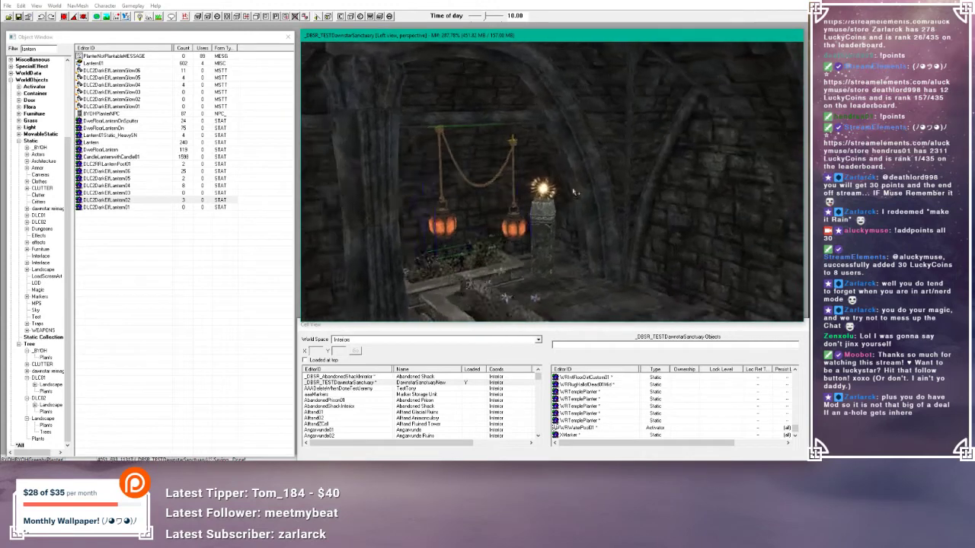
- Raise and shift the two-lantern string so its rope ends hang high from the stone arch above the rear planter
middle_click_drag(575, 192, 589, 199, "shift")
left_click_drag(491, 136, 503, 62)
middle_click_drag(503, 62, 490, 79, "shift")
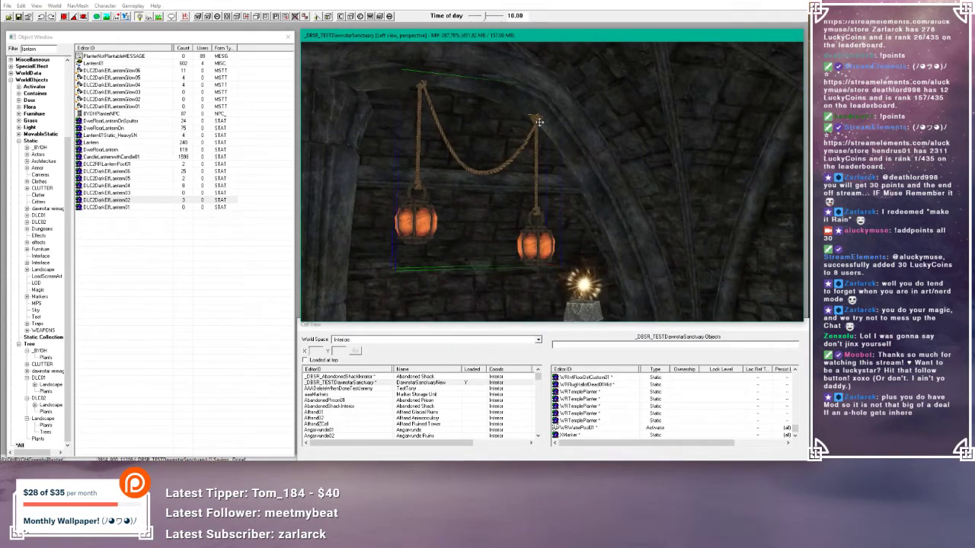
left_click_drag(538, 122, 524, 114)
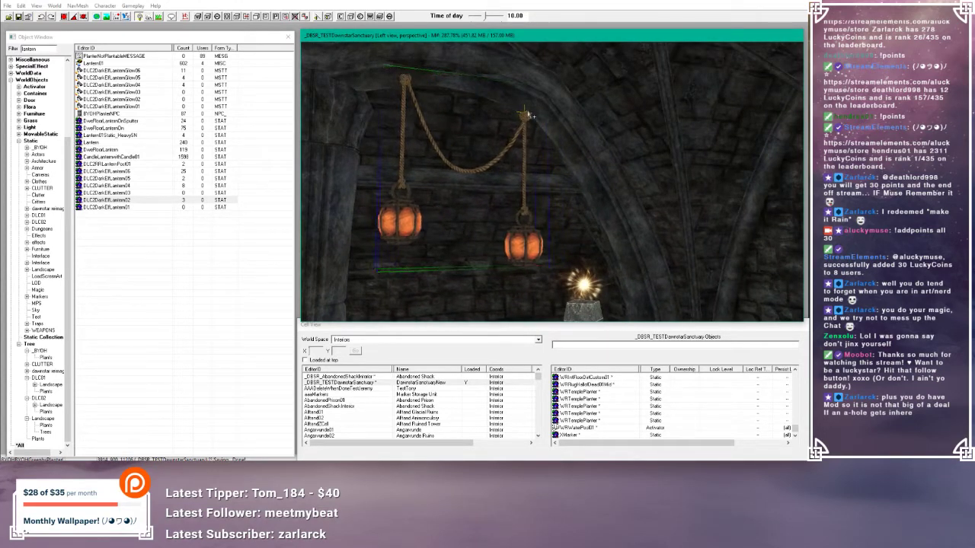
middle_click_drag(526, 115, 521, 101, "shift")
key("z")
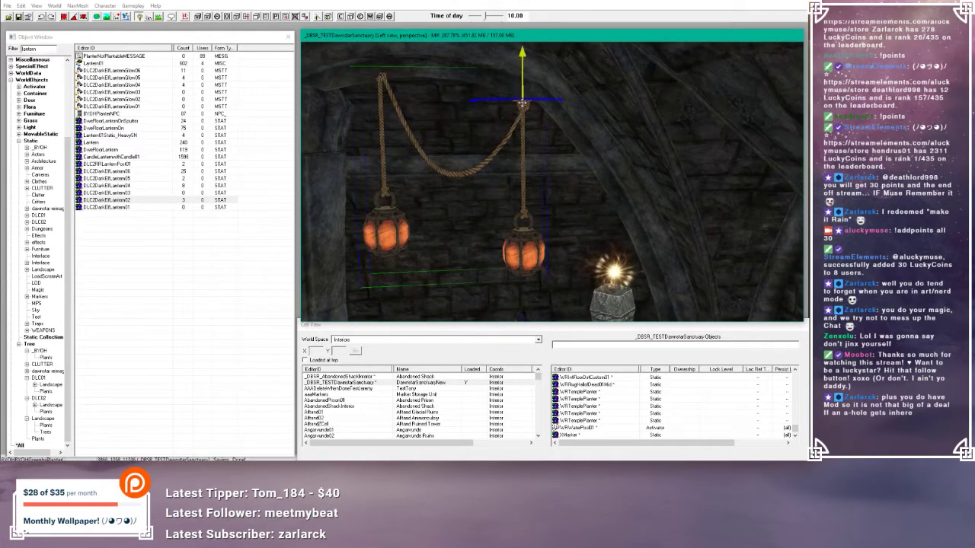
left_click_drag(551, 150, 551, 145)
mouse_move(523, 99)
middle_mouse_down("shift")
mouse_move(561, 102)
mouse_move(536, 105)
middle_mouse_up("shift")
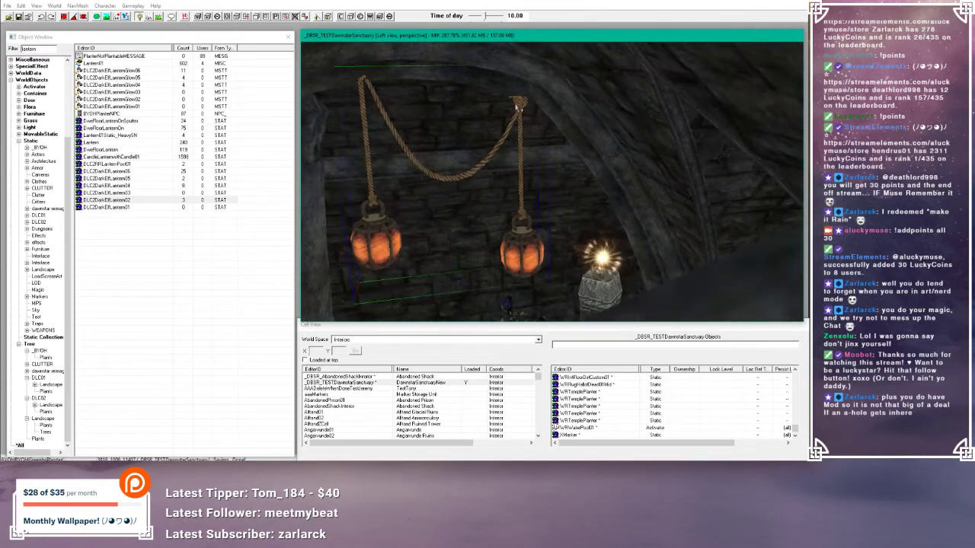
key("z")
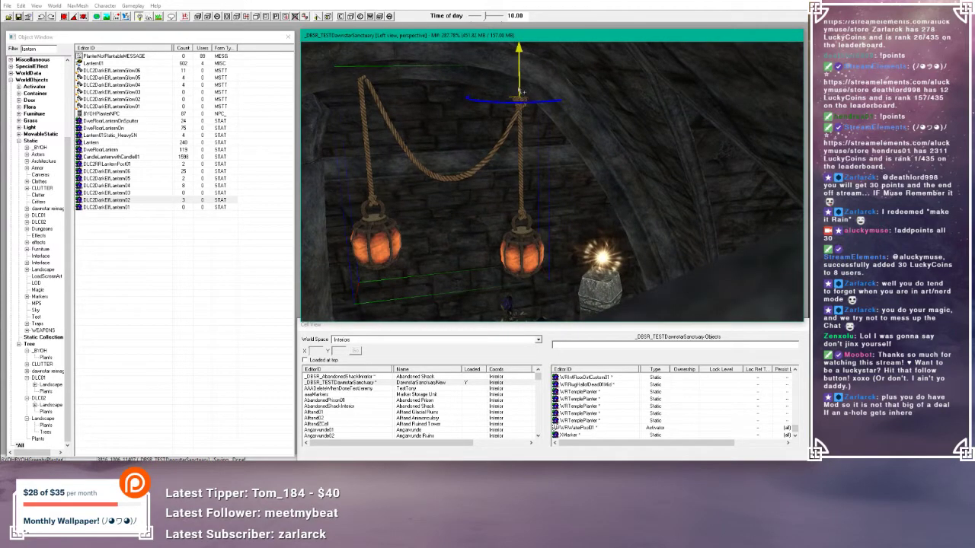
right_click_drag(519, 74, 519, 74)
middle_click_drag(553, 139, 555, 134)
scroll(554, 137, "down", 6)
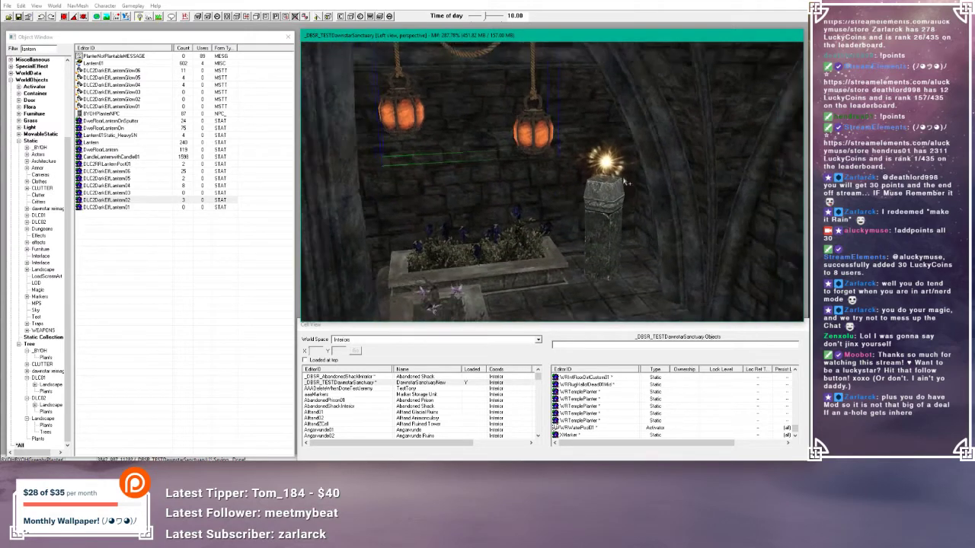
- Add a single DLC2DarkElfLantern06 and place it slightly lower, between the two lanterns of the rope string
middle_click_drag(644, 161, 525, 183, "shift")
left_click(125, 193)
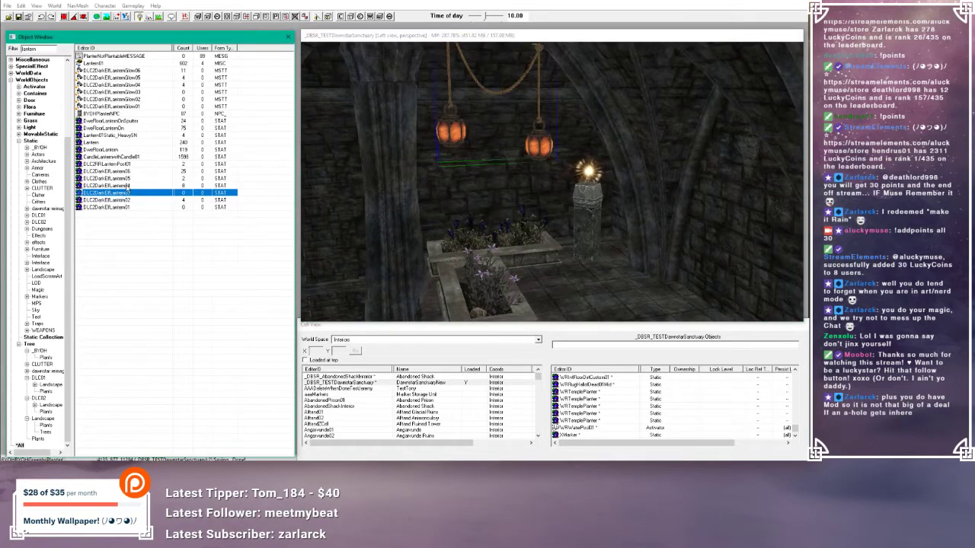
left_click_drag(126, 172, 492, 144)
middle_click_drag(491, 145, 479, 144, "shift")
scroll(483, 145, "up", 3)
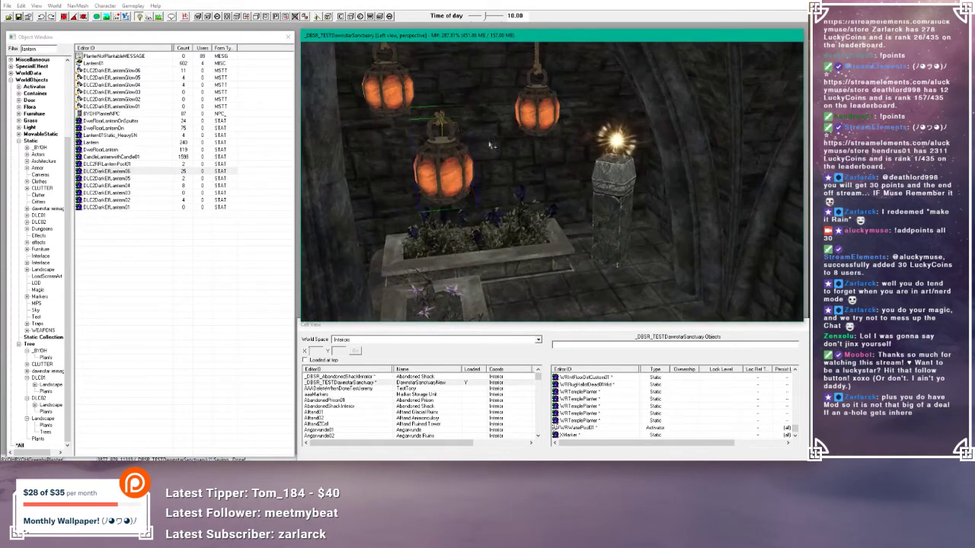
left_click_drag(445, 122, 472, 94)
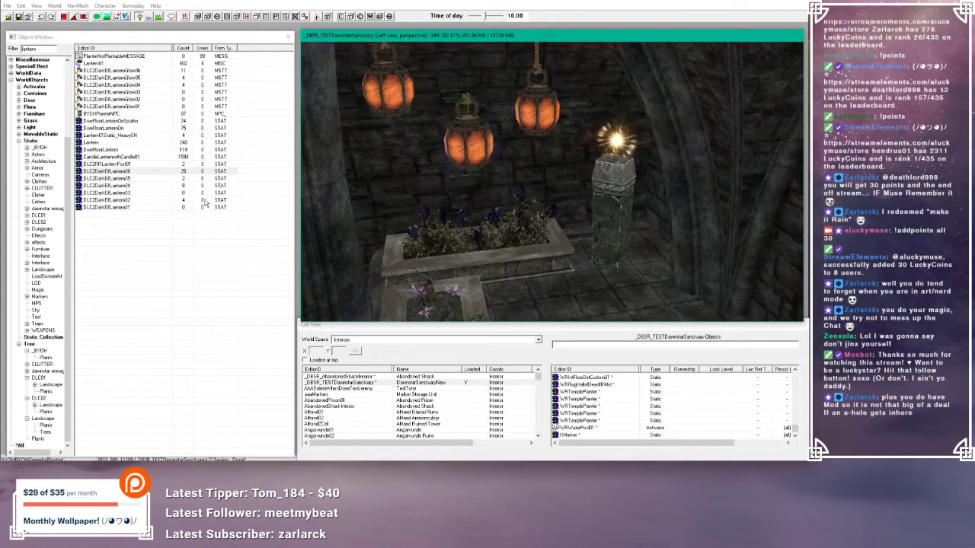
- Add a DLC2DarkElfLantern05 and hang it low over the column-side end of the rear planter
left_click_drag(119, 179, 455, 130)
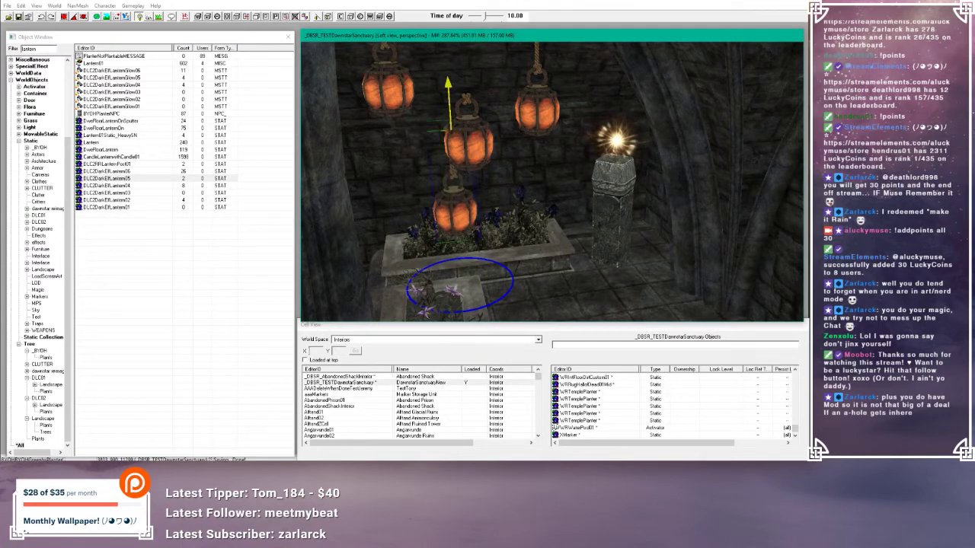
key("e")
left_click_drag(459, 191, 412, 193)
scroll(446, 197, "down", 4)
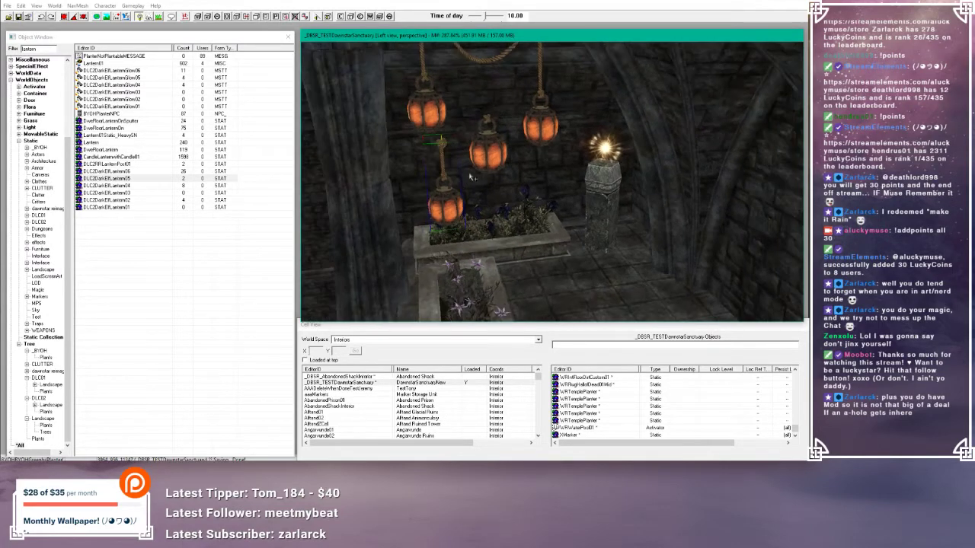
mouse_move(503, 153)
middle_mouse_down()
mouse_move(491, 155)
mouse_move(500, 153)
middle_mouse_up()
- Add a DLC2DarkElfLantern04, raise it off the planter and move it over the rear planter's end near the glowing pedestal
left_click(114, 186)
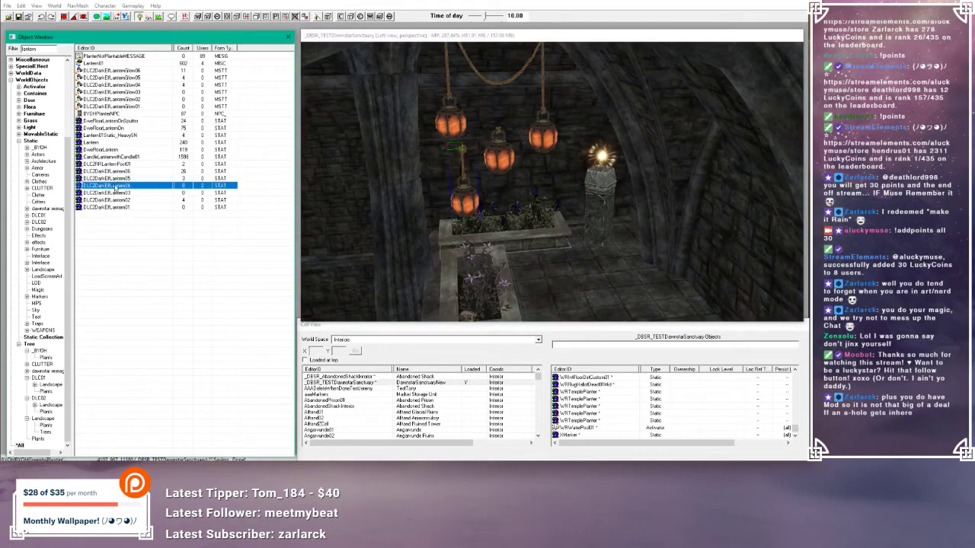
left_click(507, 263)
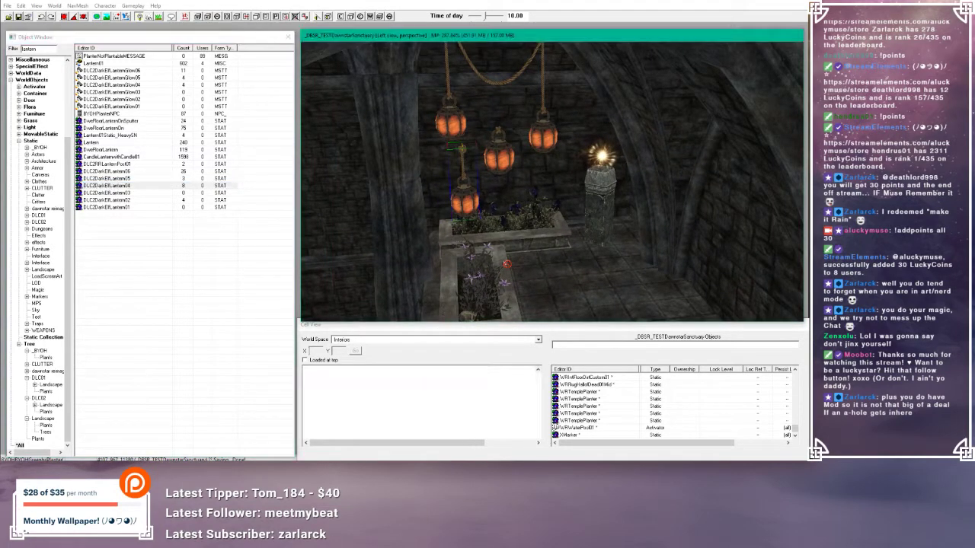
left_click(506, 264)
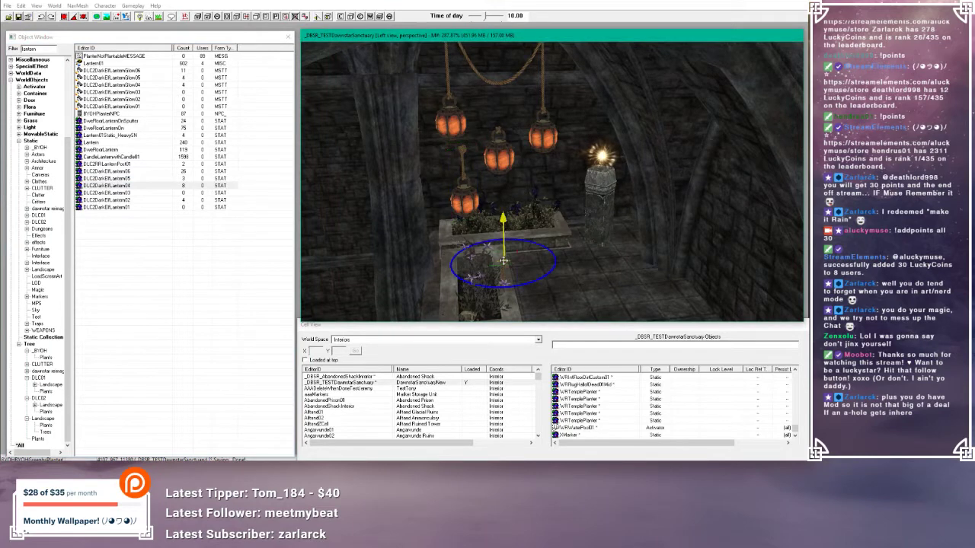
left_click(506, 214)
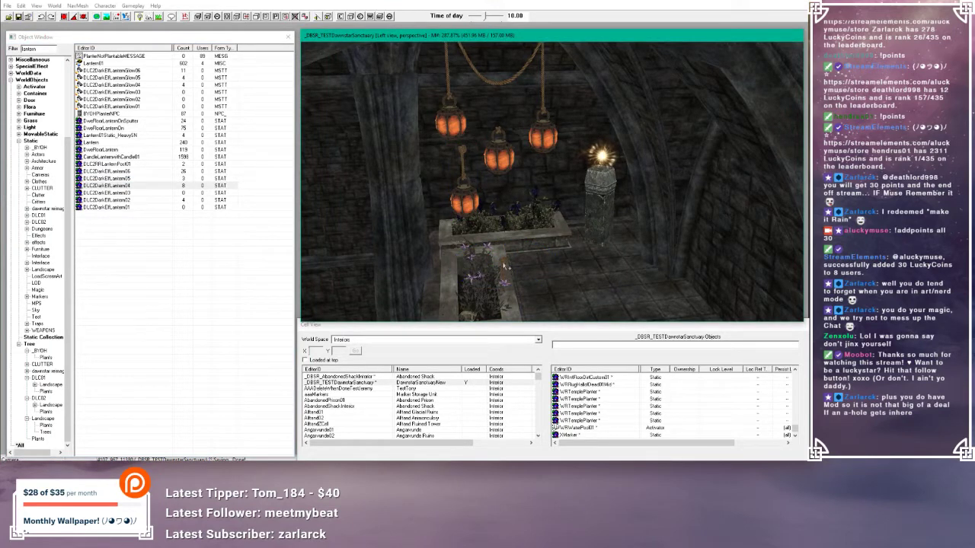
middle_click_drag(505, 263, 503, 270, "shift")
scroll(504, 259, "up", 3)
left_click(479, 283)
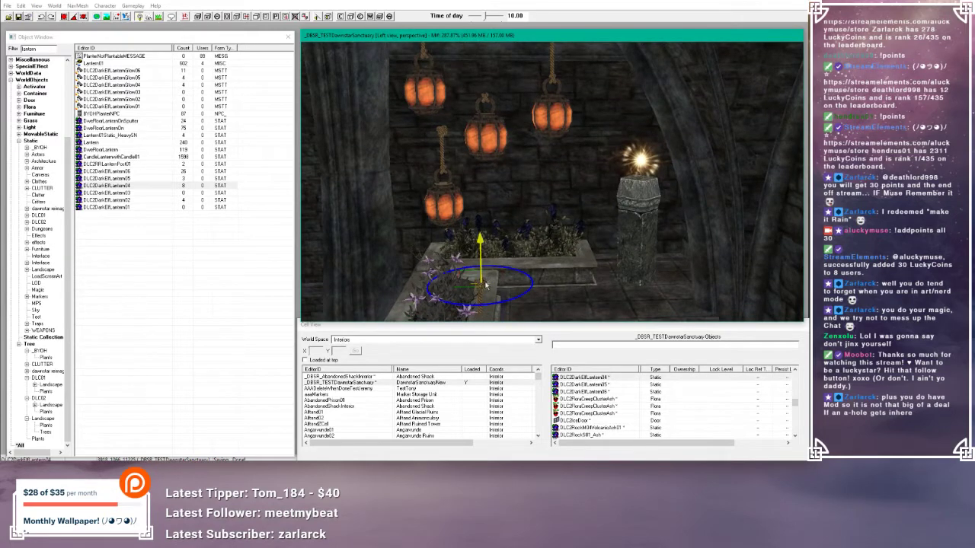
left_click_drag(482, 280, 477, 104)
middle_click_drag(477, 106, 475, 236, "shift")
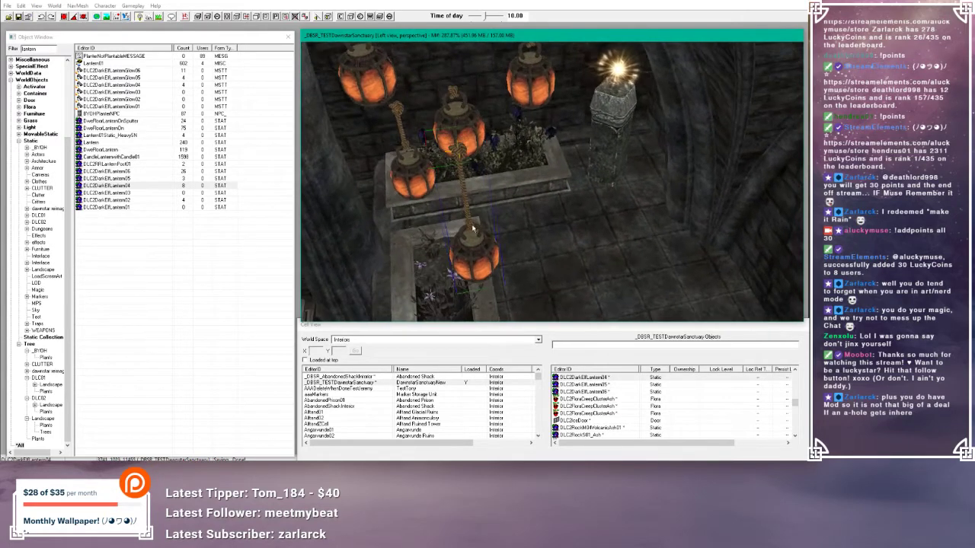
left_click_drag(475, 245, 577, 162)
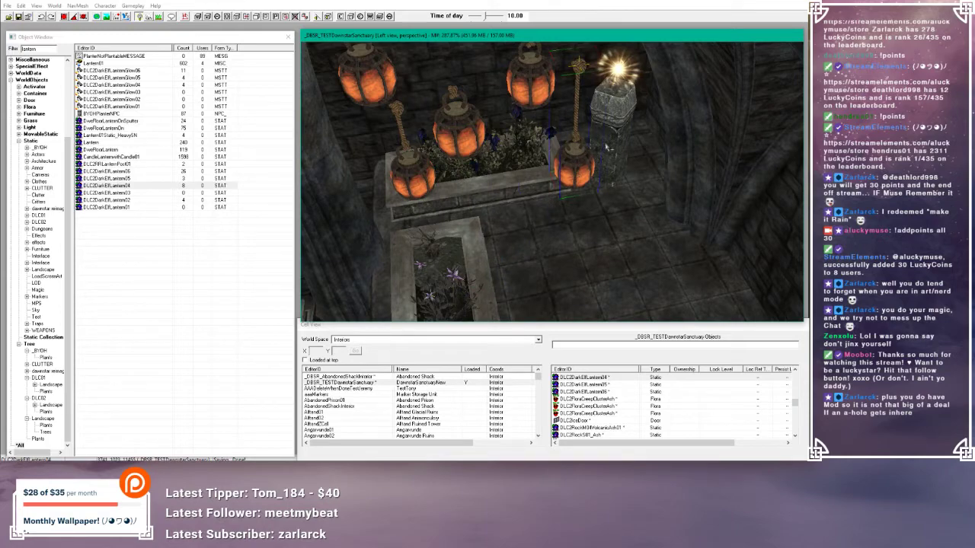
scroll(607, 147, "down", 5)
mouse_move(607, 147)
middle_mouse_down("shift")
mouse_move(598, 124)
mouse_move(606, 144)
middle_mouse_up("shift")
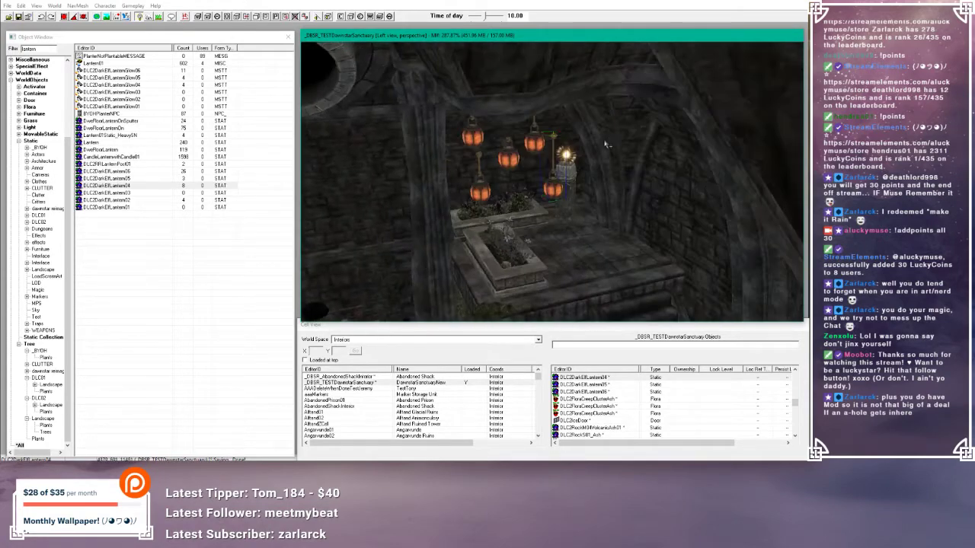
- Delete the glow on top of the stone pedestal and move the pedestal away from the planters to the platform edge by the stairs
scroll(607, 145, "up", 5)
key("Delete")
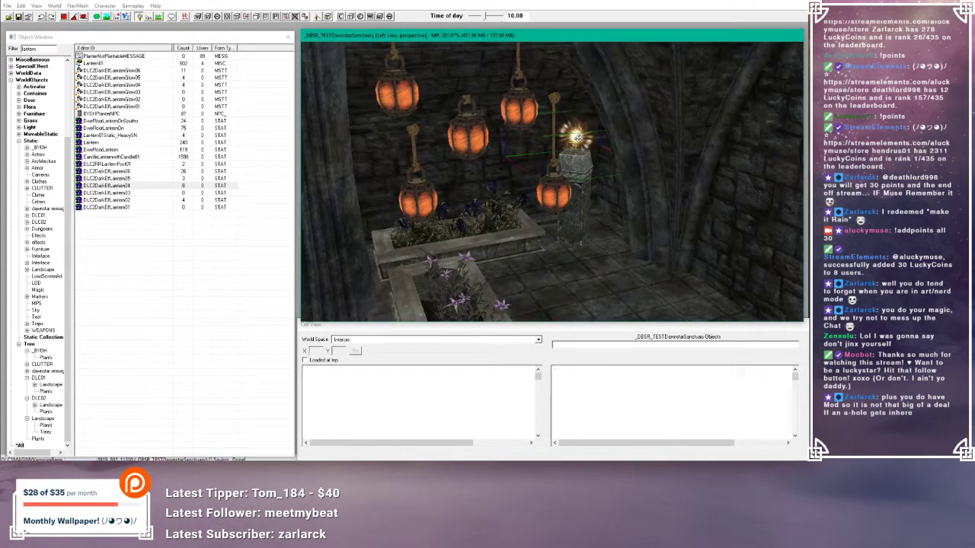
left_click(584, 164)
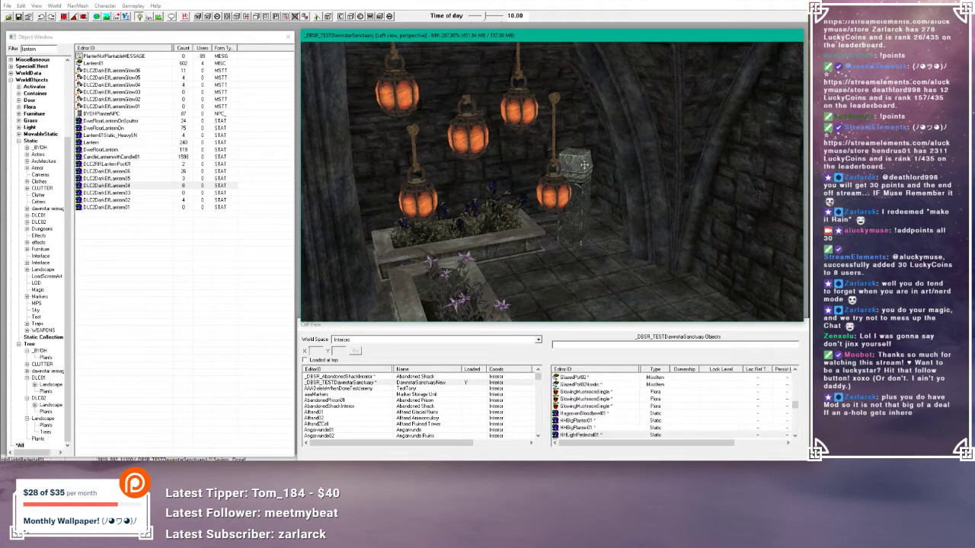
scroll(432, 177, "down", 5)
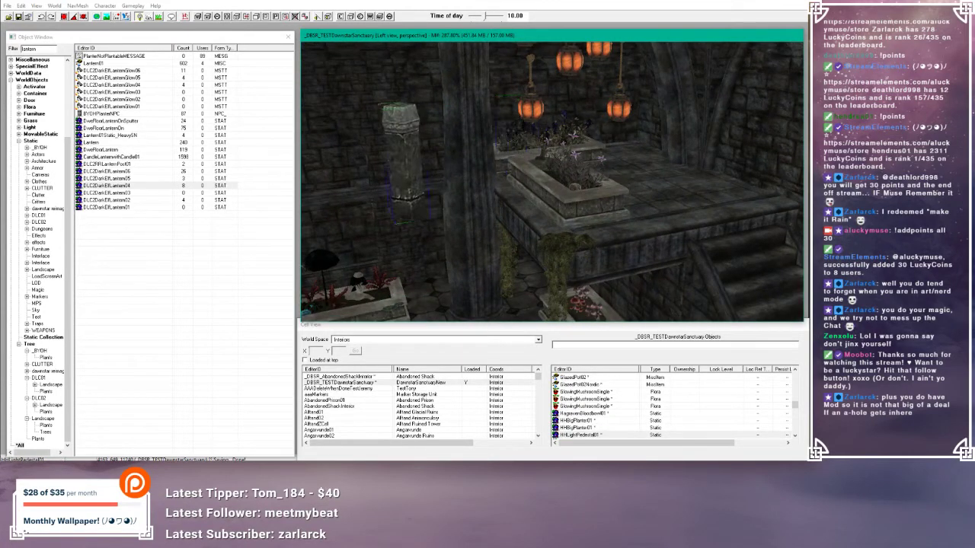
left_click_drag(480, 175, 380, 175)
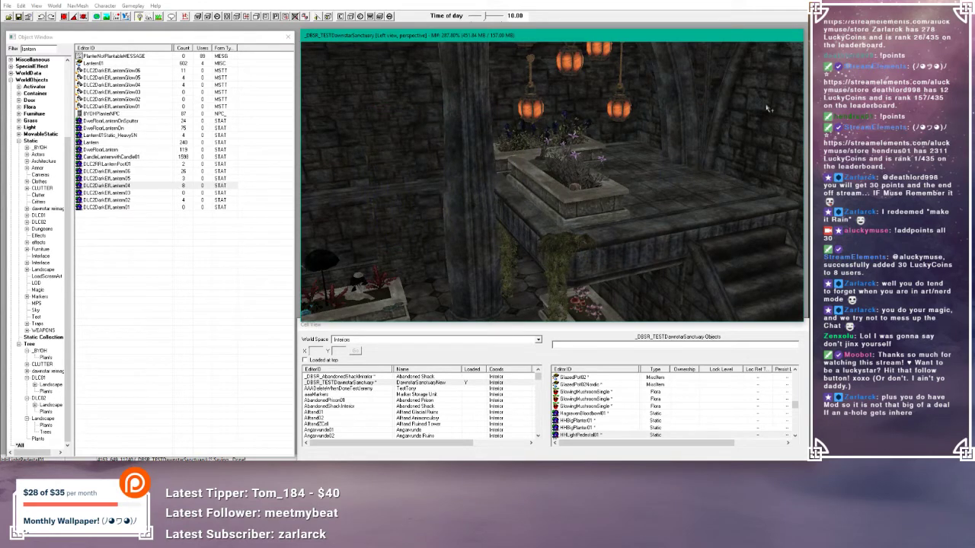
middle_click_drag(768, 109, 654, 168, "shift")
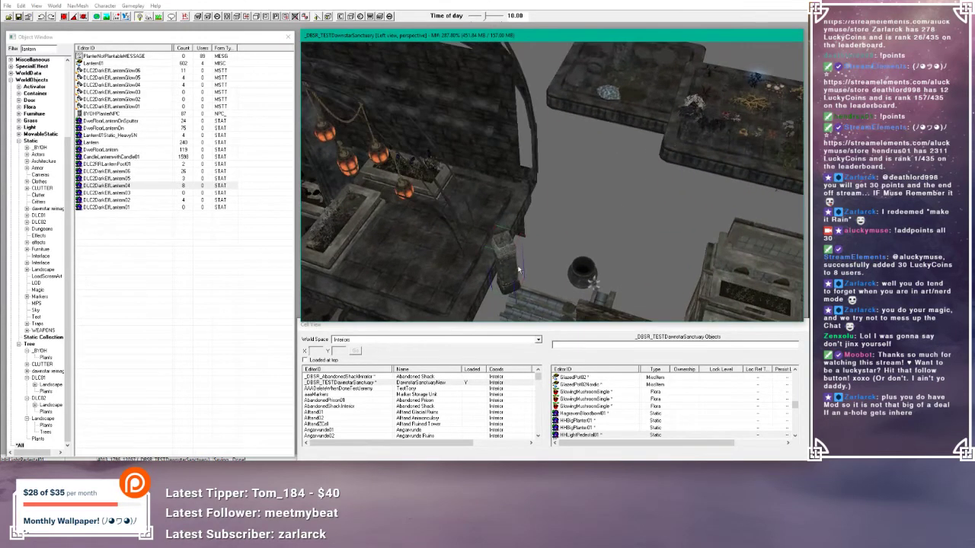
middle_click_drag(518, 271, 559, 228, "shift")
- Add a DLC2DarkElfLanternGlow06 over the front planter beneath the hanging lanterns
middle_click_drag(662, 137, 629, 155, "shift")
scroll(609, 175, "up", 2)
key("a")
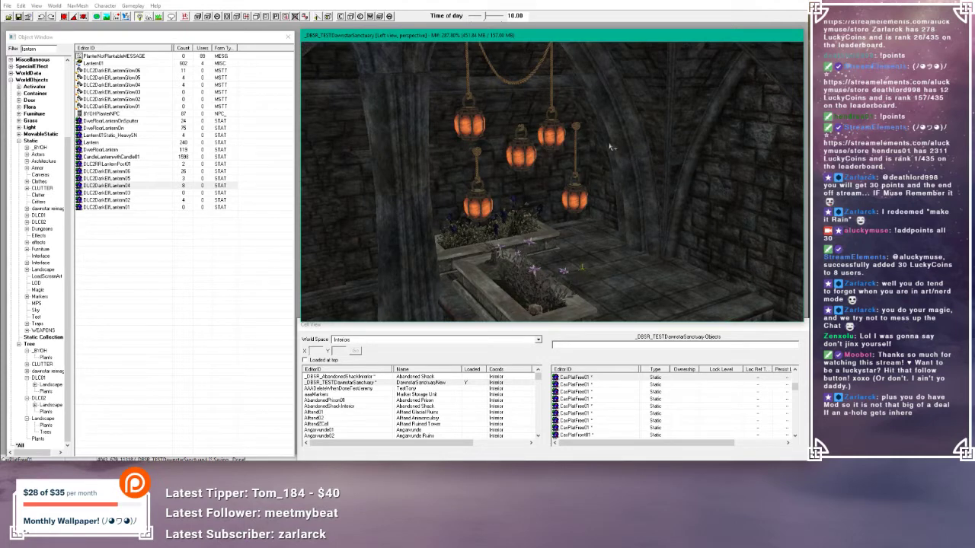
middle_click_drag(610, 147, 525, 148, "shift")
mouse_move(590, 141)
middle_mouse_down("shift")
mouse_move(653, 170)
mouse_move(609, 160)
mouse_move(601, 145)
middle_mouse_up("shift")
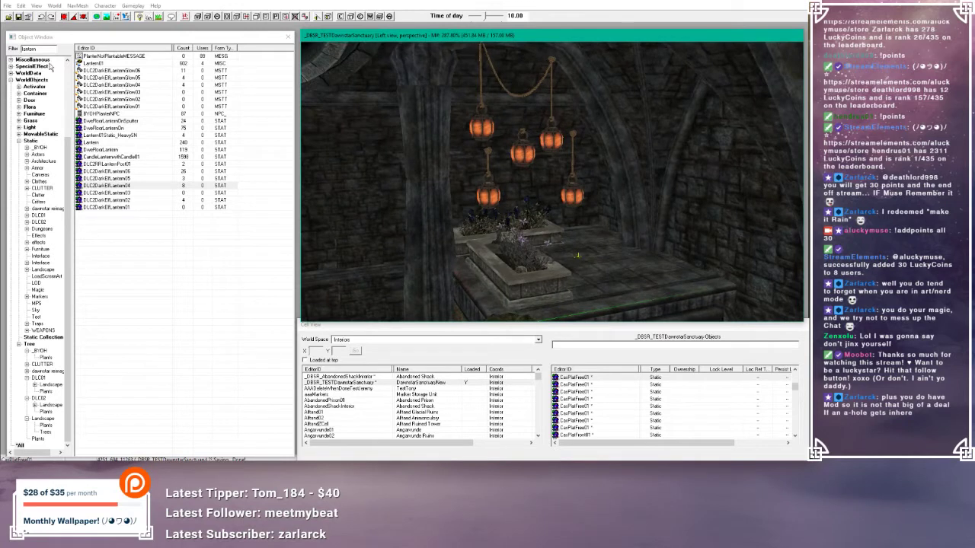
left_click_drag(40, 49, 22, 49)
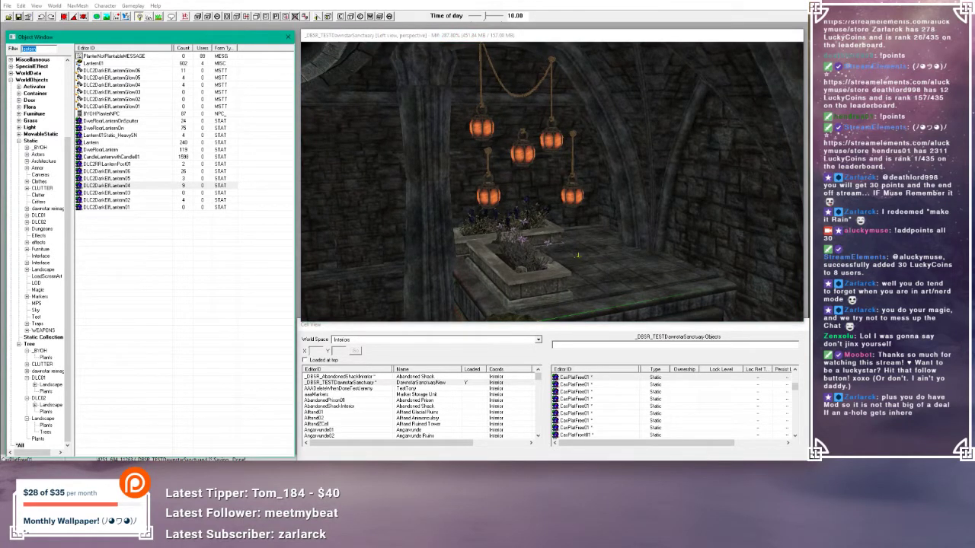
left_click(121, 71)
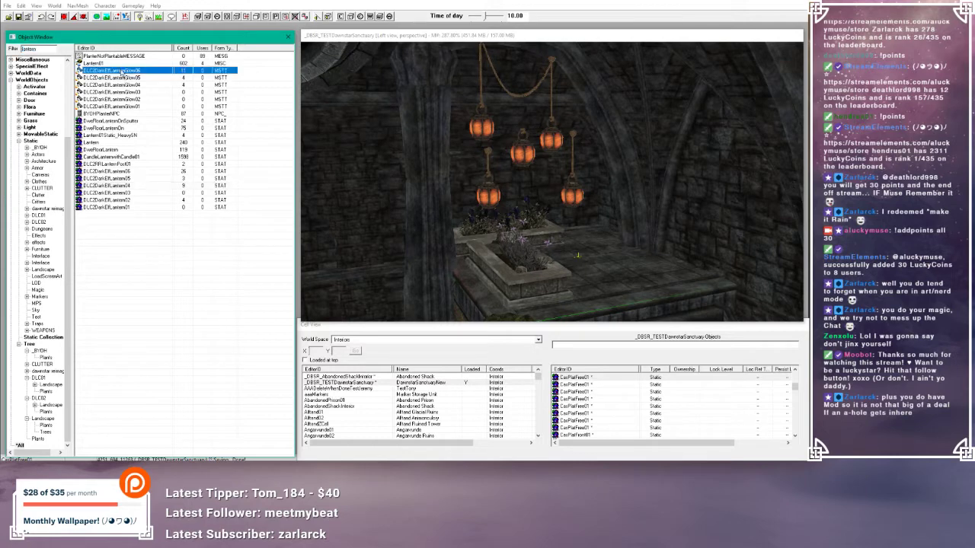
left_click_drag(123, 76, 551, 264)
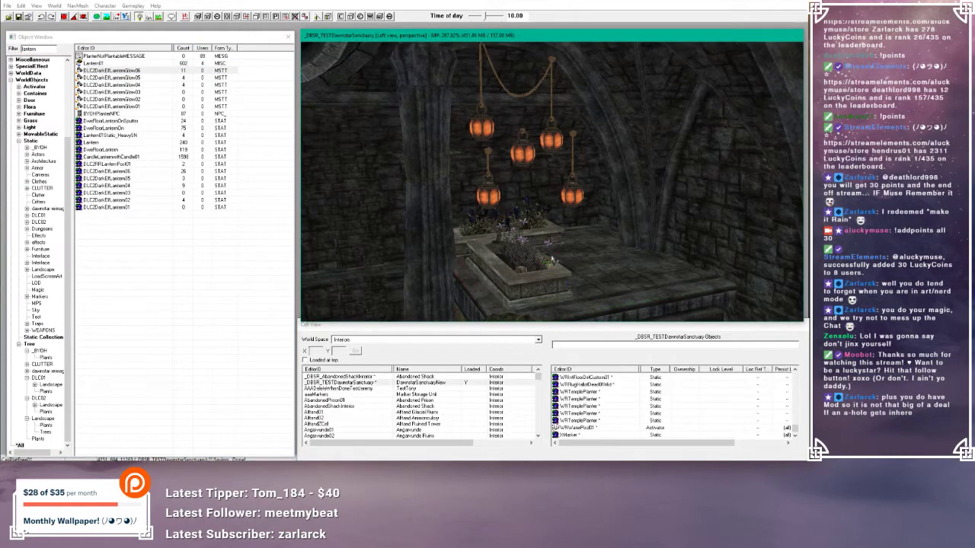
left_click(551, 261)
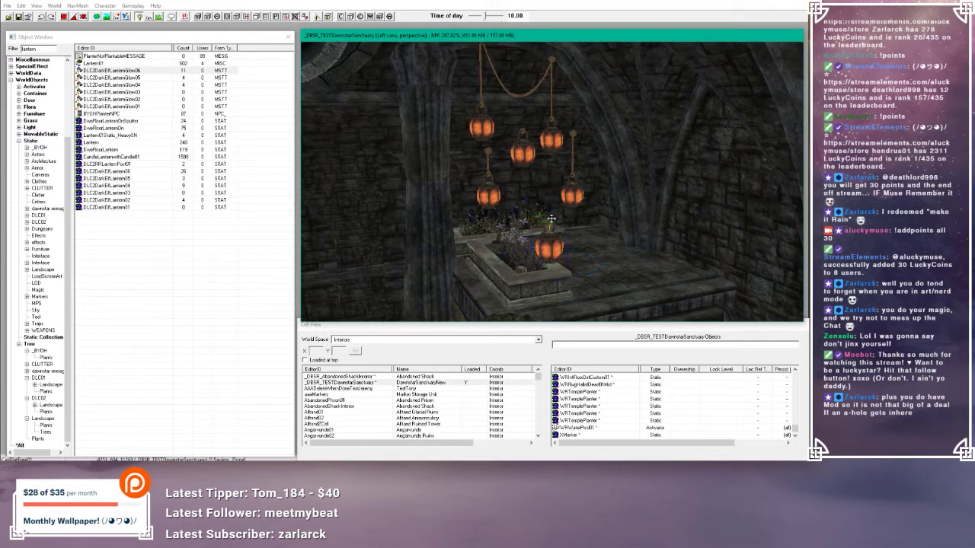
- Position the new glowing lantern low over the stair-side corner of the front planter, checking its placement from several angles
key("shift")
key("shift")
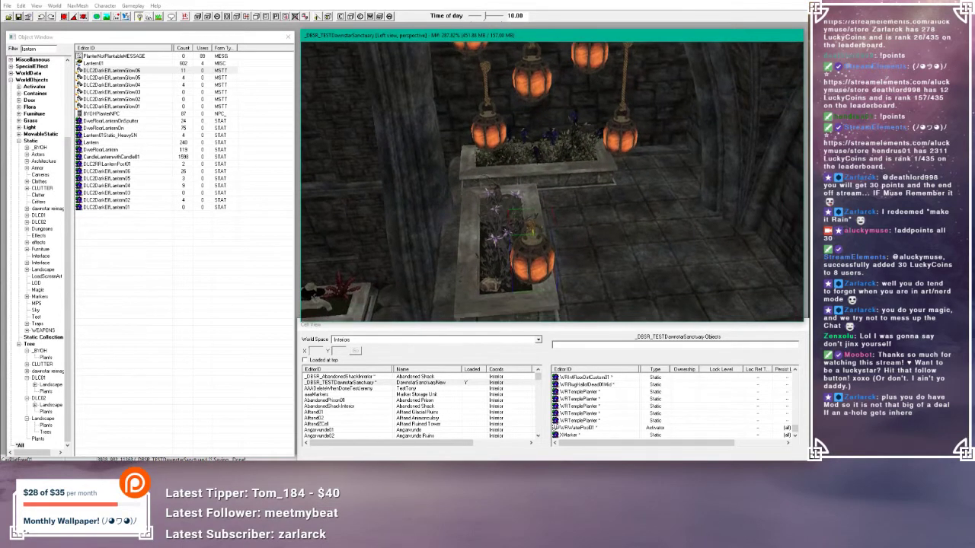
key("shift")
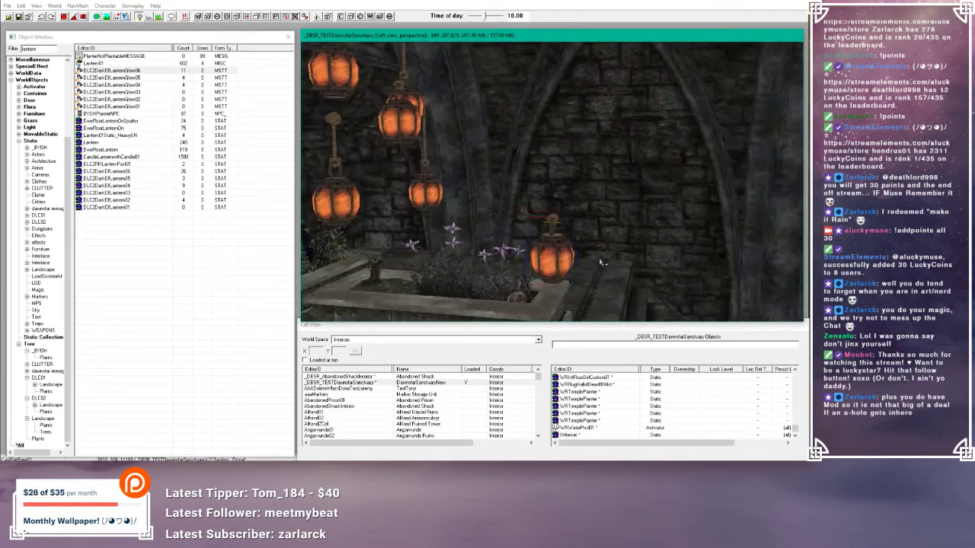
key("shift")
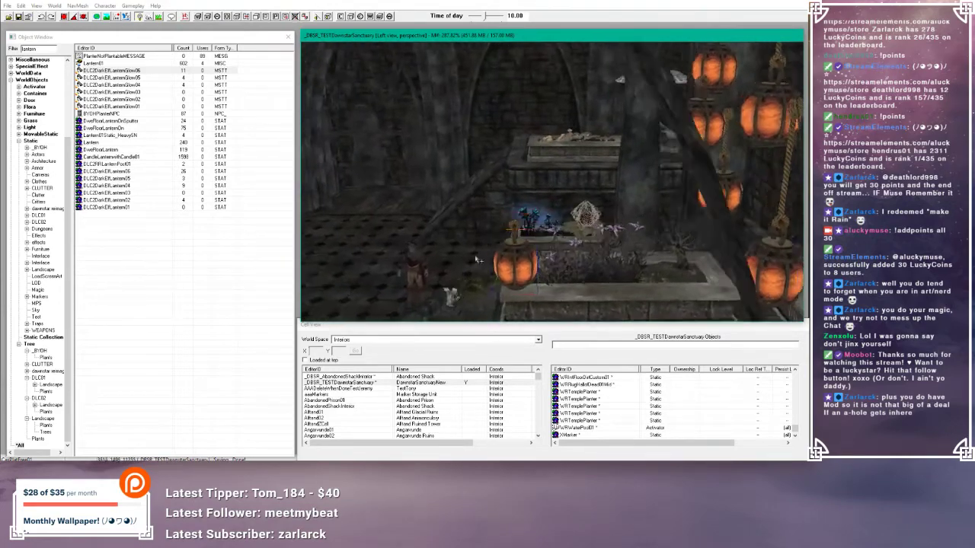
key("shift")
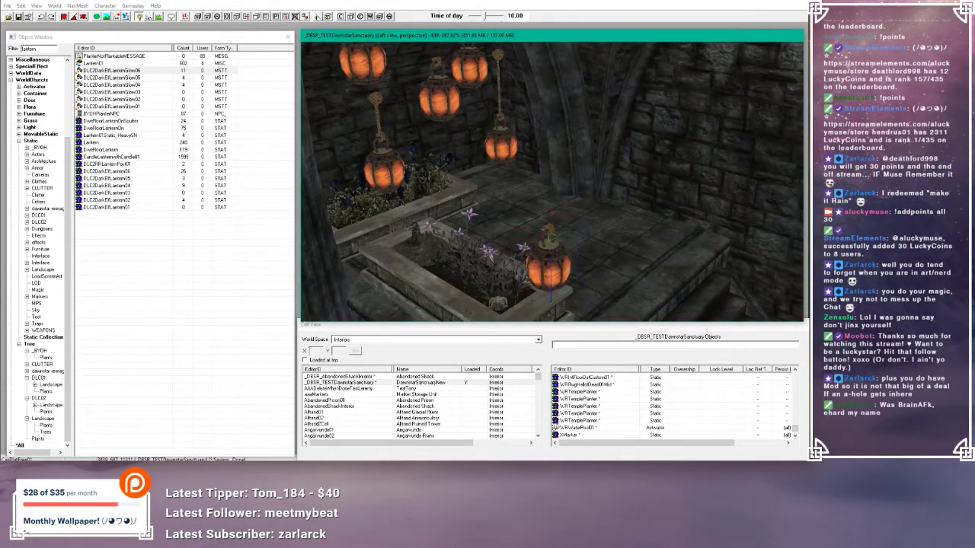
key("shift")
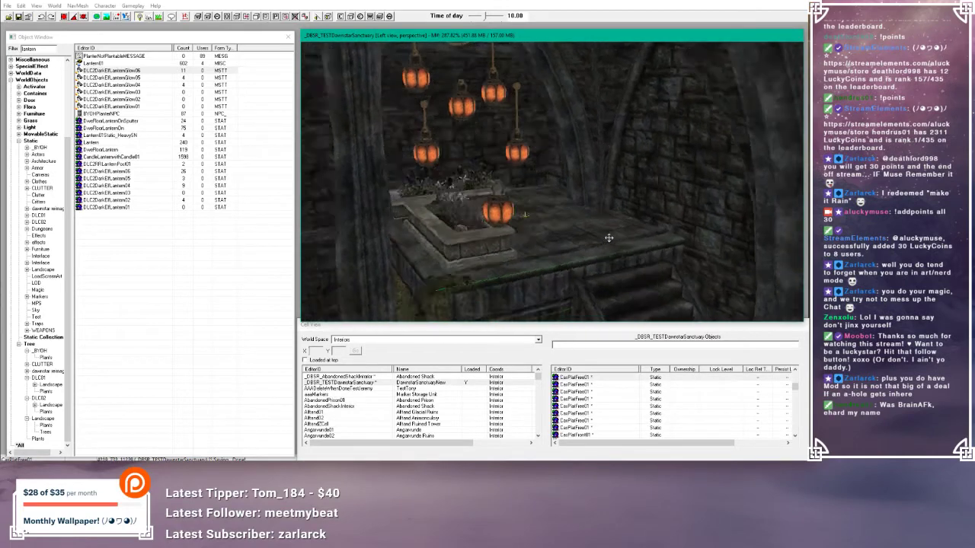
key("shift")
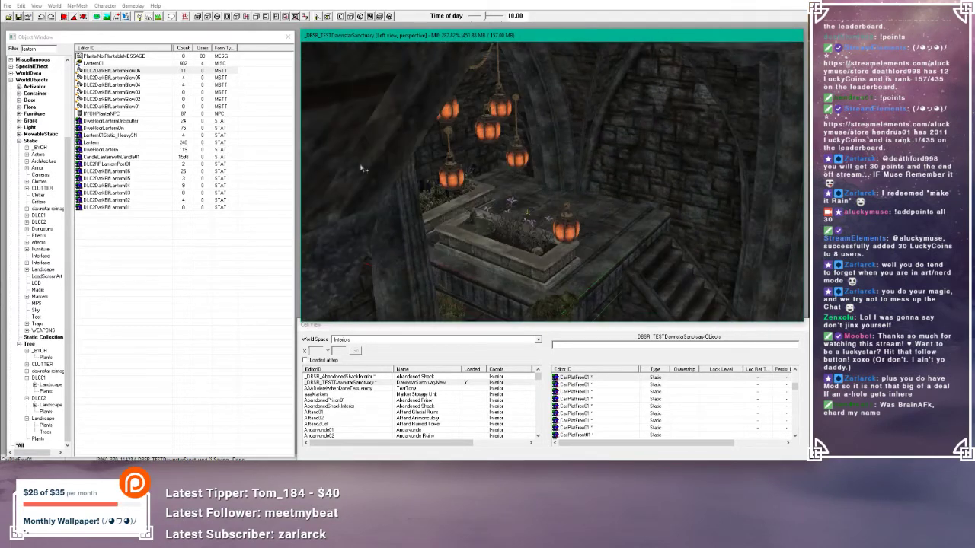
key("shift")
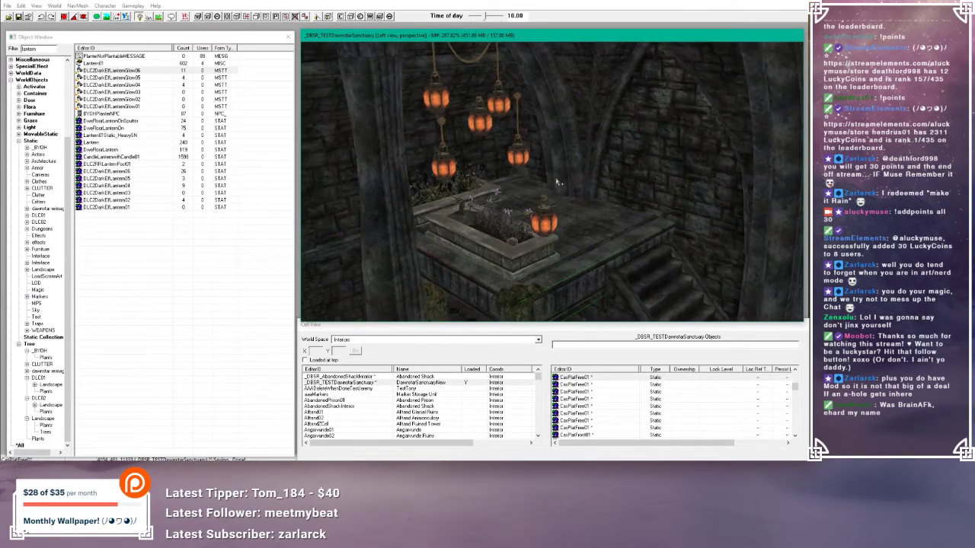
- Filter the object list for "post" and narrow it to the Static objects
double_click(37, 49)
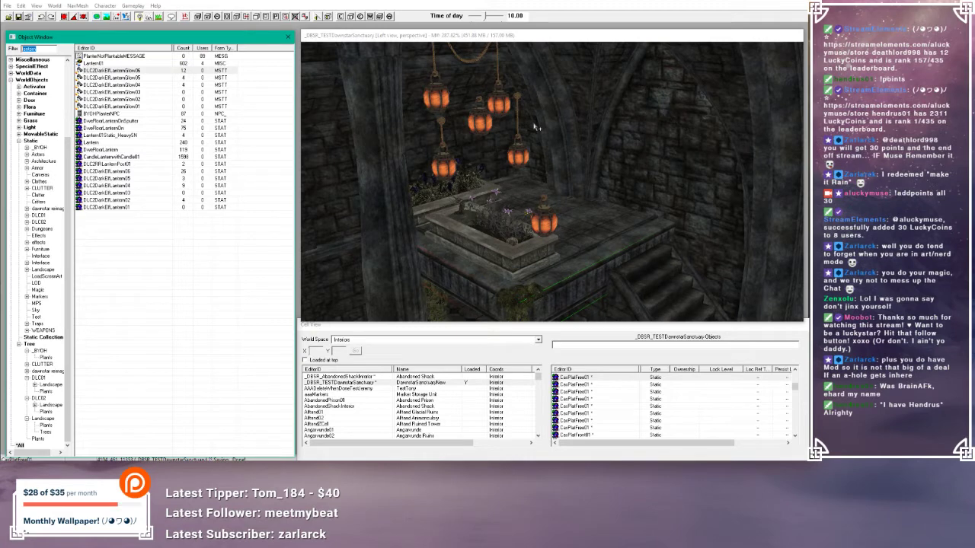
type("post")
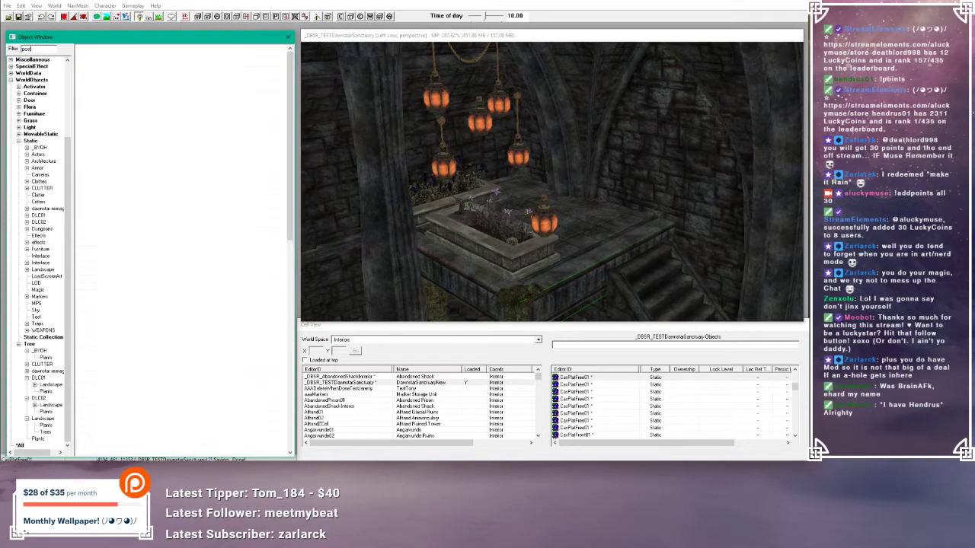
scroll(22, 142, "up", 5)
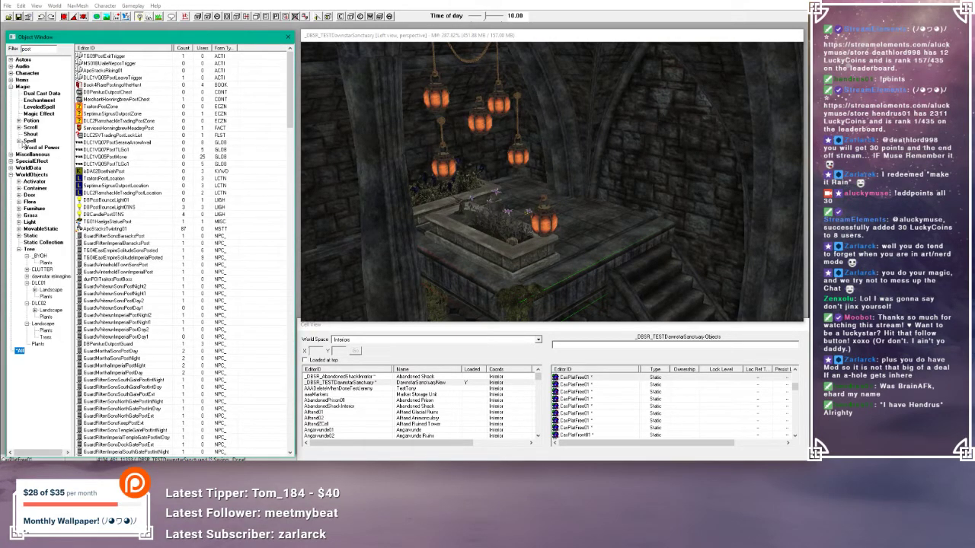
left_click(29, 235)
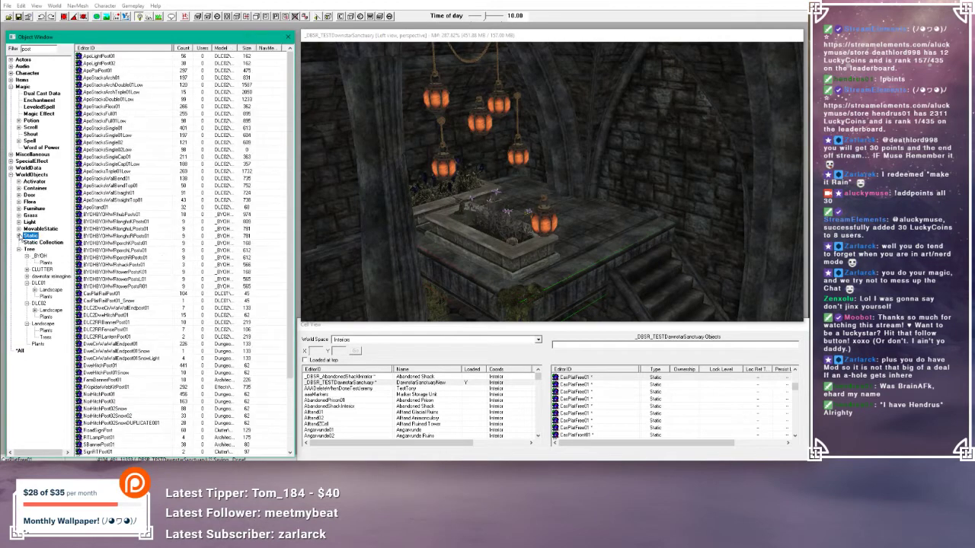
left_click(21, 236)
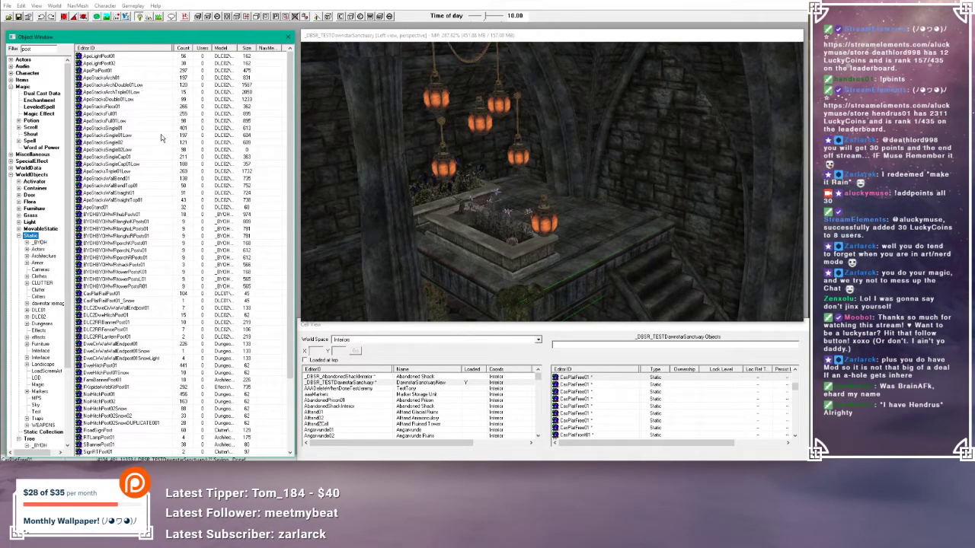
- Try an ApoLightPost01 on the stone platform beside the planters and delete it
left_click(107, 58)
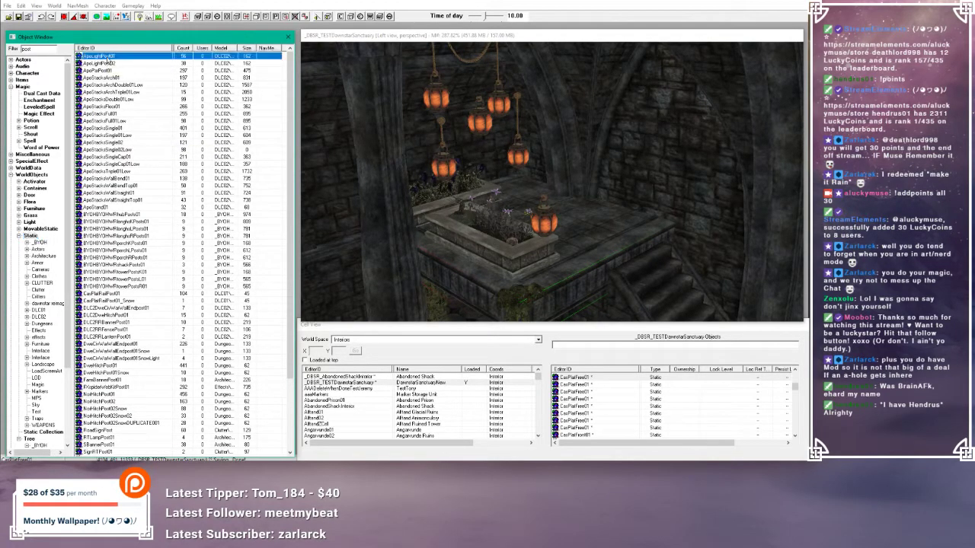
left_click(598, 215)
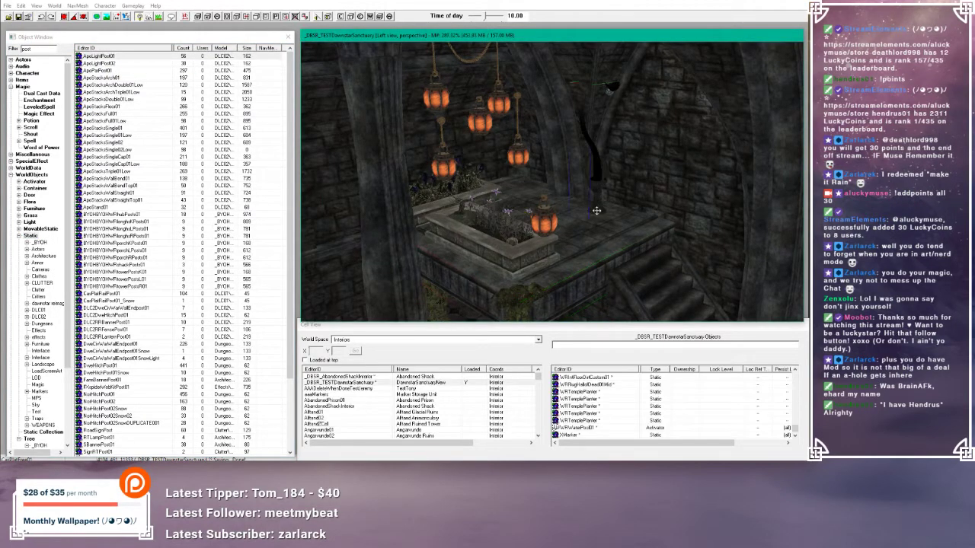
middle_click_drag(597, 204, 604, 172)
key("a")
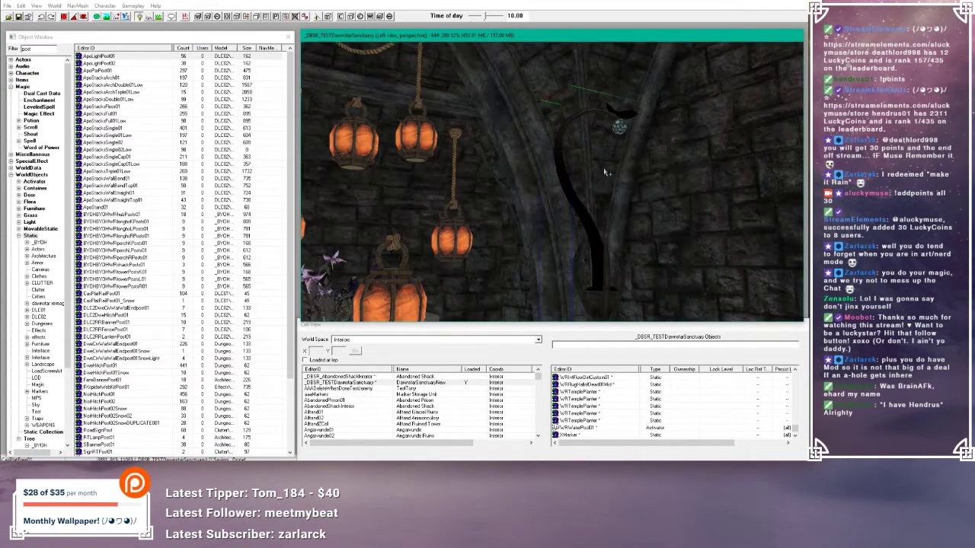
key("Delete")
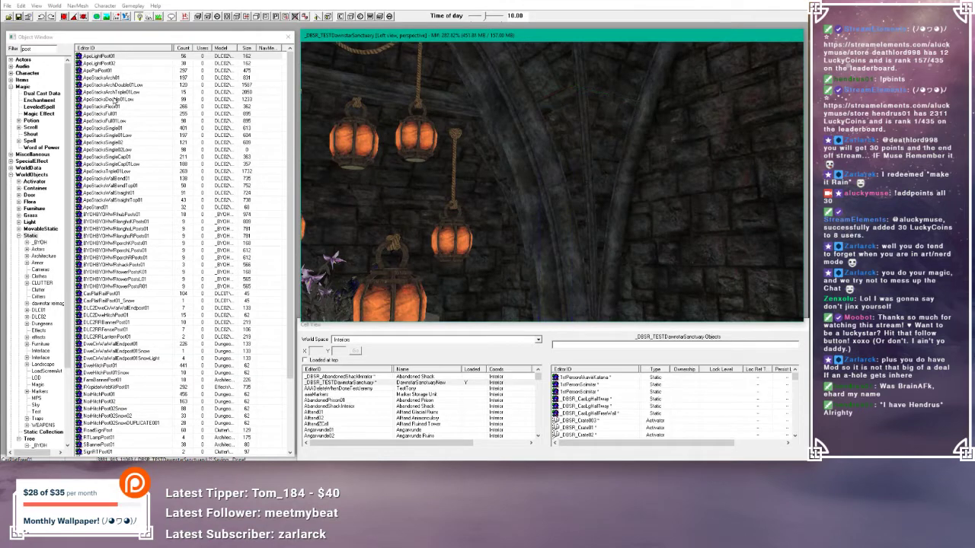
- Add a DLC2RRBannerPost01 and move it beside the hanging lantern cluster
scroll(140, 246, "down", 2)
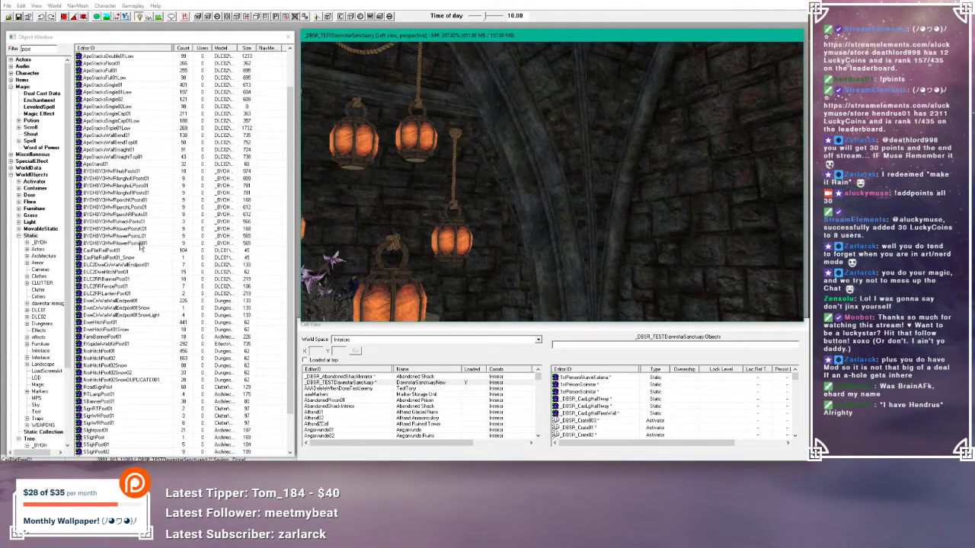
scroll(141, 245, "down", 1)
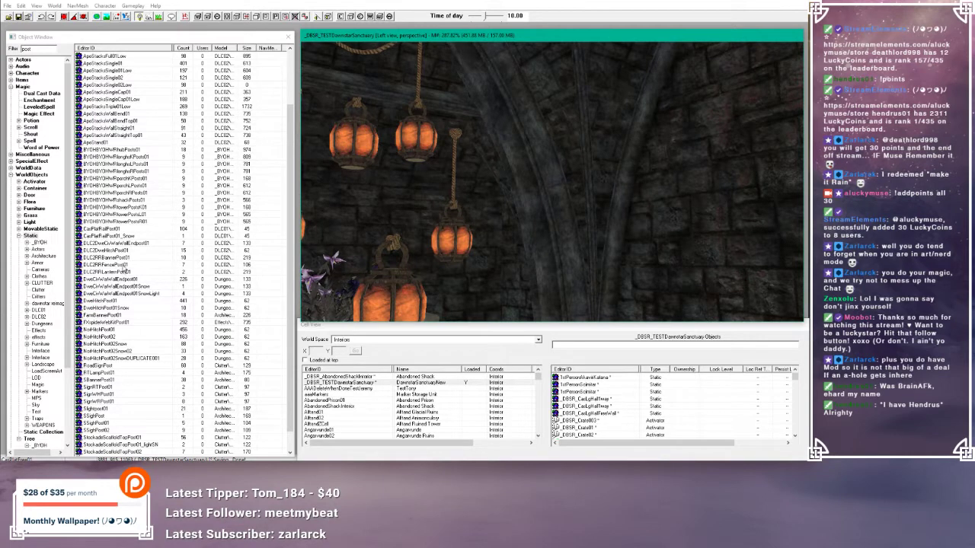
left_click(124, 259)
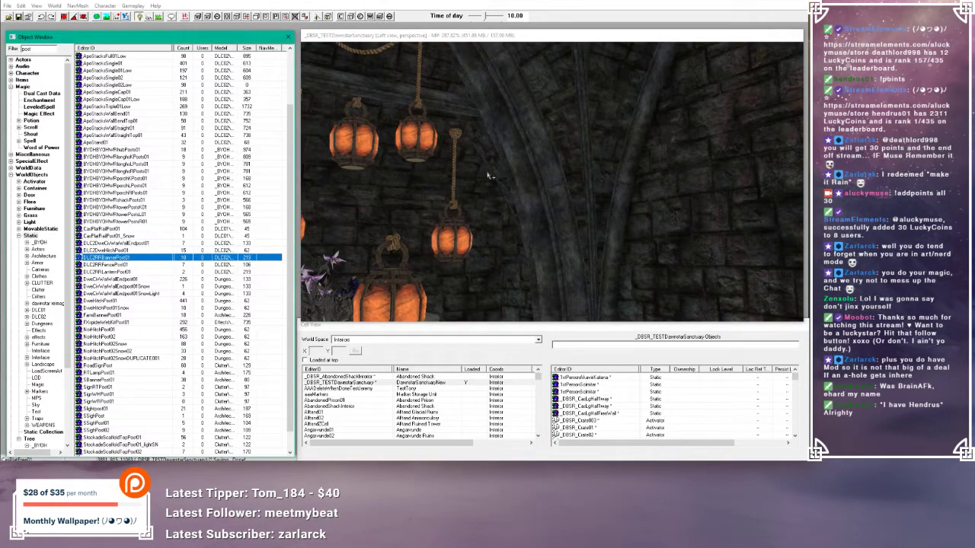
left_click(528, 159)
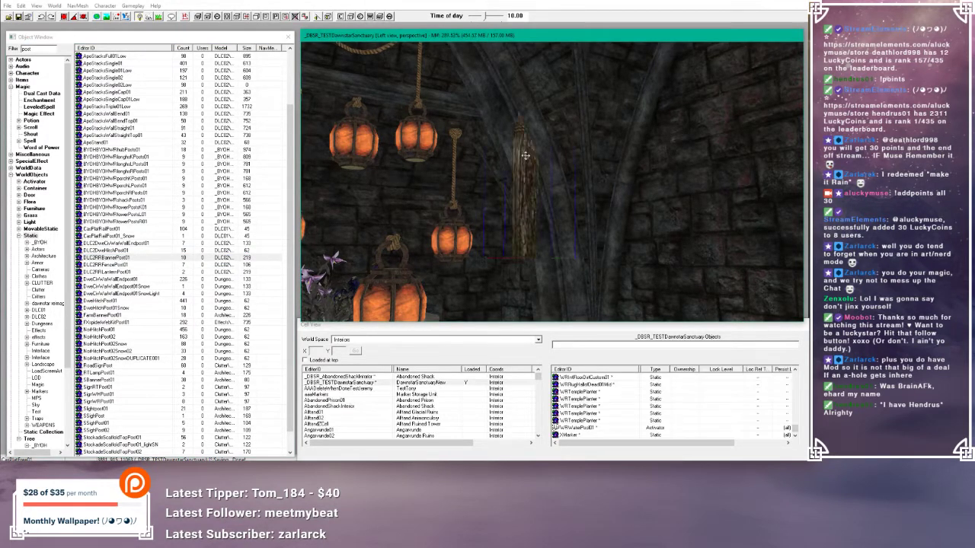
left_click_drag(525, 156, 488, 148)
scroll(488, 147, "down", 2)
scroll(488, 147, "down", 3)
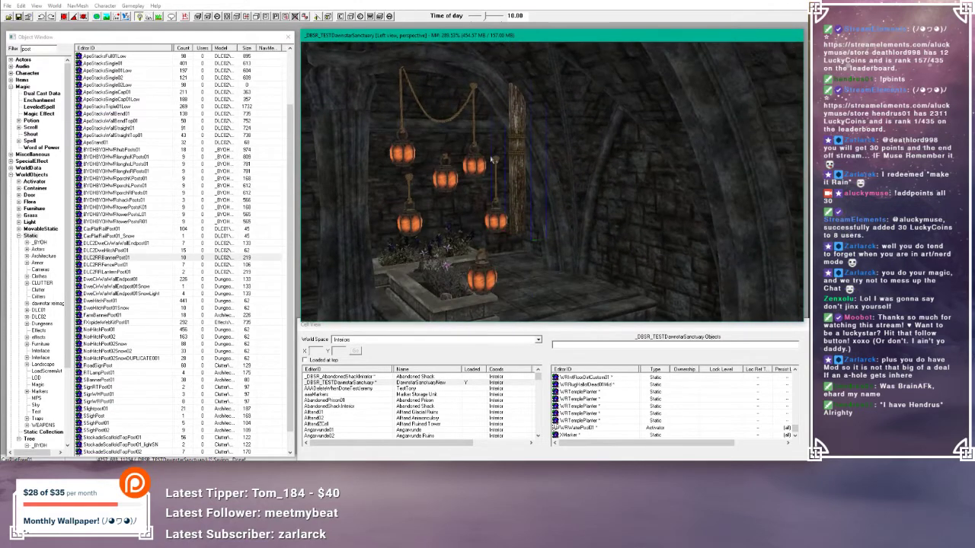
- Turn the banner post so its crossbeam reaches toward the lantern rope and drop the post onto the platform floor
middle_click_drag(493, 158, 528, 163)
left_click(528, 163)
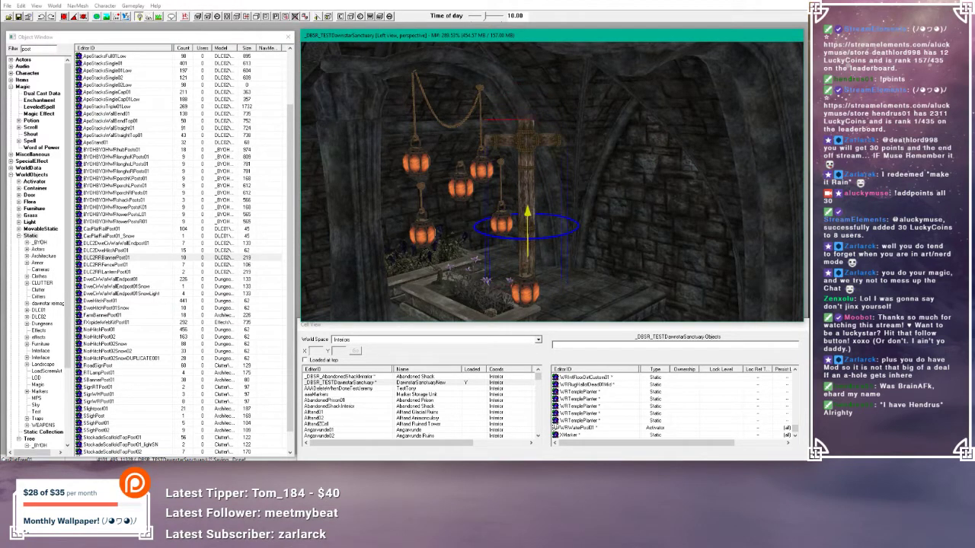
middle_click_drag(523, 153, 533, 174)
left_click_drag(542, 166, 532, 154)
middle_click_drag(532, 154, 525, 144)
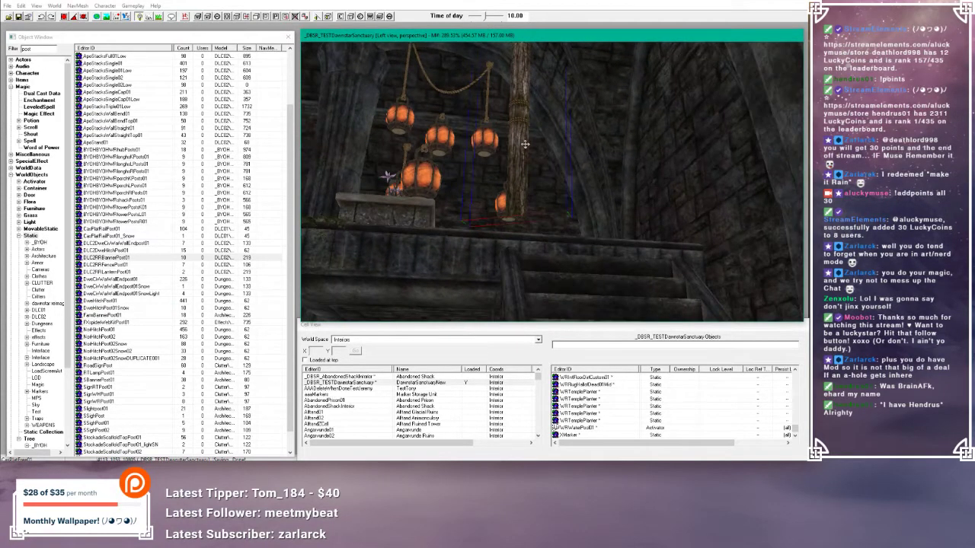
right_click_drag(525, 144, 533, 144)
middle_click_drag(533, 144, 531, 180)
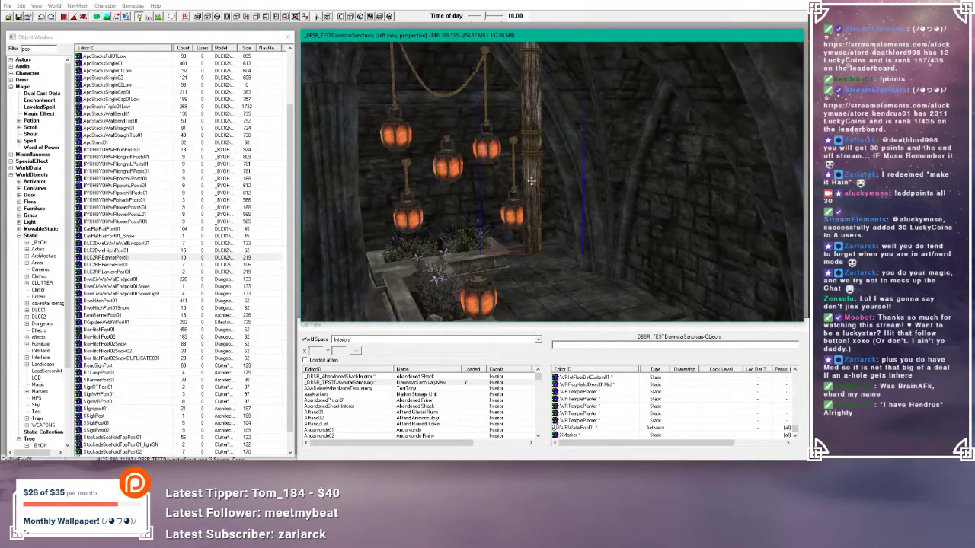
key("f")
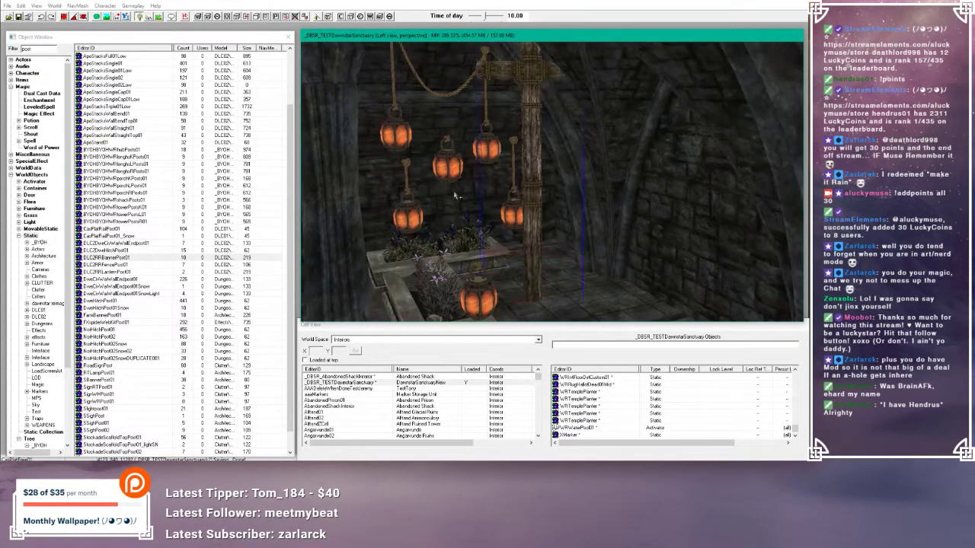
- Try a DLC2RRFencePost01 on the platform beside the banner post and delete it
left_click(114, 264)
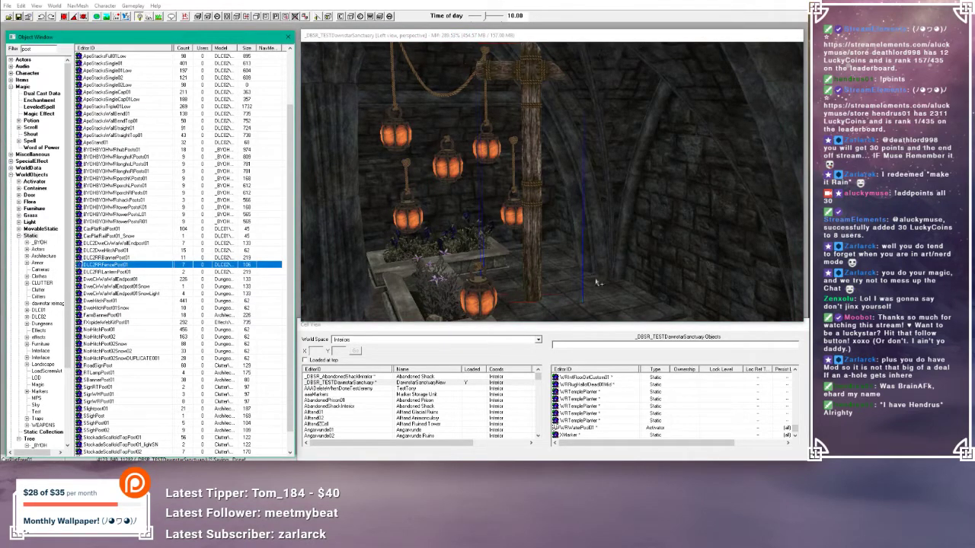
left_click_drag(598, 282, 583, 251)
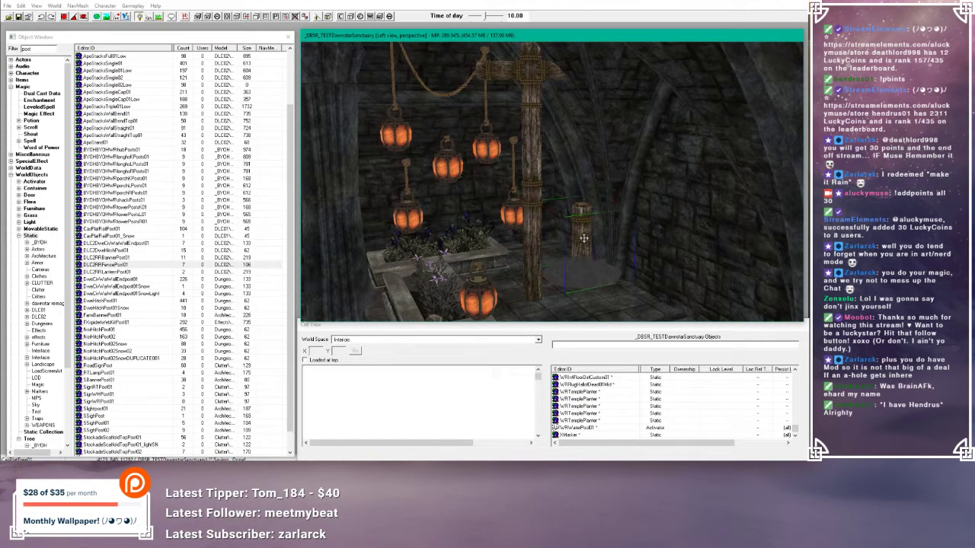
key("Delete")
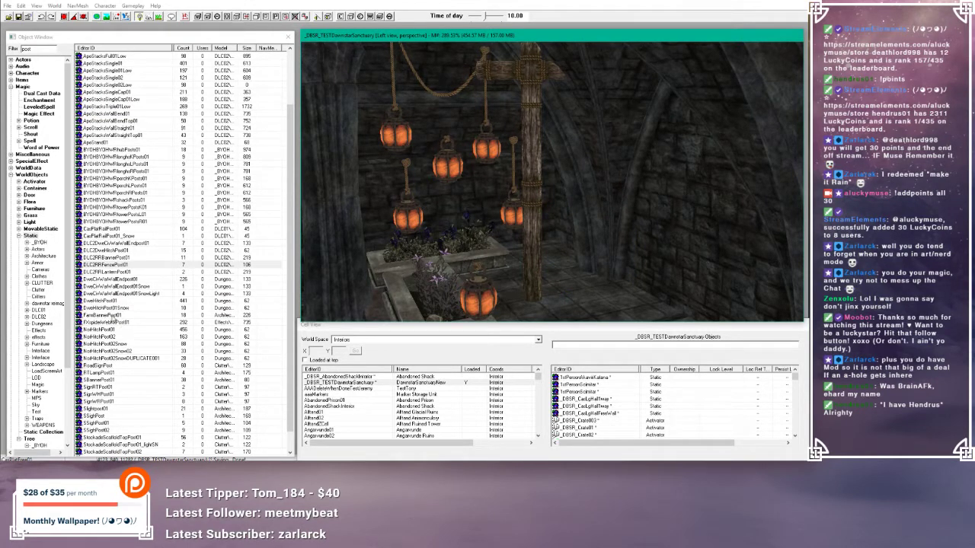
- Add a FarmBannerPost01 near the hanging lanterns, adjust its height, move it past the banner post and drop it onto the platform floor
left_click(110, 315)
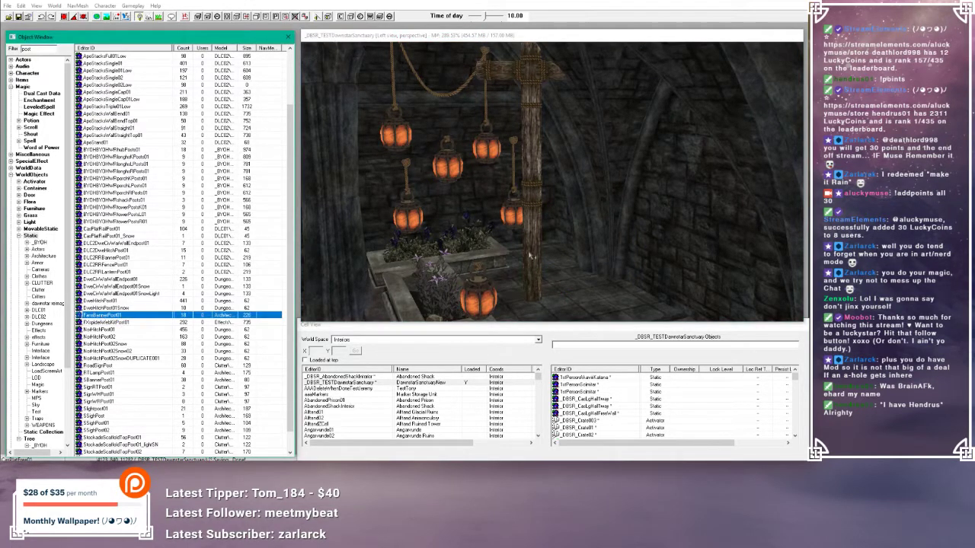
left_click_drag(530, 257, 490, 239)
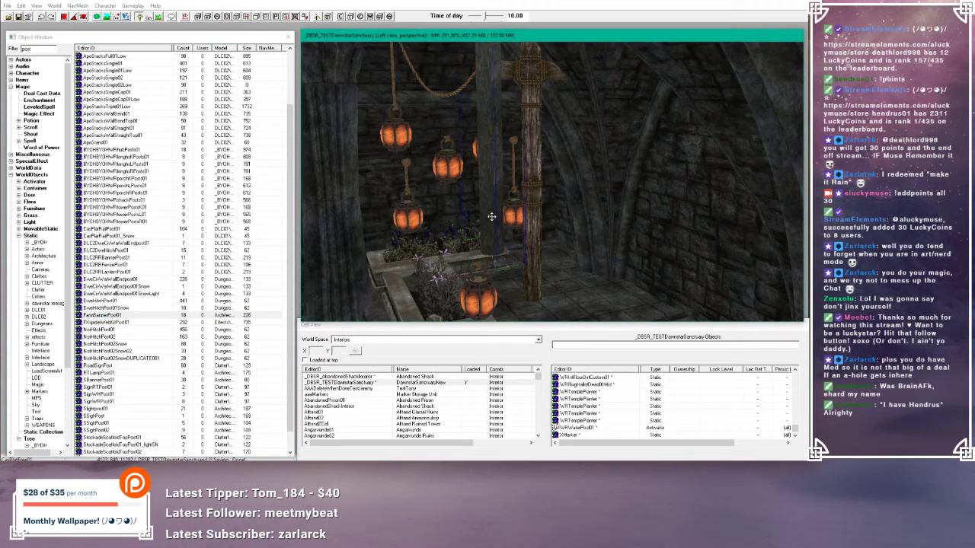
key("z")
left_click_drag(492, 201, 495, 310)
middle_click_drag(495, 311, 478, 238, "shift")
key("z")
left_click_drag(488, 233, 485, 145)
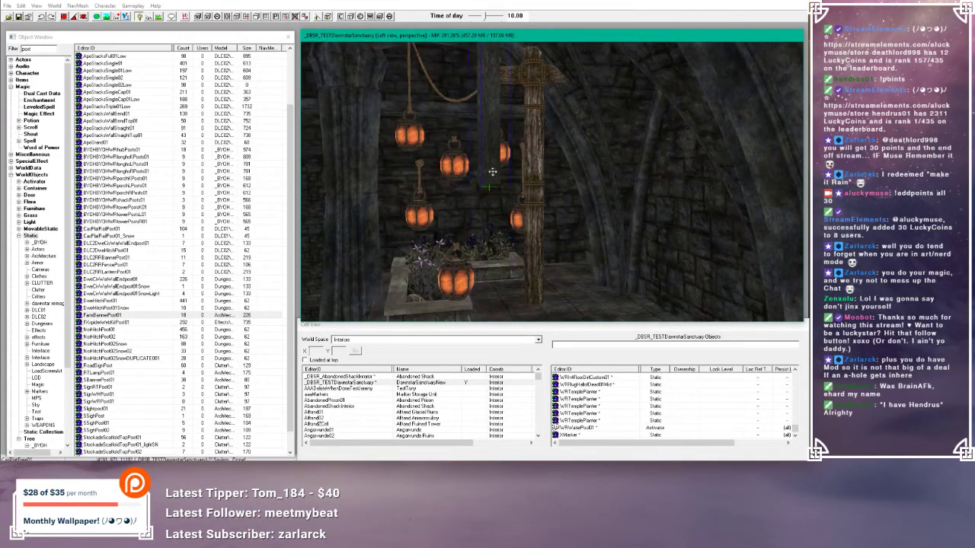
mouse_move(492, 172)
middle_mouse_down("shift")
mouse_move(549, 201)
mouse_move(497, 182)
middle_mouse_up("shift")
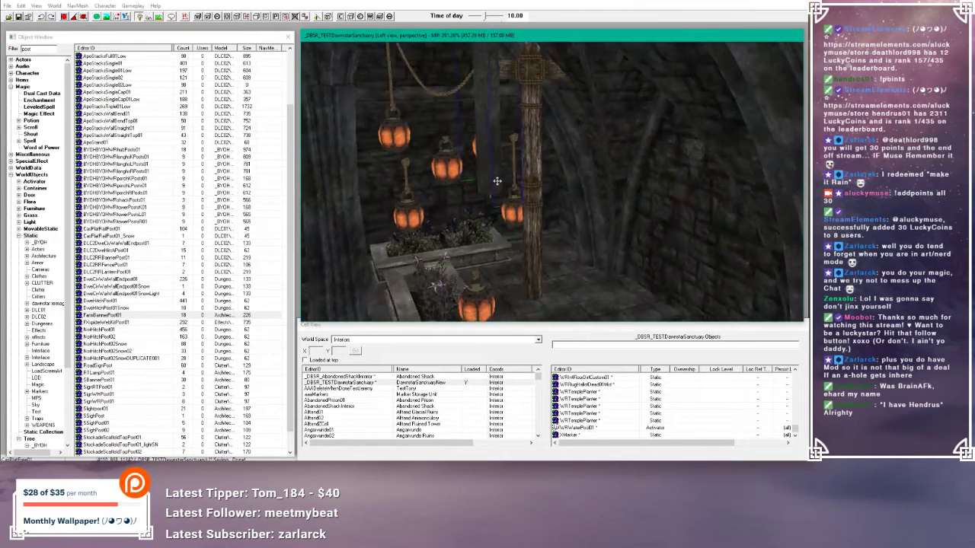
left_click_drag(487, 166, 573, 158)
key("f")
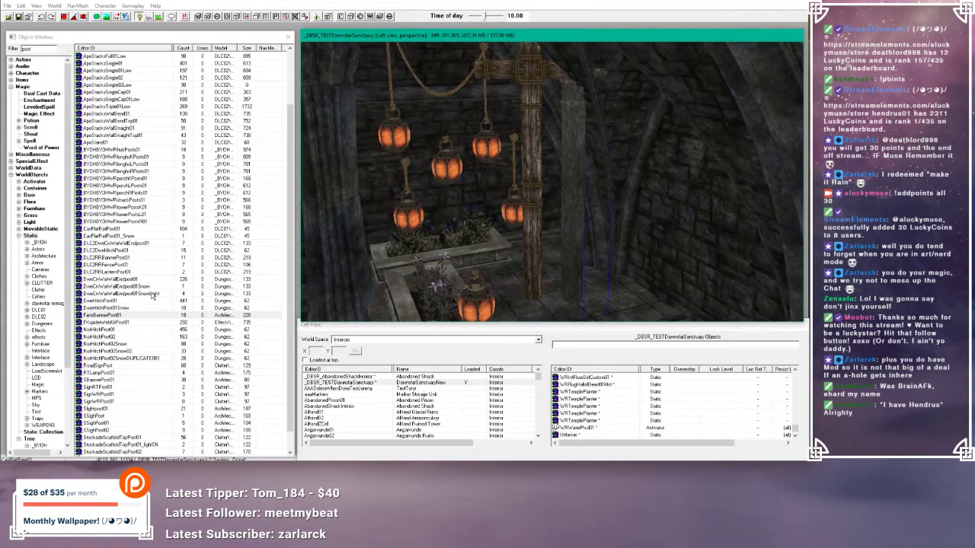
- Try a RoadSignPost in the purple-flower planter below the lanterns and delete it
scroll(152, 296, "down", 1)
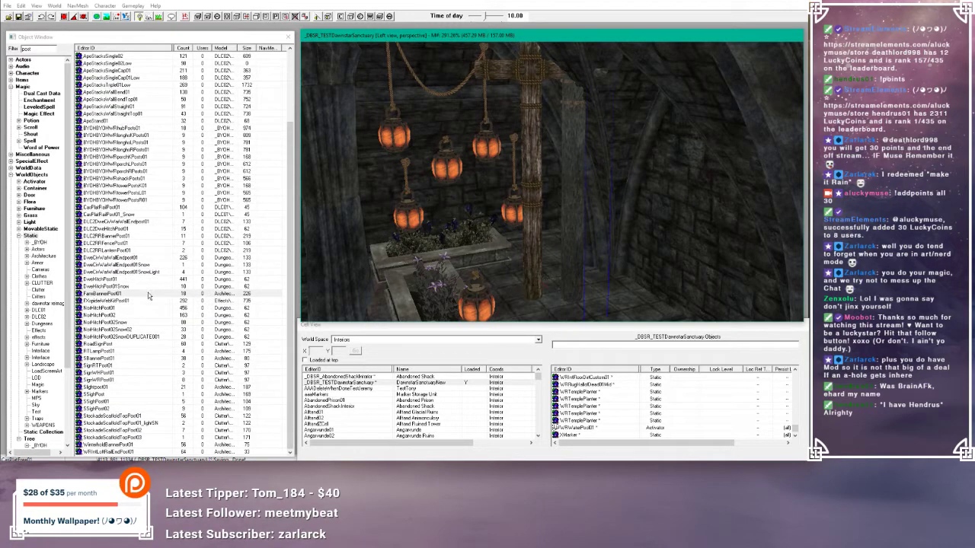
left_click(113, 309)
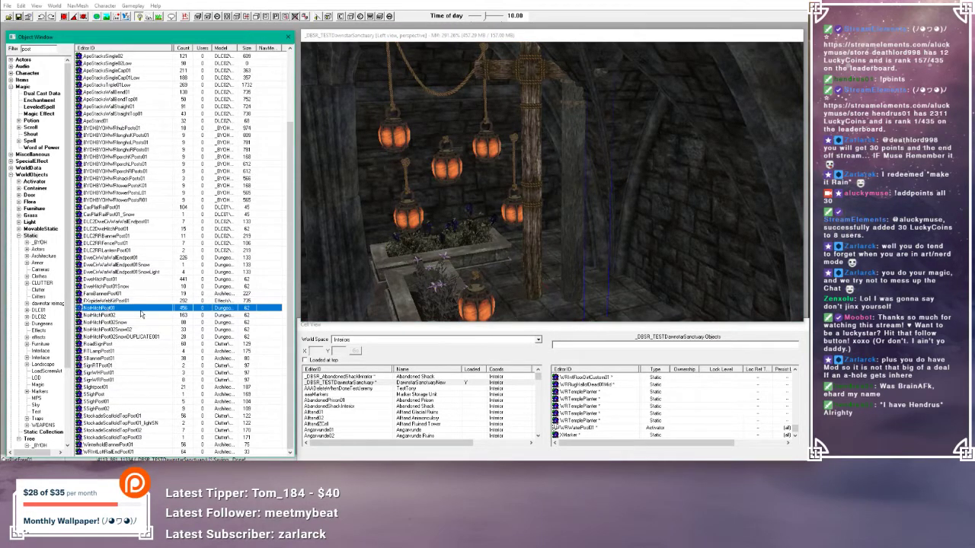
left_click(97, 346)
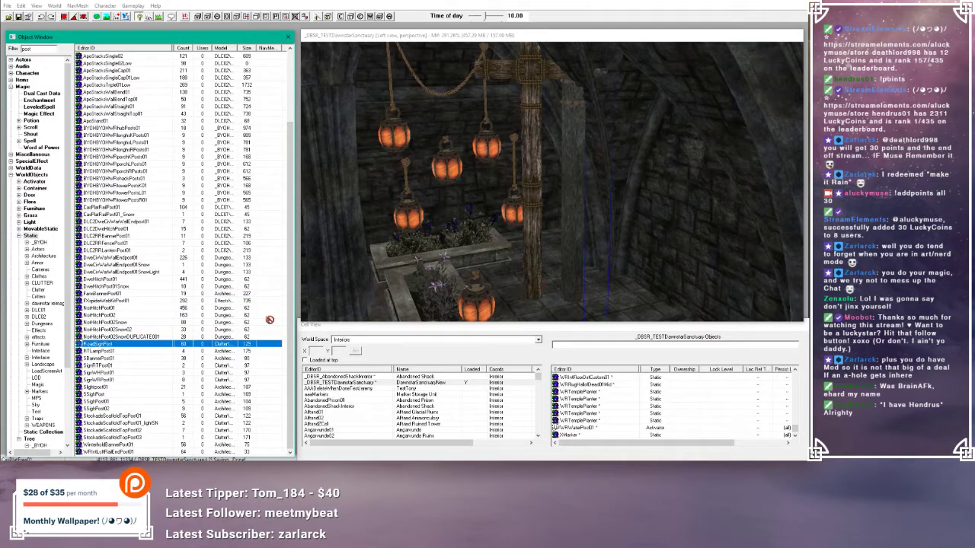
left_click_drag(459, 290, 460, 290)
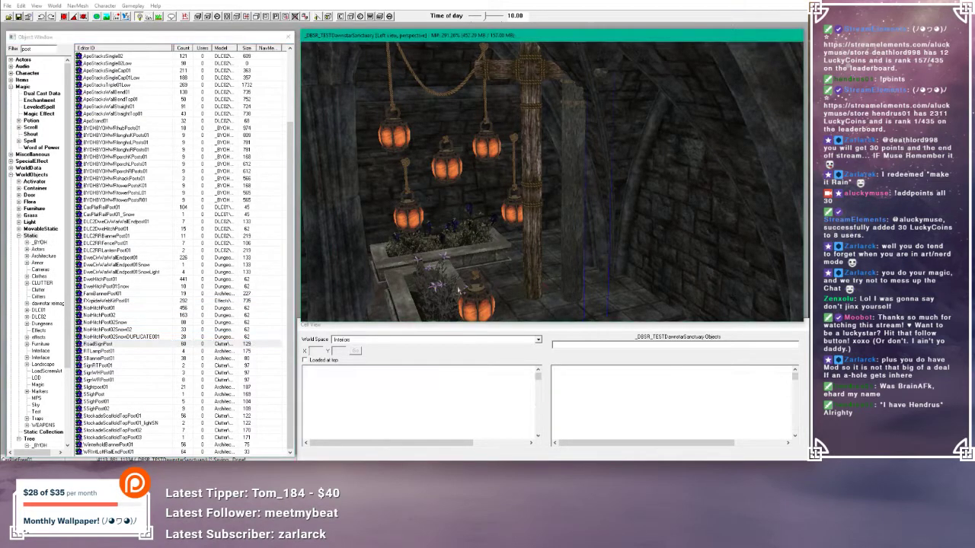
left_click_drag(453, 224, 431, 234)
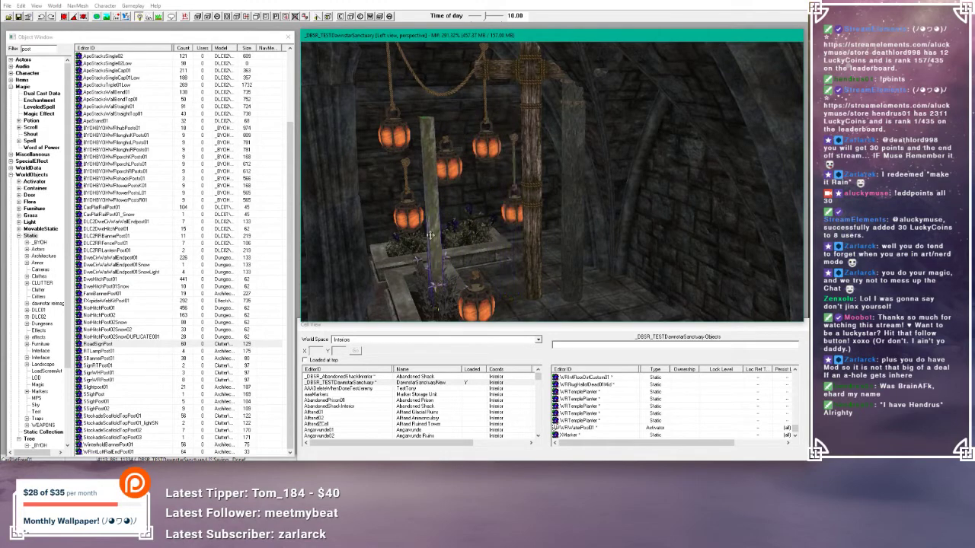
mouse_move(456, 219)
middle_mouse_down("shift")
mouse_move(491, 190)
mouse_move(462, 240)
mouse_move(411, 241)
mouse_move(464, 218)
middle_mouse_up("shift")
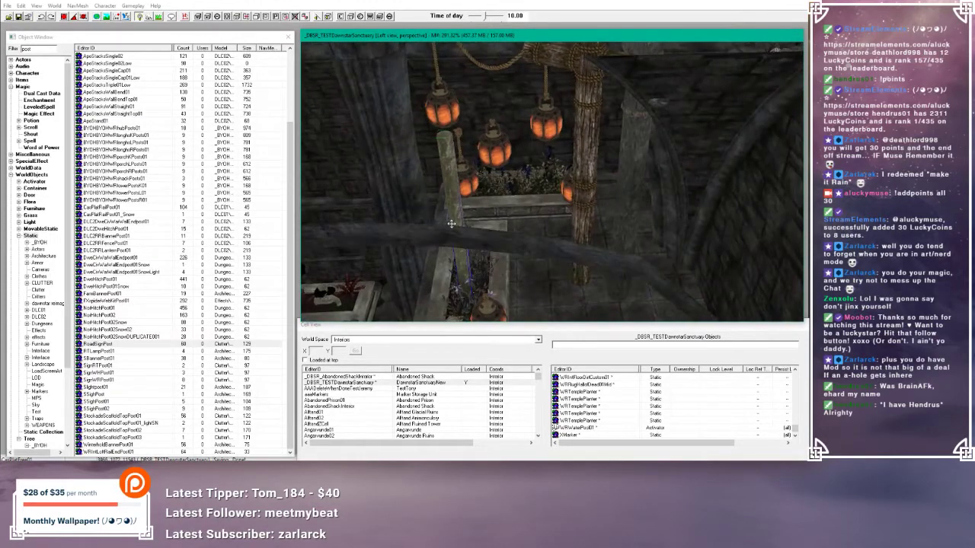
- Move the FarmBannerPost01 off the platform into the purple-flower planter and check the soil around its base
left_click_drag(638, 144, 435, 137)
middle_click_drag(435, 138, 543, 156, "shift")
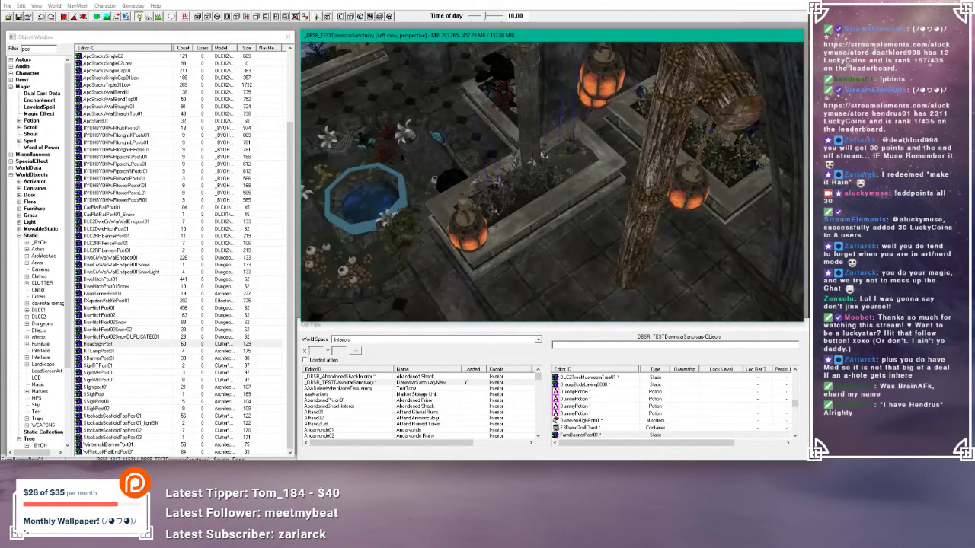
scroll(544, 155, "up", 3)
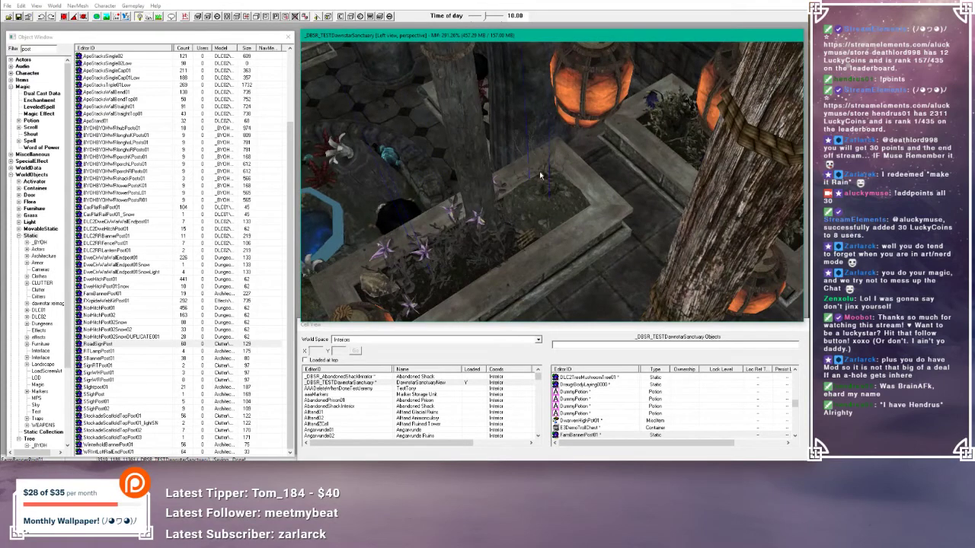
left_click(549, 187)
left_click(553, 204)
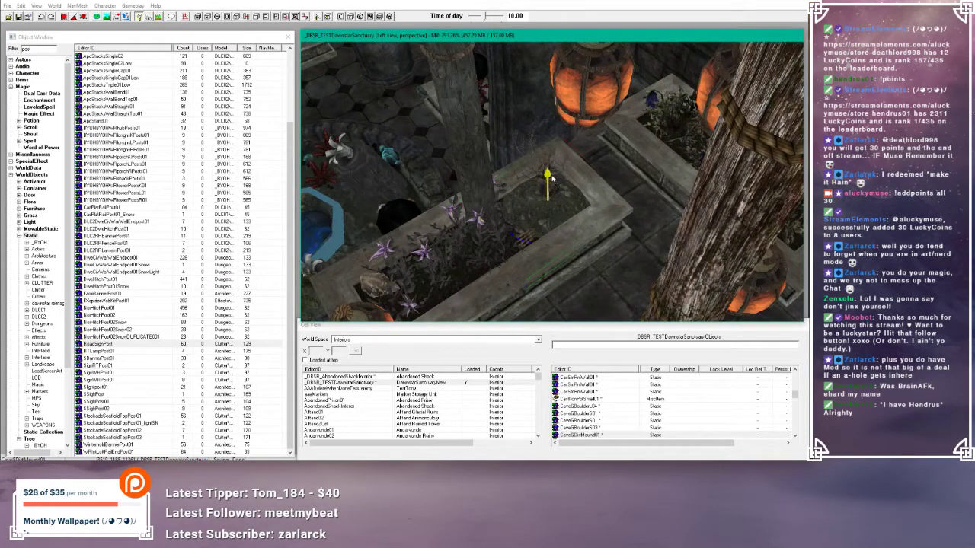
middle_click_drag(552, 179, 562, 173, "shift")
left_click(547, 174)
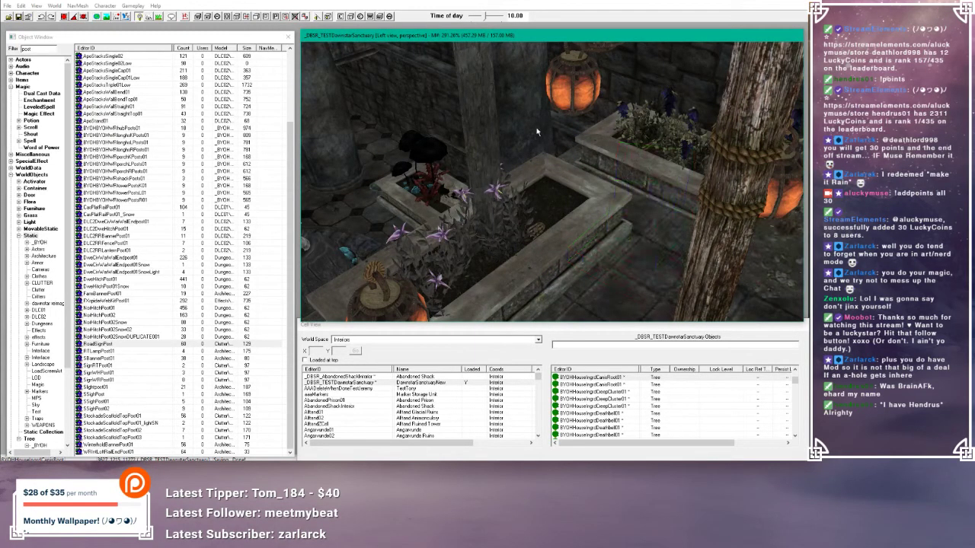
- Stand the FarmBannerPost01 in the bare soil at the planter's inner end and raise it up into the lantern cluster
mouse_move(536, 132)
left_mouse_down()
mouse_move(549, 105)
mouse_move(550, 125)
left_mouse_up()
scroll(550, 150, "down", 5)
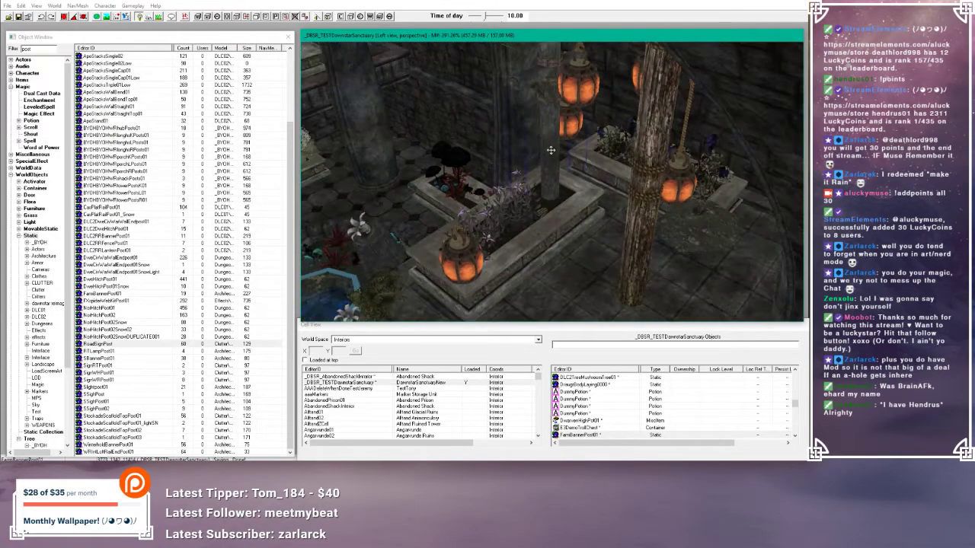
middle_click_drag(549, 150, 590, 155, "shift")
scroll(573, 174, "up", 5)
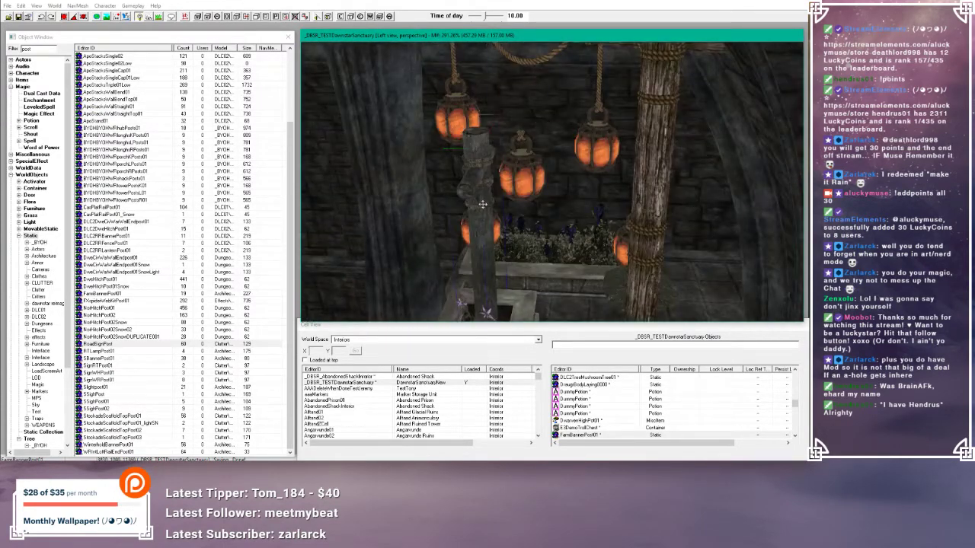
left_click_drag(483, 204, 483, 122)
scroll(625, 168, "down", 5)
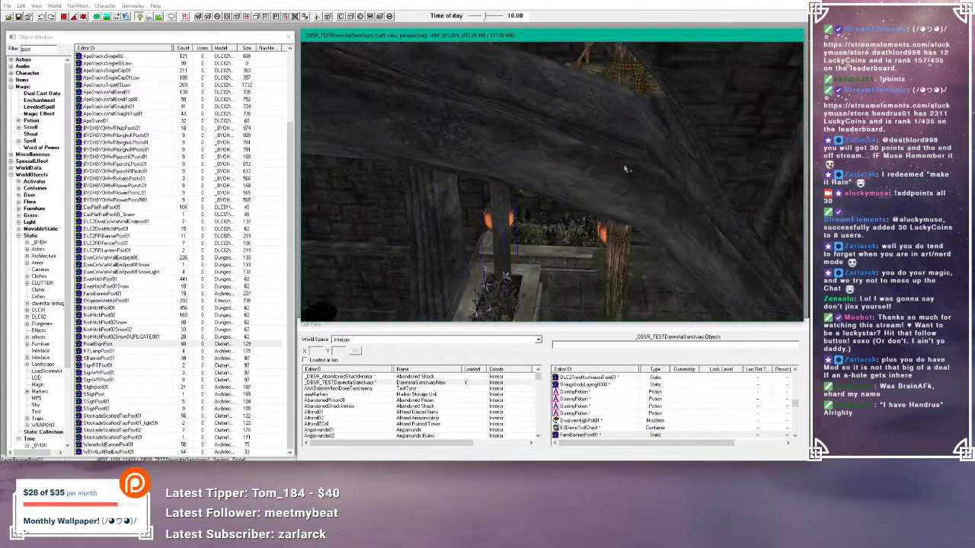
- Delete the DLC2RRBannerPost01 standing on the platform beside the planters
mouse_move(625, 168)
middle_mouse_down("shift")
mouse_move(644, 169)
mouse_move(621, 157)
middle_mouse_up("shift")
scroll(621, 157, "up", 4)
left_click(603, 154)
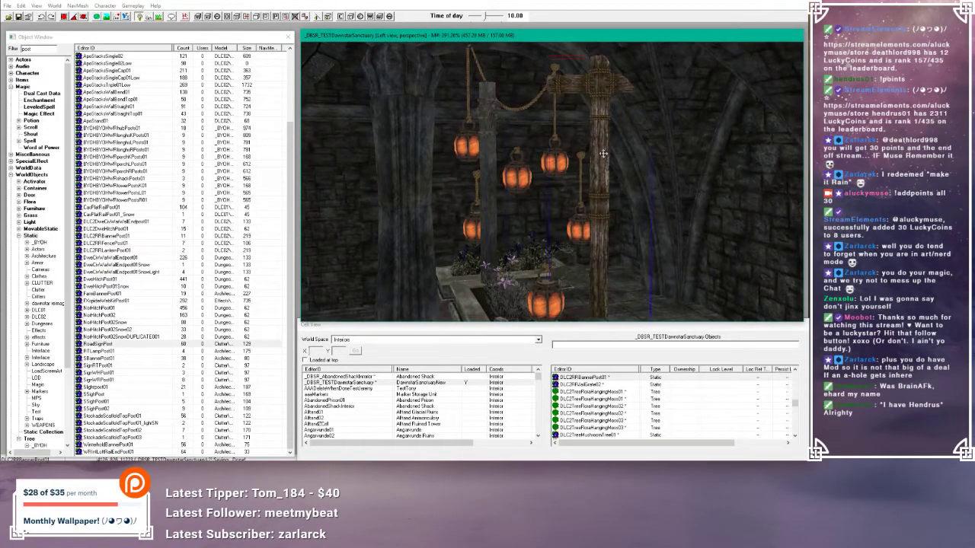
middle_click_drag(603, 153, 519, 177, "shift")
scroll(654, 191, "up", 3)
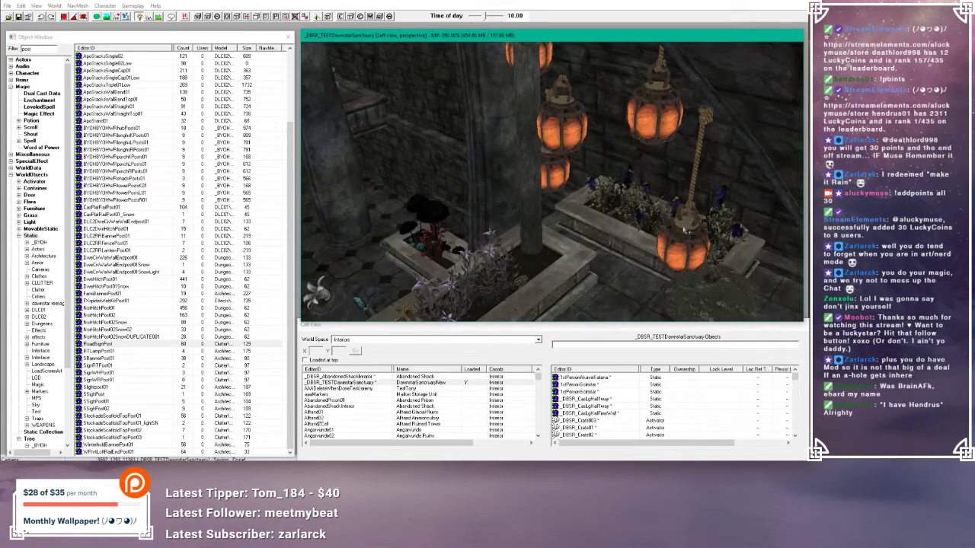
- Move the long-roped lantern from the platform side to the FarmBannerPost01 and raise its rope to crossbeam height
left_click_drag(683, 231, 501, 190)
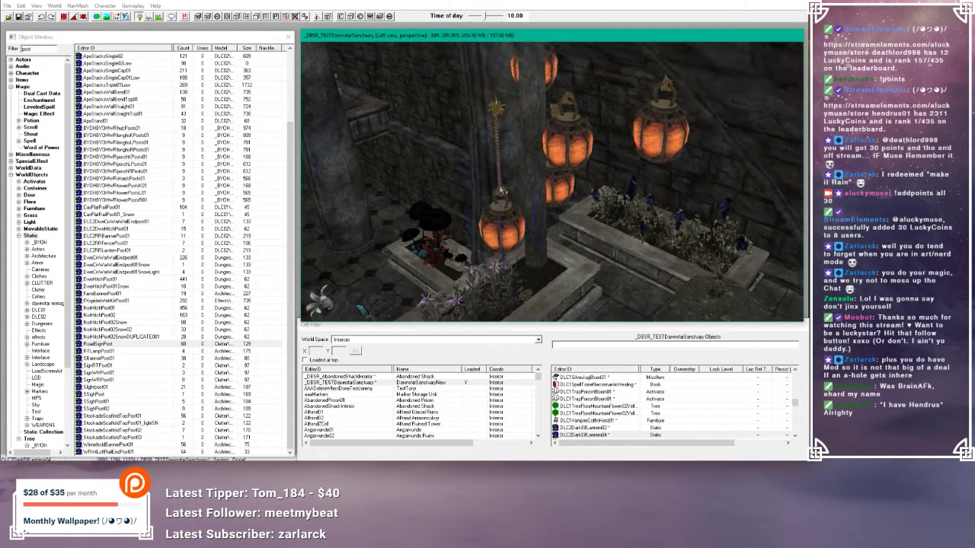
scroll(501, 192, "up", 5)
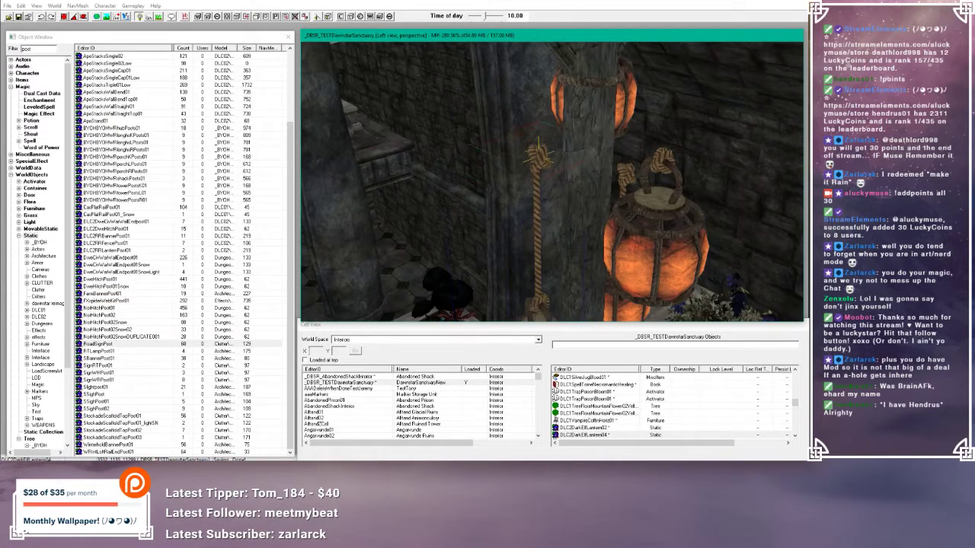
left_click_drag(538, 156, 542, 56)
scroll(555, 91, "down", 3)
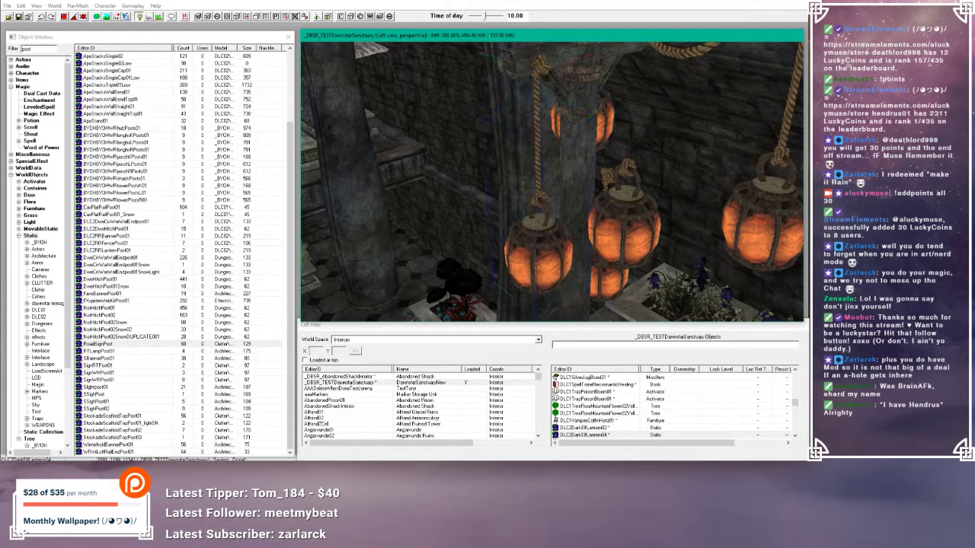
- Align the long-roped lantern's knot with the FarmBannerPost01 crossbeam and shift it out to the beam's end
middle_click_drag(541, 51, 581, 36, "shift")
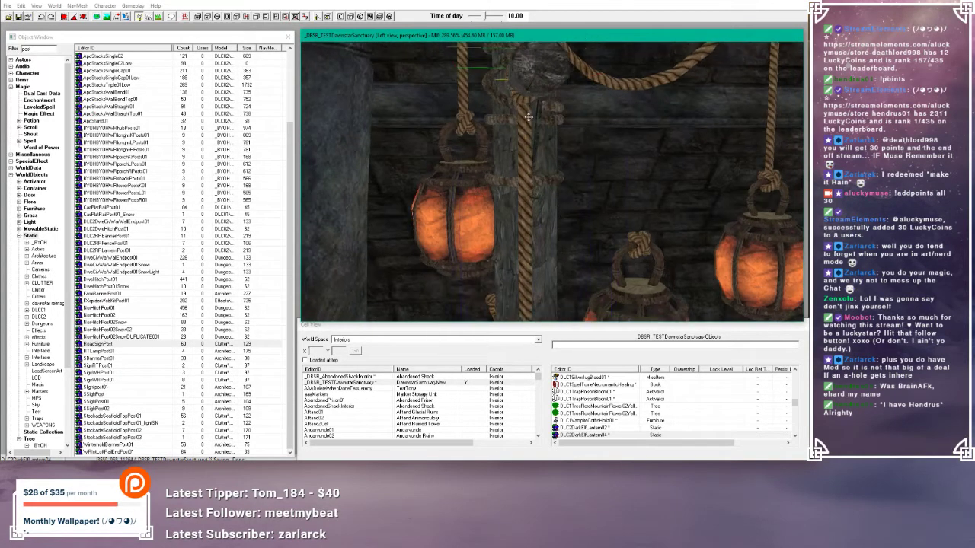
mouse_move(529, 117)
left_mouse_down()
mouse_move(542, 118)
mouse_move(534, 117)
left_mouse_up()
middle_click_drag(533, 108, 560, 111, "shift")
left_click_drag(699, 157, 699, 179)
scroll(705, 119, "down", 5)
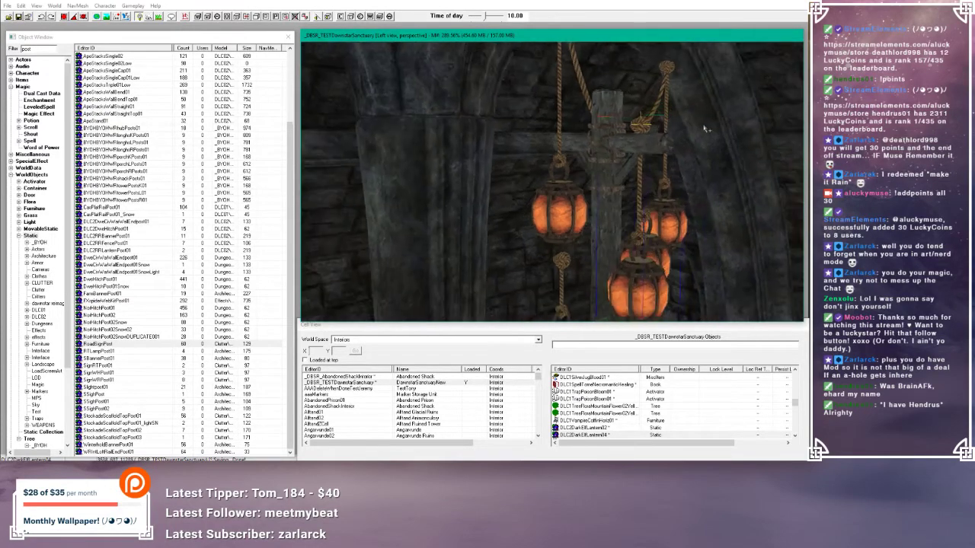
middle_click_drag(705, 119, 615, 232, "shift")
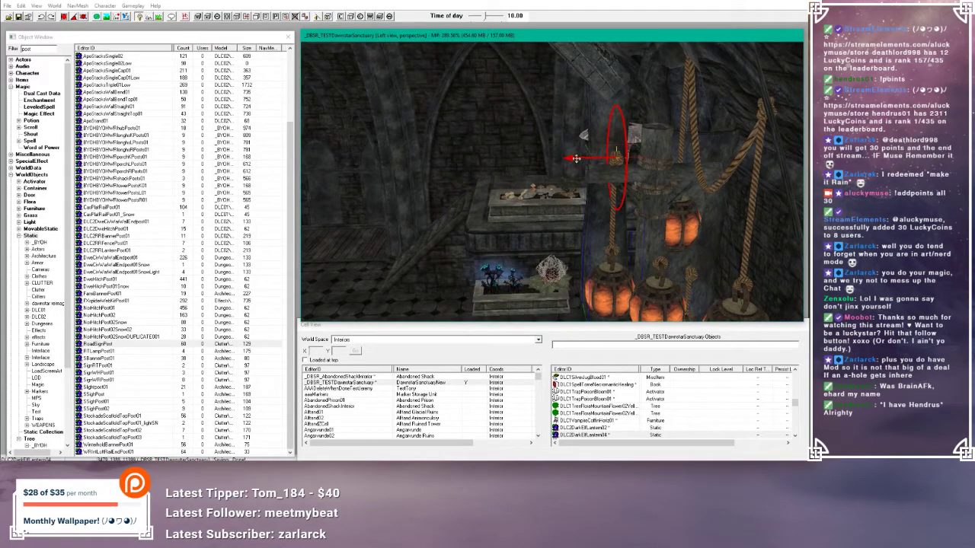
left_click_drag(577, 158, 558, 158)
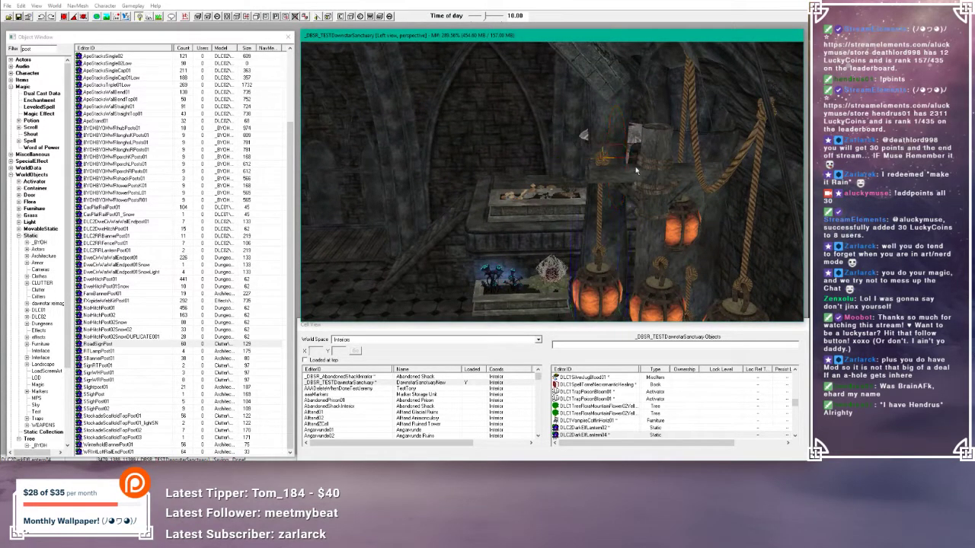
- Move the short-roped lantern clear of the post and raise the low roped lantern to the crossbeam's other end
middle_click_drag(636, 170, 554, 184, "shift")
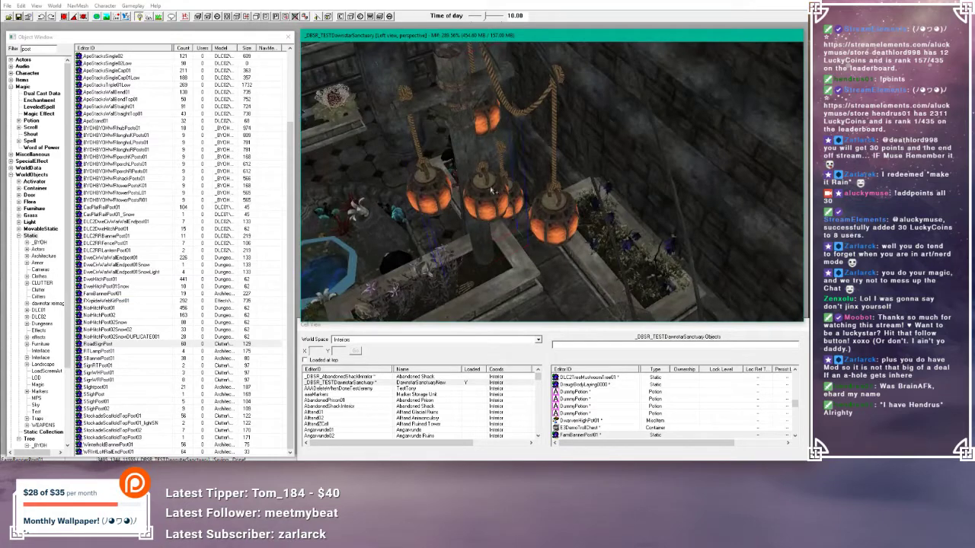
key("ctrl+d")
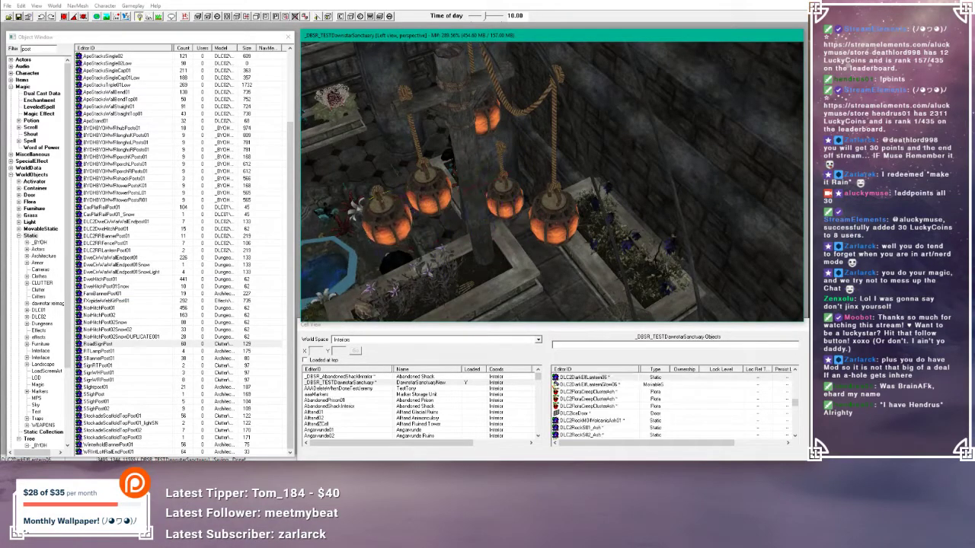
middle_click_drag(509, 195, 512, 177, "shift")
left_click(510, 169)
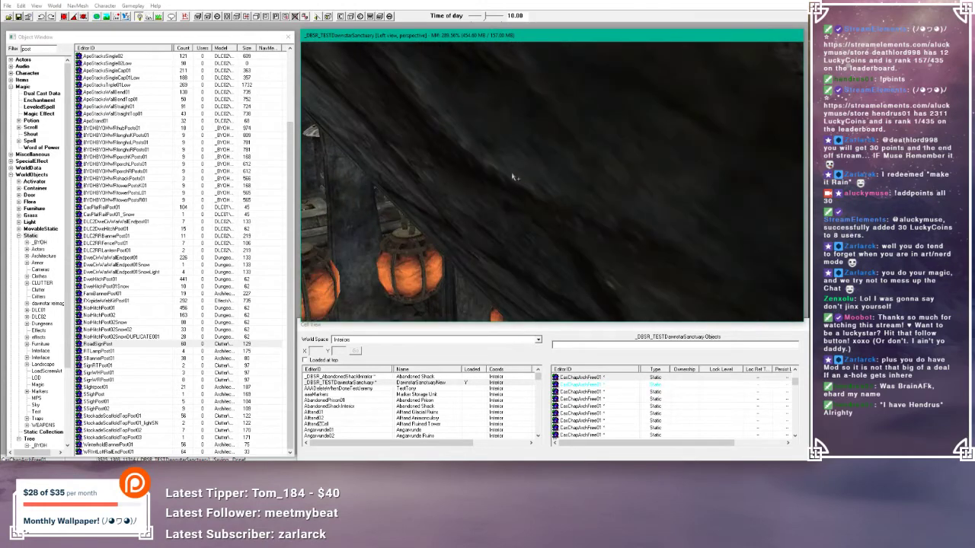
scroll(515, 172, "down", 3)
left_click_drag(541, 284, 539, 166)
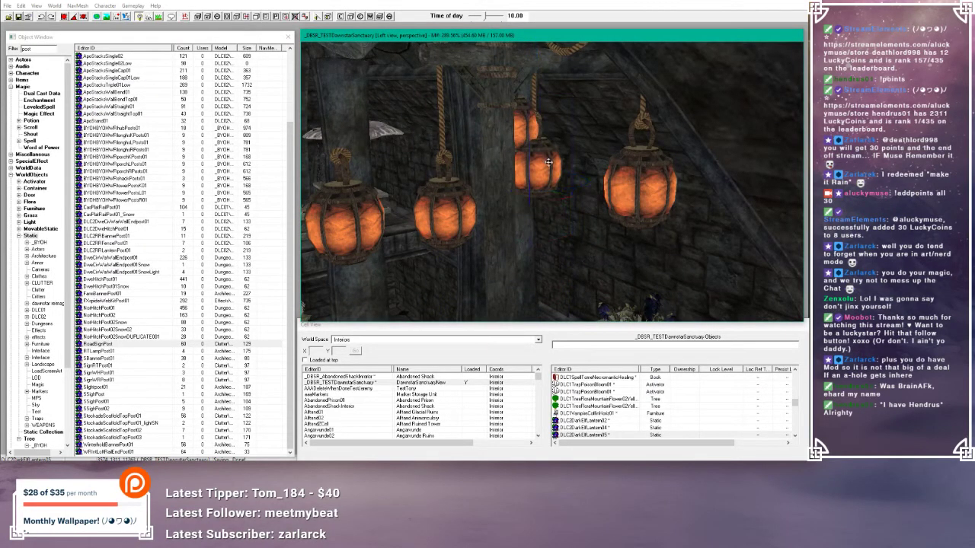
middle_click_drag(547, 161, 551, 189, "shift")
mouse_move(538, 166)
left_mouse_down()
mouse_move(545, 177)
mouse_move(554, 171)
left_mouse_up()
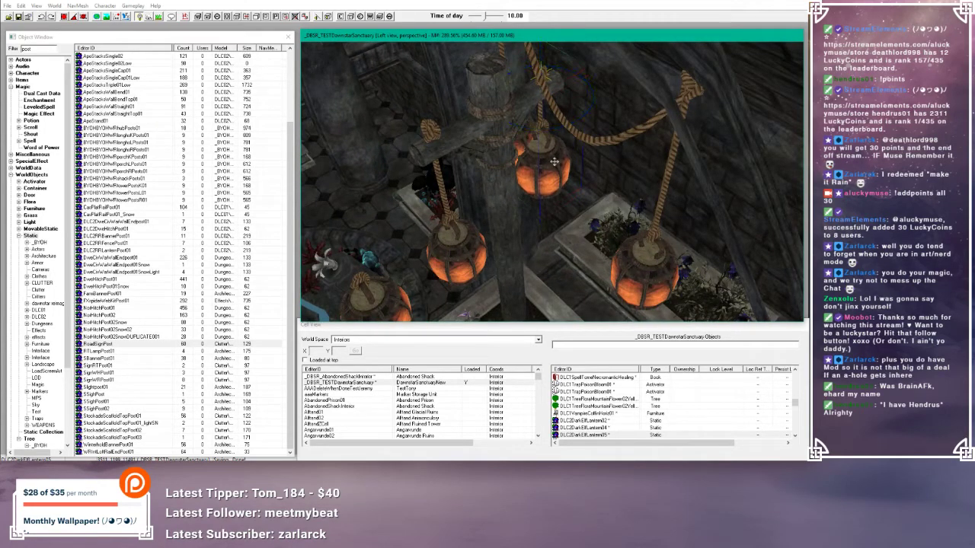
- Move the rope swag with its lanterns and the loose short-roped lantern away from the post toward the mushroom planter
middle_click_drag(554, 161, 579, 163, "shift")
middle_click_drag(638, 128, 644, 120, "shift")
left_click(655, 109)
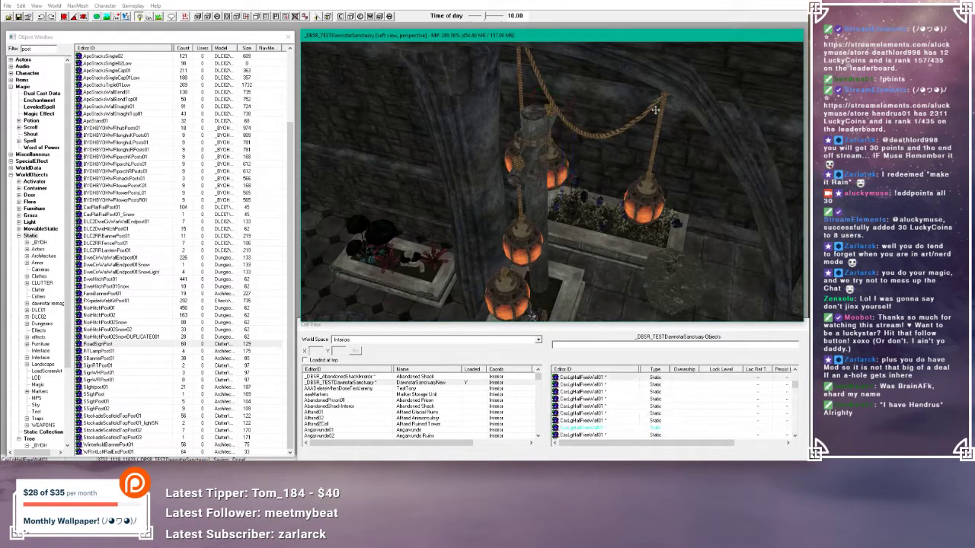
left_click_drag(656, 107, 380, 143)
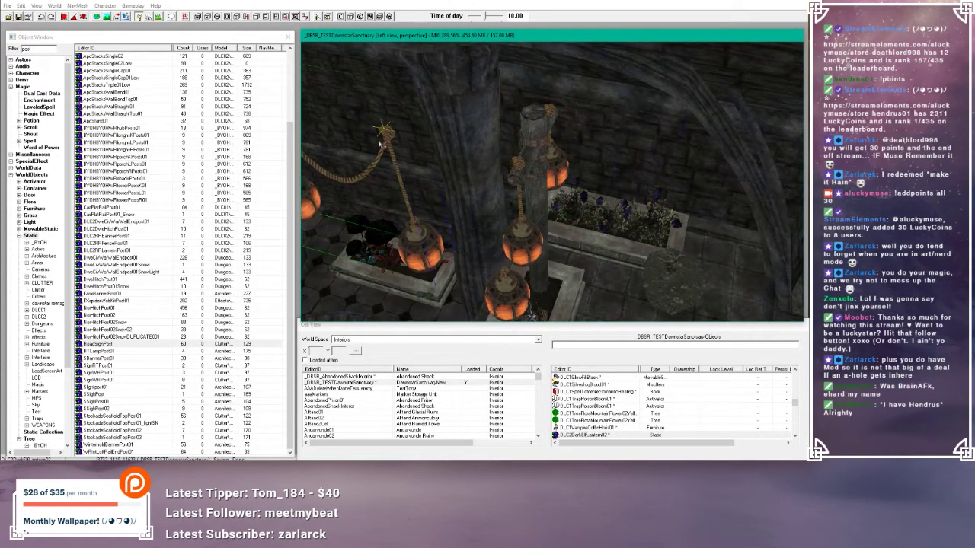
left_click_drag(496, 288, 422, 257)
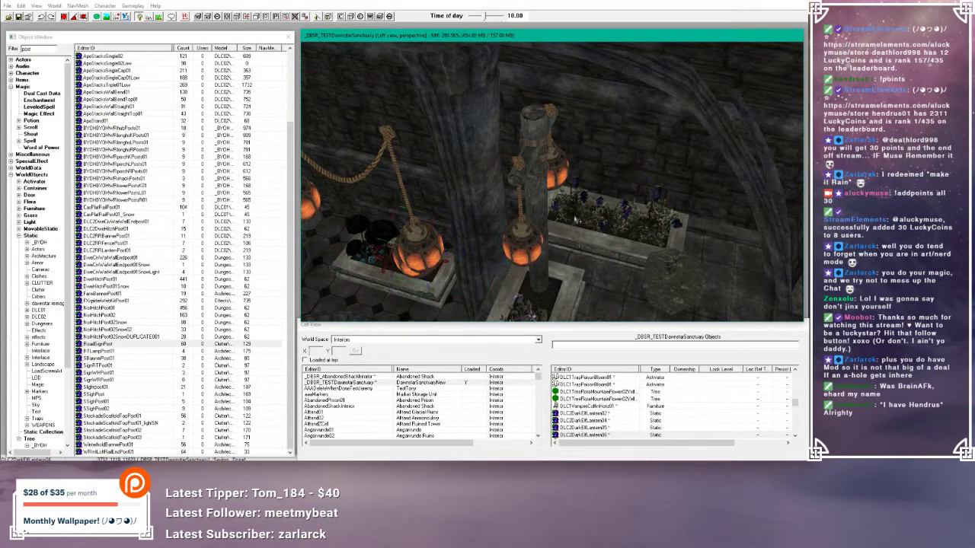
- Select the FarmBannerPost01 together with its two hanging lanterns and inspect how they sit above the planter
middle_click_drag(562, 167, 582, 222, "shift")
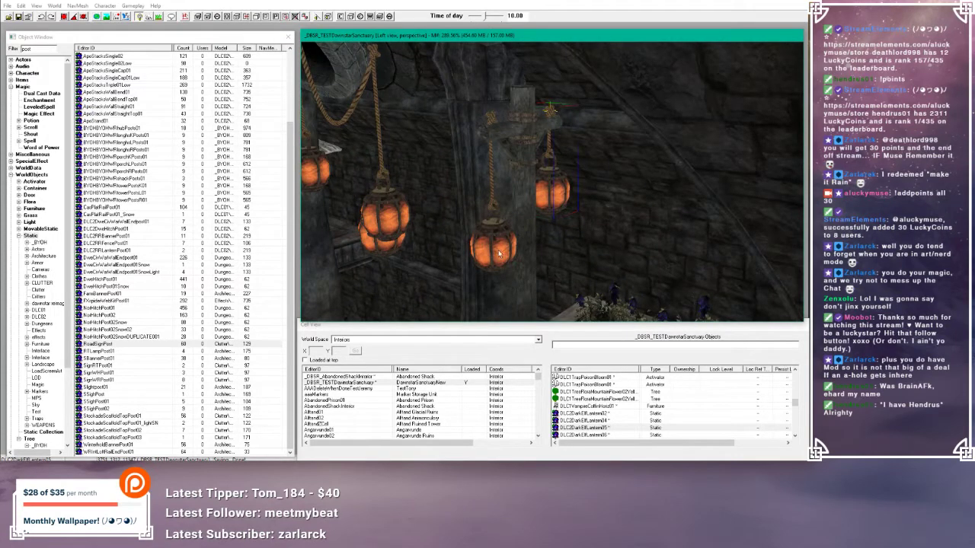
left_click(498, 253)
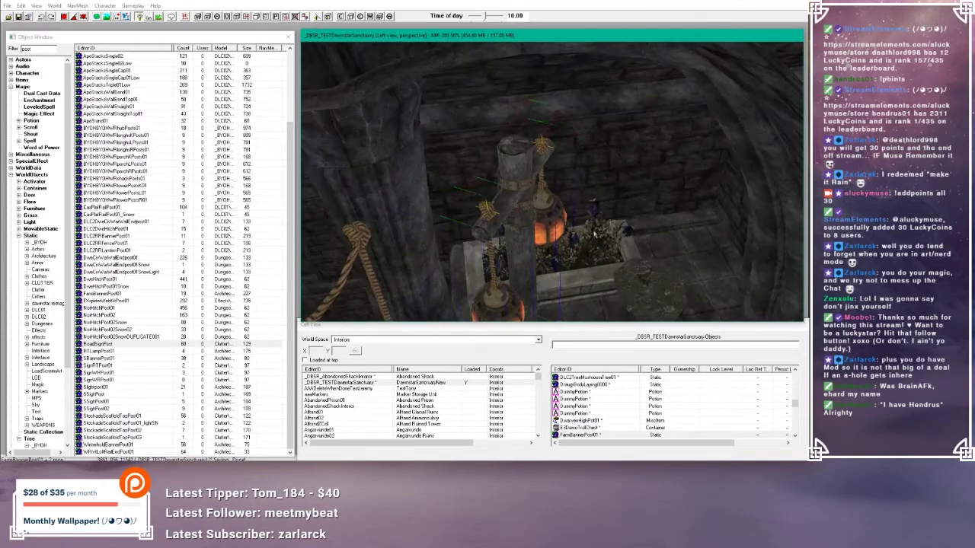
middle_click_drag(594, 237, 661, 240, "shift")
left_click(492, 176)
- Duplicate the round HHBigPlanter01 pot and place the copy in the room corner beside the blue-flowered planter
left_click(658, 236)
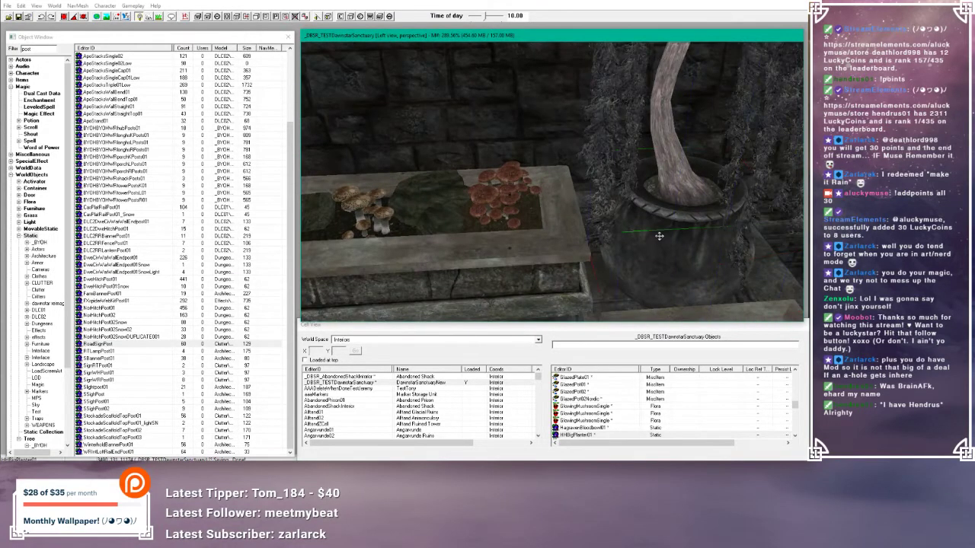
left_click(655, 184)
middle_click_drag(654, 184, 600, 184, "shift")
scroll(631, 201, "up", 5)
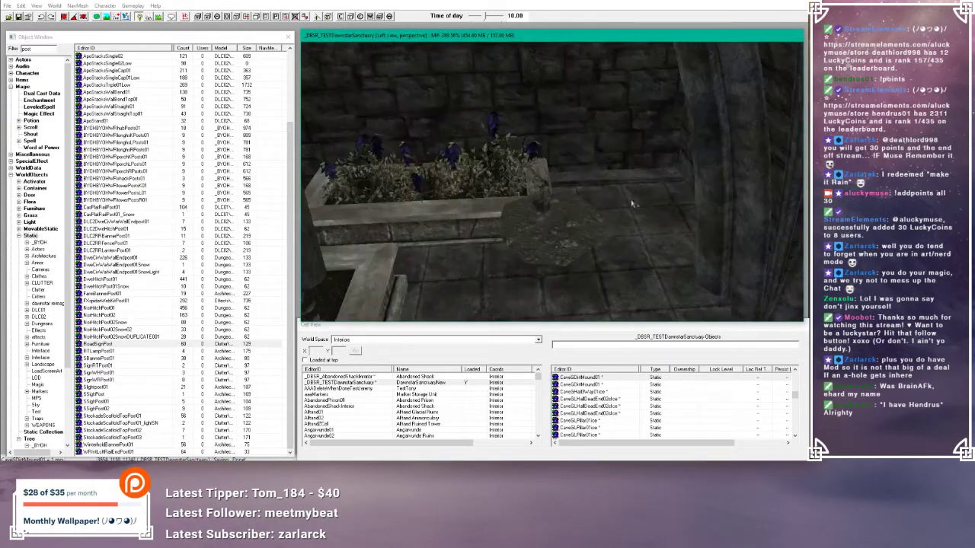
left_click(644, 205)
key("ctrl+d")
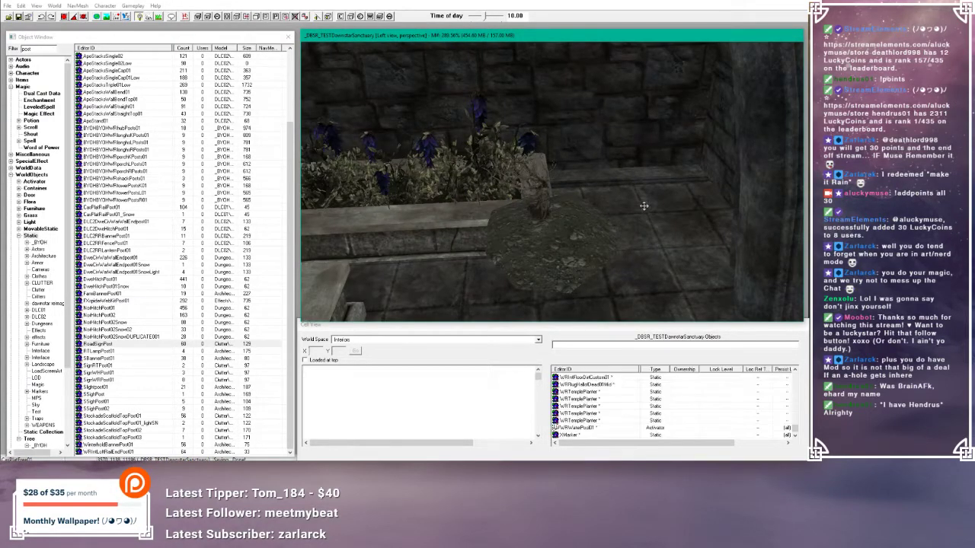
left_click_drag(676, 216, 683, 163)
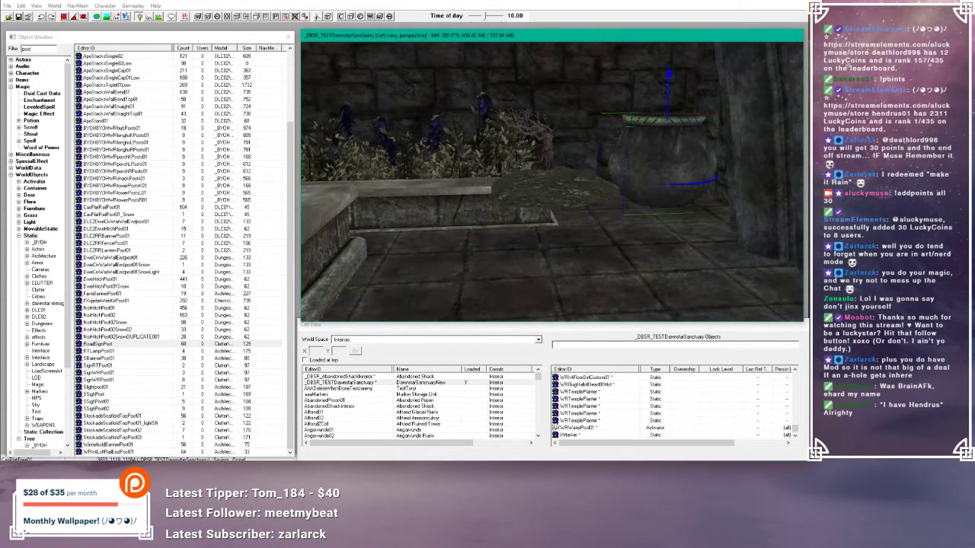
middle_click_drag(692, 172, 687, 149)
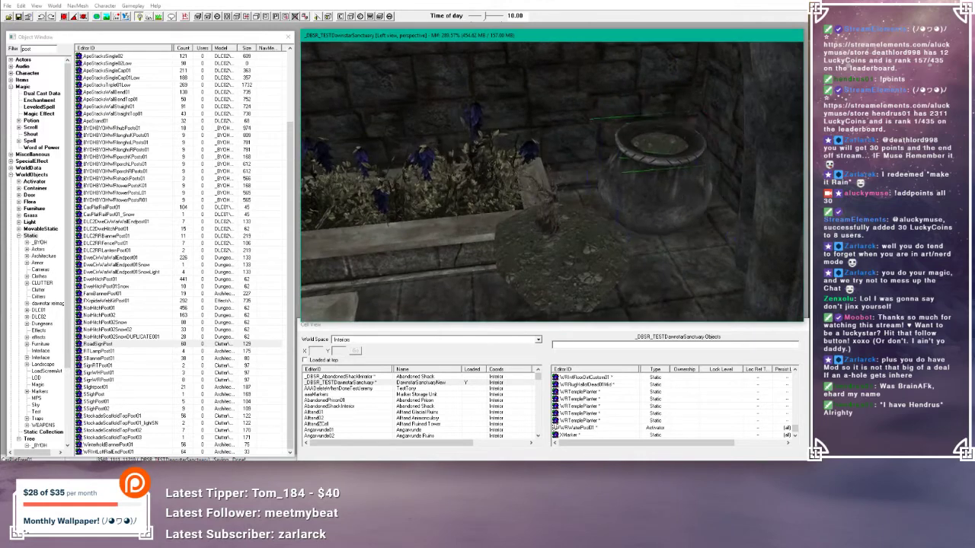
- Delete the loose dirt mound on the floor and set the canis root into the corner pot's soil
left_click(583, 259)
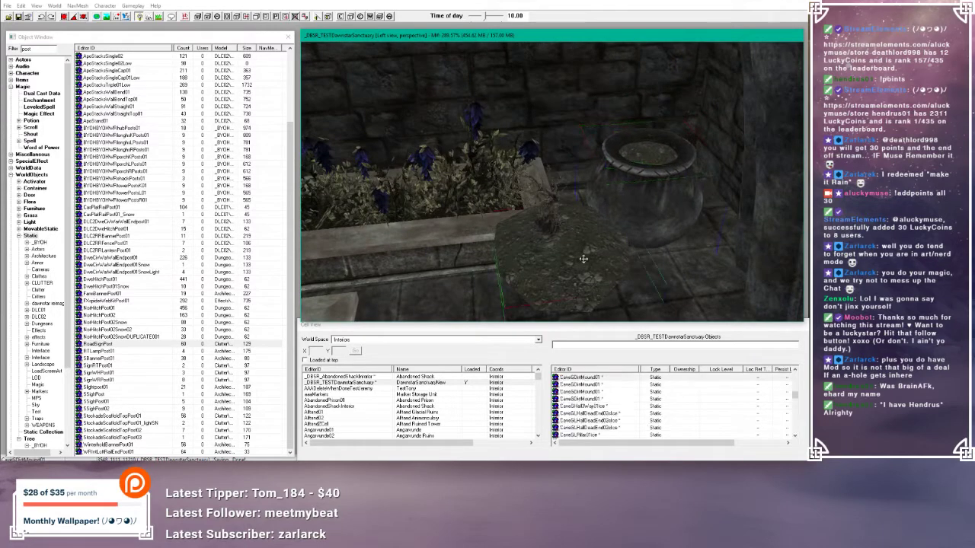
key("Delete")
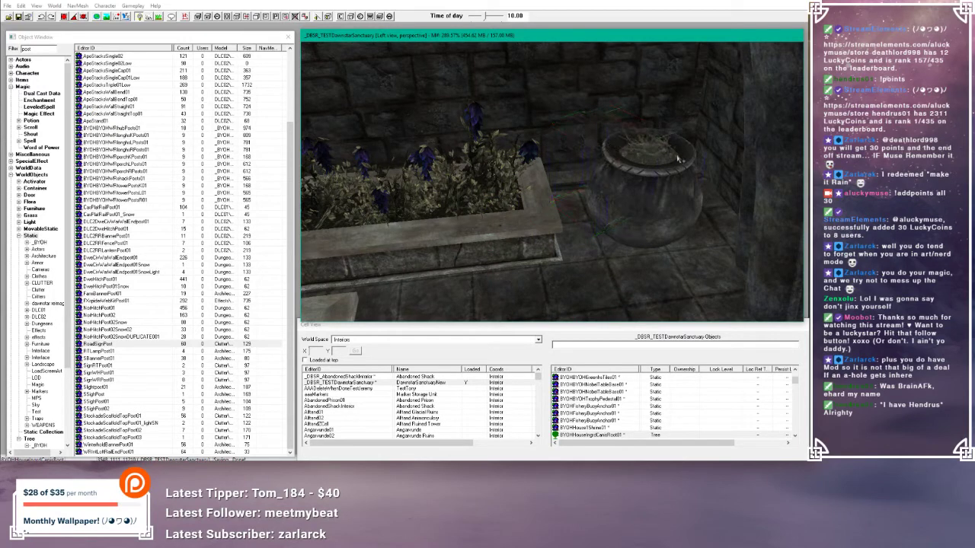
left_click_drag(664, 153, 667, 120)
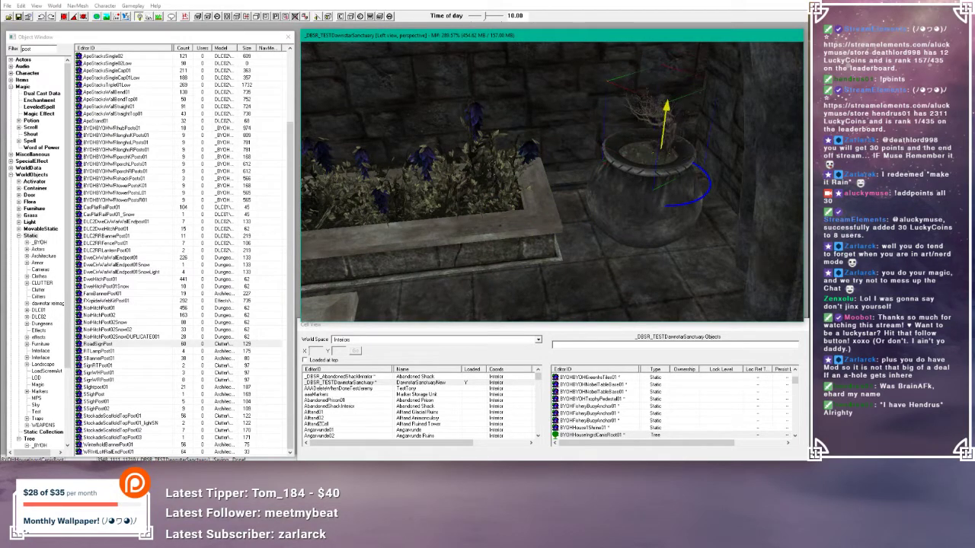
middle_click_drag(667, 120, 715, 118)
left_click_drag(740, 107, 728, 108)
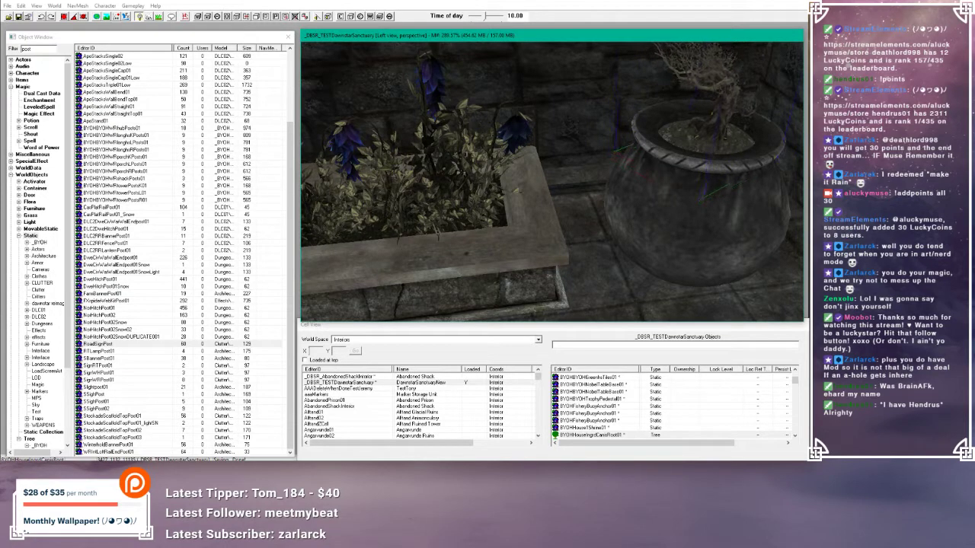
- Move the loose short-roped lantern from beneath the rope swag across to the corner pot's side of the post
left_click(704, 200)
scroll(703, 196, "down", 4)
scroll(612, 223, "down", 3)
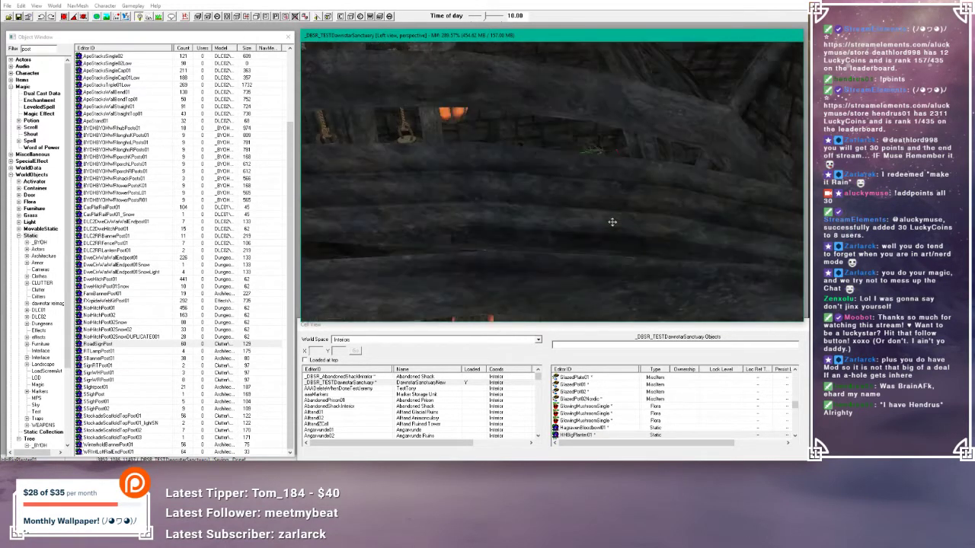
scroll(578, 233, "up", 5)
left_click(571, 229)
middle_click_drag(571, 228, 557, 197, "shift")
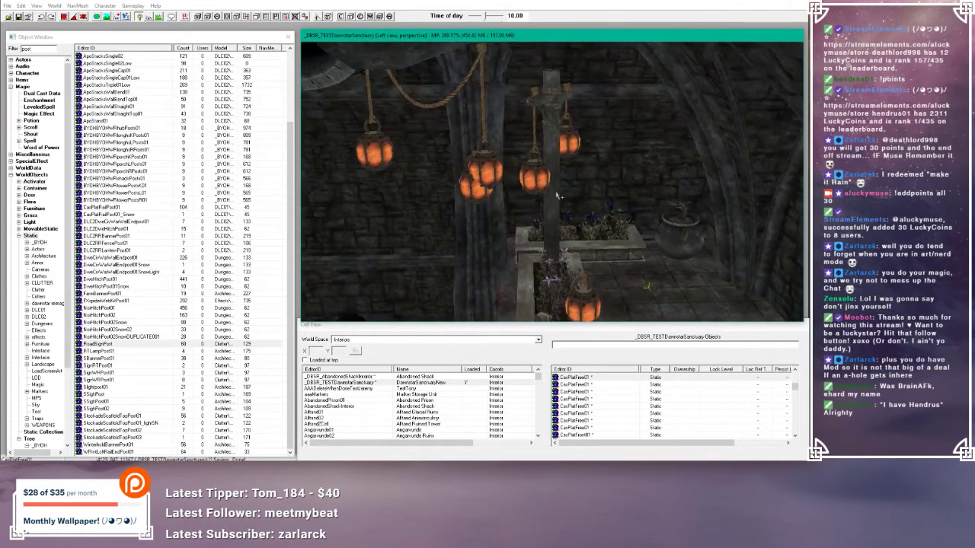
left_click(472, 193)
left_click_drag(504, 185, 652, 186)
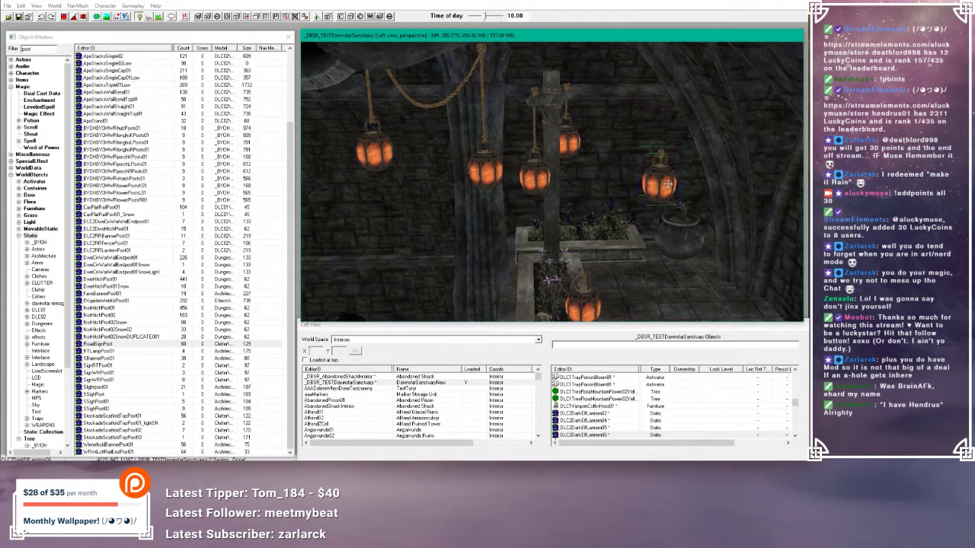
- Bring the short-roped lantern down to floor level and place it in front of the corner pot
middle_click_drag(667, 184, 631, 190, "shift")
scroll(644, 188, "up", 4)
key("Delete")
scroll(613, 205, "up", 3)
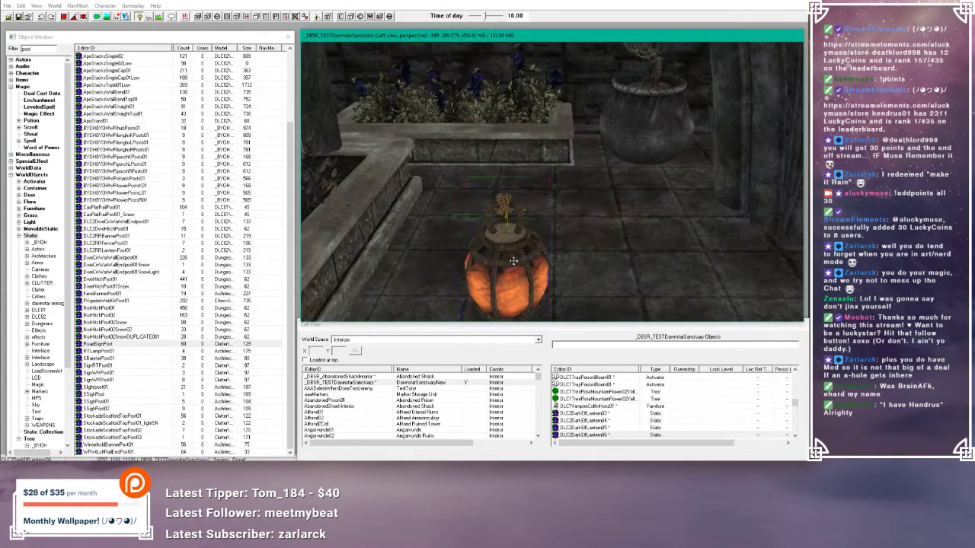
left_click_drag(514, 260, 673, 171)
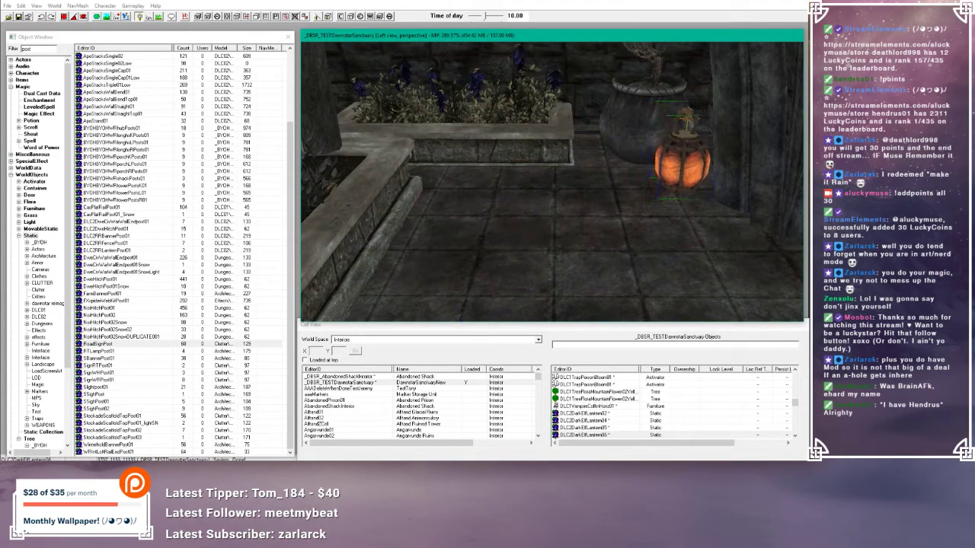
middle_click_drag(632, 185, 639, 123, "shift")
left_click_drag(606, 111, 596, 115)
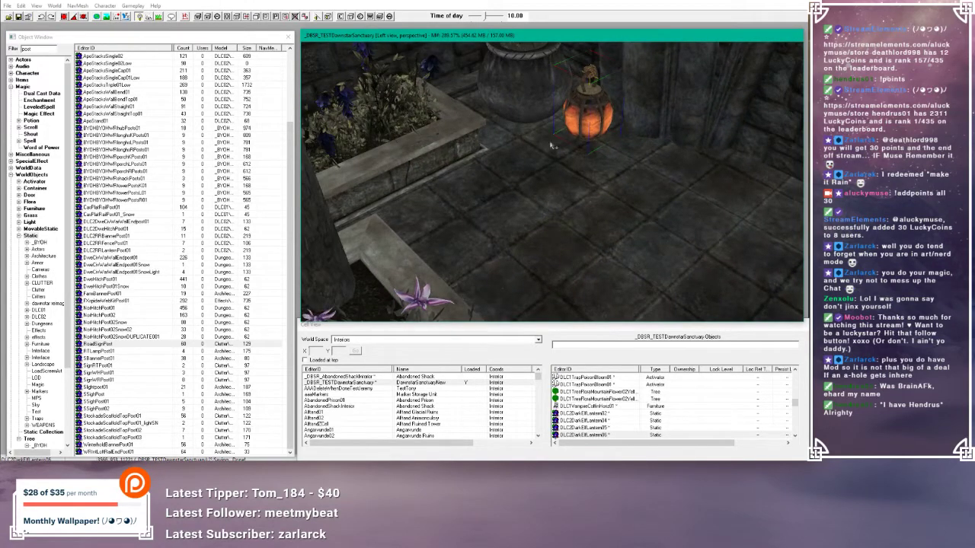
- Fine-tune the floor lantern's position between the corner pot and the stone pillar
left_click(540, 150)
middle_click_drag(539, 150, 550, 150, "shift")
left_click(564, 106)
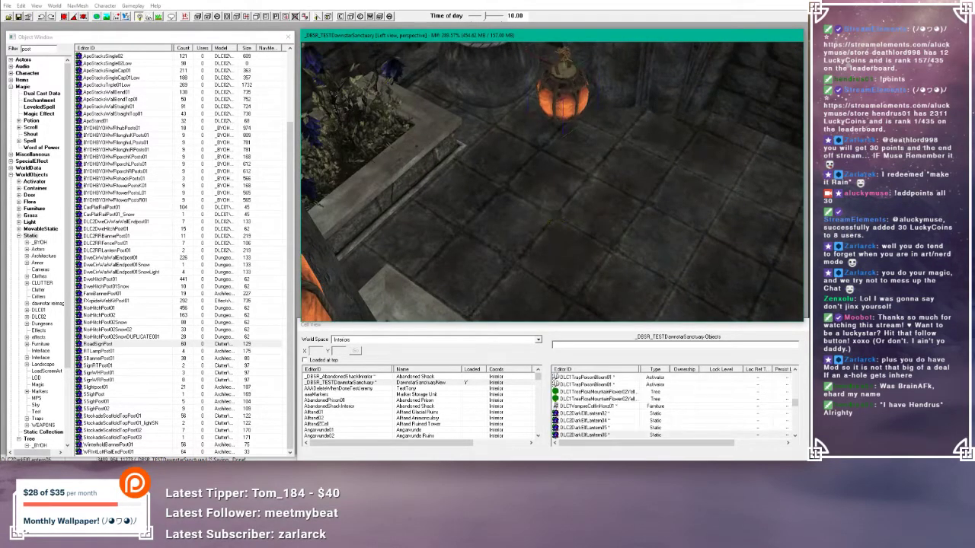
left_click(536, 149)
middle_click_drag(537, 149, 492, 124, "shift")
left_click(668, 163)
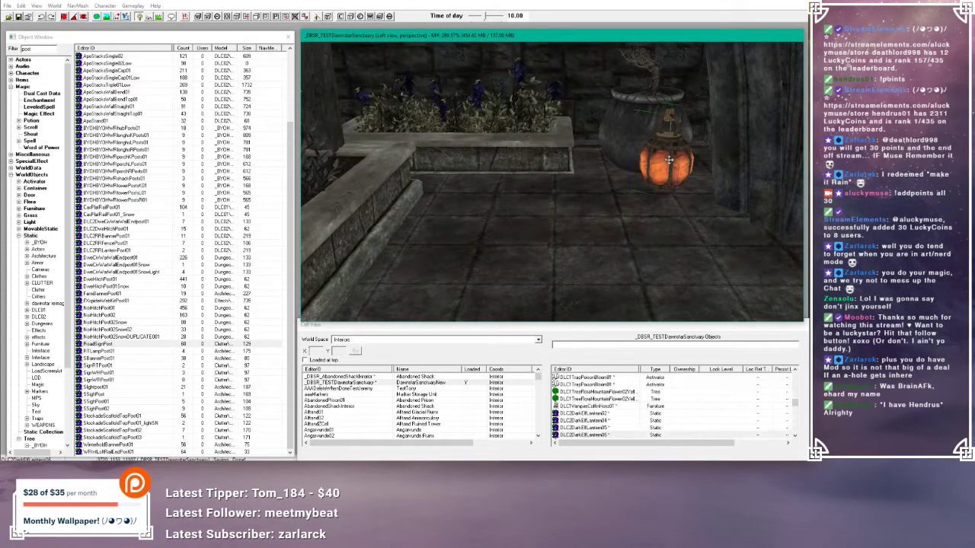
left_click_drag(668, 162, 679, 163)
- Delete the leftover DLC2DarkElfLanternGlow06 lantern beside the purple-flowered planter
left_click(571, 191)
scroll(572, 191, "down", 5)
middle_click_drag(572, 191, 476, 220, "shift")
scroll(609, 141, "up", 5)
scroll(568, 155, "up", 3)
left_click(542, 145)
scroll(553, 131, "down", 3)
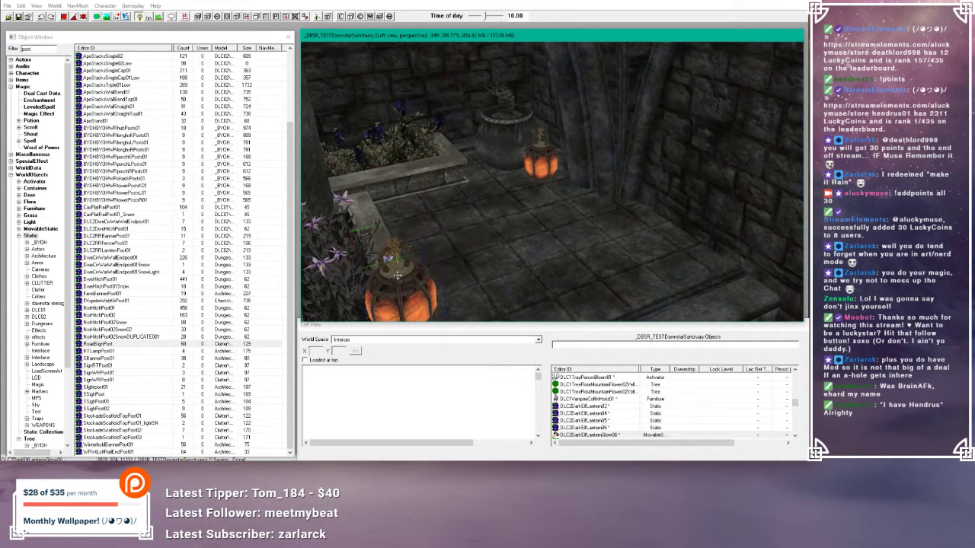
key("Delete")
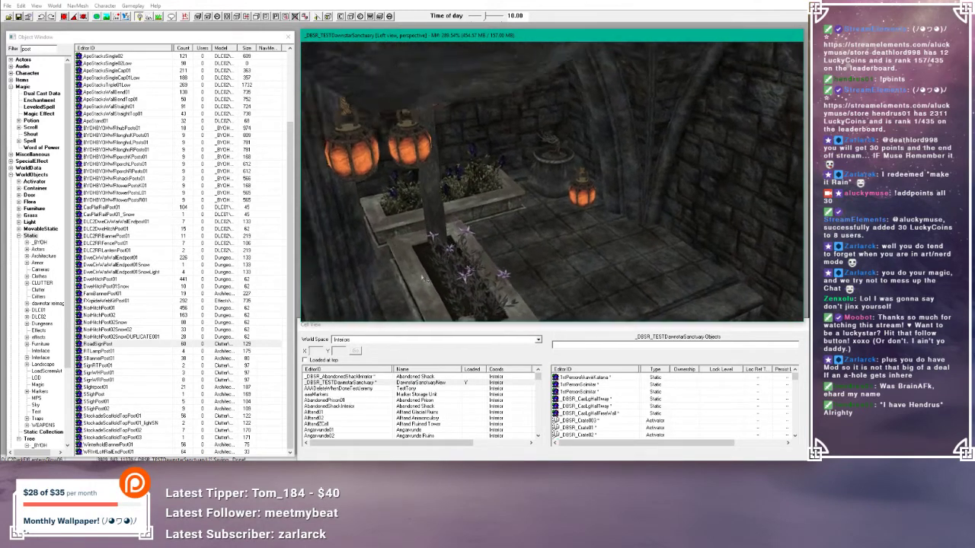
- Delete the rope swag with its hanging lanterns next to the FarmBannerPost01
middle_click_drag(431, 279, 421, 208, "shift")
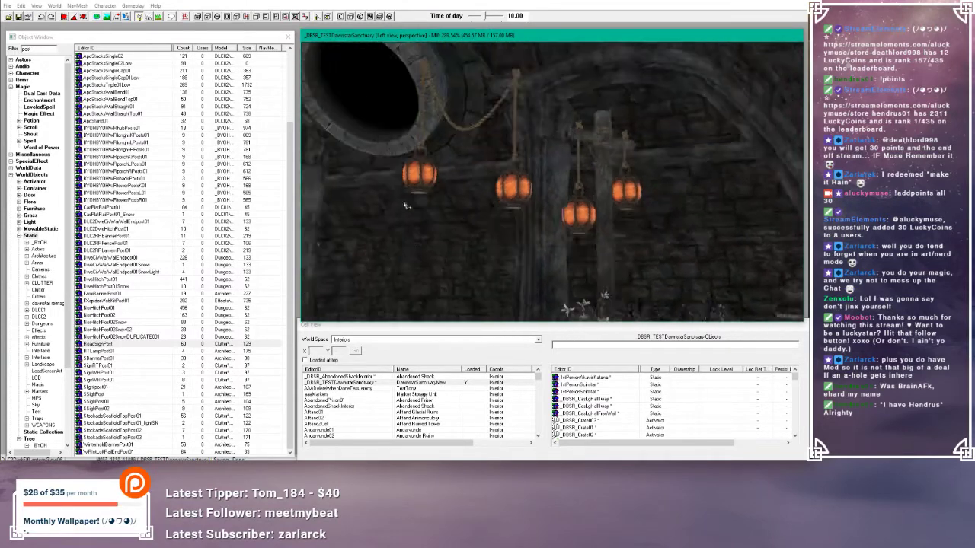
middle_click_drag(405, 206, 410, 203, "shift")
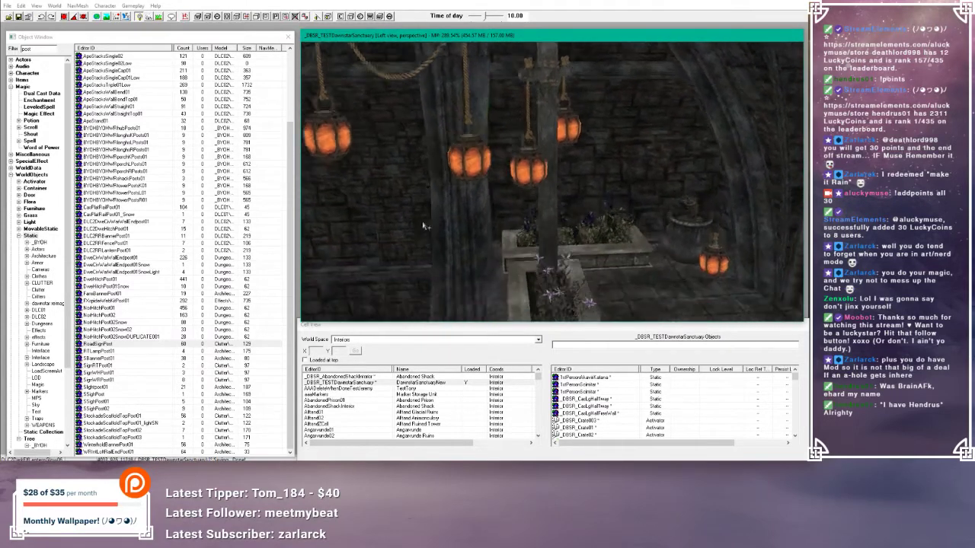
left_click(453, 163)
key("Delete")
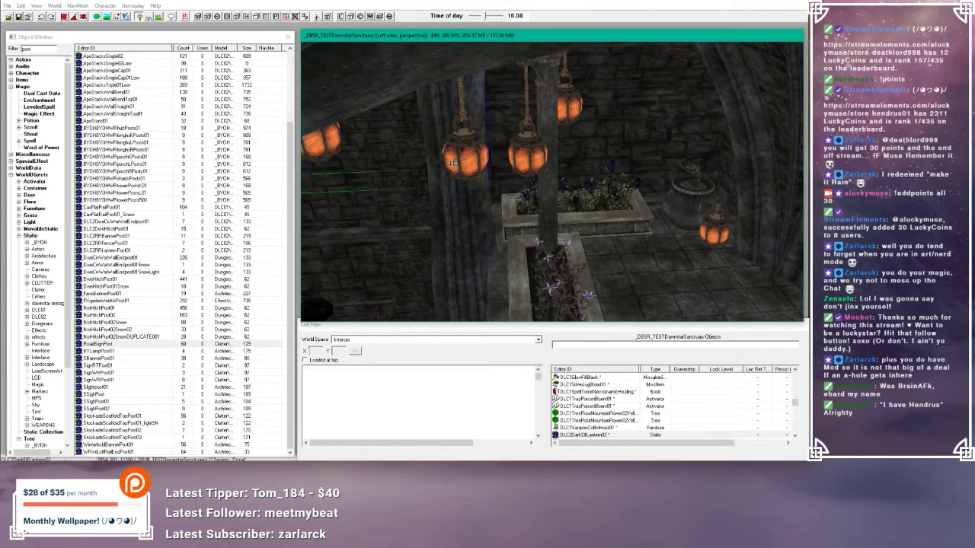
- Save the plugin and review the FarmBannerPost01's reference properties without changing them
middle_click_drag(603, 199, 591, 177, "shift")
key("a")
key("a")
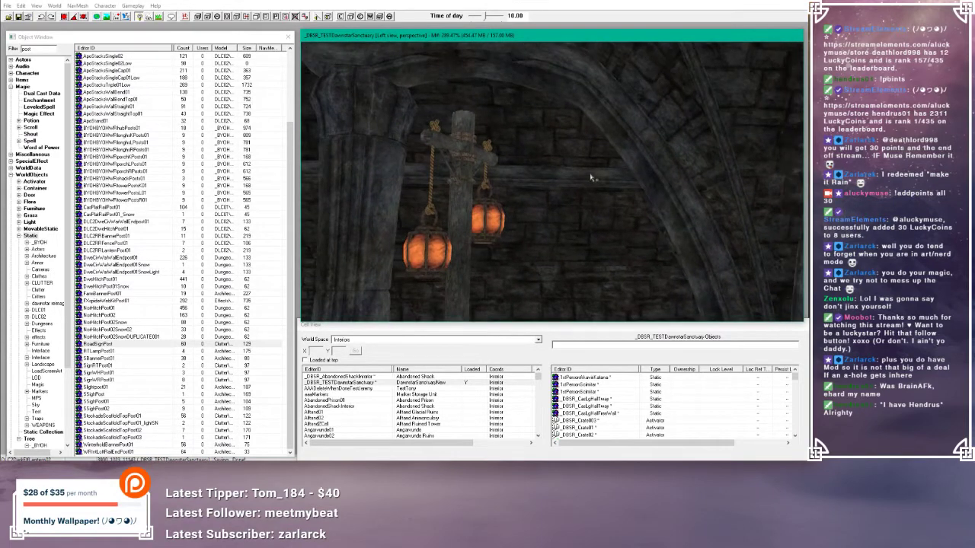
left_click(463, 172)
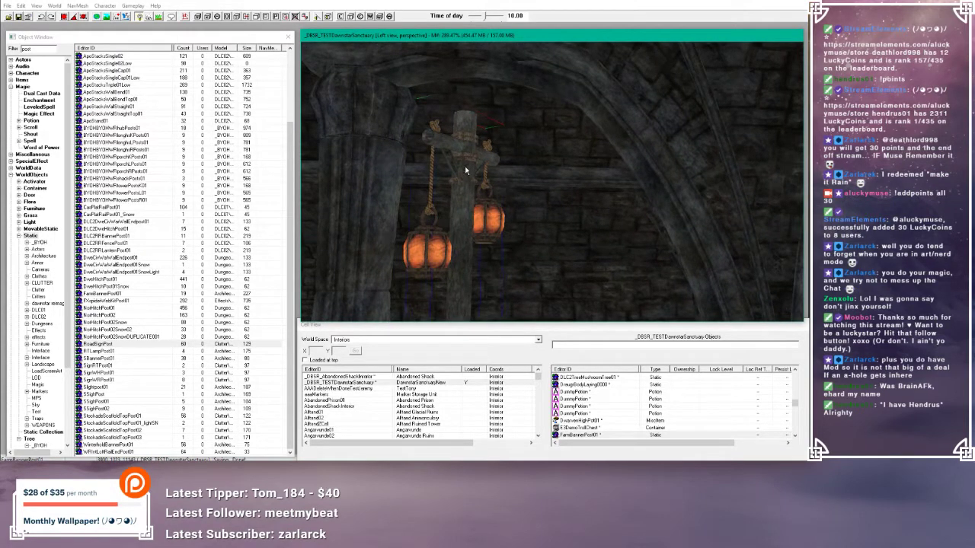
left_click(22, 7)
left_click(26, 15)
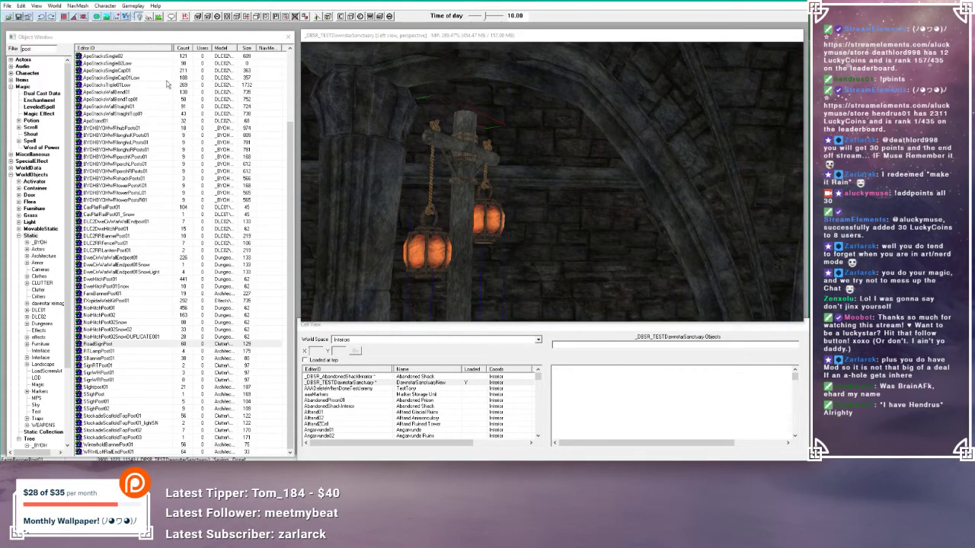
double_click(466, 195)
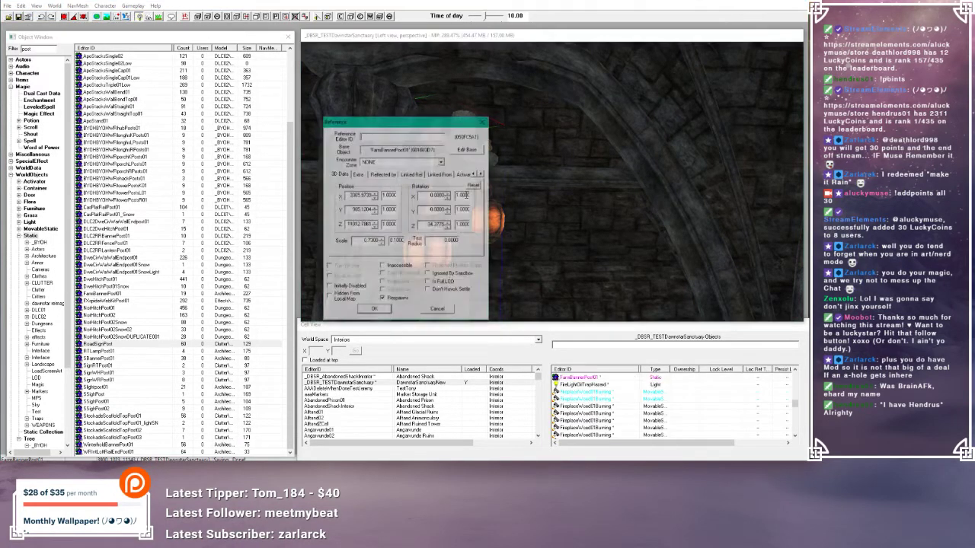
left_click(439, 310)
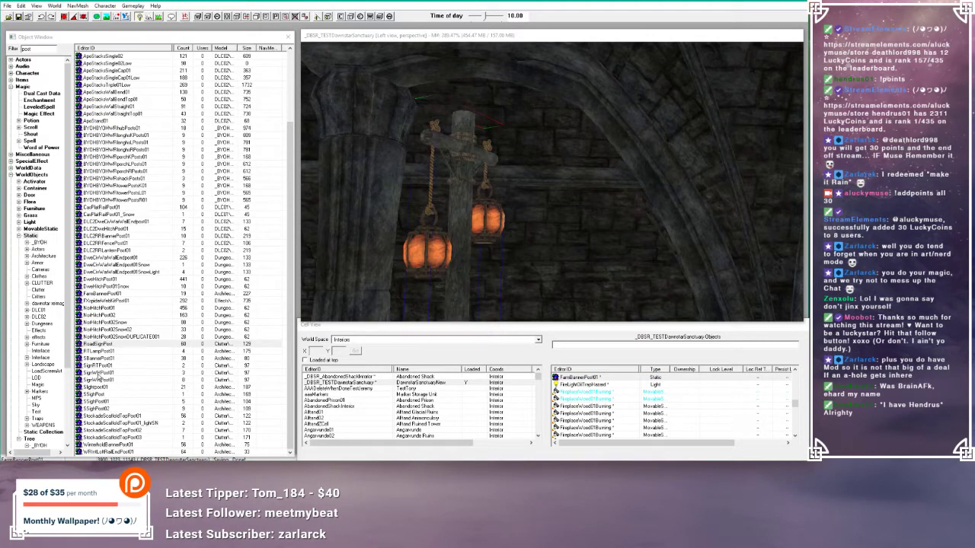
- Filter the object list for "beam" to look for wooden beam pieces
scroll(141, 389, "up", 4)
scroll(141, 390, "down", 4)
left_click(43, 50)
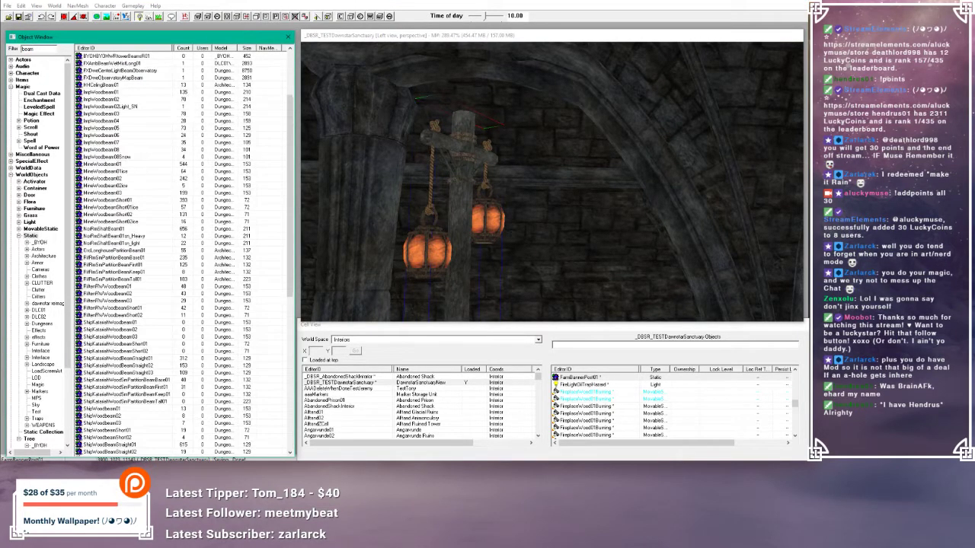
left_click(117, 144)
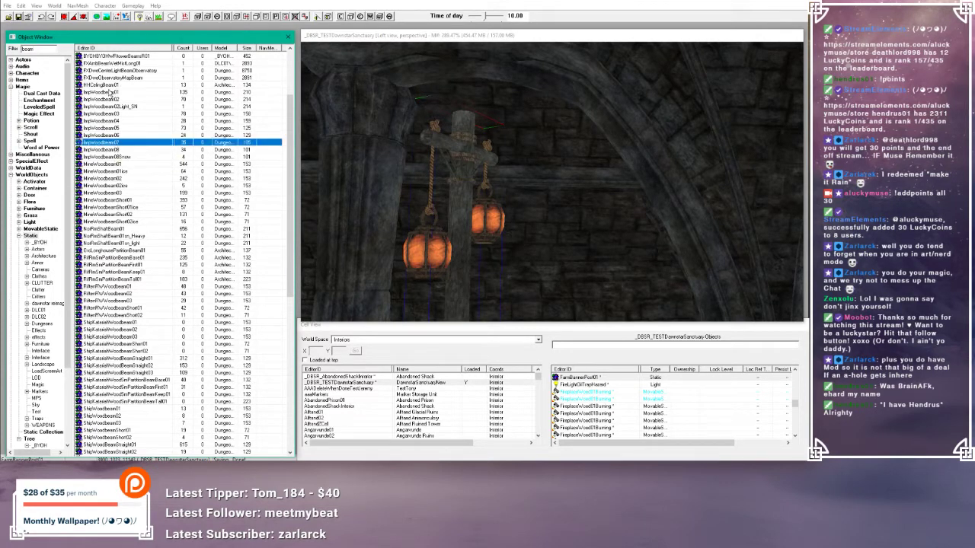
- Try an ImpWoodbeam01 as an upright beside the lantern post and delete it
left_click(111, 93)
left_click(452, 149)
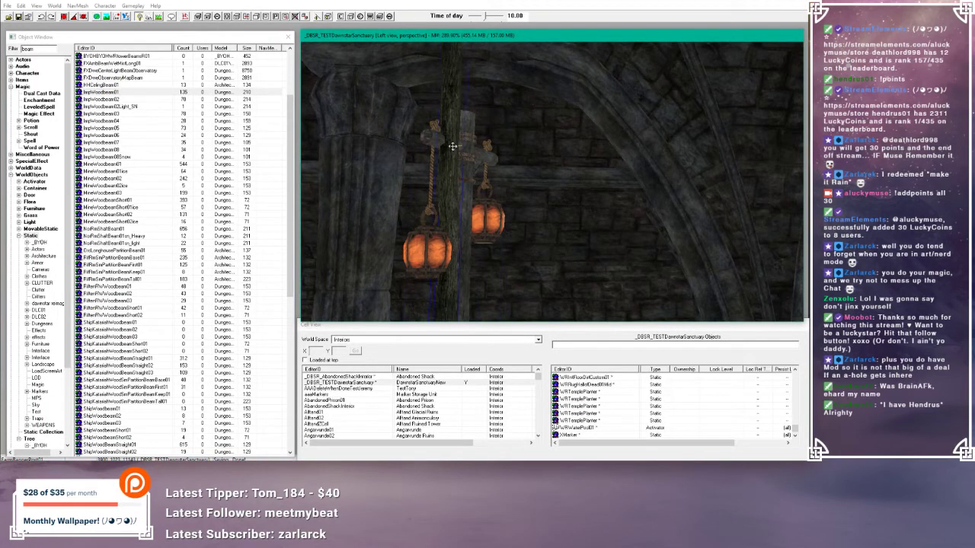
left_click(526, 141)
scroll(525, 155, "down", 3)
scroll(526, 157, "down", 3)
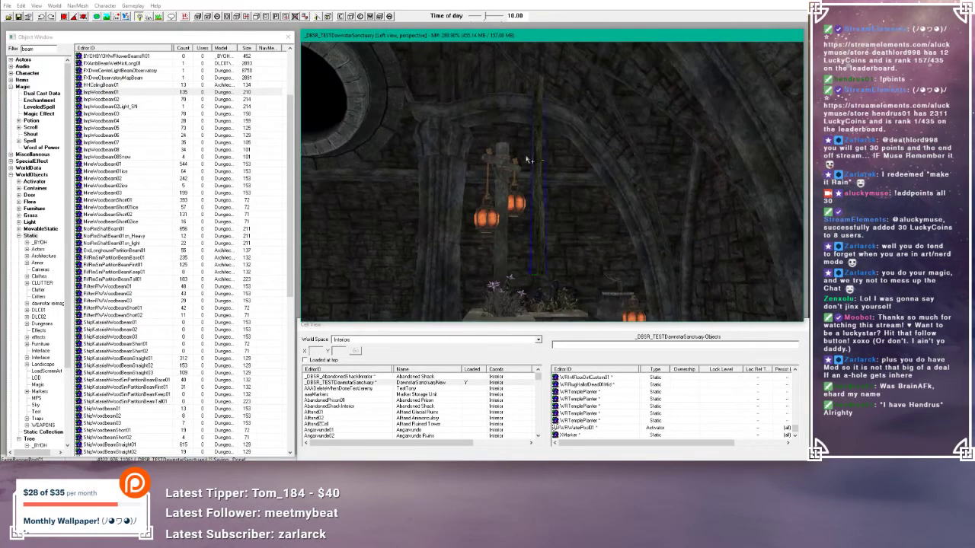
mouse_move(526, 160)
middle_mouse_down("shift")
mouse_move(537, 185)
mouse_move(528, 165)
middle_mouse_up("shift")
scroll(532, 180, "up", 3)
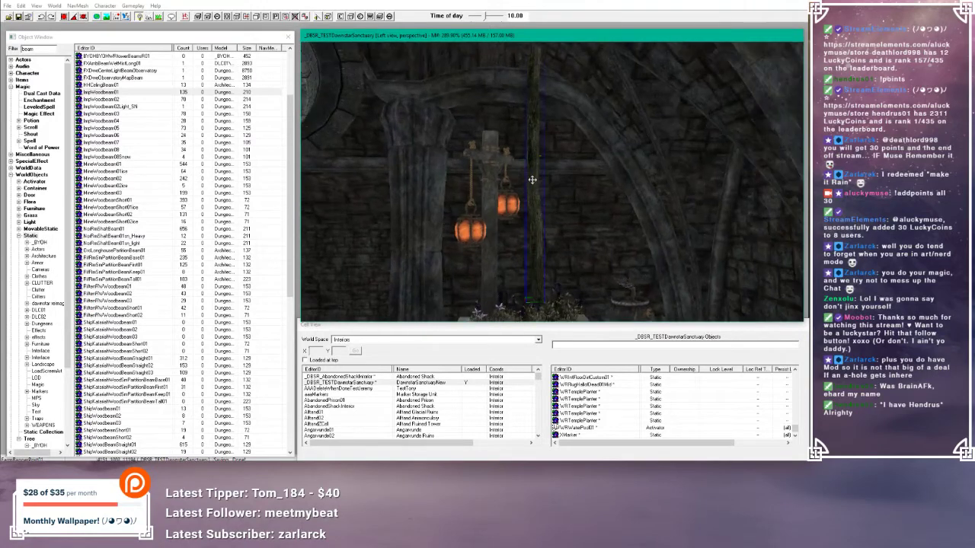
key("Delete")
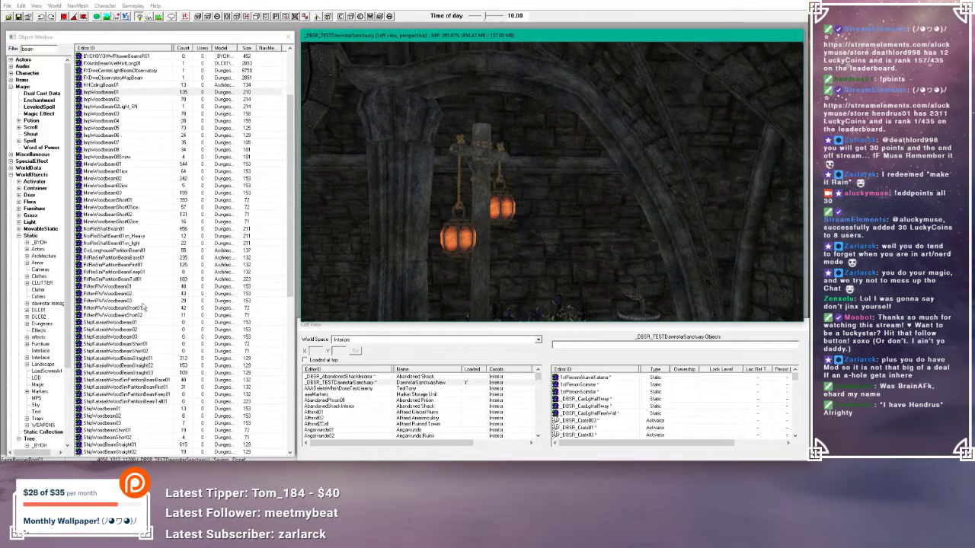
- Browse the wooden beam pieces, try a WRIntBeam256 beside the lantern post, and delete it
scroll(119, 316, "down", 3)
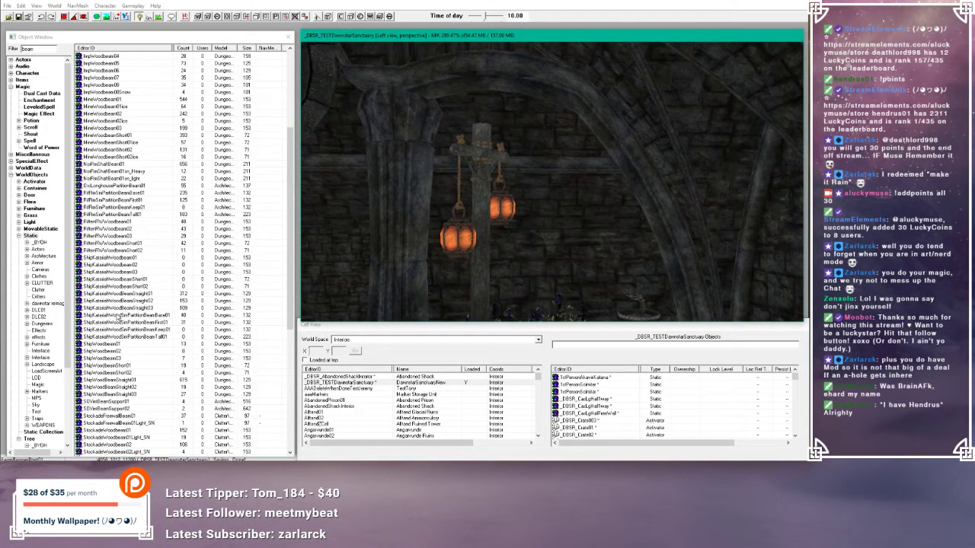
scroll(119, 316, "down", 2)
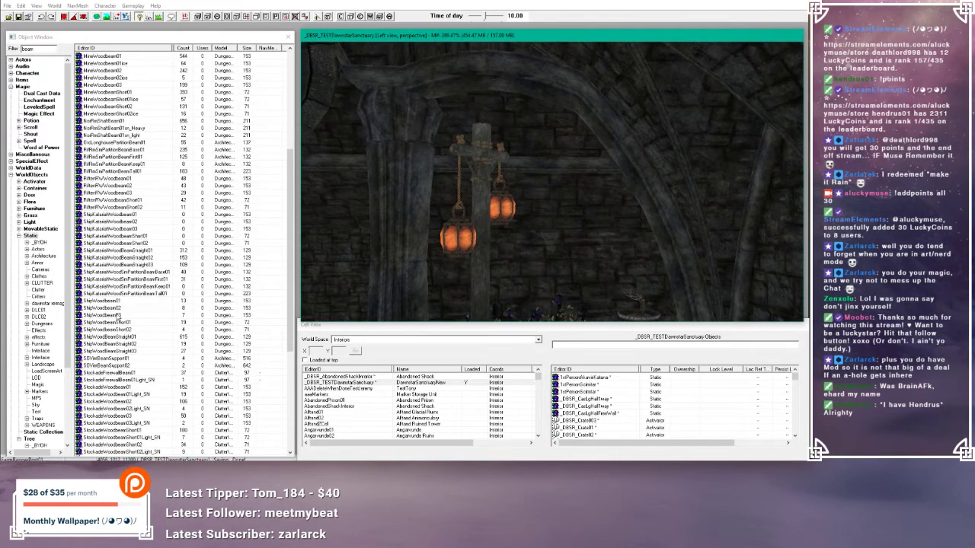
scroll(119, 316, "down", 3)
scroll(119, 316, "down", 6)
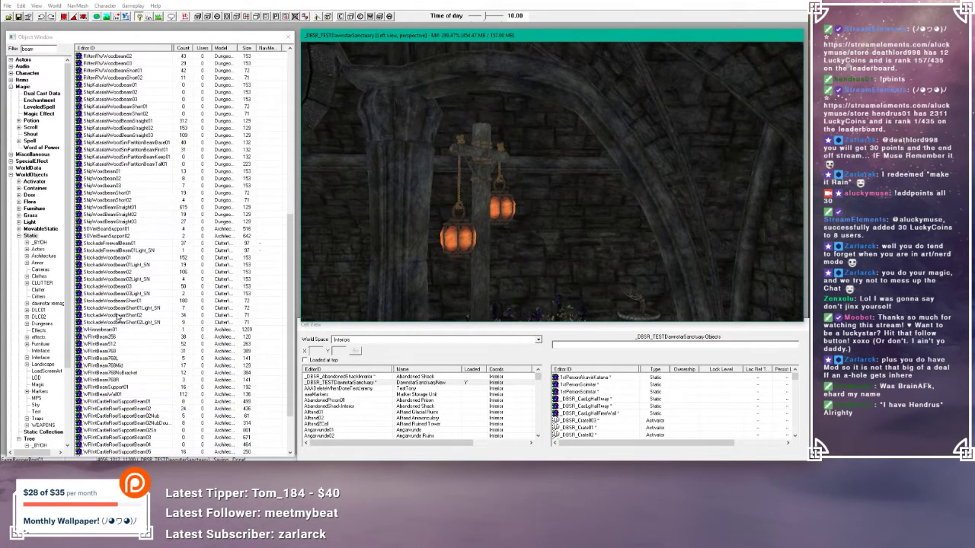
left_click(109, 272)
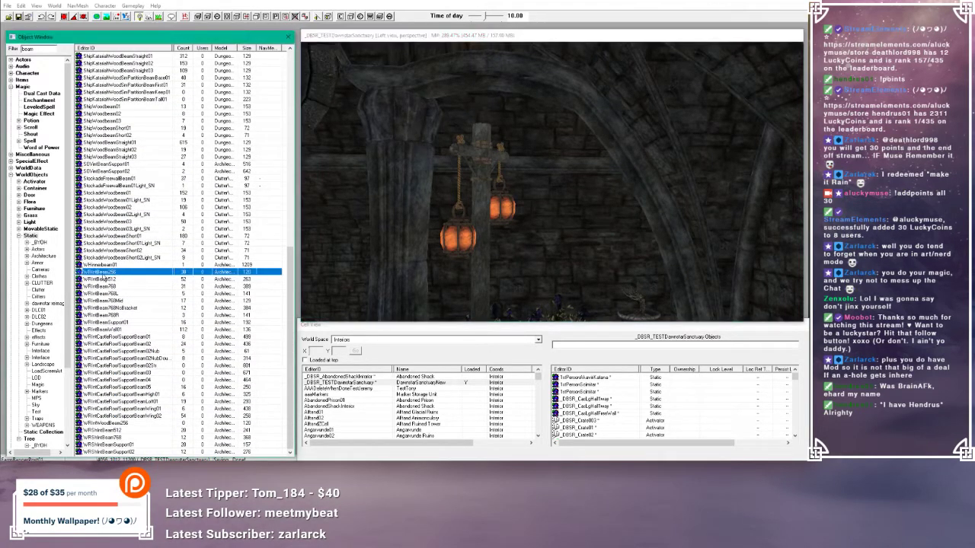
left_click(480, 193)
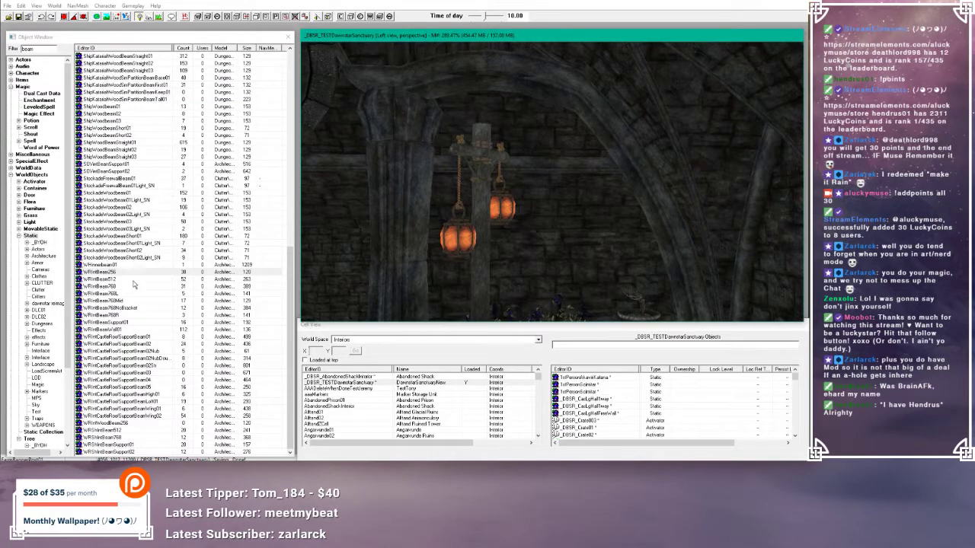
- Try the BYOH tower beam piece ending in BeamsL01 at the lantern post and remove it
scroll(121, 273, "up", 10)
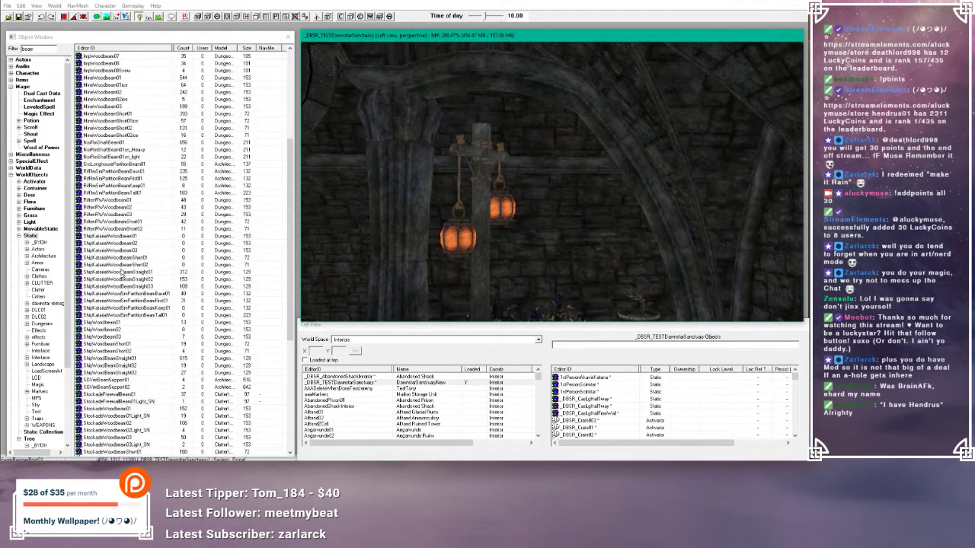
scroll(122, 272, "up", 5)
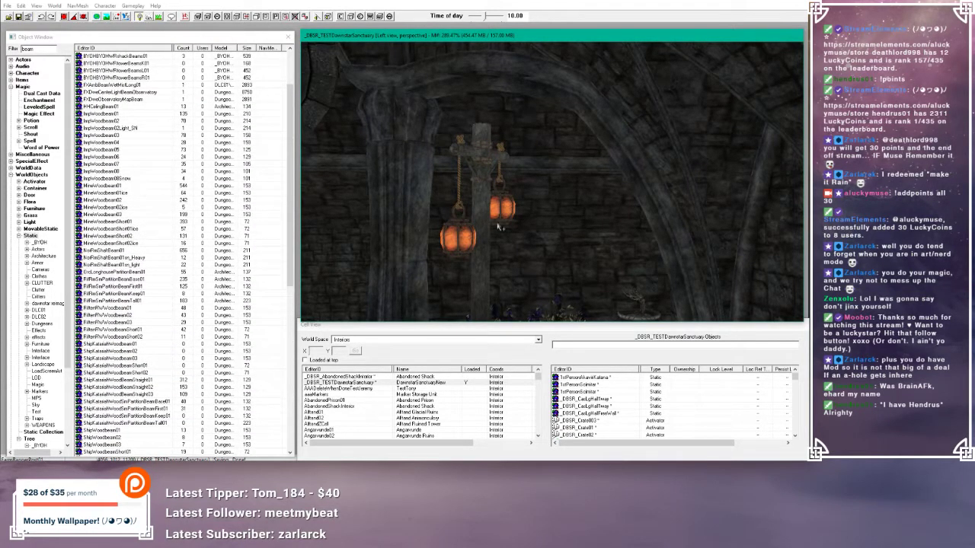
scroll(154, 204, "up", 3)
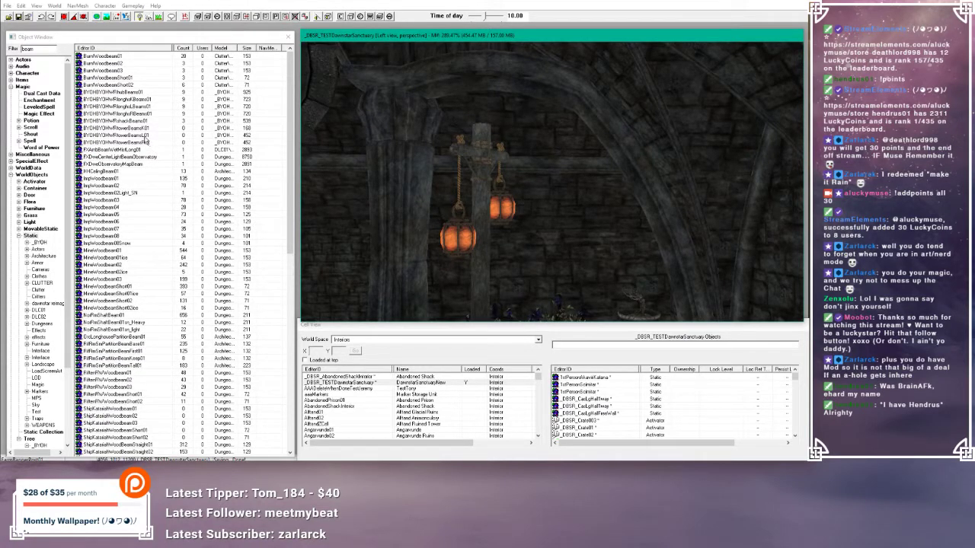
left_click(140, 137)
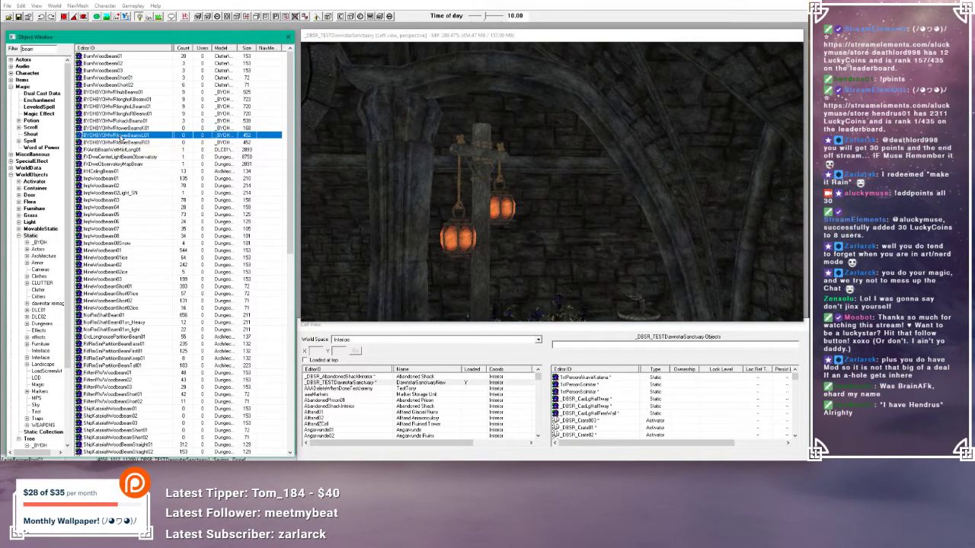
left_click_drag(120, 138, 481, 180)
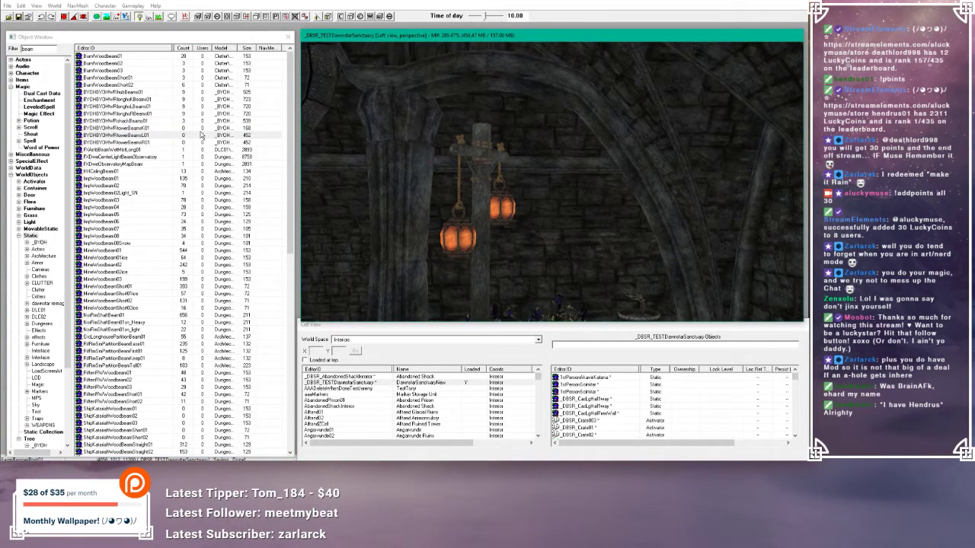
- Try a ShipWoodbeam01 as a crossbeam on the lantern post, inspect it up close, and delete it
scroll(187, 179, "down", 6)
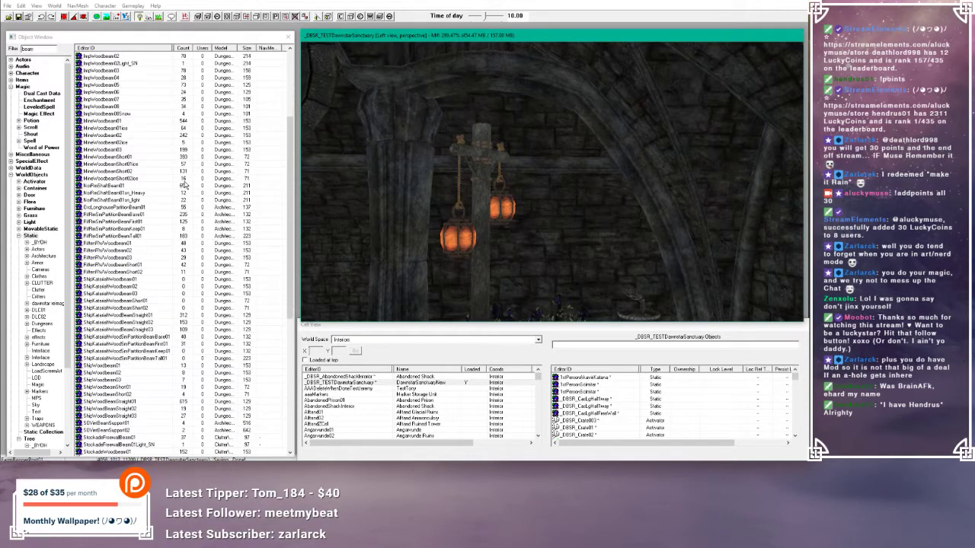
scroll(184, 185, "down", 10)
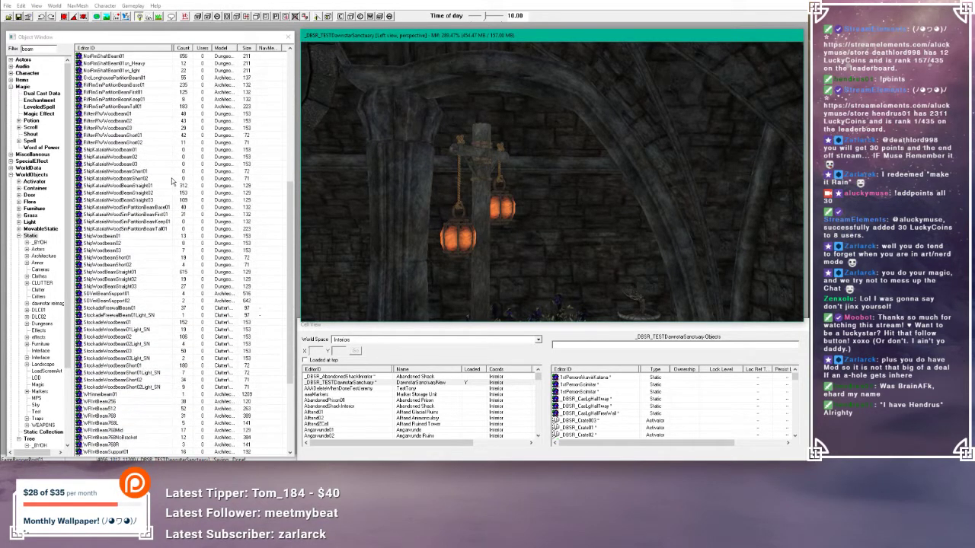
scroll(168, 277, "down", 2)
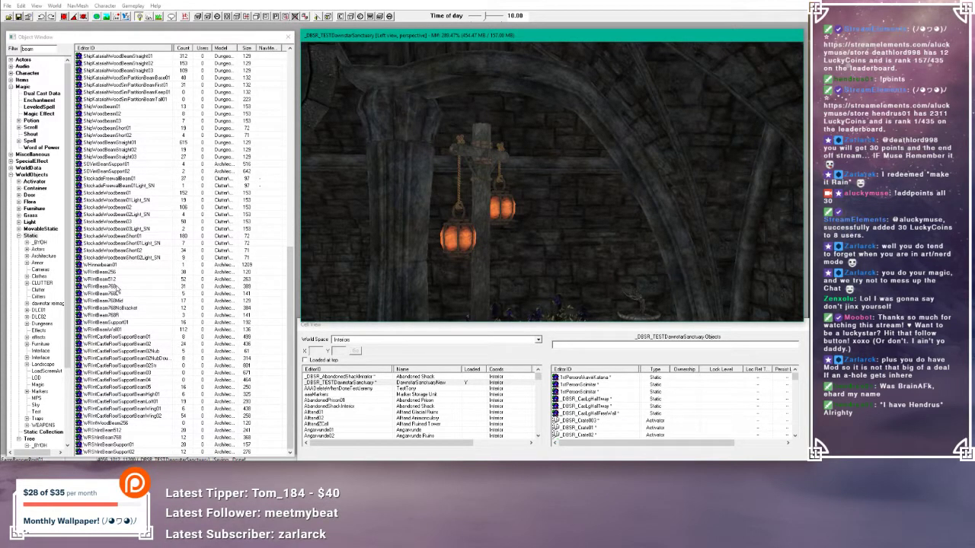
scroll(118, 288, "up", 2)
scroll(118, 288, "up", 9)
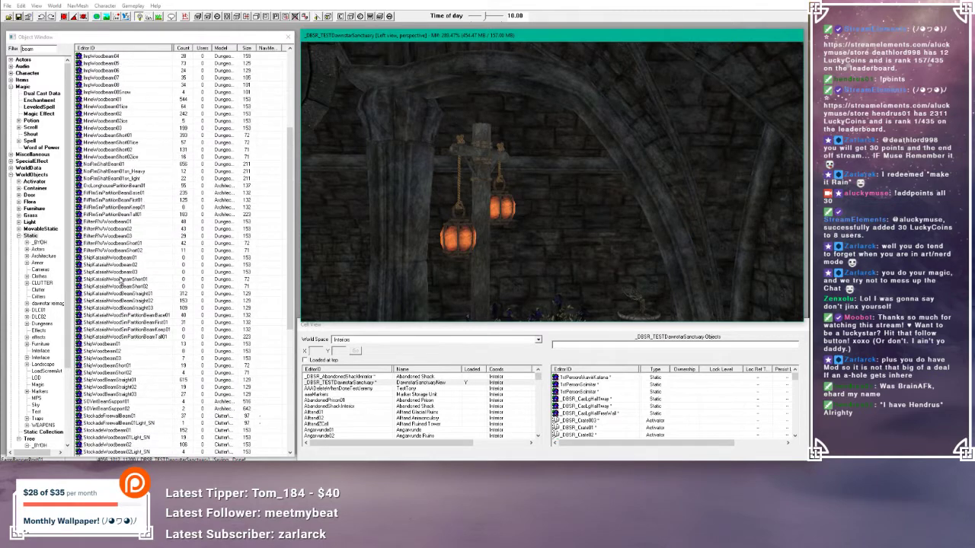
left_click(109, 344)
left_click_drag(108, 347, 494, 174)
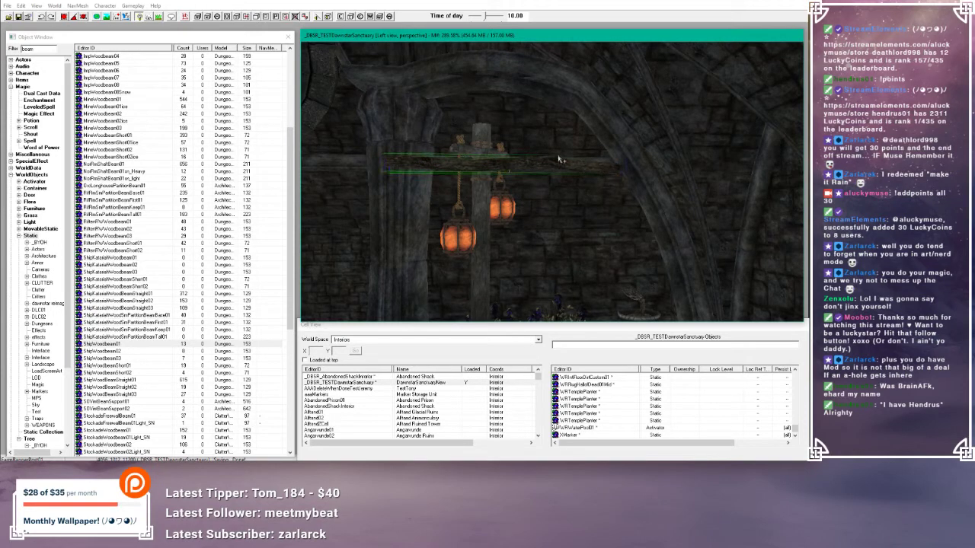
mouse_move(560, 159)
middle_mouse_down()
mouse_move(578, 175)
mouse_move(566, 156)
mouse_move(554, 164)
middle_mouse_up()
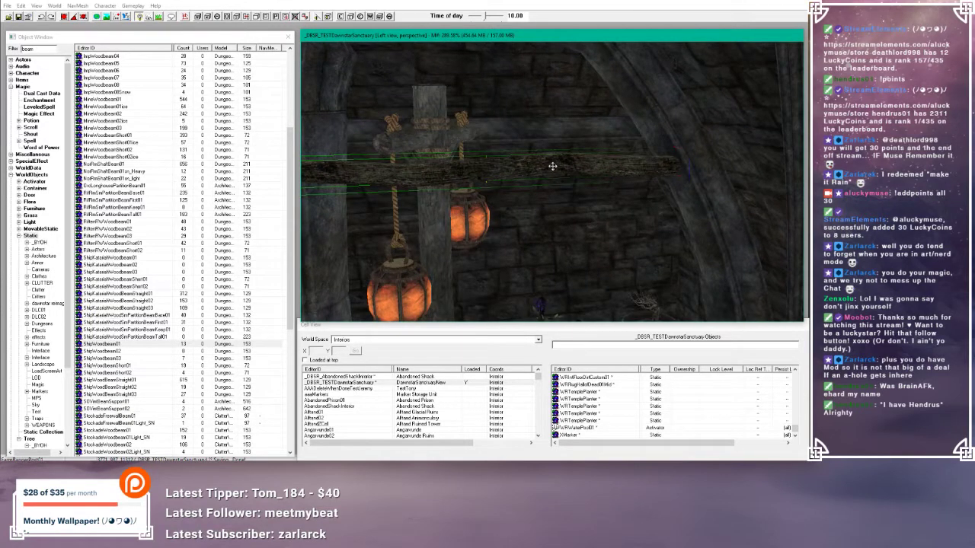
left_click_drag(554, 163, 554, 131)
middle_click_drag(554, 131, 481, 46)
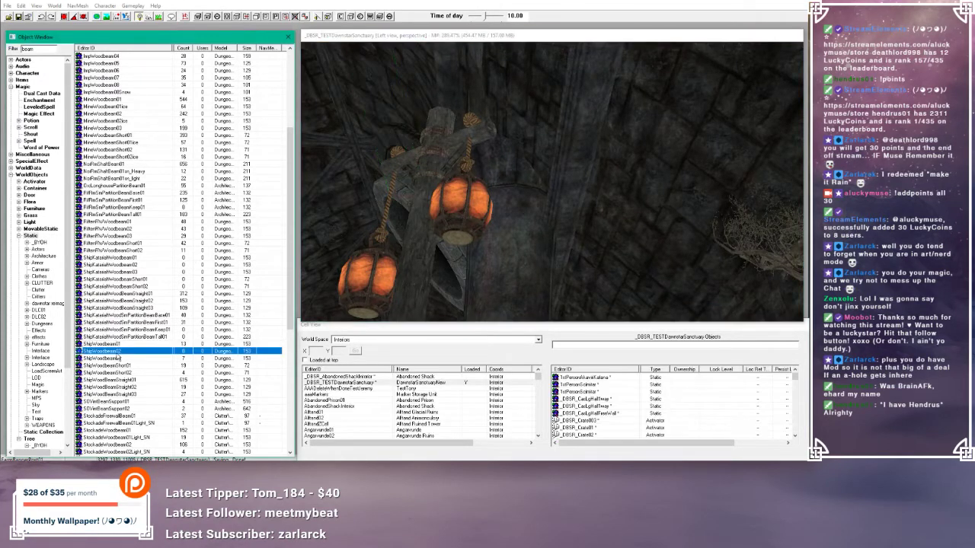
- Try a ShipWoodbeam02 and a ShipWoodbeam03 beside the hanging lanterns, deleting each one
left_click(523, 139)
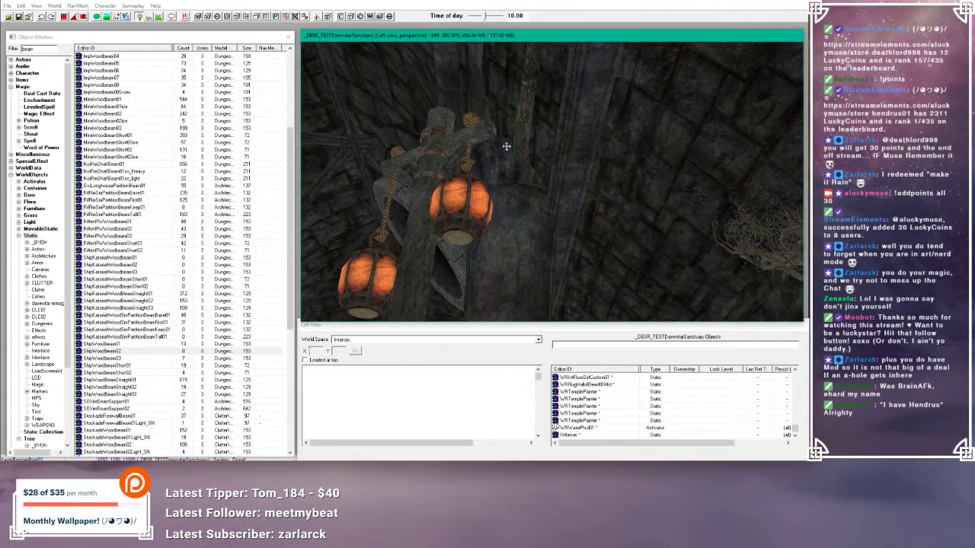
left_click(107, 359)
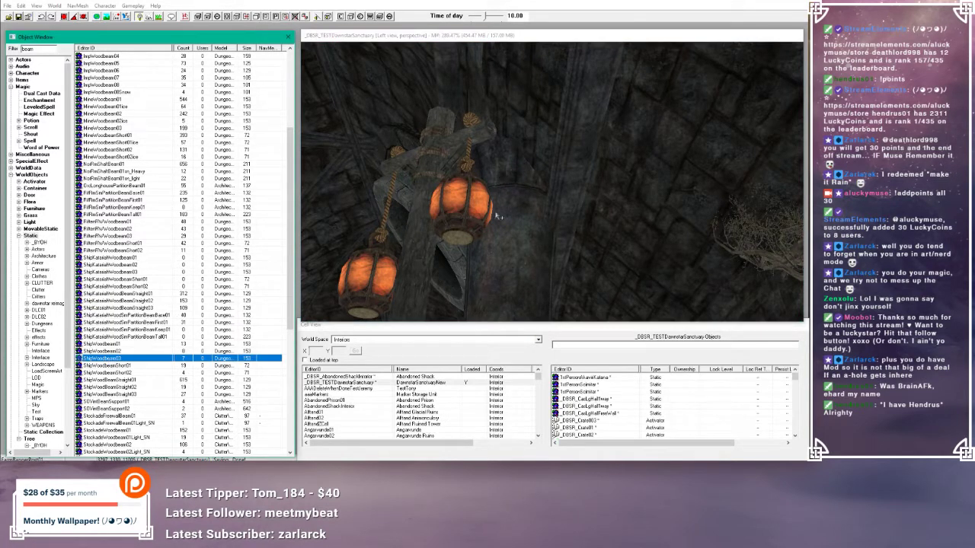
left_click(520, 193)
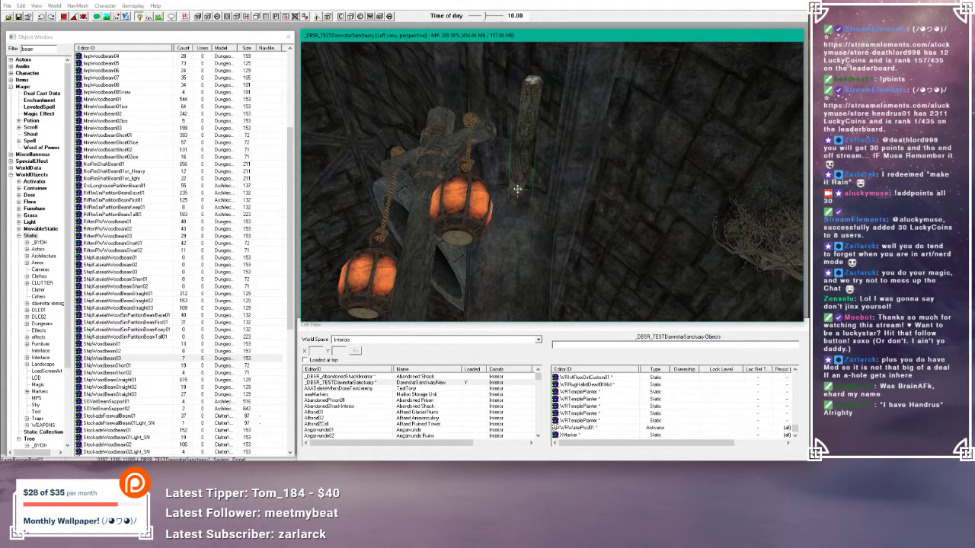
key("Delete")
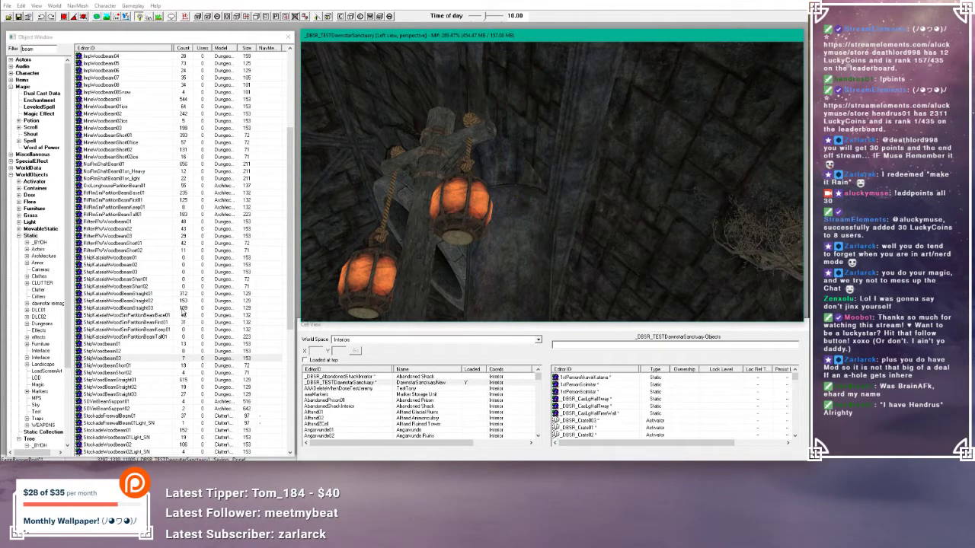
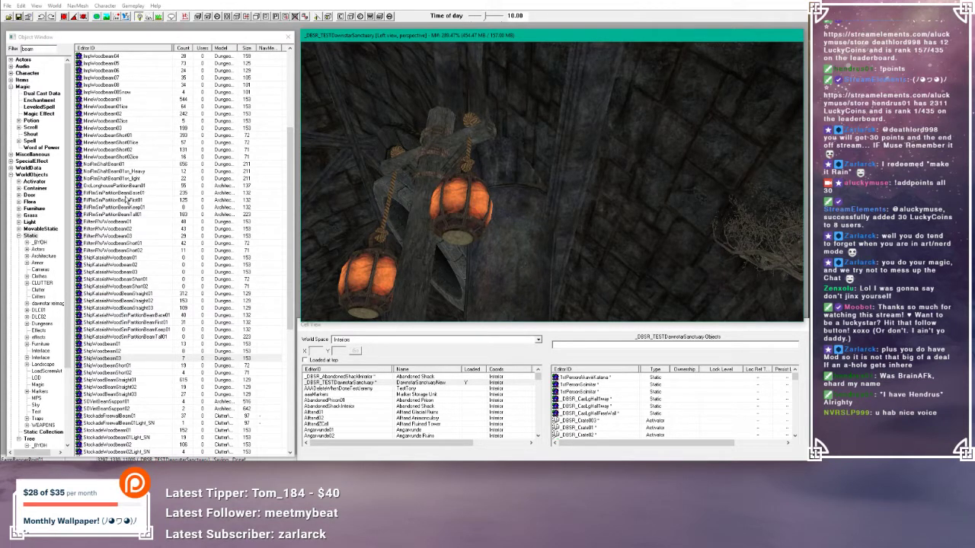
- Try a RiftenRWWoodbeam01 beside the hanging lanterns, shift it slightly, and delete it
left_click(112, 194)
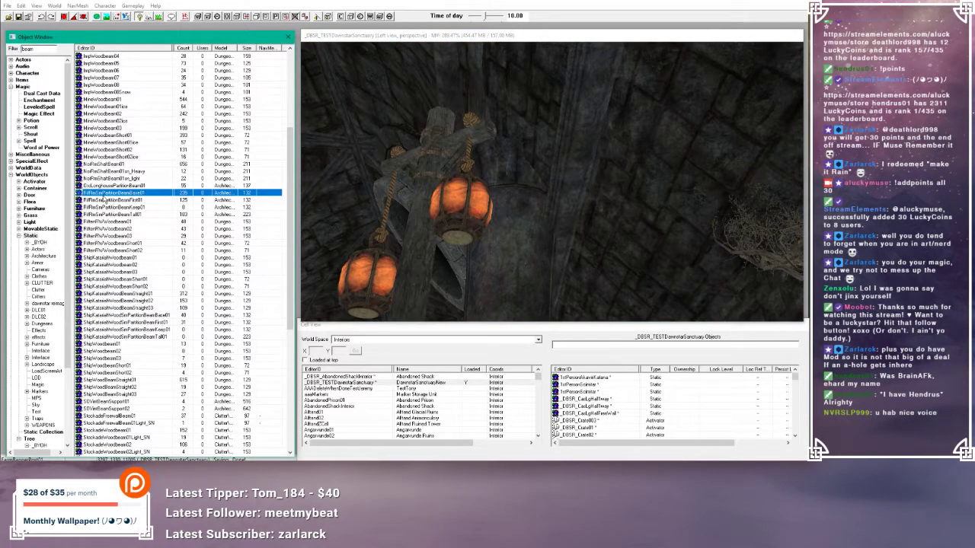
left_click(118, 222)
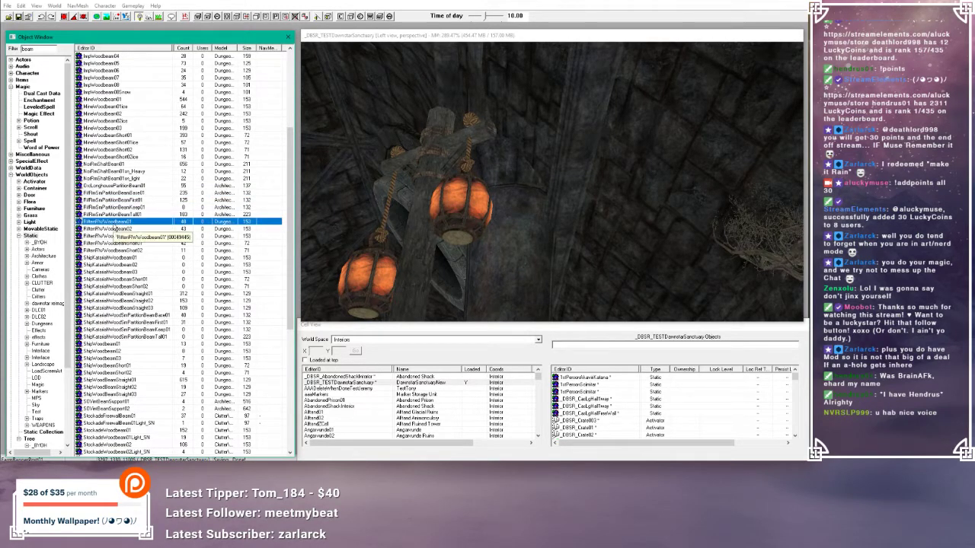
left_click(514, 172)
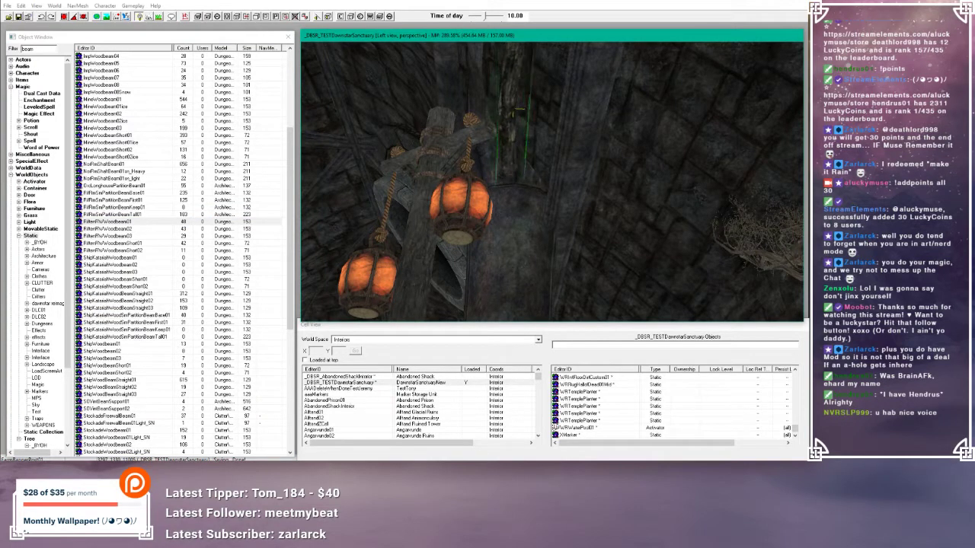
left_click_drag(525, 87, 518, 85)
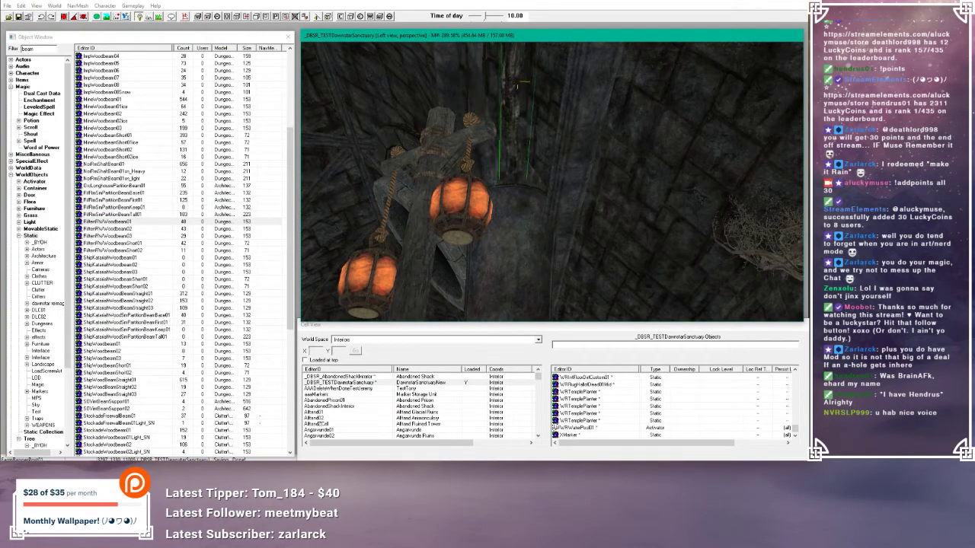
key("Delete")
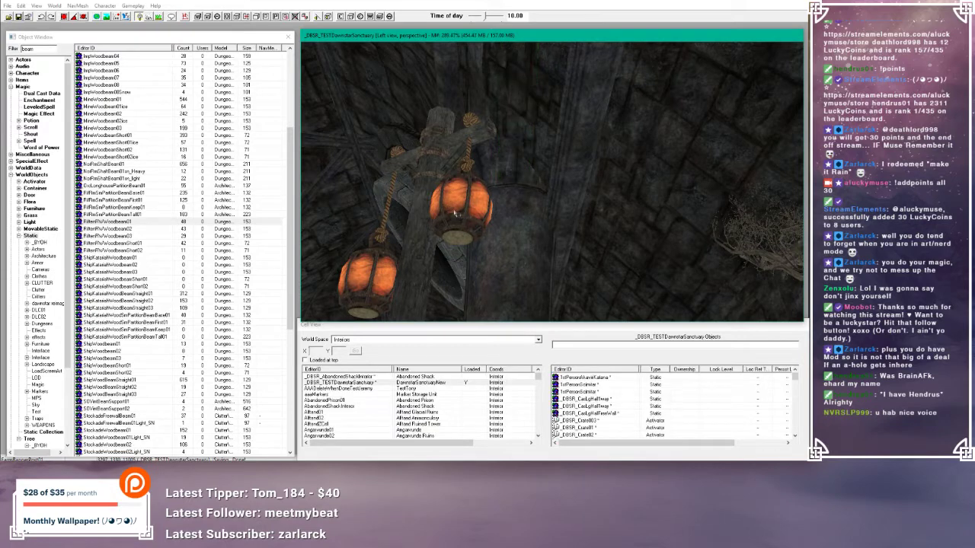
- Try a MineWoodbeam01 beside the hanging lanterns and delete it
scroll(131, 143, "up", 5)
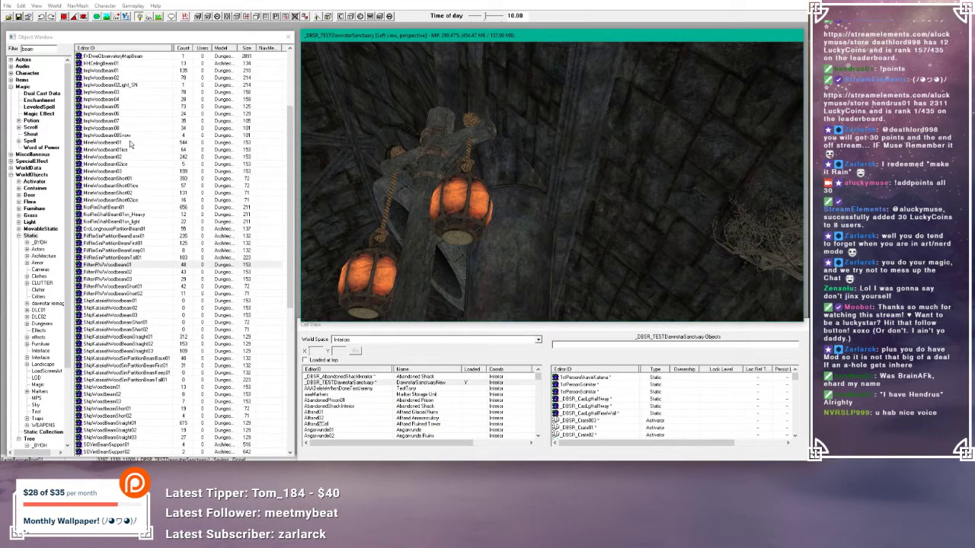
left_click(106, 208)
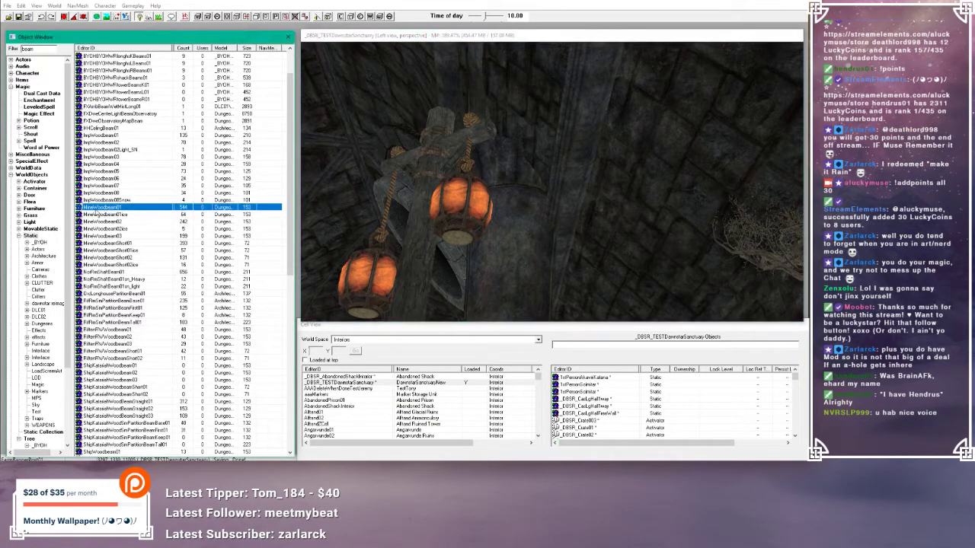
left_click_drag(524, 218, 514, 221)
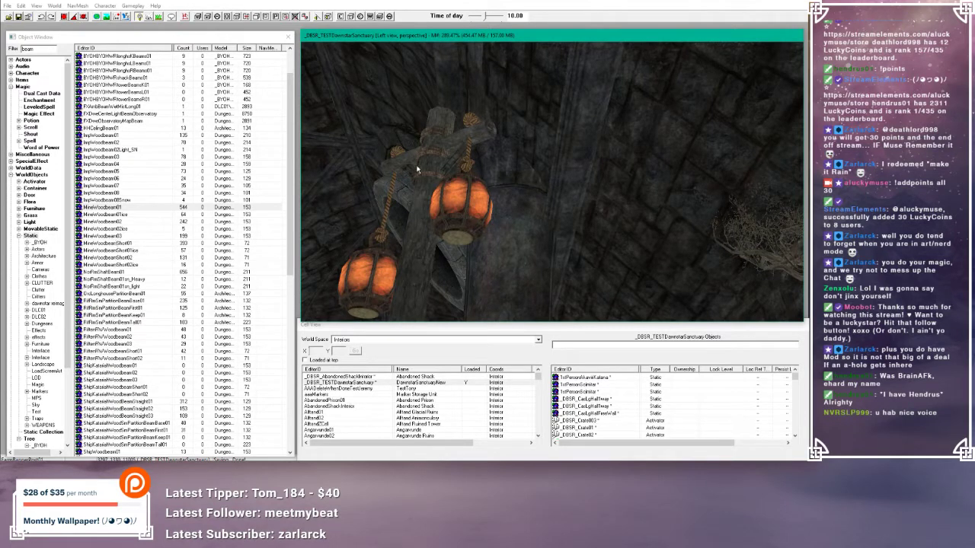
- Duplicate the wooden lantern post and move the copy beside the original, behind the planters
scroll(418, 170, "down", 4)
middle_click_drag(418, 170, 425, 200, "shift")
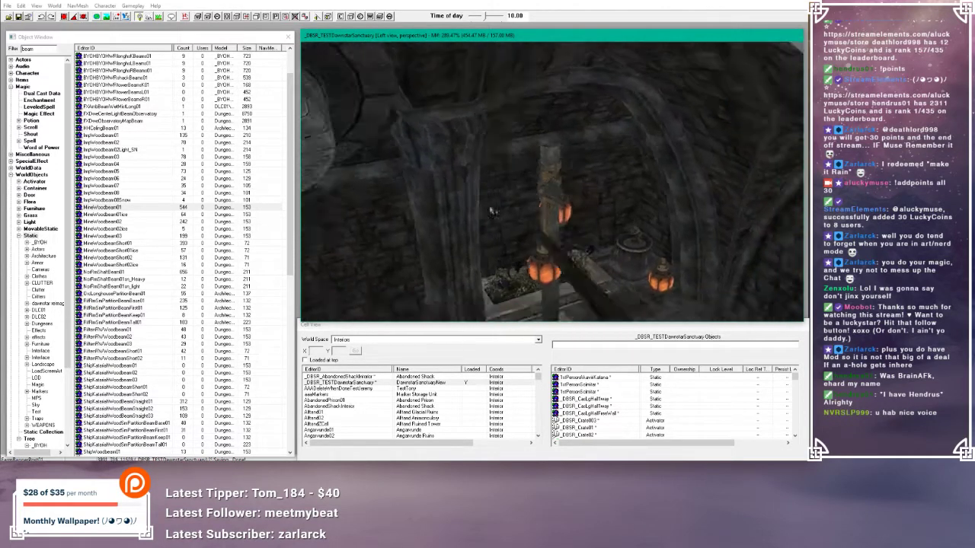
left_click(408, 200)
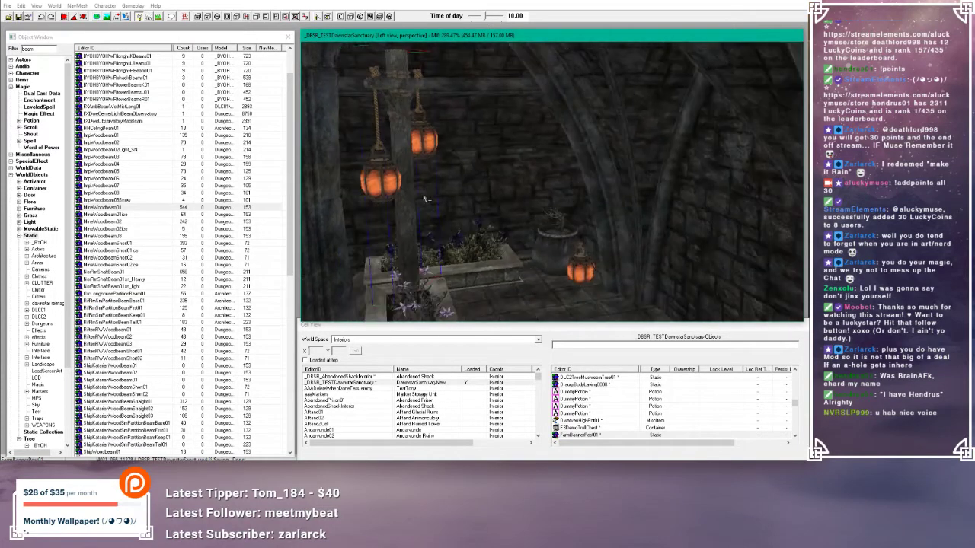
key("ctrl+d")
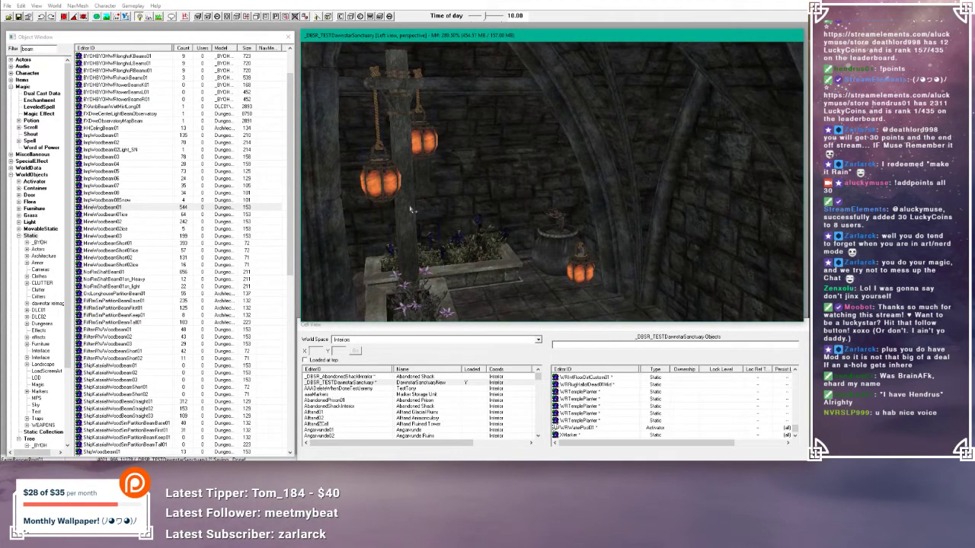
left_click_drag(426, 178, 477, 202)
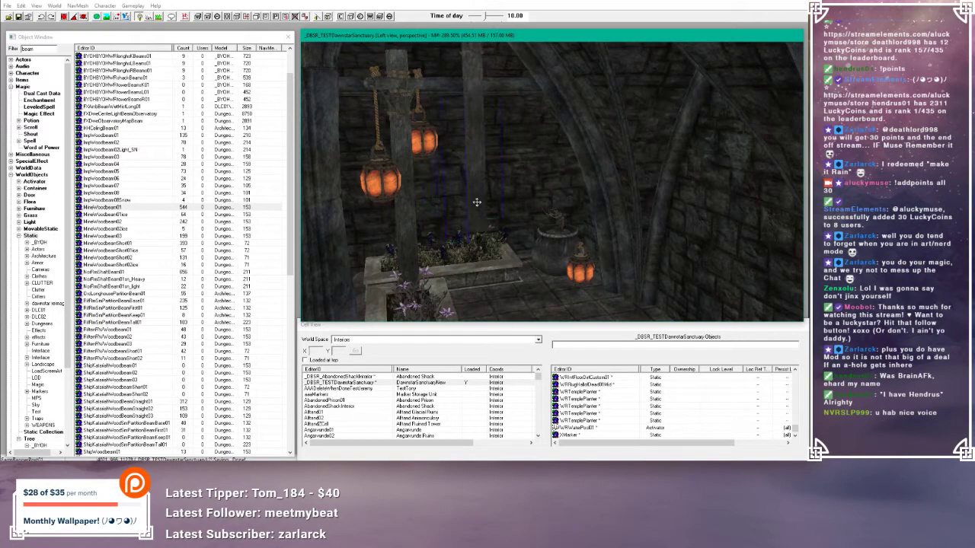
- Toggle angle snapping and rotate the copied post until it lies horizontally like a crossbeam
key("e")
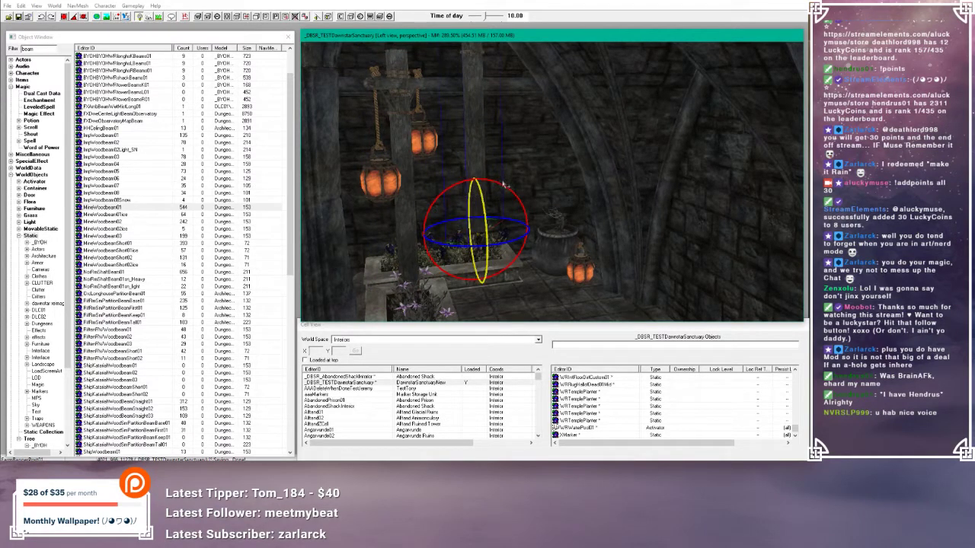
left_click_drag(501, 183, 571, 206)
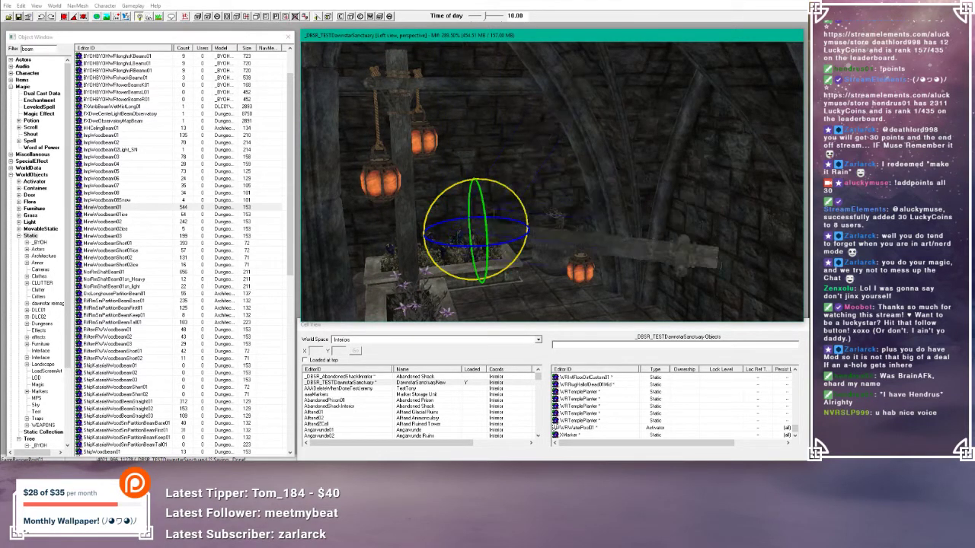
left_click(74, 17)
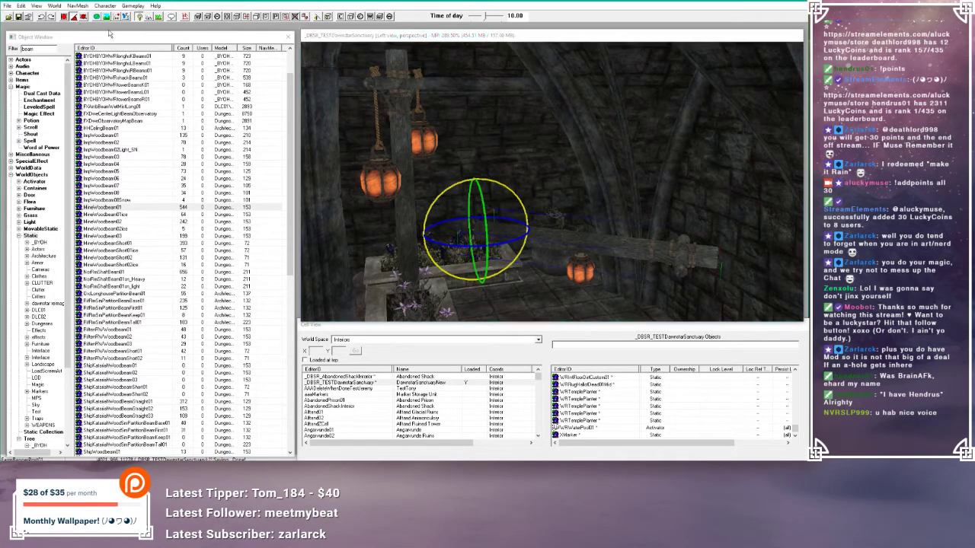
left_click_drag(512, 191, 527, 199)
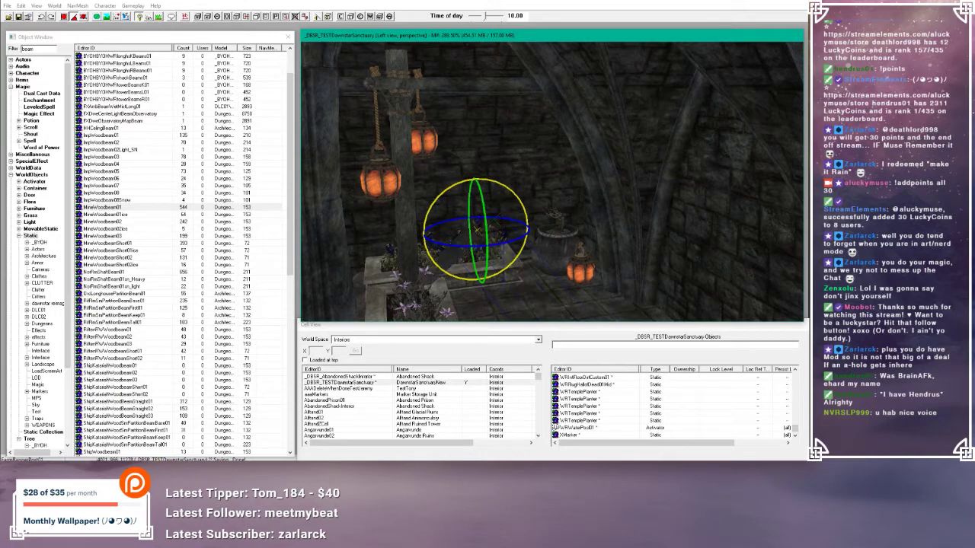
left_click_drag(527, 200, 512, 191)
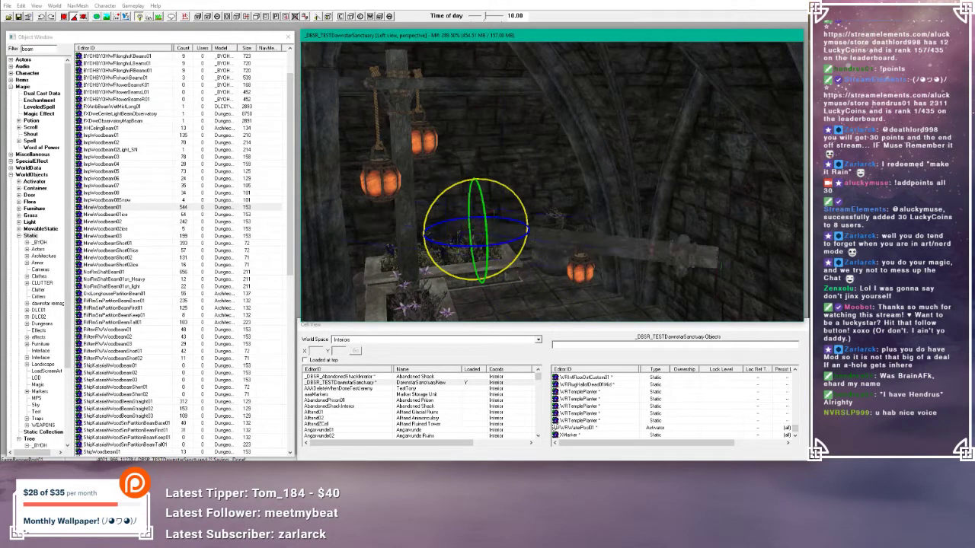
key("w")
key("w")
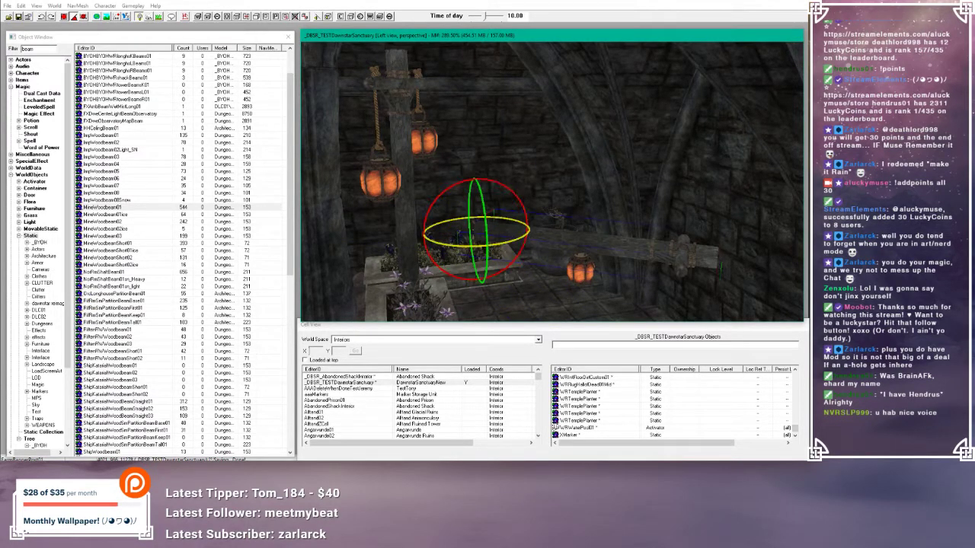
left_click_drag(512, 238, 531, 237)
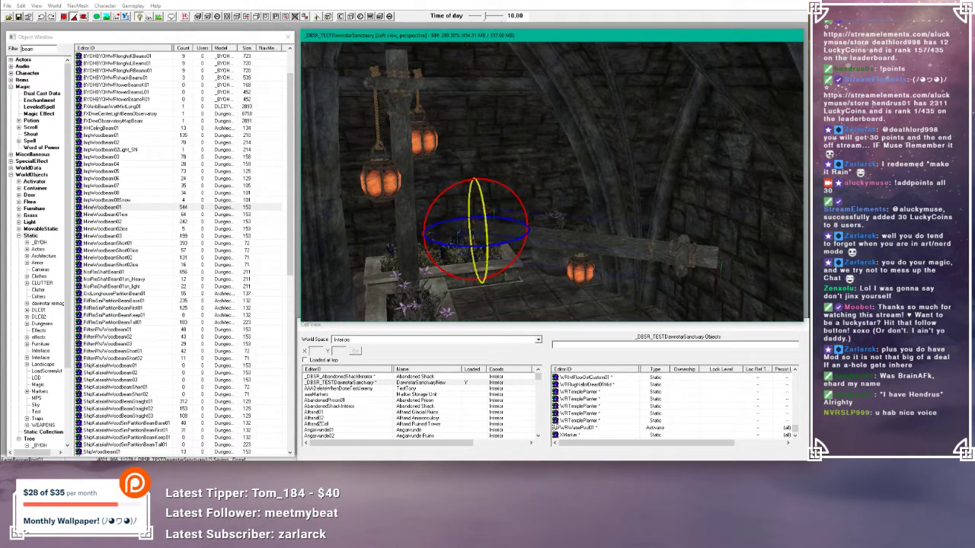
left_click_drag(484, 238, 486, 259)
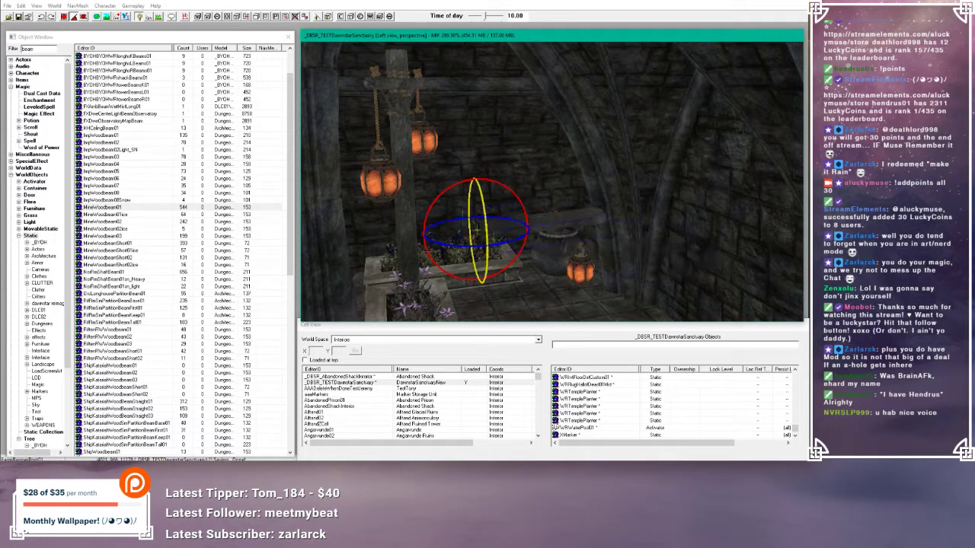
- Try the horizontal post copy as a crossbeam on the lantern post, raised to the hanging lanterns, and delete it
key("w")
left_click_drag(515, 226, 419, 228)
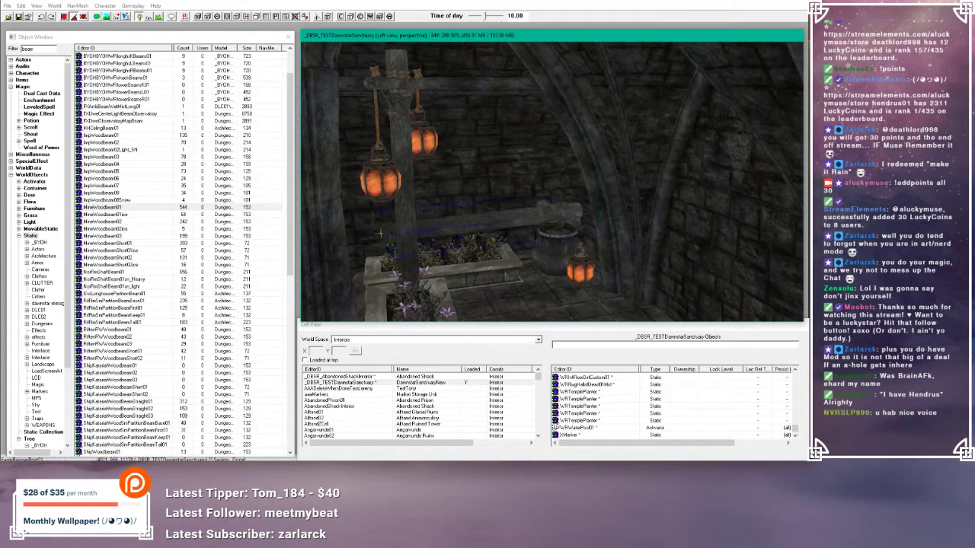
middle_click_drag(419, 228, 415, 222, "shift")
left_click_drag(443, 192, 455, 90)
middle_click_drag(461, 76, 494, 118)
left_click_drag(495, 231, 457, 232)
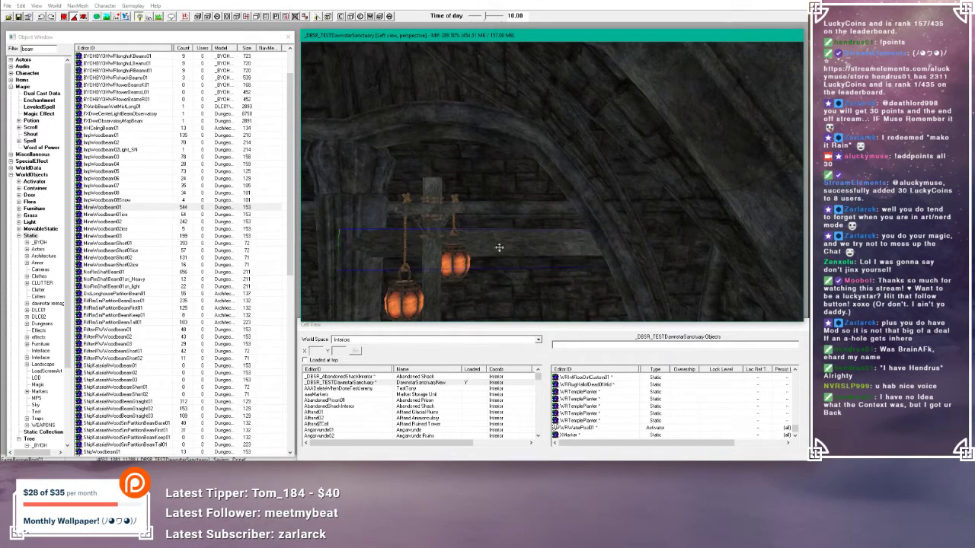
scroll(496, 252, "down", 10)
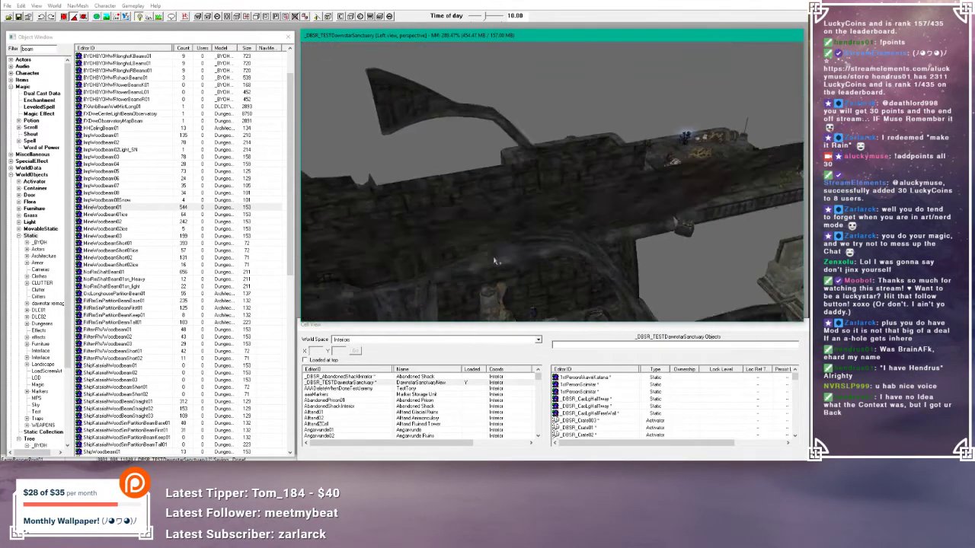
- Examine the garden's planters, stairs and hanging lanterns under the cell's own dark lighting
scroll(494, 261, "up", 10)
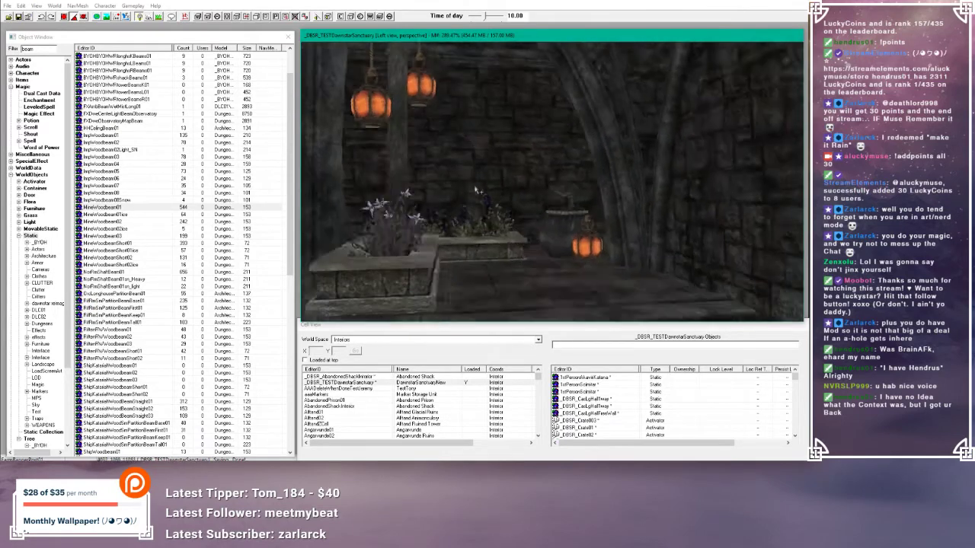
middle_click_drag(475, 189, 556, 235)
left_click(463, 225)
left_click(544, 264)
scroll(544, 265, "down", 6)
scroll(561, 233, "up", 8)
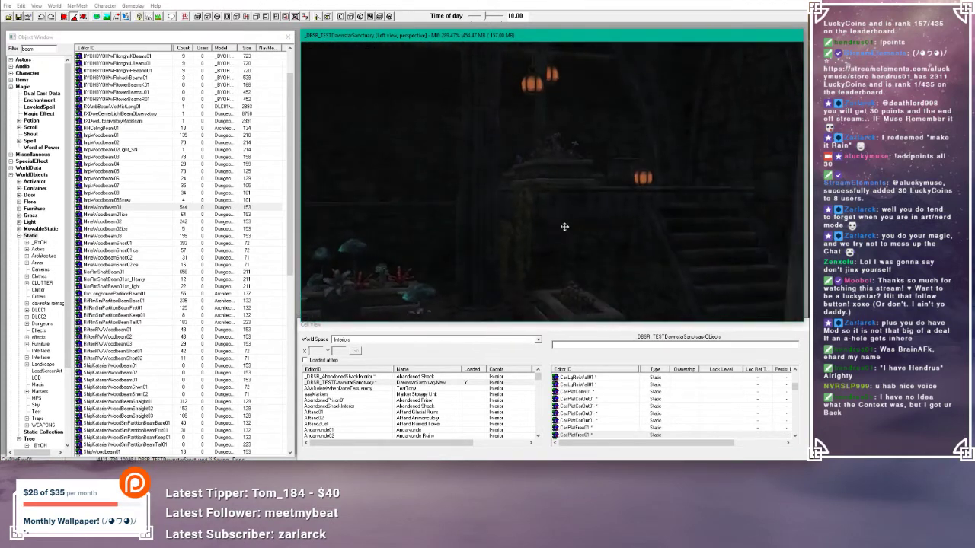
scroll(561, 231, "down", 5)
middle_click_drag(582, 238, 607, 209)
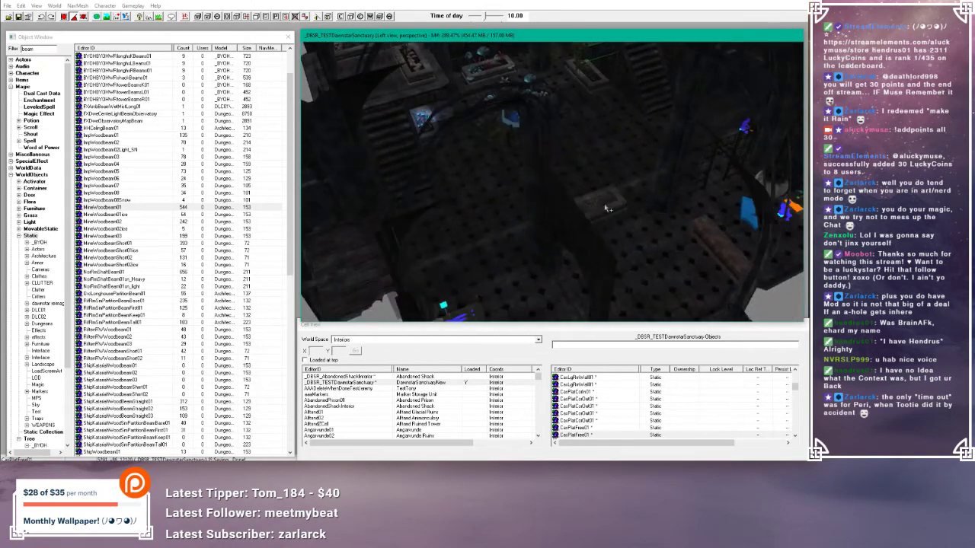
- Switch the view back to bright lighting and examine the garden hall around the central pool from above
key("a")
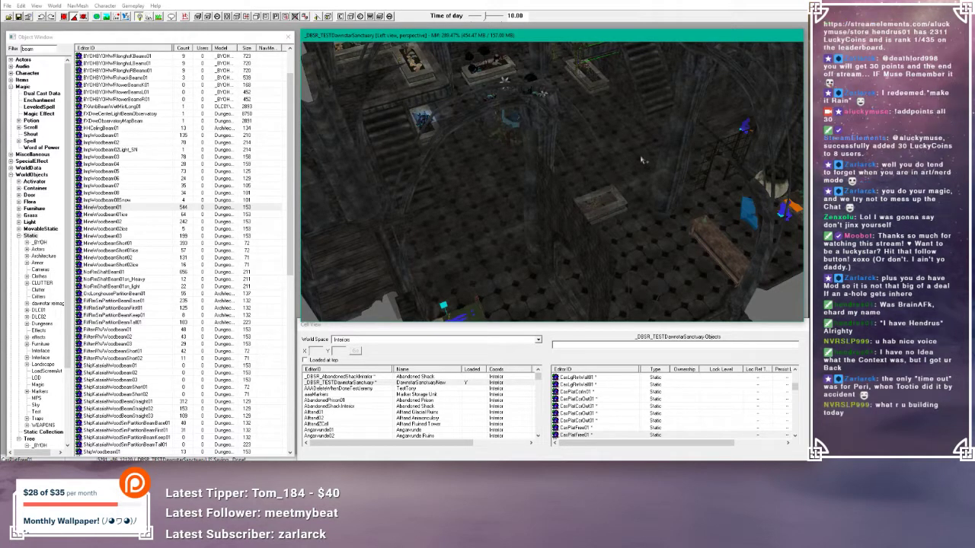
scroll(644, 163, "up", 2)
scroll(638, 174, "down", 2)
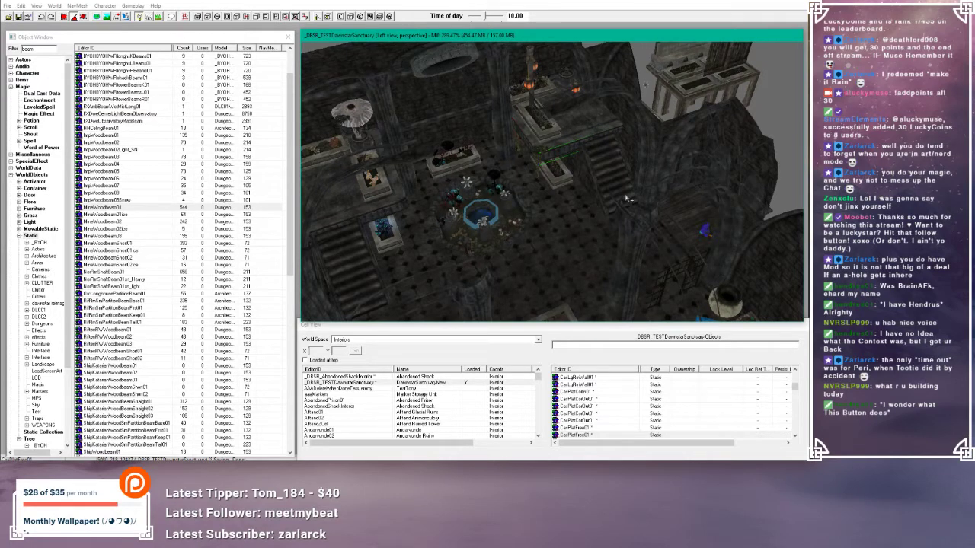
middle_click_drag(626, 200, 547, 236)
scroll(547, 243, "up", 5)
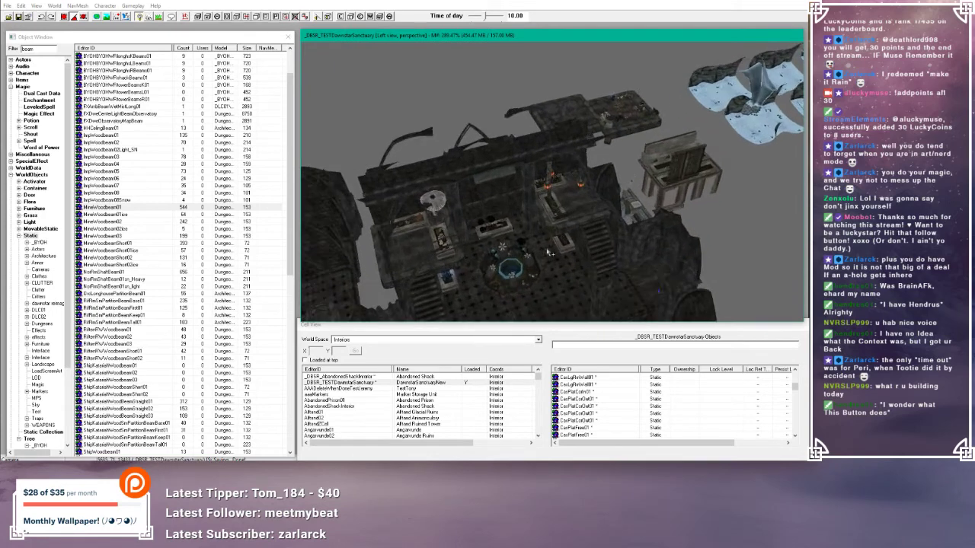
scroll(546, 253, "up", 6)
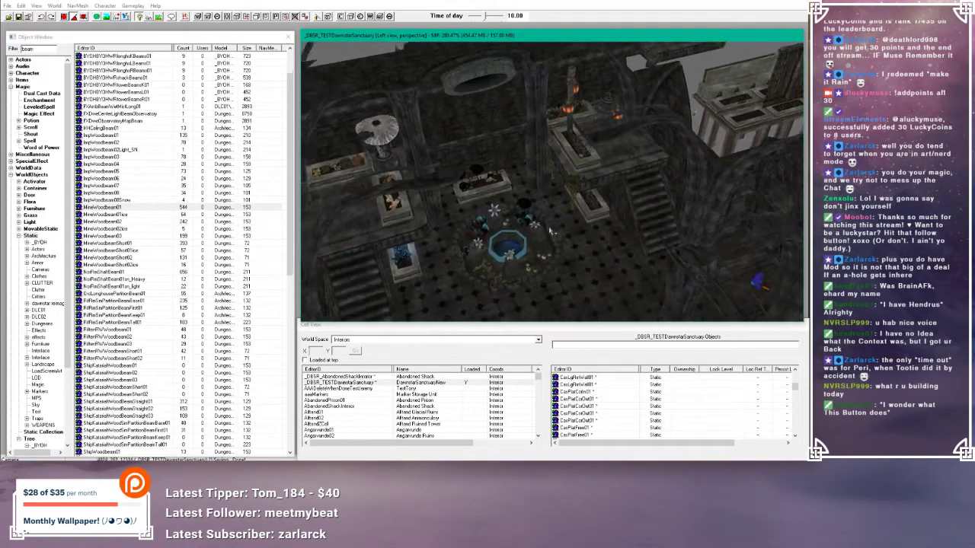
scroll(546, 238, "down", 5)
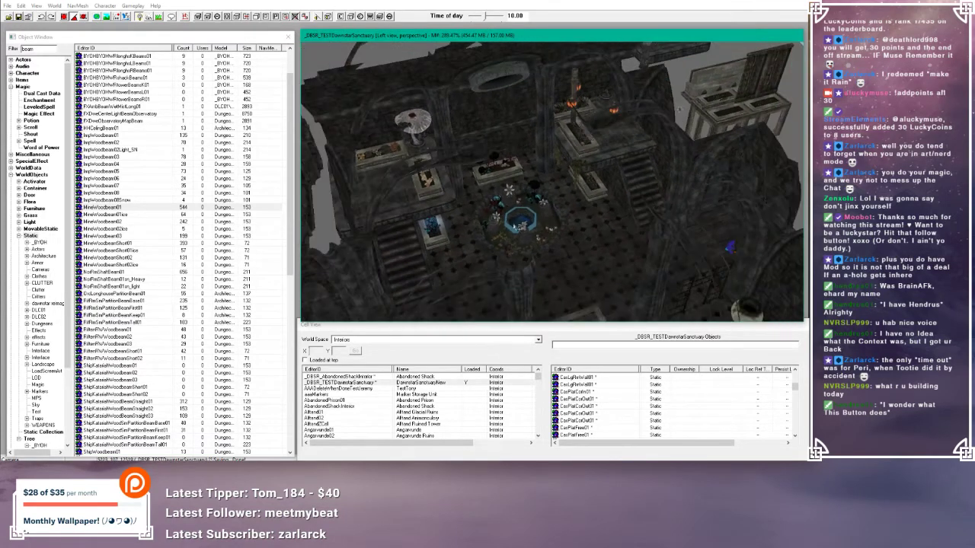
scroll(495, 248, "down", 6)
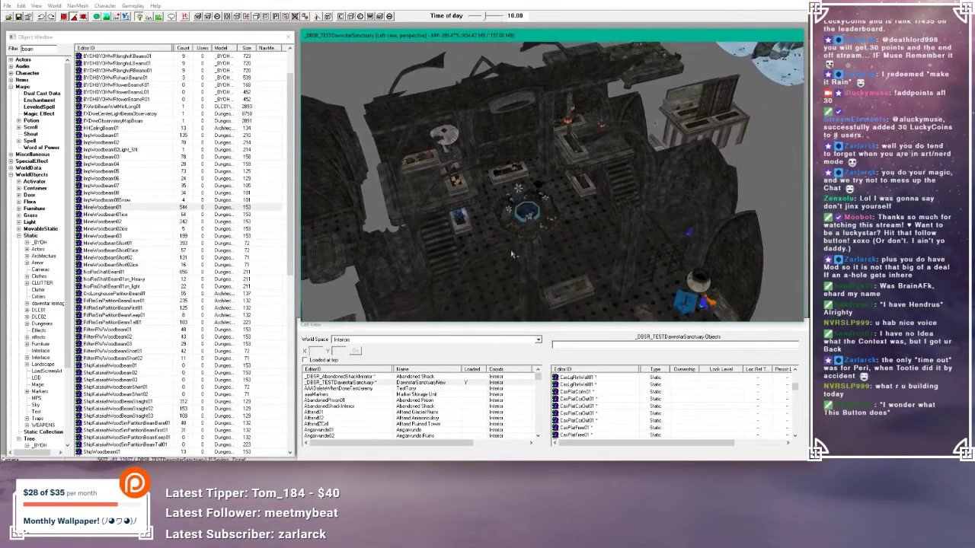
- Survey the sanctuary's halls, rooms and corridors in a top-down view
middle_click_drag(524, 252, 421, 237, "shift")
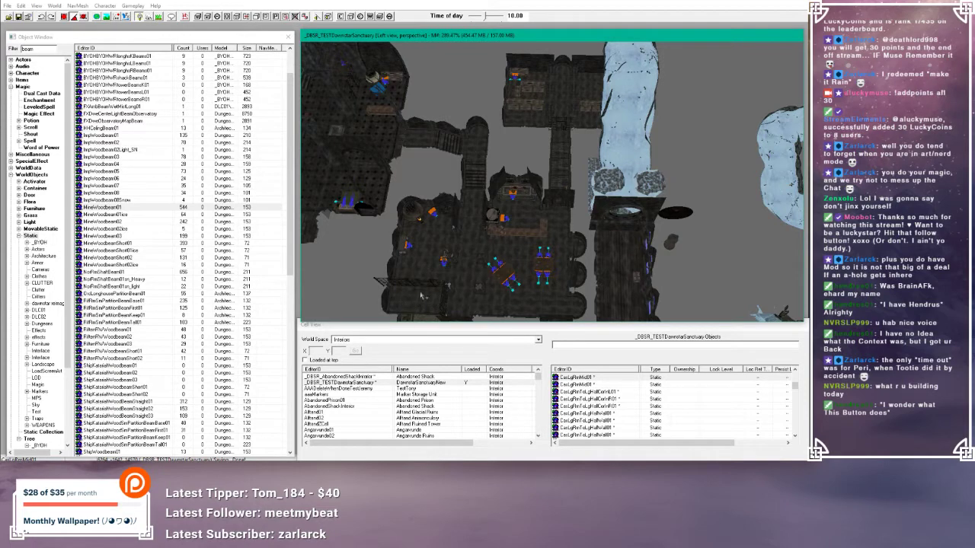
middle_click_drag(470, 264, 546, 183)
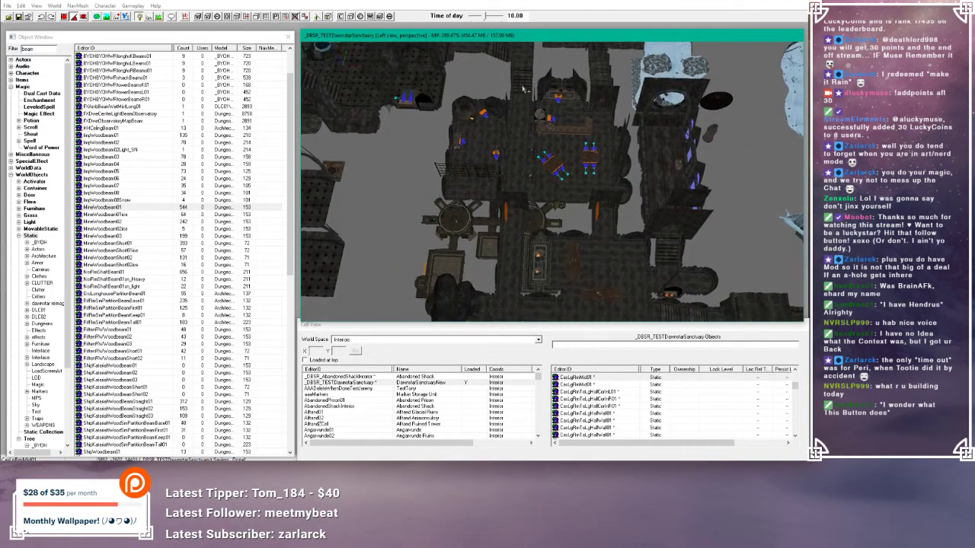
middle_click_drag(491, 111, 392, 204)
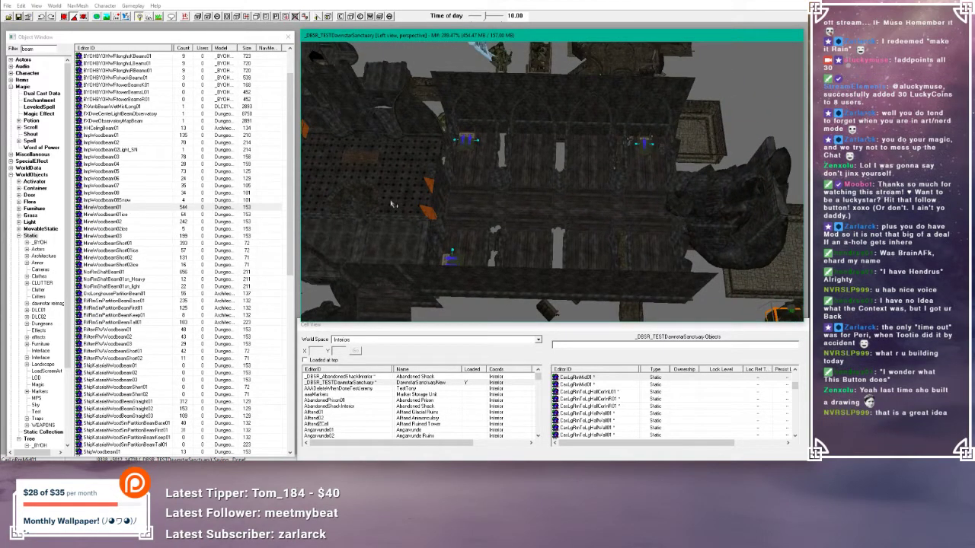
middle_click_drag(392, 204, 641, 102)
scroll(642, 102, "up", 4)
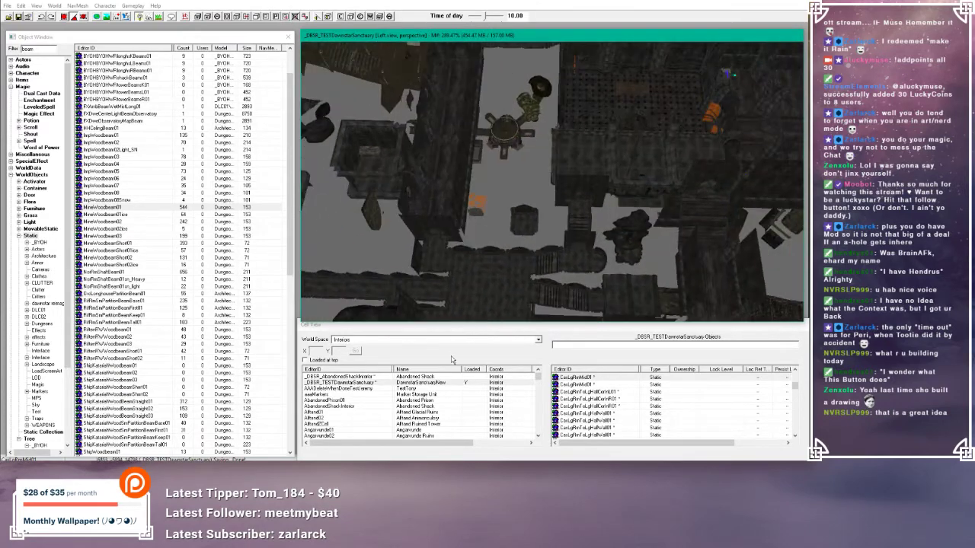
scroll(642, 99, "down", 4)
- Examine the layout of the ice cave tunnels and the chamber connected to them
middle_click_drag(441, 172, 543, 196)
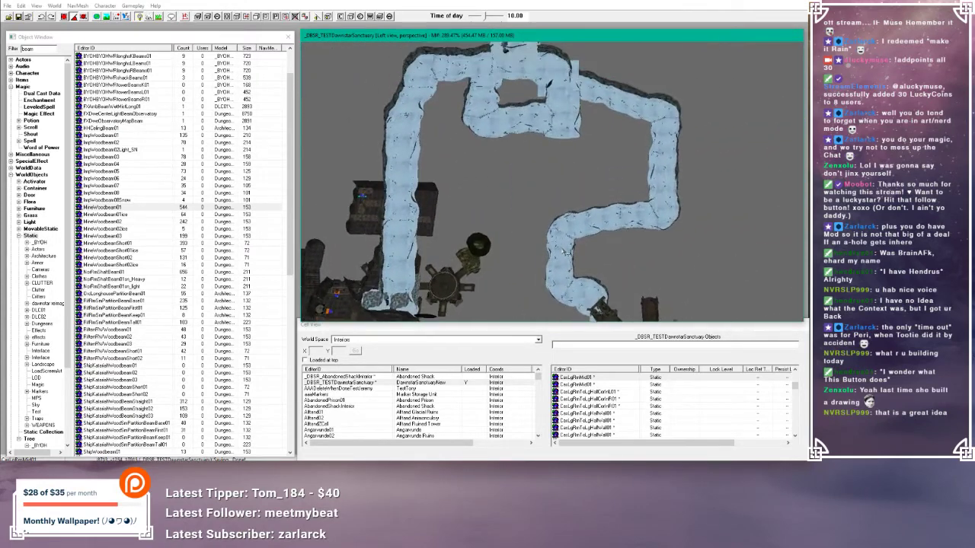
middle_click_drag(615, 154, 619, 203)
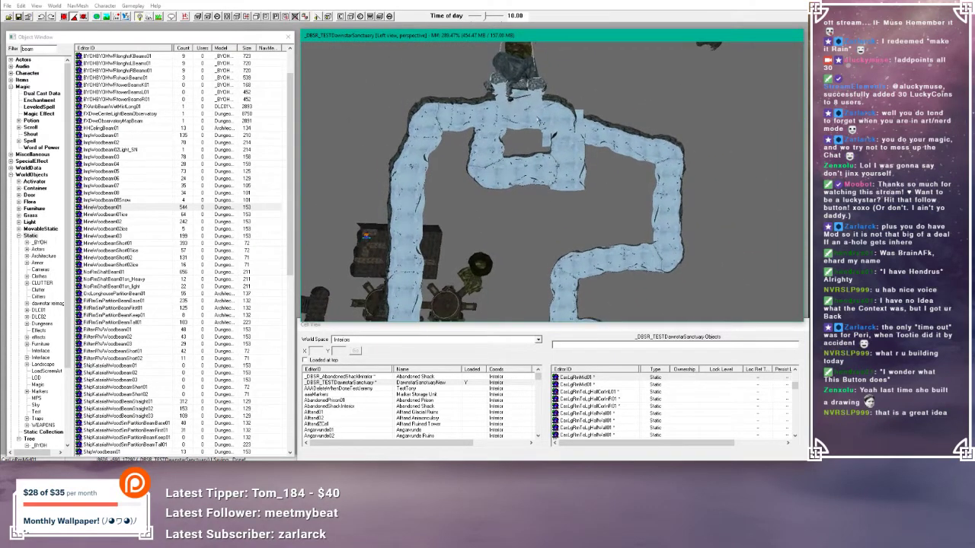
middle_click_drag(562, 164, 568, 236)
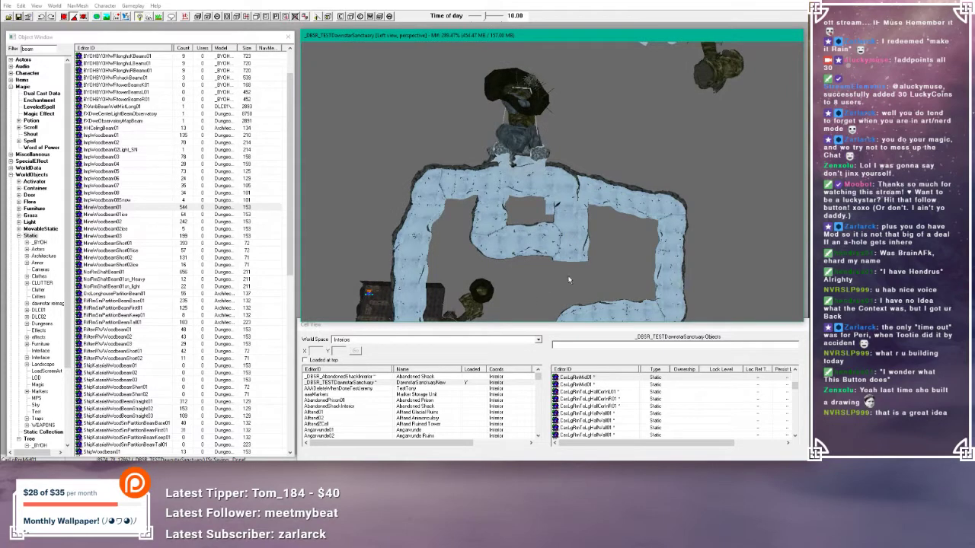
mouse_move(568, 280)
middle_mouse_down()
mouse_move(565, 229)
mouse_move(466, 152)
mouse_move(571, 184)
mouse_move(547, 82)
middle_mouse_up()
mouse_move(590, 242)
middle_mouse_down()
mouse_move(644, 43)
mouse_move(651, 191)
middle_mouse_up()
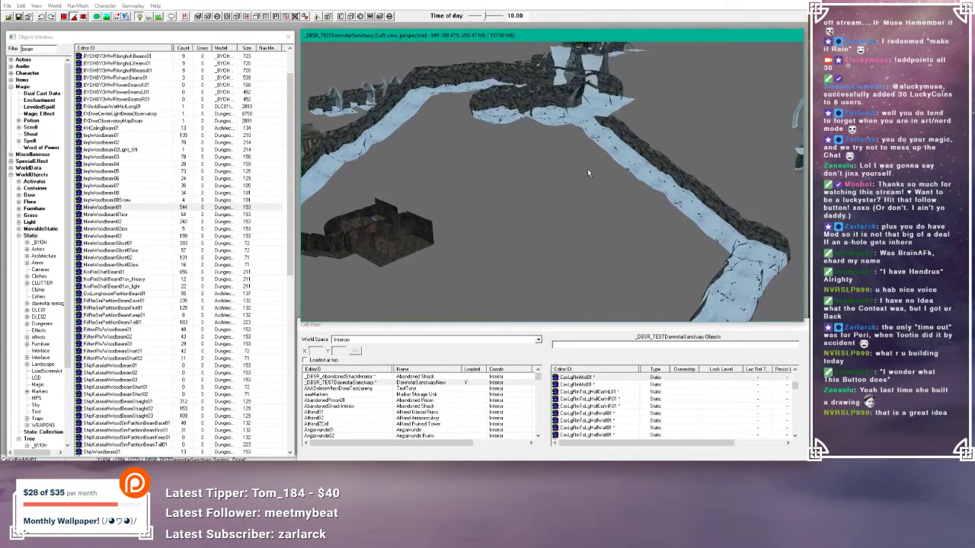
- Examine the small hall stair piece and the round chamber with its branching corridors from several angles
left_click(609, 130)
mouse_move(609, 130)
middle_mouse_down("shift")
mouse_move(586, 141)
mouse_move(648, 154)
mouse_move(676, 211)
mouse_move(670, 186)
mouse_move(627, 288)
mouse_move(631, 229)
mouse_move(618, 135)
middle_mouse_up("shift")
middle_click_drag(612, 115, 466, 205, "shift")
scroll(575, 103, "up", 5)
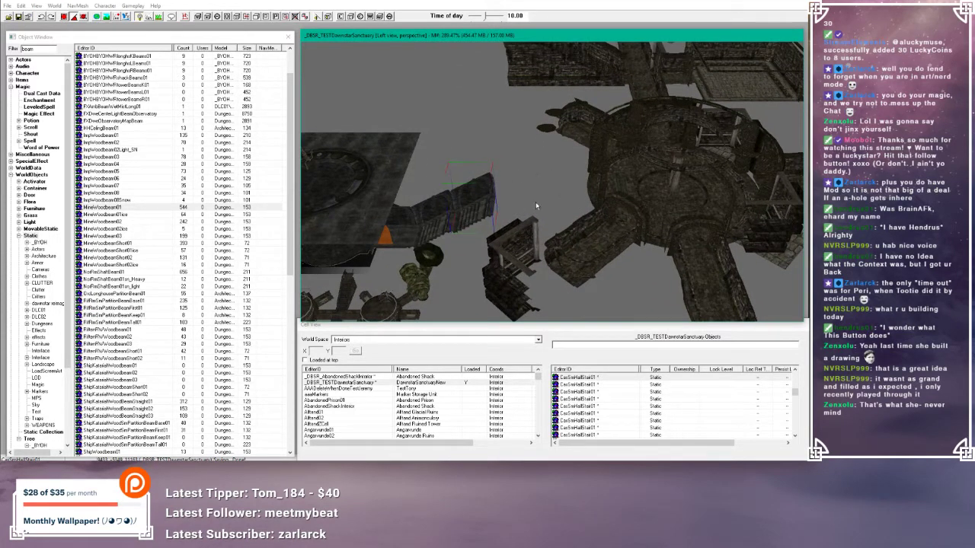
middle_click_drag(458, 200, 414, 193, "shift")
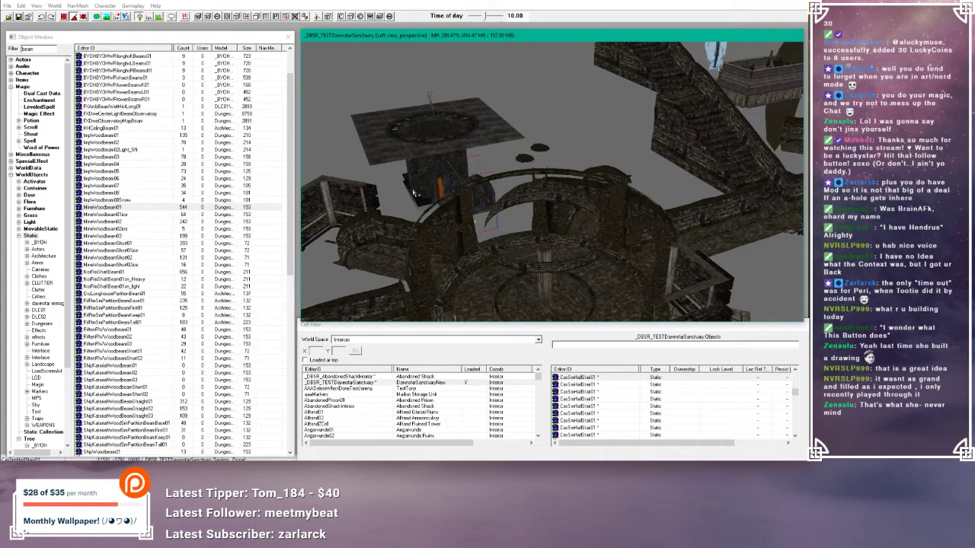
middle_click_drag(414, 193, 564, 202, "shift")
middle_click_drag(494, 261, 488, 259, "shift")
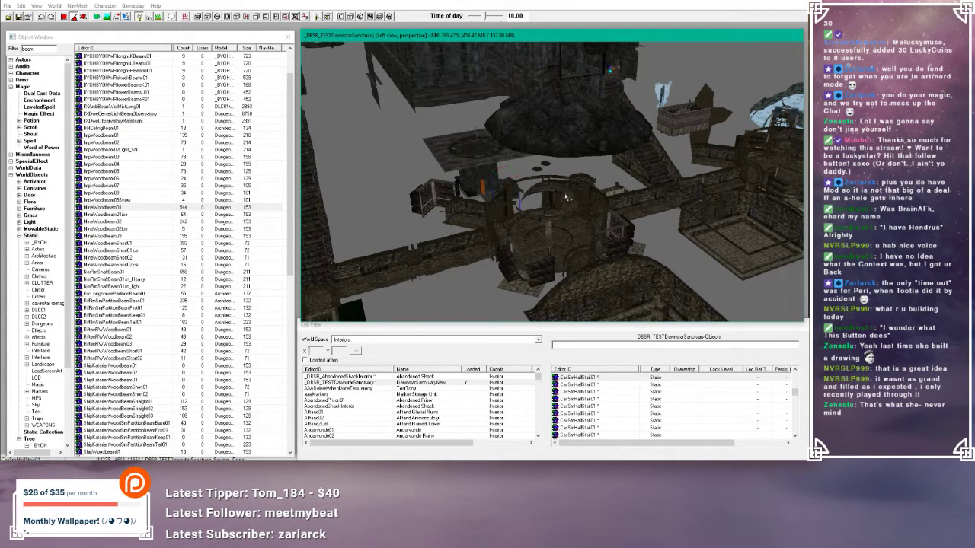
- Examine the large round chambers, the square stone room and the corridors linking them from above
middle_click_drag(568, 198, 445, 114, "shift")
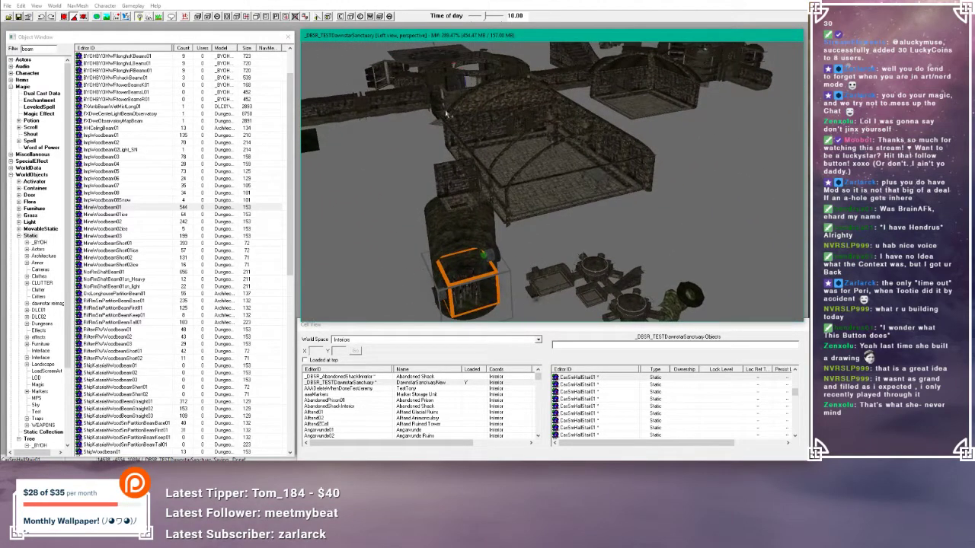
left_click(563, 200)
scroll(559, 196, "up", 5)
middle_click_drag(548, 226, 455, 249, "shift")
scroll(533, 217, "down", 5)
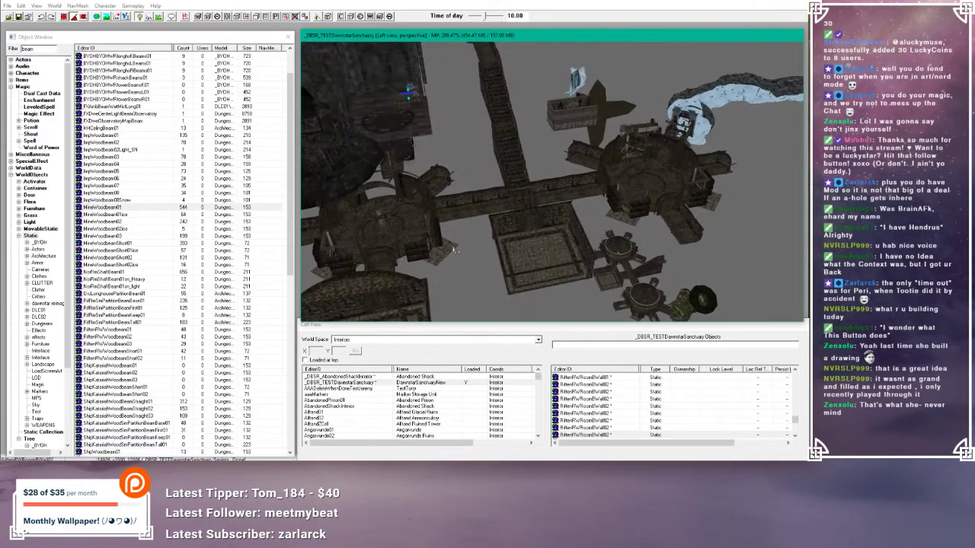
scroll(454, 251, "up", 5)
mouse_move(556, 148)
middle_mouse_down("shift")
mouse_move(573, 154)
mouse_move(397, 203)
mouse_move(466, 216)
mouse_move(533, 200)
mouse_move(559, 160)
mouse_move(546, 160)
middle_mouse_up("shift")
scroll(573, 155, "down", 5)
- Examine the domed round hall, its doorway pieces and the neighbouring barrel-vaulted hall up close
scroll(396, 203, "up", 3)
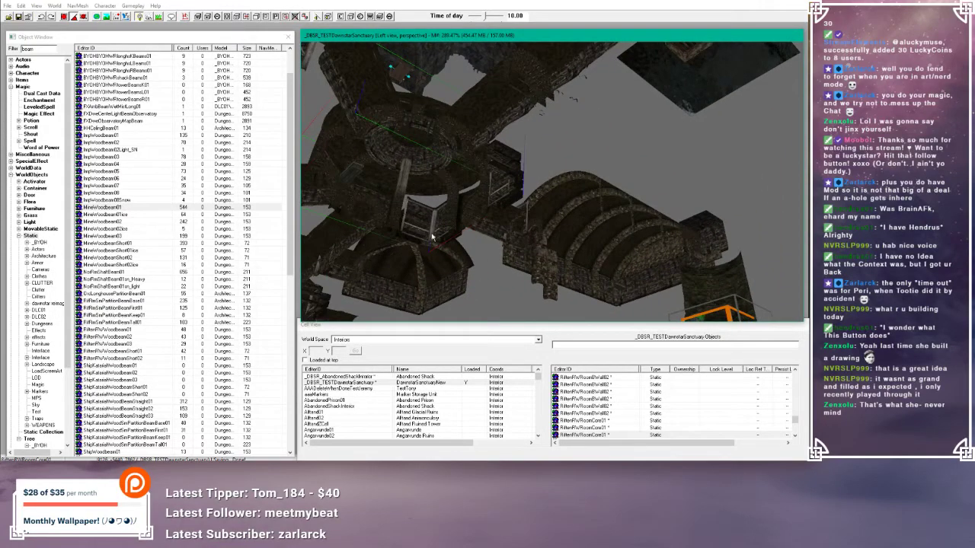
mouse_move(431, 238)
middle_mouse_down("shift")
mouse_move(453, 215)
mouse_move(432, 227)
middle_mouse_up("shift")
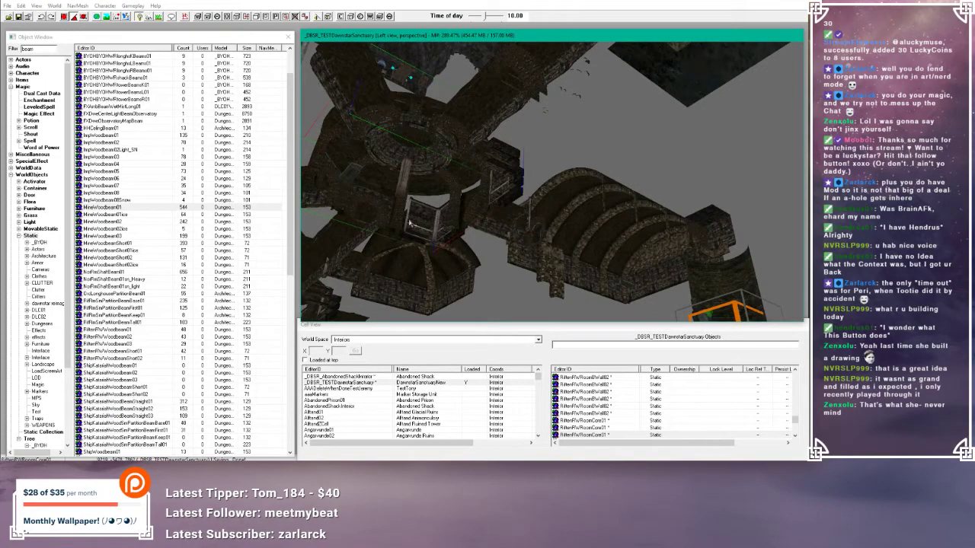
middle_click_drag(446, 225, 449, 245, "shift")
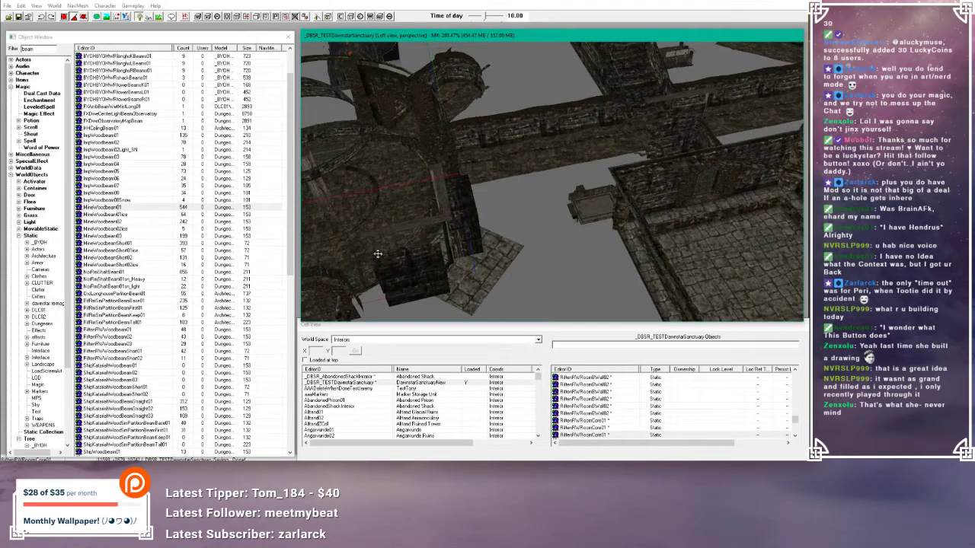
middle_click_drag(373, 242, 489, 320, "shift")
scroll(480, 200, "down", 5)
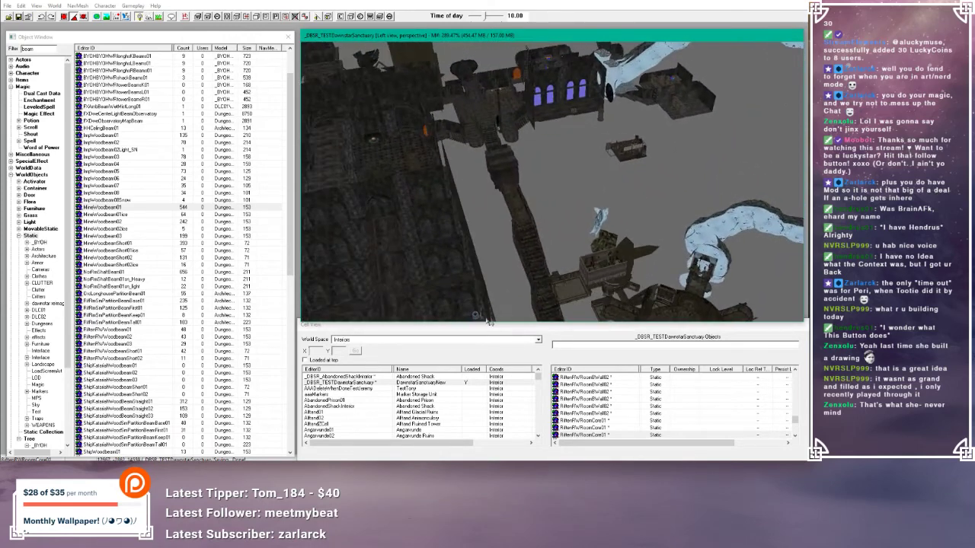
- Select the isolated dirt mound and inspect the garden hall with its planters and central pool from above
middle_click_drag(456, 223, 449, 201, "shift")
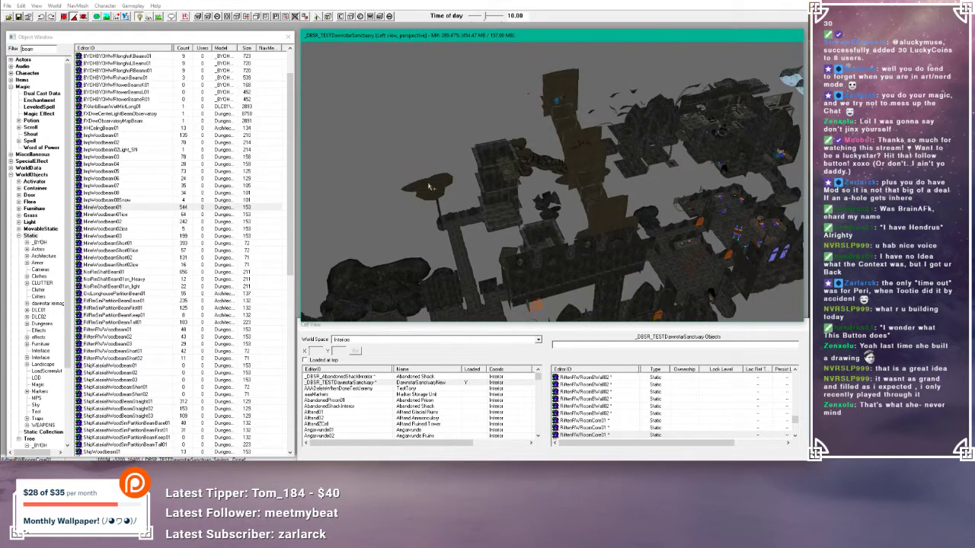
left_click(434, 188)
middle_click_drag(527, 197, 520, 227, "shift")
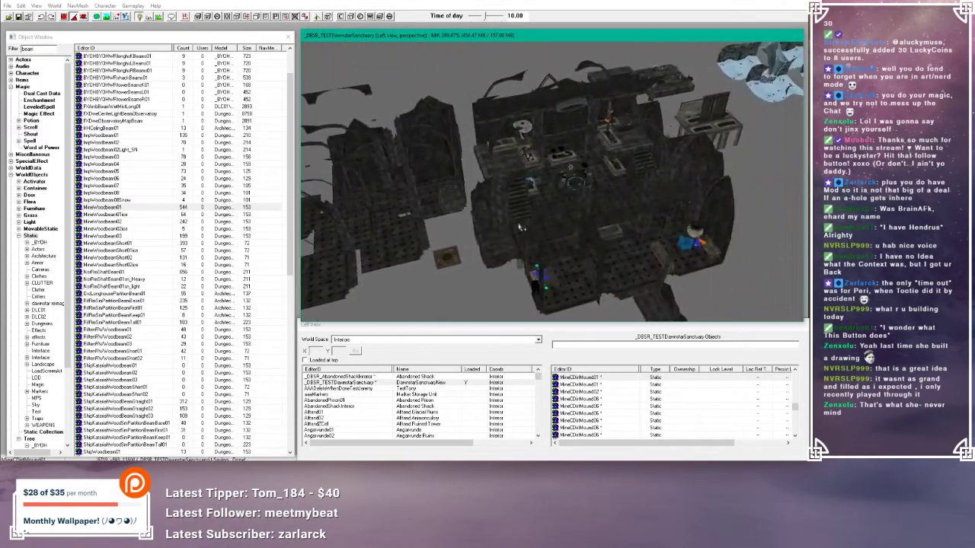
scroll(470, 203, "up", 6)
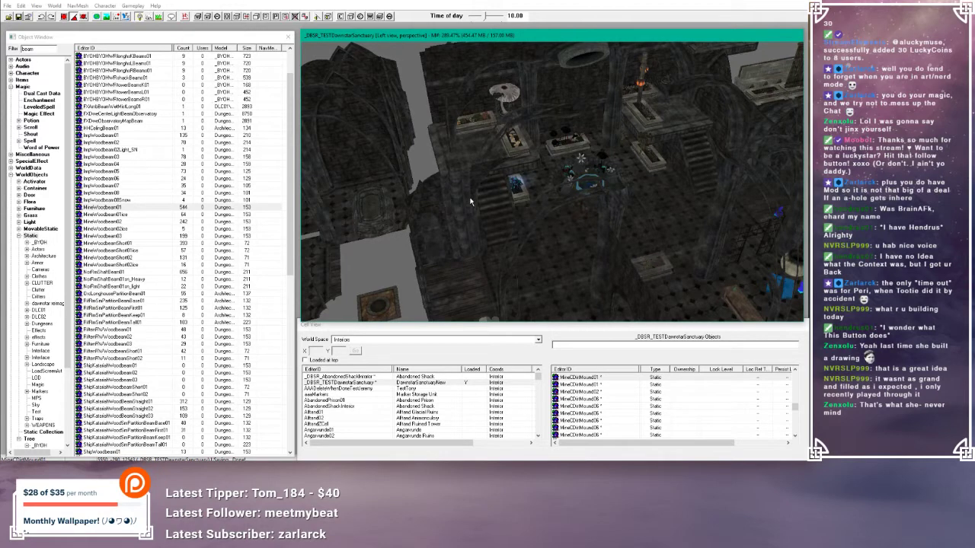
scroll(500, 209, "down", 4)
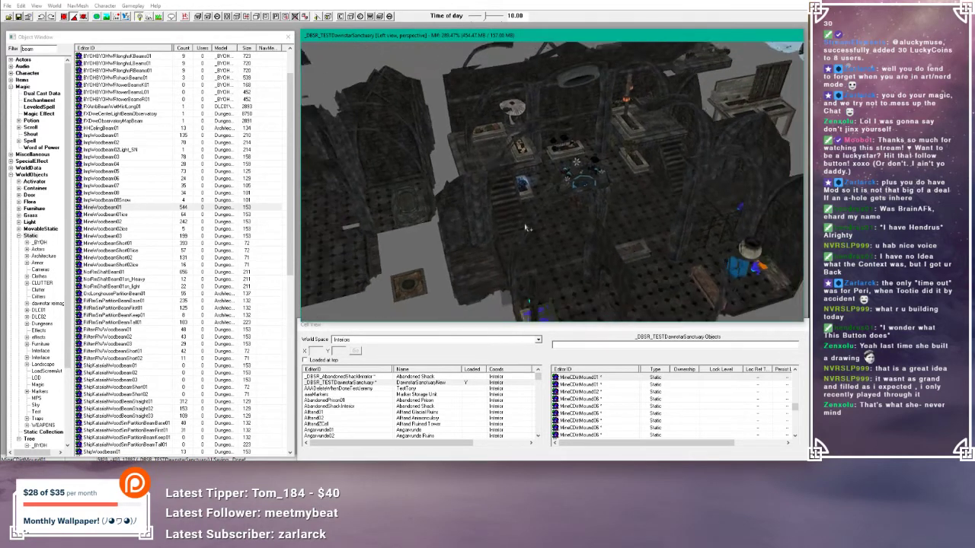
- Inspect the room with the arched windows and large round window, selecting its hall wall piece
middle_click_drag(503, 207, 551, 137)
scroll(551, 137, "up", 6)
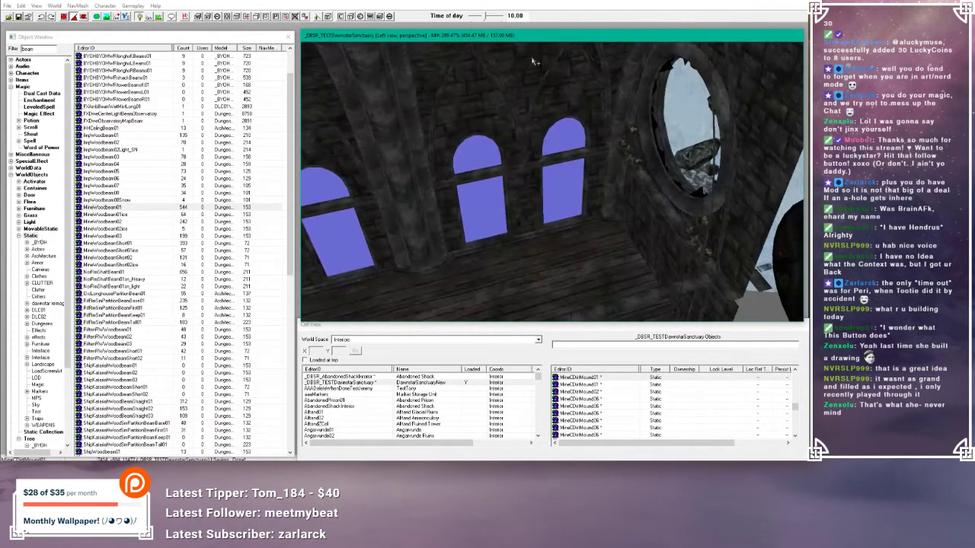
left_click(474, 160)
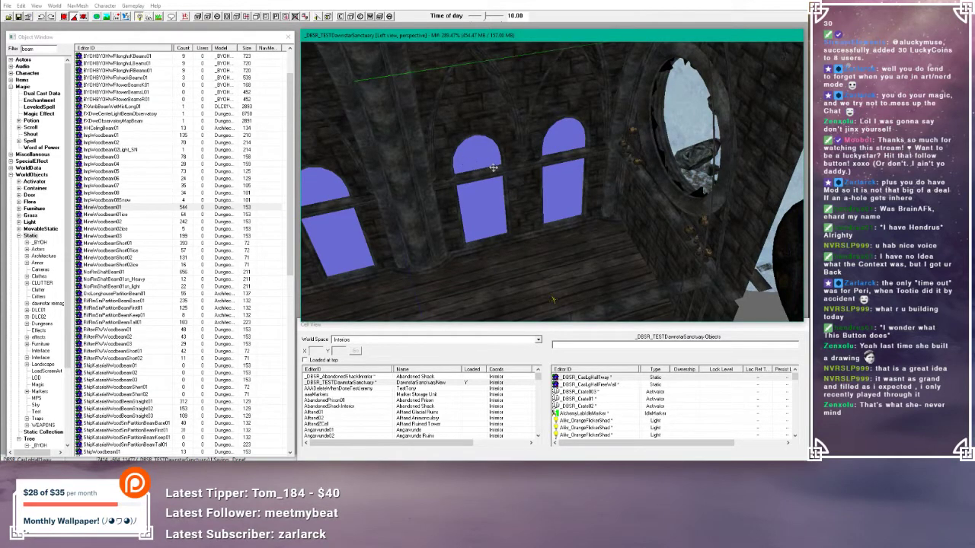
mouse_move(494, 168)
middle_mouse_down()
mouse_move(537, 161)
mouse_move(506, 167)
middle_mouse_up()
scroll(505, 167, "down", 8)
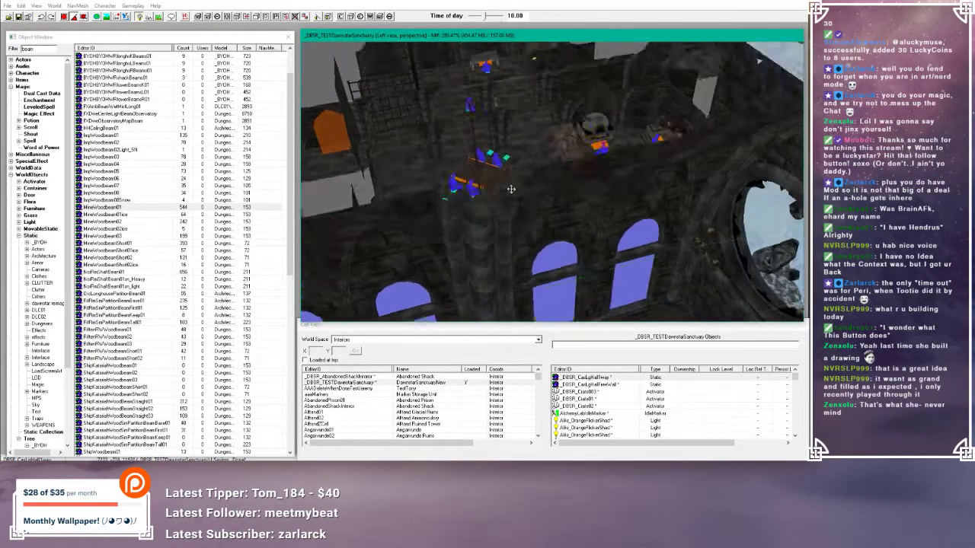
scroll(500, 195, "up", 1)
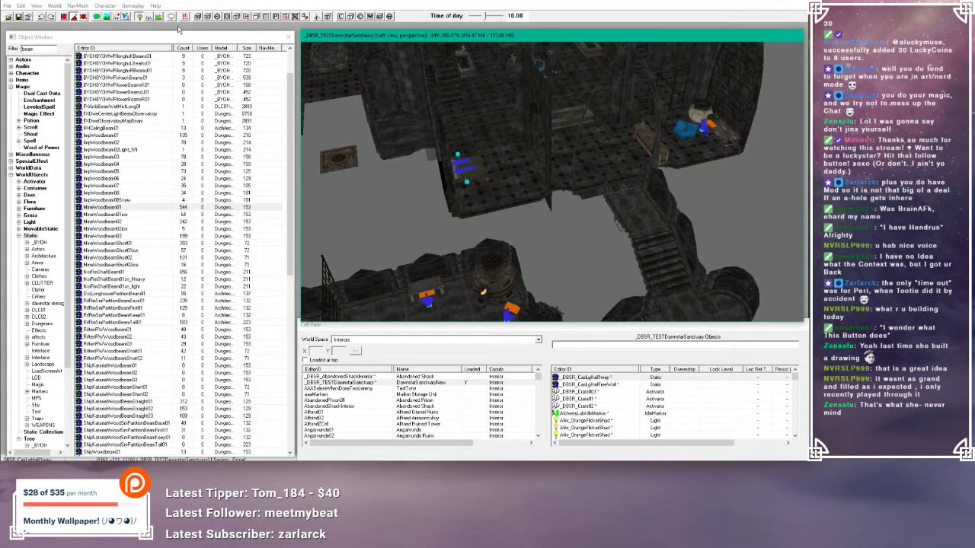
- Review the summary and parent masters of DS_Reimagined.esp in the plugin data list, and close the list without loading anything
left_click(7, 5)
left_click(38, 19)
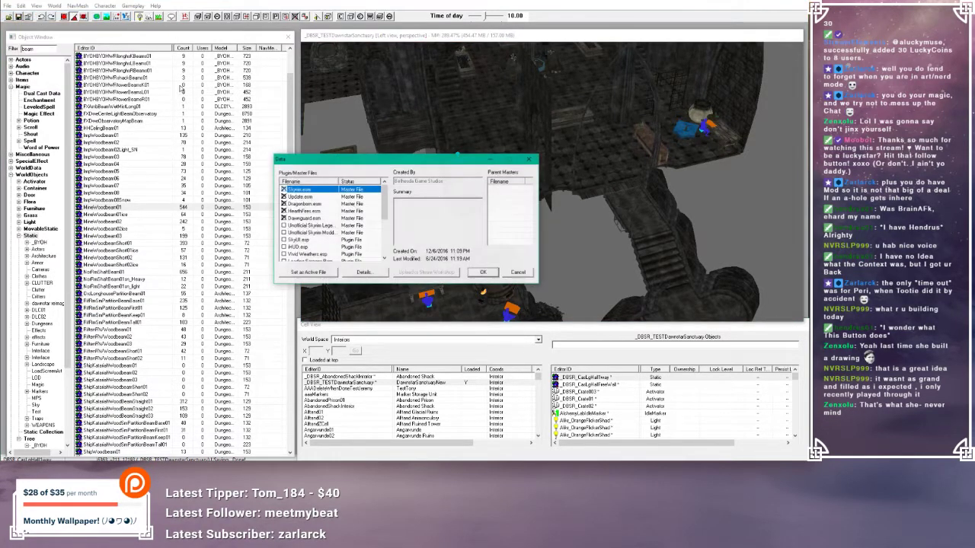
scroll(335, 242, "down", 5)
left_click(323, 255)
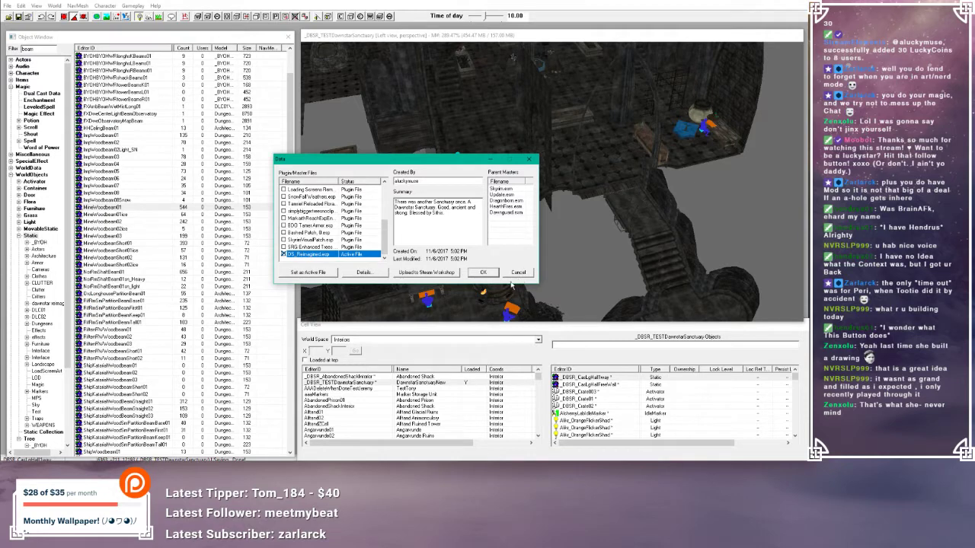
left_click(517, 273)
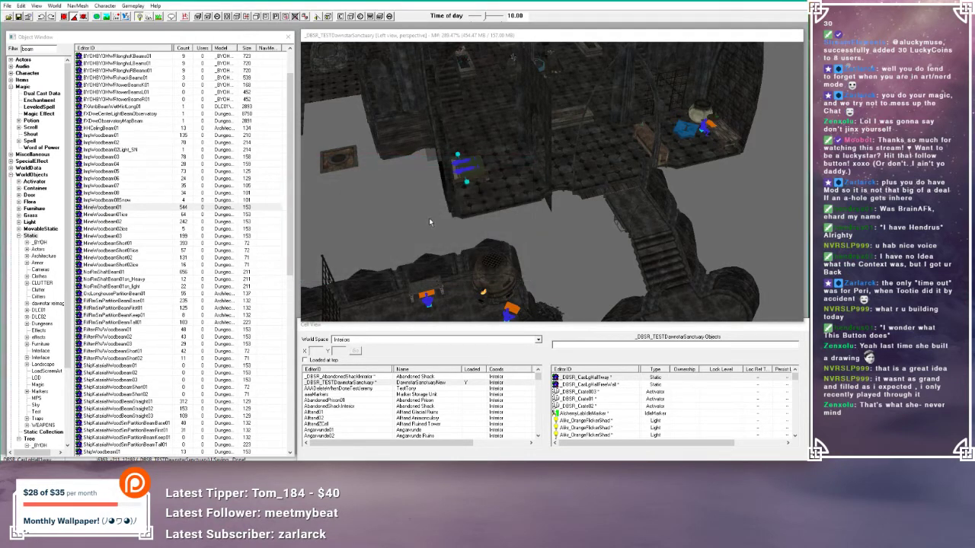